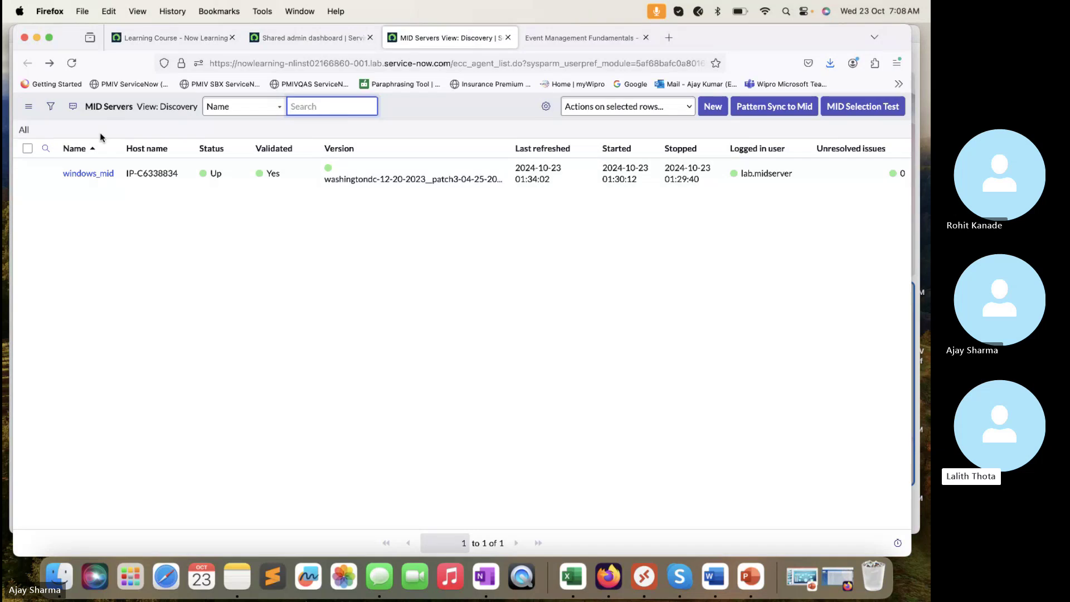
pyautogui.click(333, 39)
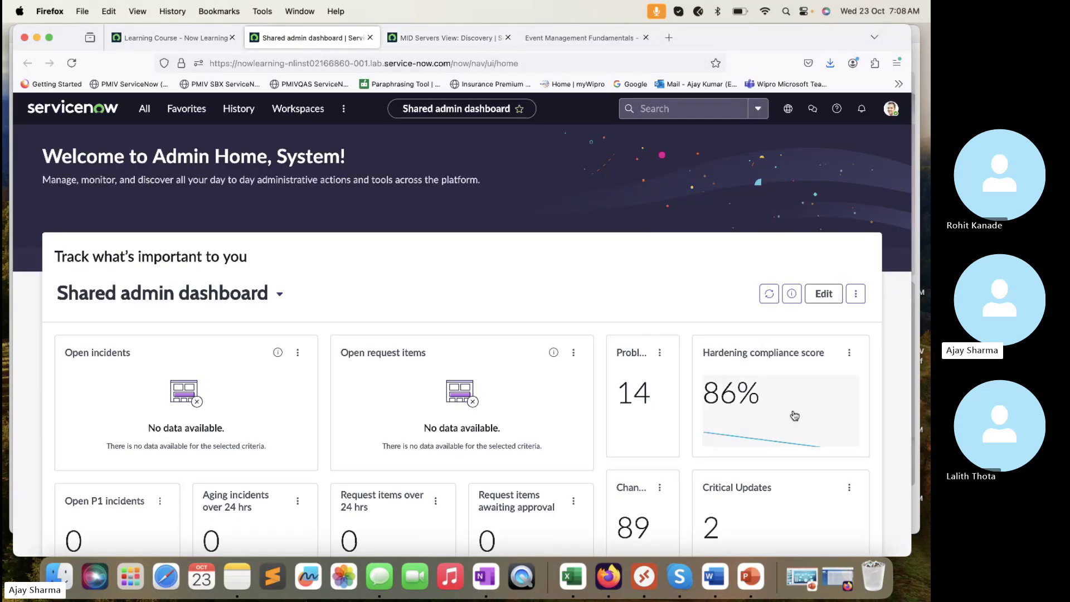
pyautogui.click(816, 466)
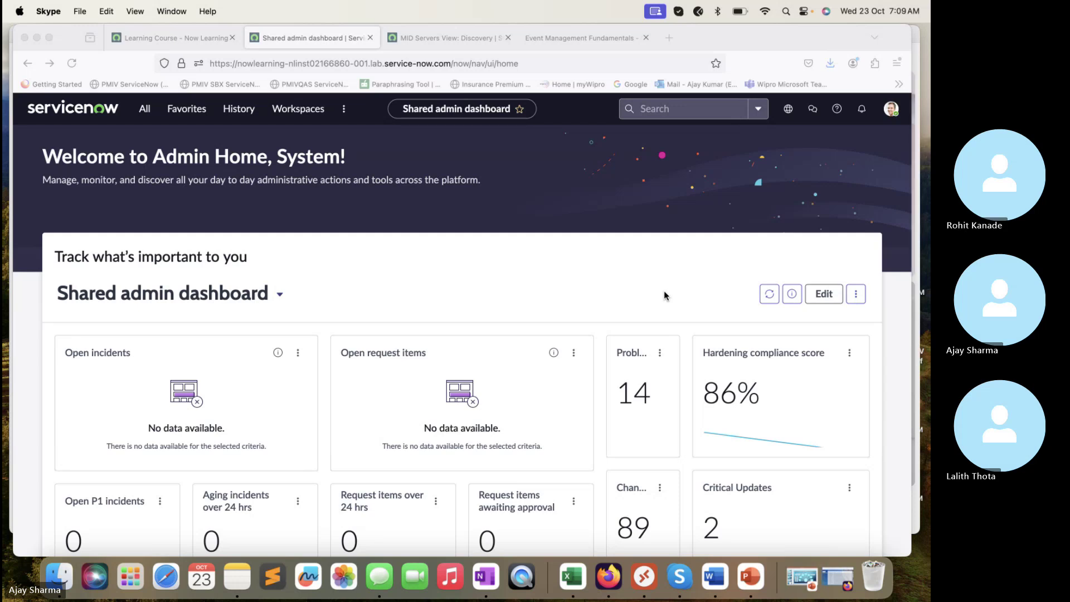
pyautogui.click(203, 40)
pyautogui.click(297, 39)
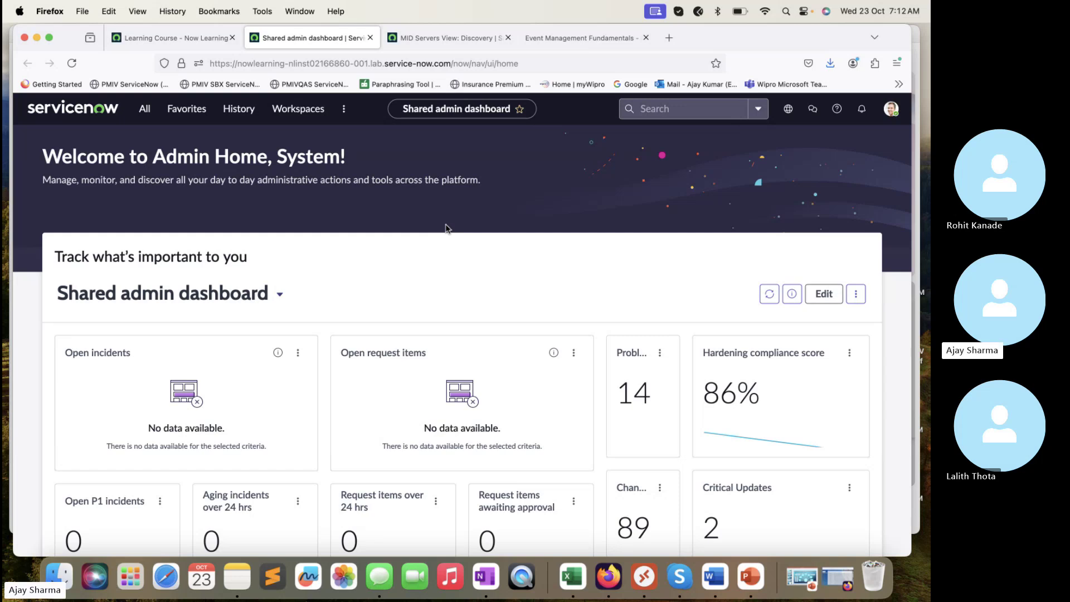
# - Open the windows_mid record from the MID Servers list
pyautogui.click(435, 38)
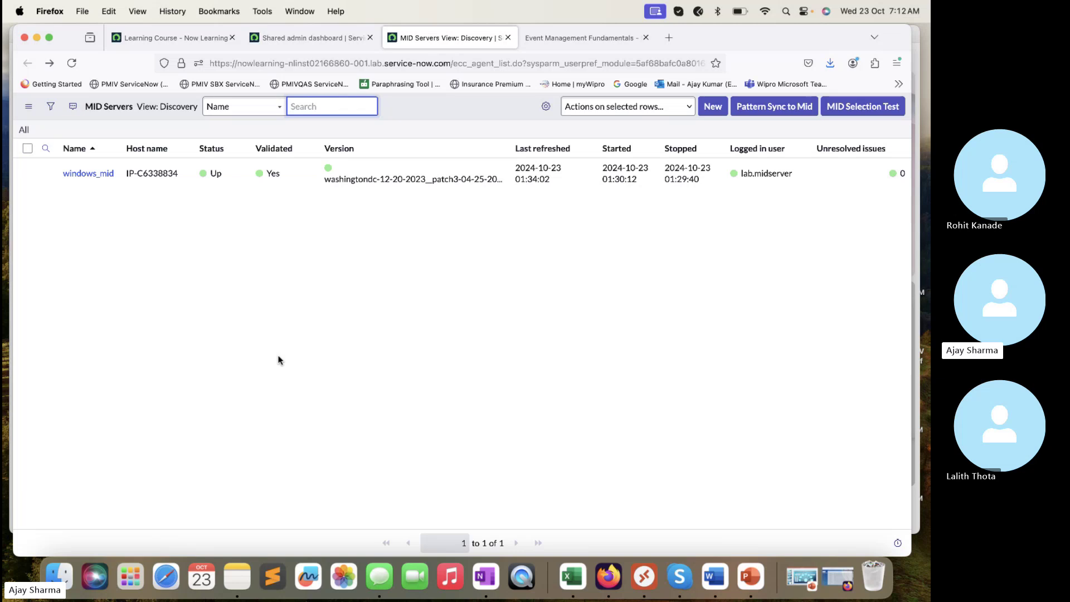
pyautogui.click(103, 176)
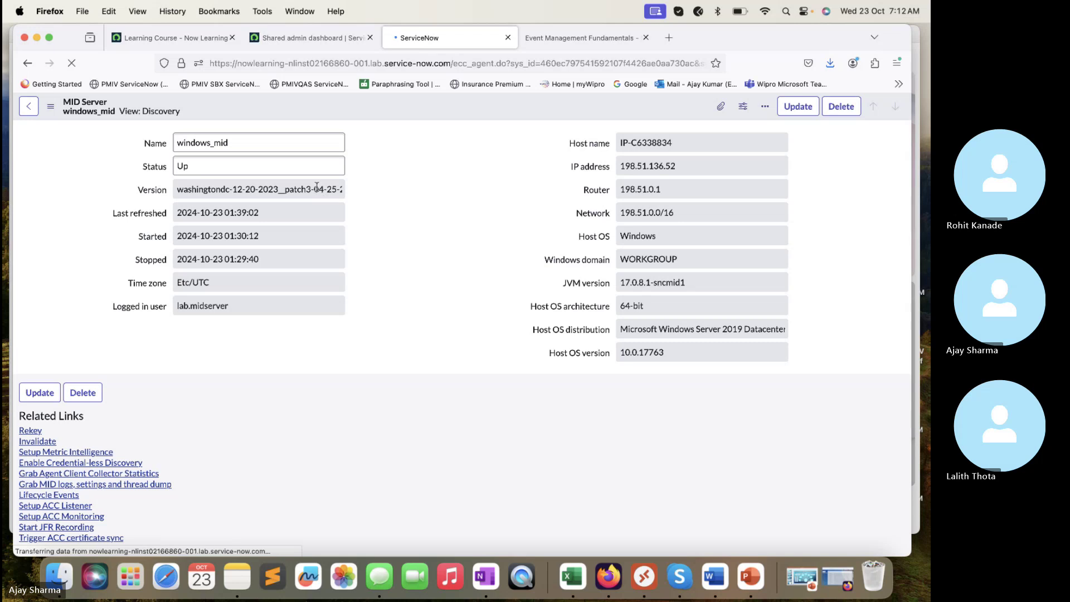
pyautogui.scroll(-5, 435, 212)
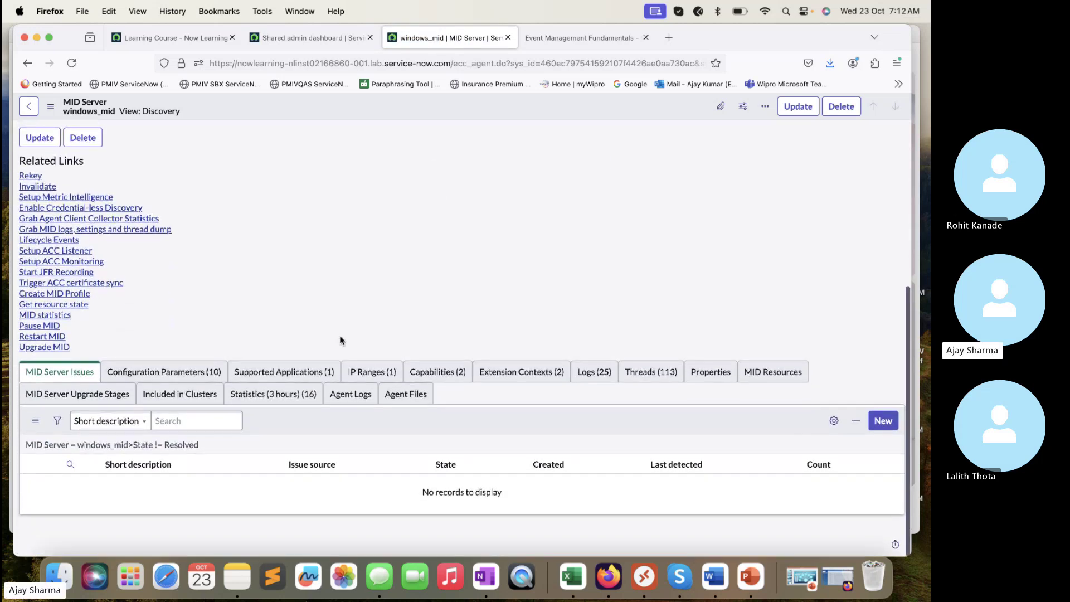
# - Review the configuration parameters, supported applications and capabilities of the windows_mid MID Server
pyautogui.click(180, 372)
pyautogui.scroll(-4, 250, 376)
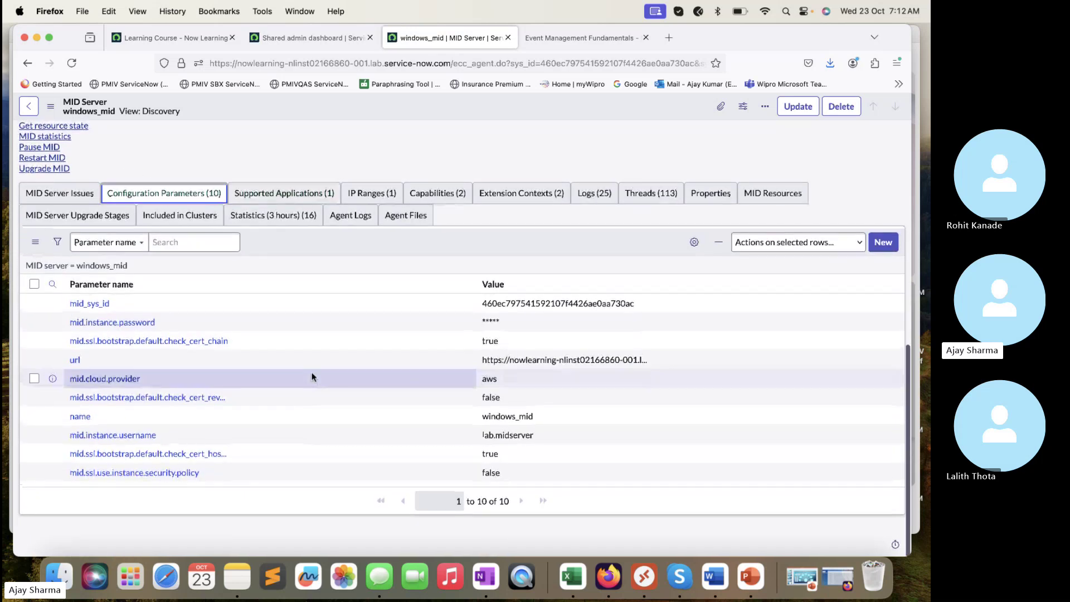
pyautogui.click(282, 193)
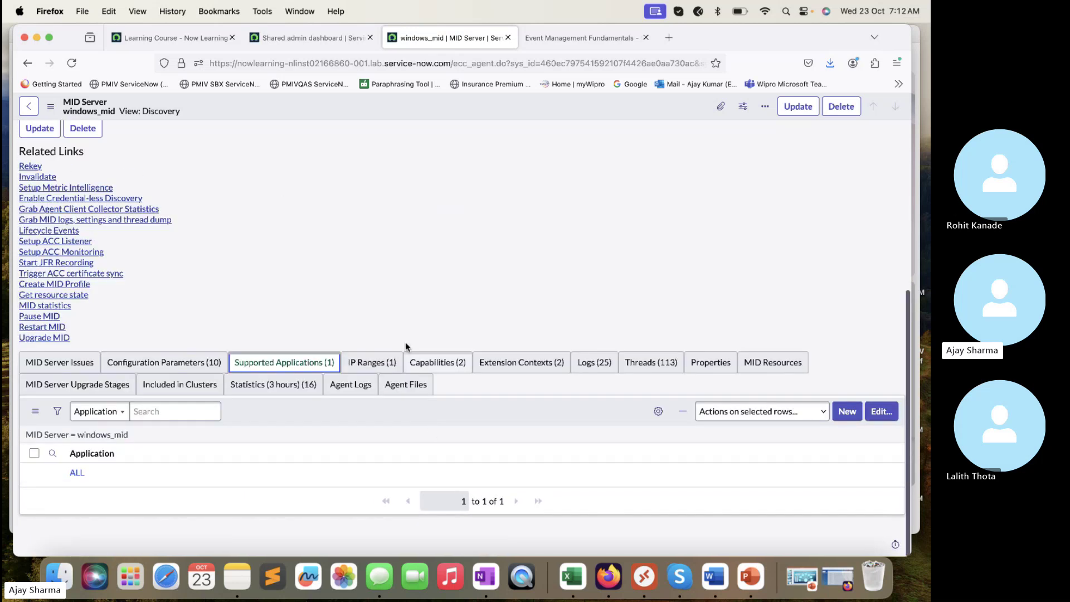
pyautogui.click(437, 363)
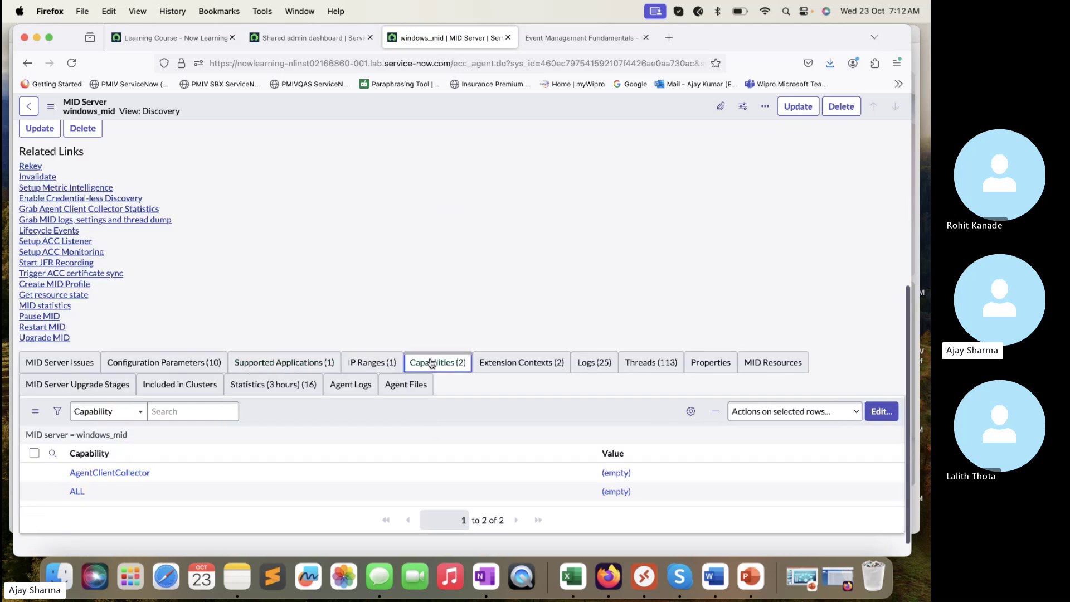
# - Edit the supported applications of windows_mid, adding EventManagement and OperationalIntelligence to the list
pyautogui.click(304, 368)
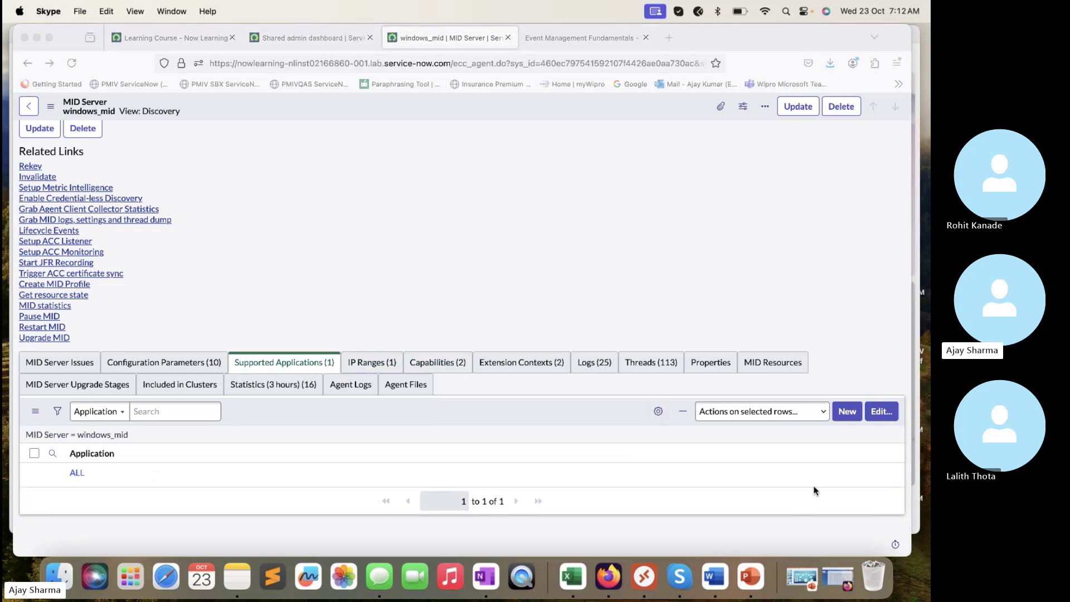
pyautogui.click(896, 421)
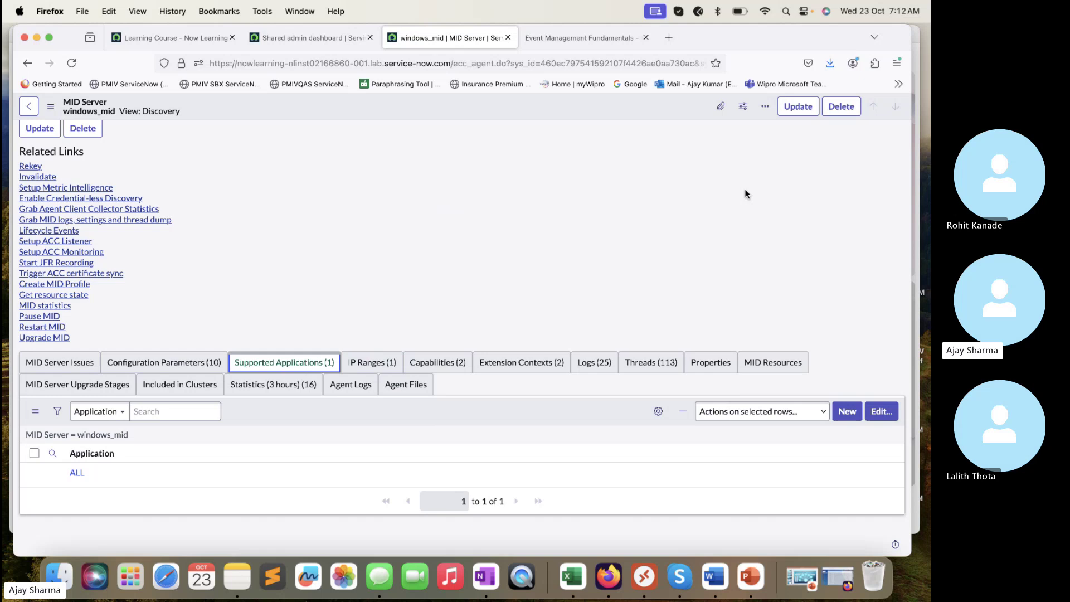
pyautogui.click(889, 417)
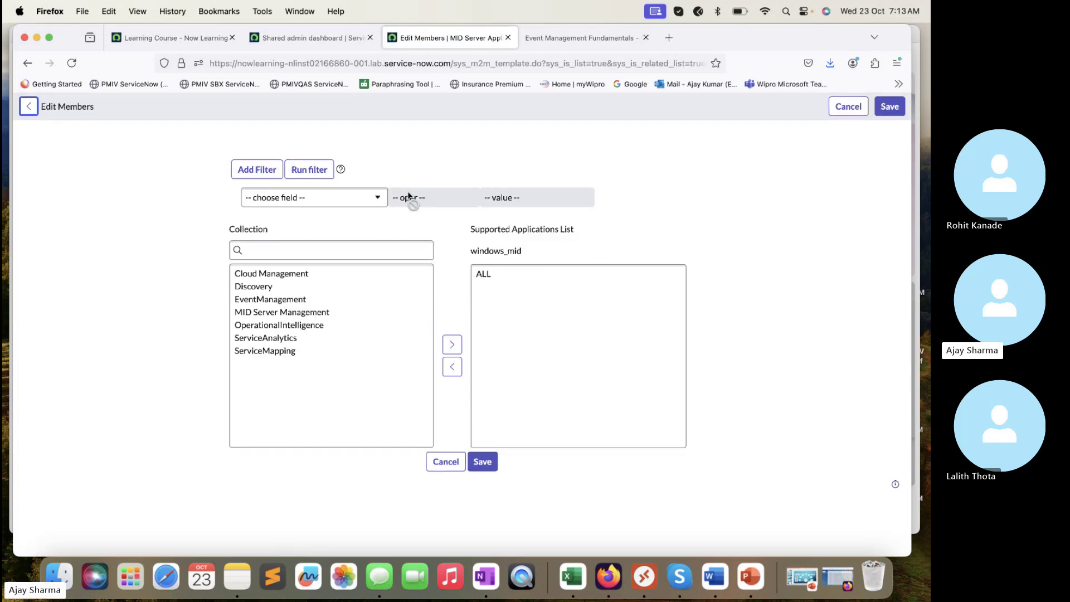
pyautogui.click(304, 300)
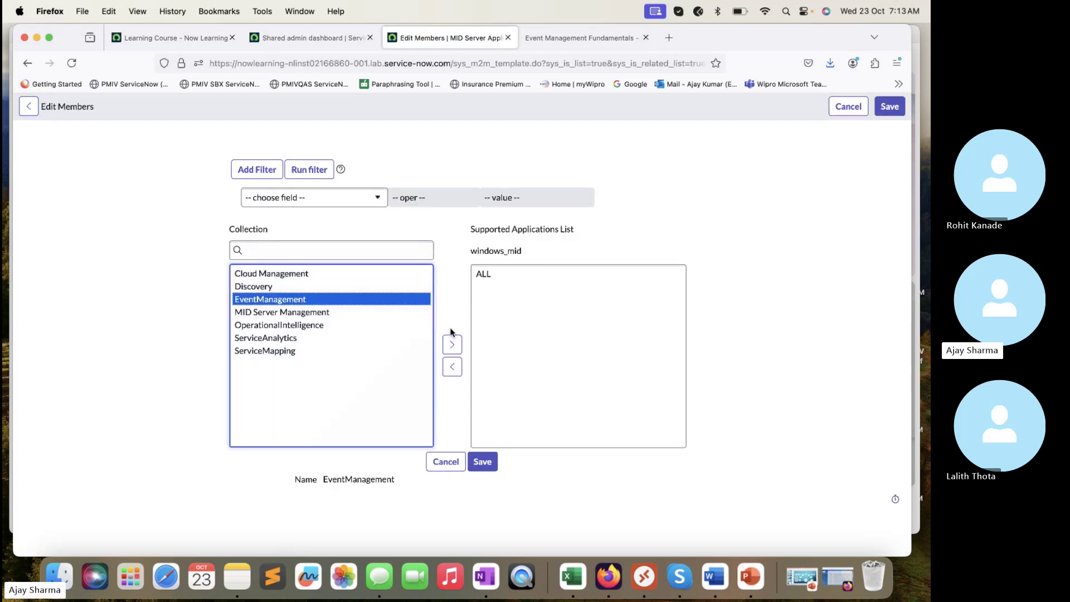
pyautogui.click(453, 344)
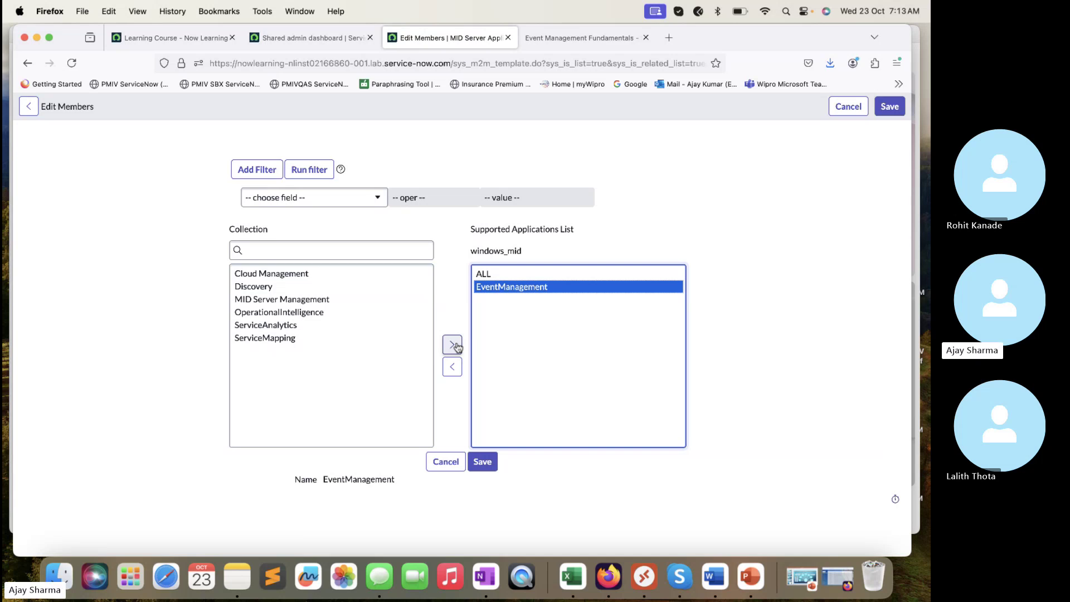
pyautogui.click(365, 313)
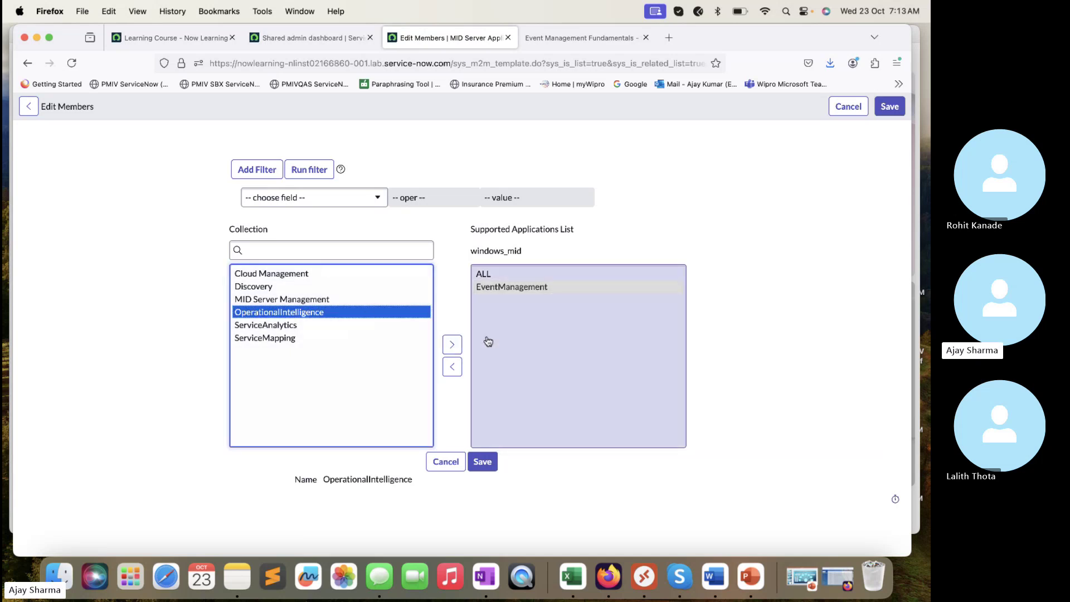
pyautogui.click(452, 344)
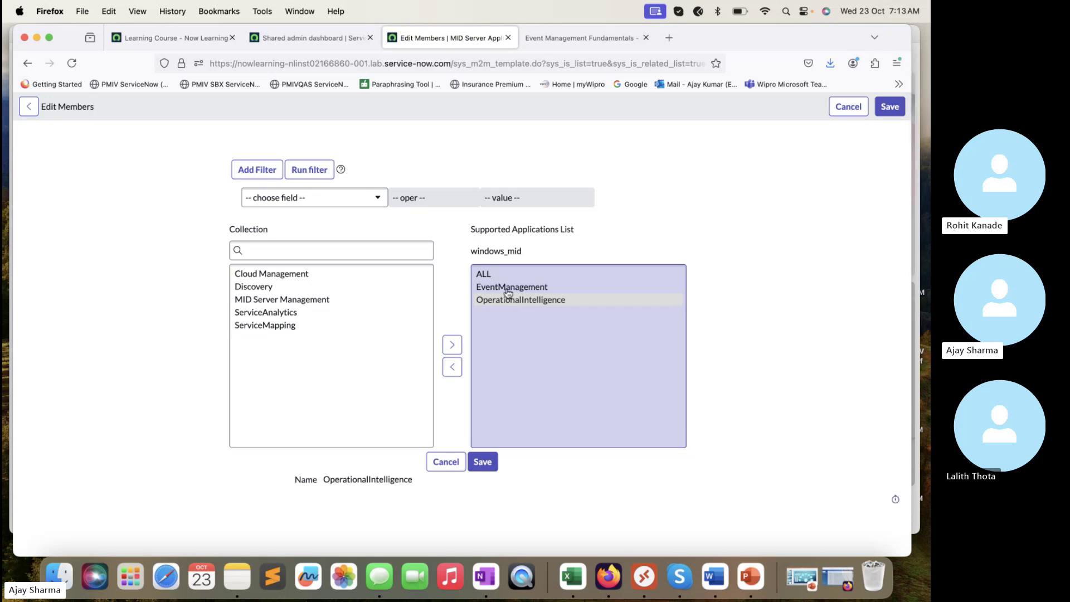
# - Remove ALL from the supported applications list, save it, and check the saved applications on the MID Server record
pyautogui.click(484, 273)
pyautogui.click(453, 366)
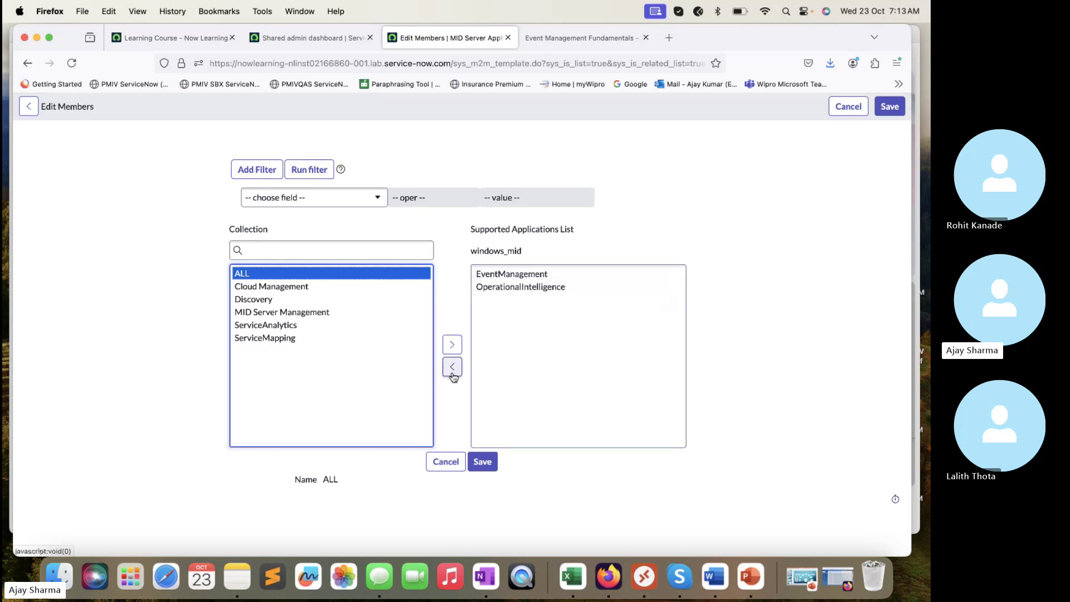
pyautogui.click(486, 464)
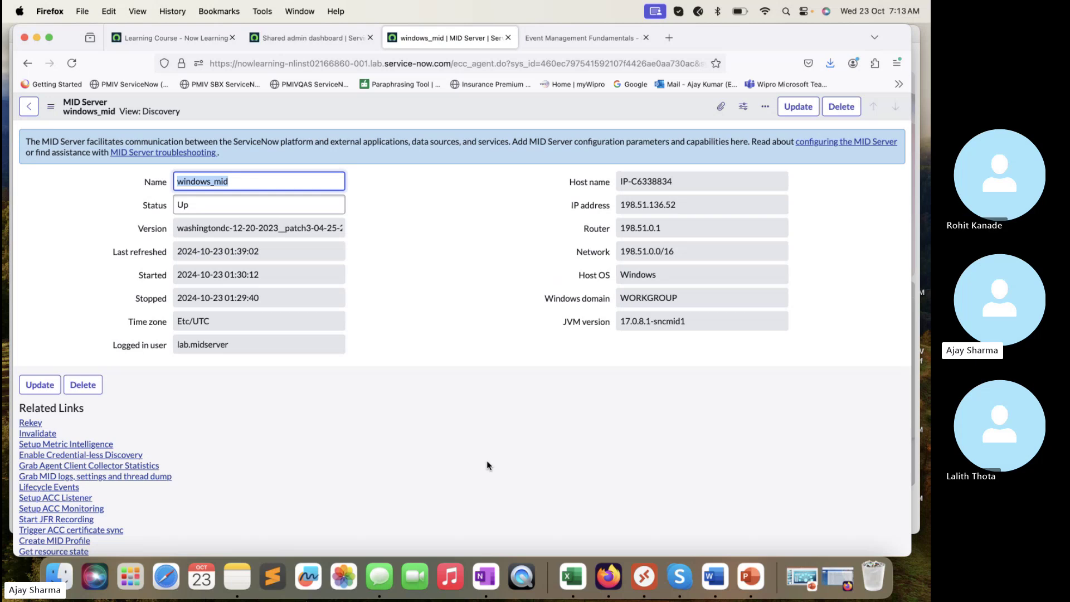
pyautogui.scroll(-2, 487, 463)
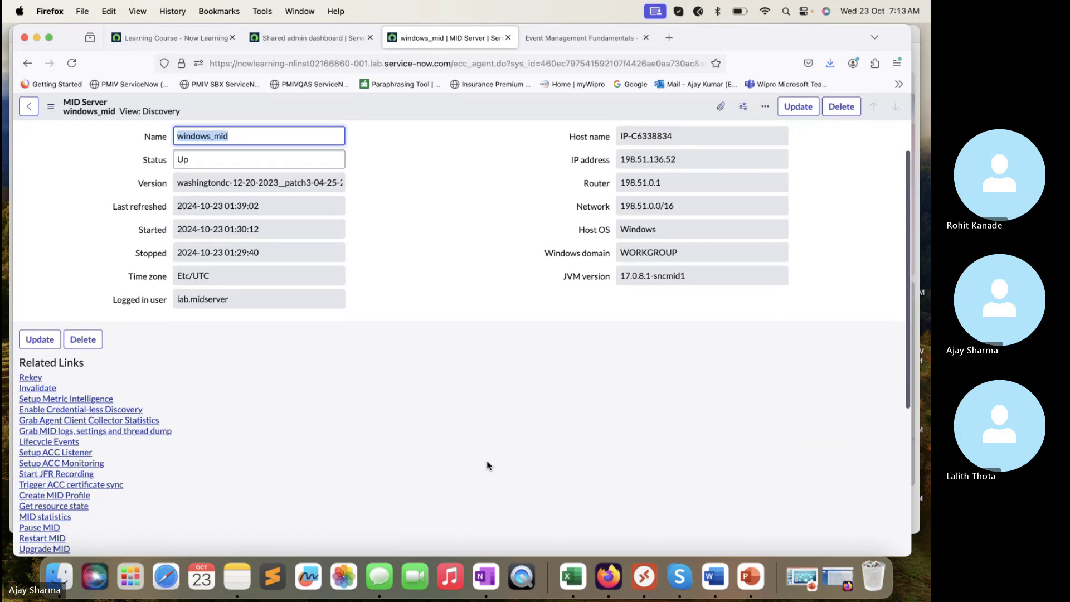
pyautogui.scroll(-5, 488, 466)
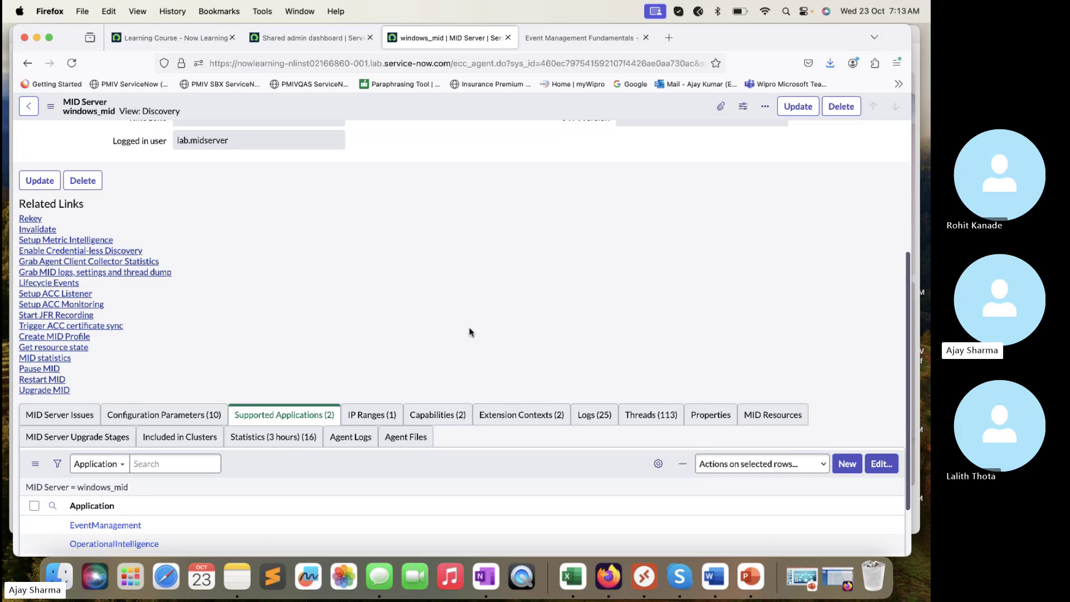
pyautogui.scroll(-3, 468, 330)
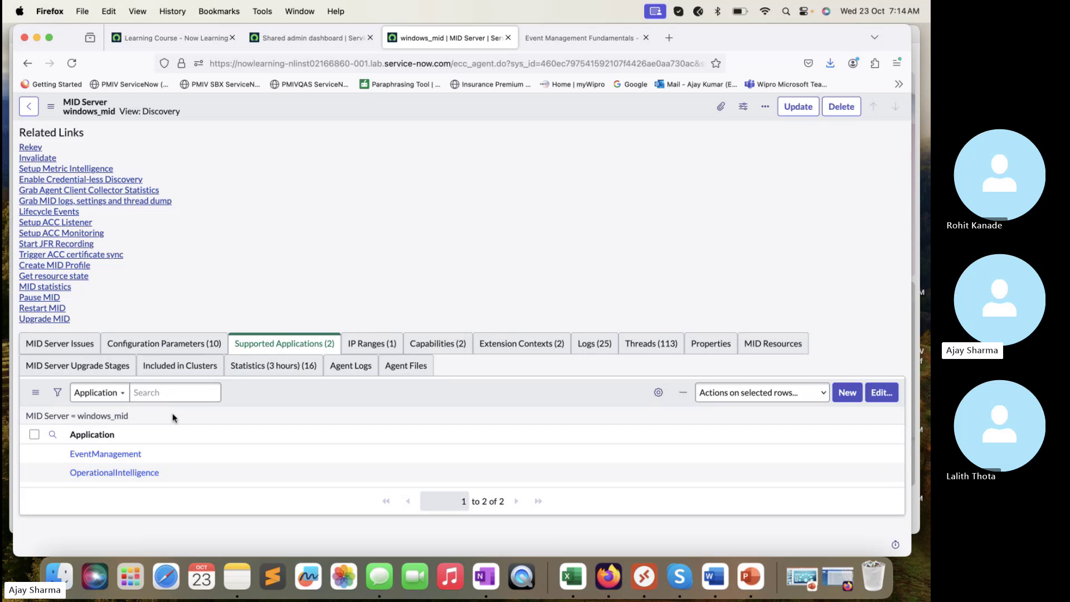
# - Open the capabilities list of the windows_mid MID Server for editing
pyautogui.click(680, 576)
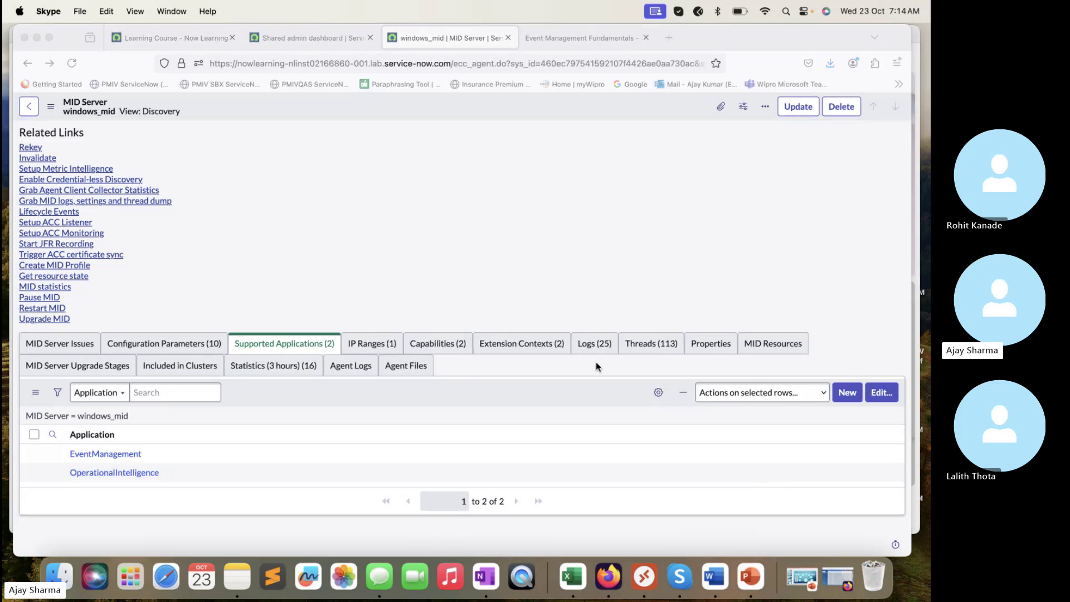
pyautogui.click(447, 349)
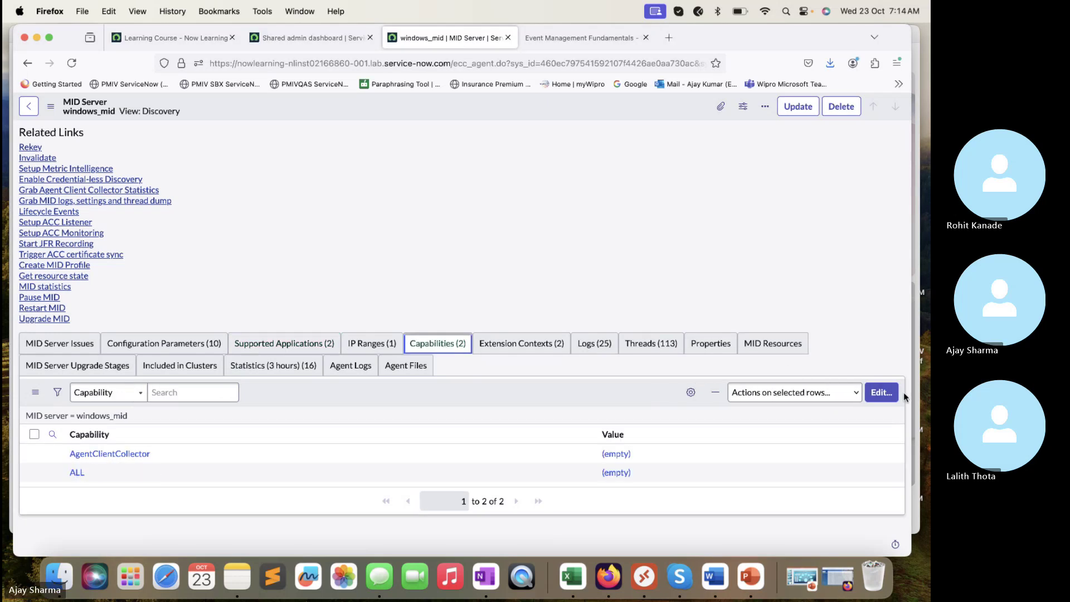
pyautogui.click(882, 393)
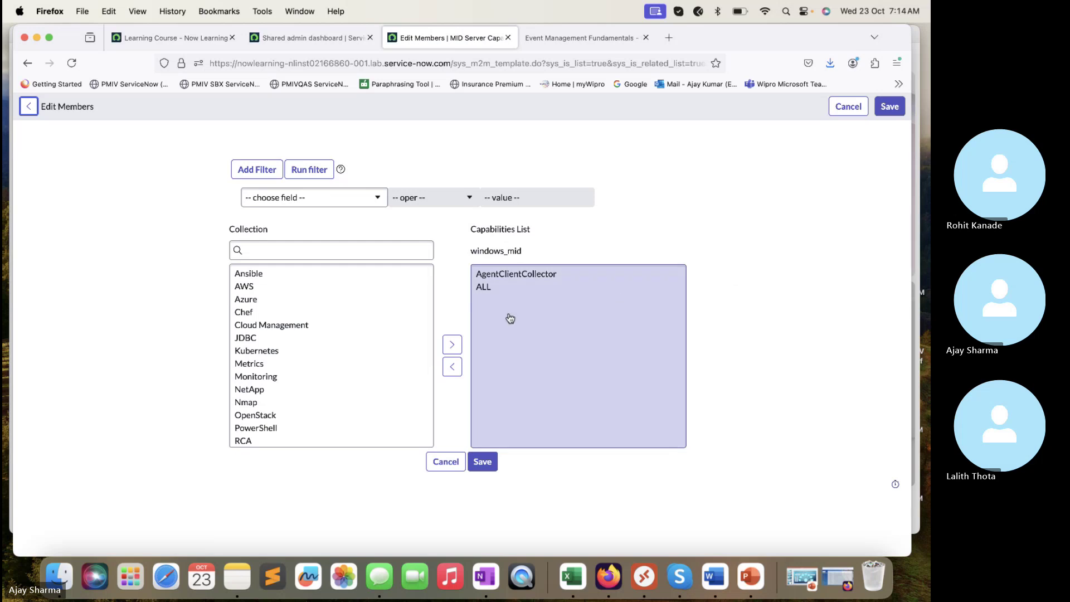
# - Examine the available capabilities, including Kubernetes, REST, SOAP and SNMP, and save the list with AgentClientCollector and ALL kept
pyautogui.scroll(-4, 383, 389)
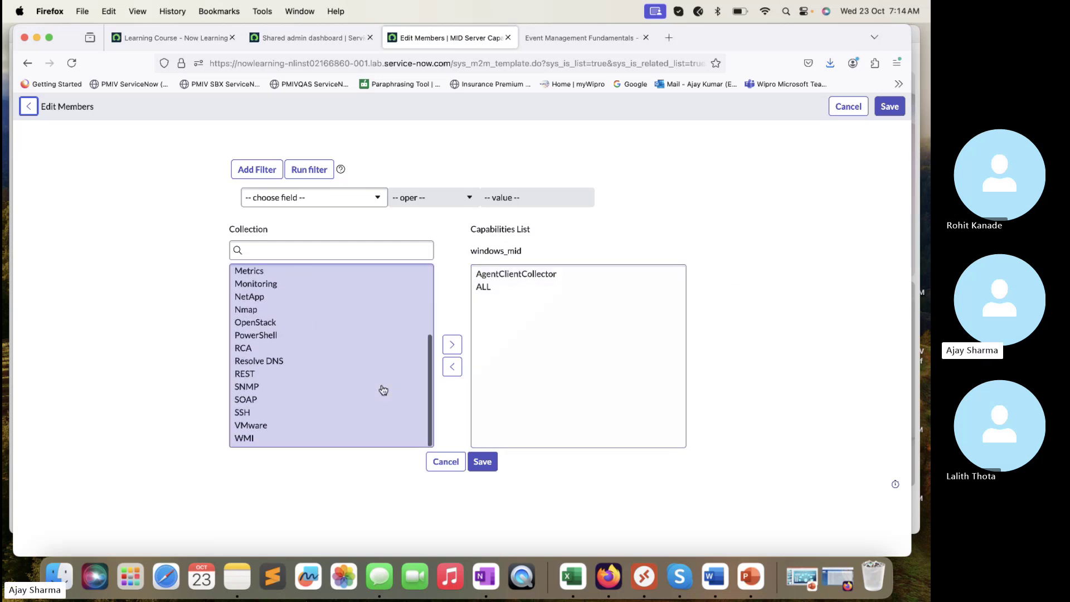
pyautogui.scroll(4, 383, 390)
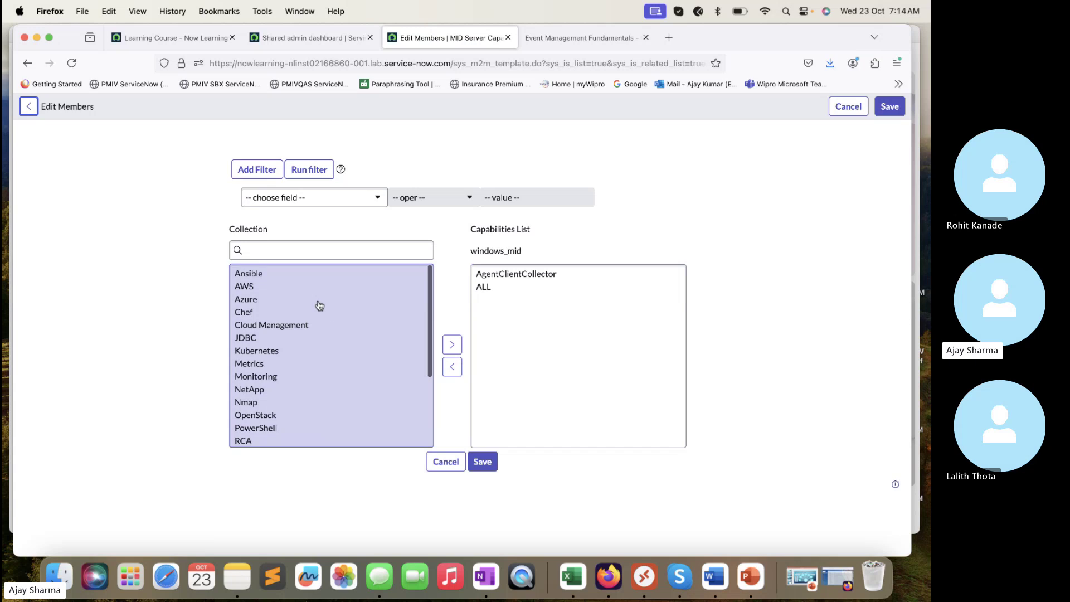
pyautogui.click(333, 352)
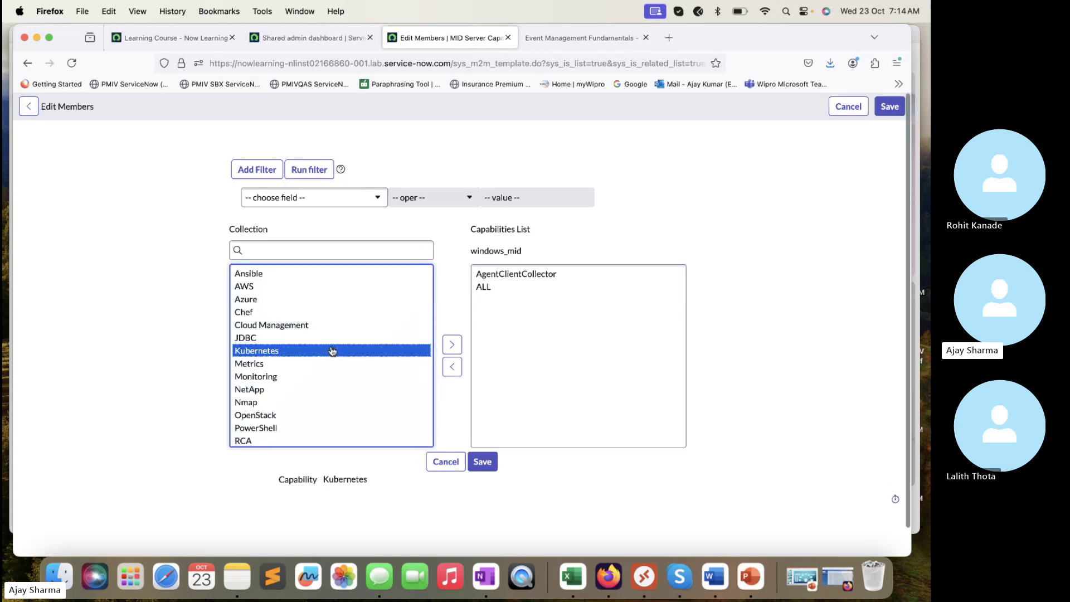
pyautogui.scroll(-4, 333, 351)
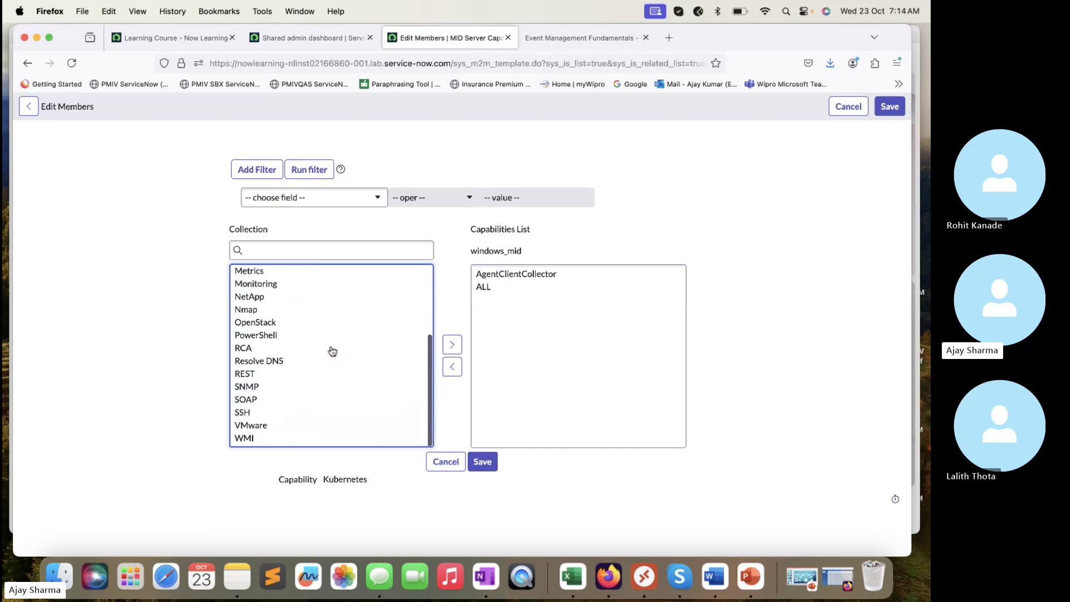
pyautogui.click(253, 374)
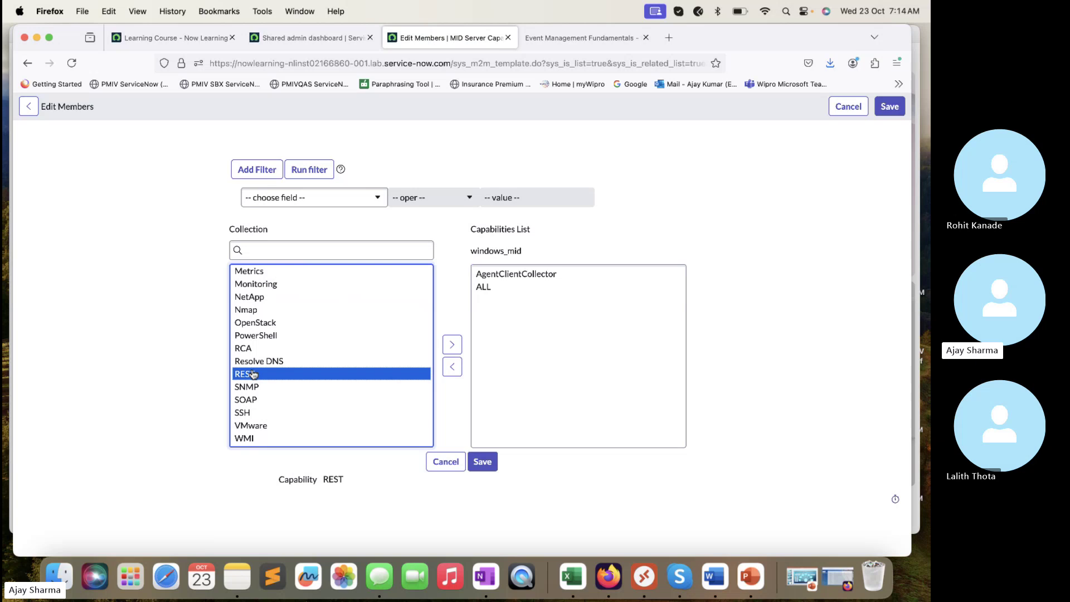
pyautogui.click(260, 401)
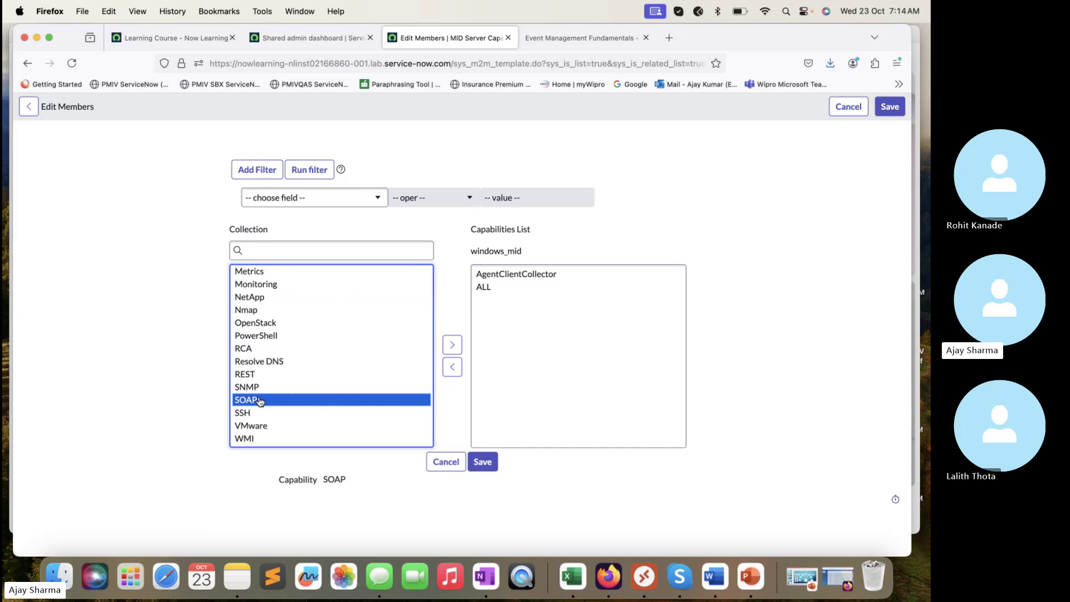
pyautogui.click(264, 388)
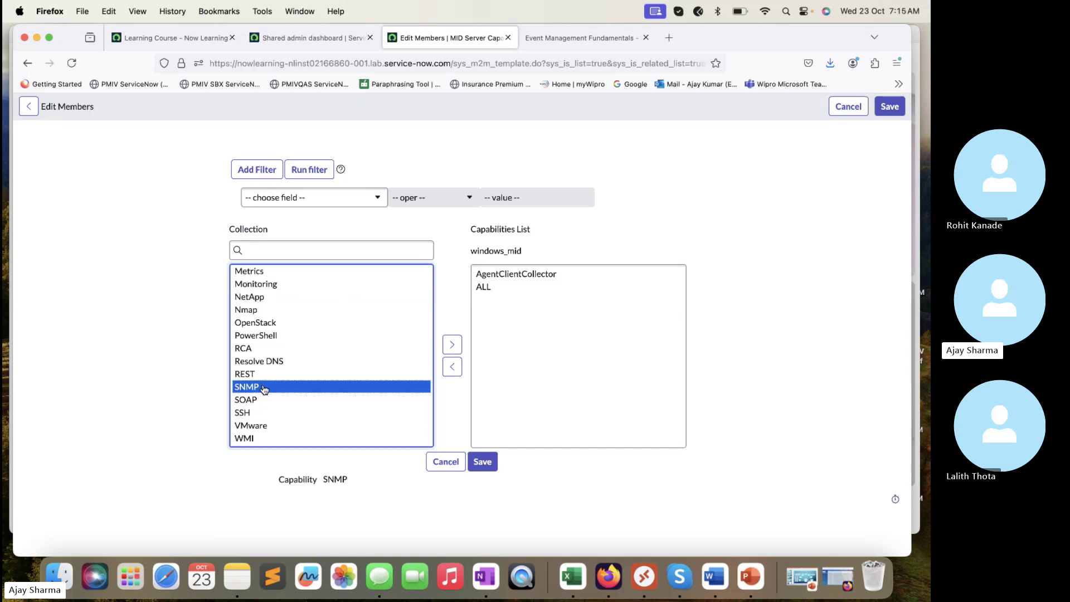
pyautogui.scroll(5, 266, 334)
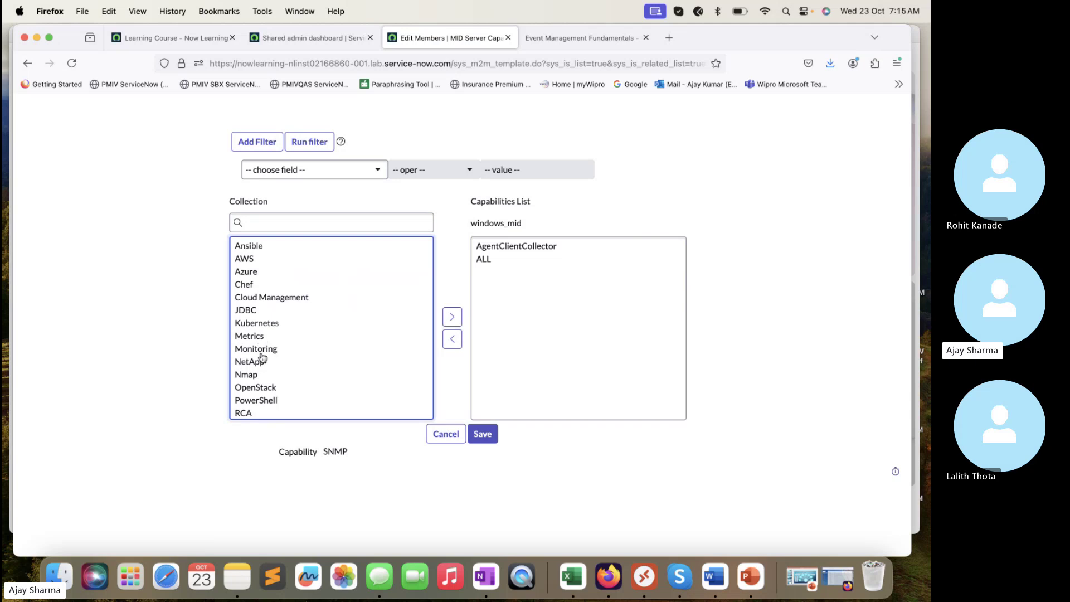
pyautogui.scroll(-3, 263, 358)
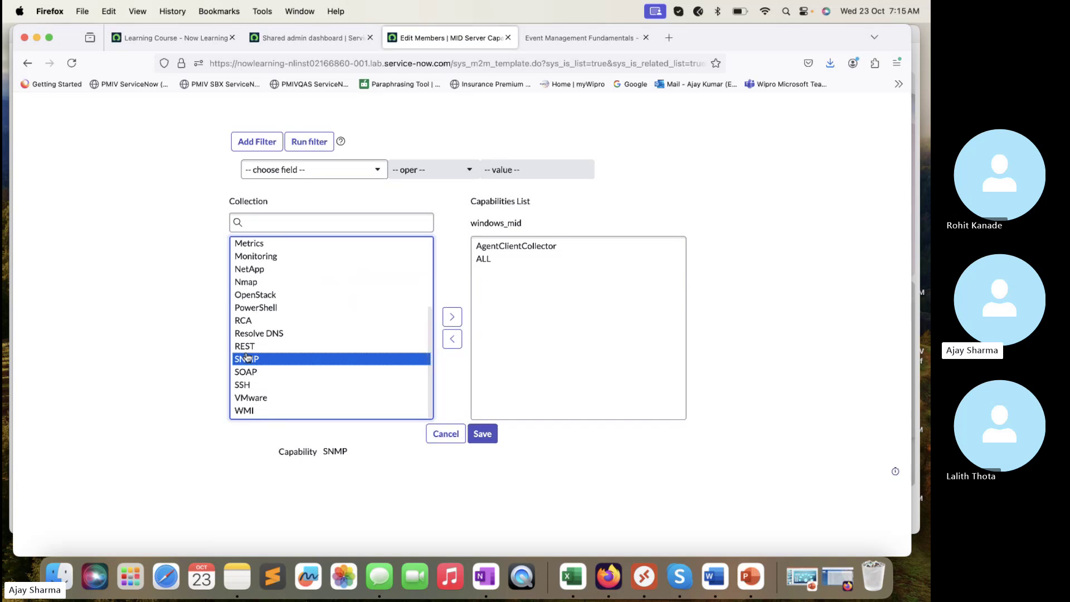
pyautogui.scroll(5, 265, 292)
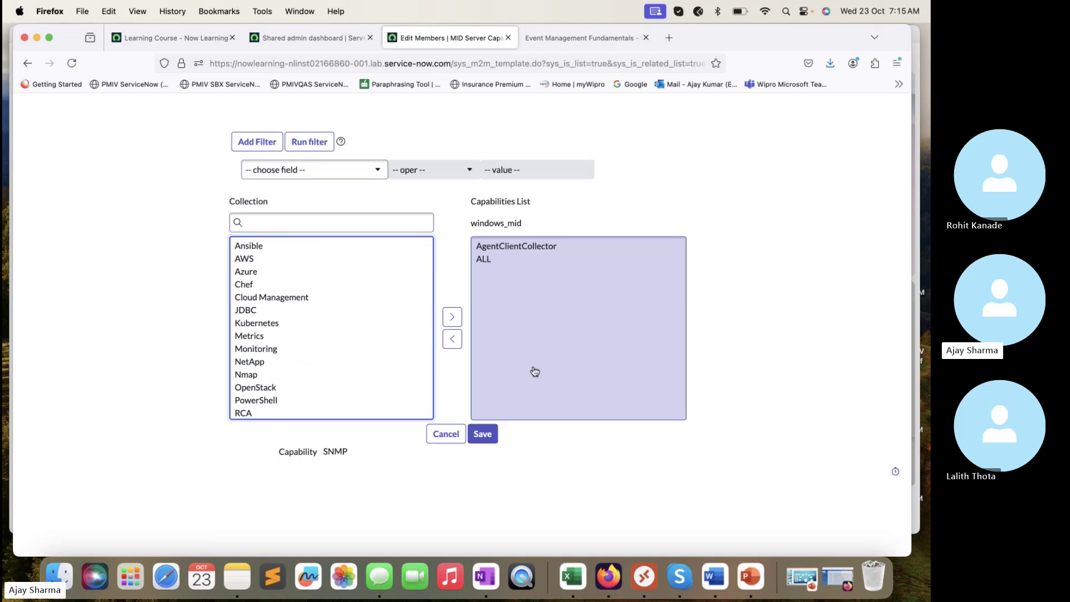
pyautogui.click(492, 440)
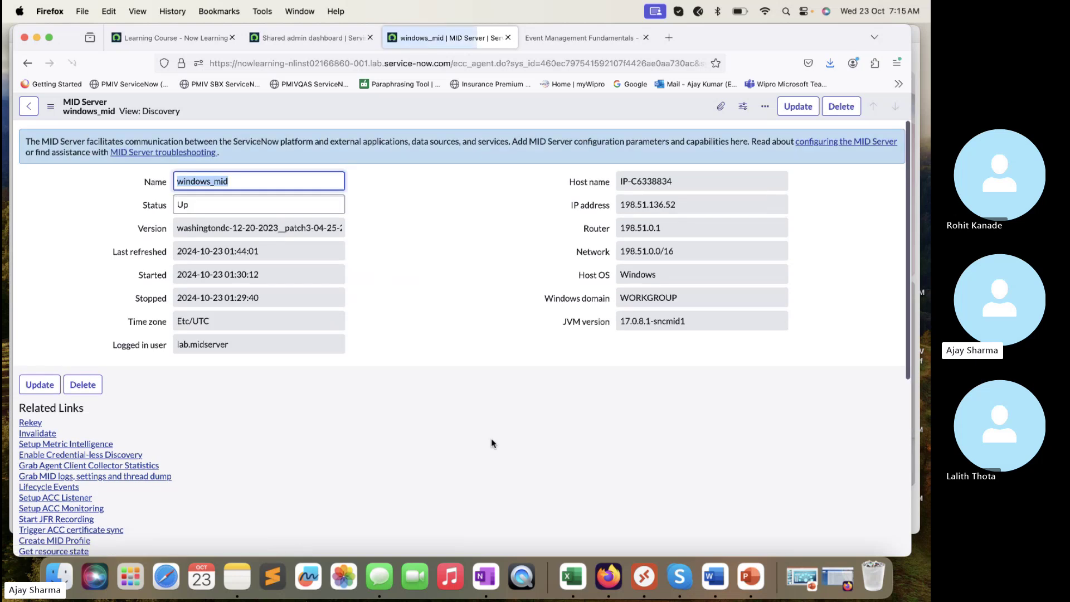
# - Reload the windows_mid MID Server record and review its details and saved capabilities
pyautogui.scroll(-5, 491, 438)
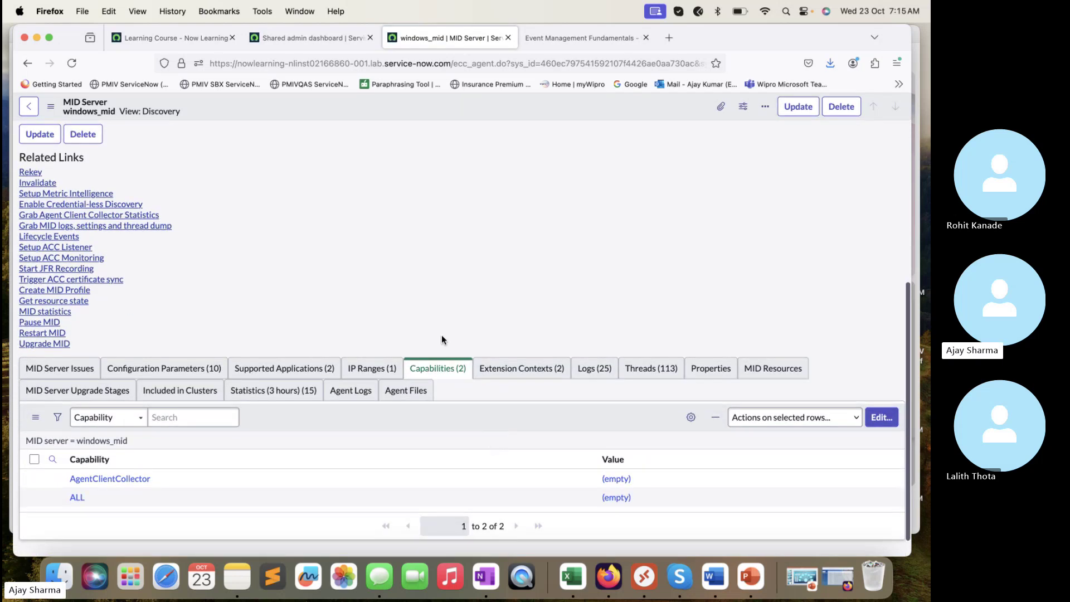
pyautogui.scroll(5, 437, 312)
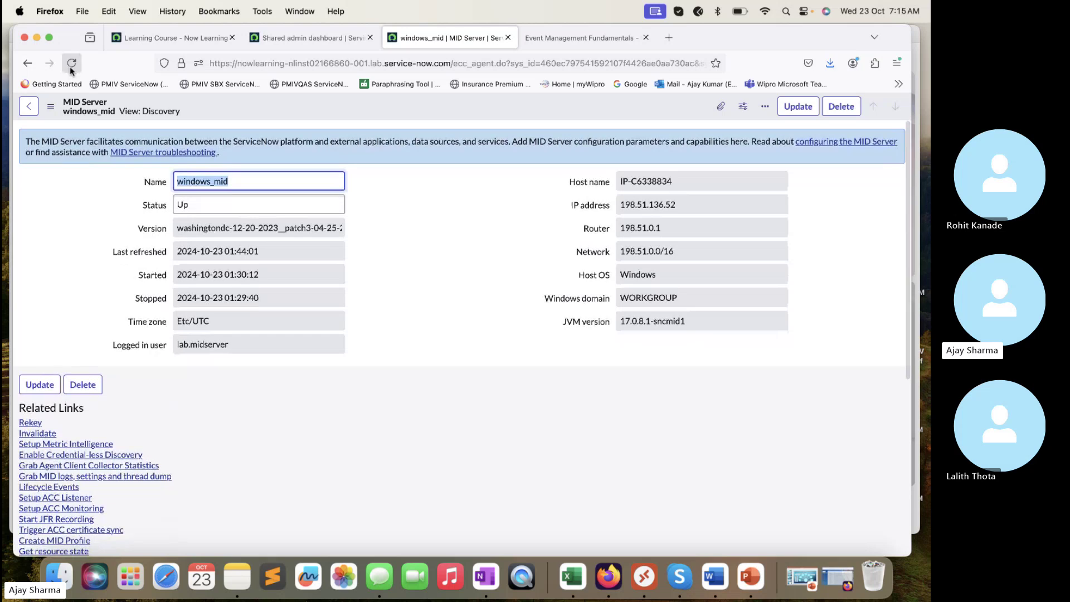
pyautogui.click(70, 64)
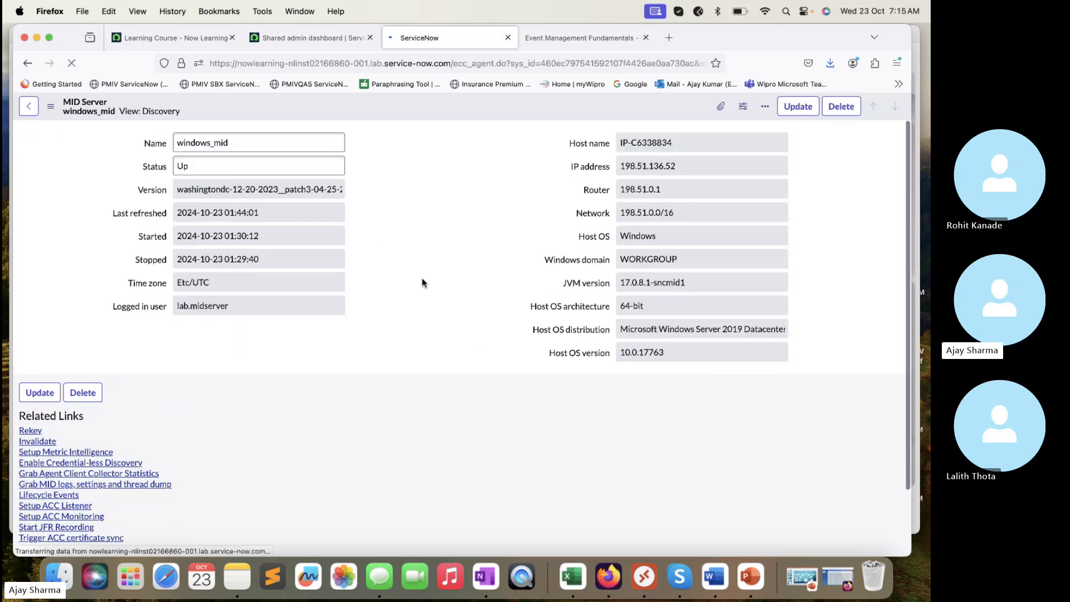
pyautogui.scroll(-5, 480, 350)
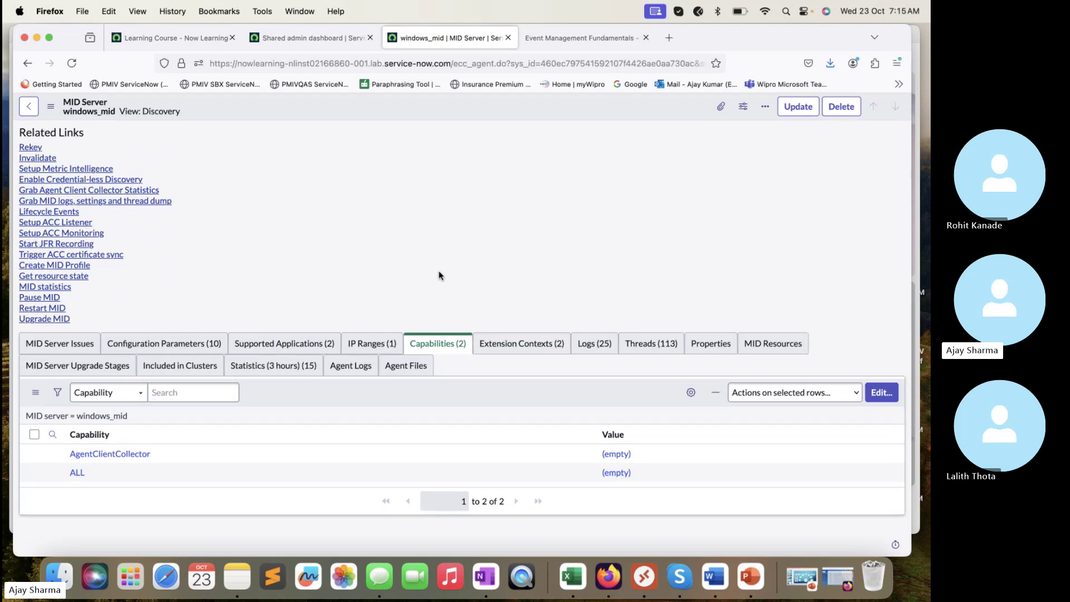
pyautogui.scroll(5, 439, 274)
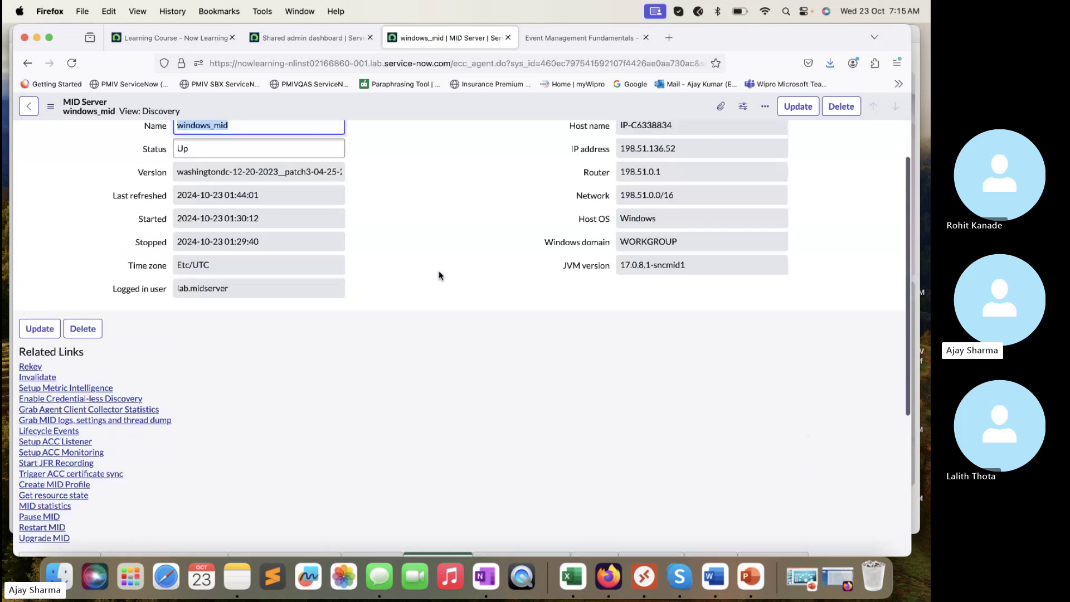
# - On the admin dashboard, filter the application navigator for "Event Mana" and examine the Event Management modules, including Services, Metrics, Integrations and Rules
pyautogui.click(333, 36)
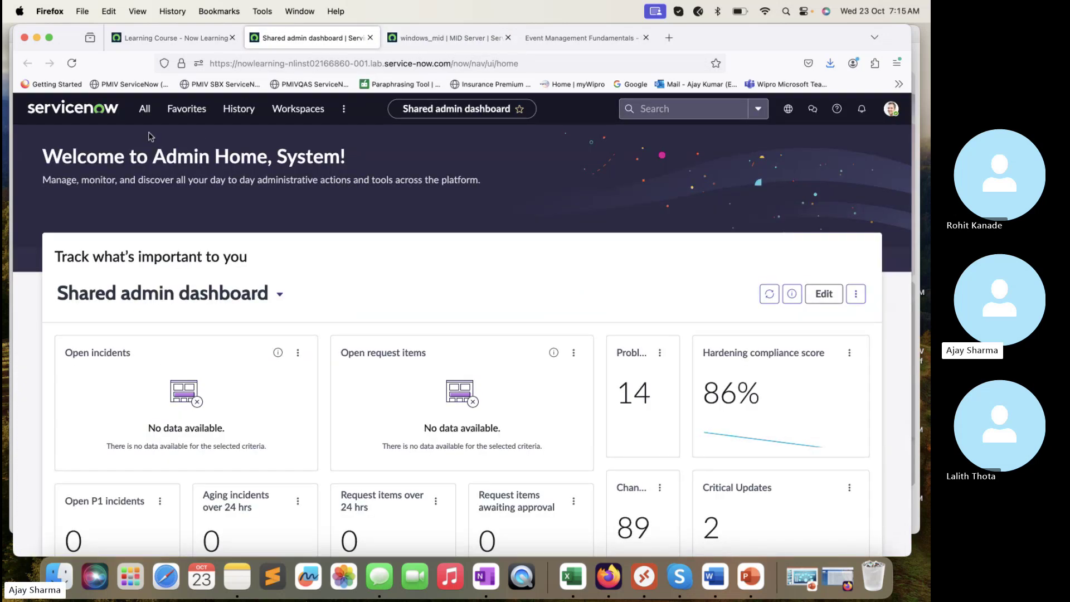
pyautogui.click(146, 111)
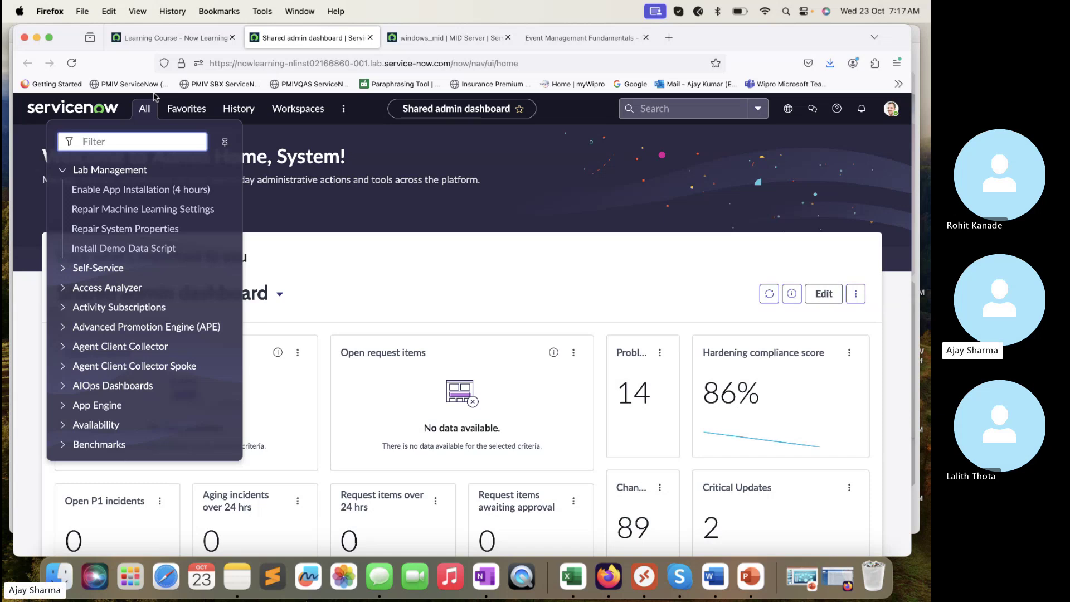
pyautogui.write('Event Mana')
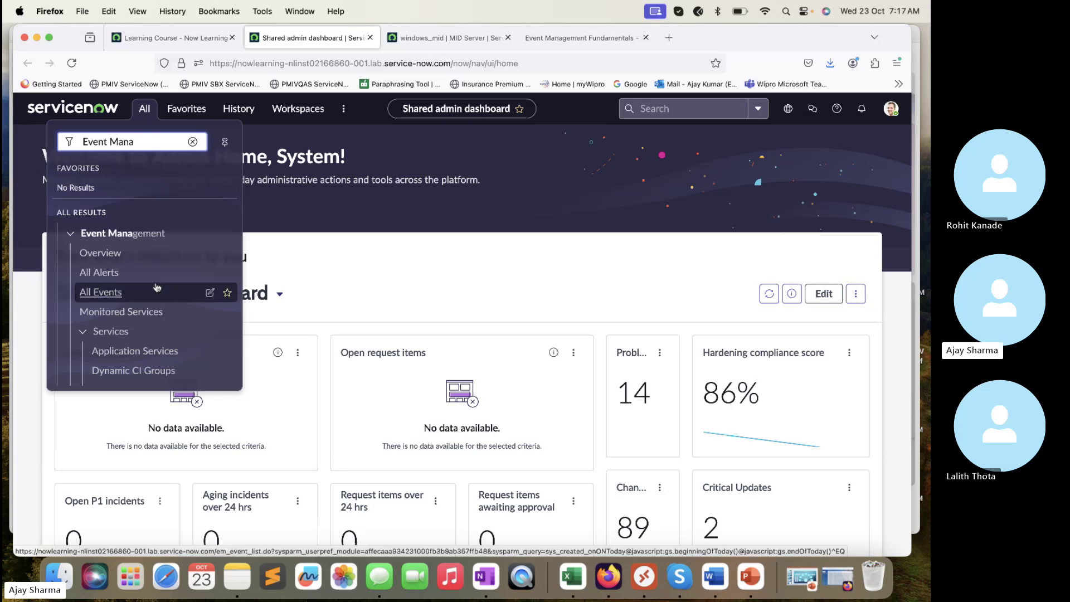
pyautogui.scroll(-3, 139, 231)
pyautogui.scroll(-5, 138, 231)
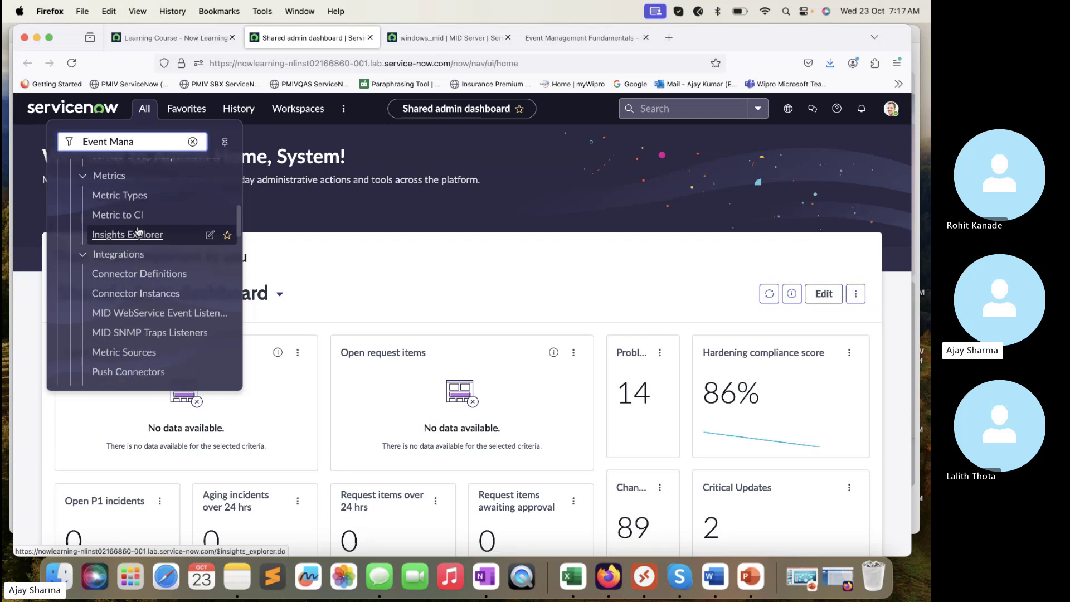
pyautogui.scroll(10, 139, 231)
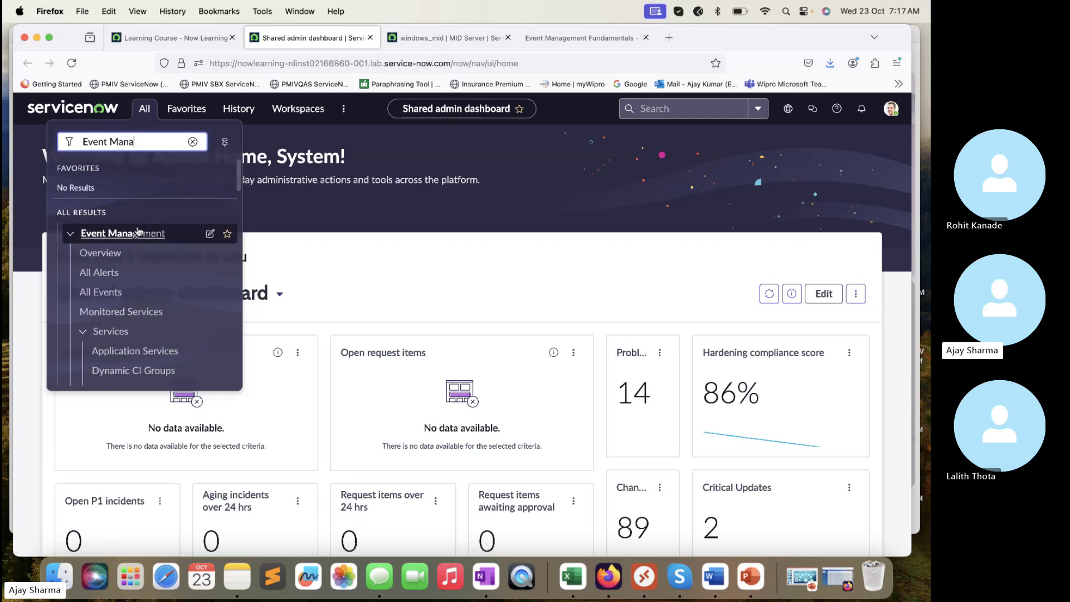
pyautogui.scroll(-8, 129, 294)
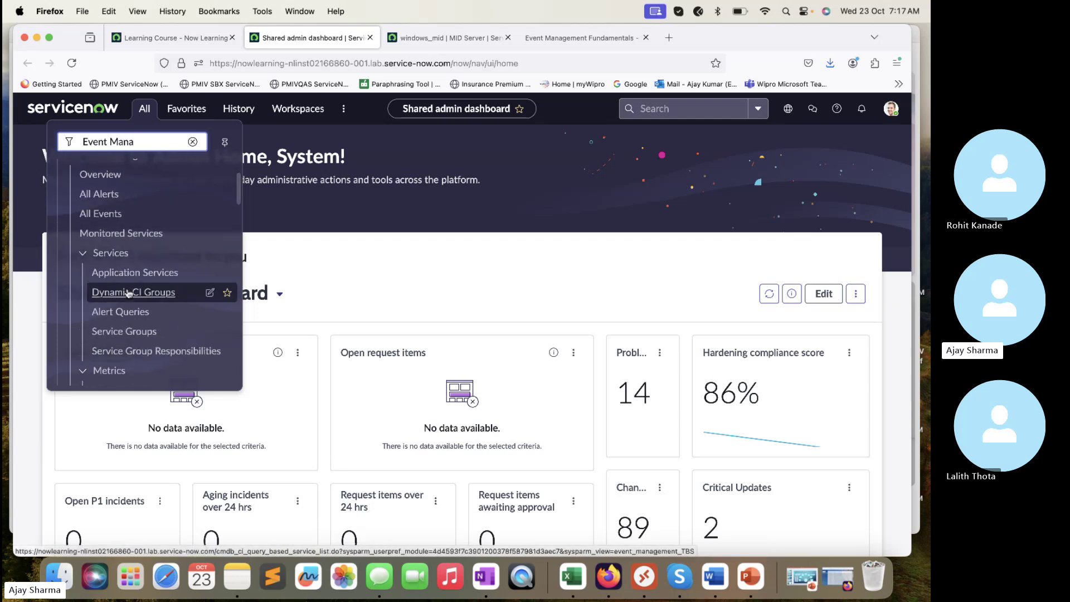
pyautogui.scroll(-5, 128, 294)
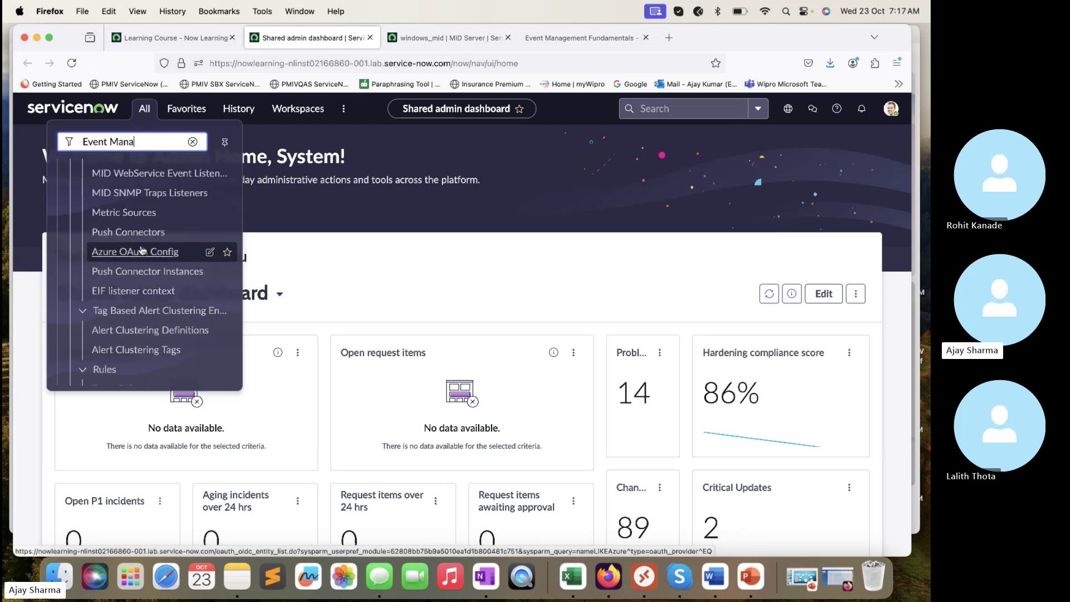
pyautogui.scroll(-6, 143, 251)
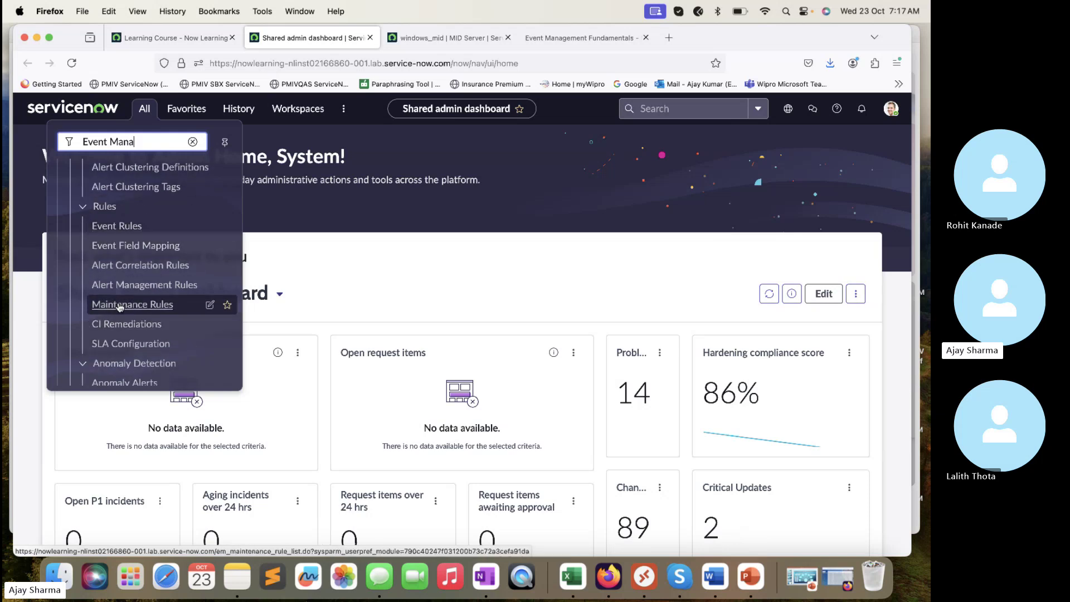
pyautogui.scroll(8, 119, 306)
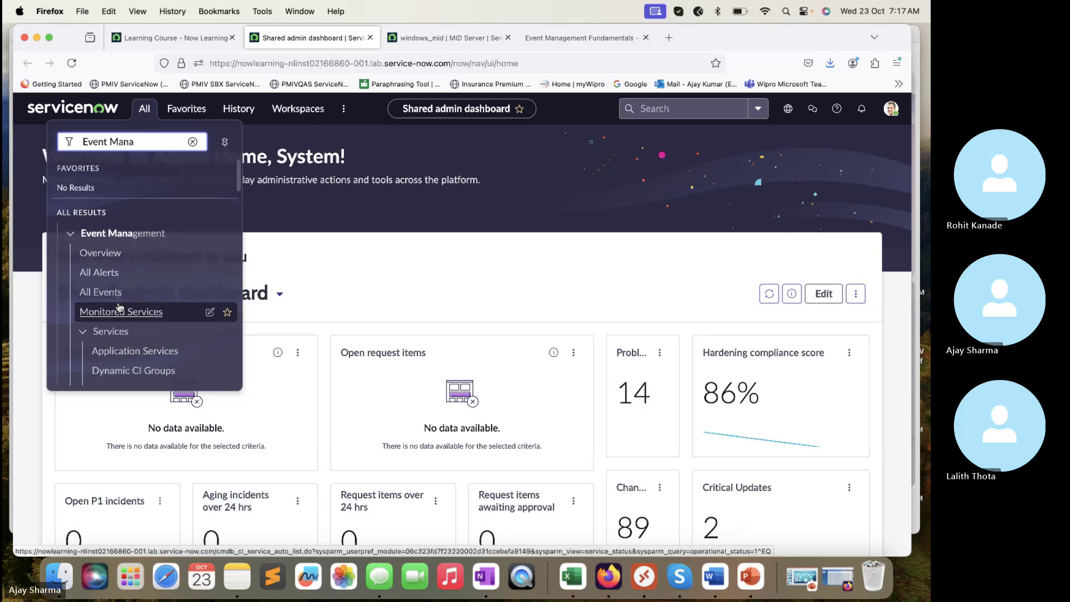
# - Open All Alerts and All Events in separate browser tabs and check the em_alert and em_event table names in their addresses
pyautogui.keyDown('super'); pyautogui.click(114, 273); pyautogui.keyUp('super')
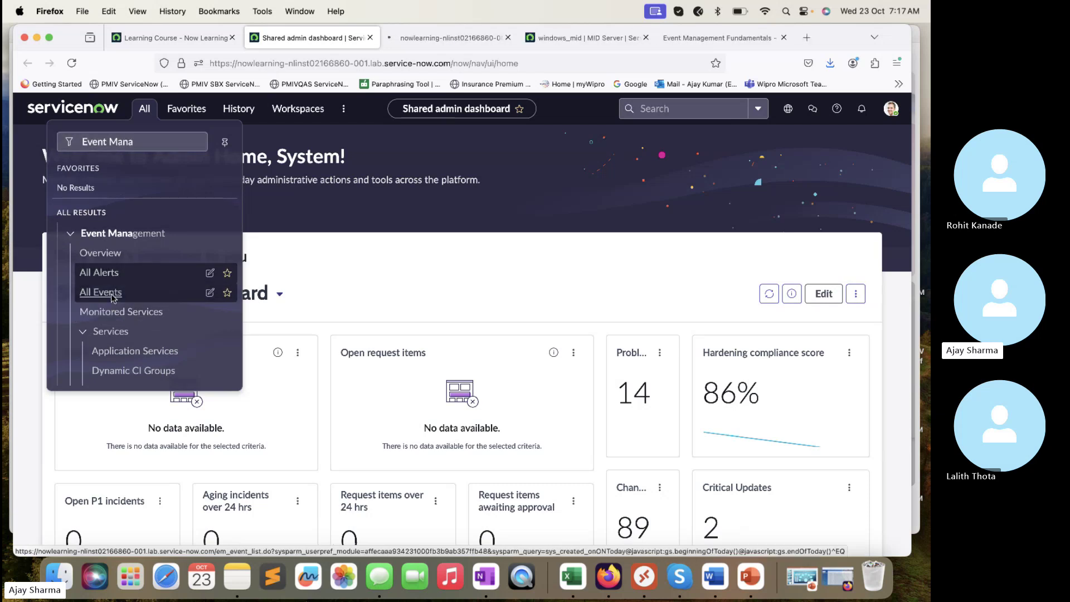
pyautogui.keyDown('super'); pyautogui.click(114, 293); pyautogui.keyUp('super')
pyautogui.click(384, 36)
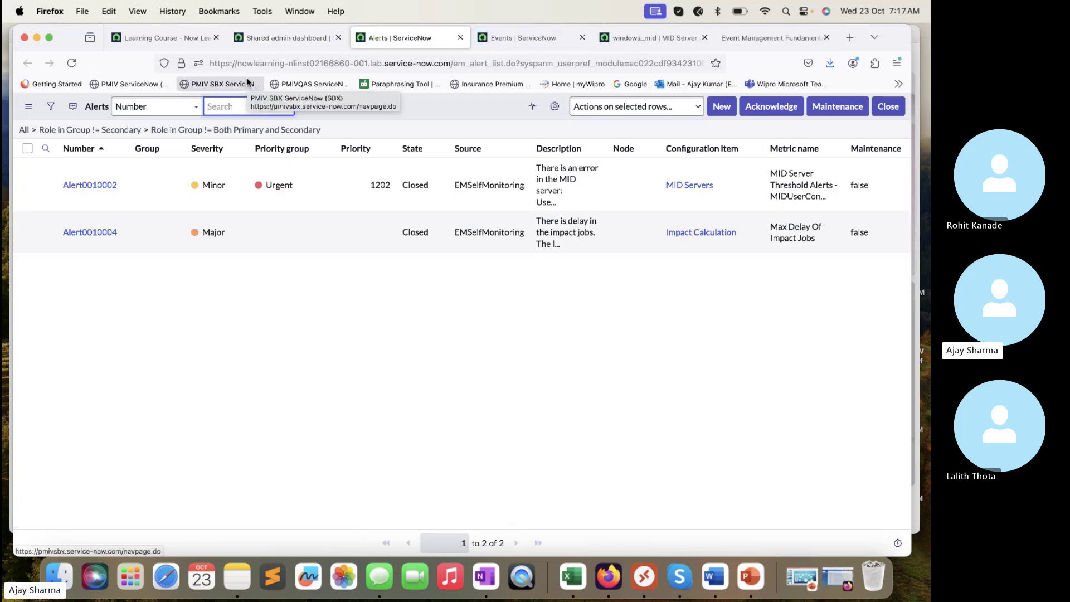
pyautogui.moveTo(491, 63); pyautogui.dragTo(452, 66)
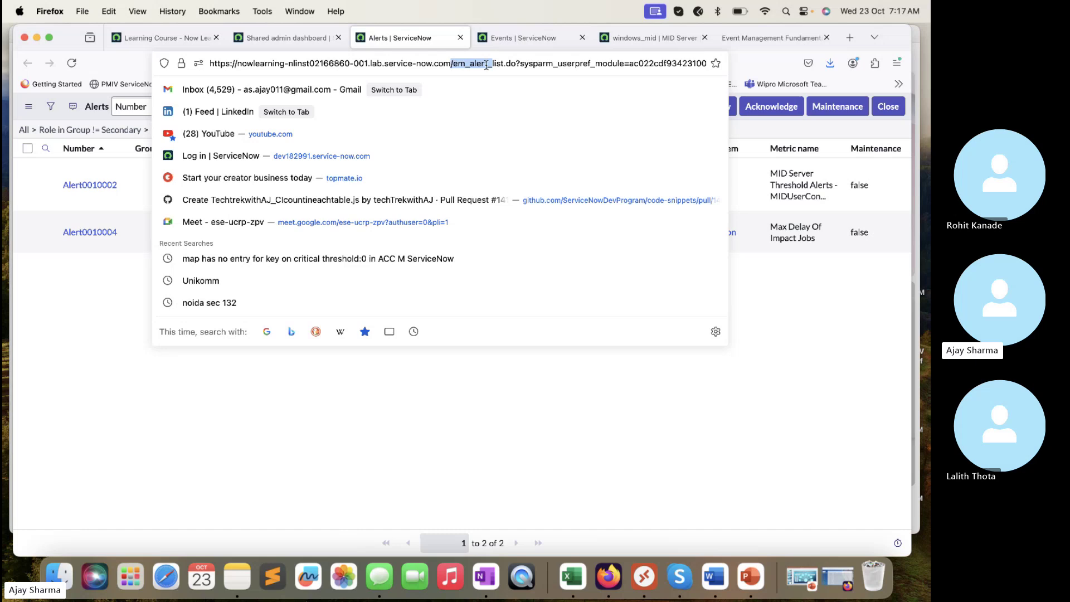
pyautogui.click(523, 44)
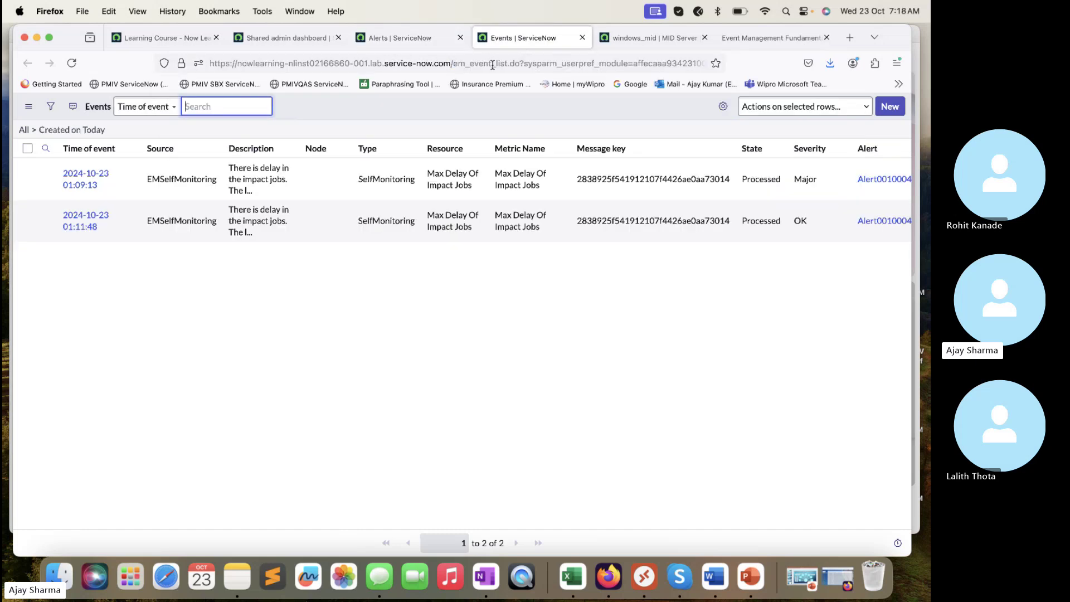
pyautogui.moveTo(491, 63); pyautogui.dragTo(450, 63)
pyautogui.click(81, 334)
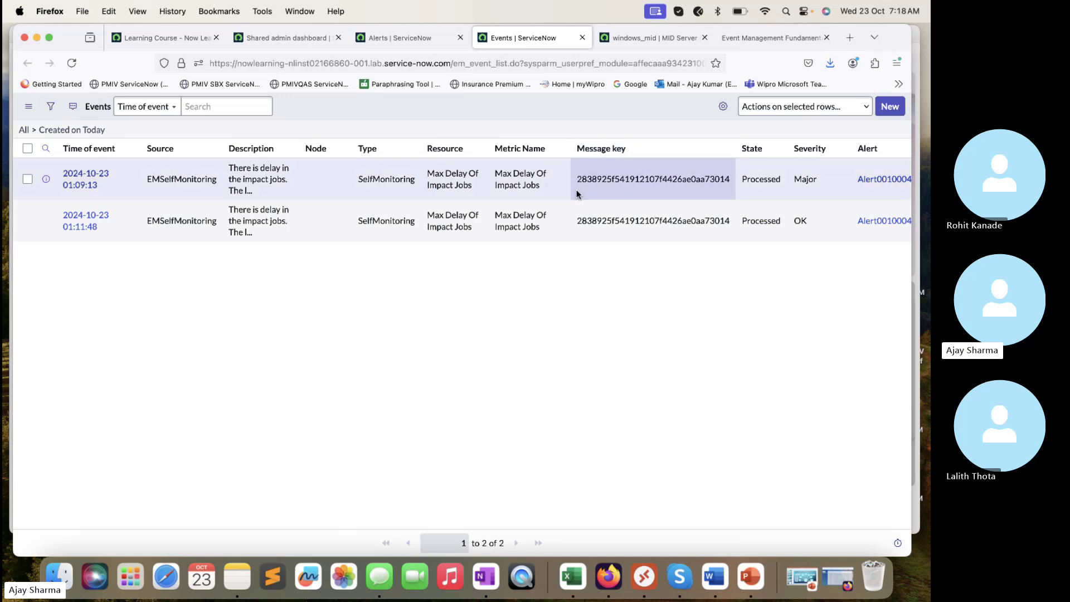
pyautogui.moveTo(577, 179); pyautogui.dragTo(739, 180)
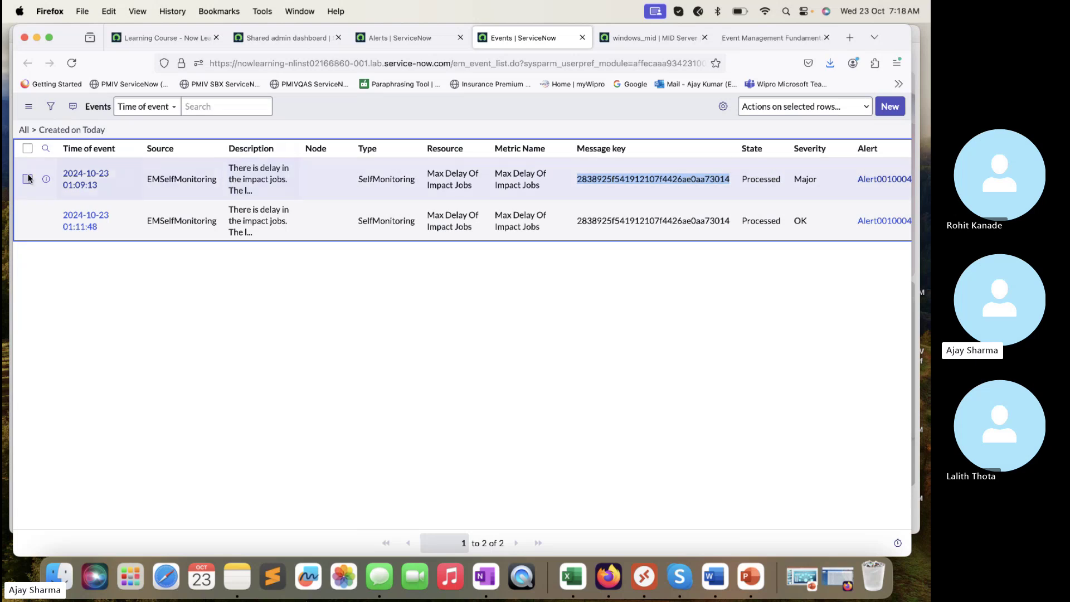
pyautogui.keyDown('super'); pyautogui.click(81, 181); pyautogui.keyUp('super')
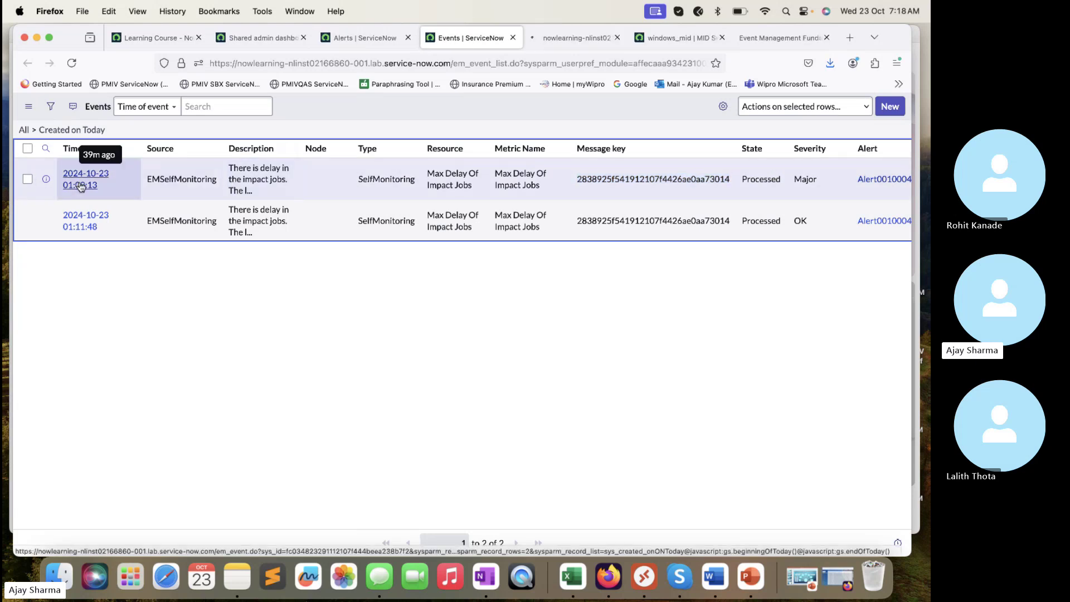
pyautogui.click(564, 47)
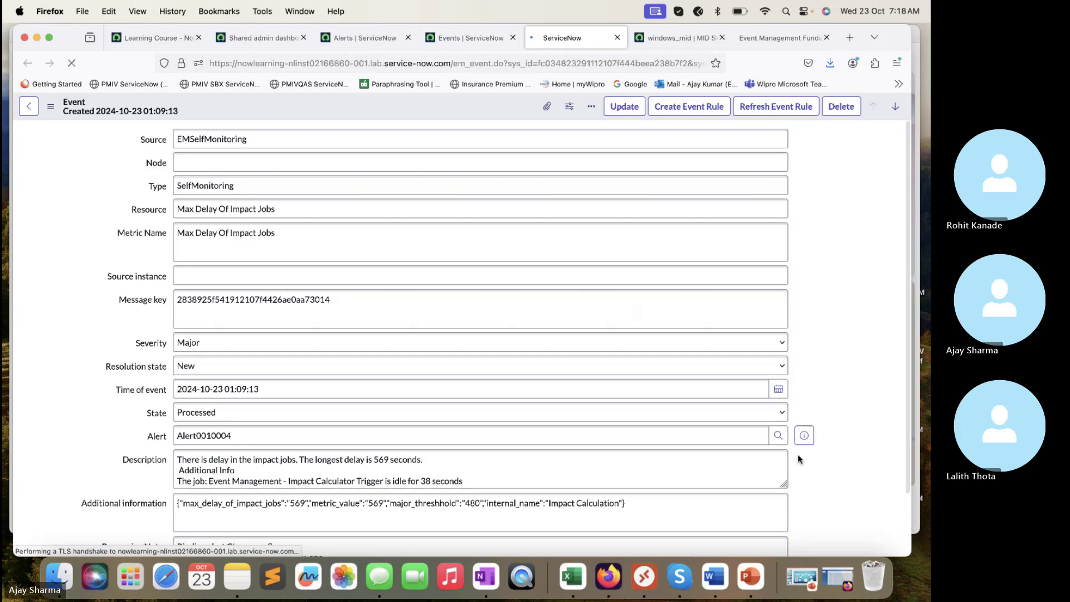
pyautogui.click(800, 482)
pyautogui.scroll(-2, 396, 326)
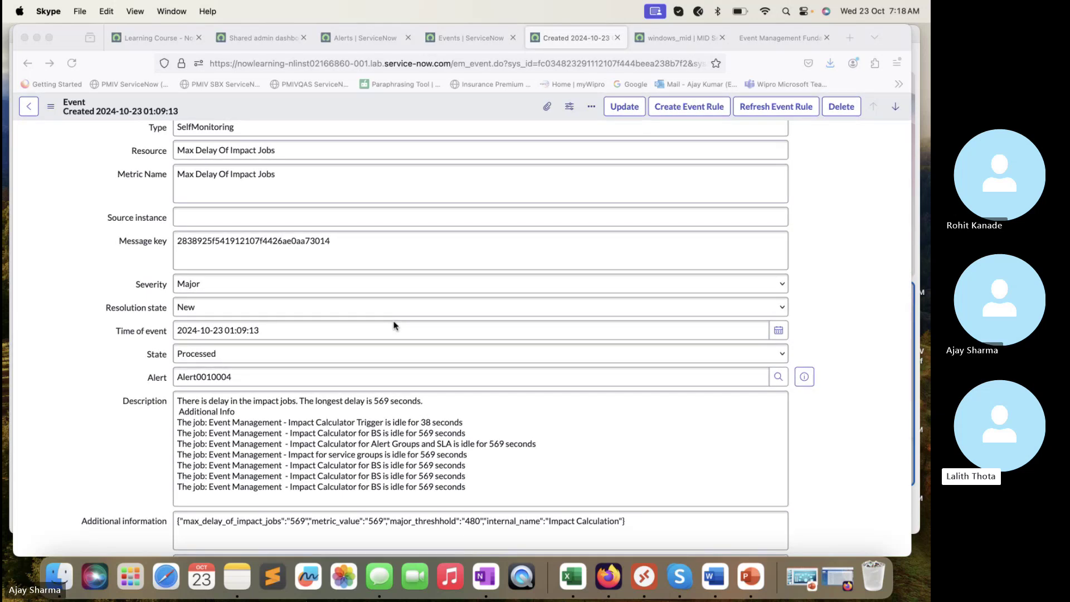
pyautogui.scroll(2, 395, 325)
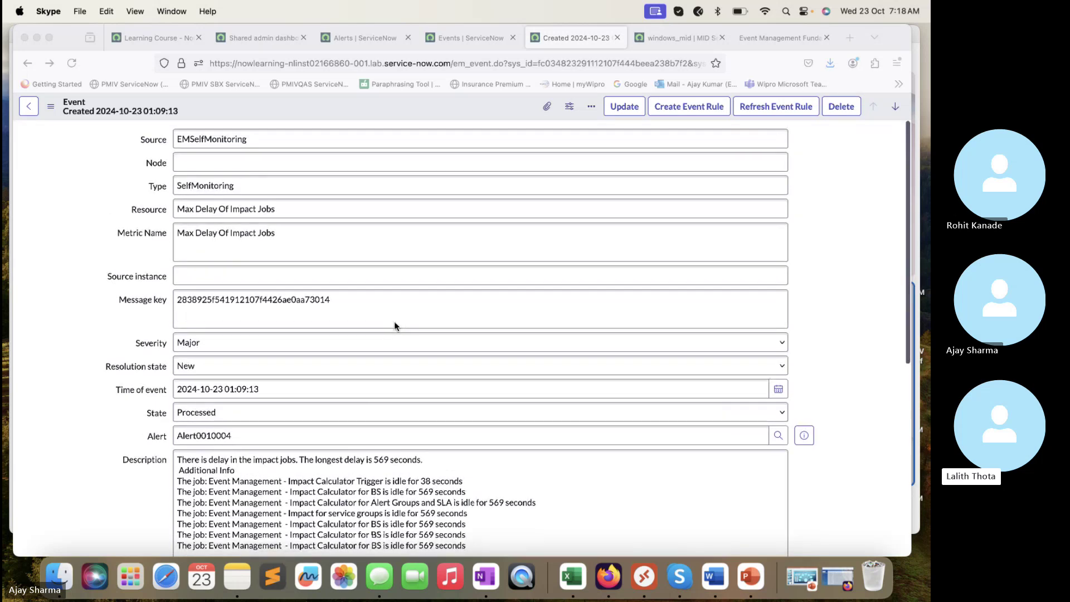
# - Return to the admin dashboard, filter the application navigator for "Plugin" and open the System Definition Plugins module in a separate browser tab
pyautogui.click(256, 42)
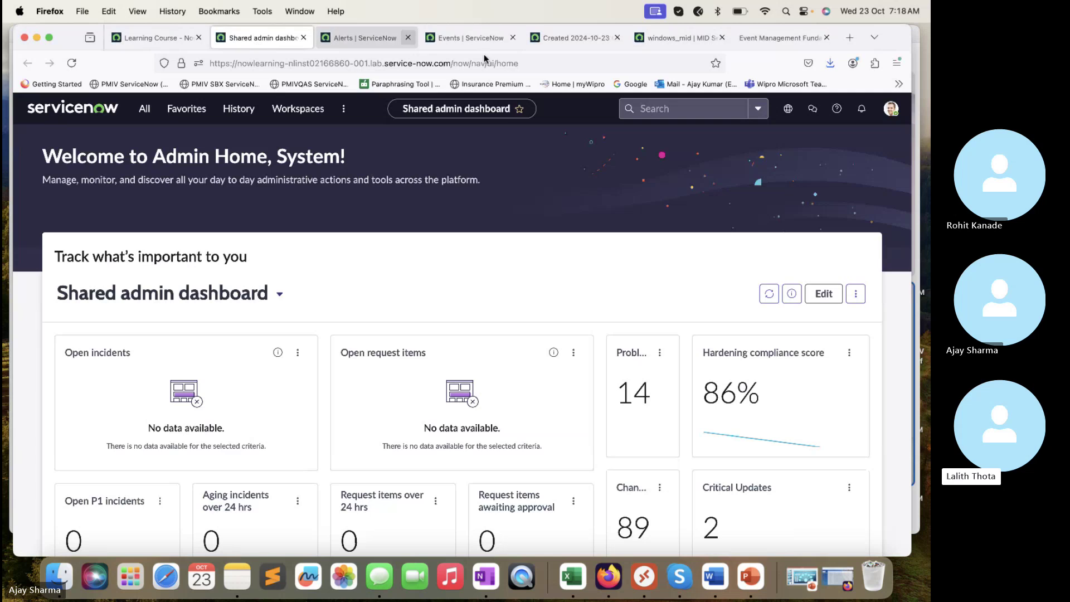
pyautogui.click(599, 35)
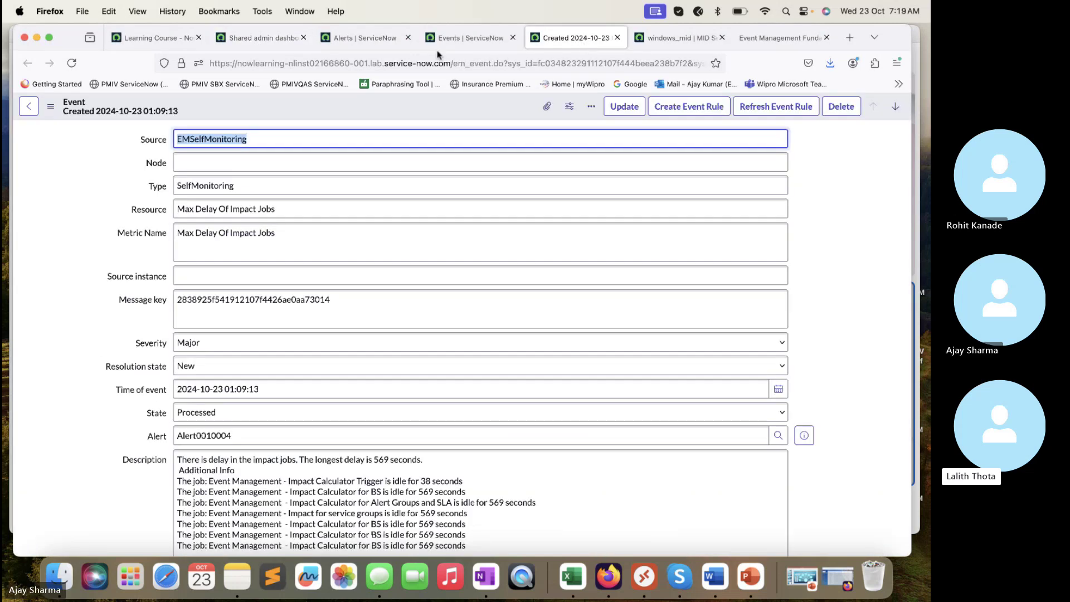
pyautogui.click(256, 47)
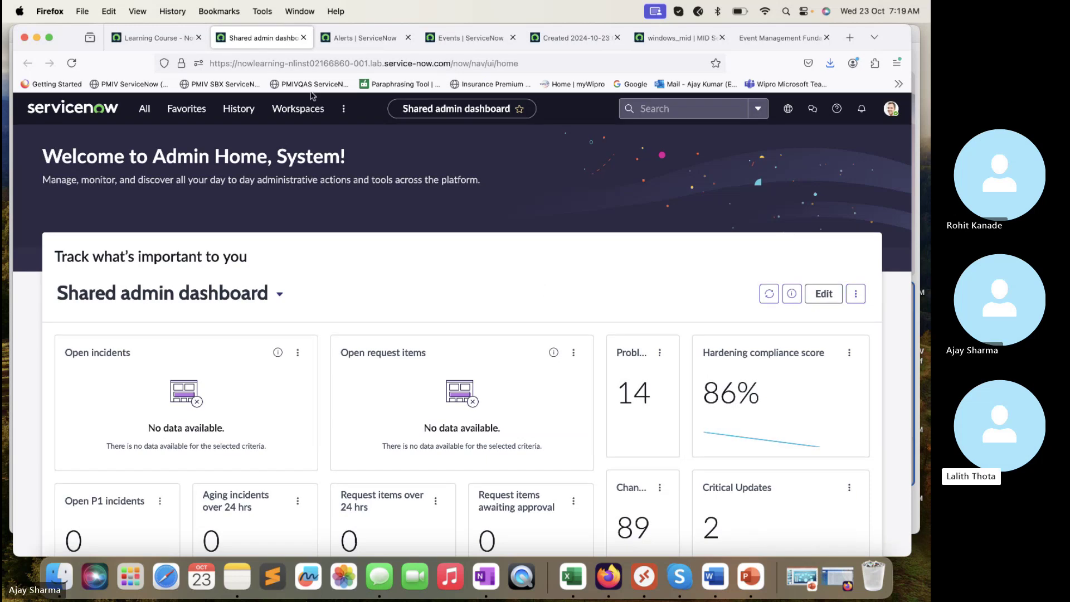
pyautogui.click(145, 112)
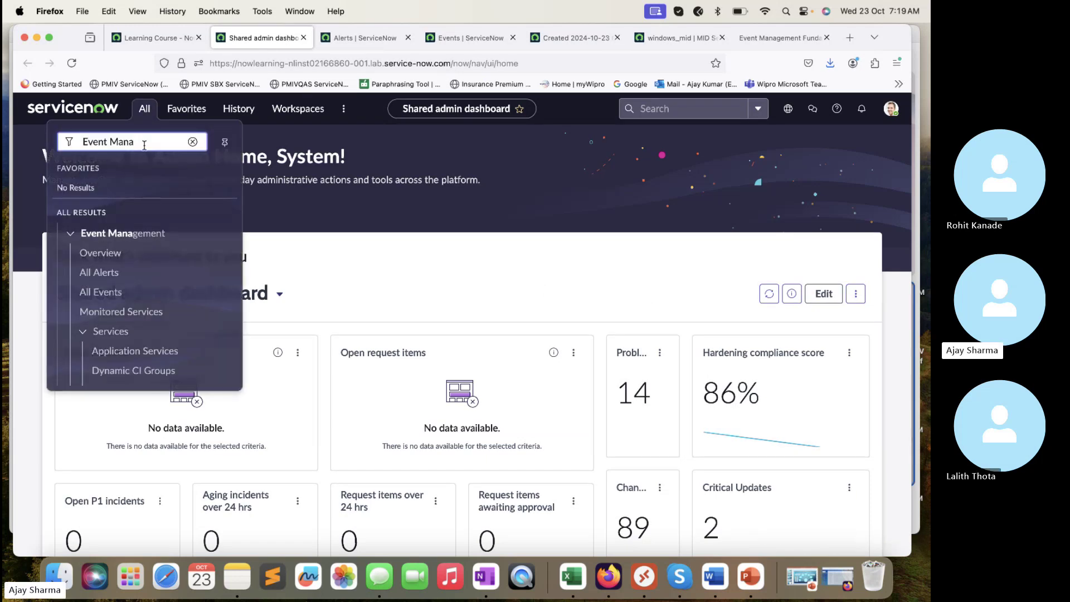
pyautogui.tripleClick(144, 145)
pyautogui.write('Plugin')
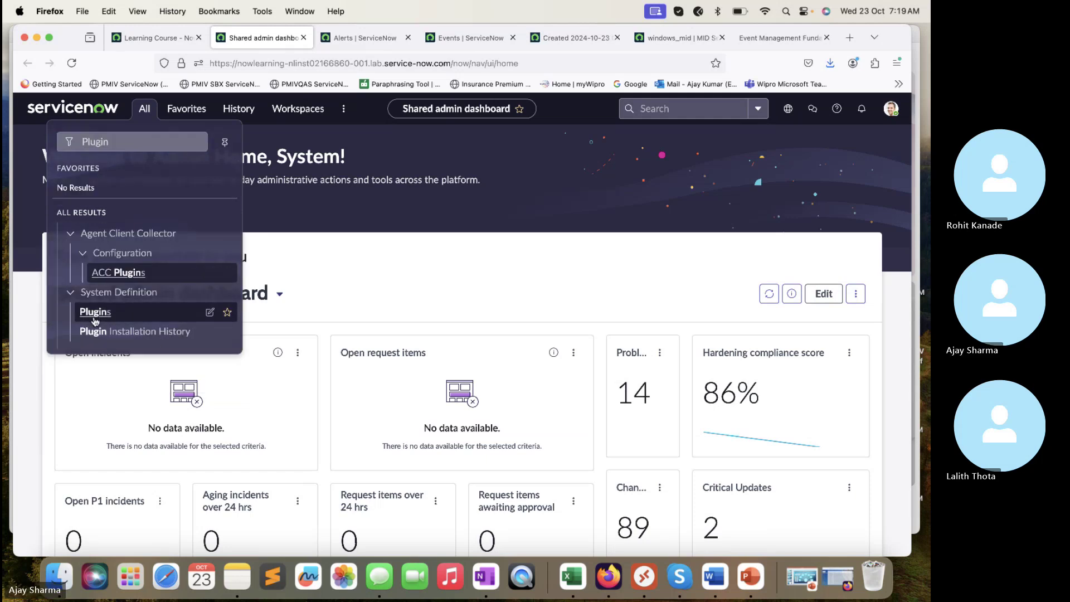
pyautogui.click(95, 311)
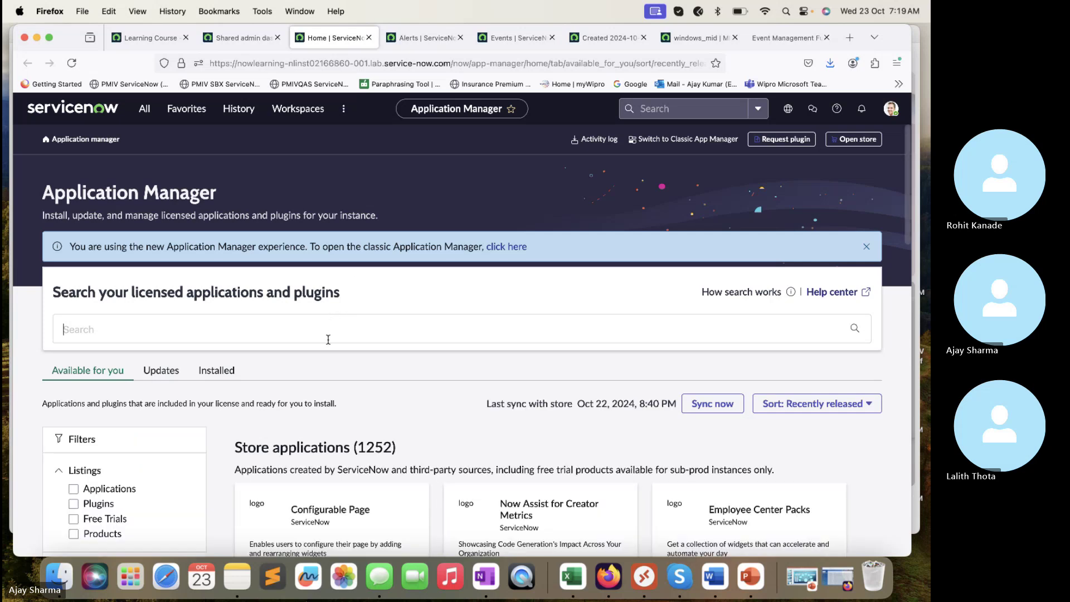
# - Search the Application Manager for "Event Management" and review the matching installed applications
pyautogui.write('Event Manage')
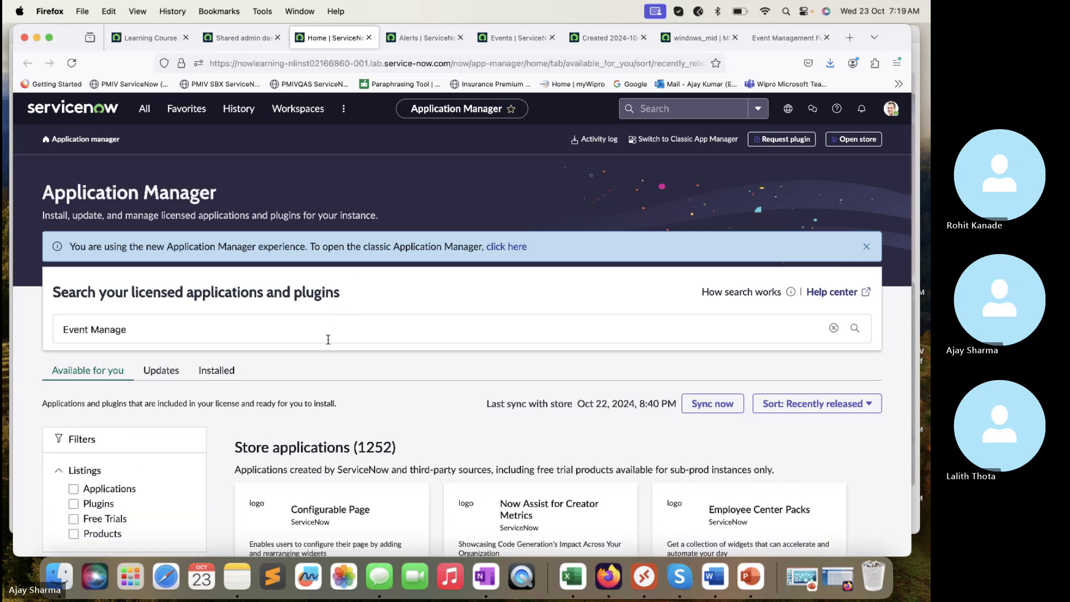
pyautogui.write('ment')
pyautogui.press('Return')
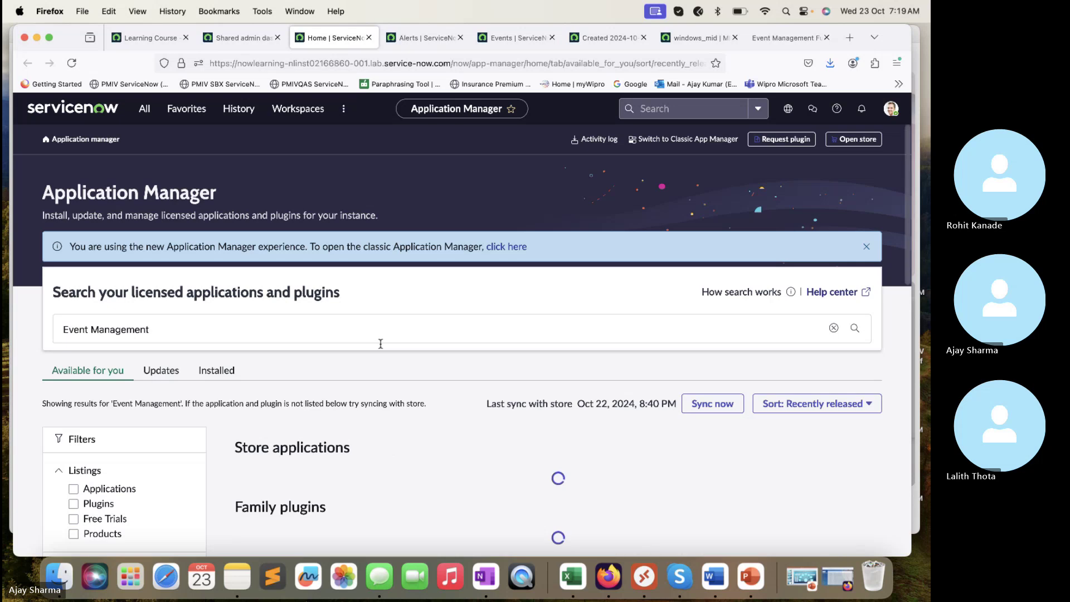
pyautogui.scroll(-3, 381, 346)
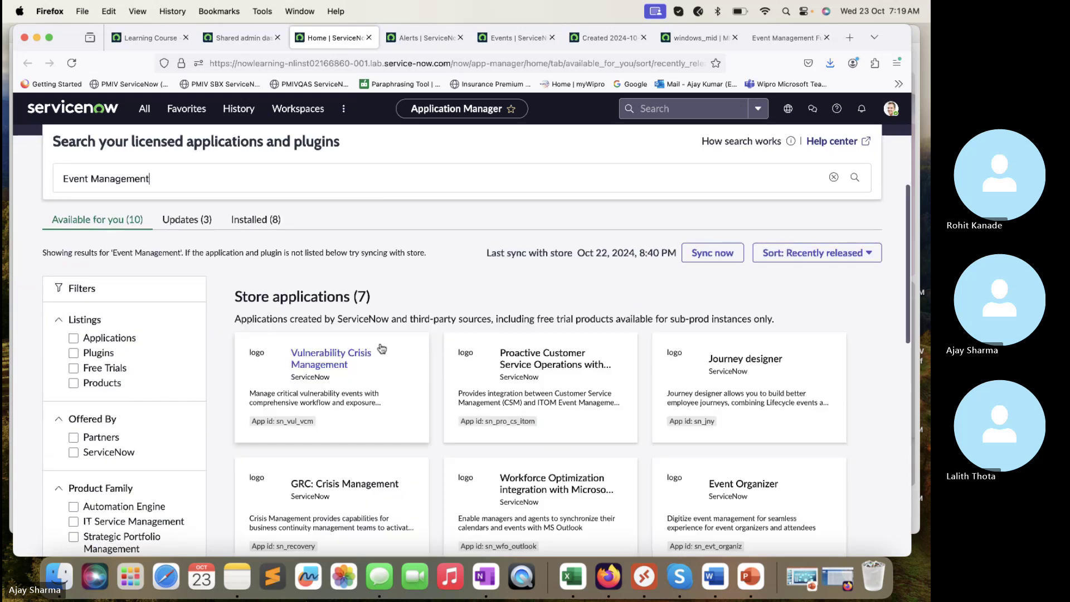
pyautogui.click(235, 220)
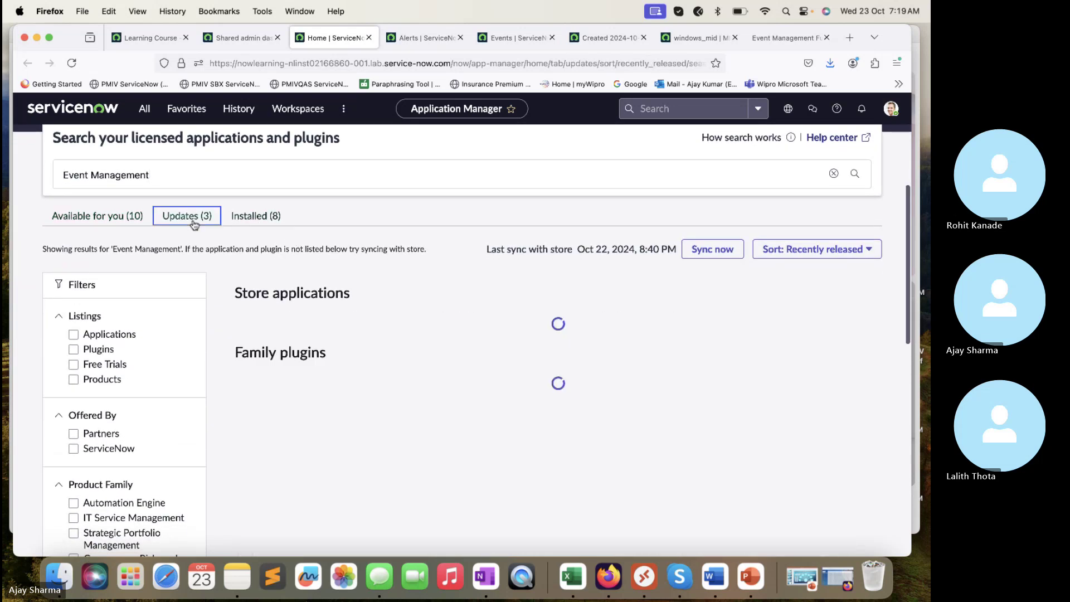
pyautogui.scroll(-2, 402, 243)
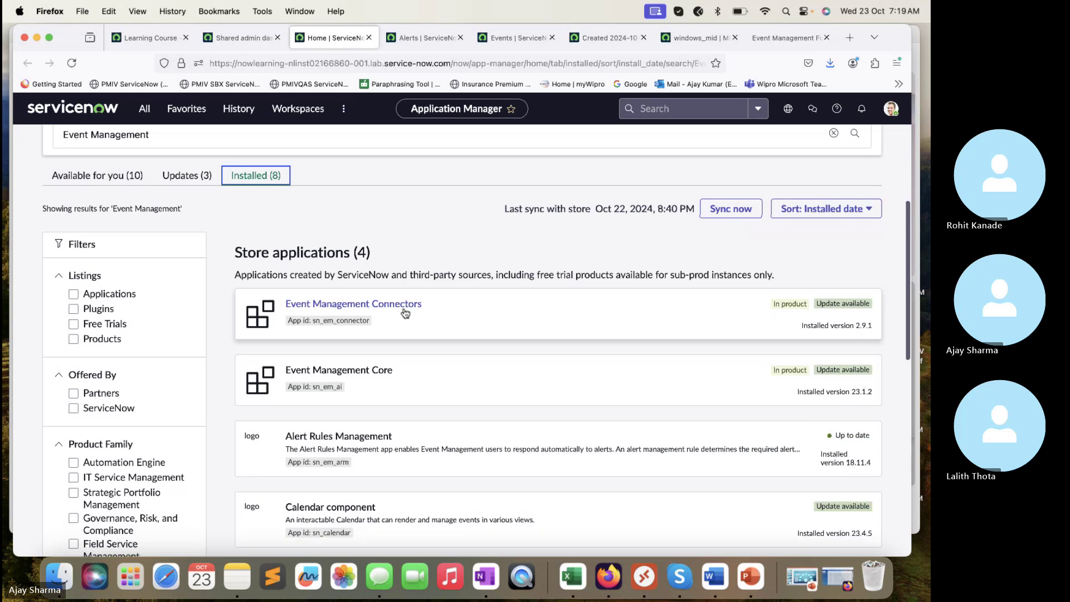
# - Review the installed Event Management store applications and family plugins, including their app IDs, plugin IDs and versions
pyautogui.scroll(-2, 406, 313)
pyautogui.scroll(-2, 405, 313)
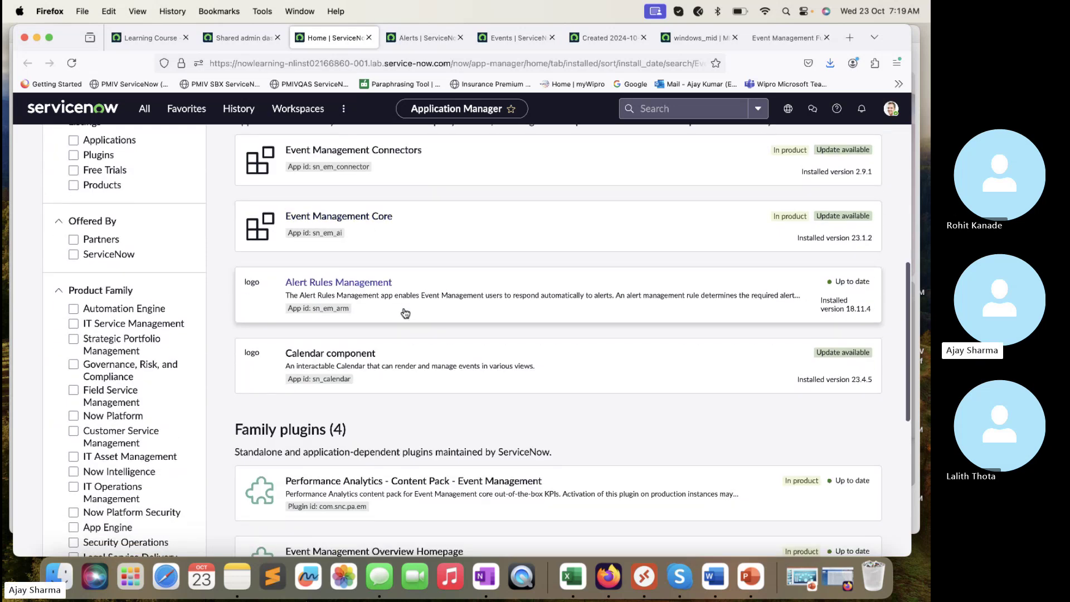
pyautogui.scroll(-3, 405, 313)
pyautogui.scroll(1, 405, 313)
pyautogui.scroll(-1, 405, 313)
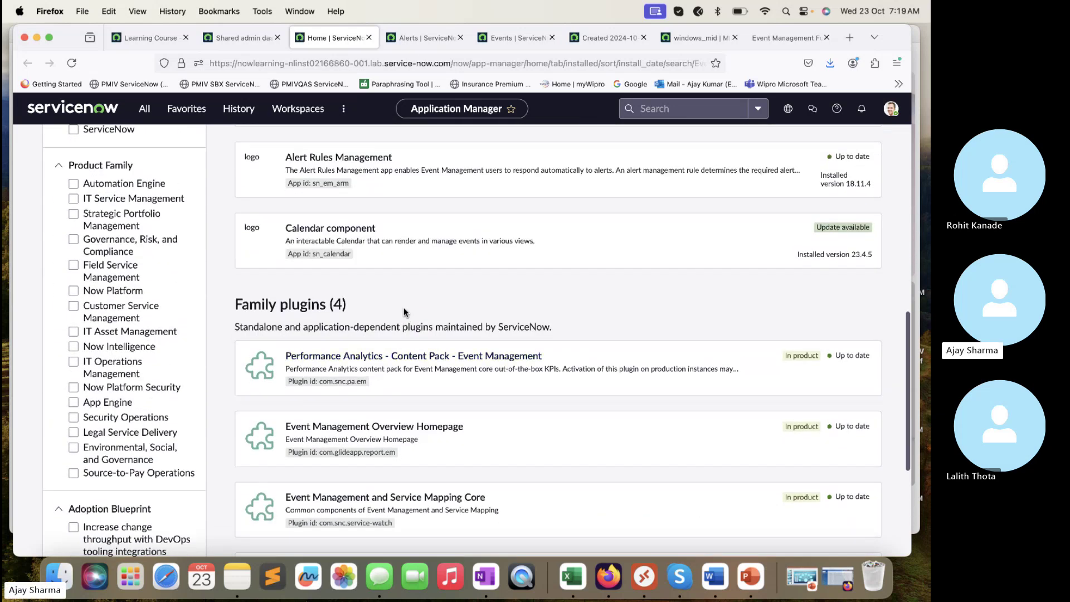
pyautogui.scroll(2, 404, 308)
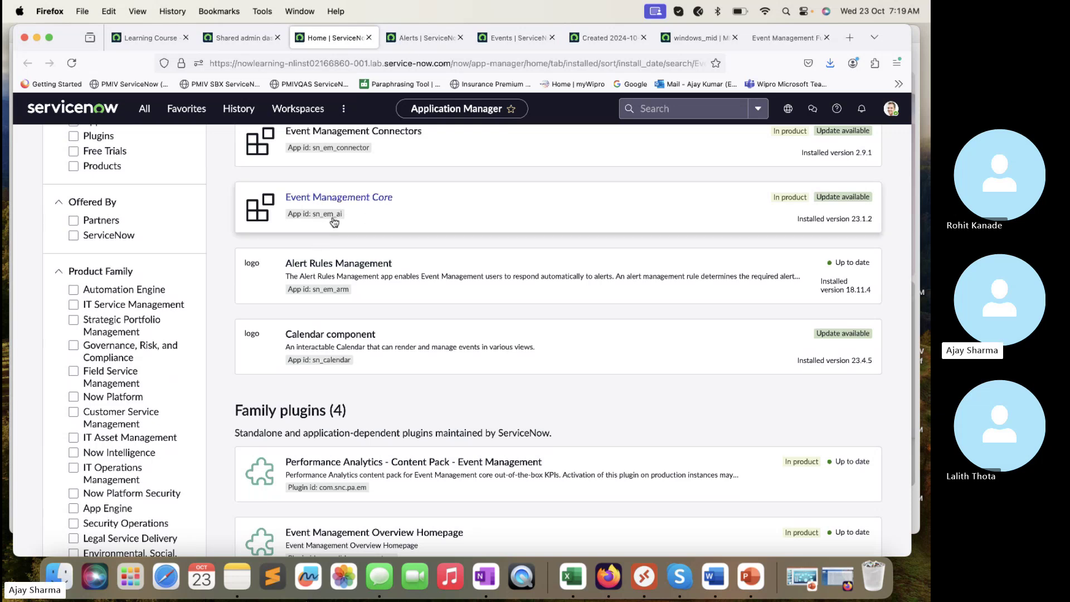
pyautogui.scroll(1, 334, 222)
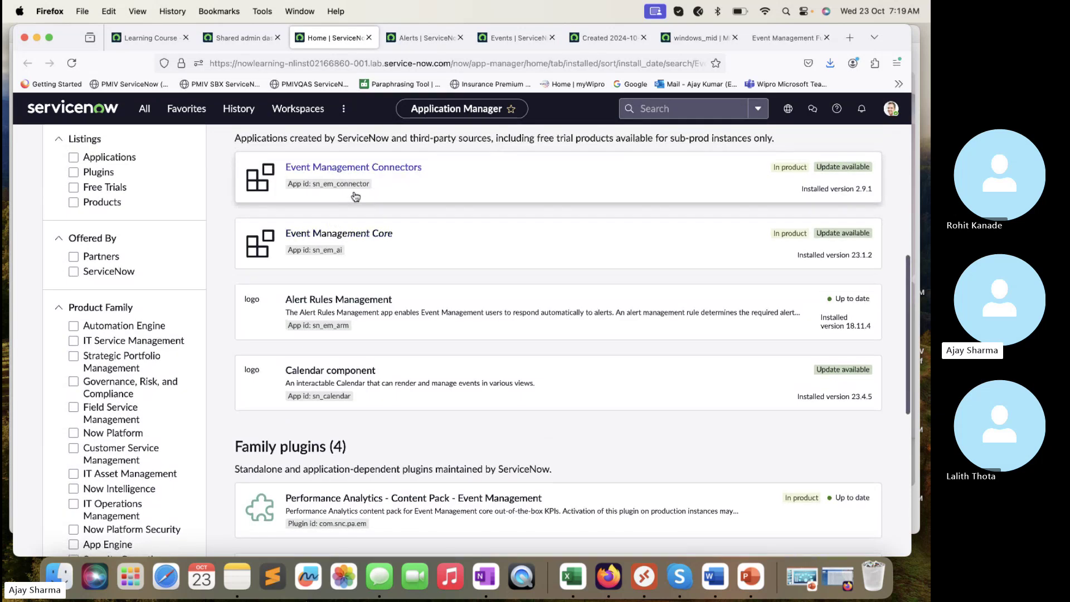
pyautogui.scroll(1, 356, 197)
pyautogui.scroll(-2, 360, 192)
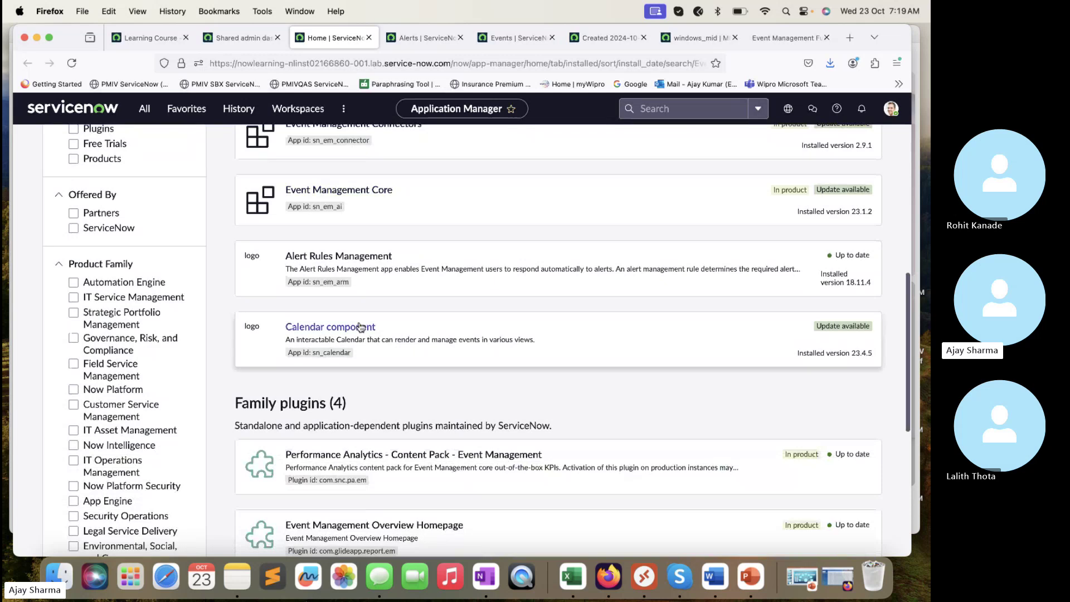
pyautogui.scroll(-5, 368, 334)
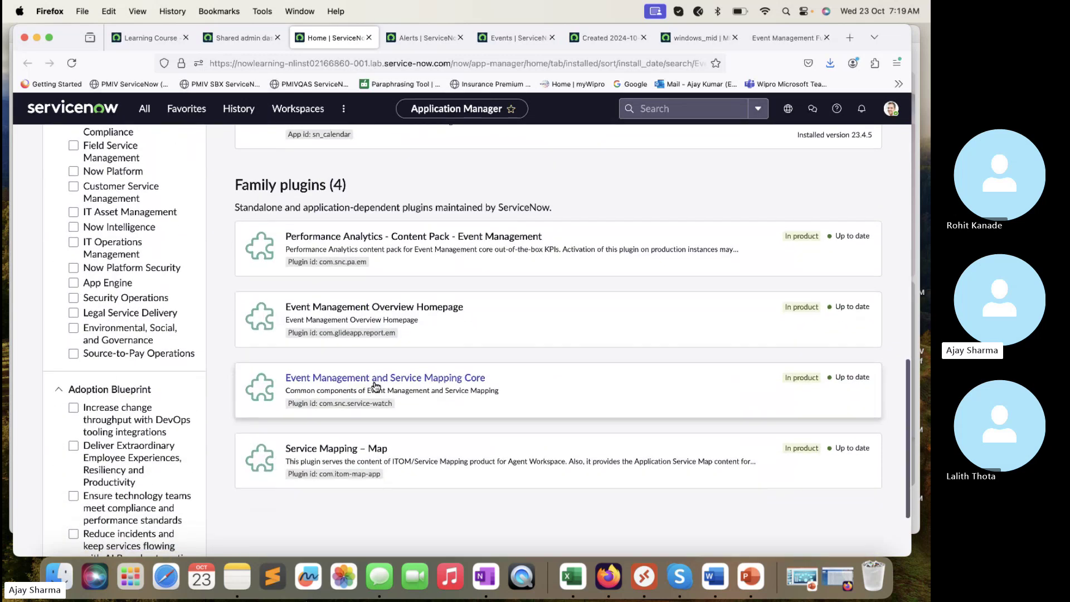
pyautogui.scroll(-2, 374, 386)
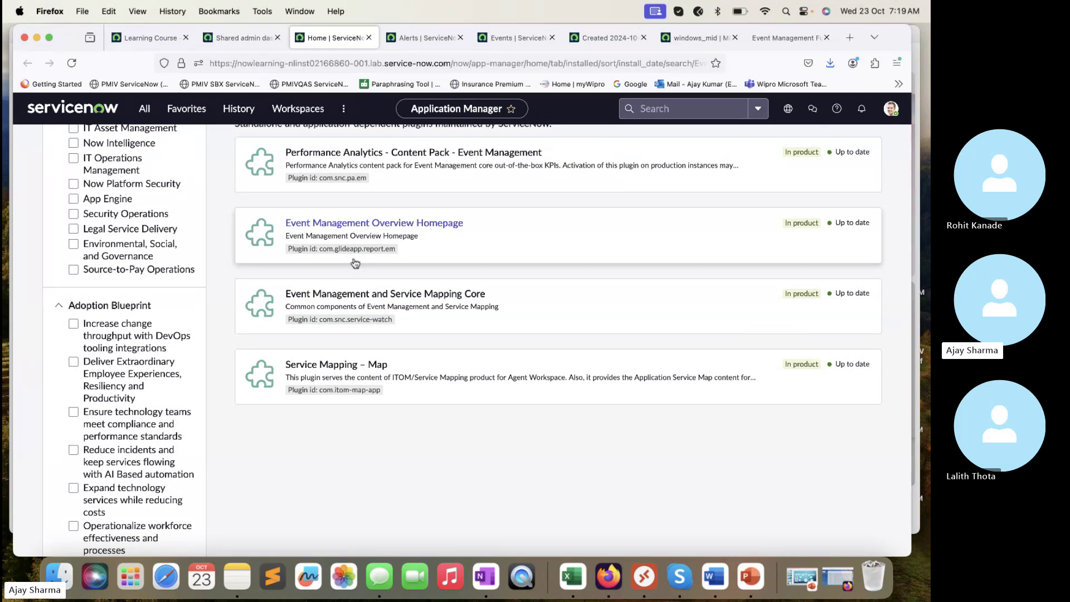
pyautogui.scroll(2, 346, 240)
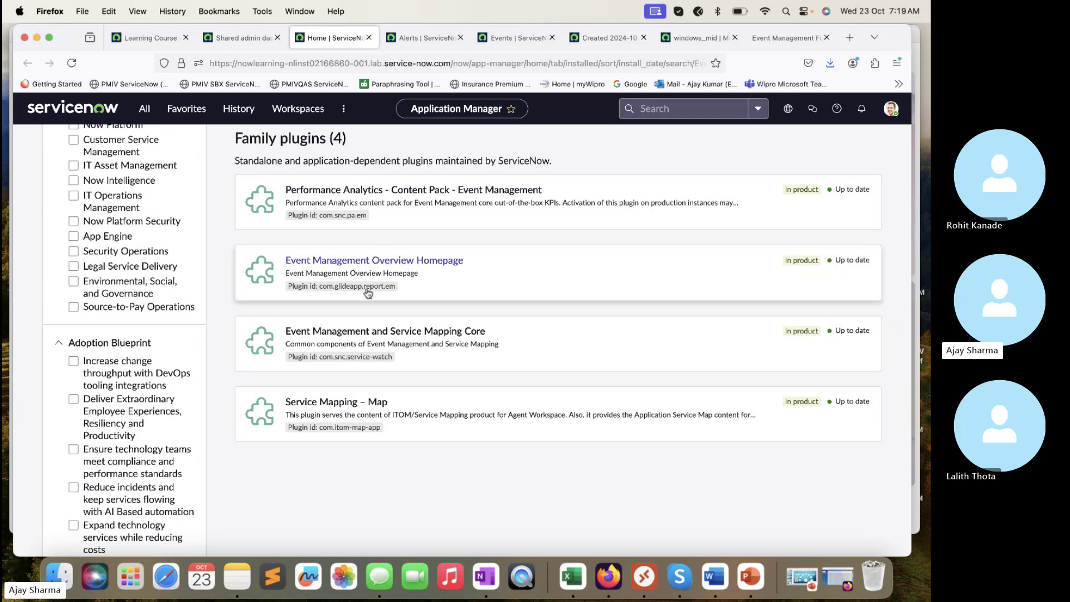
pyautogui.scroll(-1, 366, 288)
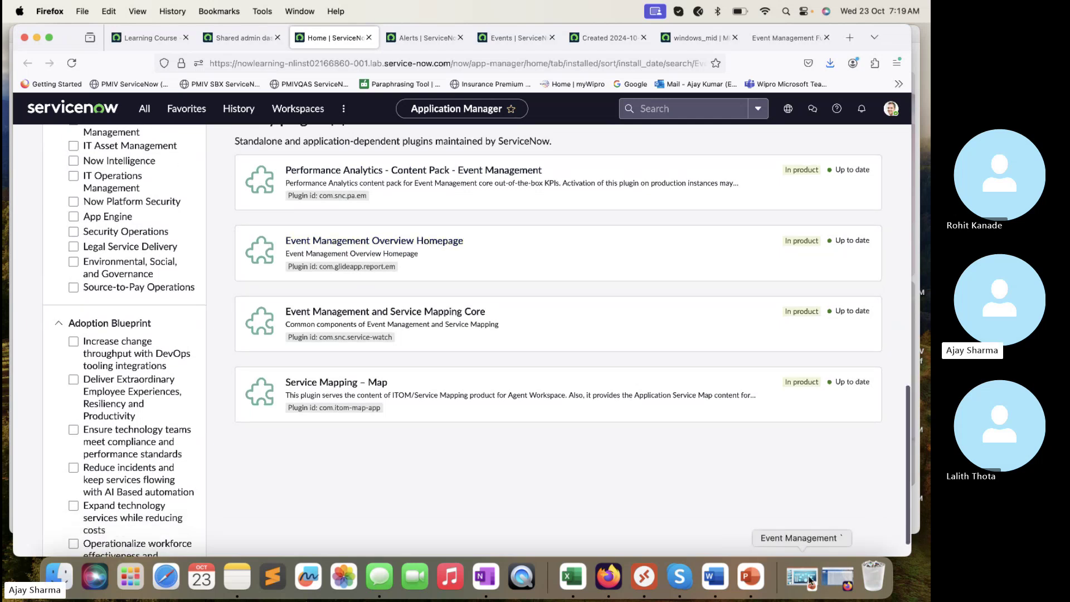
# - Switch to the Event Management presentation in PowerPoint and browse the opening slides to the Plug-ins & Pre-Req slide
pyautogui.click(809, 580)
pyautogui.scroll(20, 99, 160)
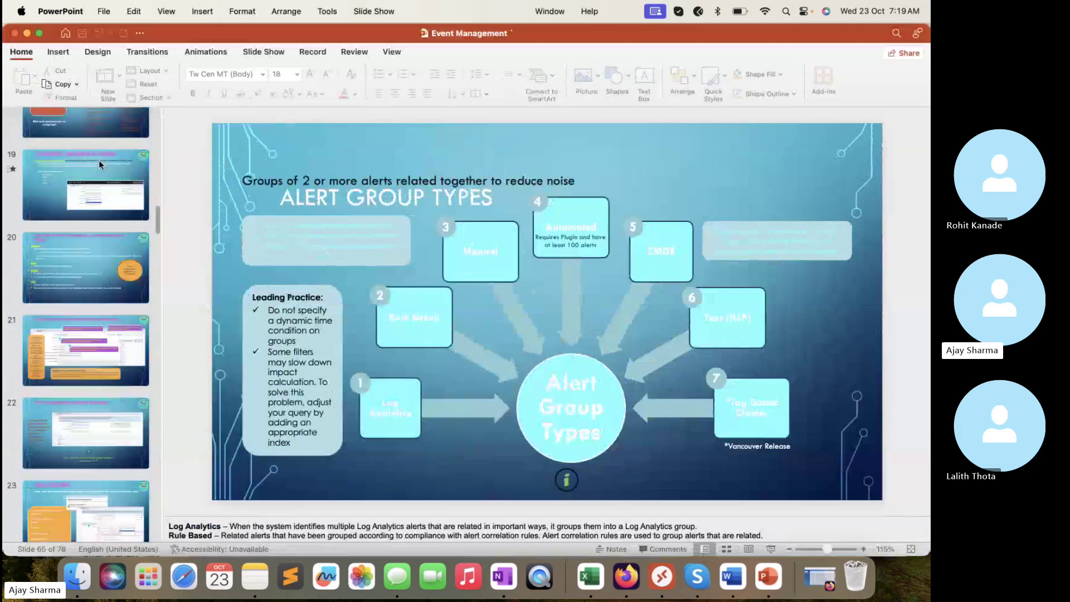
pyautogui.click(94, 371)
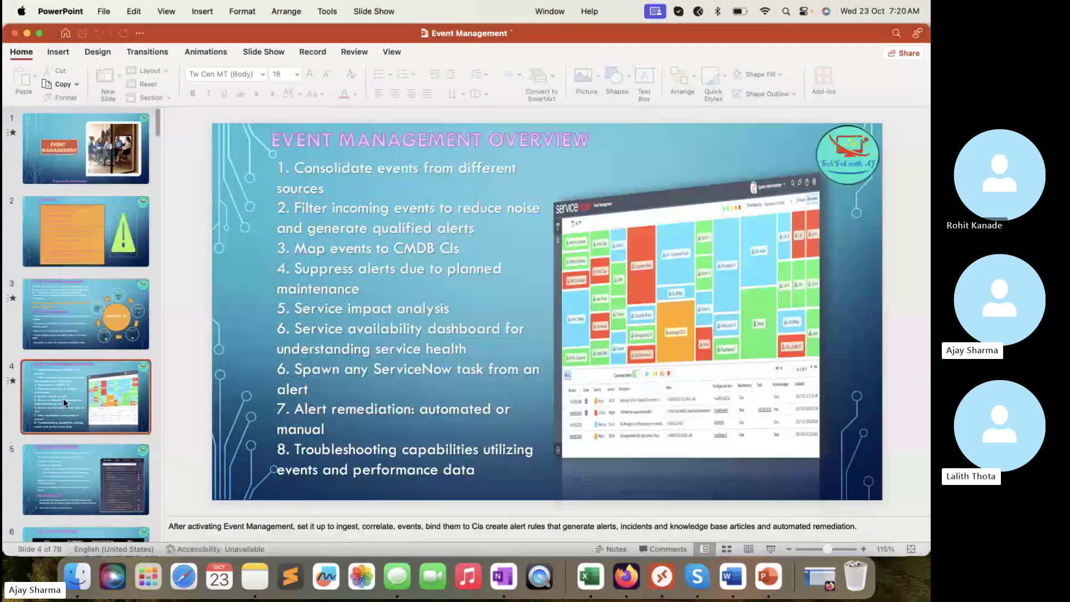
pyautogui.click(76, 311)
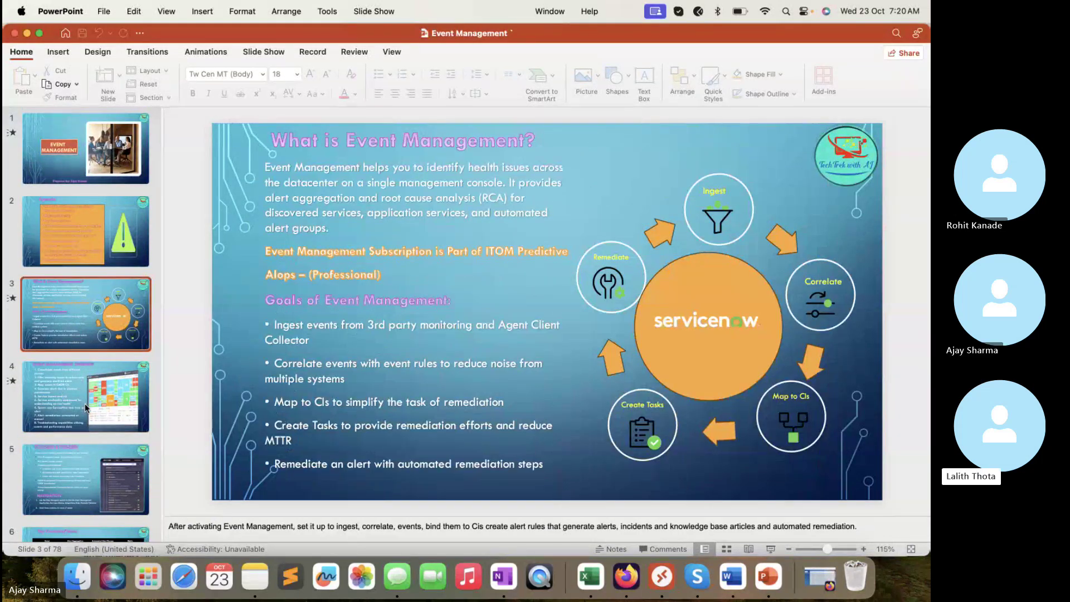
pyautogui.click(88, 437)
pyautogui.click(90, 490)
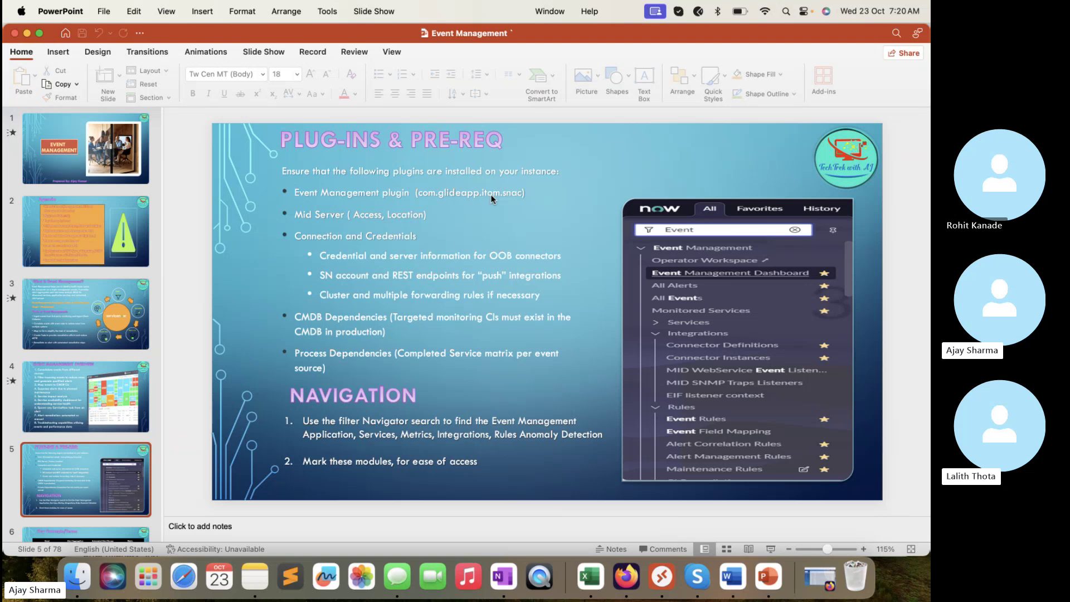
# - Switch back to Firefox and compare the installed Event Management store applications and family plugins with the slide's plugin prerequisites
pyautogui.click(626, 577)
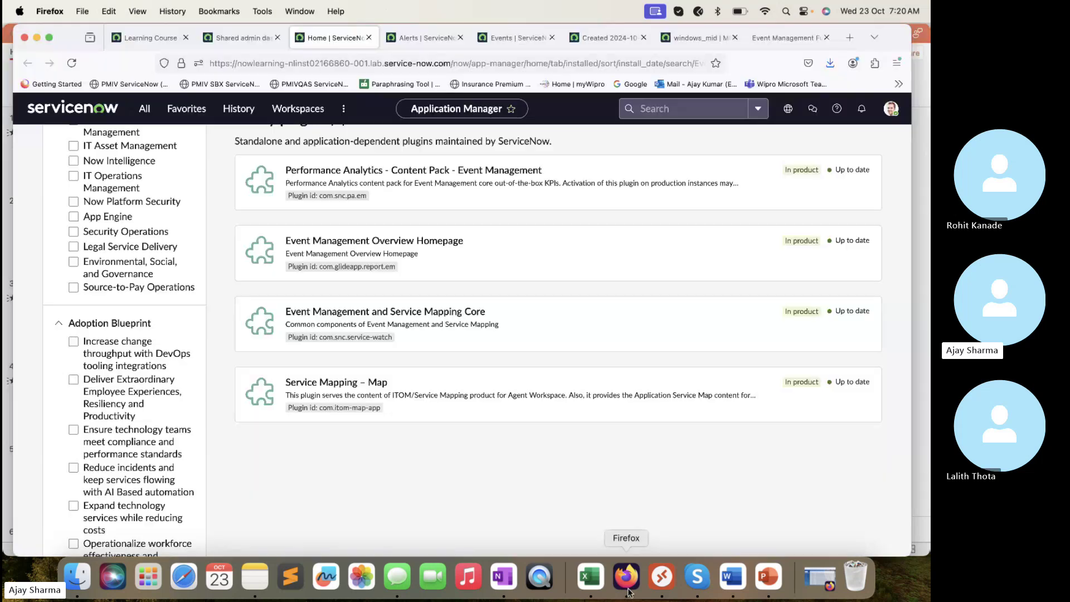
pyautogui.scroll(1, 565, 474)
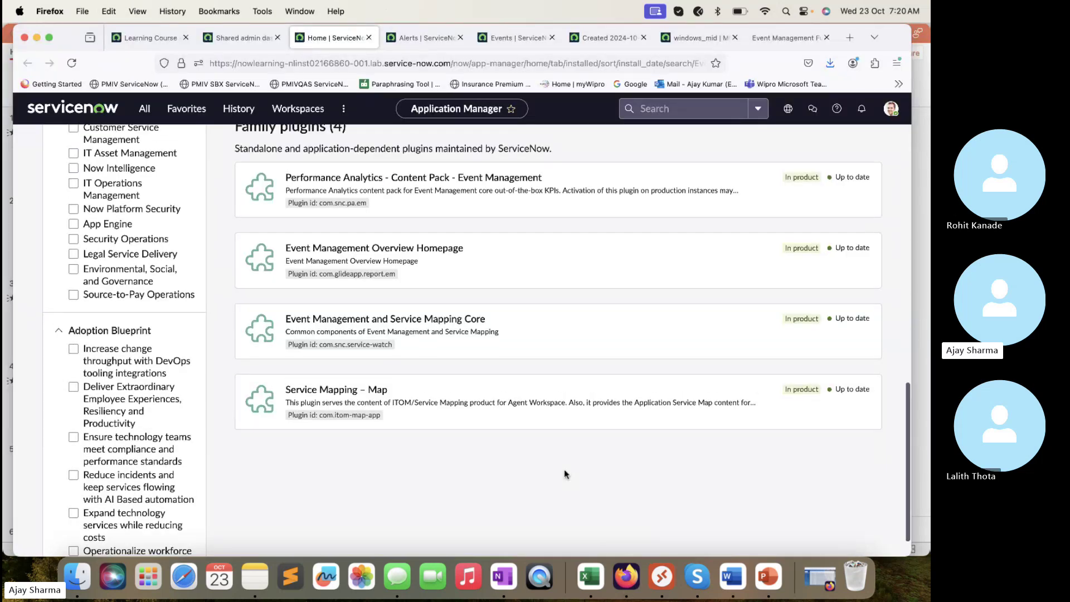
pyautogui.scroll(10, 565, 474)
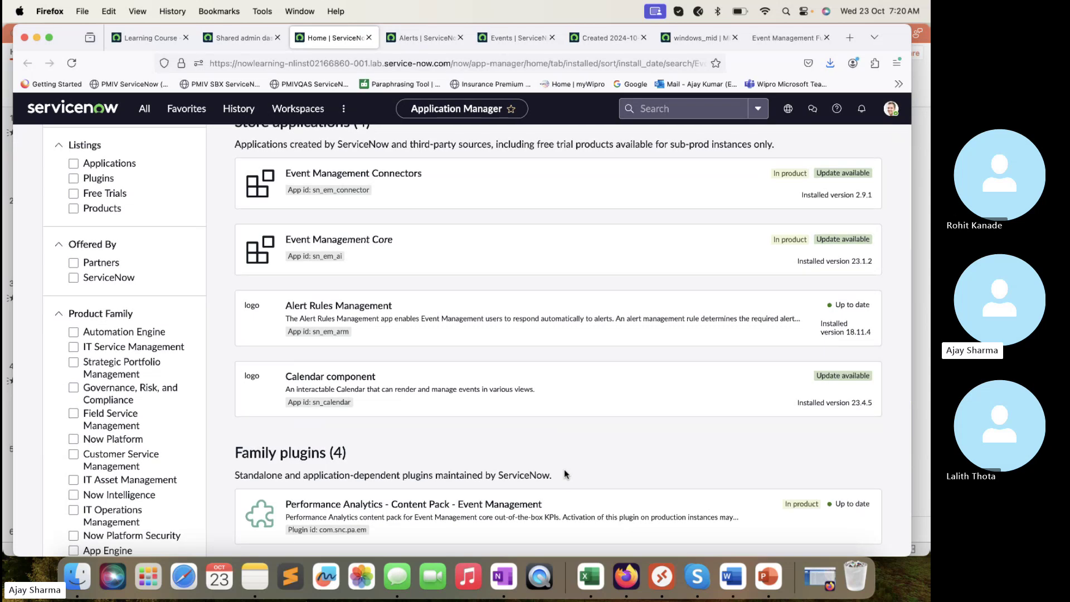
pyautogui.scroll(-2, 564, 469)
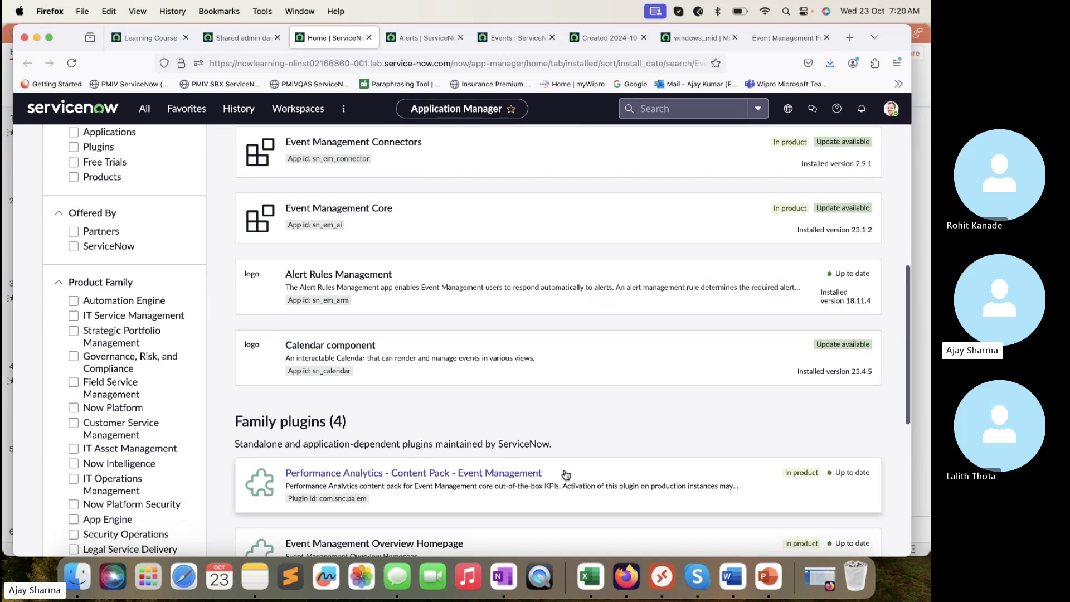
pyautogui.scroll(-5, 565, 474)
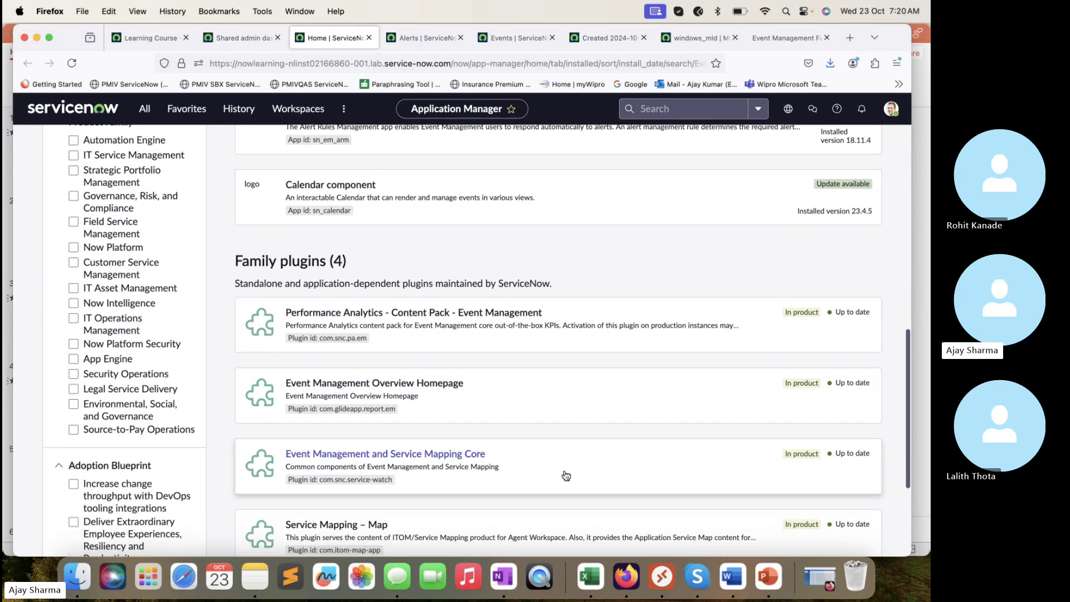
pyautogui.scroll(-2, 565, 475)
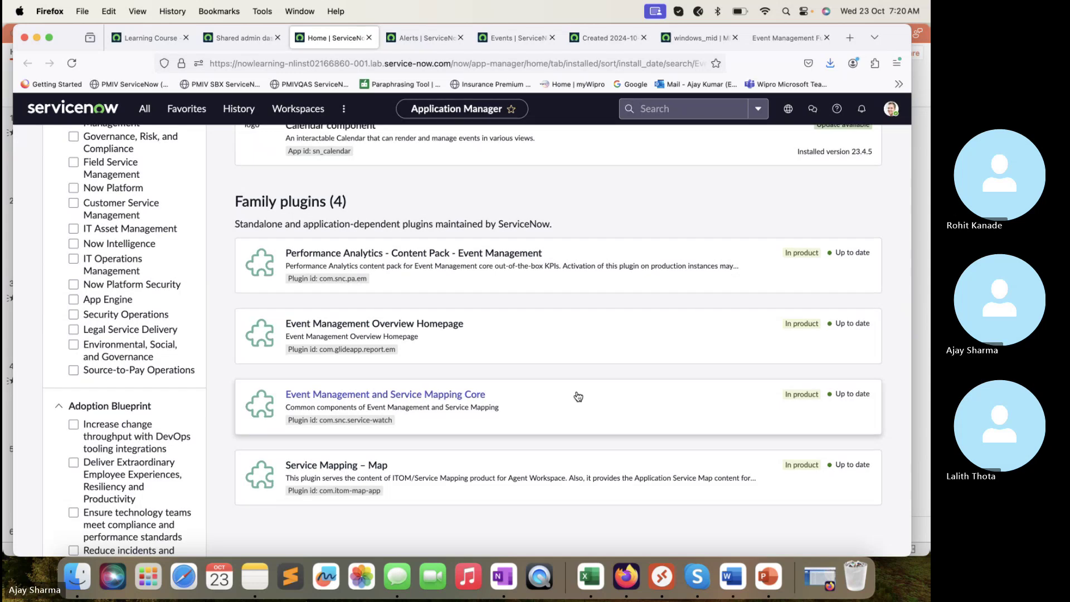
pyautogui.scroll(5, 578, 396)
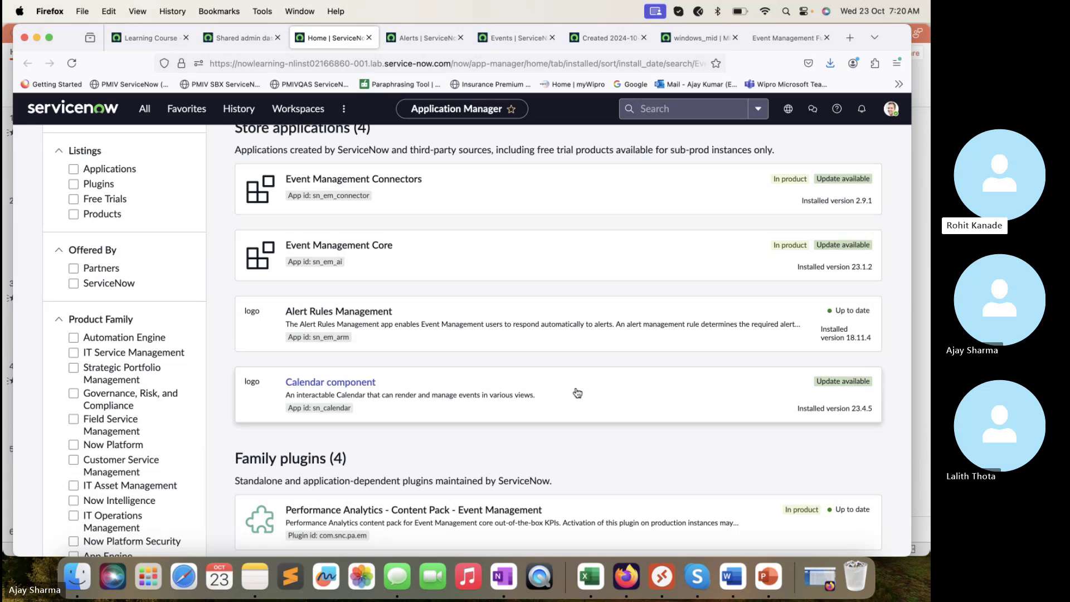
# - Return to the shared admin dashboard and filter the application navigator for "Event Man"
pyautogui.click(240, 41)
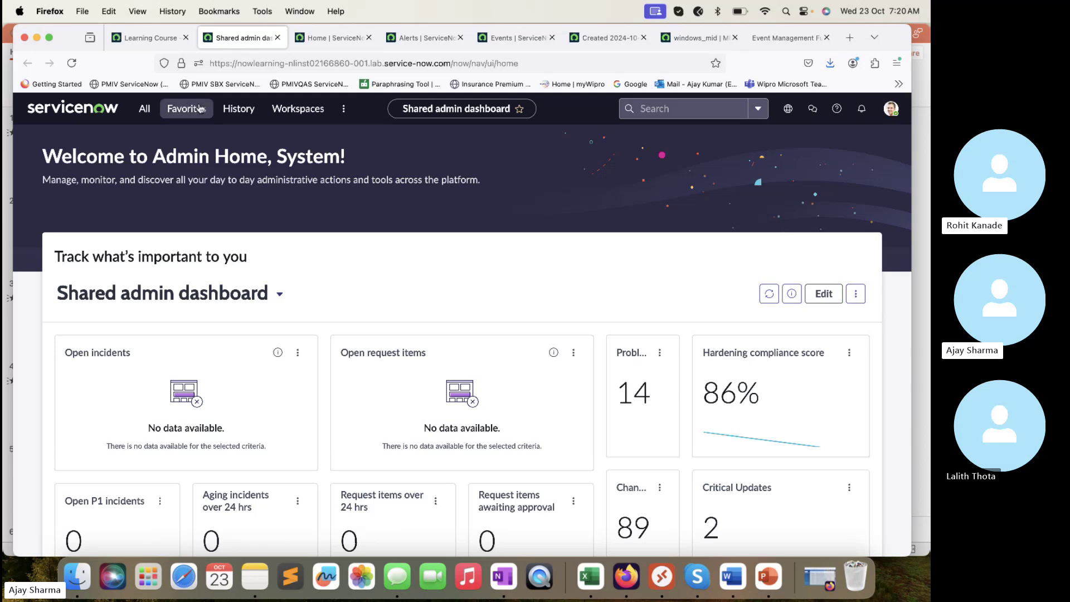
pyautogui.click(144, 109)
pyautogui.doubleClick(149, 137)
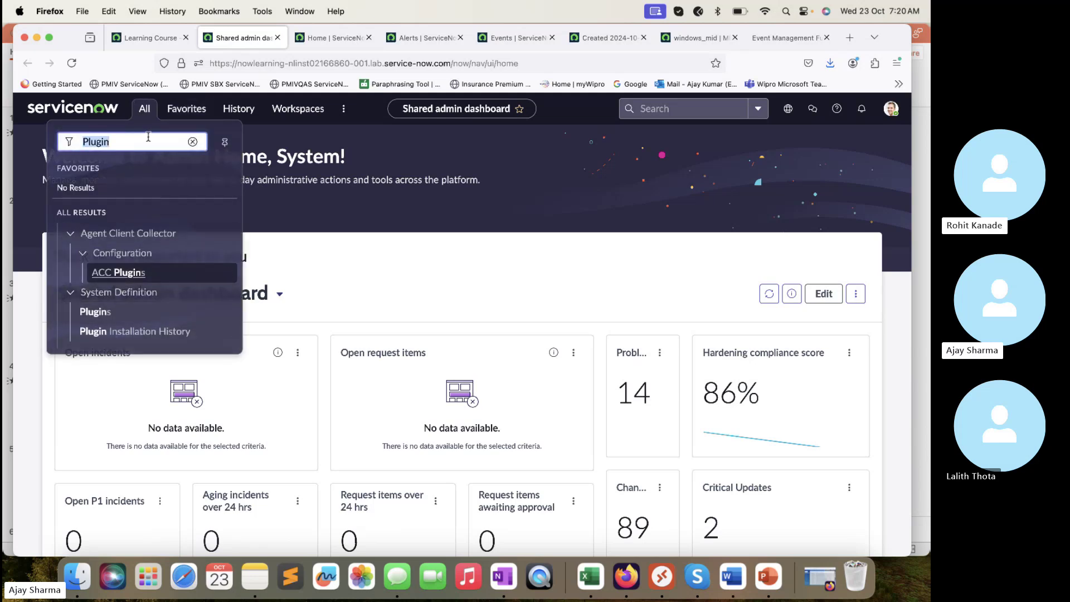
pyautogui.write('Eve')
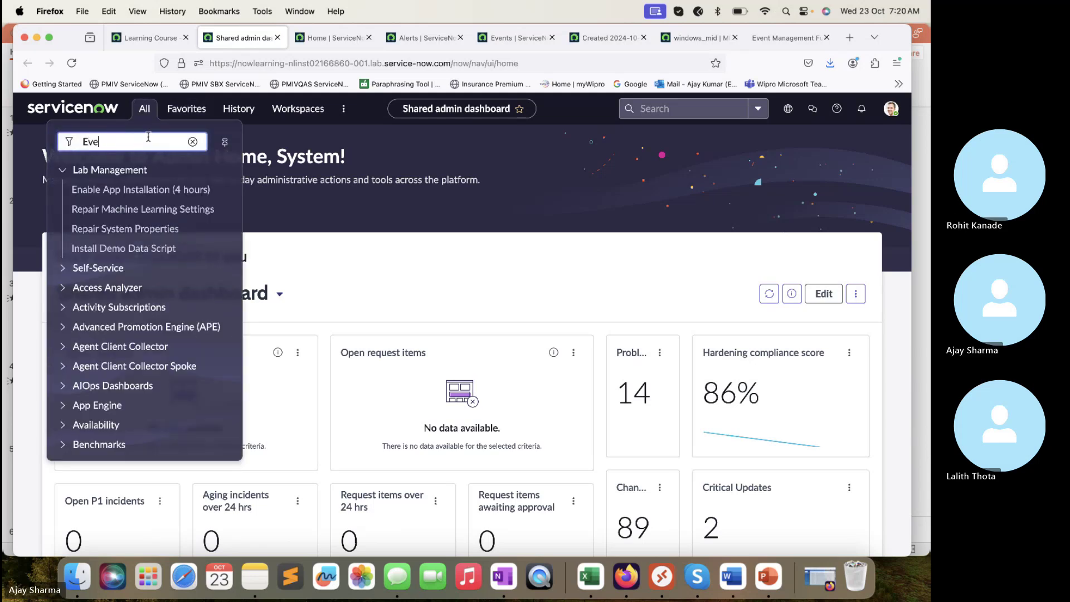
pyautogui.write('nt Man')
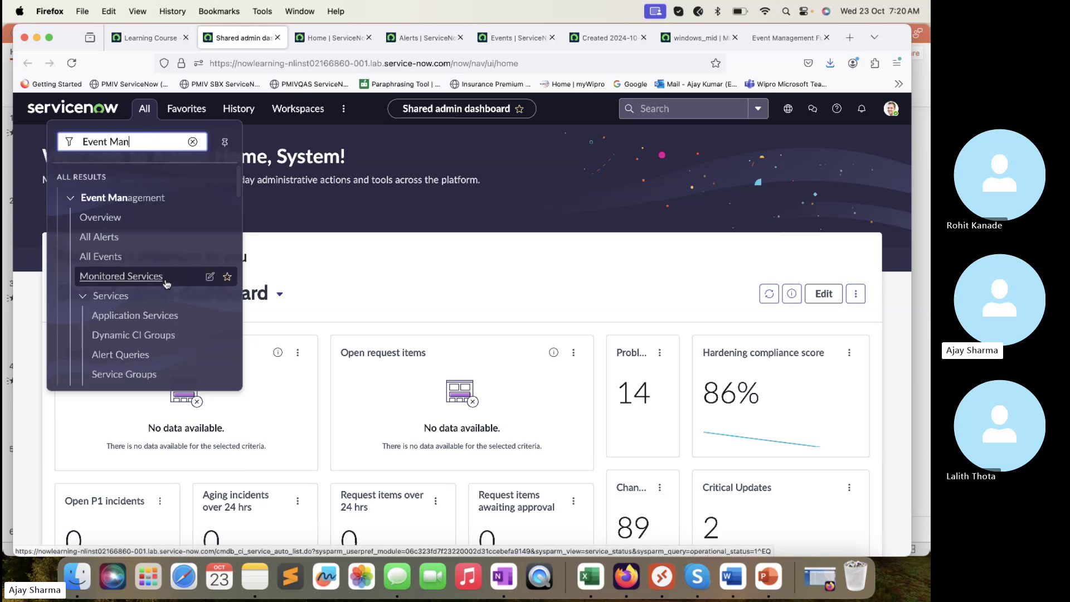
# - Open the Connector Instances and Connector Definitions modules in separate browser tabs and switch to the Connector Instances list
pyautogui.scroll(-5, 166, 283)
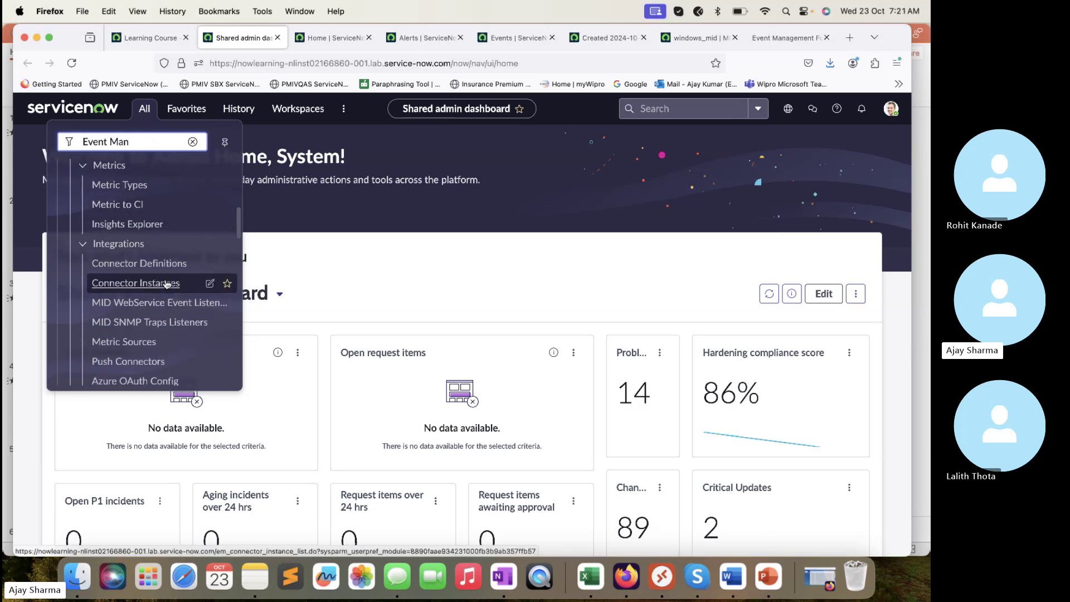
pyautogui.keyDown('super'); pyautogui.click(157, 285); pyautogui.keyUp('super')
pyautogui.keyDown('super'); pyautogui.click(157, 285); pyautogui.keyUp('super')
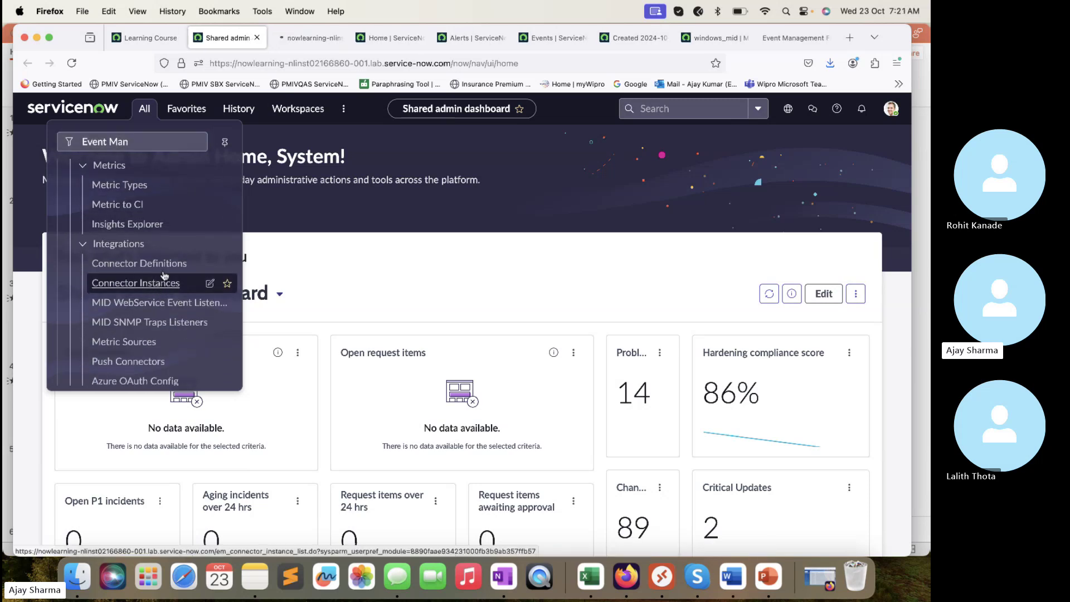
pyautogui.click(283, 38)
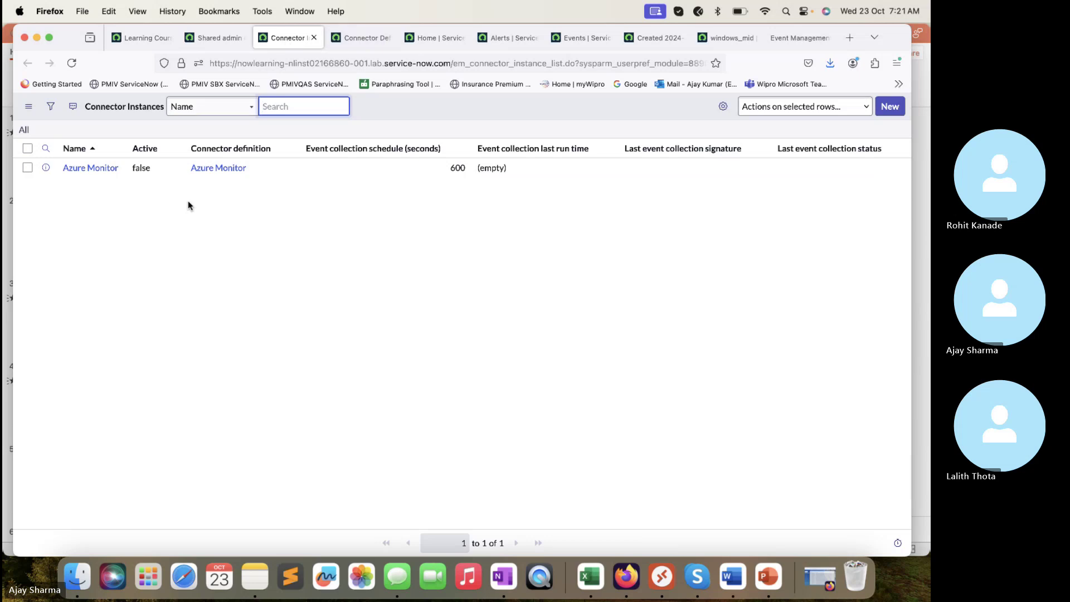
# - Start a new connector instance record and select NagiosXI as its connector definition
pyautogui.click(895, 111)
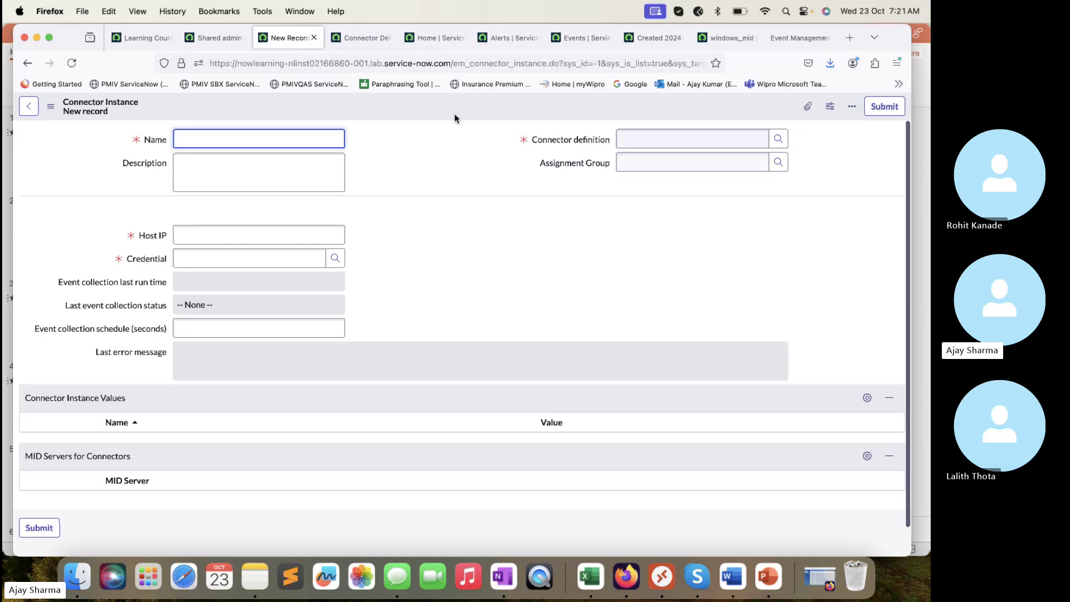
pyautogui.click(781, 139)
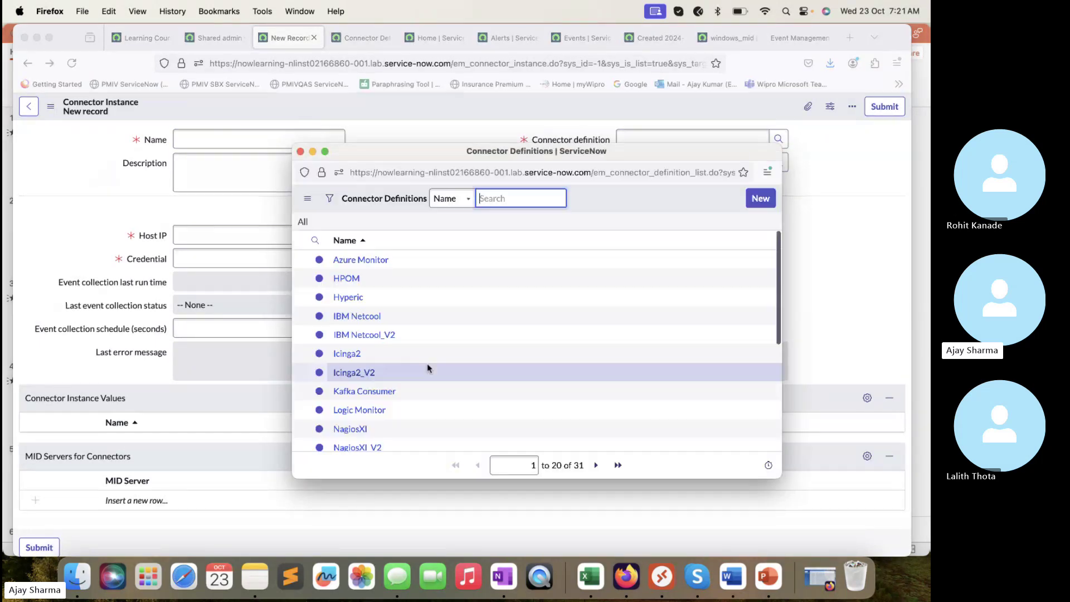
pyautogui.scroll(-2, 429, 366)
pyautogui.scroll(-3, 429, 367)
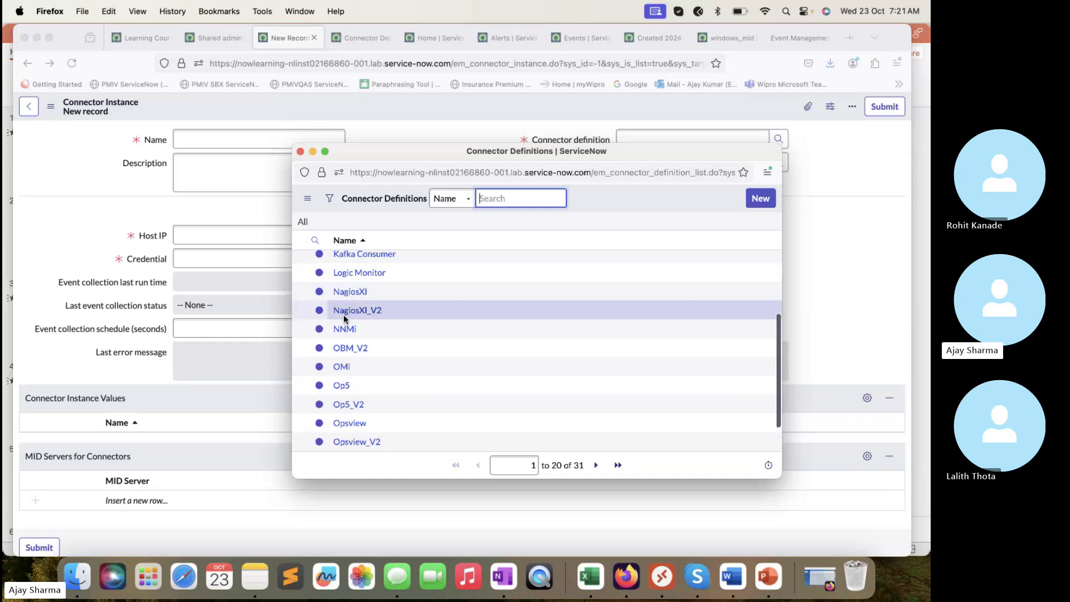
pyautogui.click(351, 292)
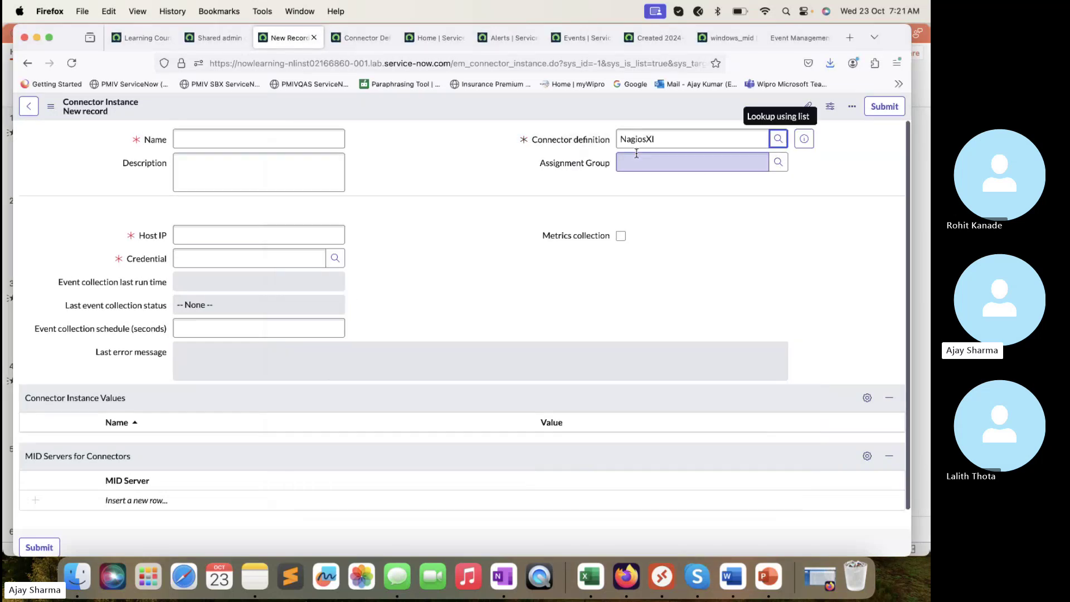
# - Examine the new connector instance's Name, Host IP and Credential fields, then preview the NagiosXI connector definition and close the preview
pyautogui.click(335, 139)
pyautogui.click(300, 233)
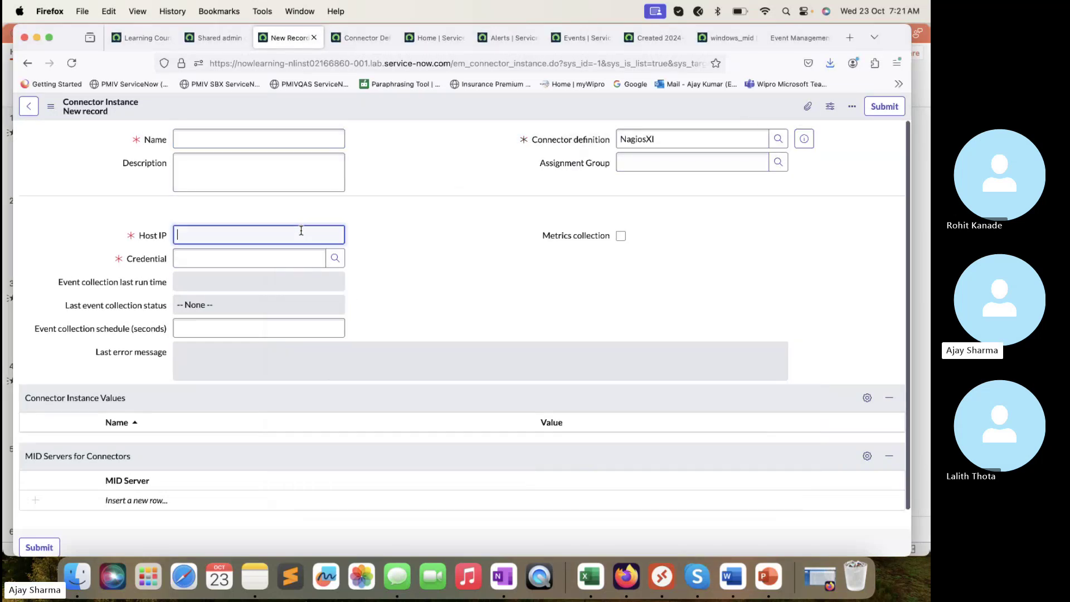
pyautogui.click(290, 258)
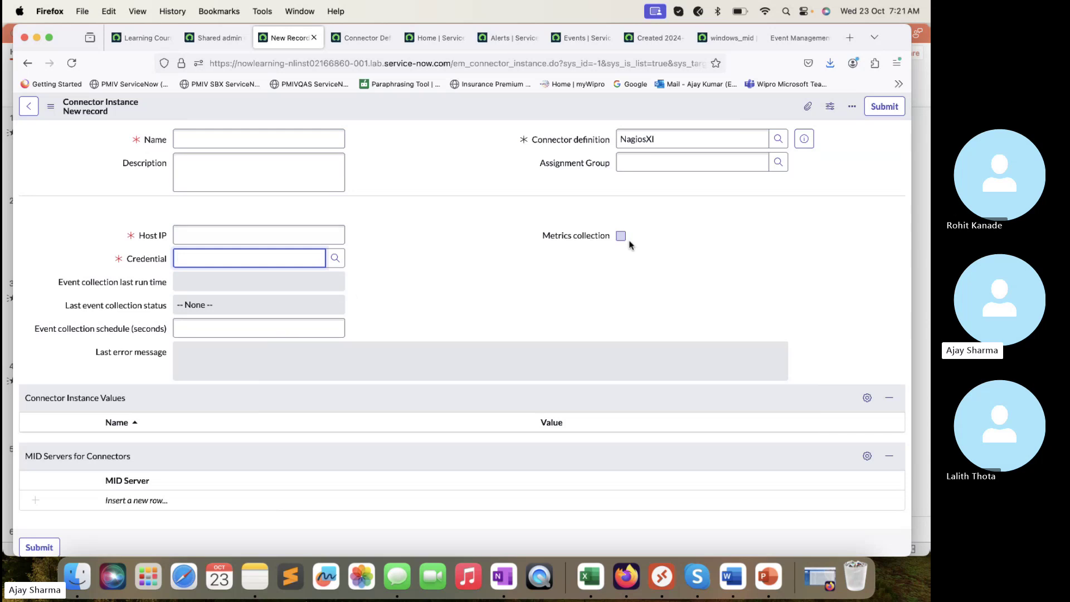
pyautogui.click(806, 140)
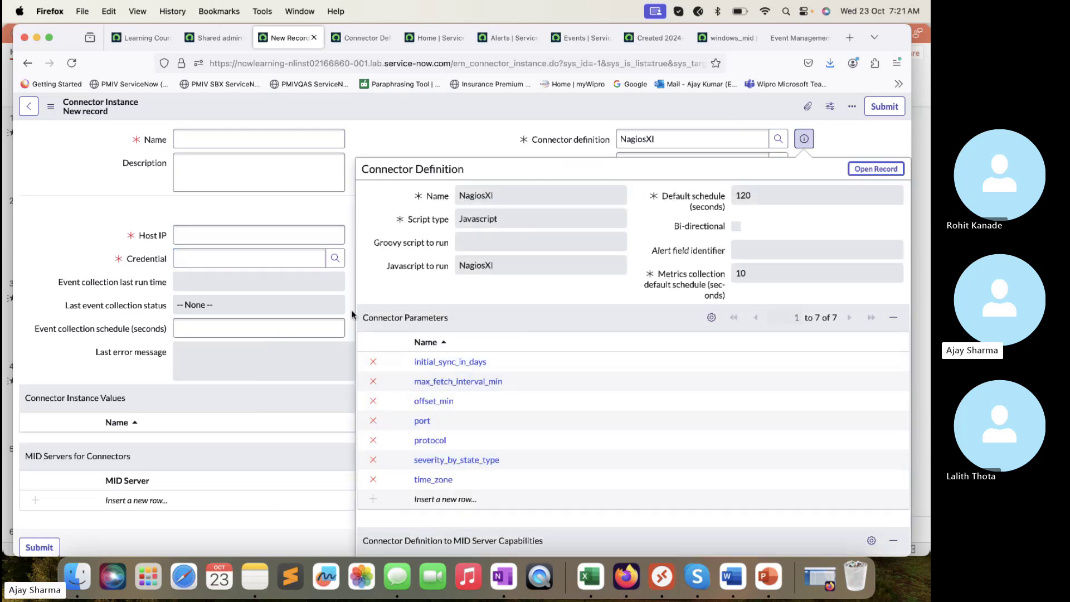
pyautogui.click(80, 229)
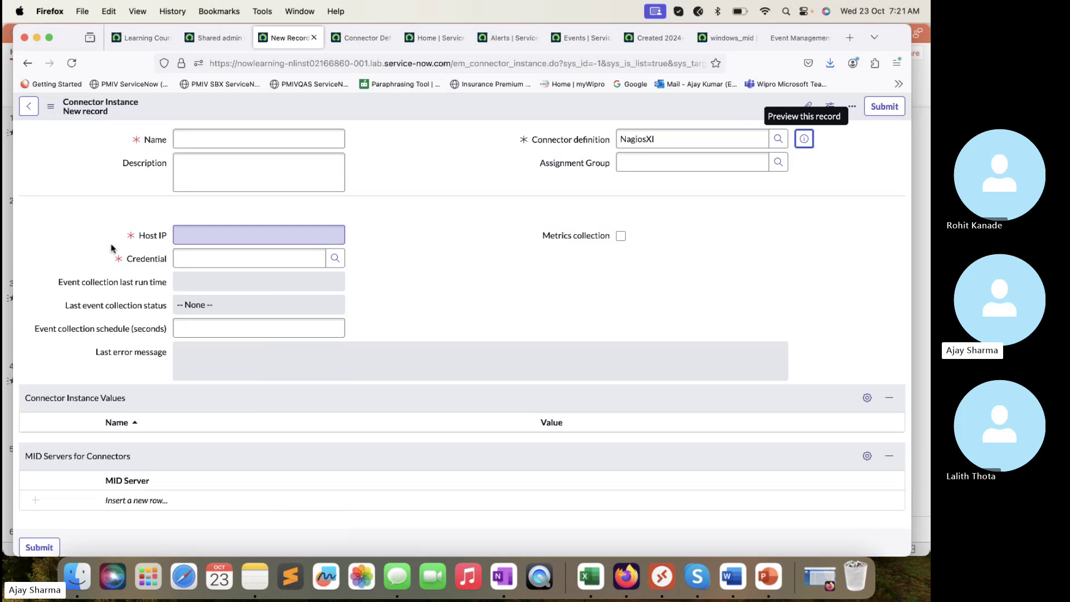
# - Close the new connector instance record's browser tab and discard its unsaved entries
pyautogui.scroll(1, 180, 322)
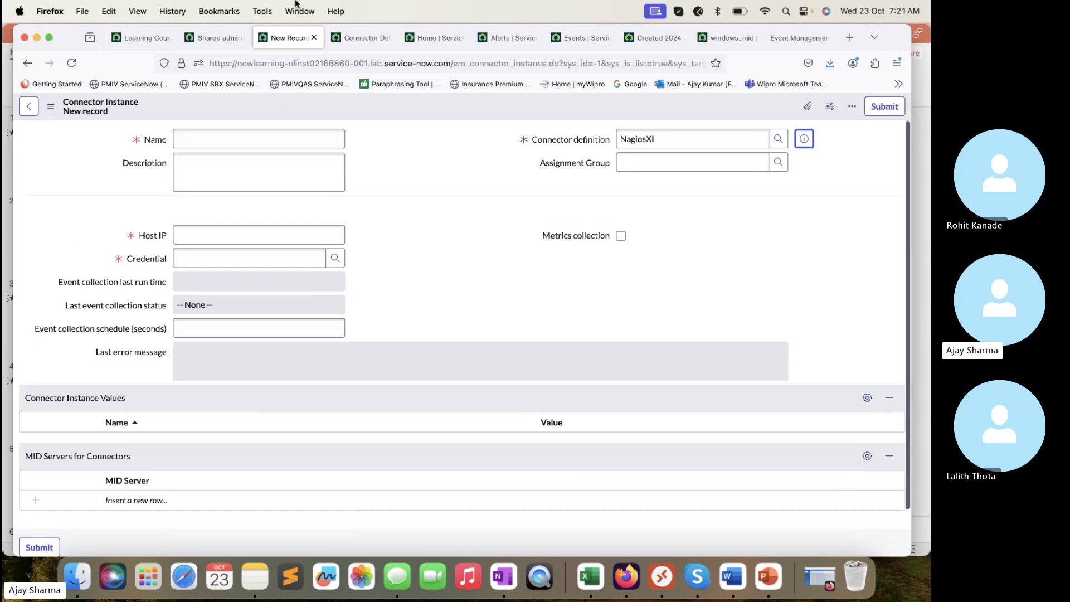
pyautogui.click(314, 37)
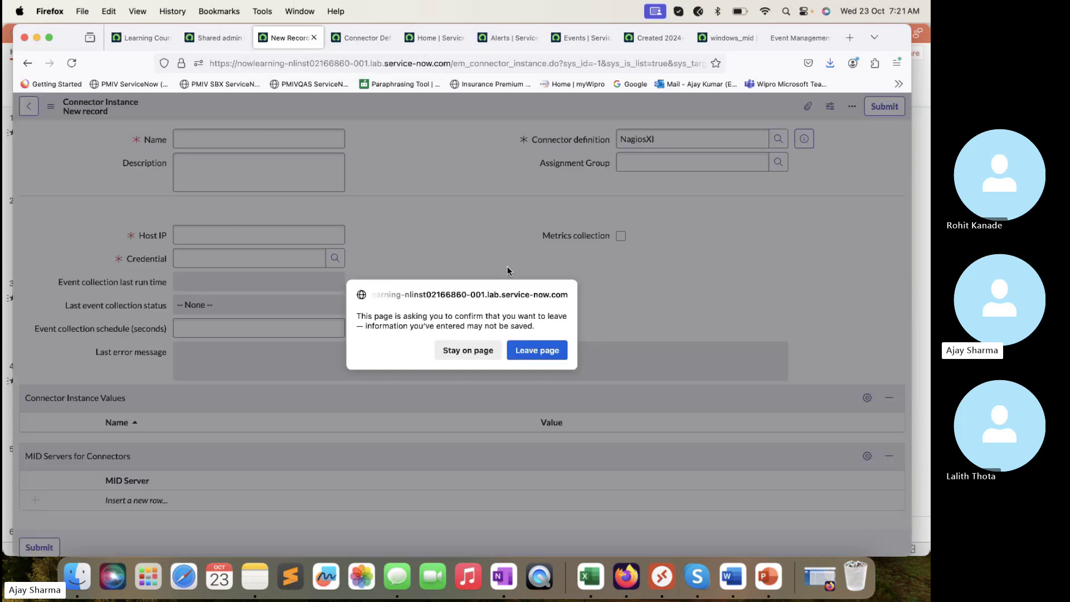
pyautogui.click(537, 350)
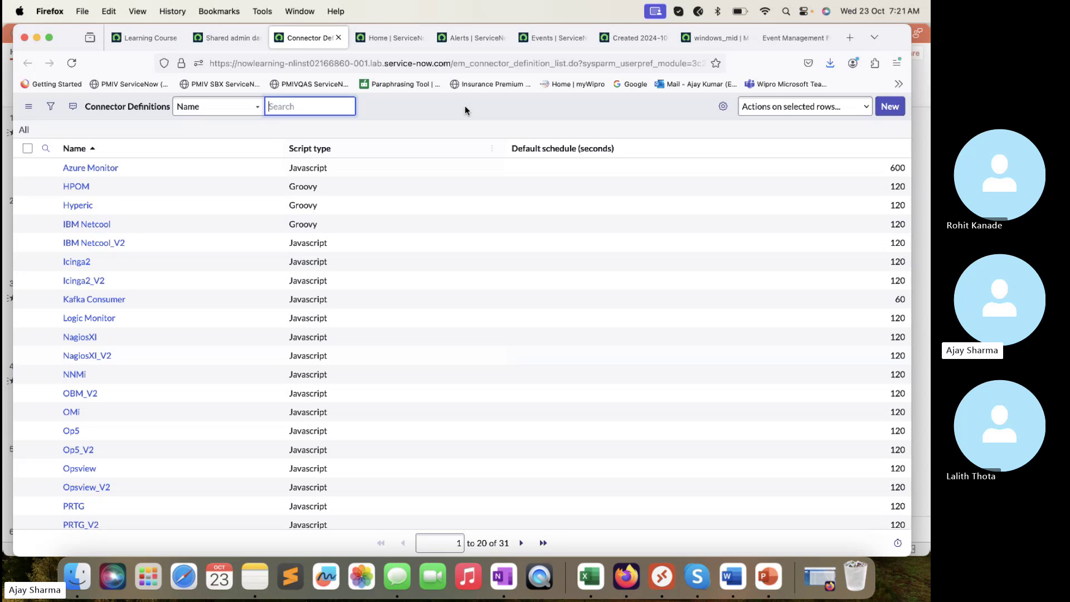
pyautogui.click(470, 37)
pyautogui.click(547, 35)
pyautogui.click(621, 37)
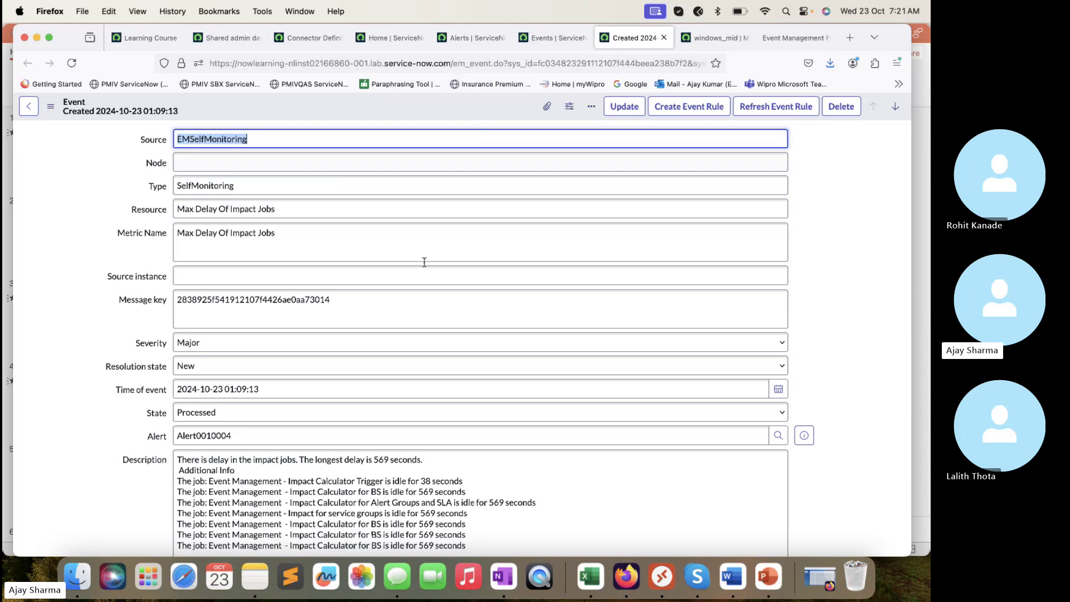
pyautogui.scroll(-1, 383, 385)
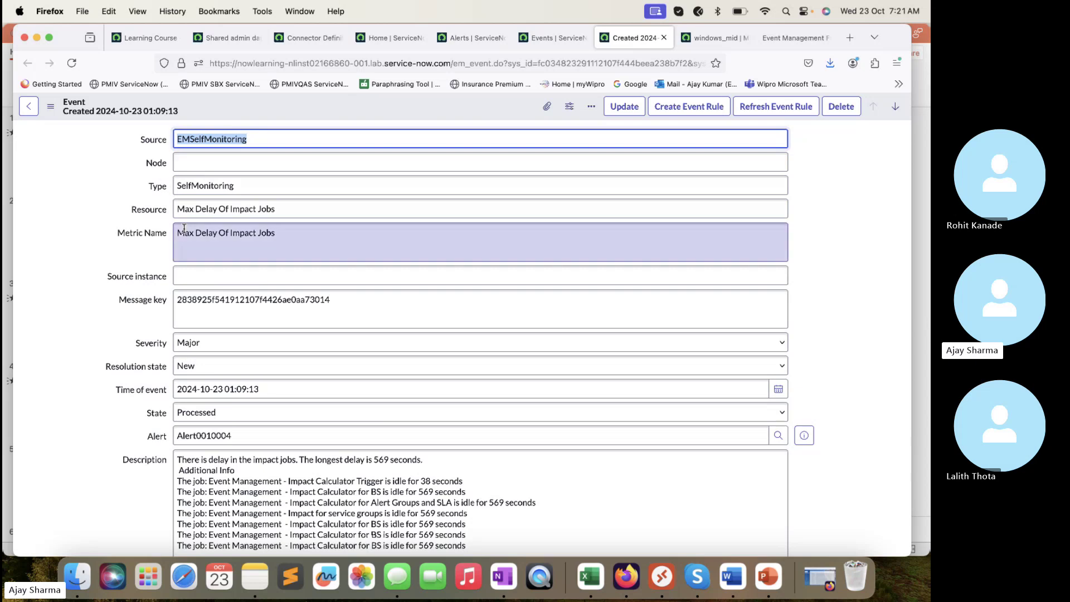
pyautogui.click(351, 303)
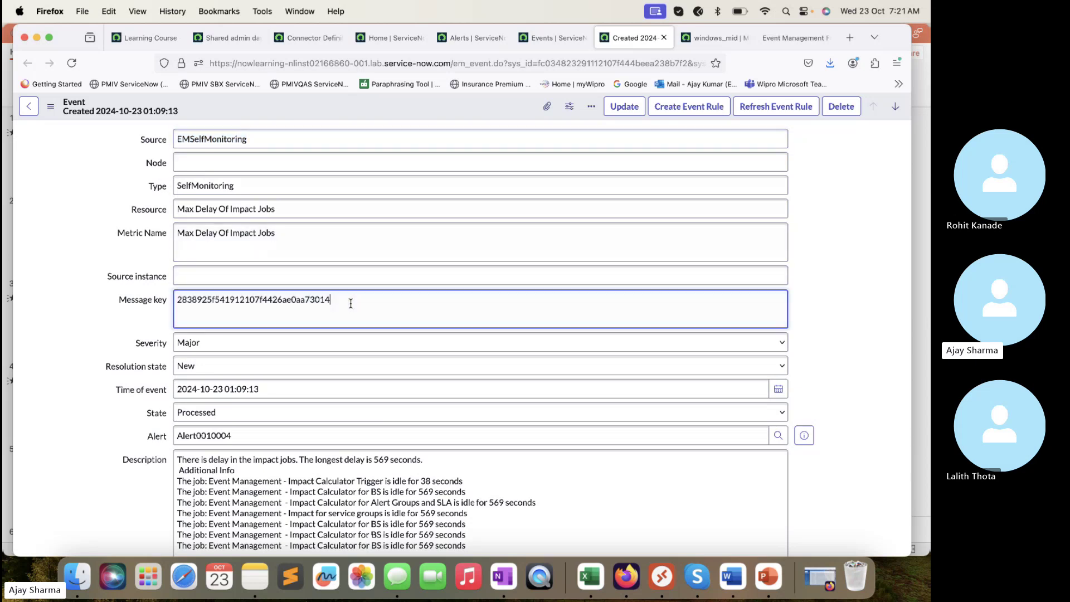
pyautogui.moveTo(350, 303); pyautogui.dragTo(175, 302)
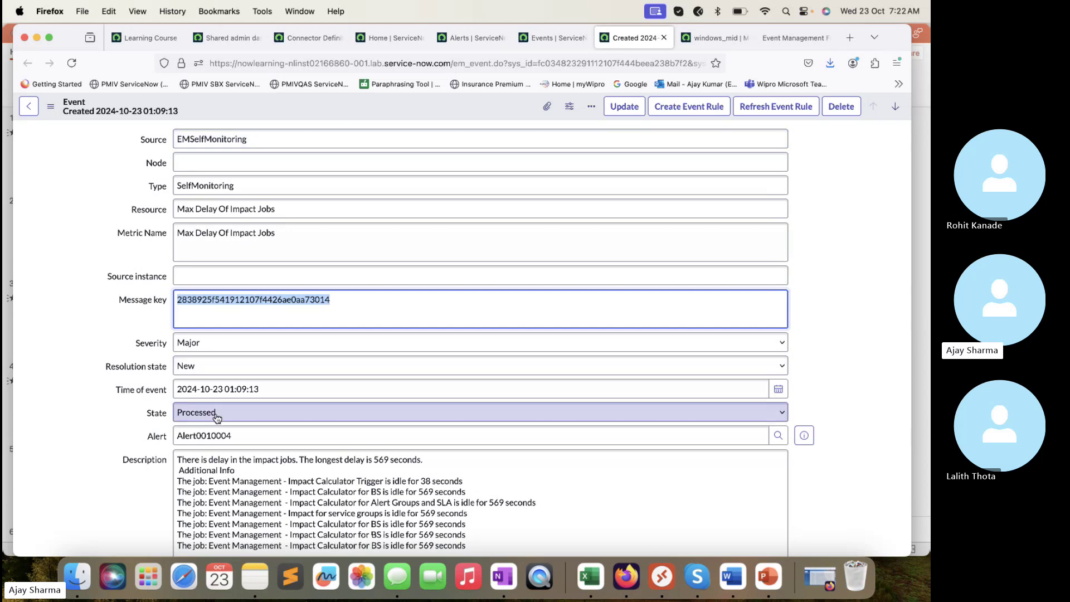
# - Examine the available Severity and Resolution state choices on the event record without changing the selected values
pyautogui.scroll(-2, 218, 295)
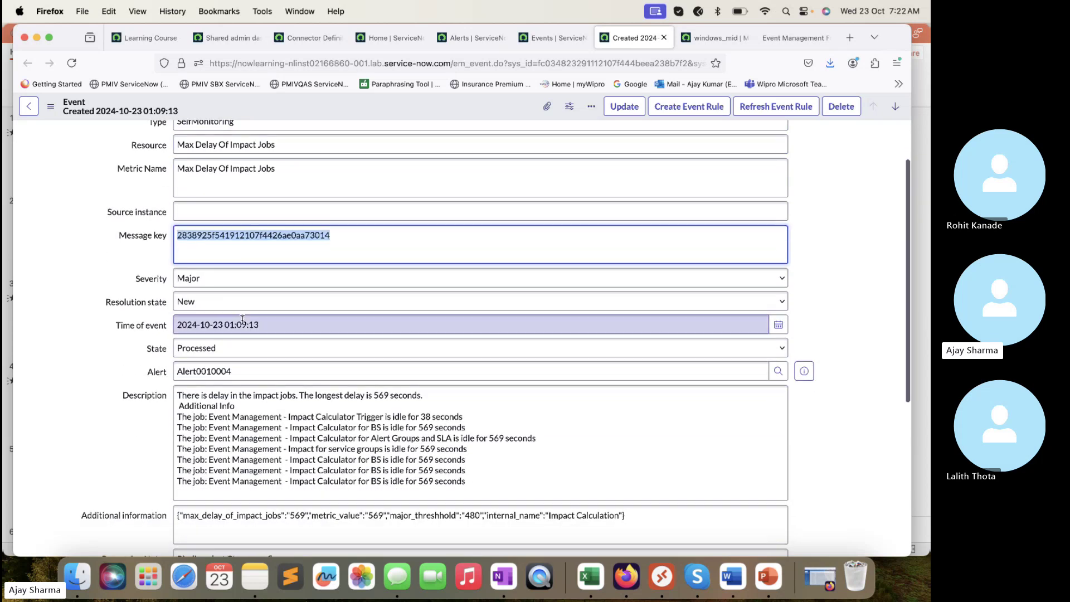
pyautogui.click(244, 273)
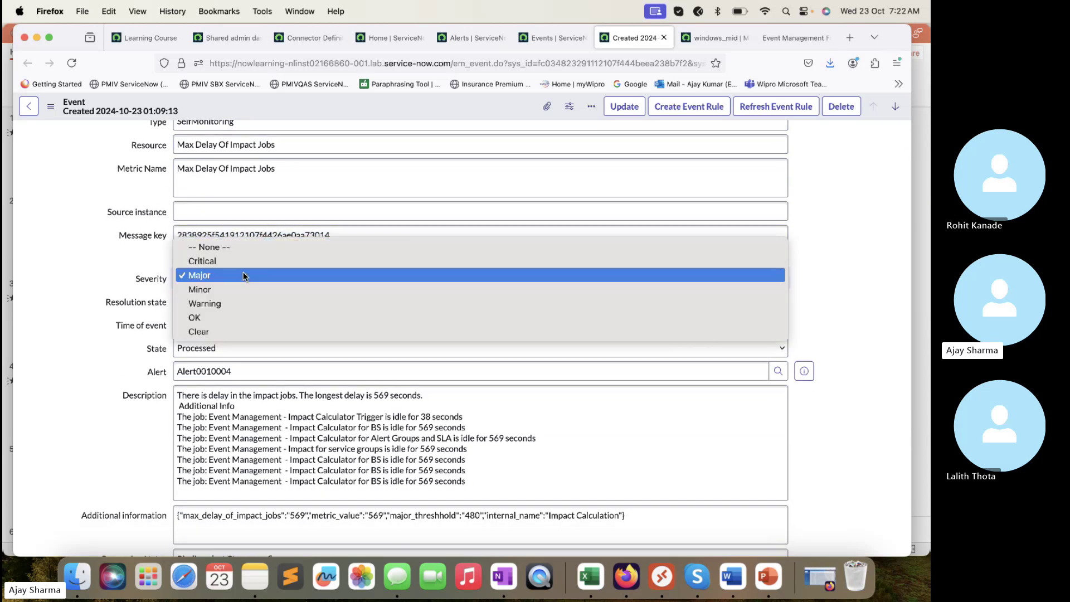
pyautogui.click(128, 370)
pyautogui.click(229, 304)
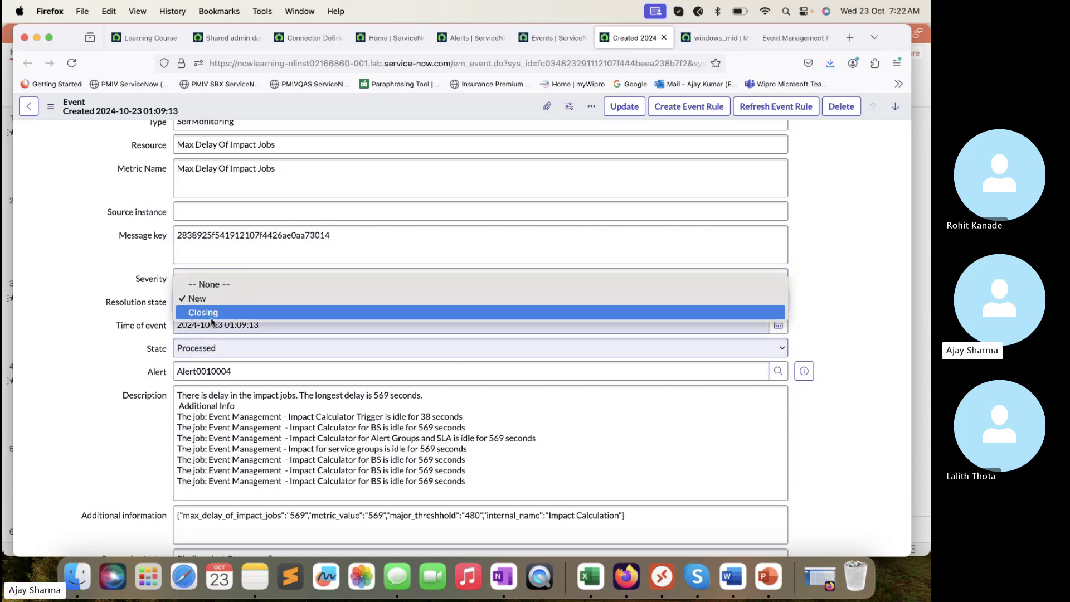
pyautogui.click(208, 300)
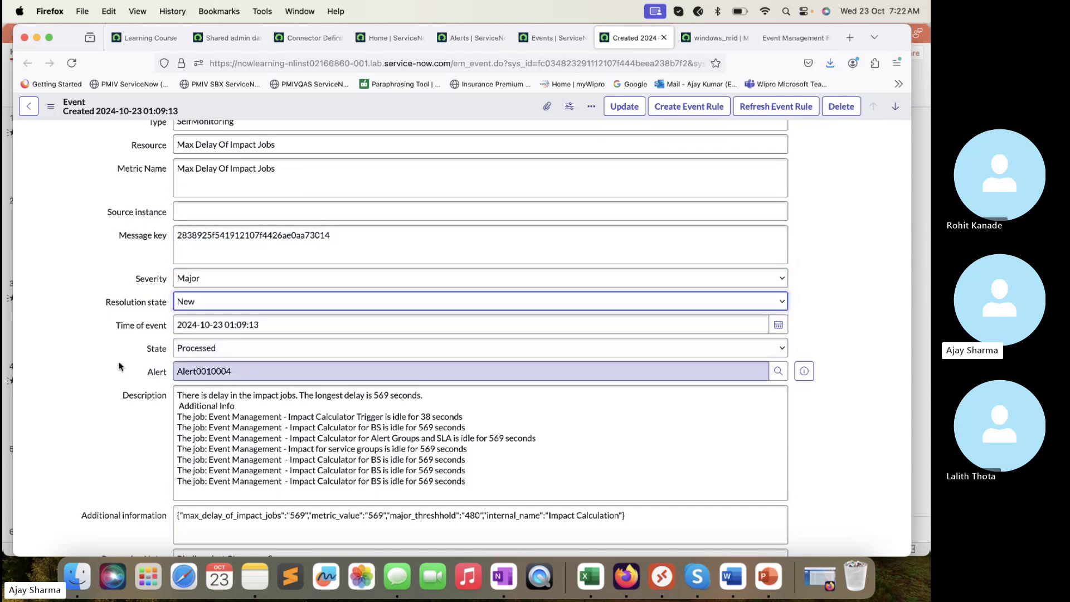
pyautogui.click(208, 306)
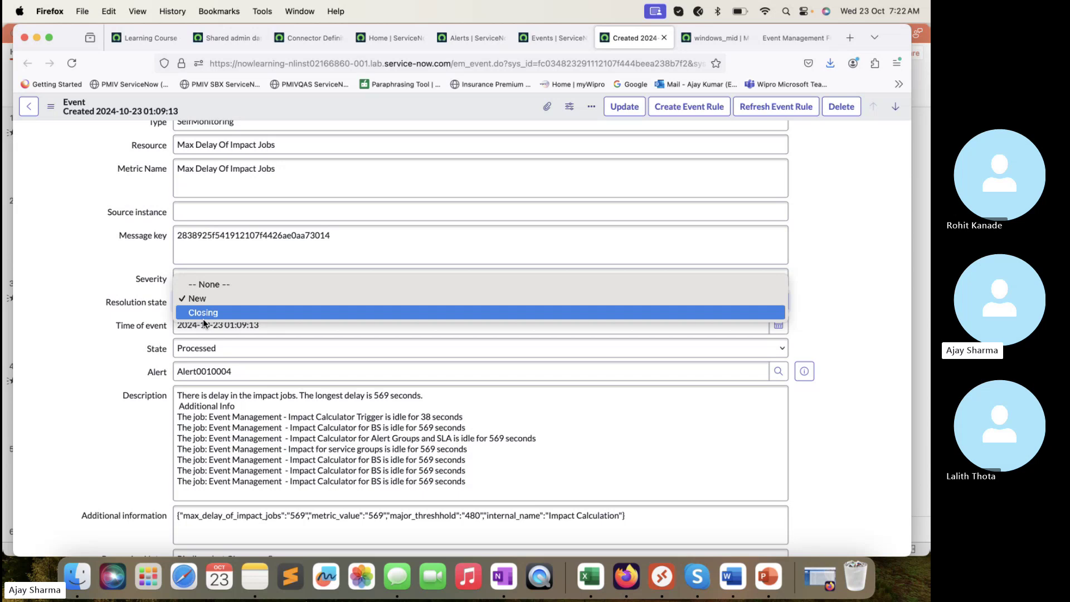
pyautogui.click(158, 310)
pyautogui.click(195, 278)
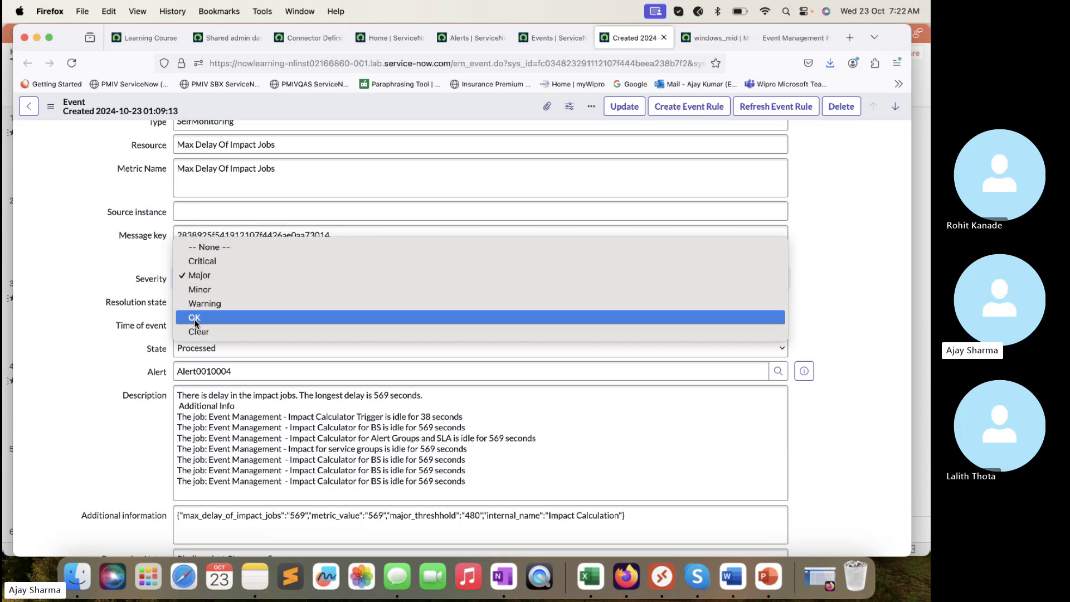
pyautogui.click(102, 349)
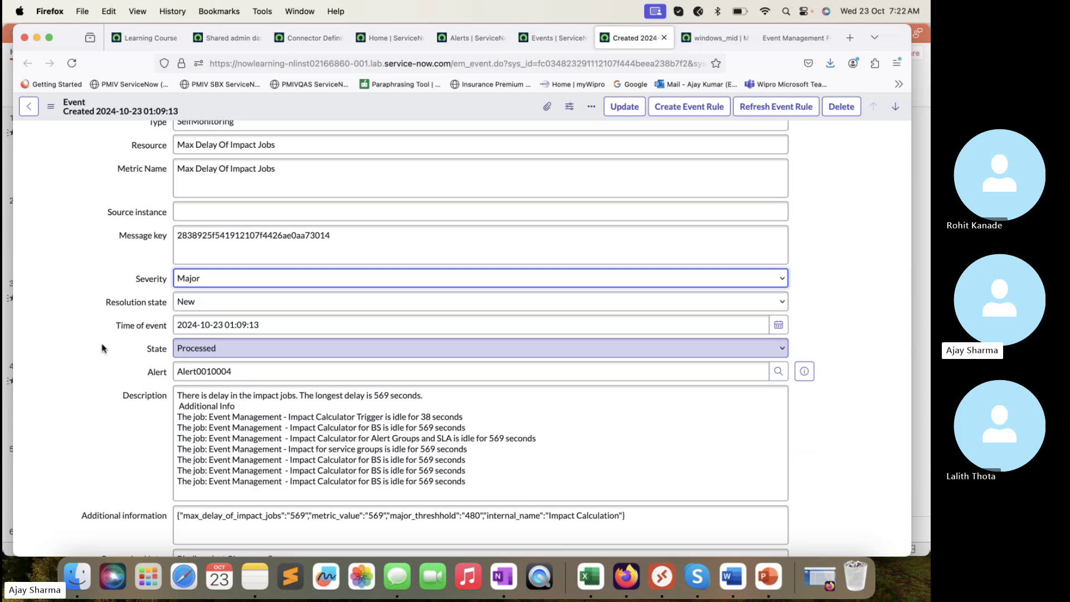
# - View the event's available State choices and leave the current selection in place
pyautogui.scroll(-2, 106, 339)
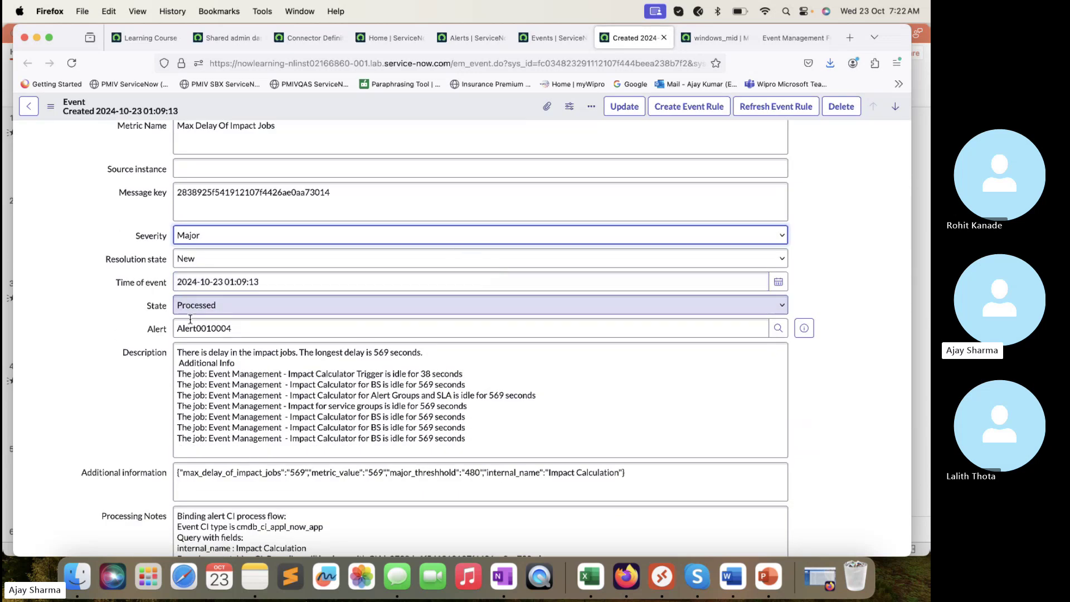
pyautogui.click(194, 310)
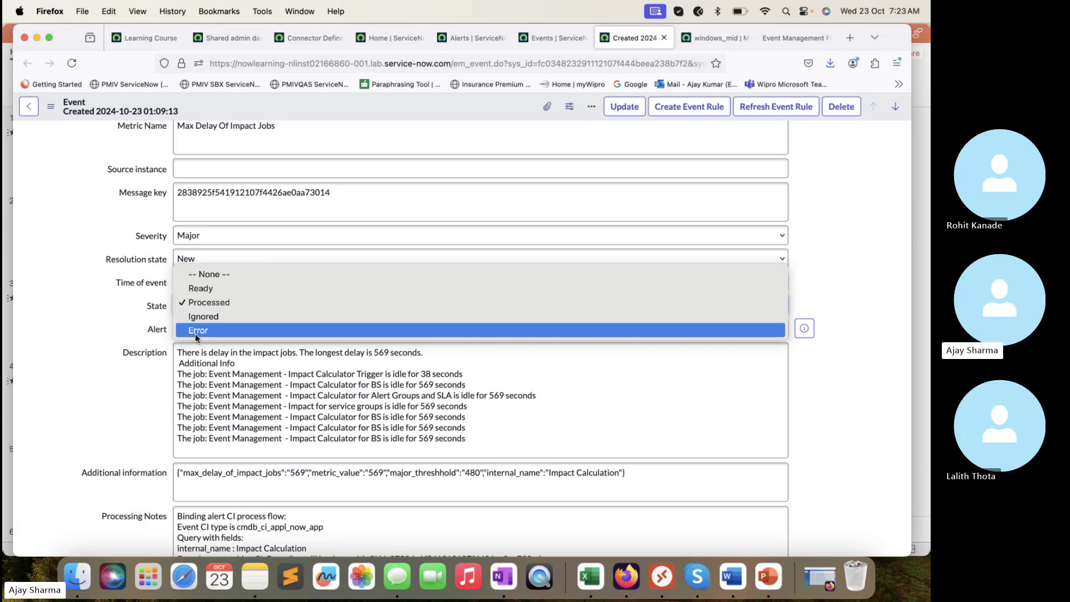
pyautogui.press('Escape')
# - Review the event's Description and the key-value pairs in its Additional information field
pyautogui.scroll(-4, 258, 361)
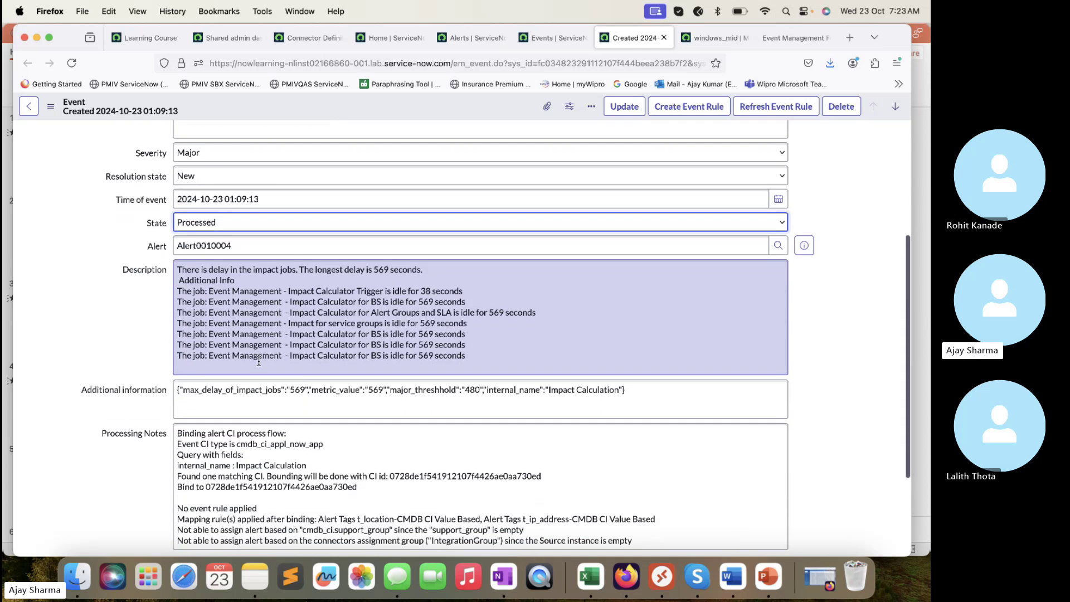
pyautogui.scroll(-1, 279, 298)
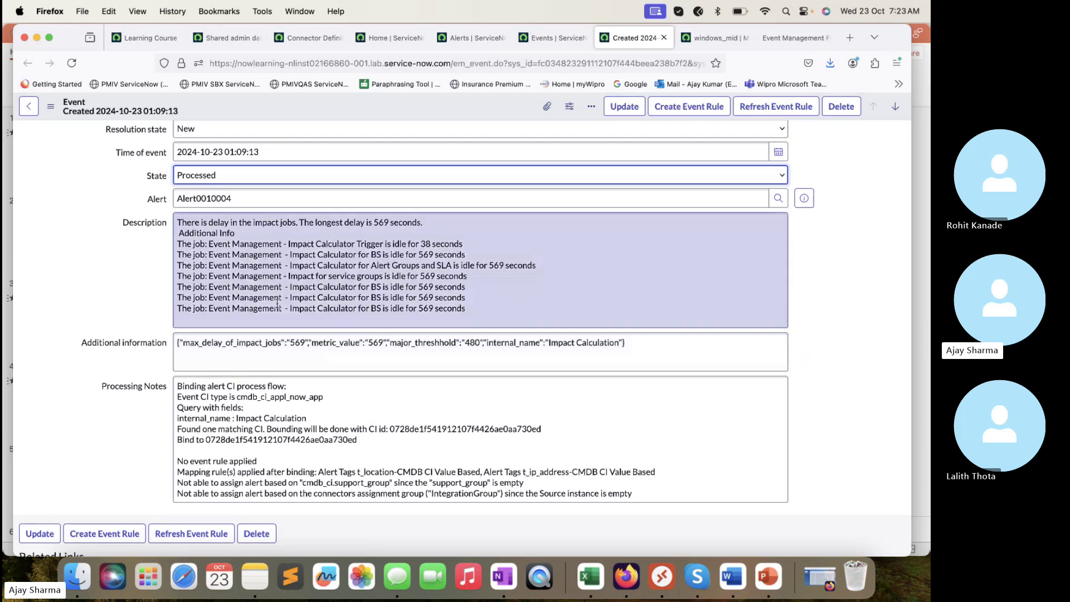
pyautogui.click(308, 343)
pyautogui.moveTo(309, 343); pyautogui.dragTo(217, 335)
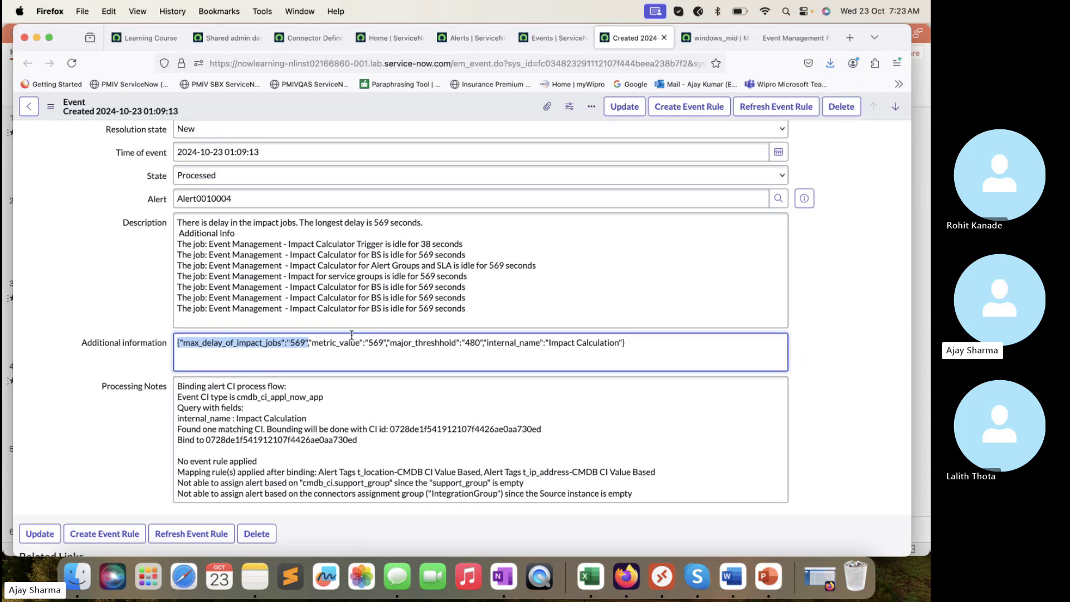
pyautogui.scroll(-2, 352, 334)
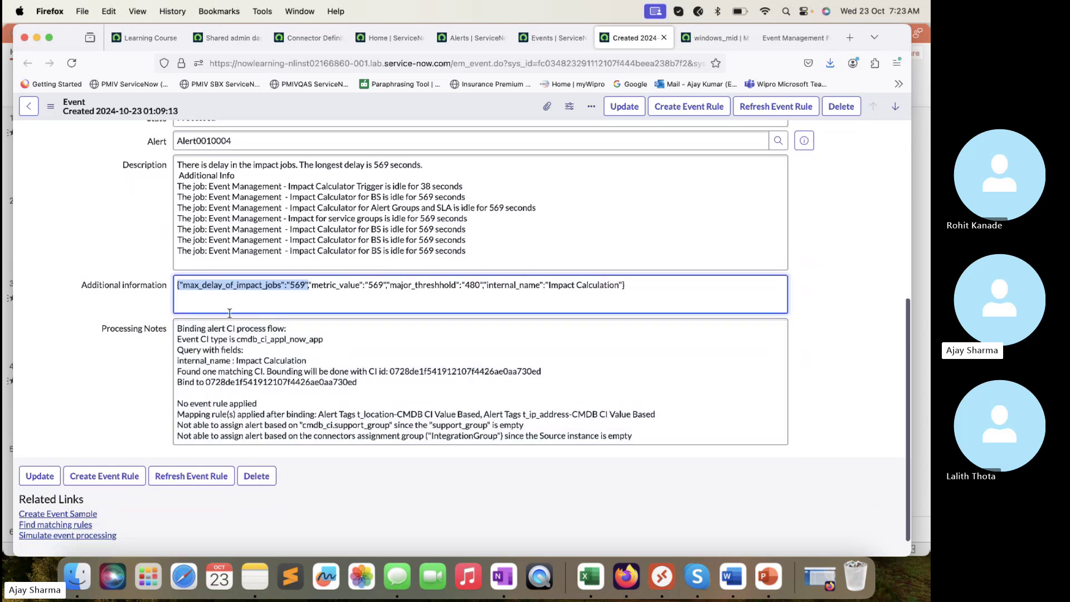
# - Examine the Processing Notes for the event's CI type, query field, matching CI binding and event rule result
pyautogui.moveTo(180, 330); pyautogui.dragTo(279, 437)
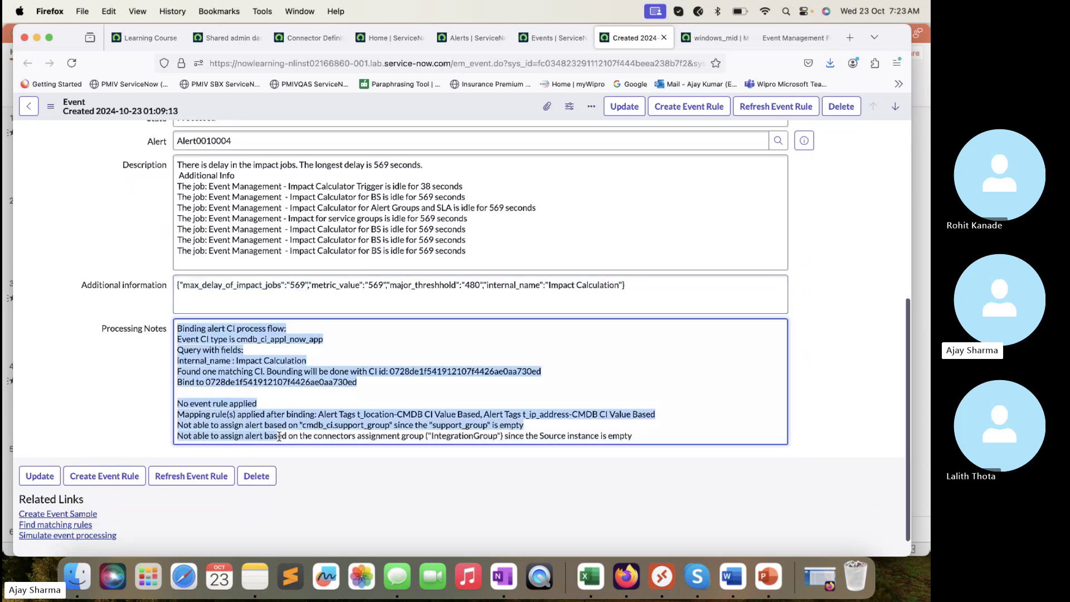
pyautogui.click(309, 394)
pyautogui.scroll(-1, 261, 334)
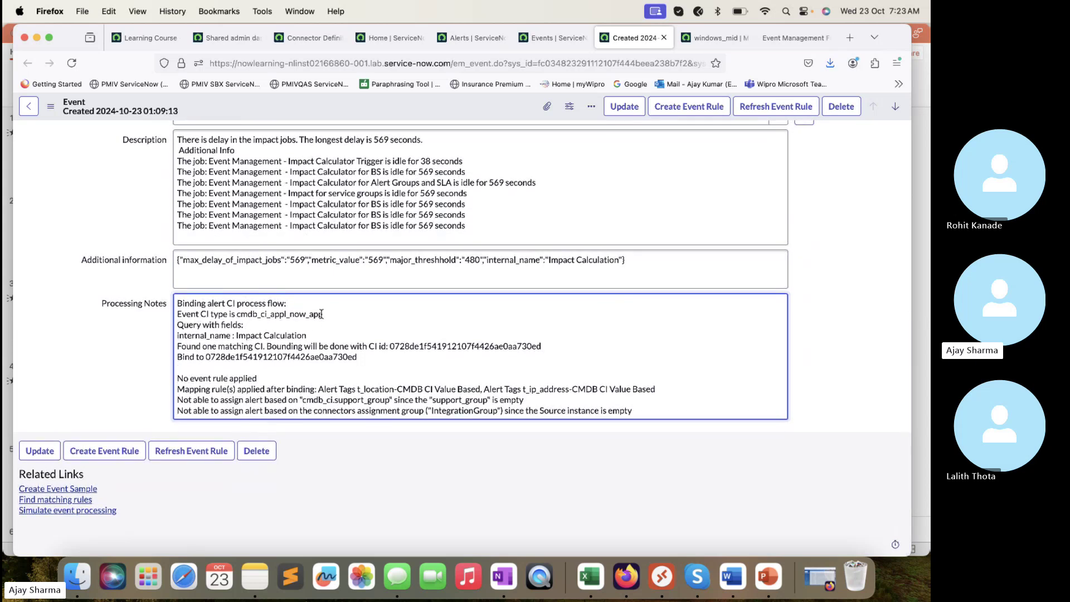
pyautogui.moveTo(322, 314); pyautogui.dragTo(254, 314)
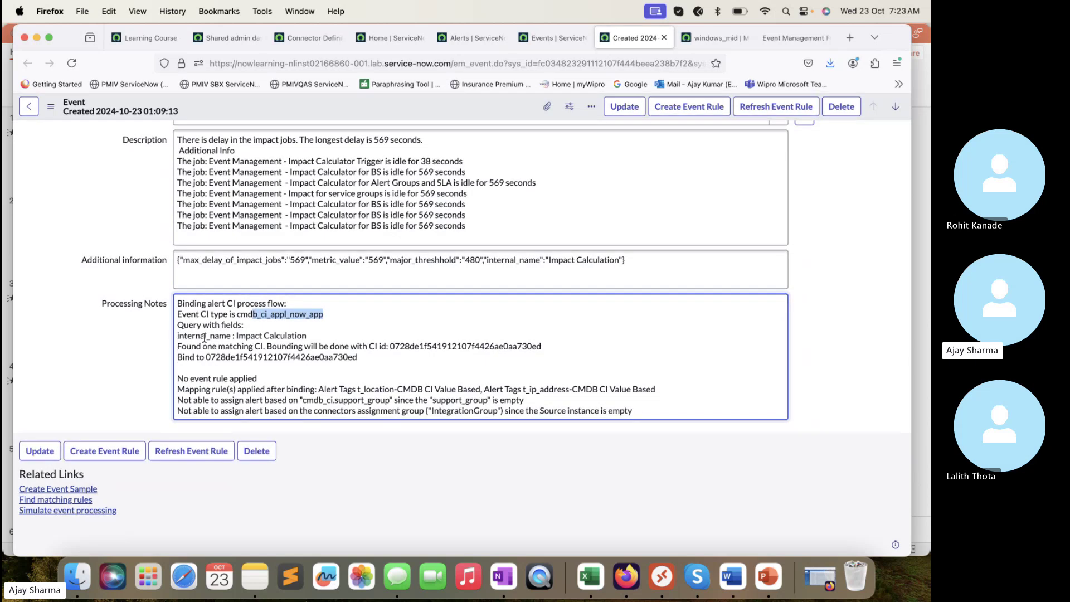
pyautogui.moveTo(315, 335); pyautogui.dragTo(236, 336)
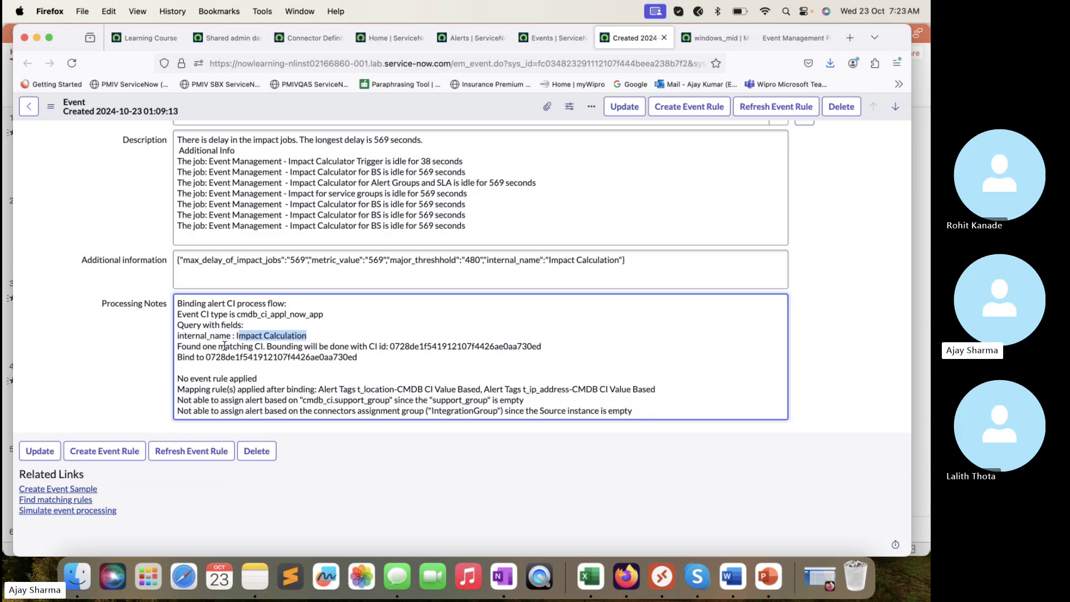
pyautogui.moveTo(276, 346); pyautogui.dragTo(494, 346)
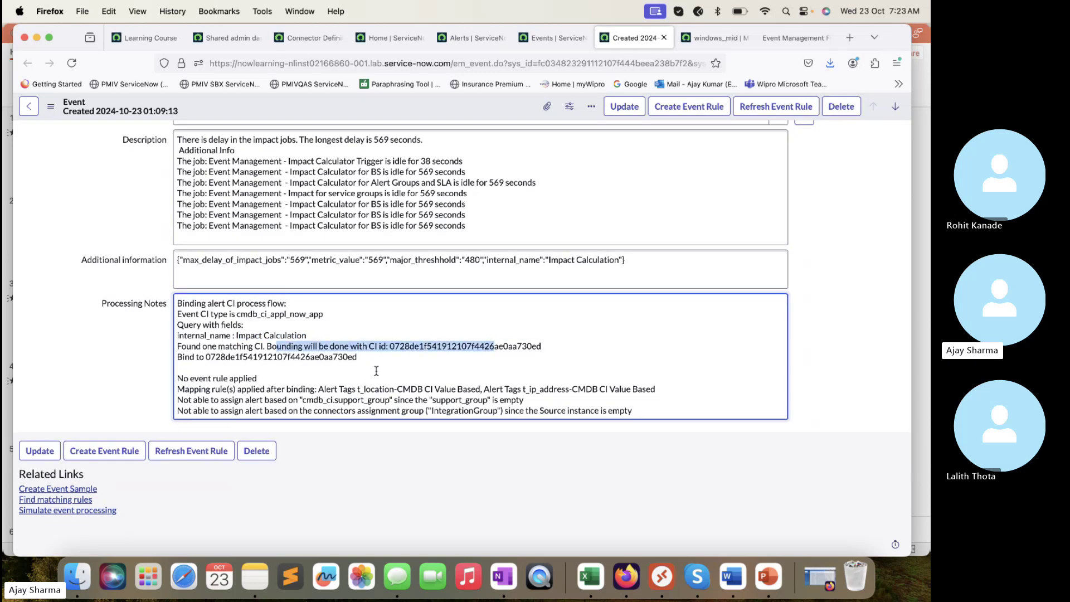
pyautogui.moveTo(375, 367); pyautogui.dragTo(150, 378)
pyautogui.click(213, 363)
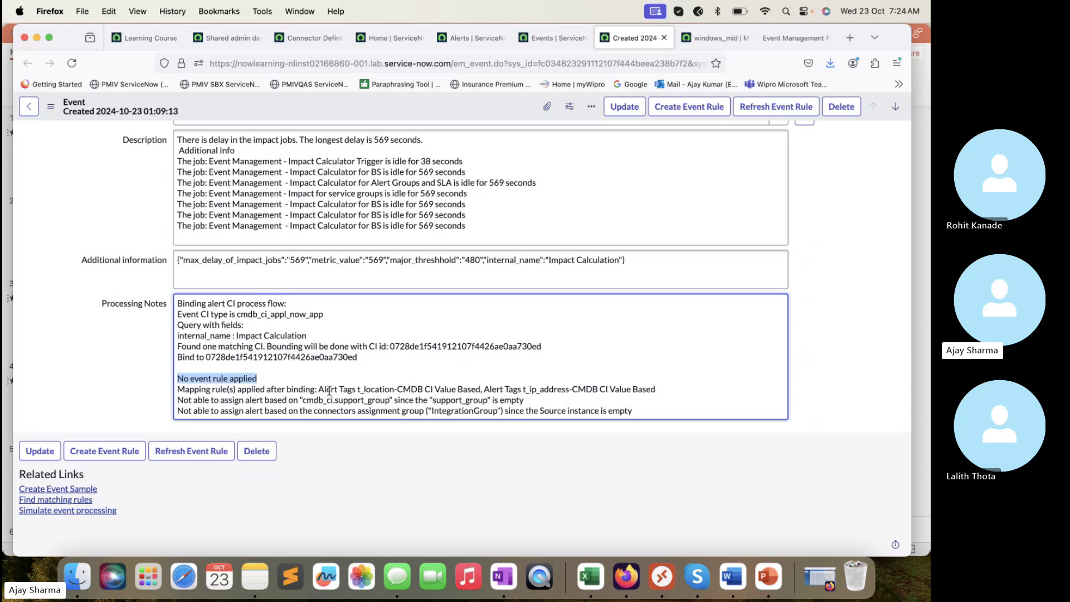
# - Examine the mapping rules and the support group and connector assignment group lines in the Processing Notes
pyautogui.moveTo(320, 390); pyautogui.dragTo(539, 390)
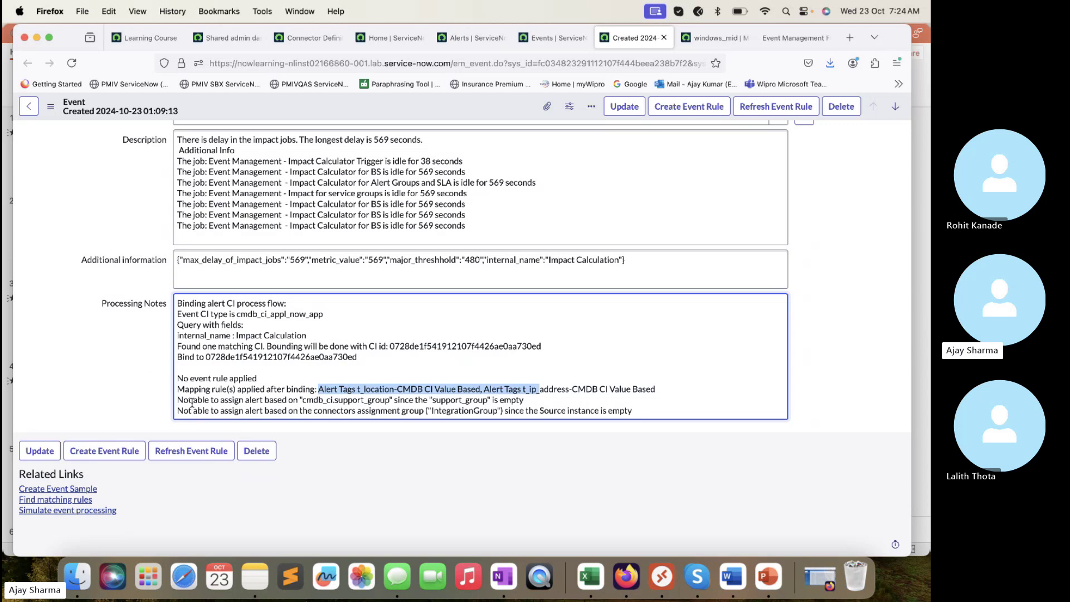
pyautogui.moveTo(192, 400); pyautogui.dragTo(395, 392)
pyautogui.moveTo(540, 399); pyautogui.dragTo(465, 399)
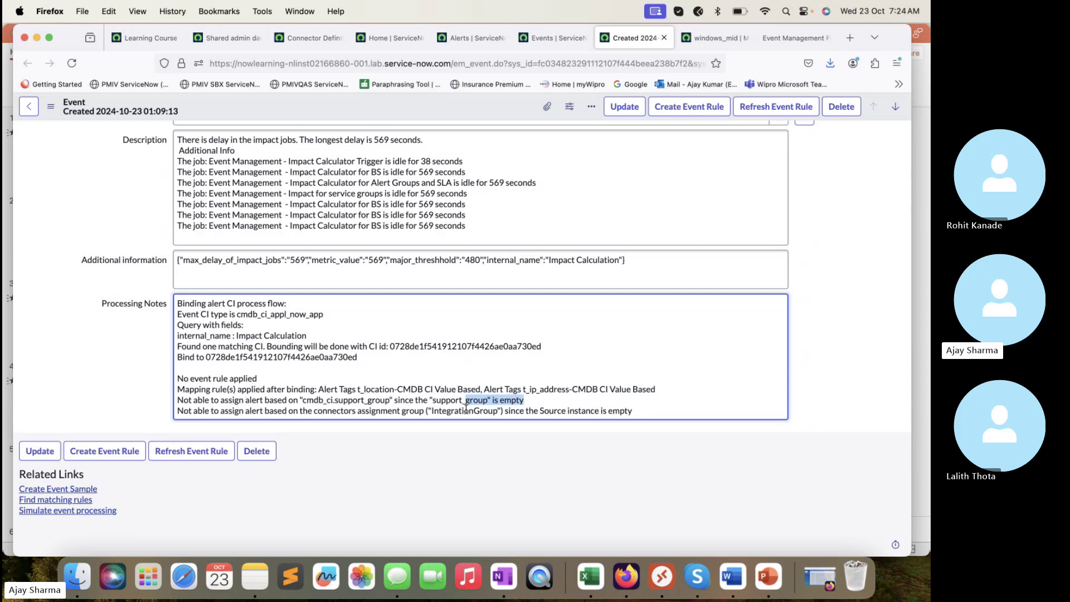
pyautogui.moveTo(641, 412); pyautogui.dragTo(547, 415)
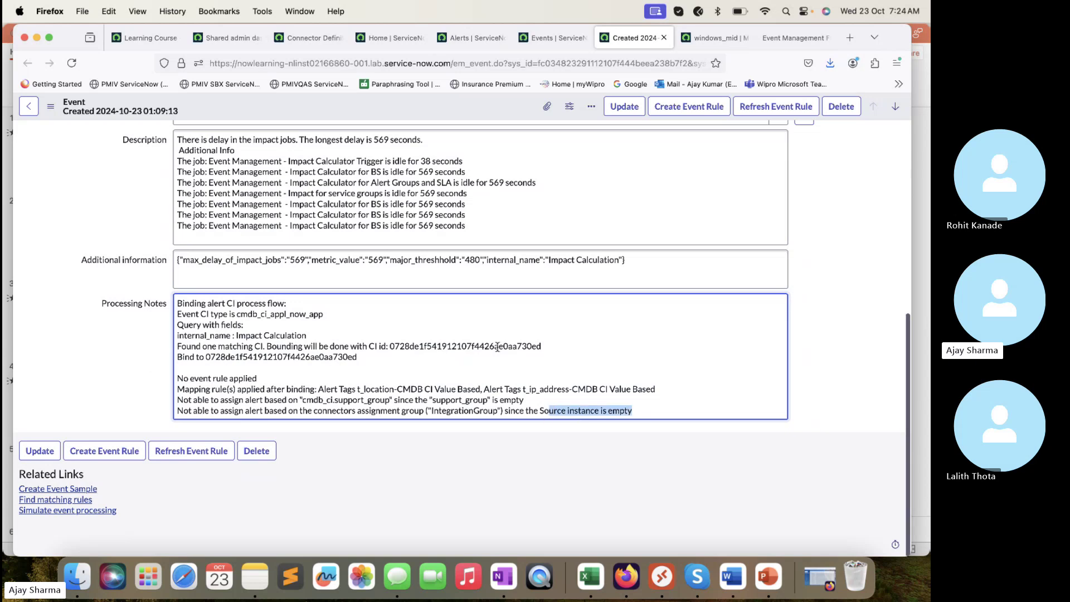
pyautogui.click(661, 415)
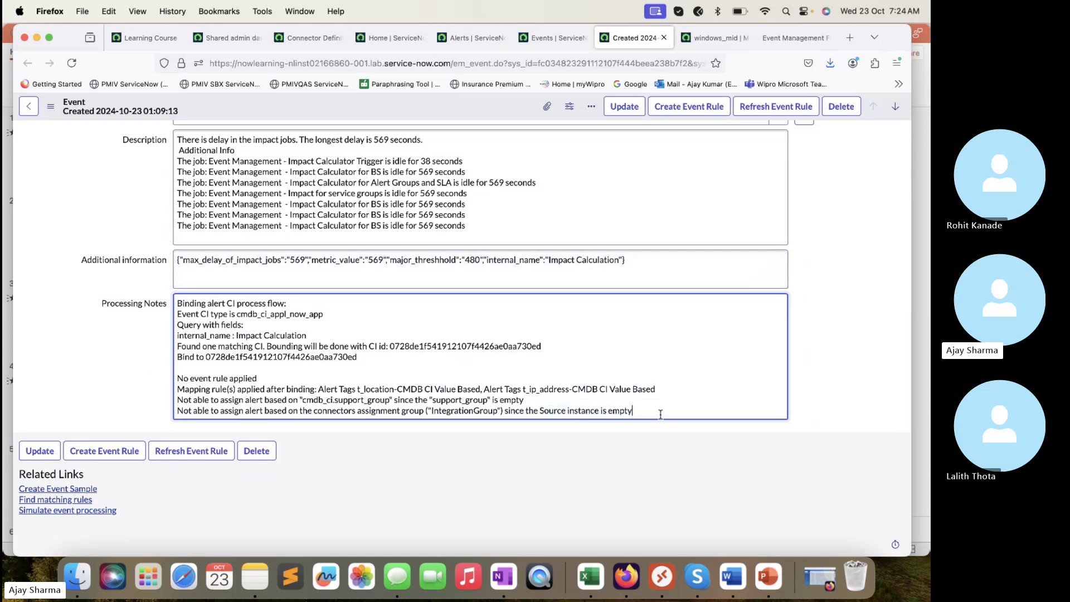
pyautogui.moveTo(660, 415); pyautogui.dragTo(170, 296)
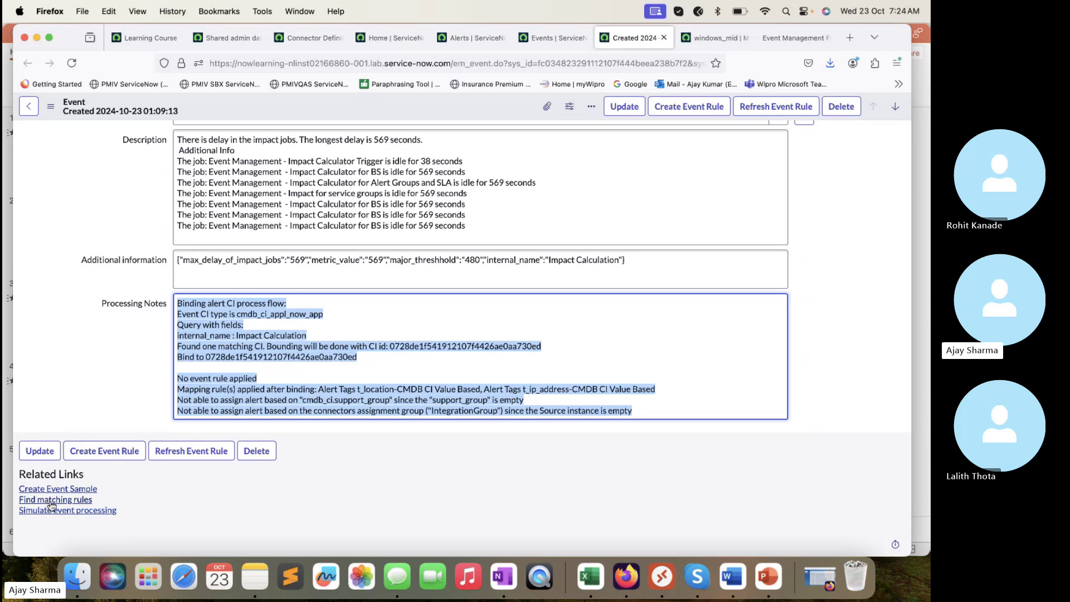
# - Review the event's related links for samples, matching rules and processing simulation, and look over the record's main fields again
pyautogui.scroll(-2, 56, 502)
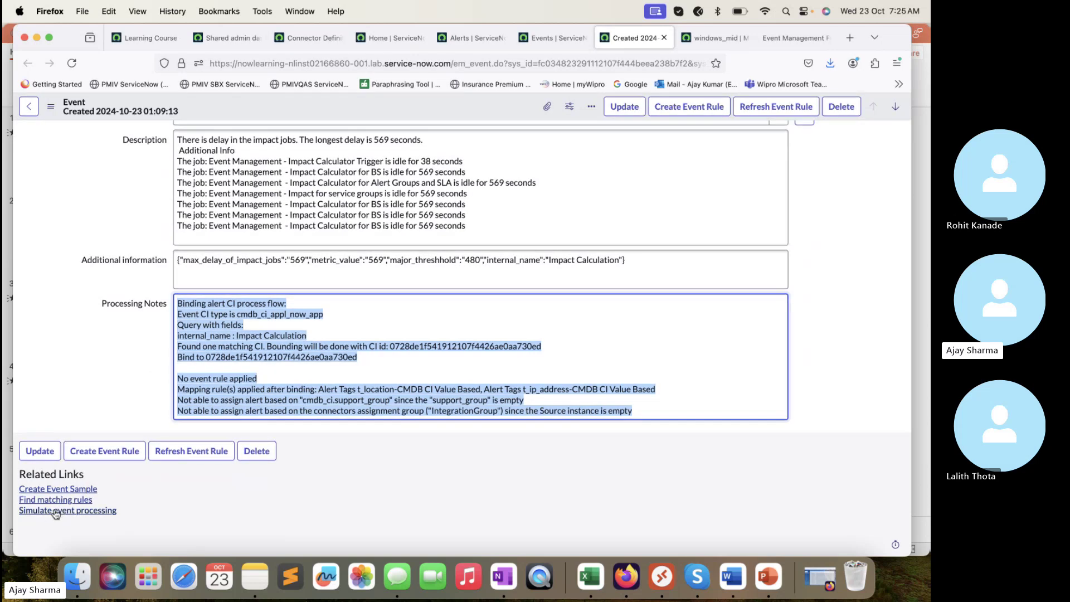
pyautogui.scroll(6, 246, 312)
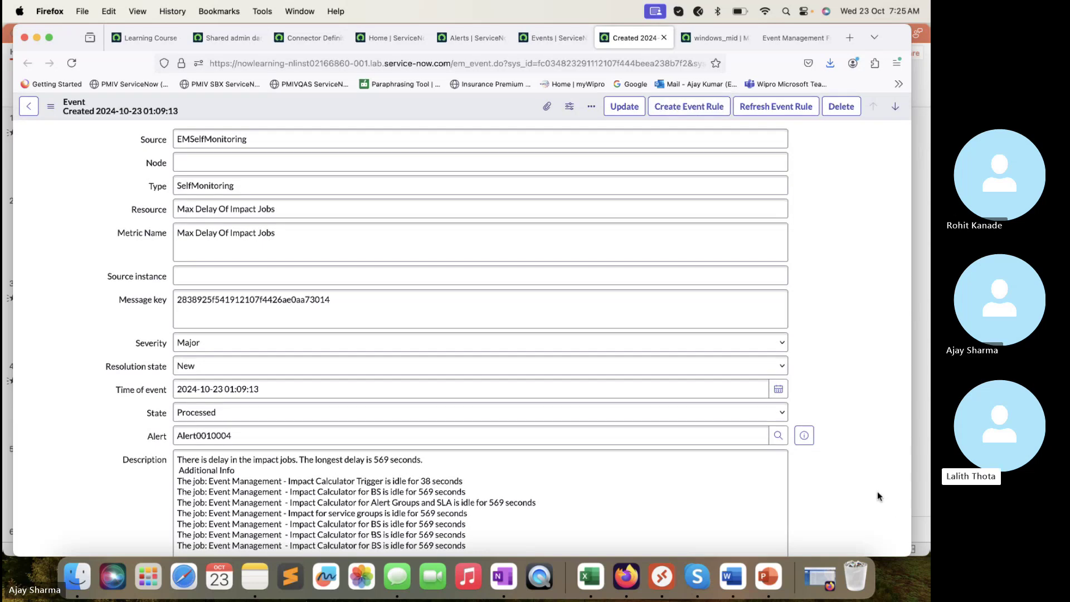
pyautogui.click(873, 467)
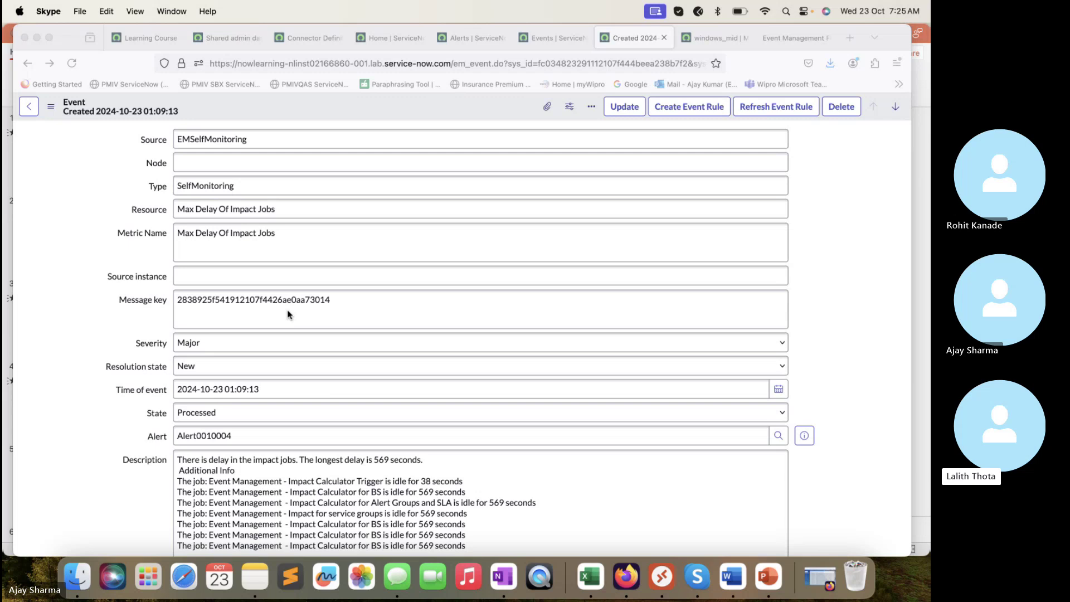
pyautogui.scroll(-3, 287, 315)
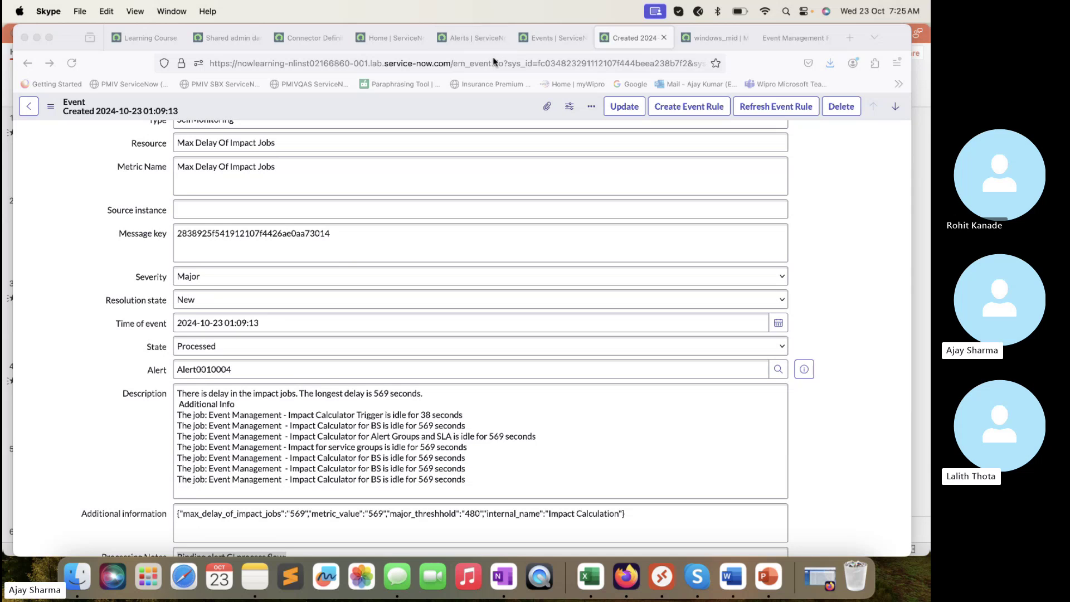
# - Preview the alert linked to the 01:09:13 event and open its full record in a separate browser tab
pyautogui.click(543, 33)
pyautogui.click(543, 34)
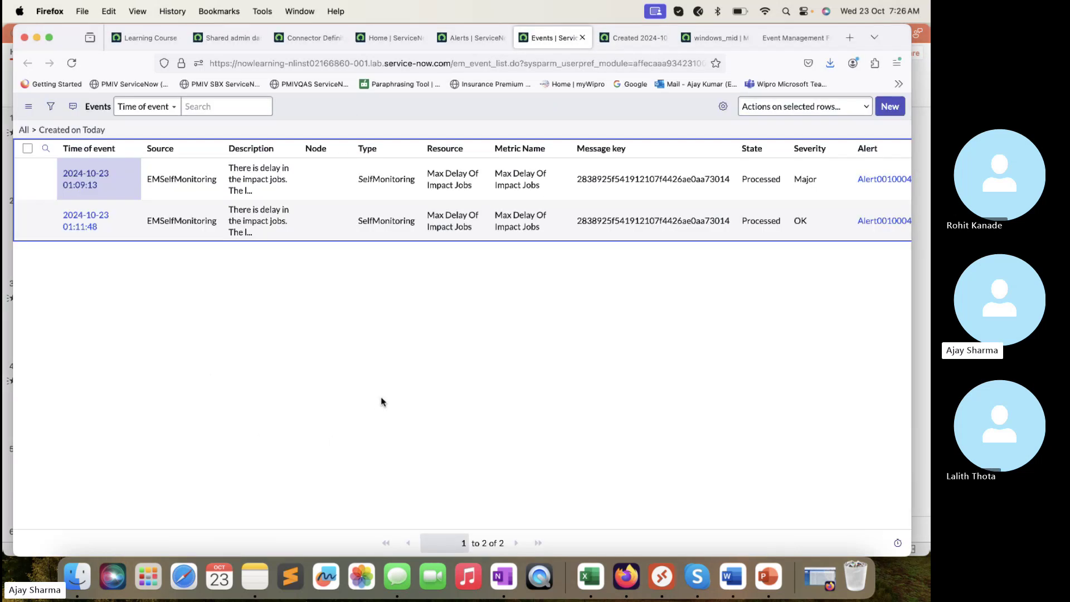
pyautogui.click(634, 34)
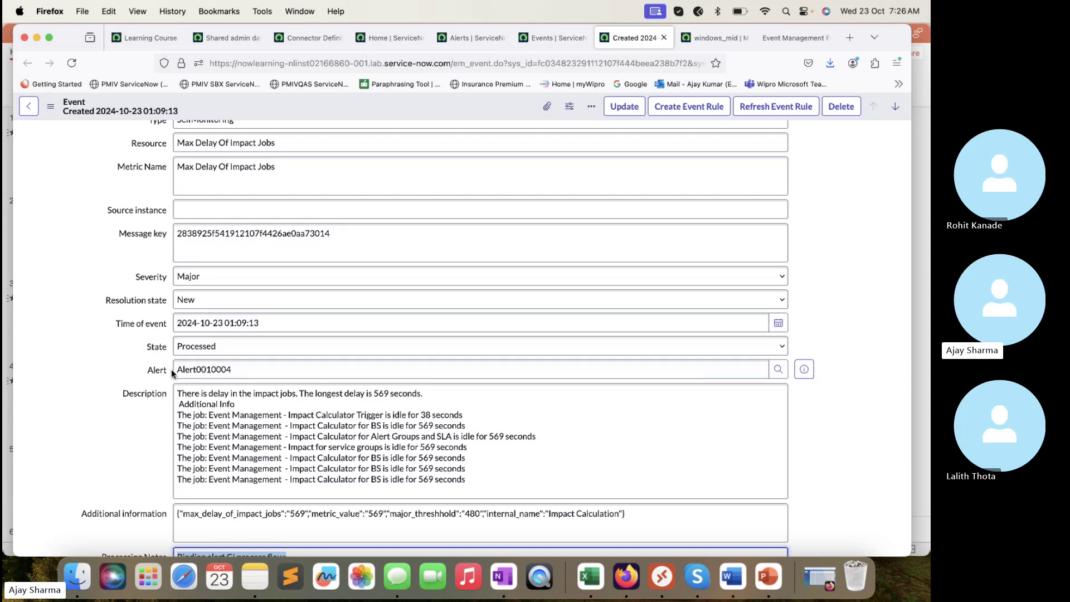
pyautogui.click(805, 370)
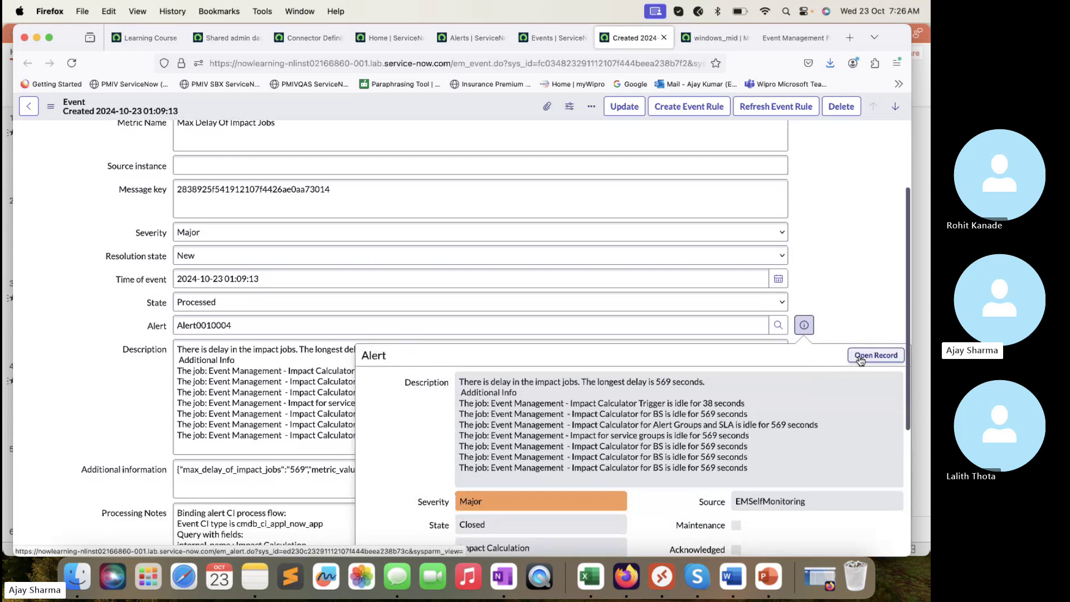
pyautogui.keyDown('super'); pyautogui.click(877, 355); pyautogui.keyUp('super')
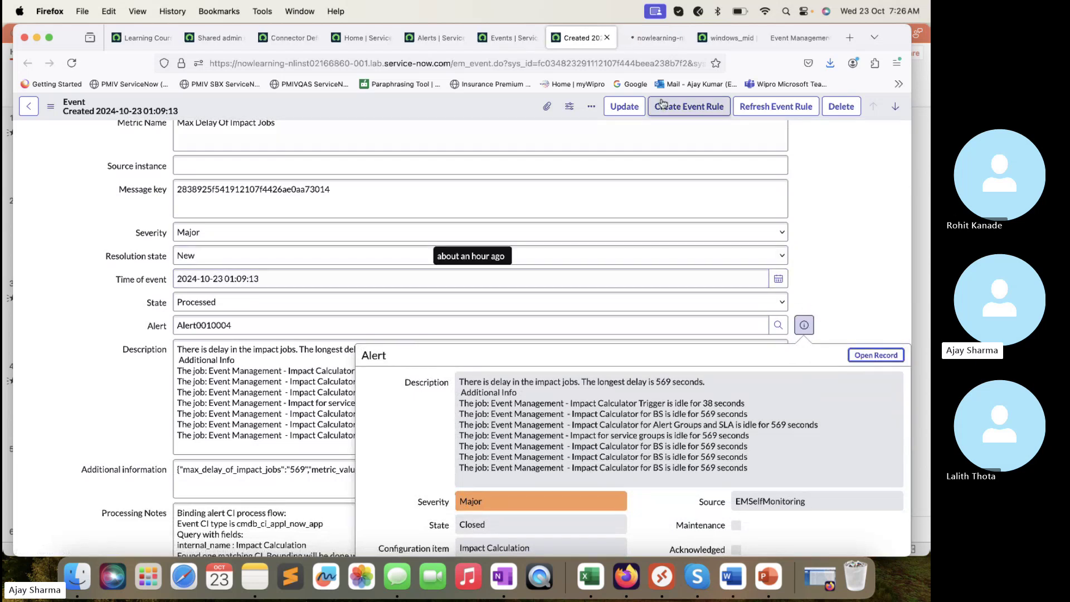
pyautogui.click(640, 38)
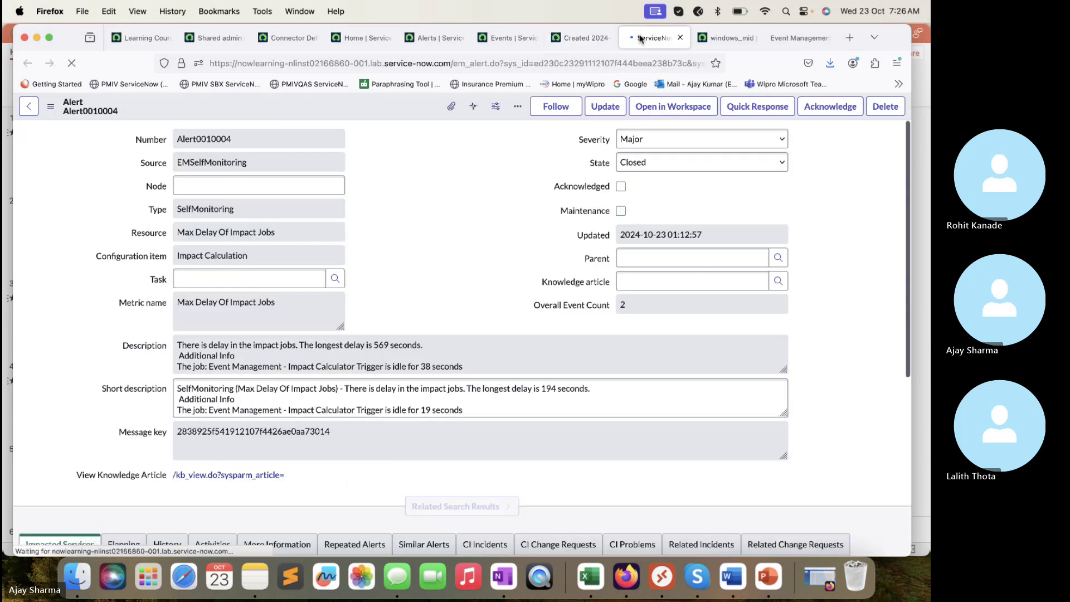
# - Close the alert preview on the event record and check the Number field on the alert record
pyautogui.click(556, 40)
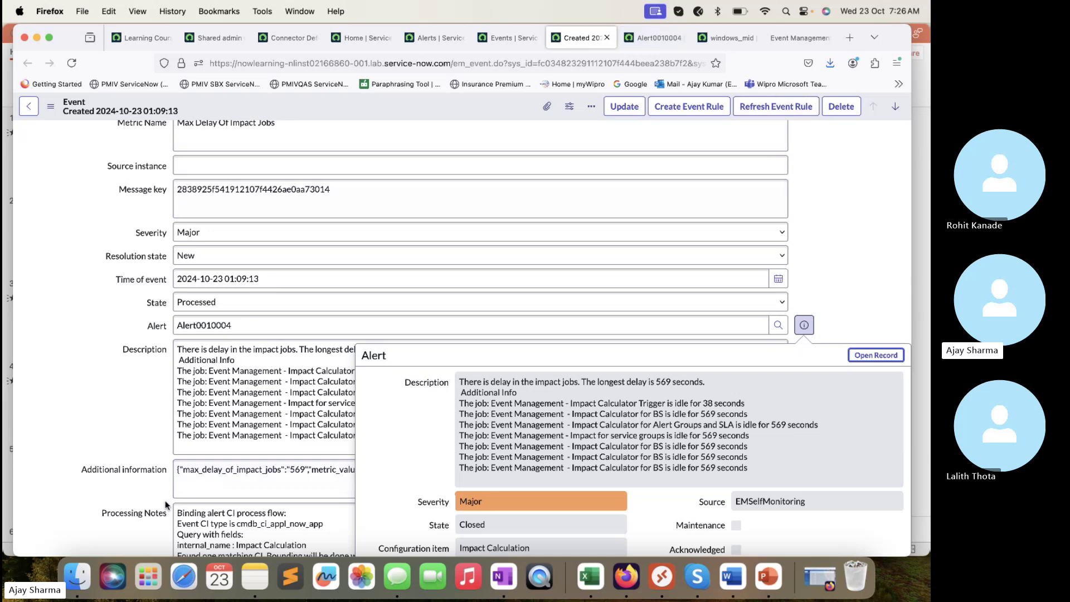
pyautogui.scroll(-3, 165, 504)
pyautogui.click(136, 464)
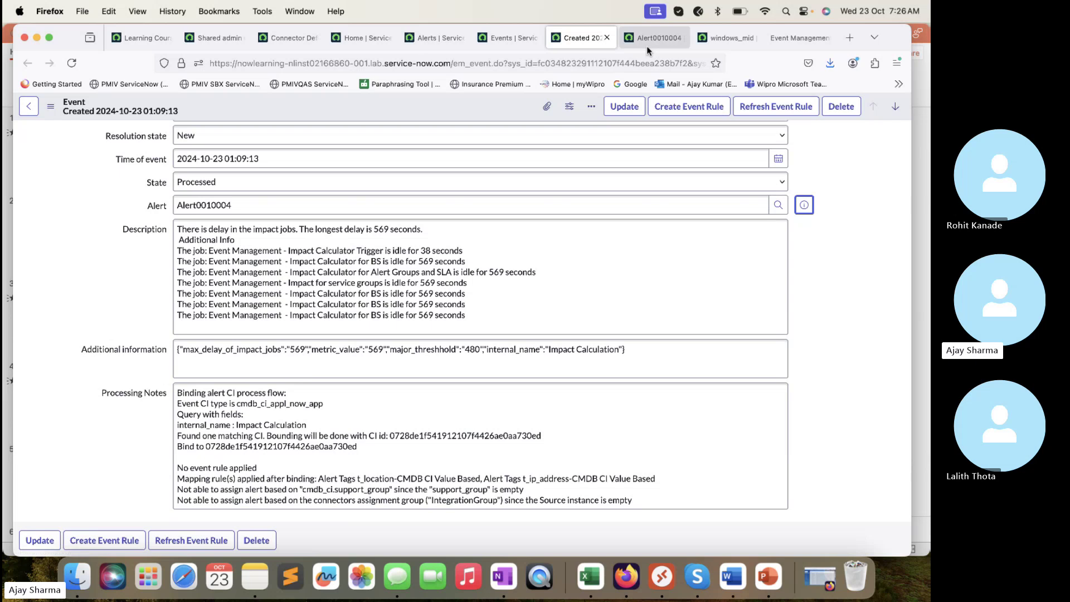
pyautogui.click(647, 46)
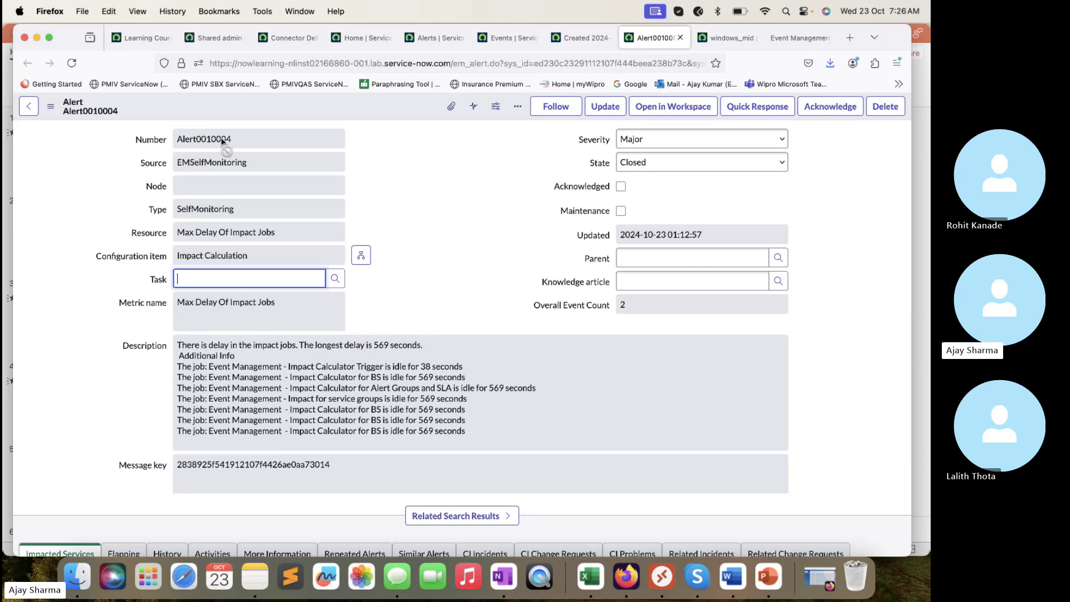
pyautogui.click(238, 143)
pyautogui.moveTo(239, 144); pyautogui.dragTo(172, 142)
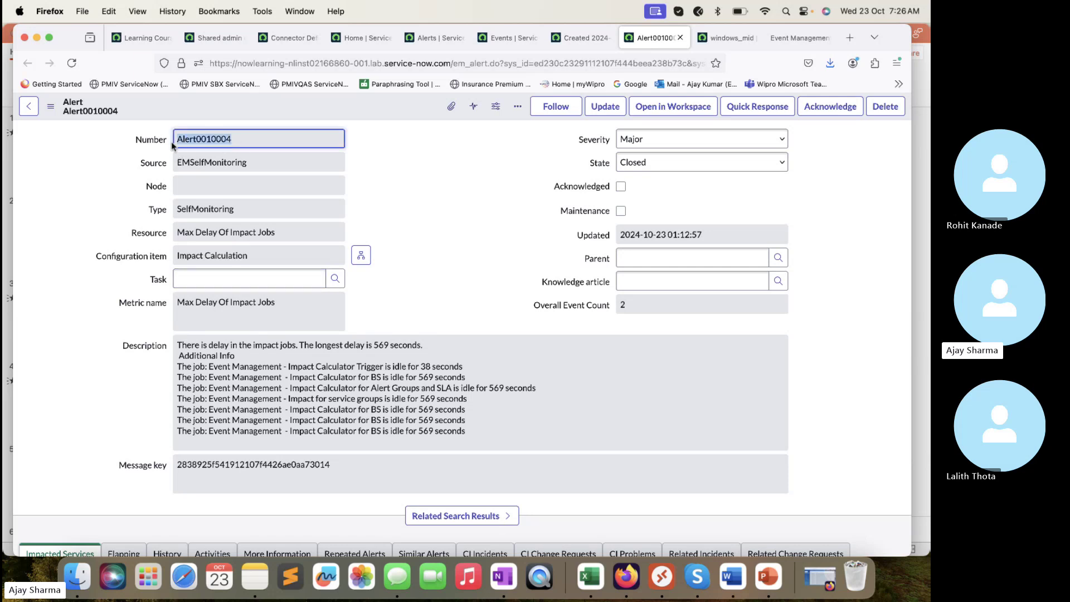
# - Compare the Source field on the event record with the alert record's Source and Node fields
pyautogui.click(580, 37)
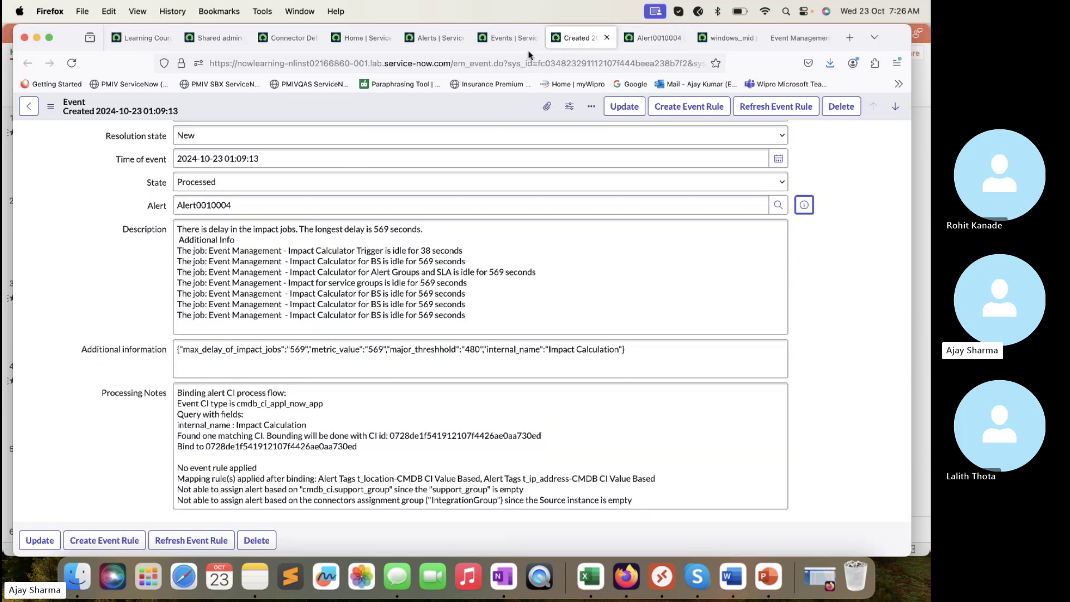
pyautogui.click(211, 185)
pyautogui.click(219, 140)
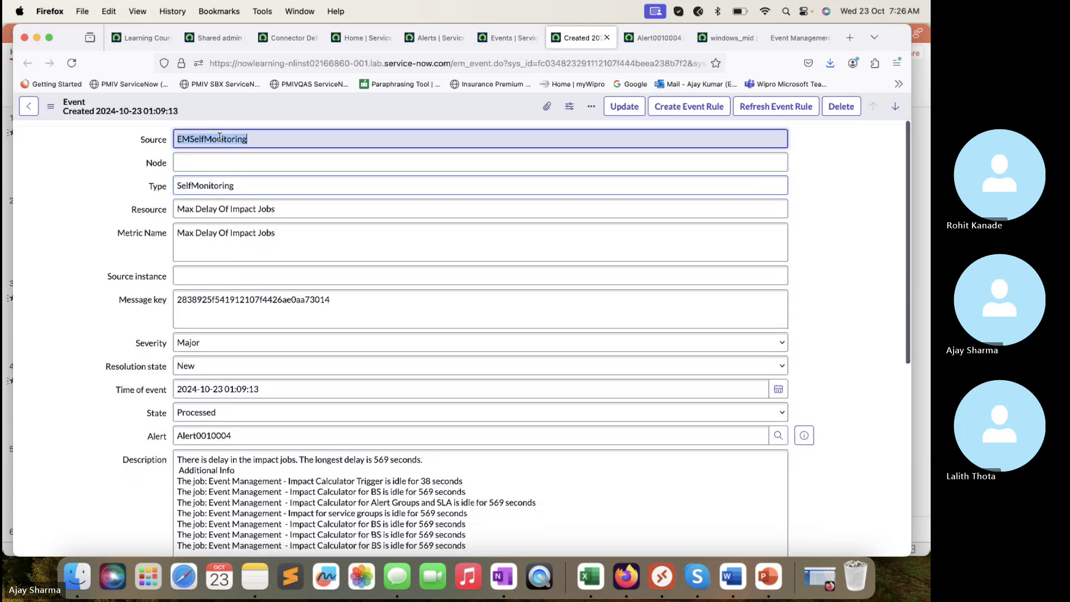
pyautogui.click(653, 37)
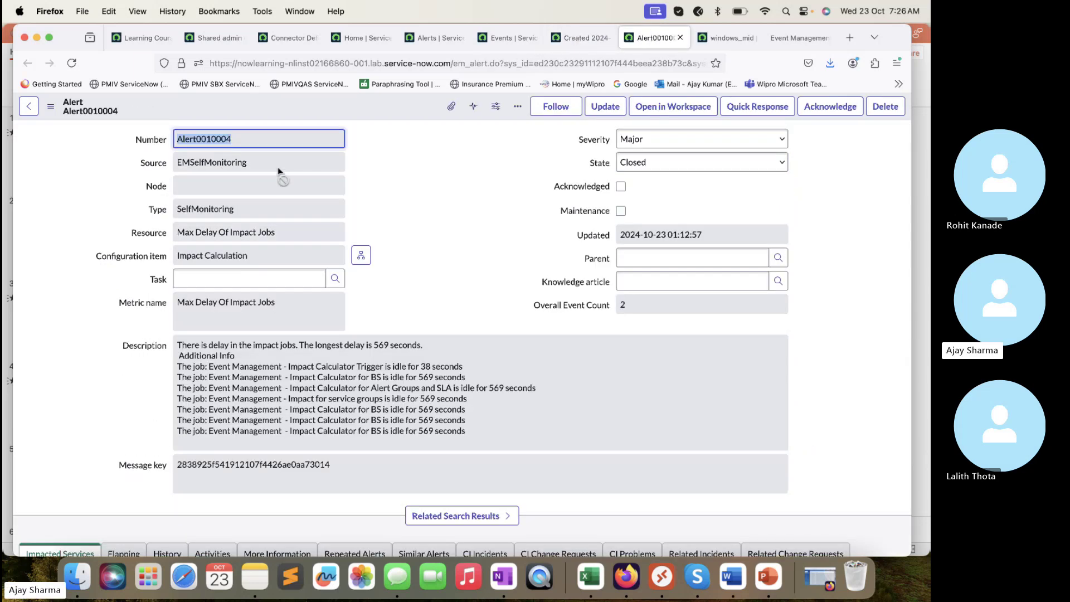
pyautogui.moveTo(277, 167); pyautogui.dragTo(170, 165)
pyautogui.click(193, 186)
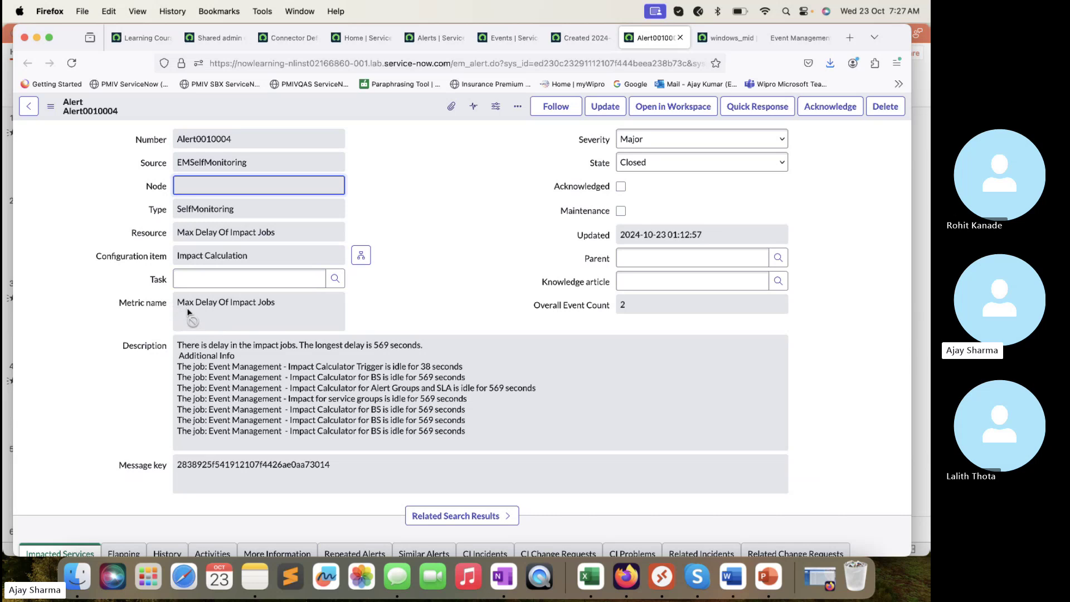
# - Compare the Severity of the alert with that of its event and view the alert's available severity options
pyautogui.scroll(-3, 270, 302)
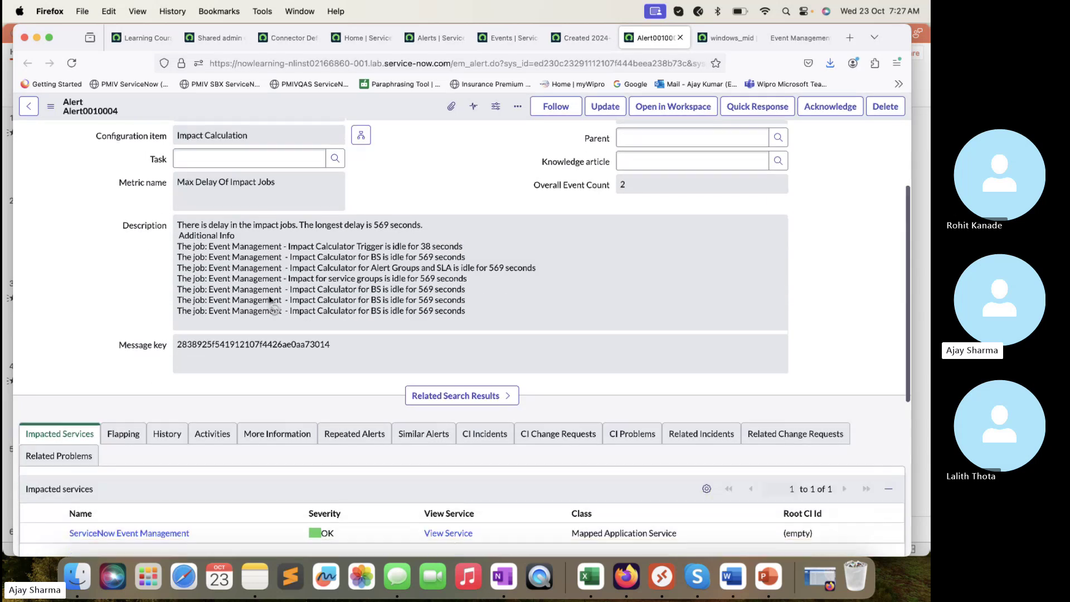
pyautogui.scroll(2, 247, 202)
pyautogui.scroll(2, 252, 280)
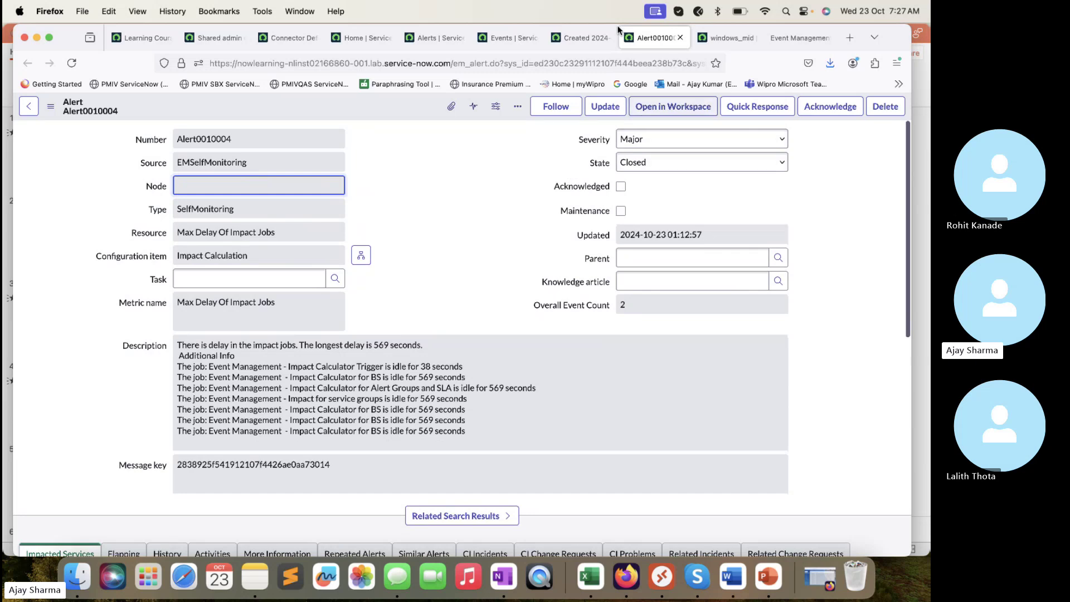
pyautogui.click(583, 37)
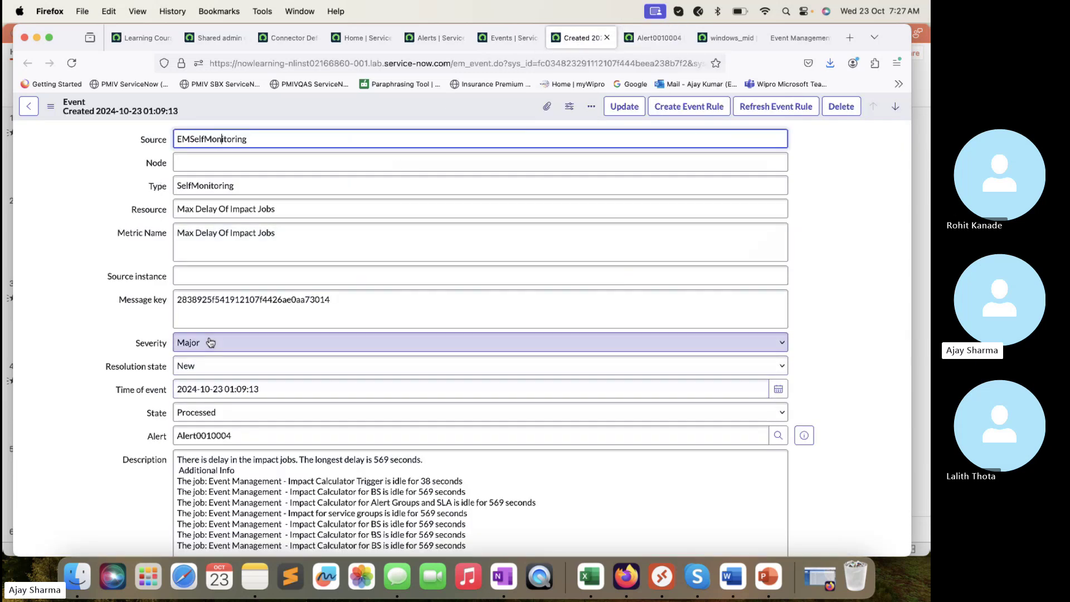
pyautogui.click(655, 38)
pyautogui.click(631, 139)
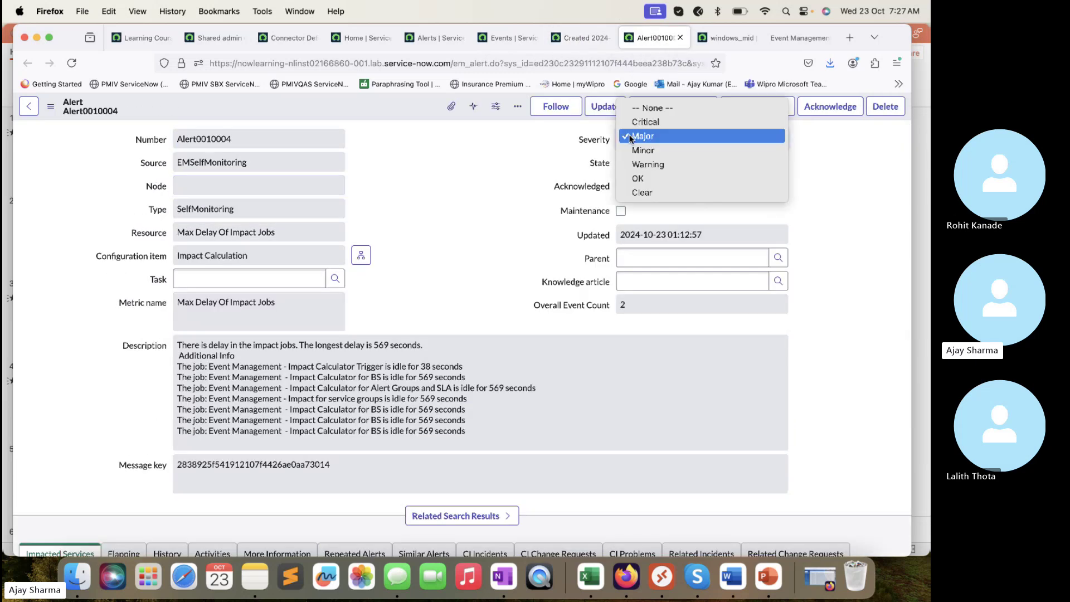
pyautogui.click(569, 158)
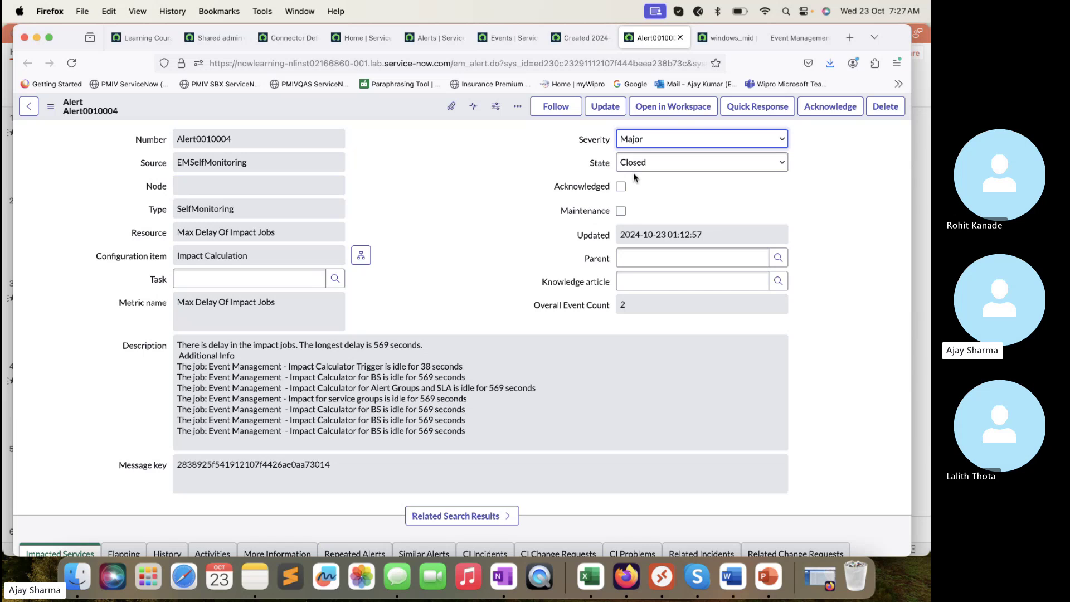
pyautogui.click(591, 34)
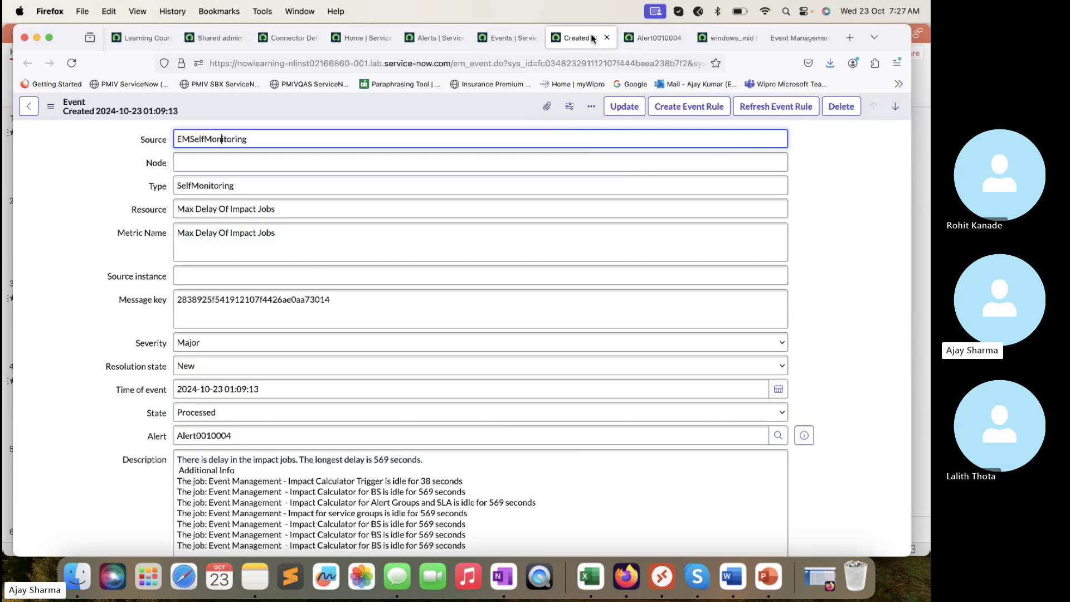
pyautogui.click(642, 39)
# - Review the alert's impacted services and open the service view for ServiceNow Event Management
pyautogui.scroll(-1, 608, 226)
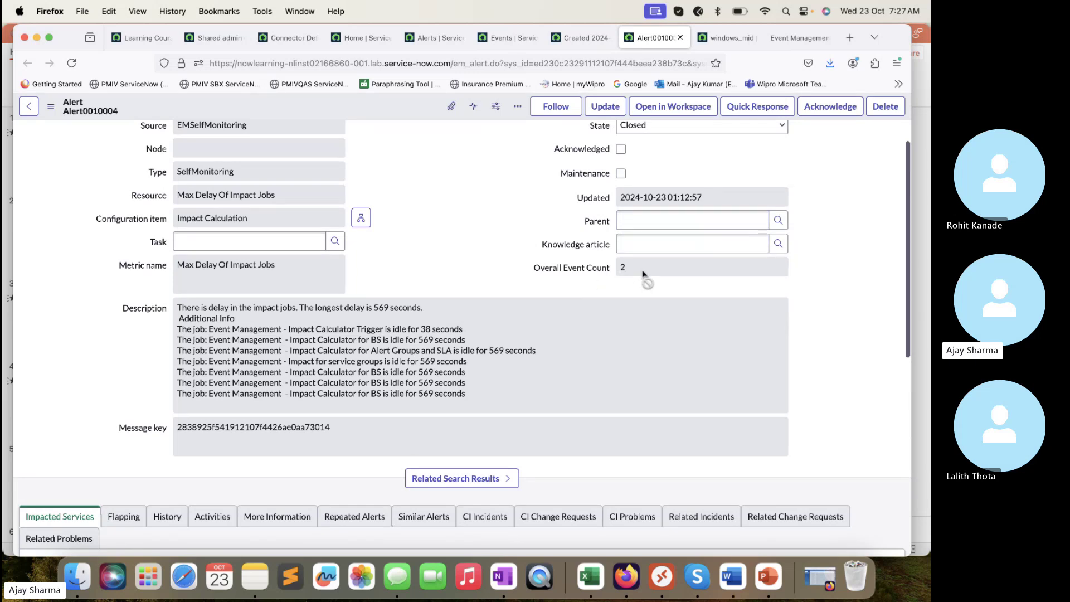
pyautogui.scroll(-5, 486, 297)
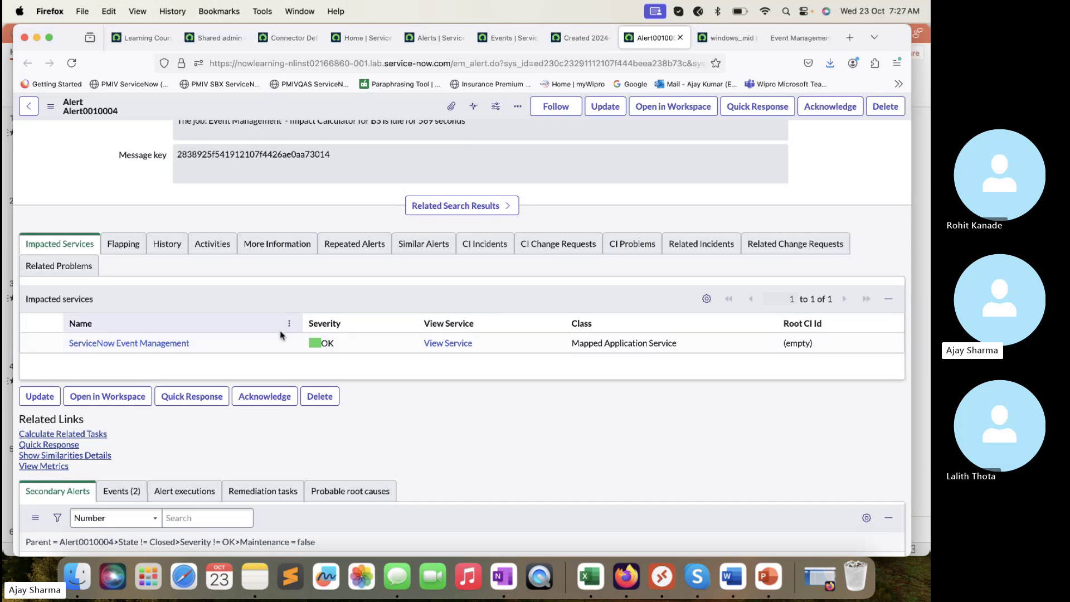
pyautogui.click(454, 344)
pyautogui.rightClick(457, 346)
pyautogui.click(442, 349)
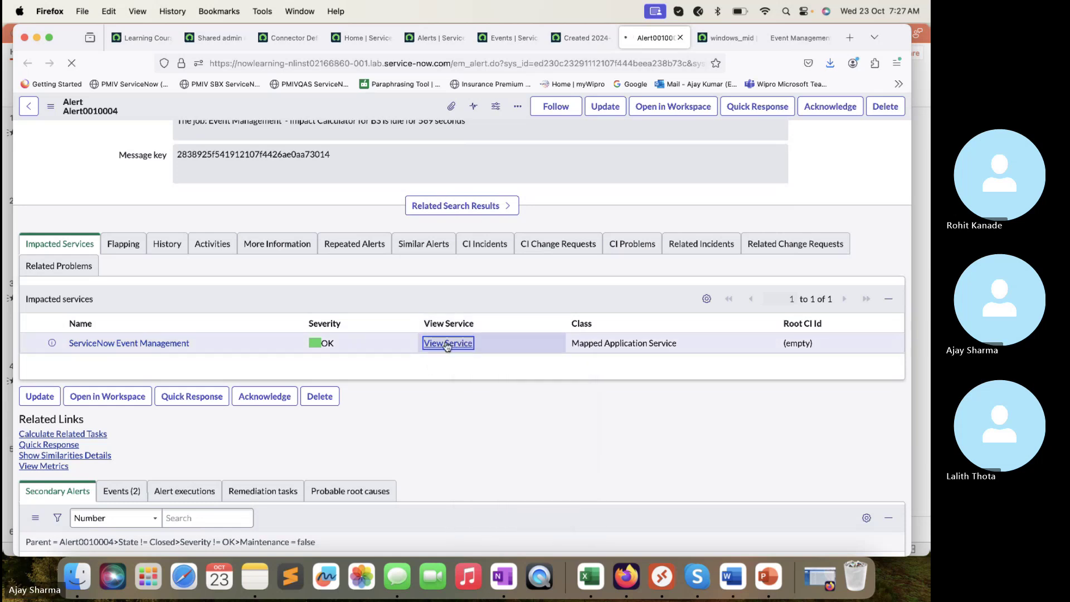
# - Reopen the linked alert record from the event's alert preview in a separate browser tab
pyautogui.click(586, 38)
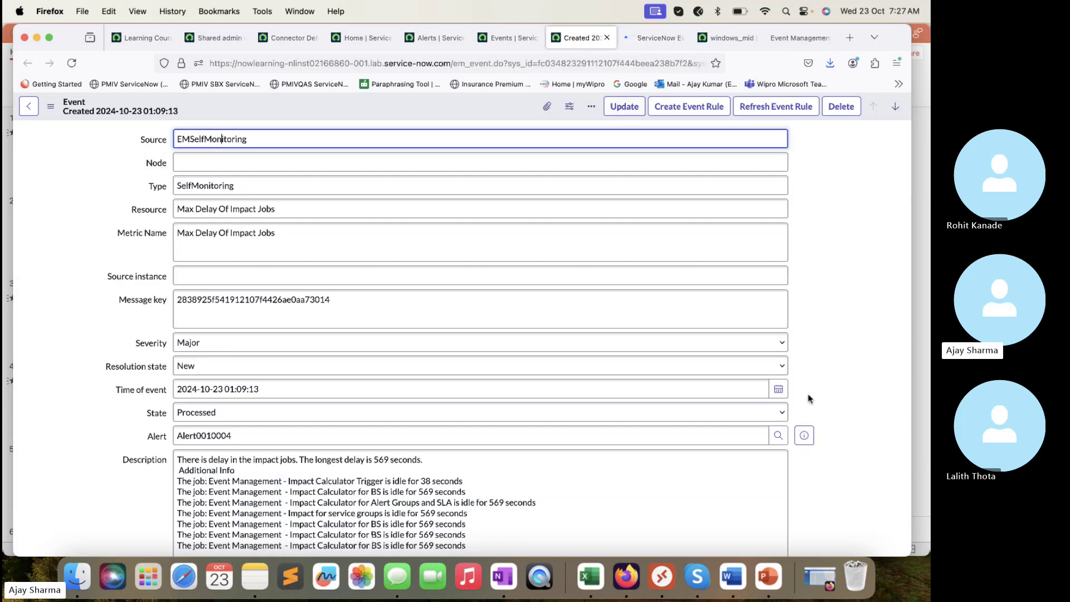
pyautogui.scroll(-1, 810, 398)
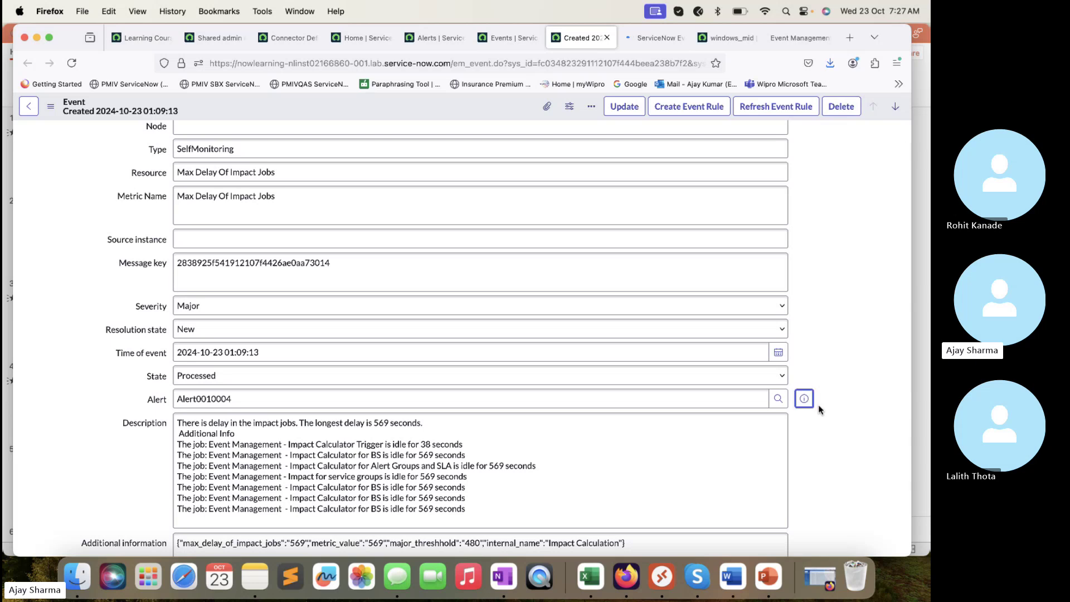
pyautogui.click(806, 399)
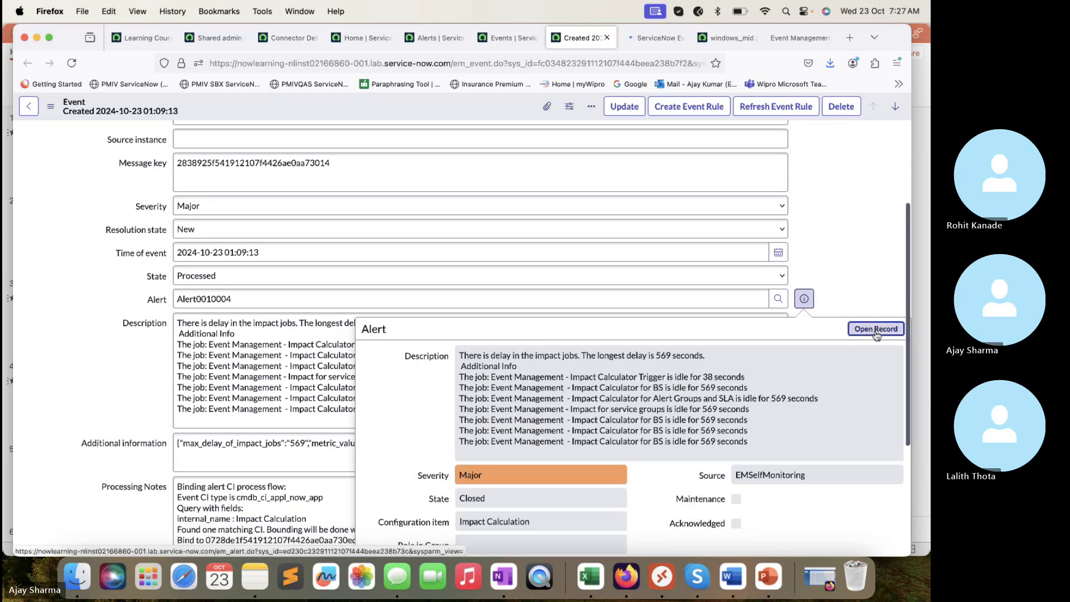
pyautogui.click(608, 40)
pyautogui.click(668, 43)
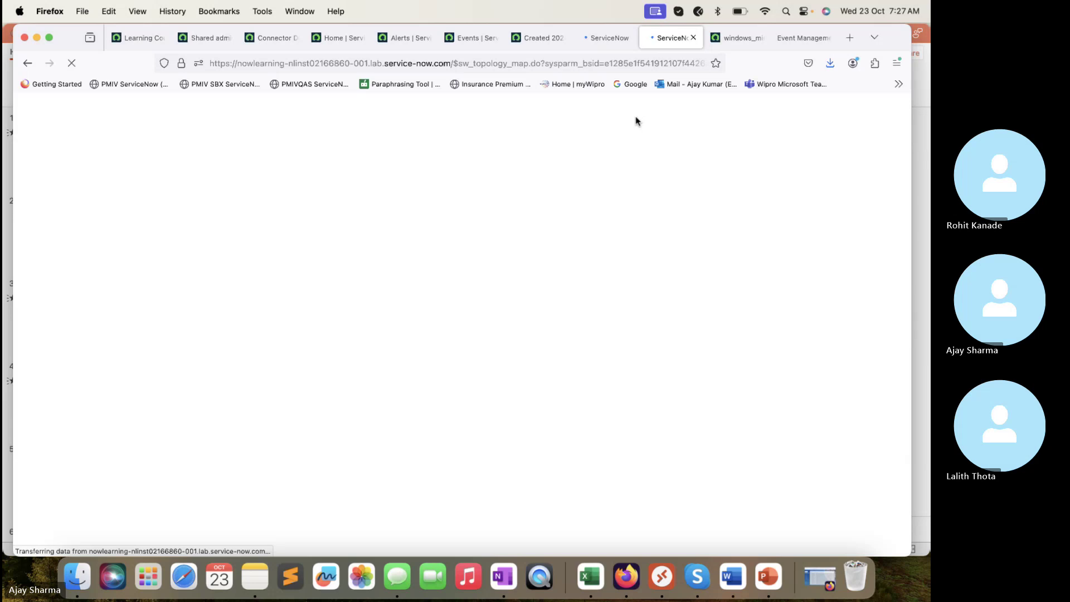
pyautogui.click(793, 460)
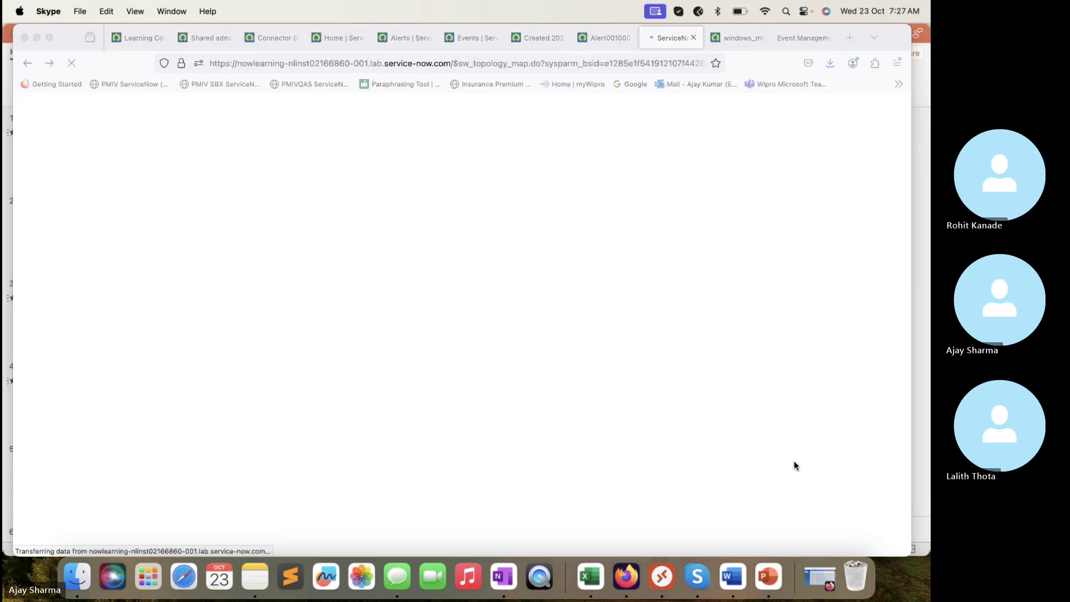
pyautogui.click(605, 40)
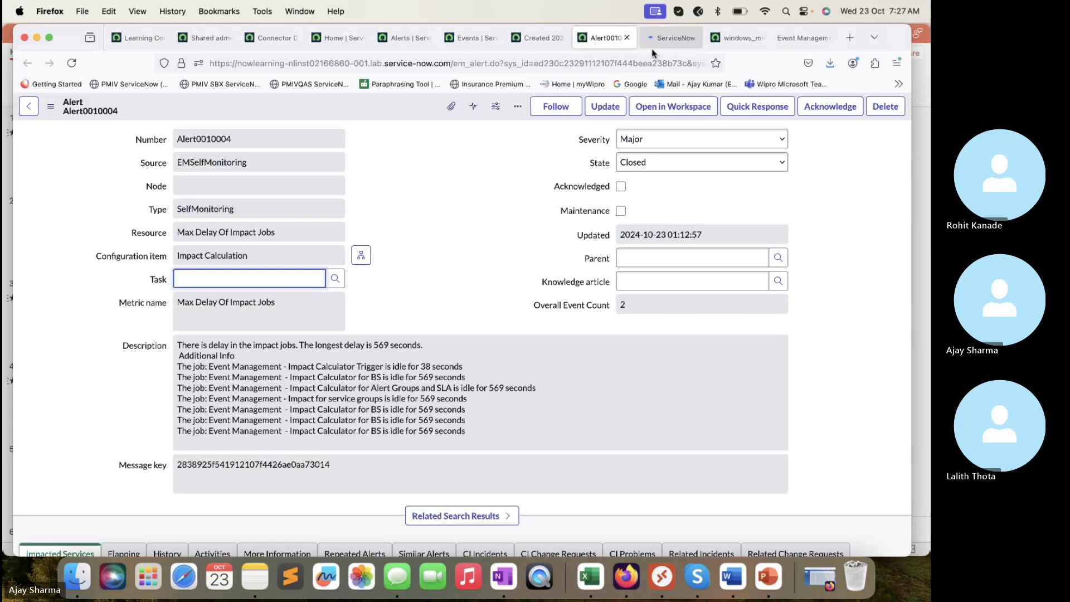
# - List the events related to the alert and examine their severities and event times alongside the alert's main fields
pyautogui.scroll(-10, 539, 406)
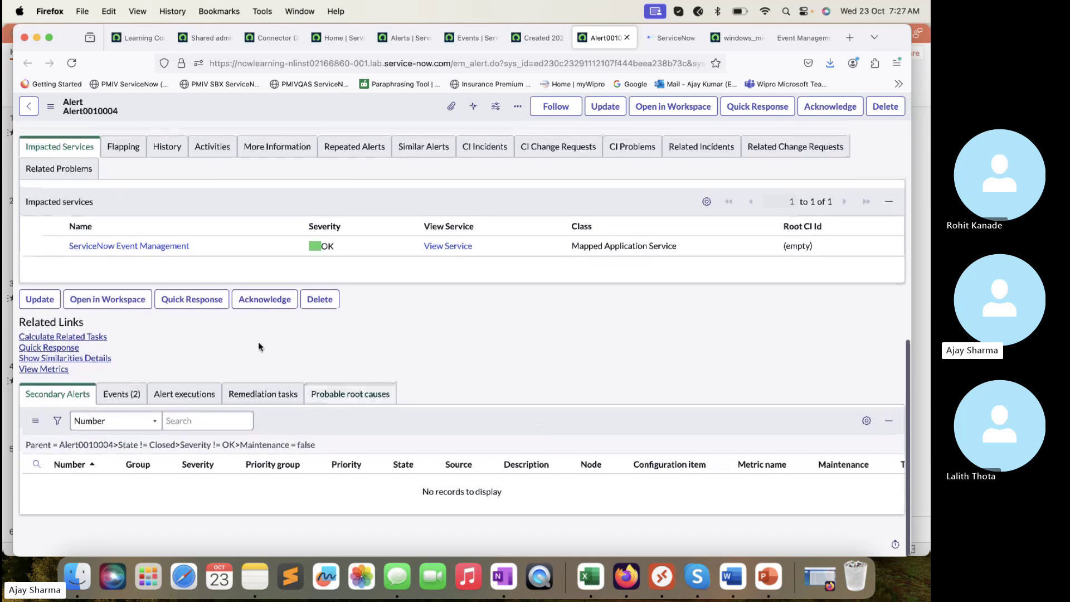
pyautogui.click(122, 394)
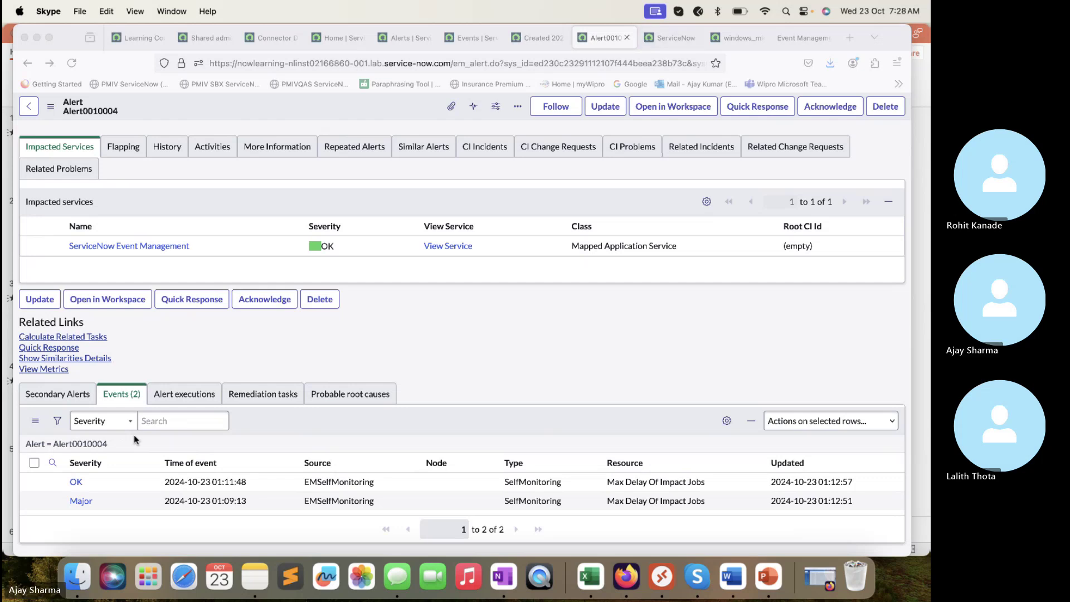
pyautogui.click(98, 498)
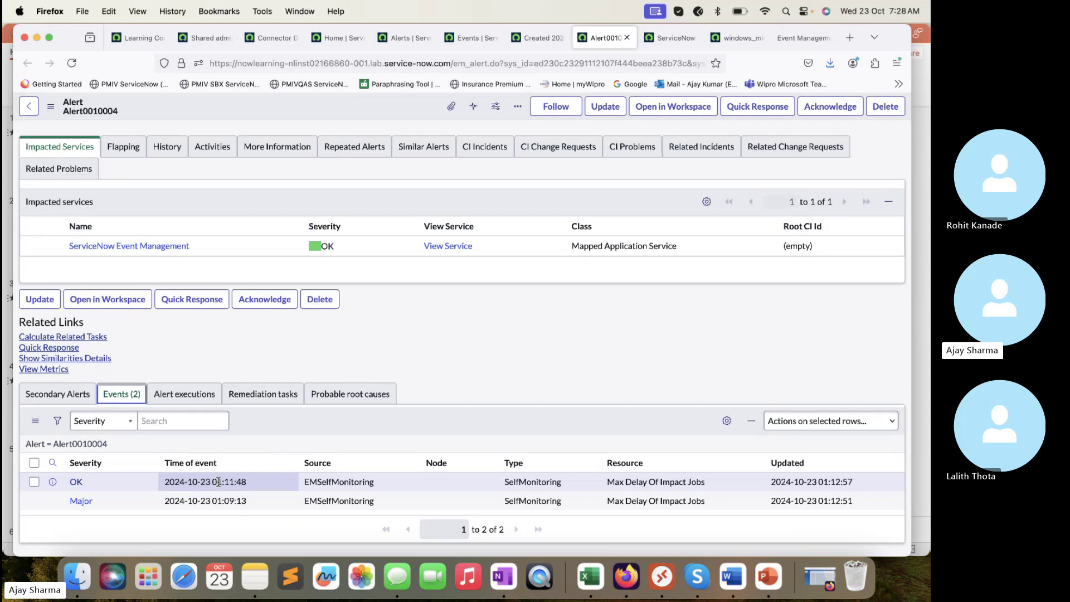
pyautogui.scroll(10, 330, 270)
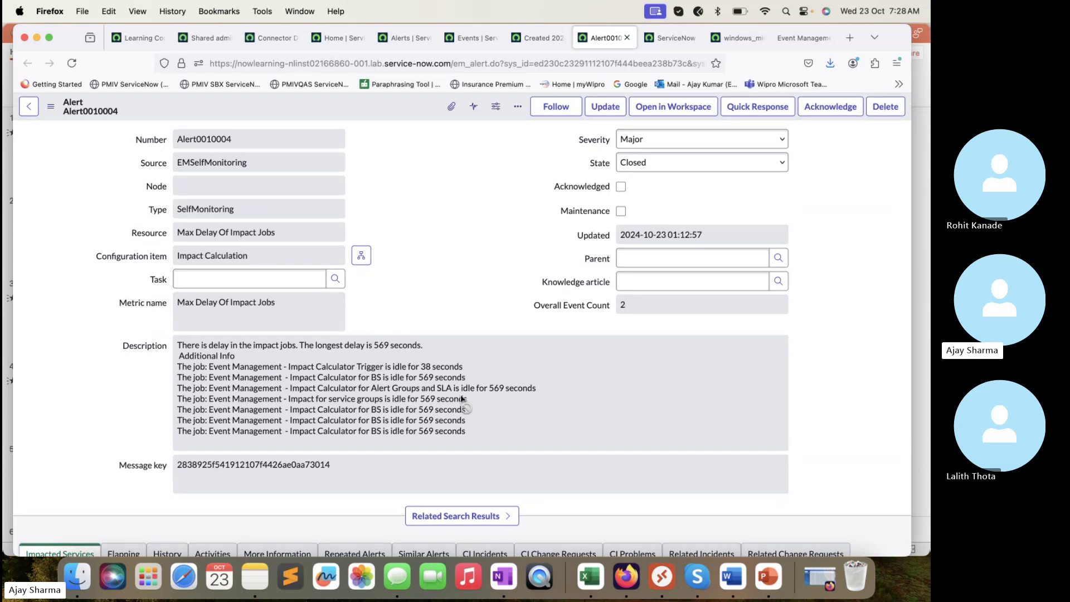
pyautogui.scroll(-15, 462, 398)
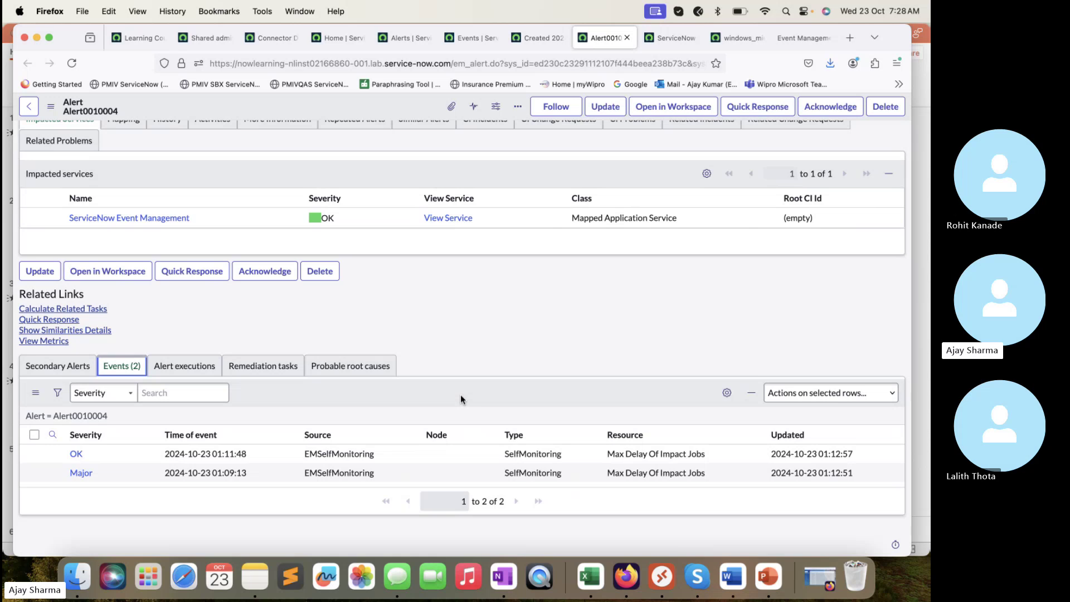
pyautogui.scroll(1, 461, 395)
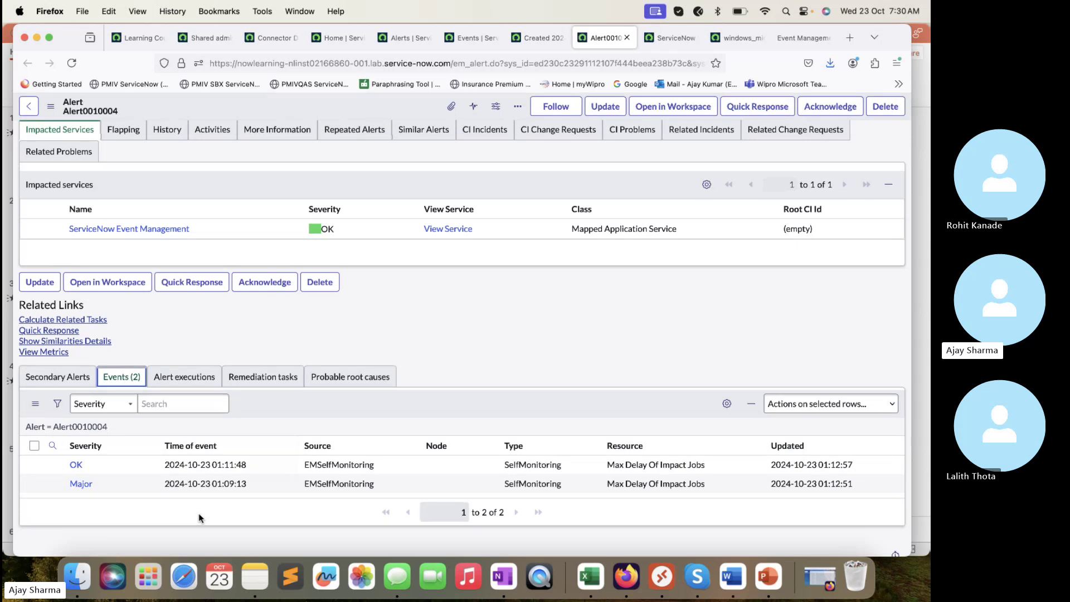
pyautogui.moveTo(259, 487); pyautogui.dragTo(177, 448)
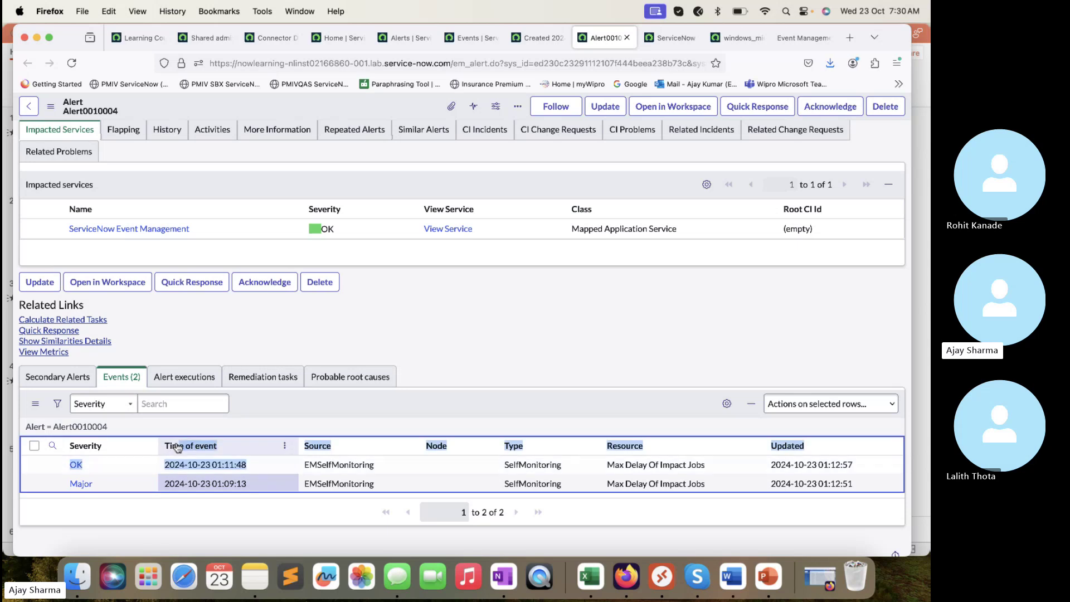
# - Open the alert's OK-severity event in a separate browser tab and review its fields
pyautogui.keyDown('super'); pyautogui.click(79, 466); pyautogui.keyUp('super')
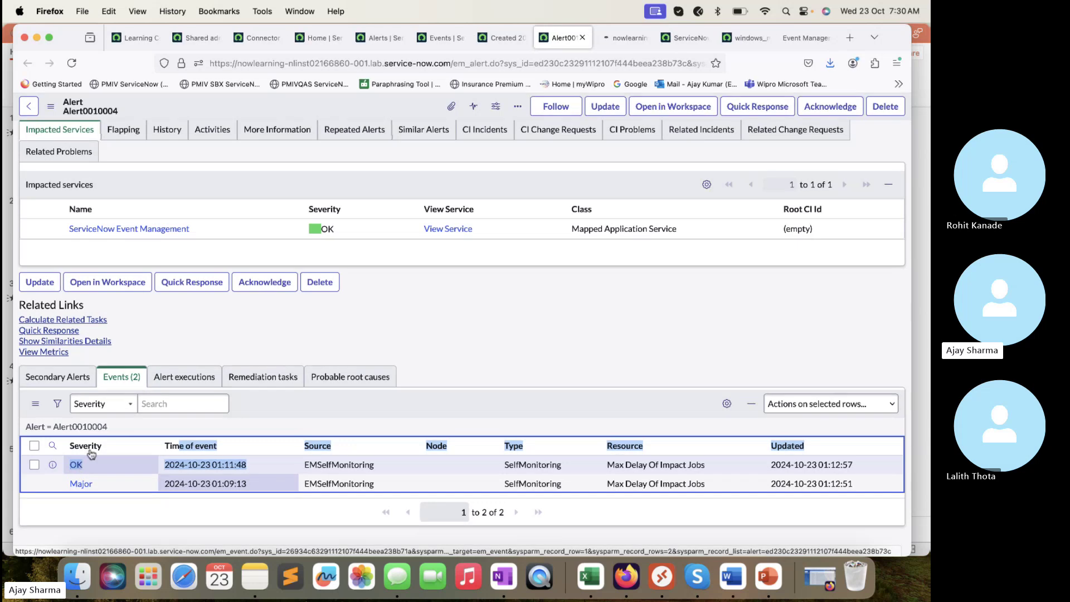
pyautogui.click(620, 39)
pyautogui.scroll(-3, 504, 187)
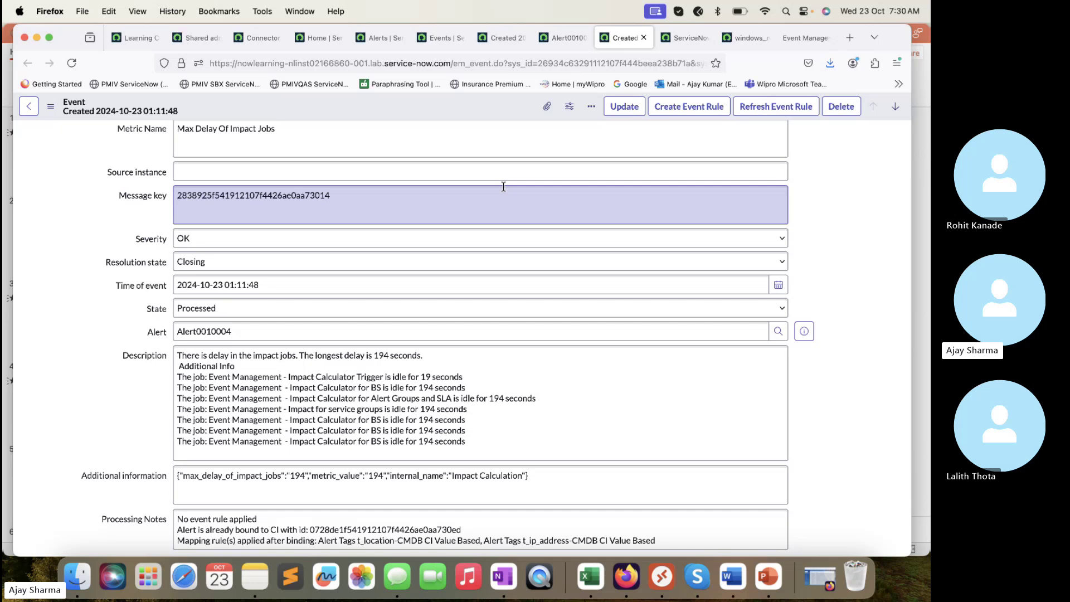
pyautogui.scroll(-3, 503, 187)
pyautogui.scroll(2, 503, 187)
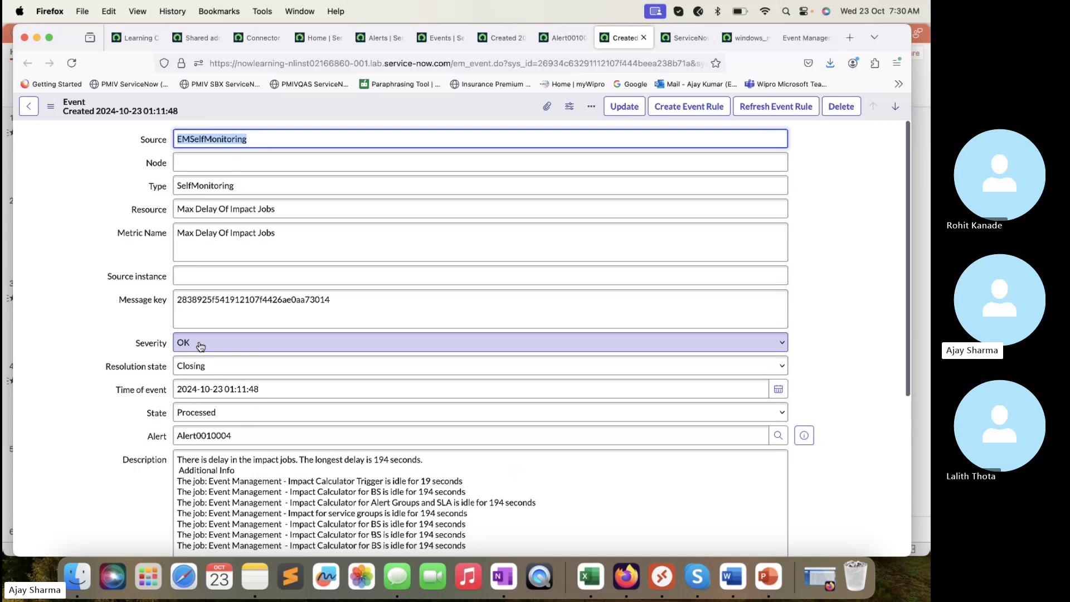
# - View the event's available Resolution state options and check which alert the event is linked to
pyautogui.click(205, 373)
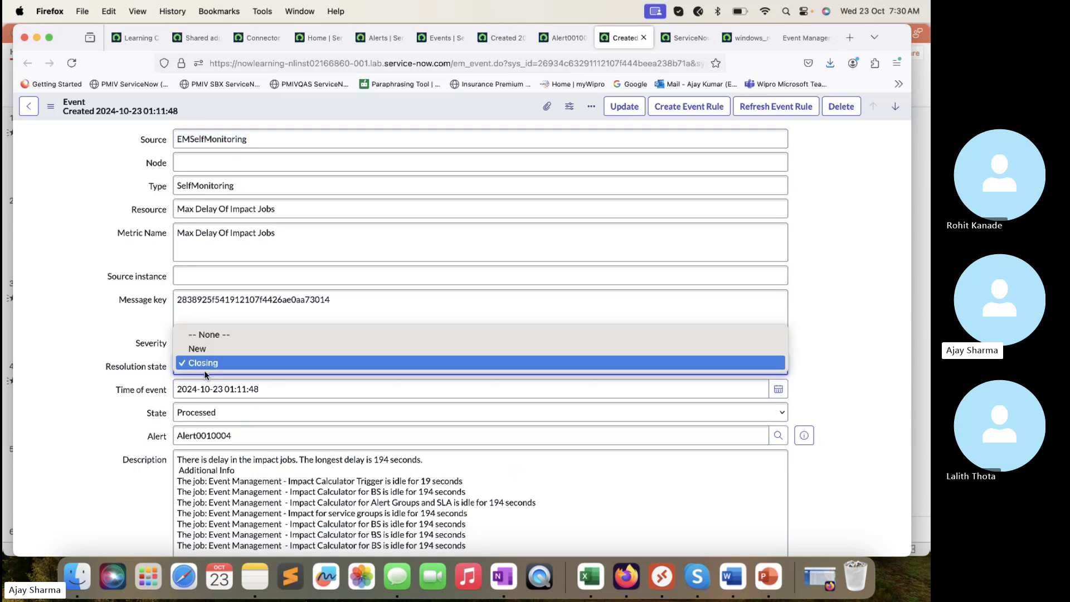
pyautogui.click(84, 399)
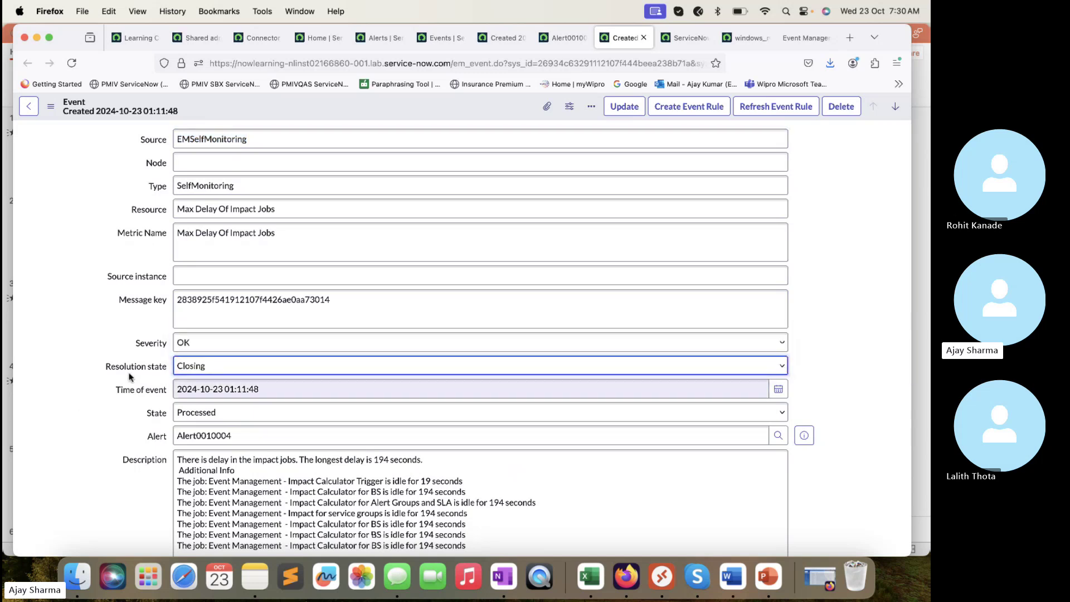
pyautogui.scroll(-3, 238, 284)
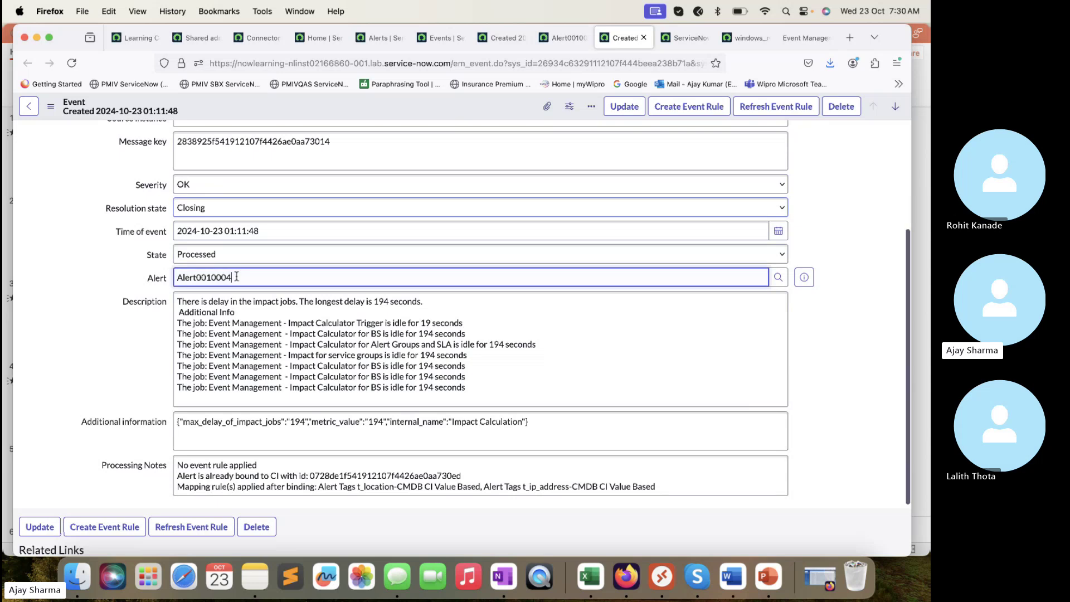
pyautogui.moveTo(238, 285); pyautogui.dragTo(153, 281)
# - Compare the Message key of the OK-severity event with the Message key on the linked alert
pyautogui.scroll(3, 153, 281)
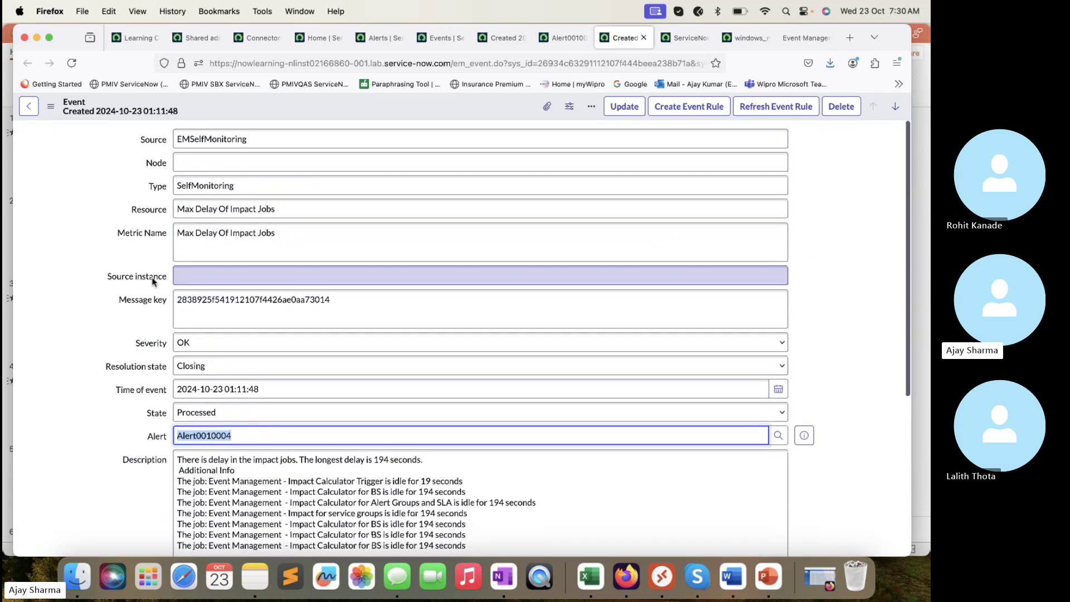
pyautogui.moveTo(357, 300); pyautogui.dragTo(200, 300)
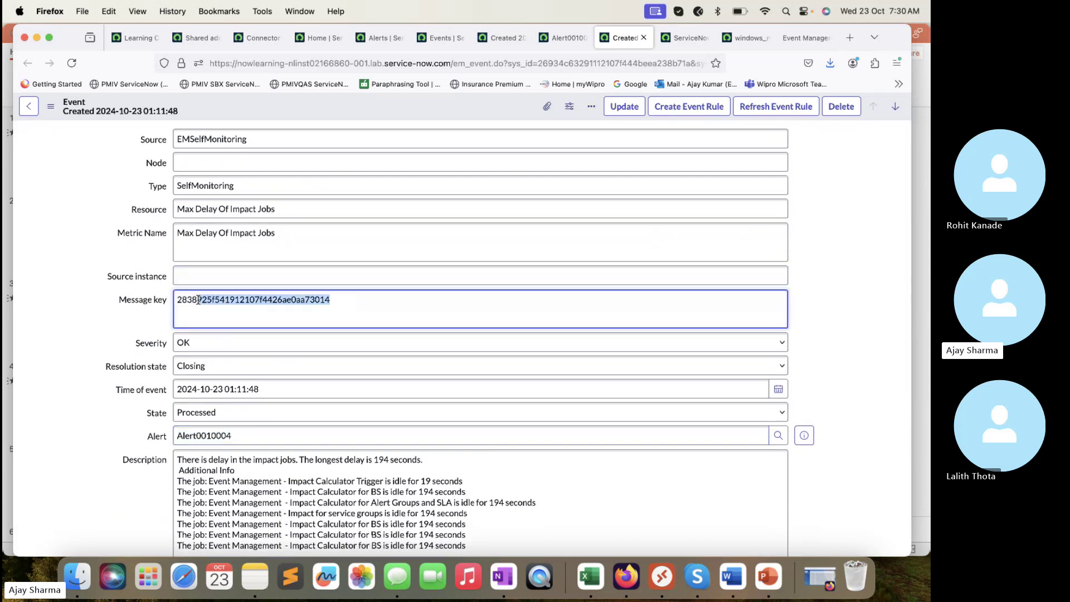
pyautogui.click(199, 299)
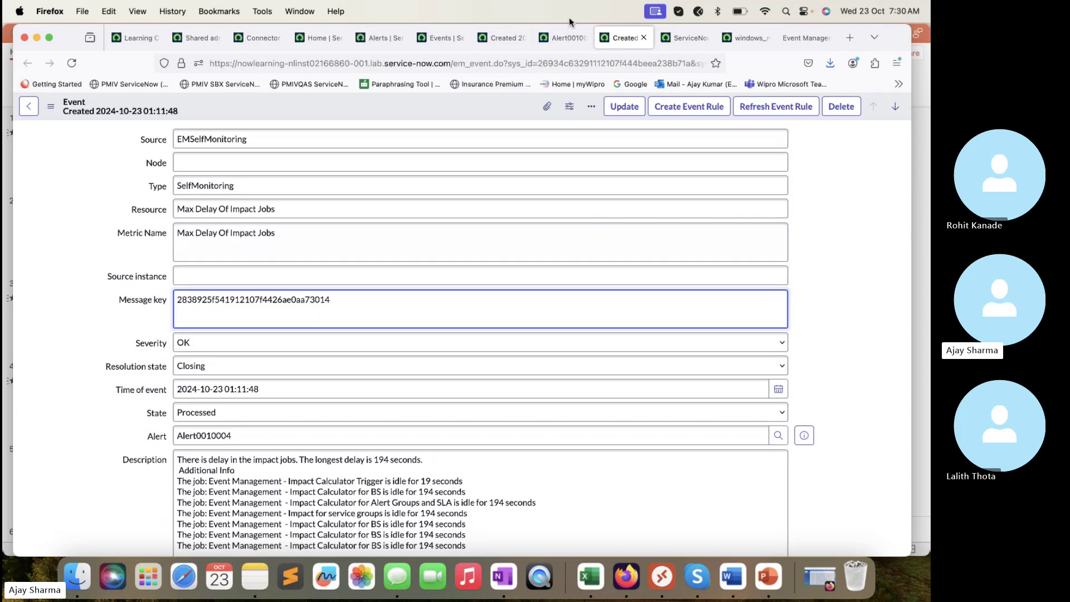
pyautogui.click(565, 38)
pyautogui.scroll(10, 473, 300)
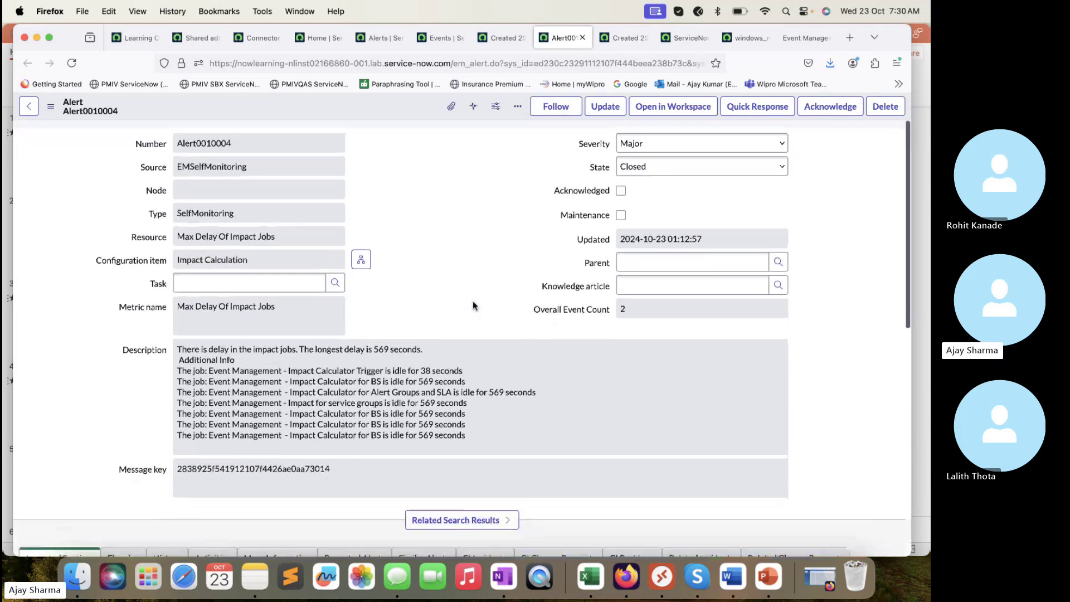
pyautogui.scroll(-3, 472, 300)
pyautogui.moveTo(332, 360); pyautogui.dragTo(289, 357)
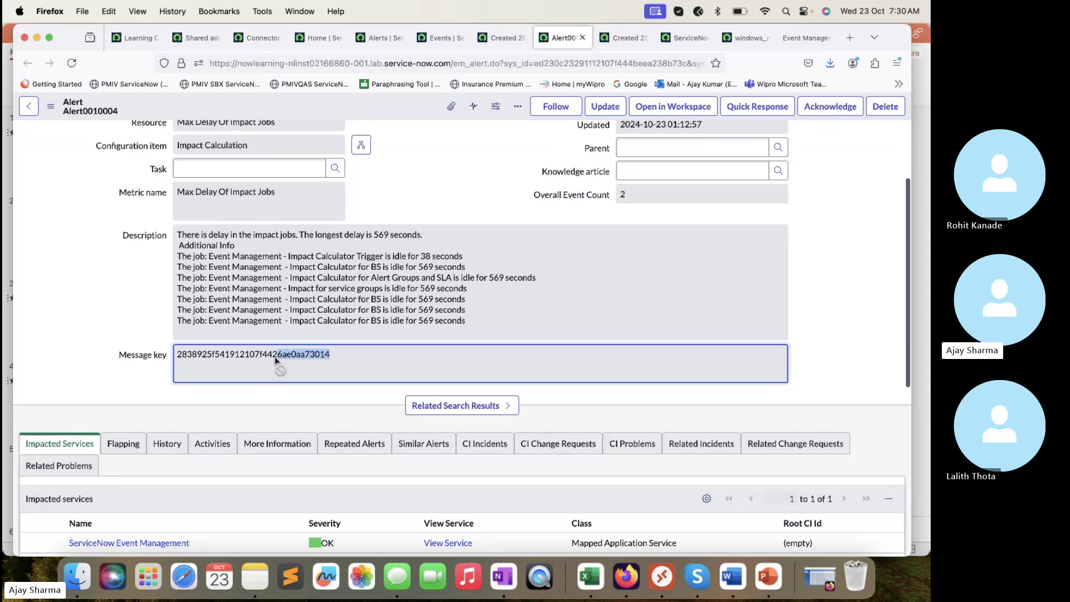
# - Examine the OK-severity event's Description, Additional information, Processing Notes and related links
pyautogui.click(623, 45)
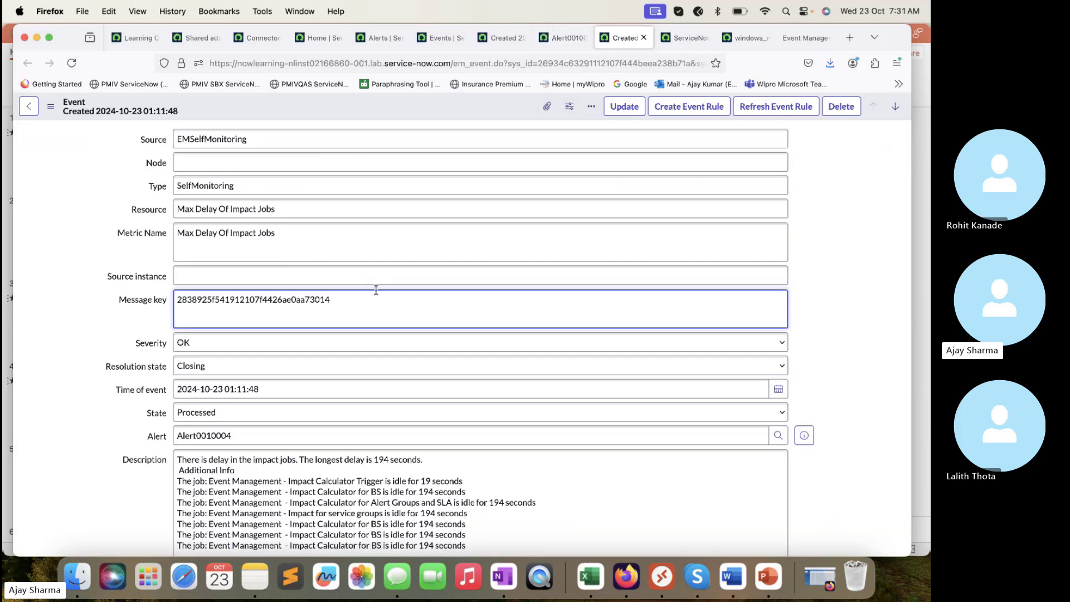
pyautogui.scroll(-5, 376, 290)
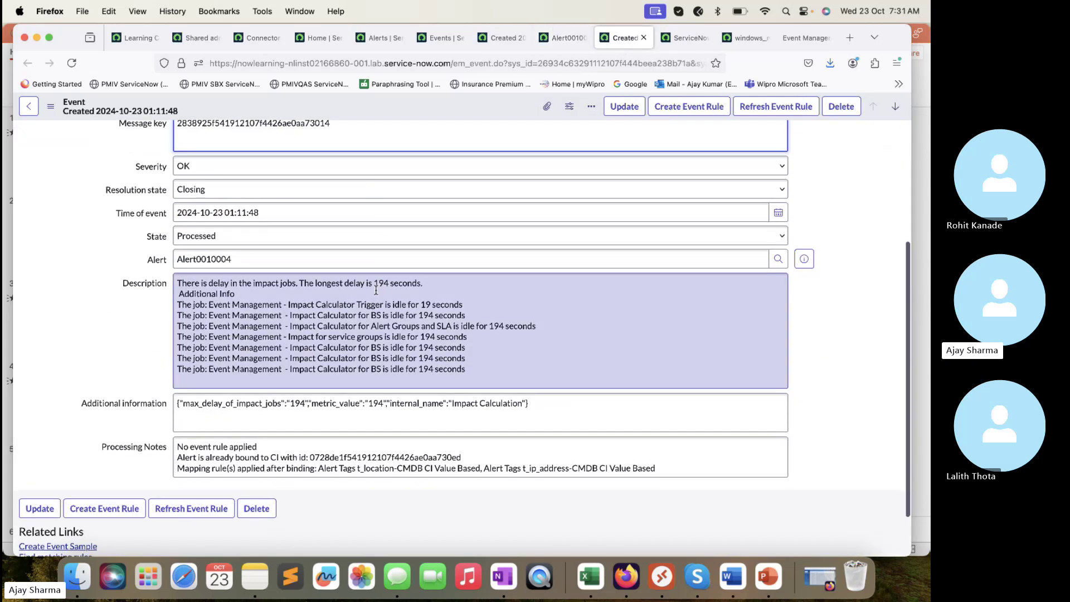
pyautogui.scroll(-1, 376, 290)
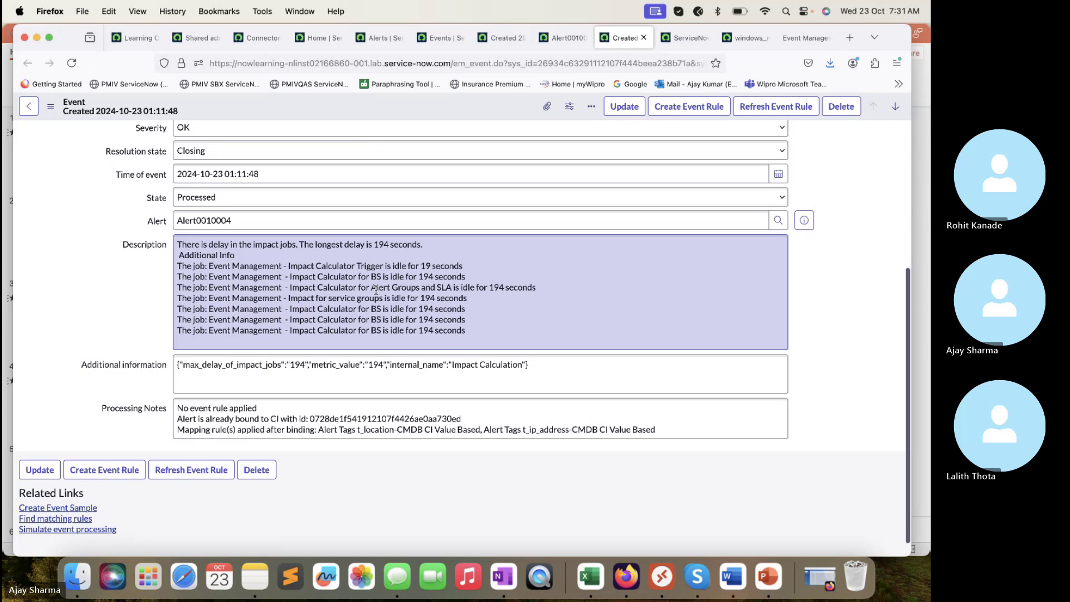
pyautogui.scroll(-1, 375, 290)
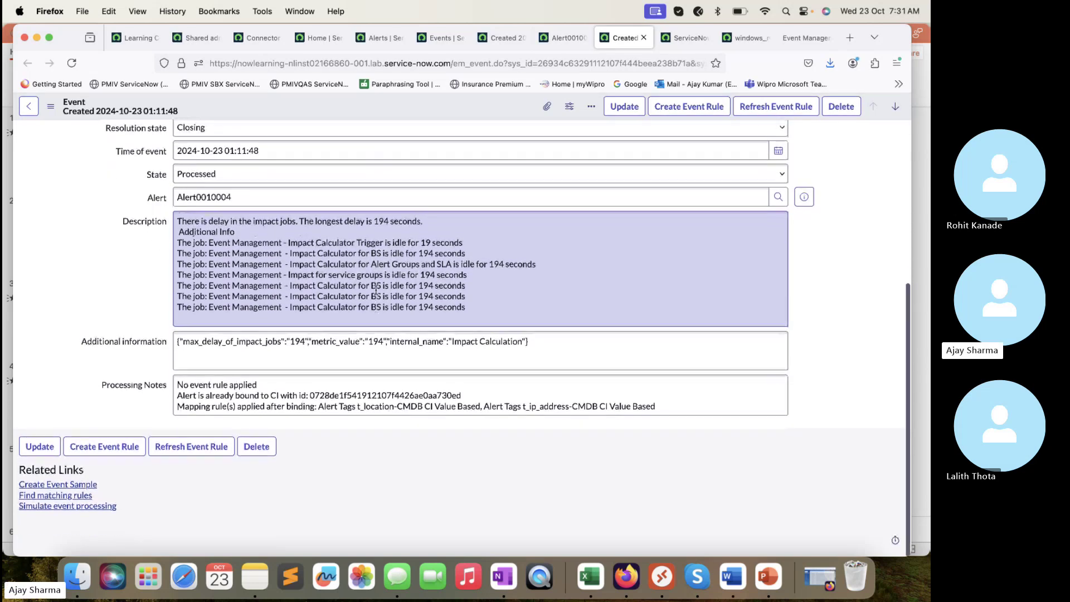
pyautogui.scroll(6, 376, 290)
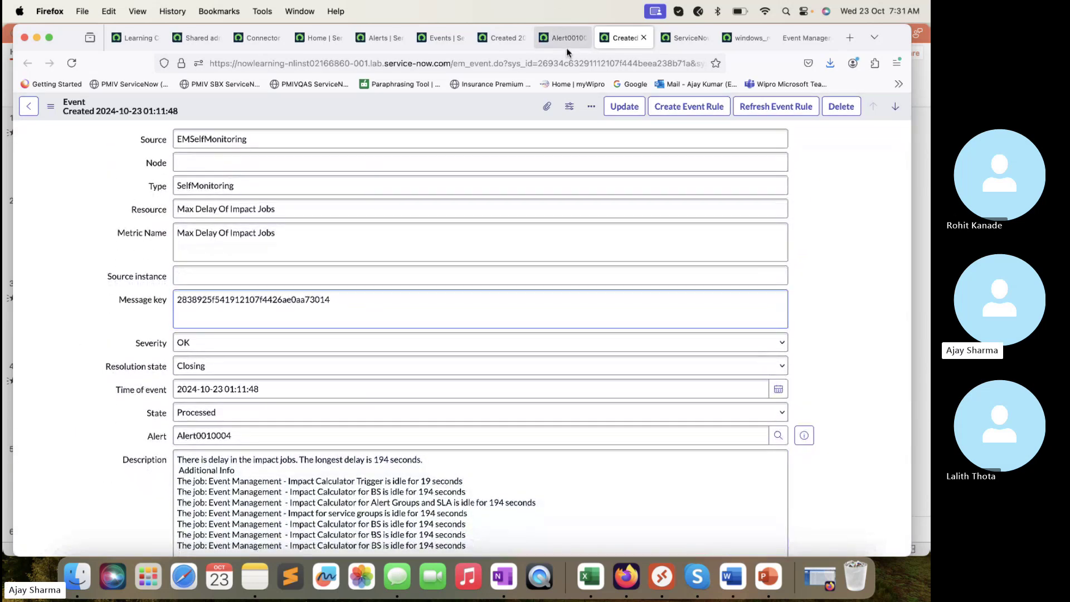
# - Compare the alert with its two source events, the OK-severity one and the Major-severity one
pyautogui.click(566, 38)
pyautogui.click(627, 37)
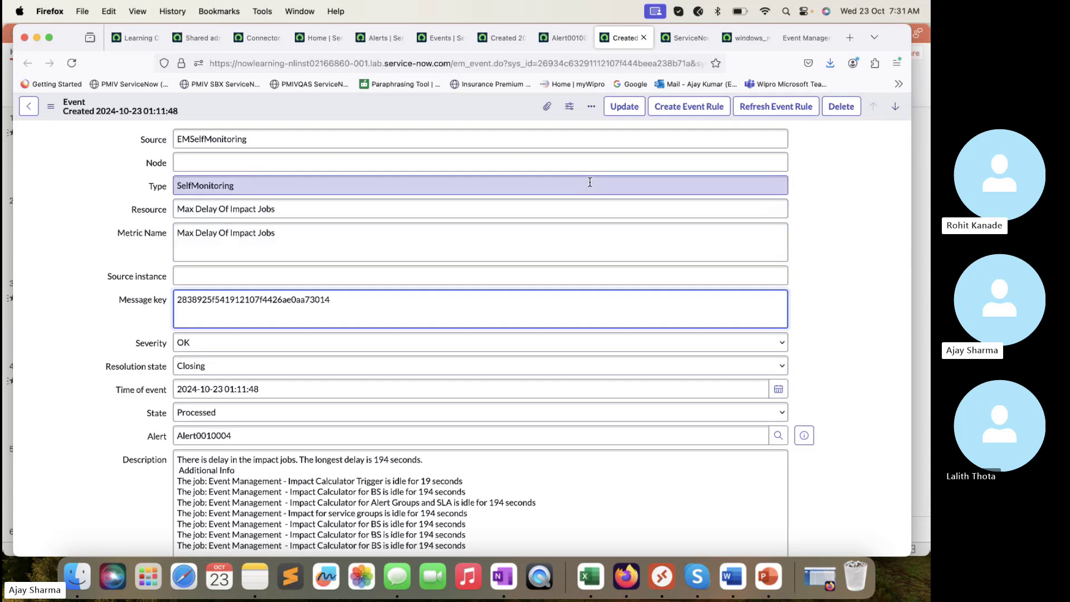
pyautogui.click(574, 38)
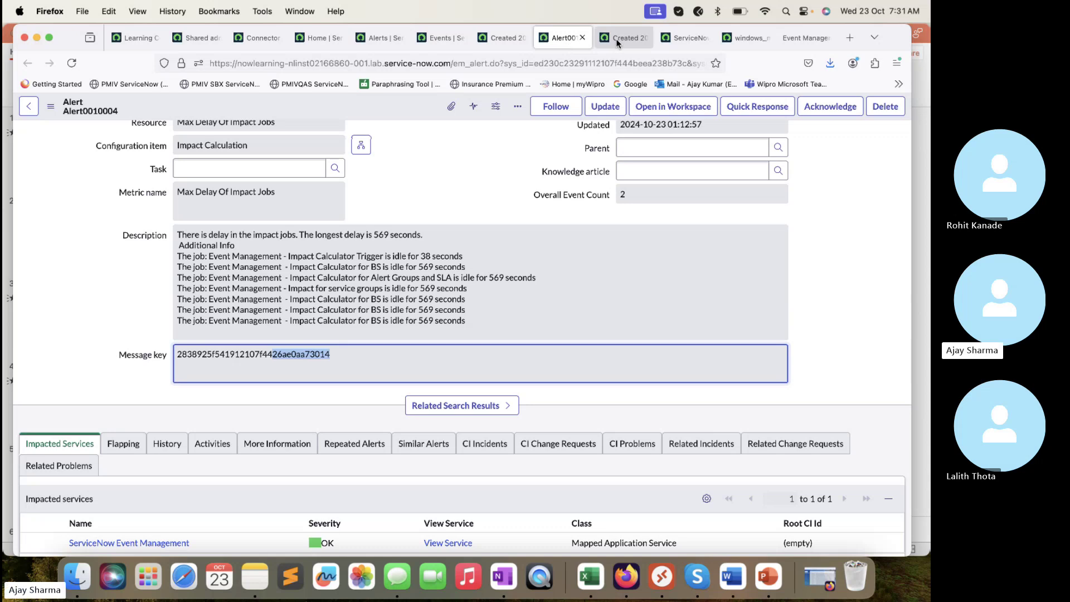
pyautogui.click(617, 38)
pyautogui.click(557, 43)
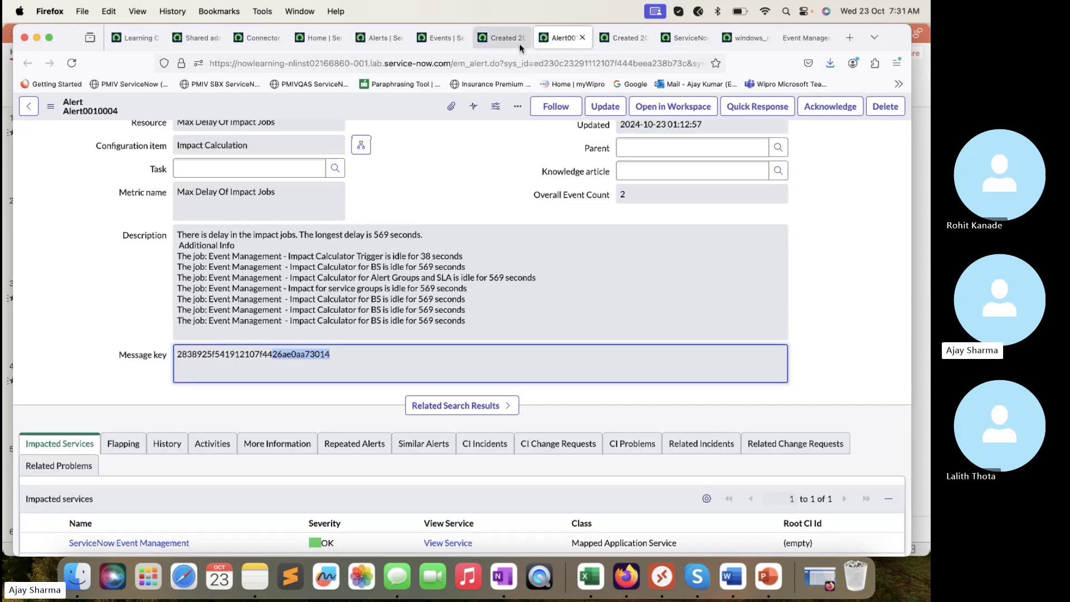
pyautogui.click(520, 44)
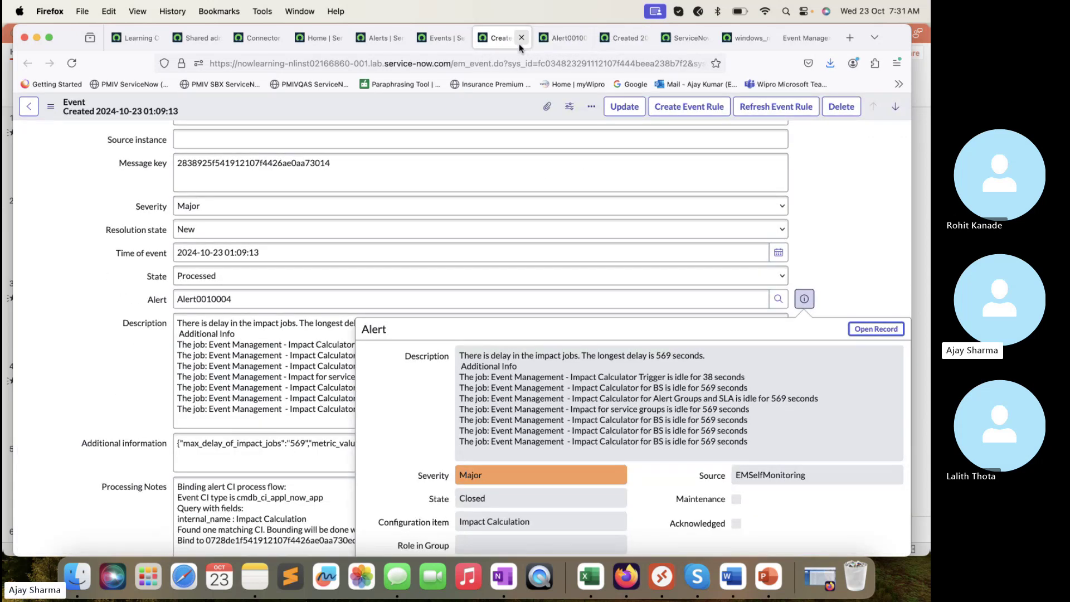
pyautogui.scroll(5, 458, 184)
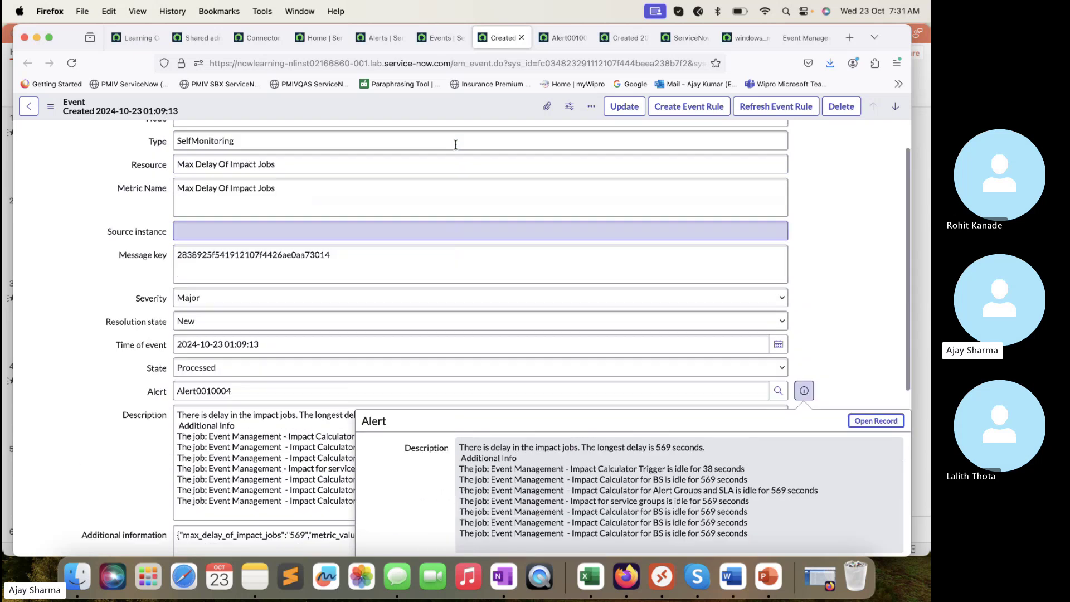
# - Return to the alert and examine its main fields, Message key, impacted services and related Events list
pyautogui.click(564, 37)
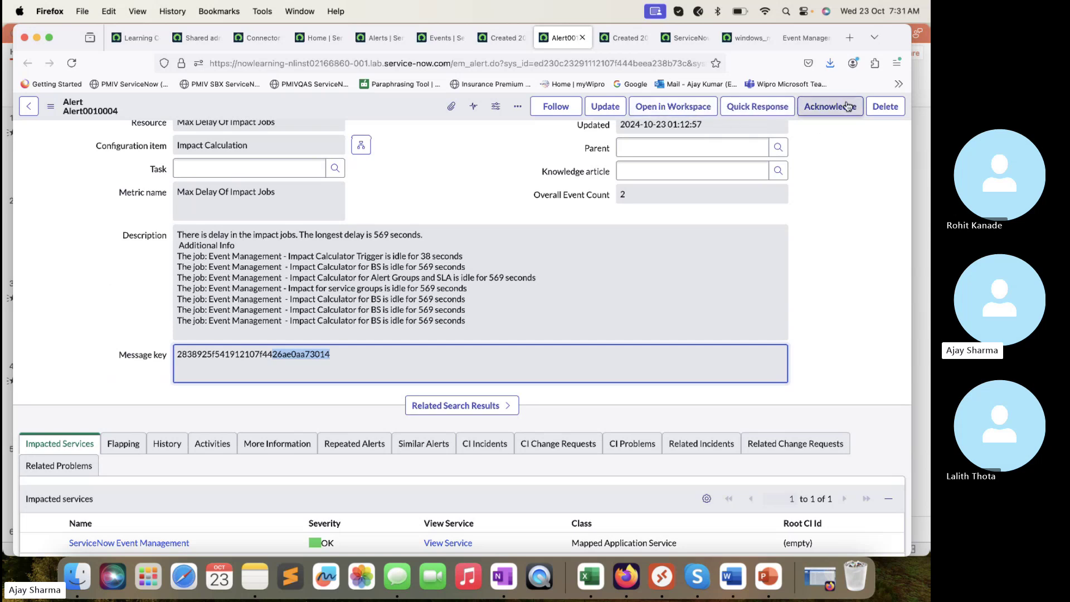
pyautogui.scroll(5, 884, 199)
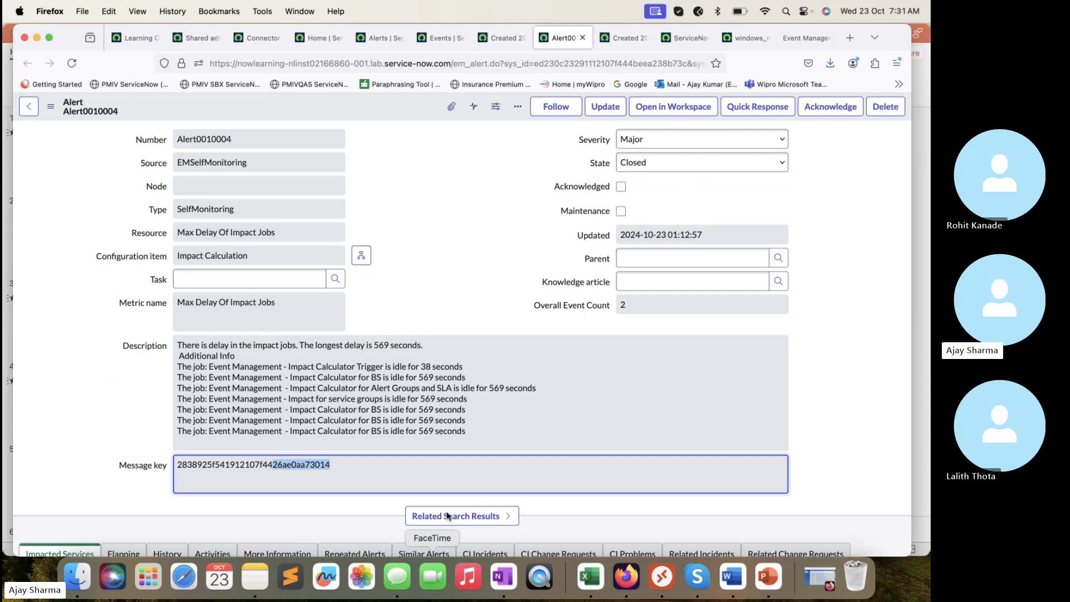
pyautogui.scroll(-6, 467, 387)
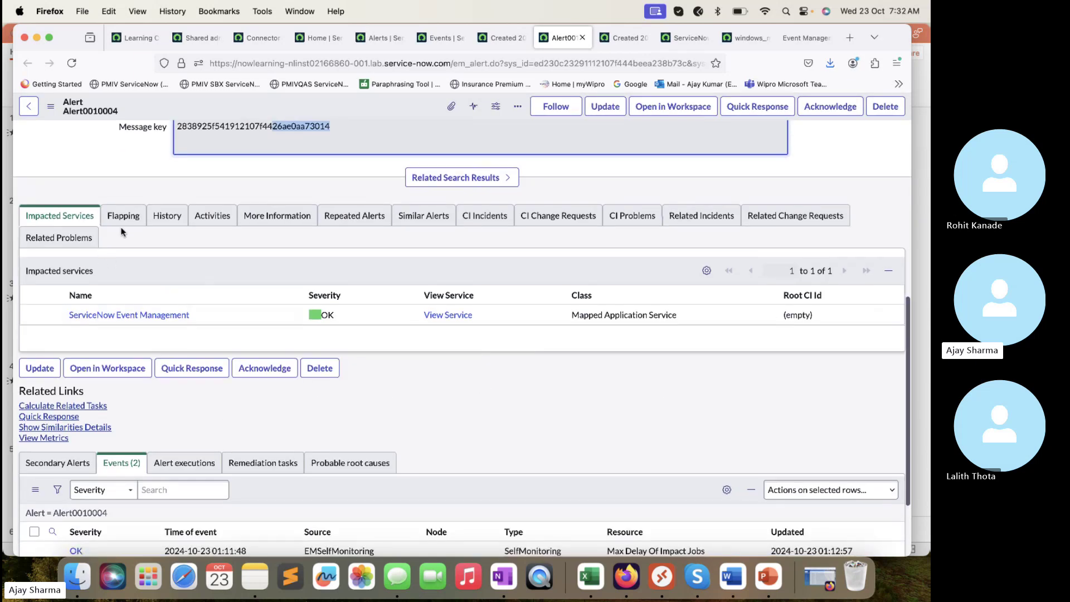
pyautogui.scroll(1, 234, 385)
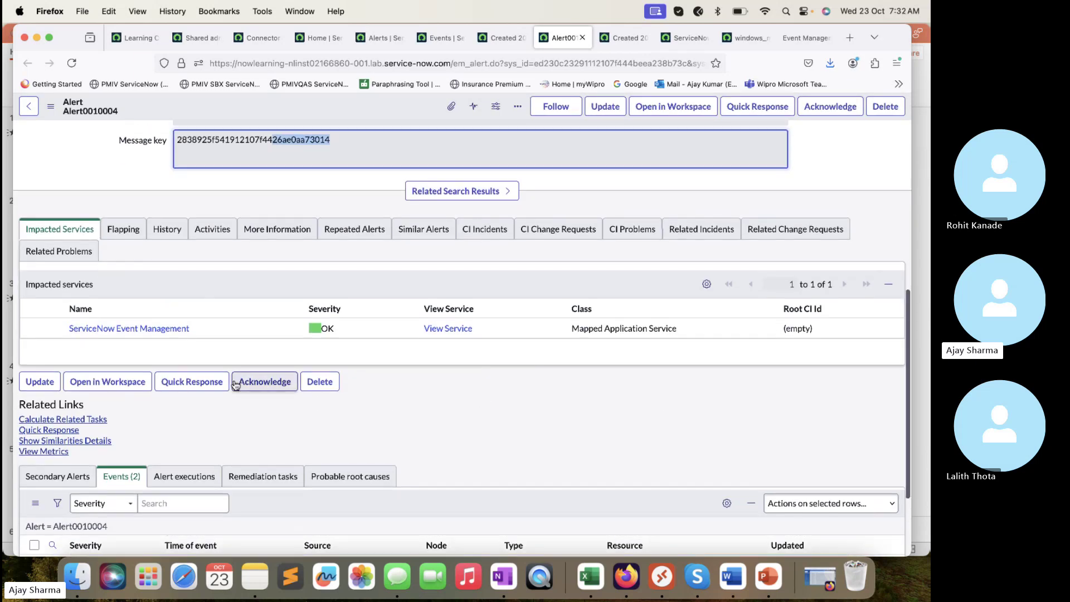
pyautogui.scroll(-3, 234, 385)
pyautogui.scroll(2, 157, 374)
pyautogui.scroll(6, 158, 374)
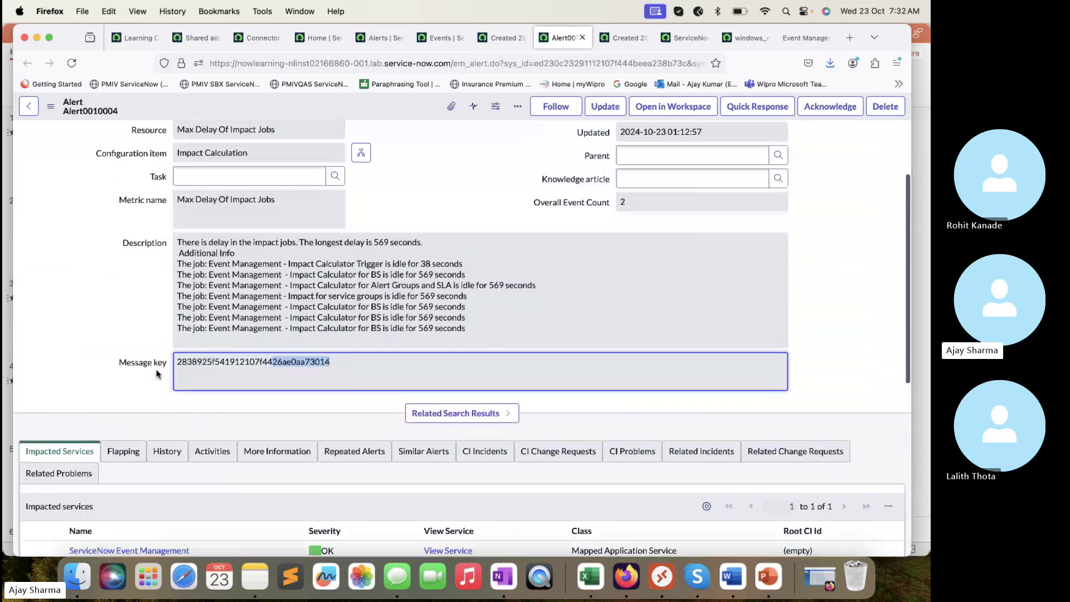
pyautogui.scroll(-8, 169, 382)
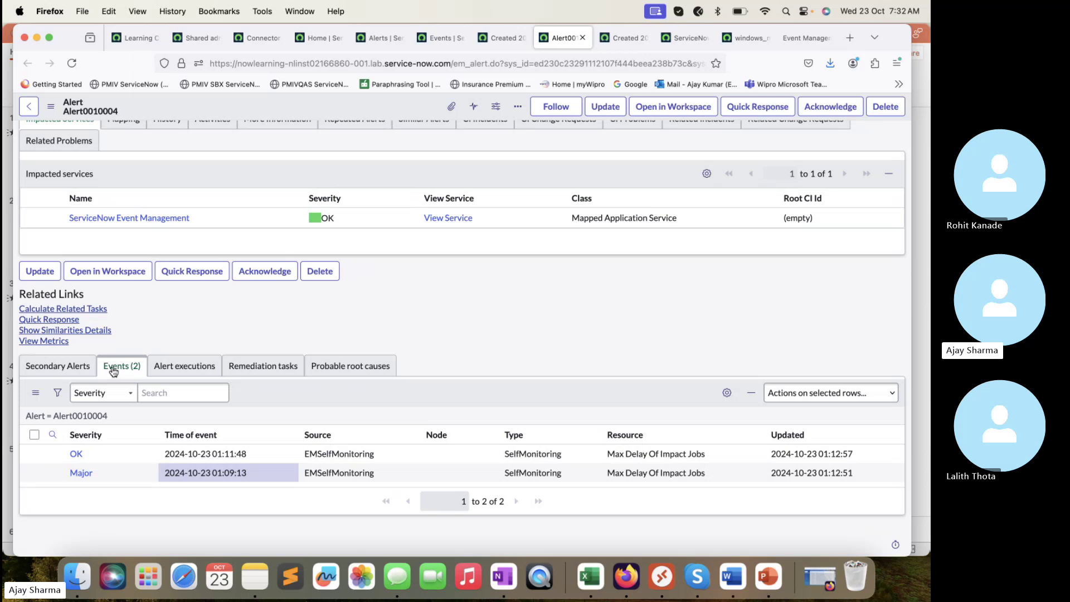
pyautogui.scroll(10, 263, 299)
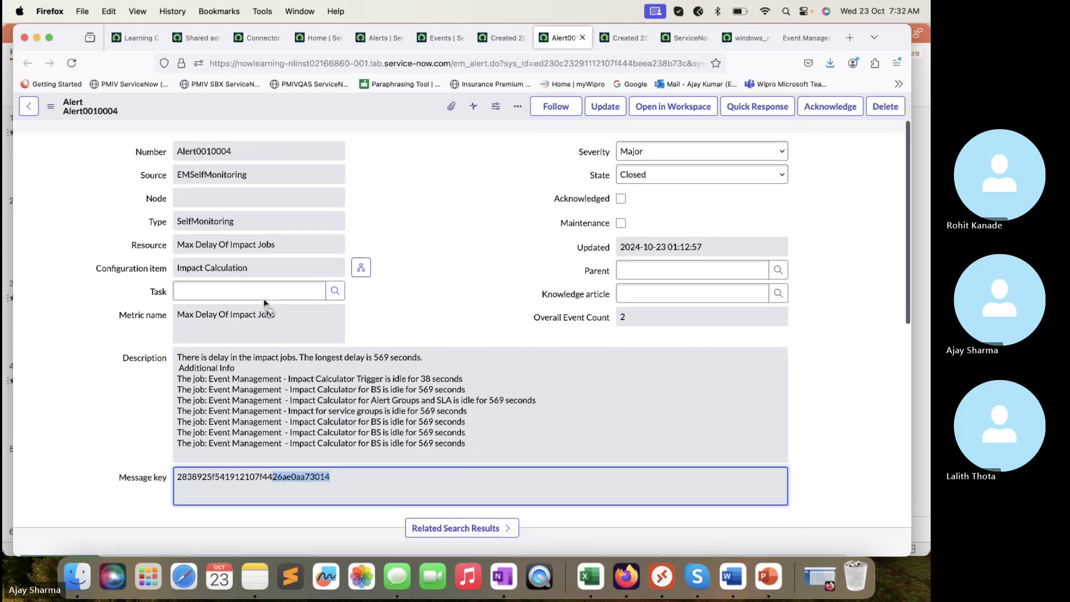
pyautogui.scroll(-2, 265, 304)
pyautogui.scroll(-8, 264, 304)
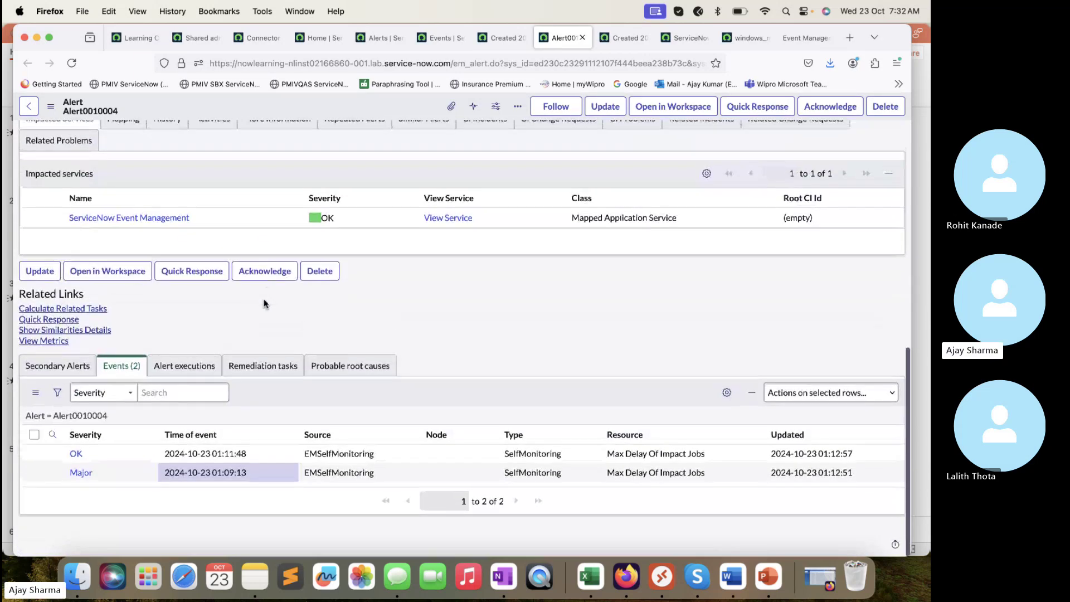
# - Check the alert's Secondary Alerts and Alert executions related lists
pyautogui.click(78, 369)
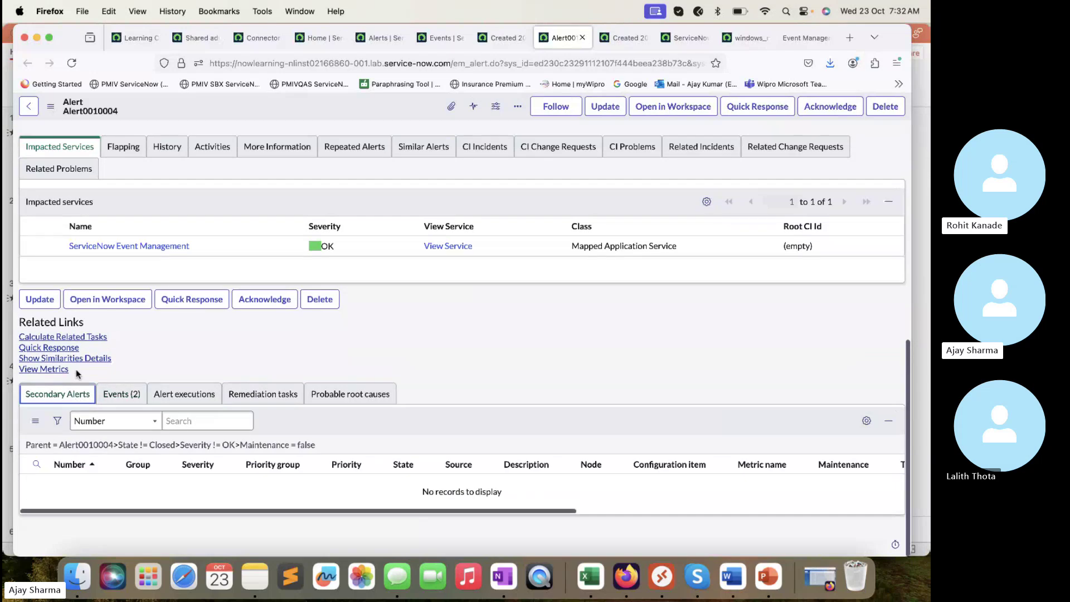
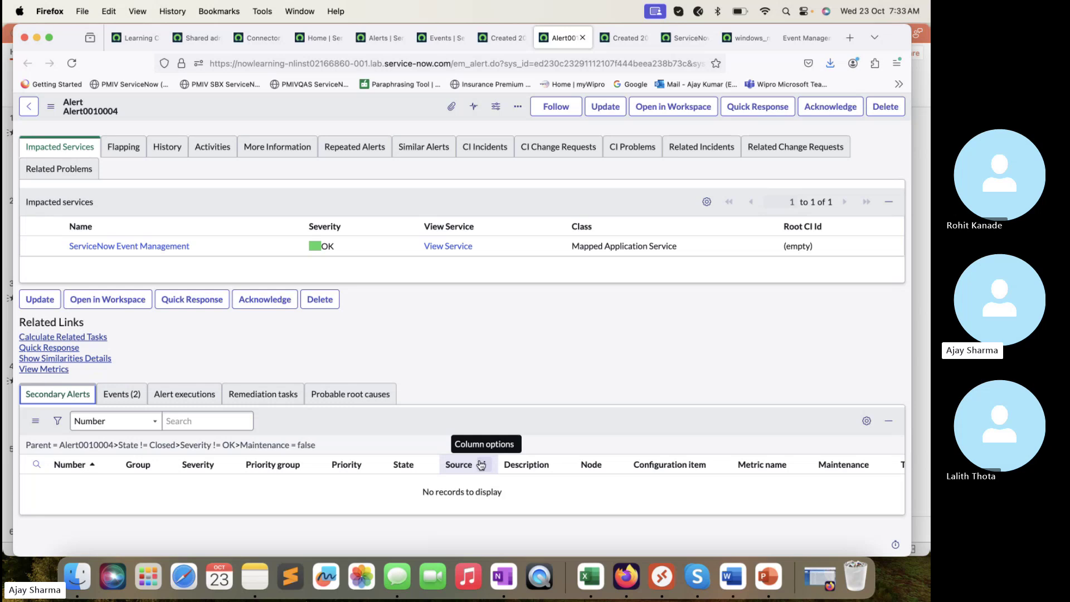
pyautogui.click(855, 554)
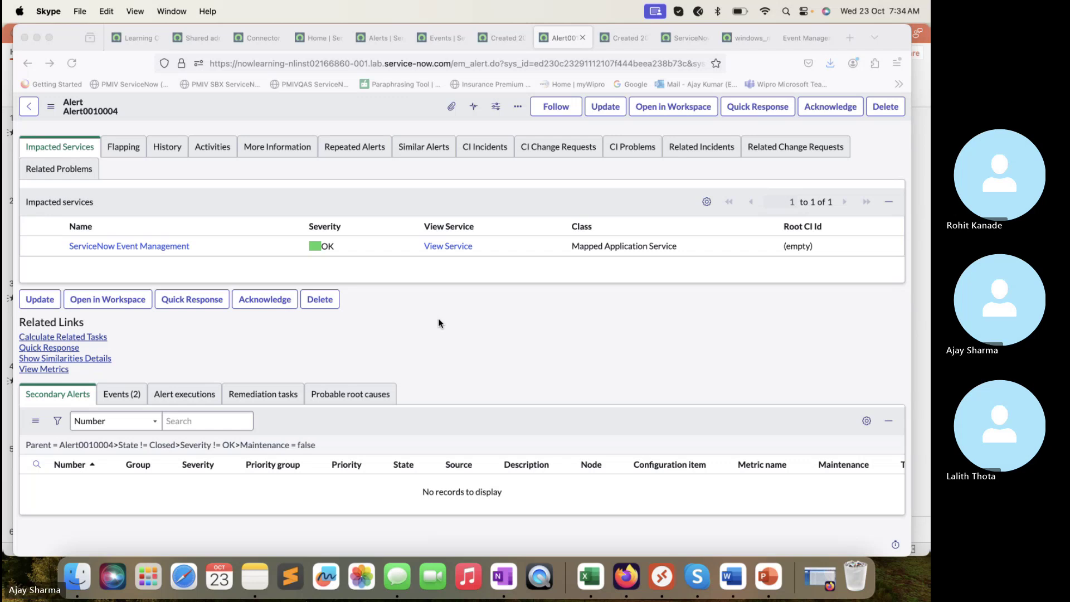
pyautogui.click(189, 395)
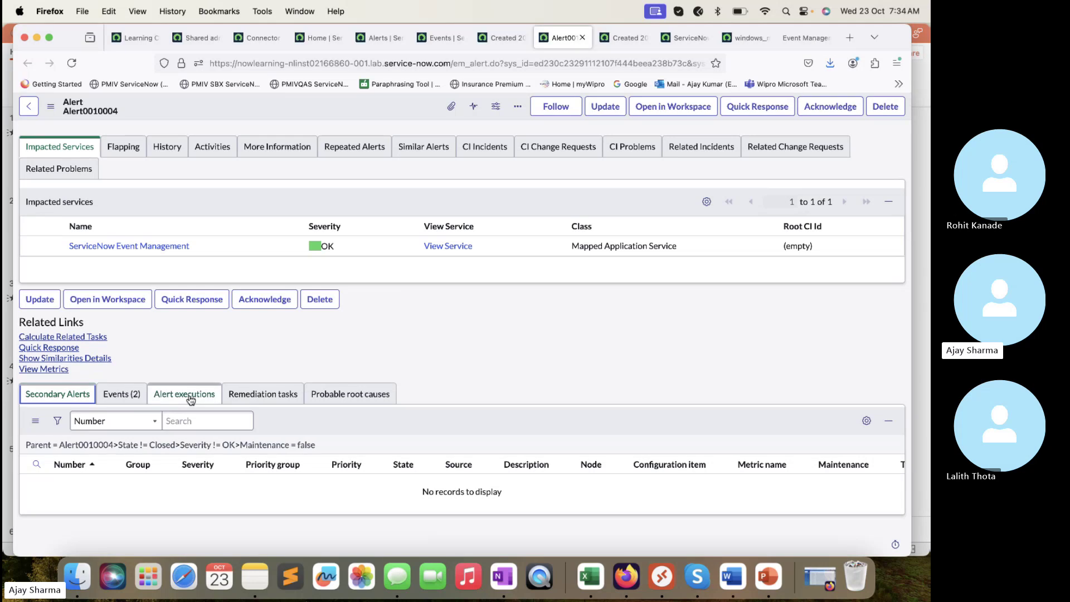
pyautogui.click(190, 397)
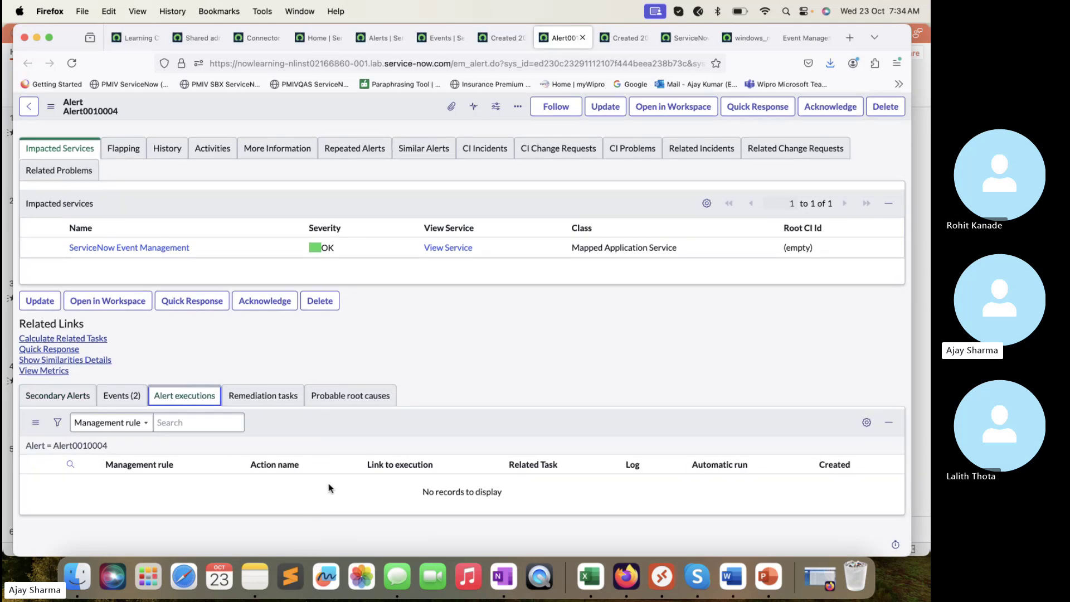
pyautogui.click(829, 512)
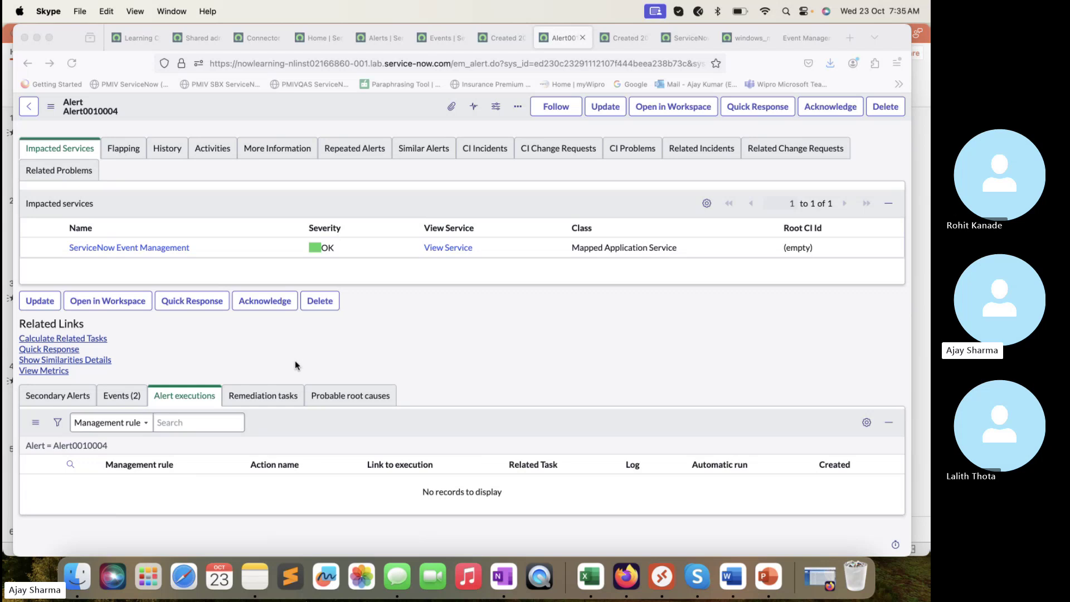
# - Check the alert's Remediation tasks and Probable root causes related lists
pyautogui.scroll(-1, 296, 361)
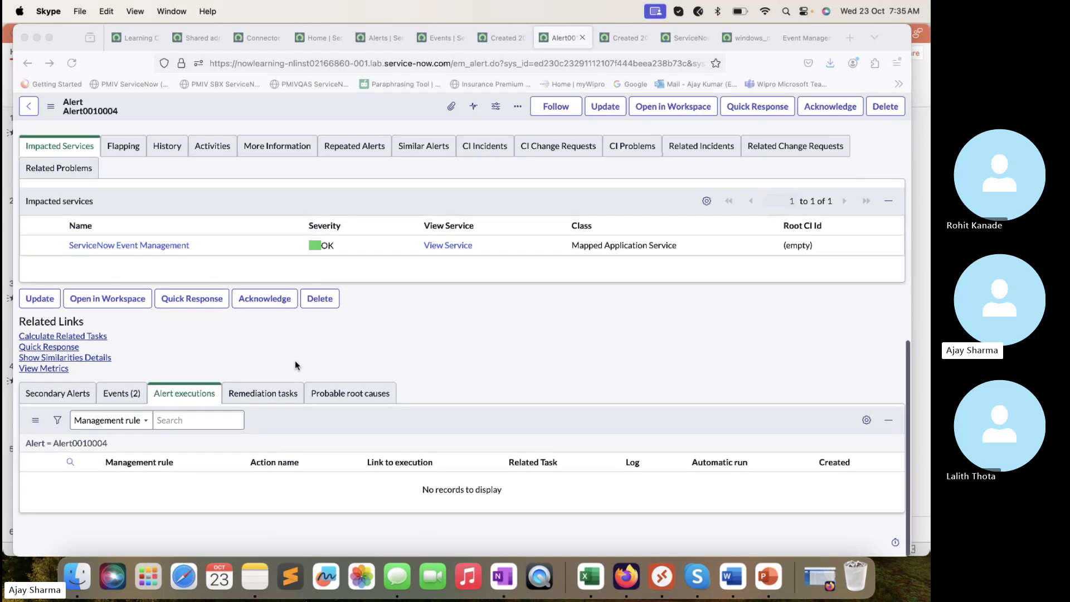
pyautogui.click(271, 404)
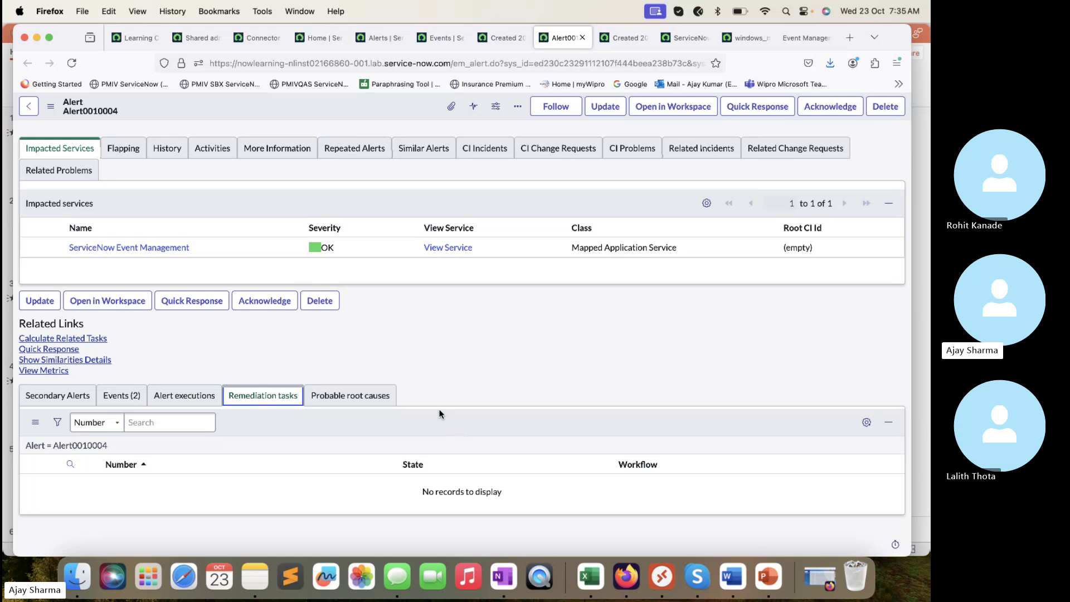
pyautogui.click(368, 400)
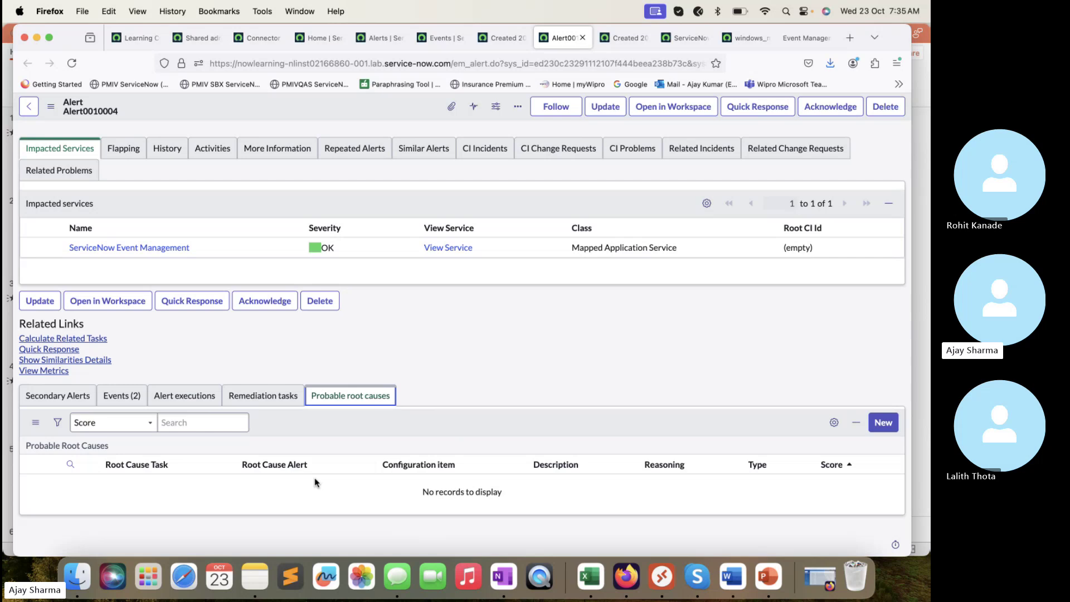
pyautogui.scroll(10, 315, 483)
pyautogui.scroll(-10, 315, 483)
pyautogui.scroll(2, 316, 482)
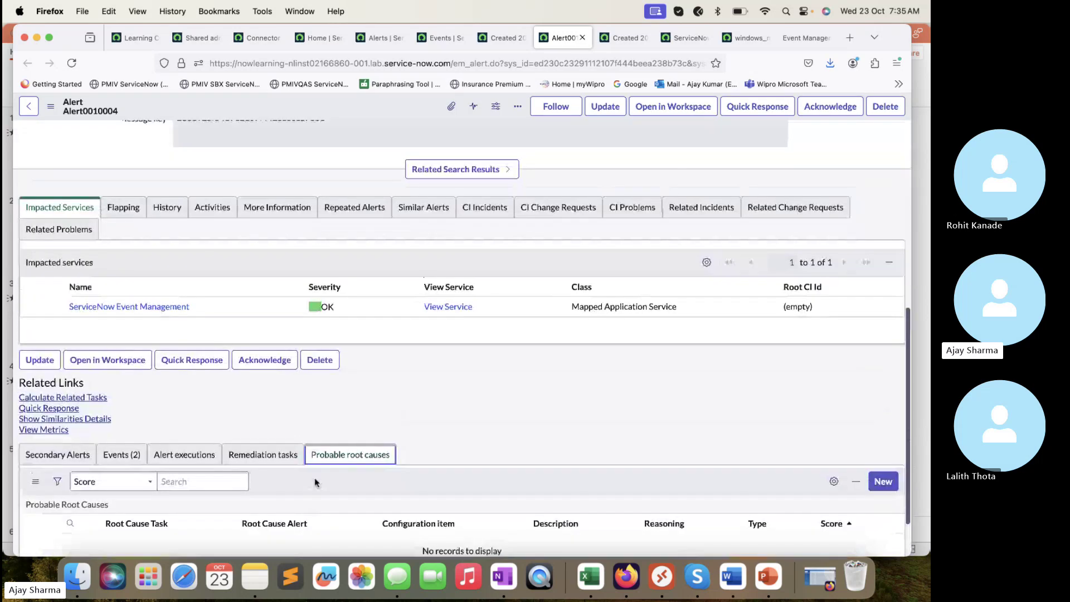
# - Examine the alert's Flapping details and the options available for its State
pyautogui.click(123, 207)
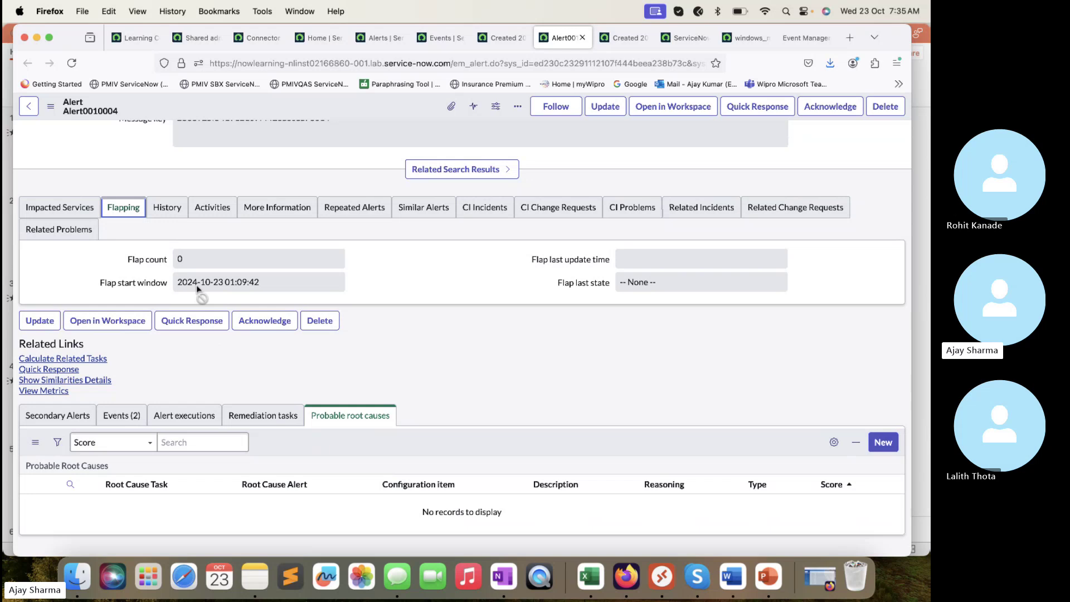
pyautogui.scroll(15, 196, 286)
pyautogui.scroll(-3, 195, 286)
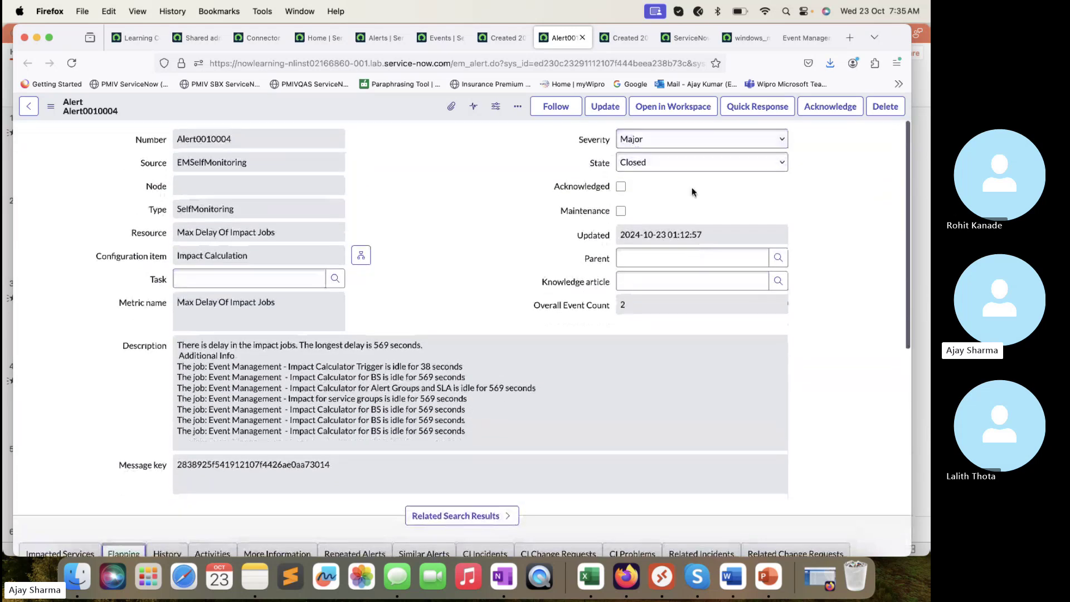
pyautogui.click(690, 165)
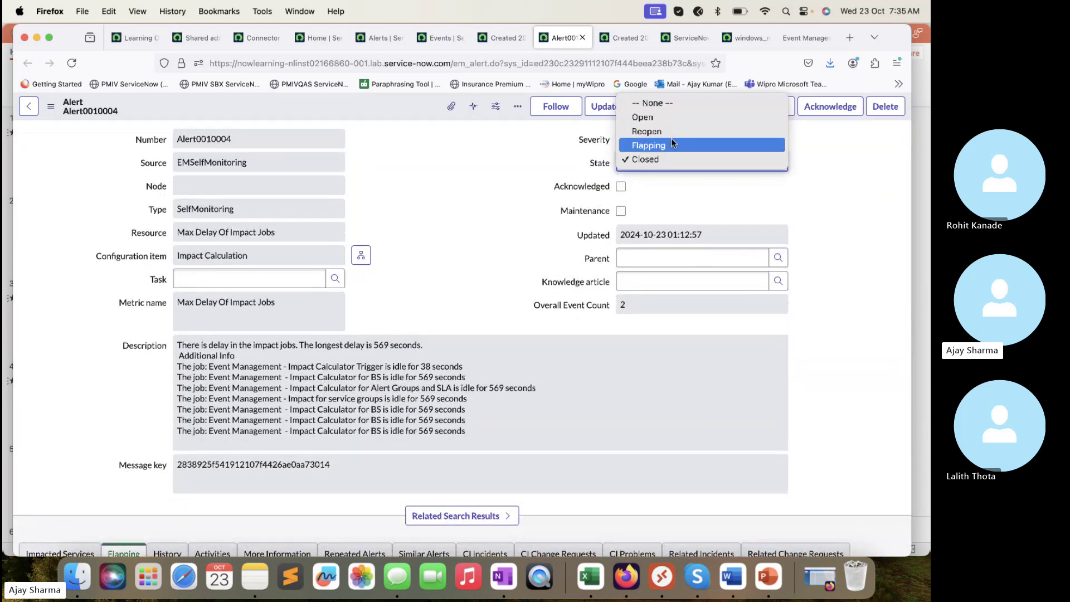
pyautogui.click(496, 199)
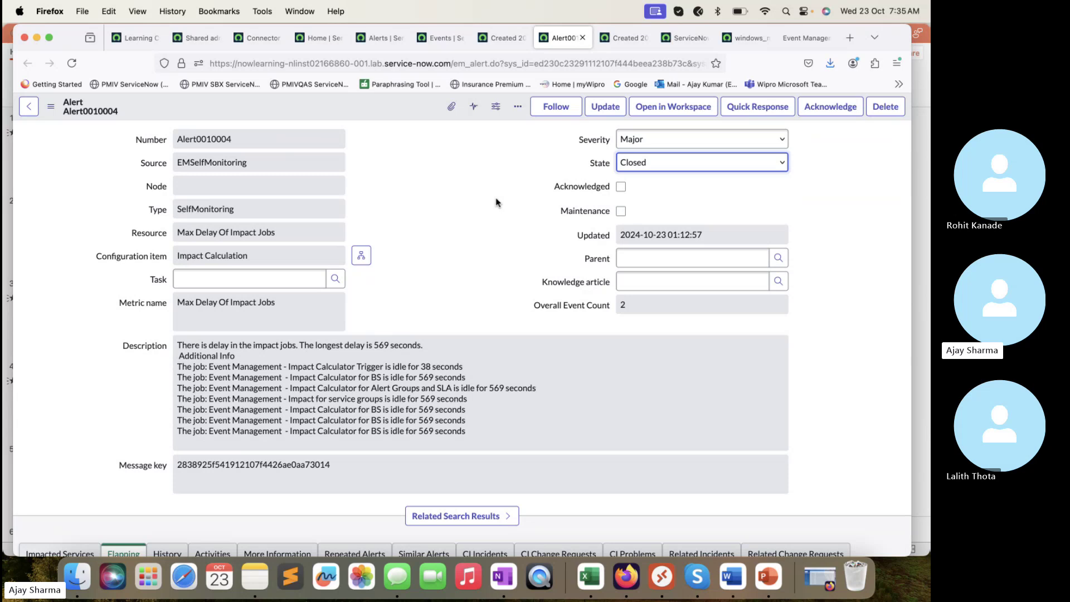
# - Review the alert's related Events list again and compare it with the State options, keeping Closed selected
pyautogui.scroll(-6, 528, 399)
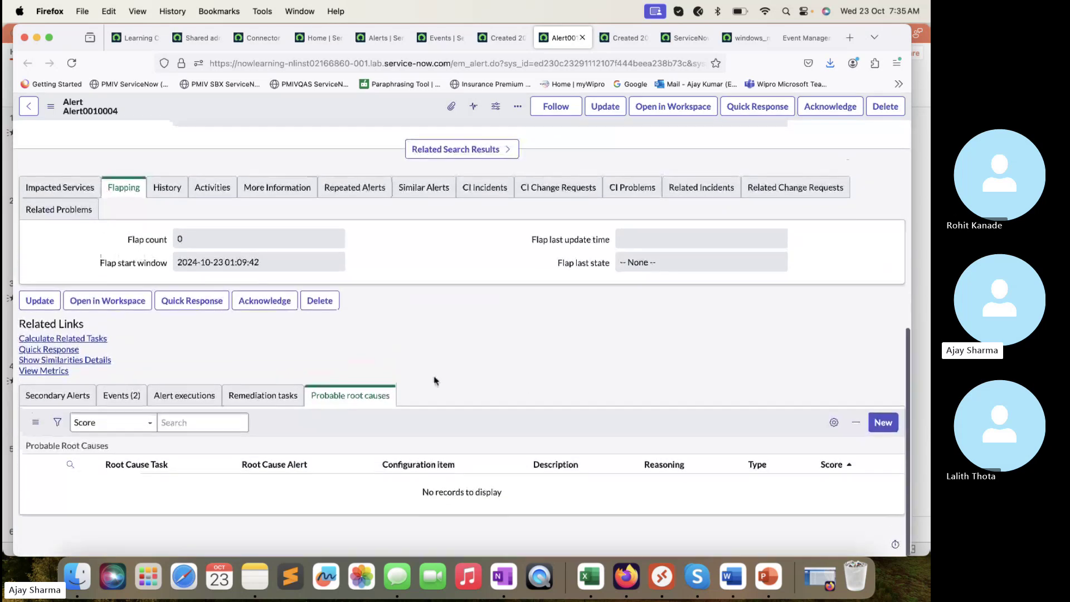
pyautogui.click(122, 396)
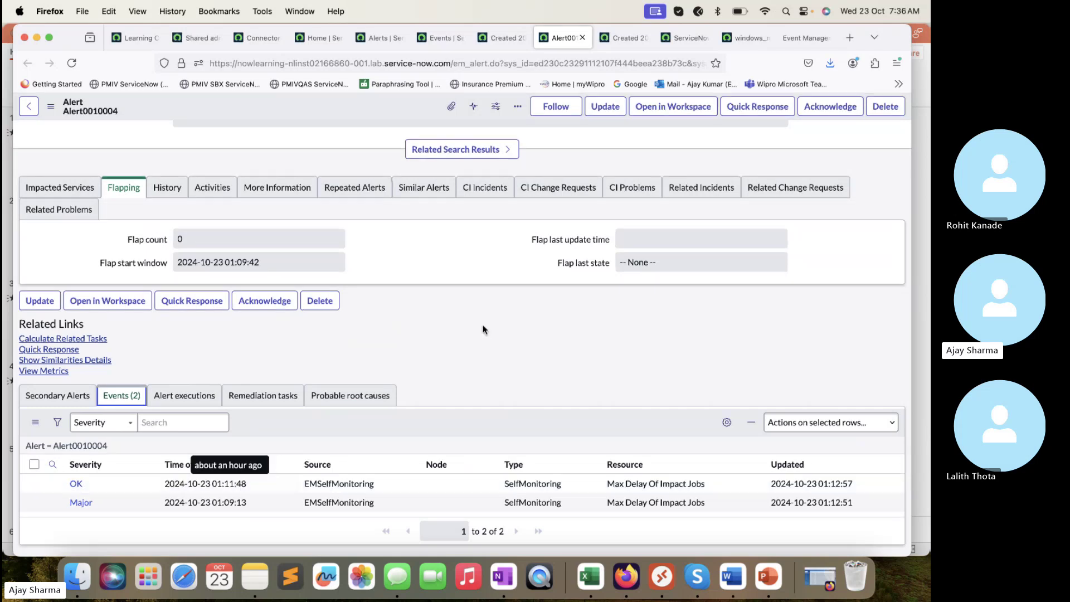
pyautogui.scroll(7, 483, 330)
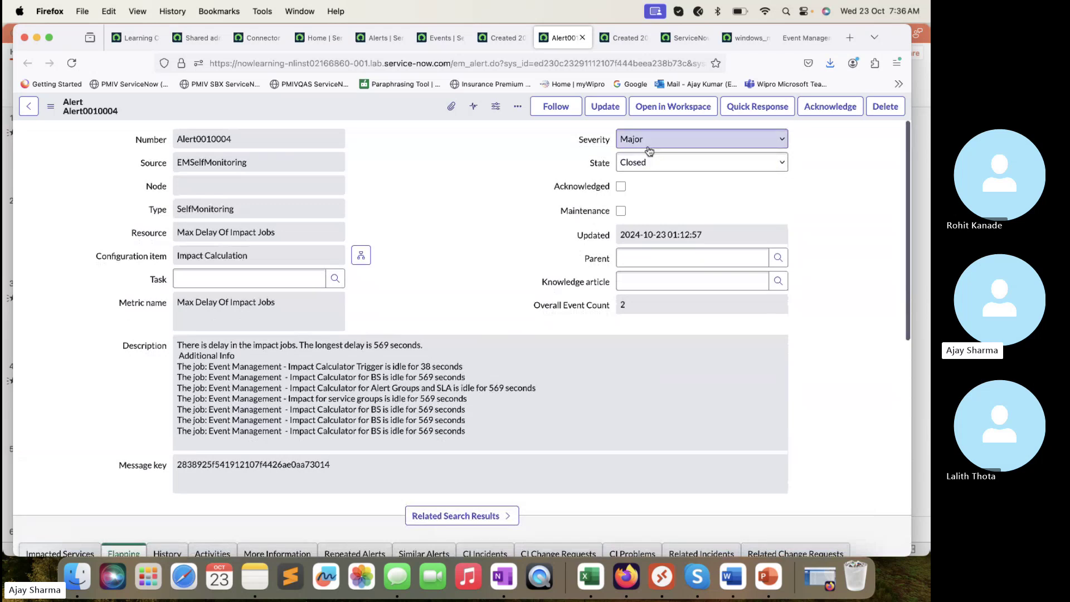
pyautogui.click(648, 163)
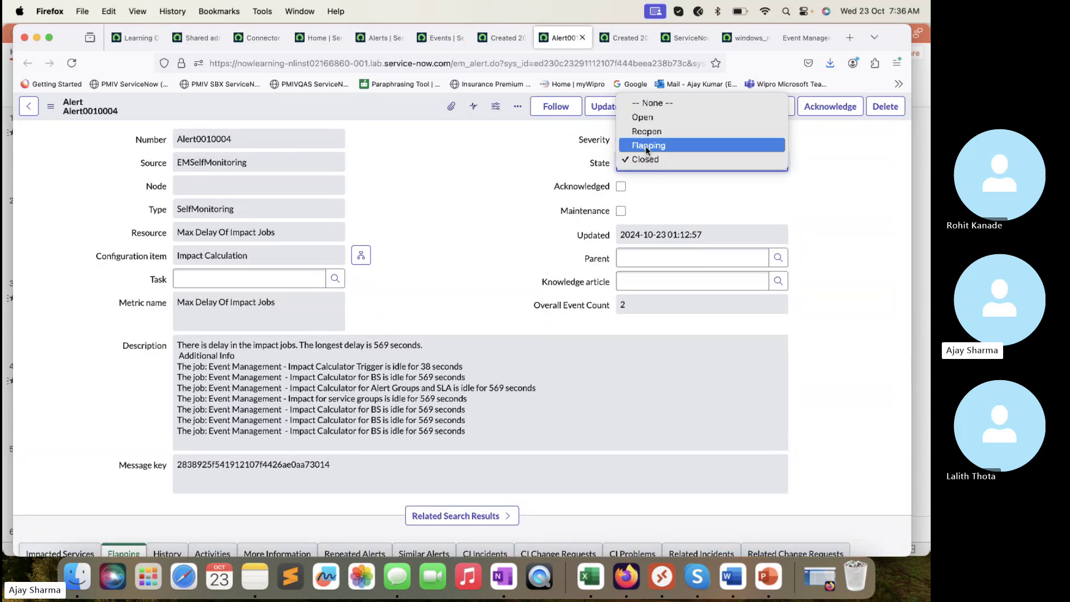
pyautogui.click(676, 168)
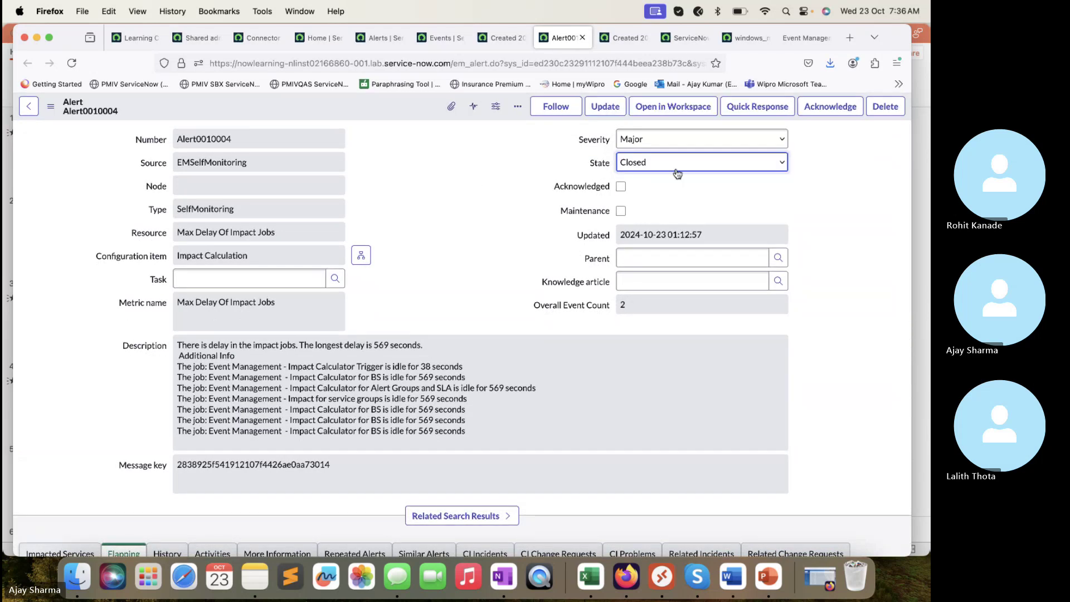
pyautogui.click(678, 163)
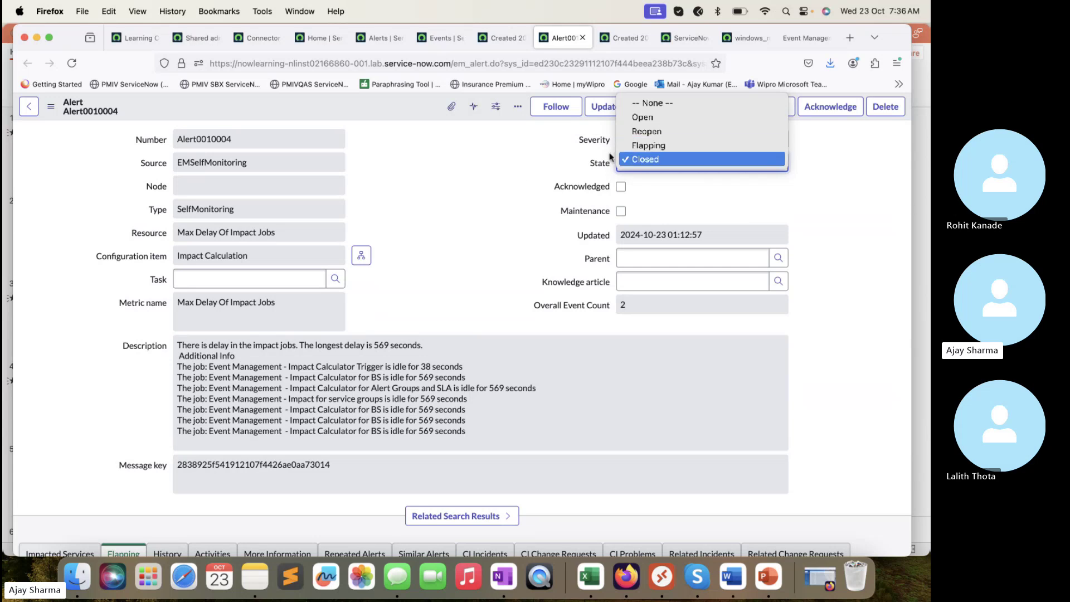
pyautogui.click(647, 159)
# - Examine the alert's event generation times in History and the work notes in Activities
pyautogui.scroll(-4, 487, 217)
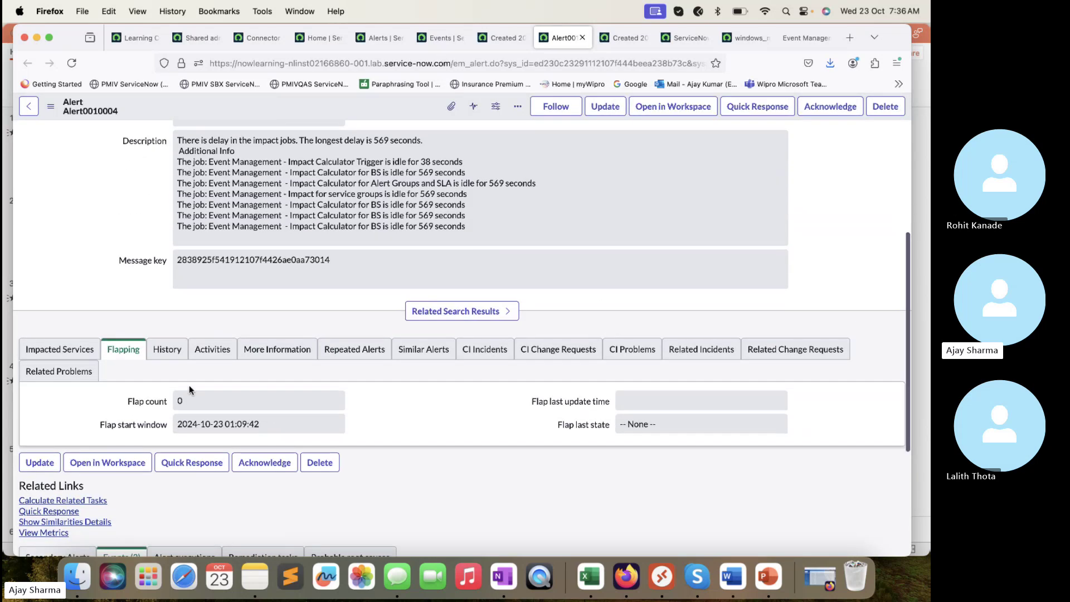
pyautogui.click(168, 349)
pyautogui.scroll(-3, 168, 349)
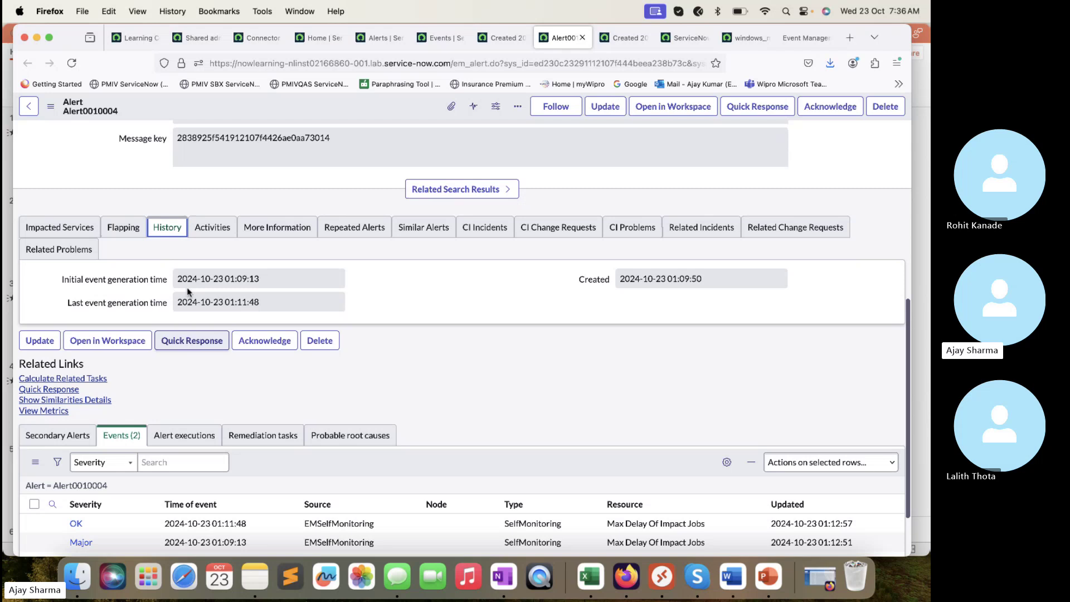
pyautogui.click(212, 227)
pyautogui.scroll(-5, 342, 424)
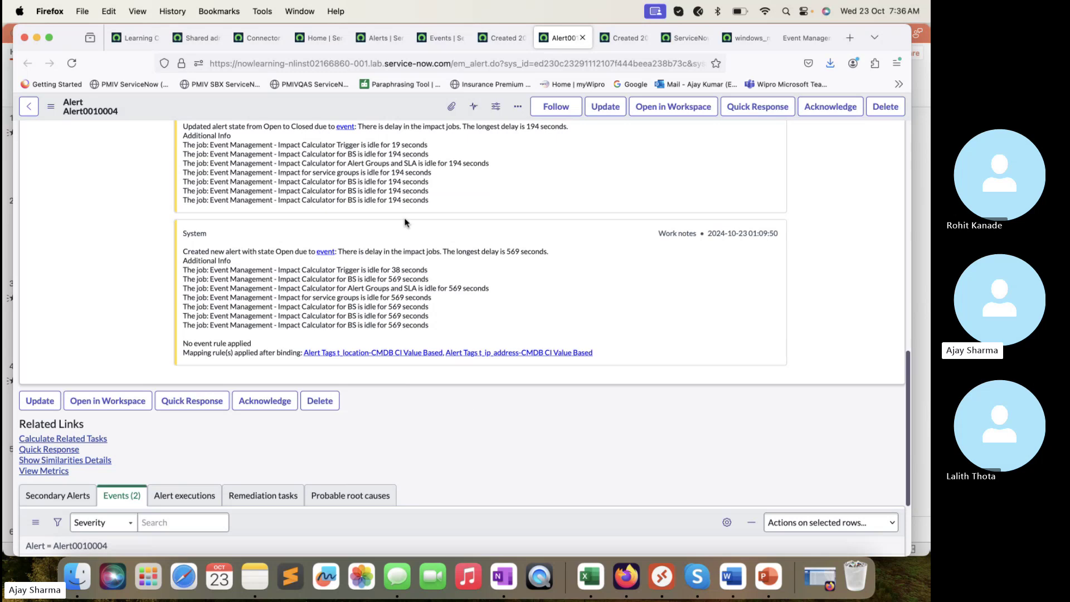
pyautogui.scroll(3, 405, 223)
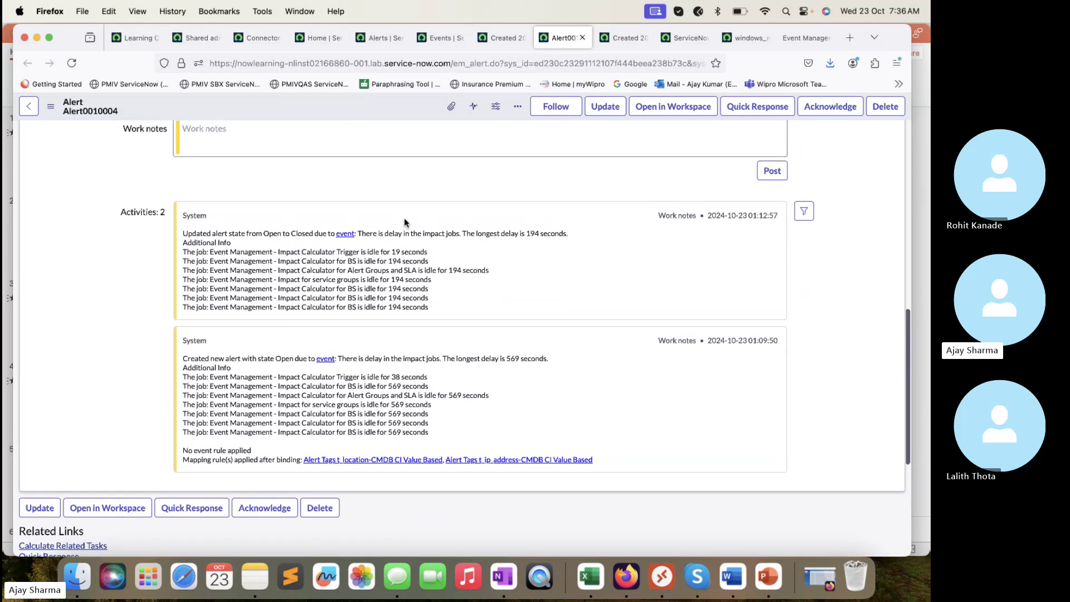
# - Examine the alert tags and Additional information under the alert's More Information section
pyautogui.scroll(6, 404, 218)
pyautogui.click(277, 269)
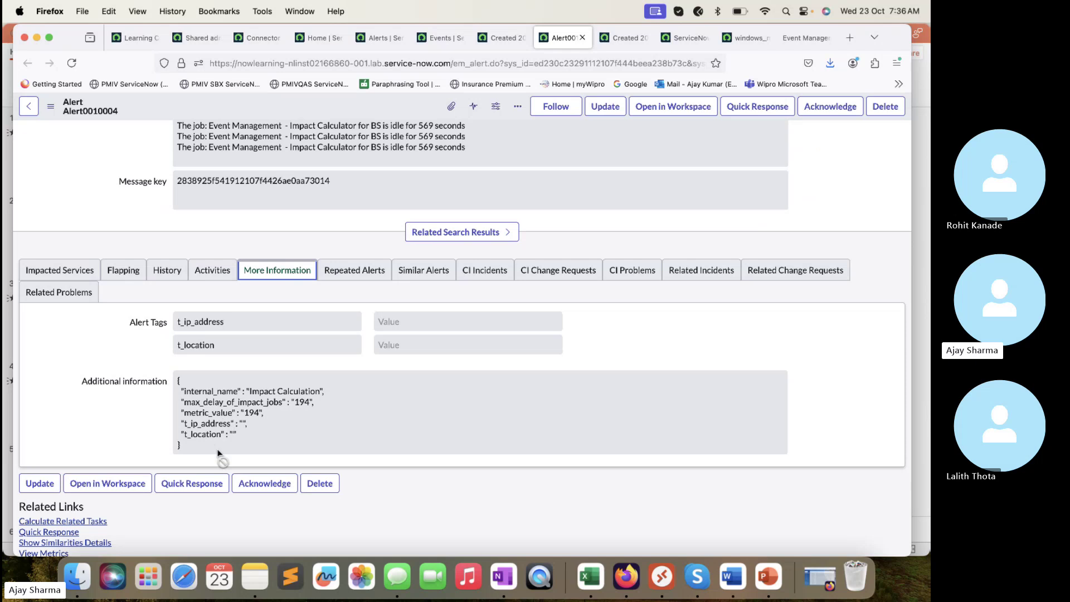
pyautogui.moveTo(222, 450); pyautogui.dragTo(176, 380)
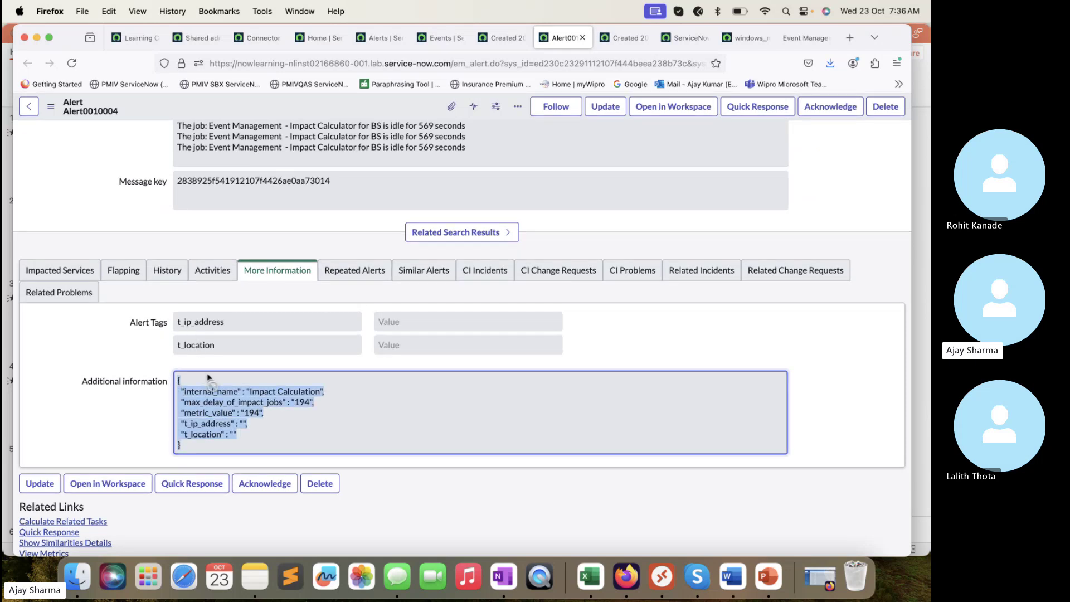
# - Check the alert's Repeated Alerts, Similar Alerts and CI Incidents sections, and return to its main fields
pyautogui.click(350, 269)
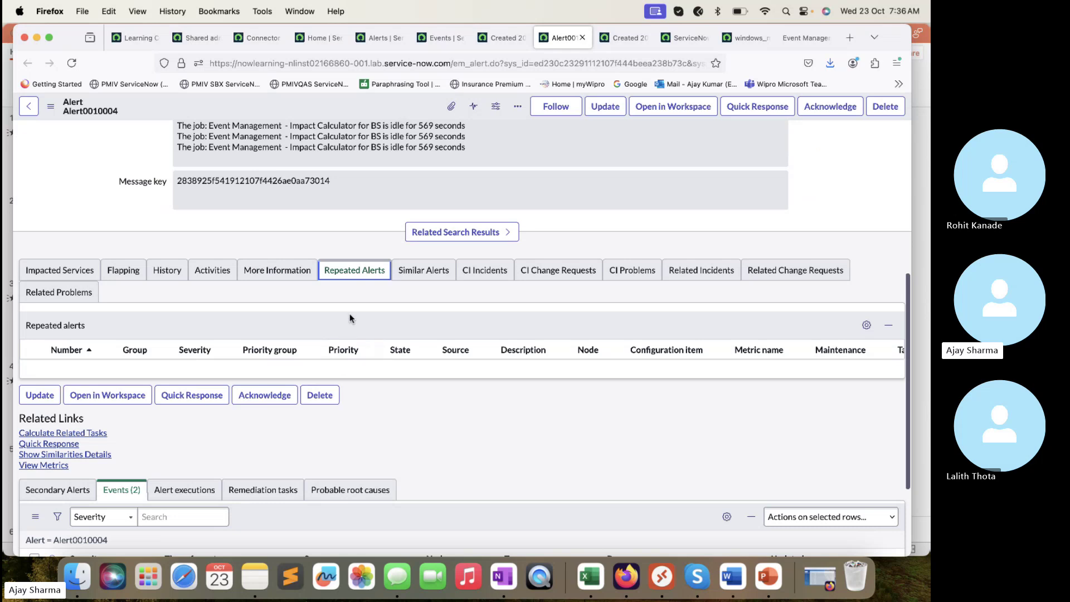
pyautogui.click(419, 269)
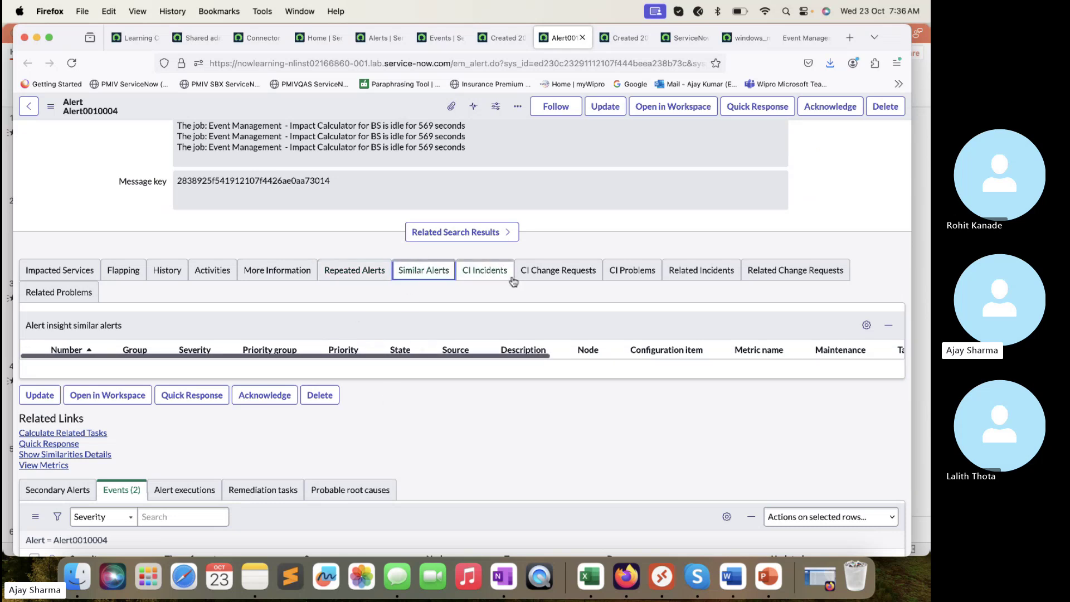
pyautogui.click(493, 278)
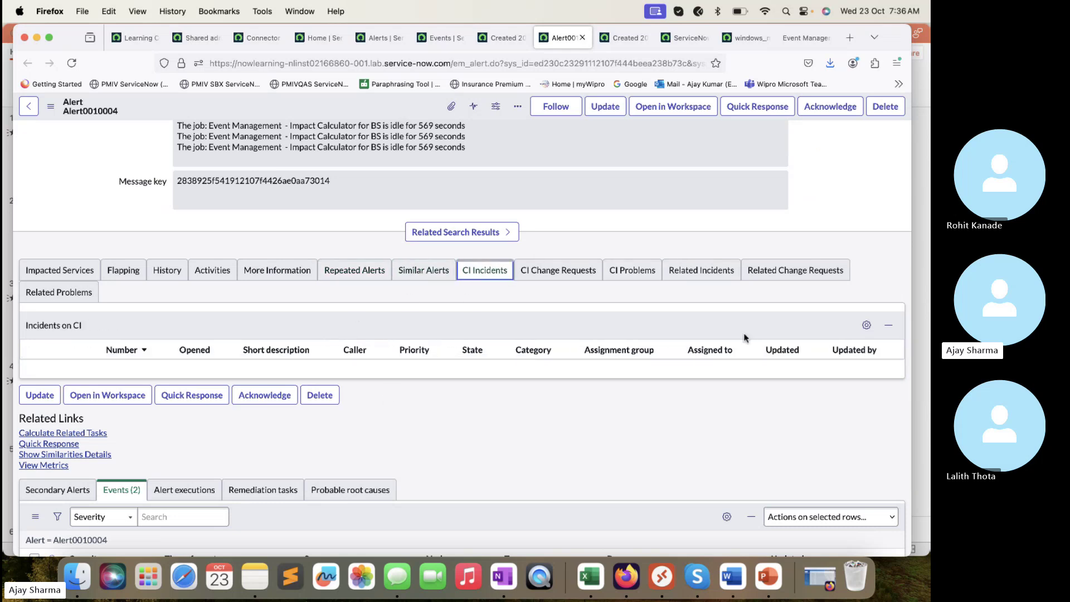
pyautogui.scroll(5, 336, 335)
pyautogui.scroll(-1, 336, 326)
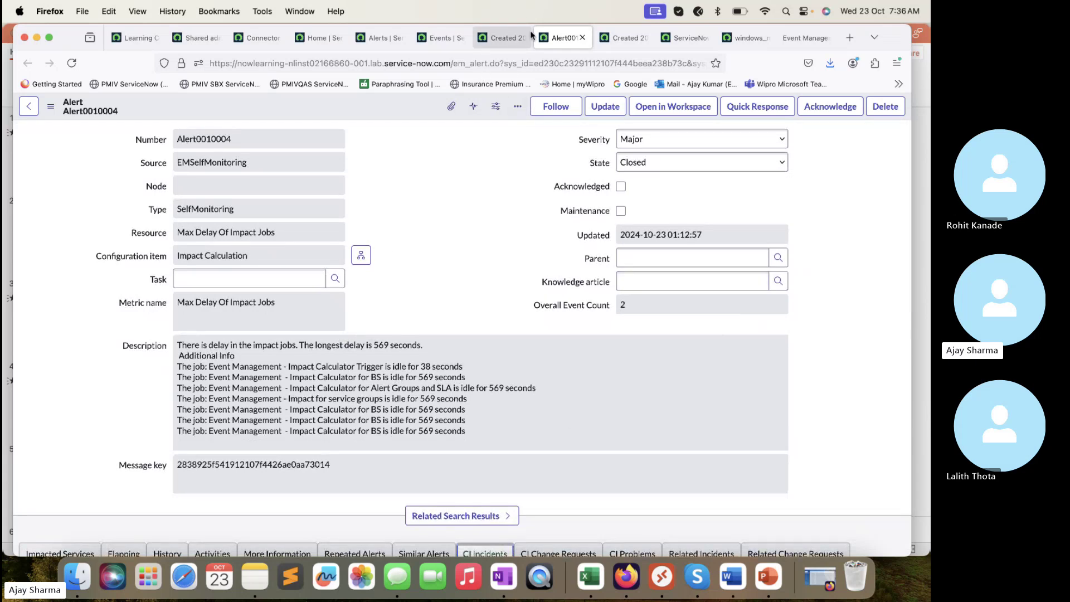
# - Close the Events list, the Major-severity event and the Alert0010004 pages
pyautogui.click(502, 37)
pyautogui.click(444, 38)
pyautogui.click(461, 38)
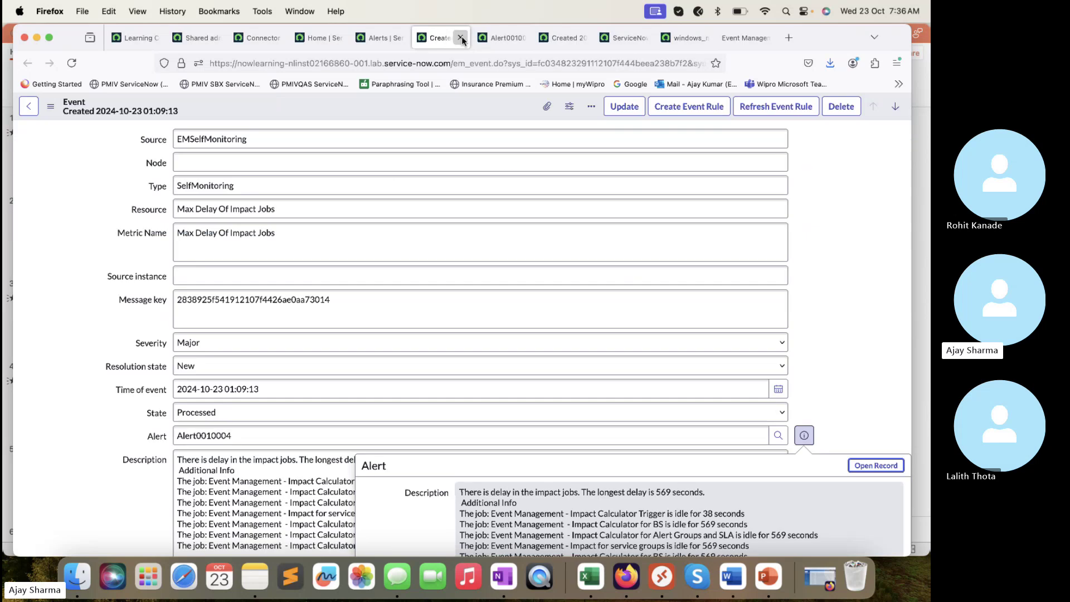
pyautogui.click(461, 38)
pyautogui.click(461, 38)
# - Glance at the Event Management Fundamentals course page and return to the OK-severity event
pyautogui.click(148, 37)
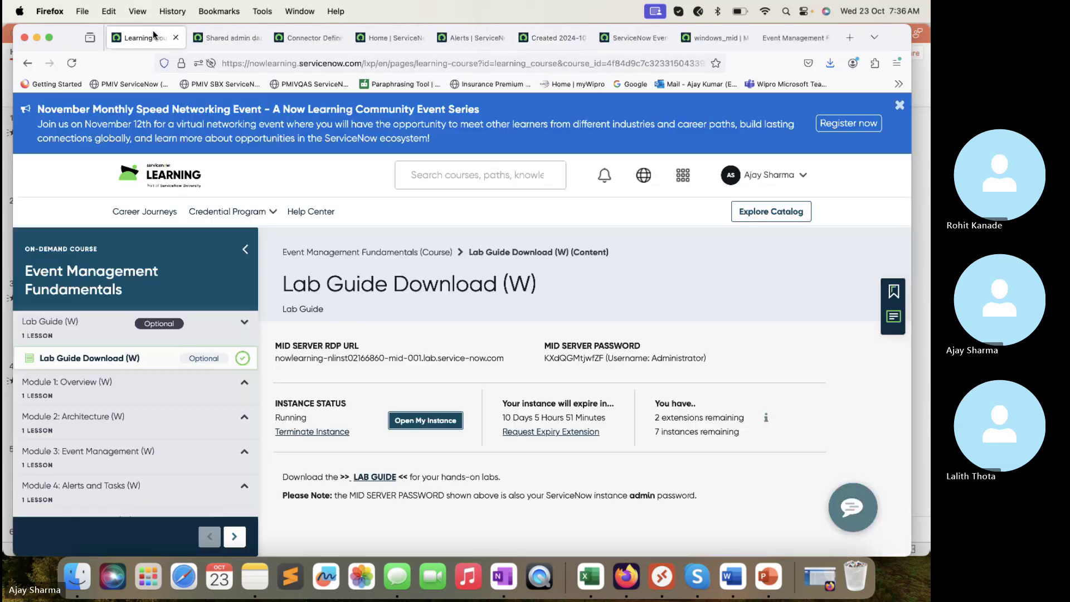
pyautogui.scroll(-1, 189, 356)
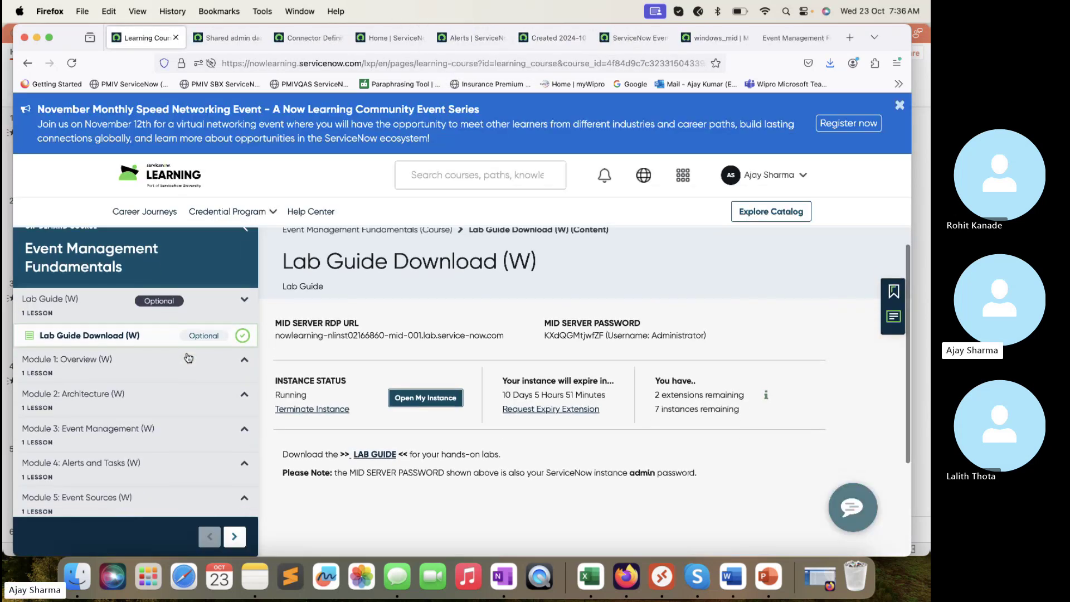
pyautogui.click(558, 38)
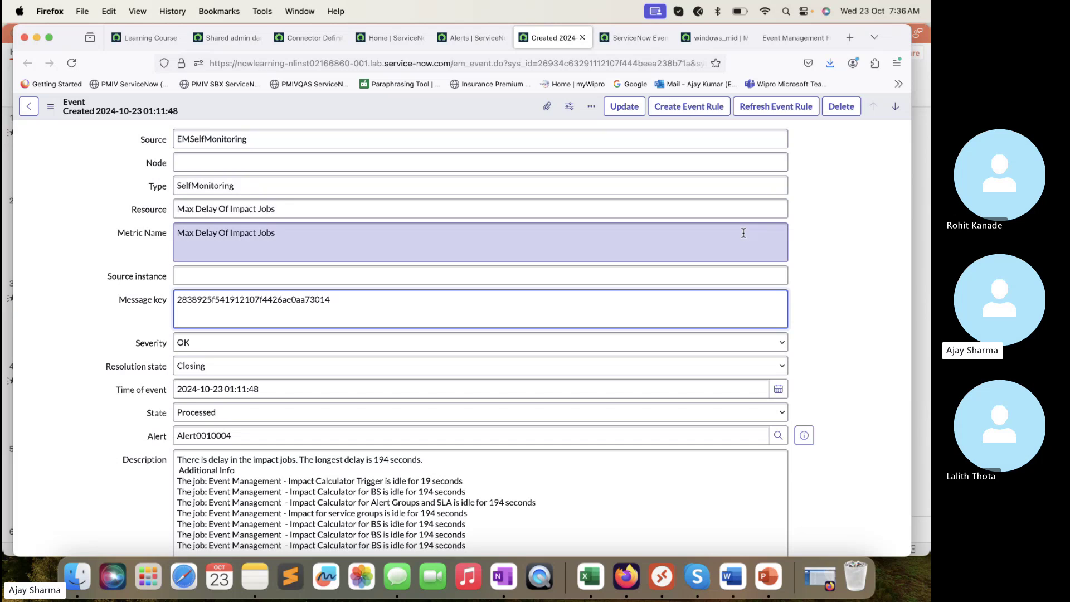
# - Set the OK-severity event's State to Ready and clear its Alert field
pyautogui.click(873, 490)
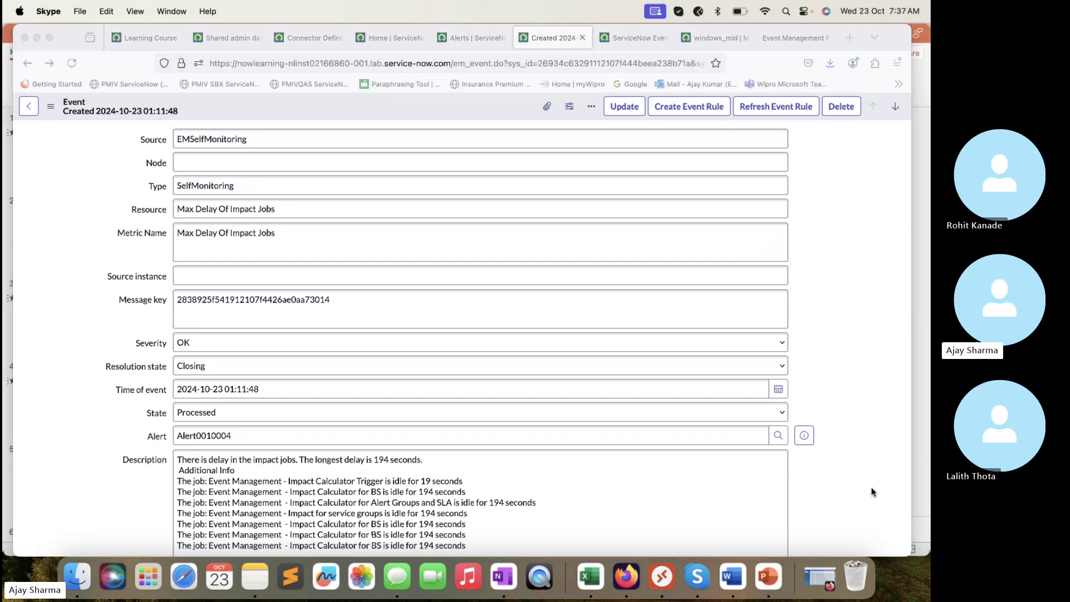
pyautogui.click(538, 333)
pyautogui.scroll(-5, 538, 332)
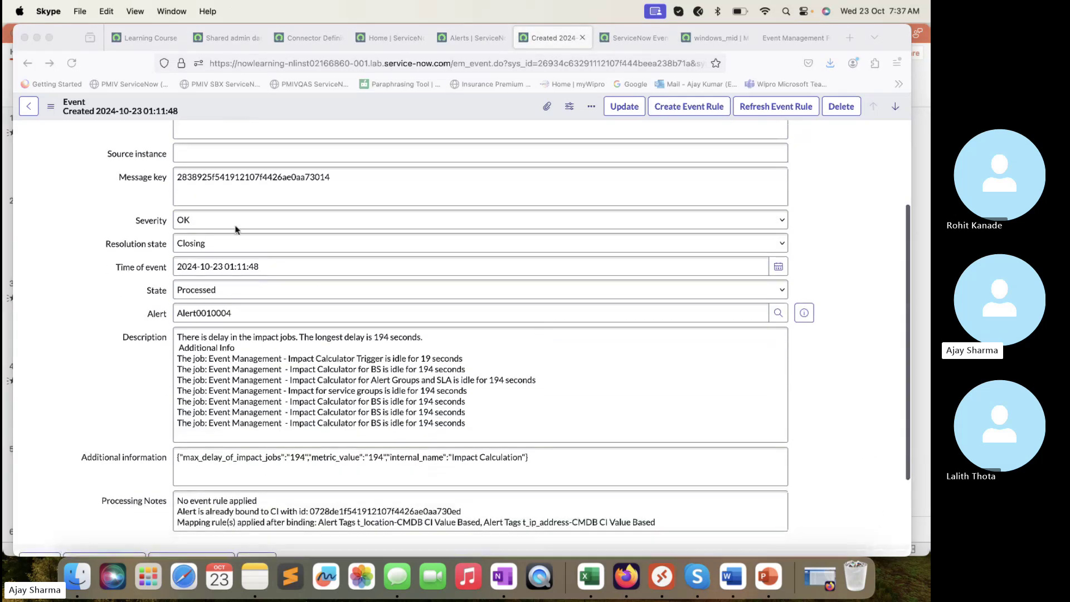
pyautogui.click(232, 288)
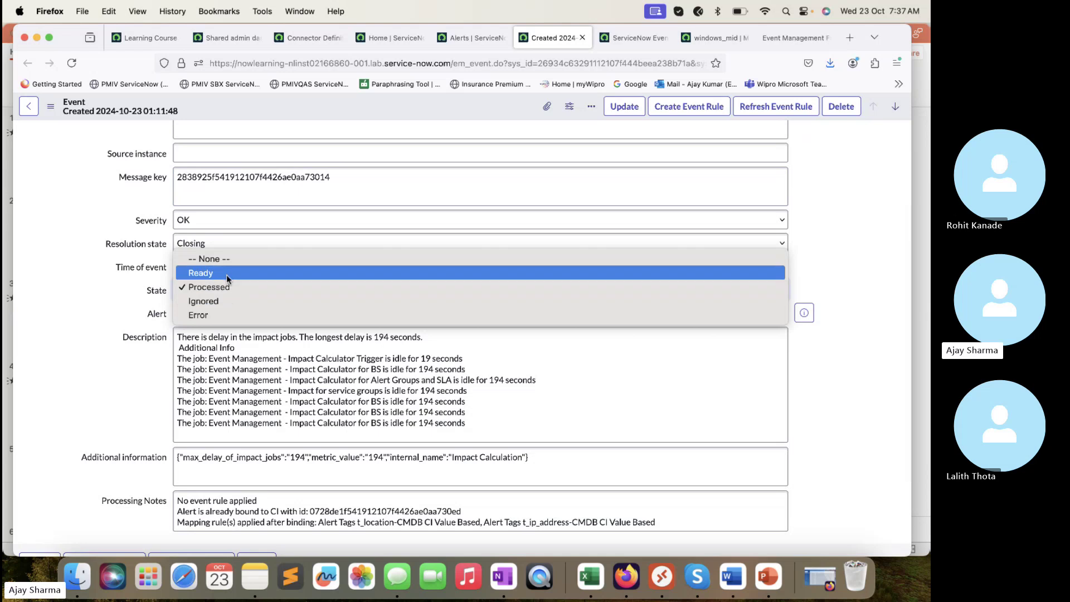
pyautogui.click(227, 273)
pyautogui.doubleClick(248, 308)
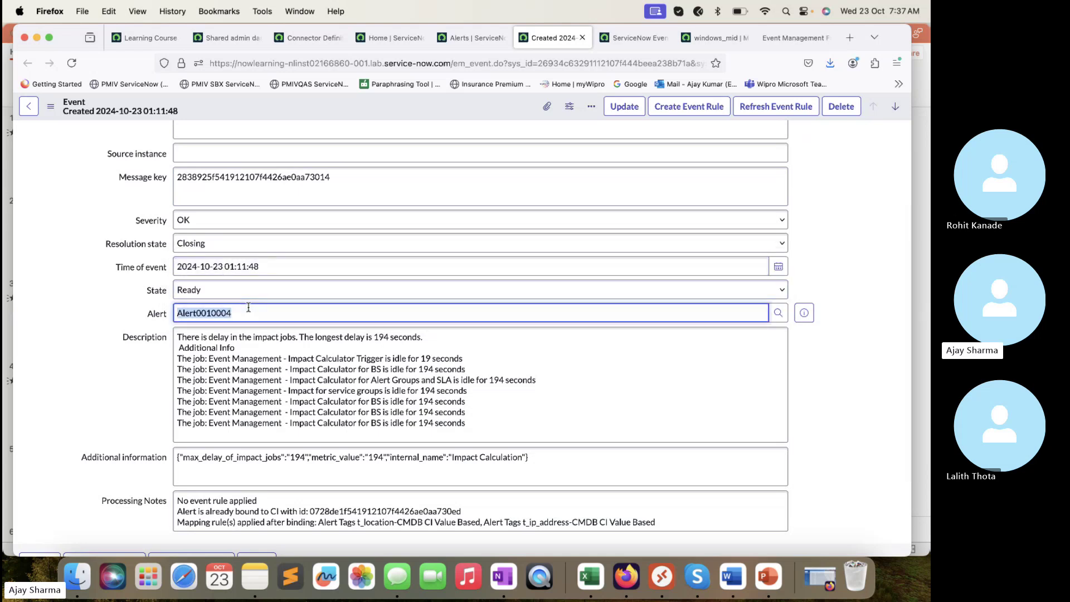
pyautogui.press('BackSpace')
# - View the event's Resolution state and the available Severity options, keeping Closing and OK selected
pyautogui.click(274, 242)
pyautogui.click(252, 251)
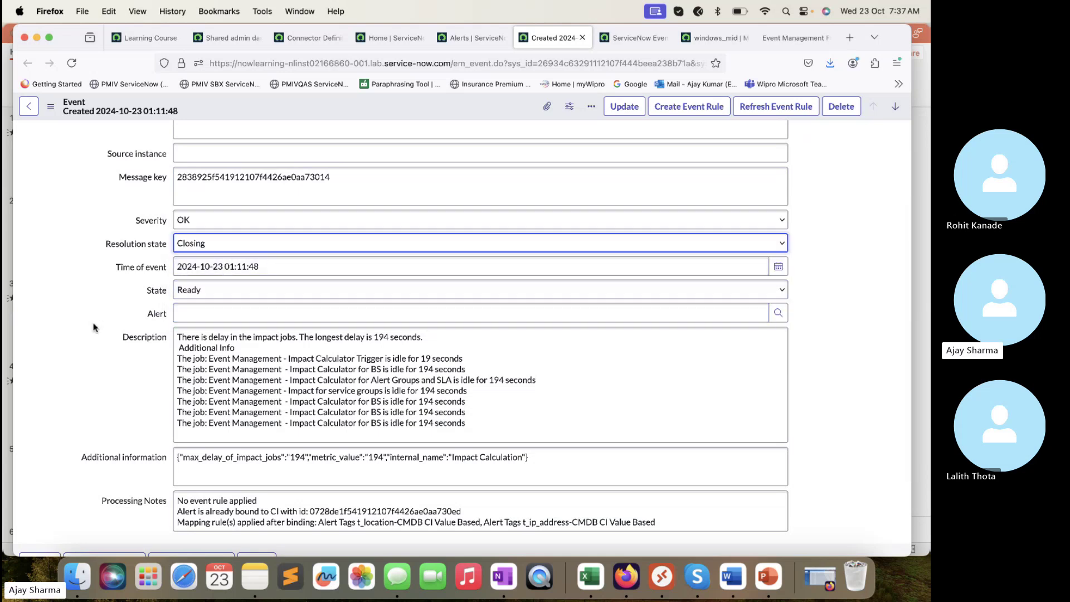
pyautogui.click(225, 222)
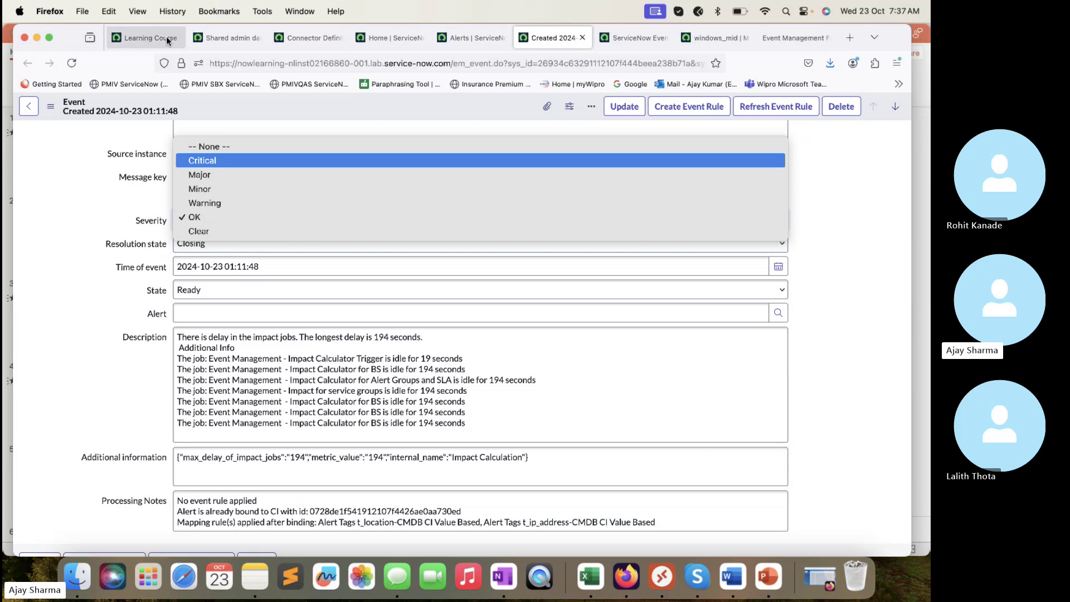
pyautogui.click(582, 39)
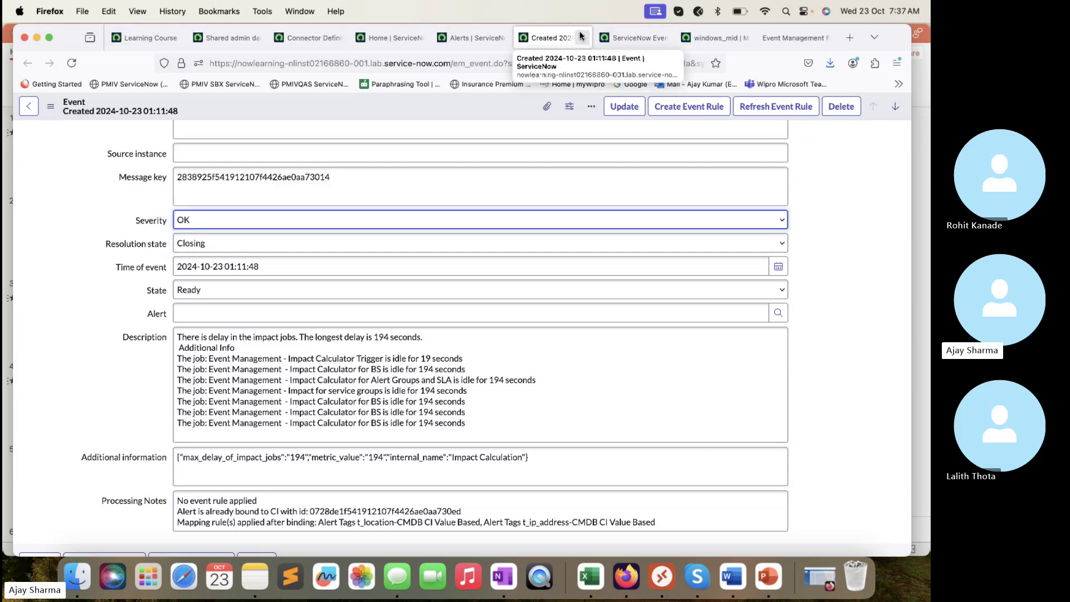
# - Close the OK-severity event, discarding its unsaved changes, and return to the ServiceNow Event Management service map
pyautogui.click(582, 37)
pyautogui.click(537, 351)
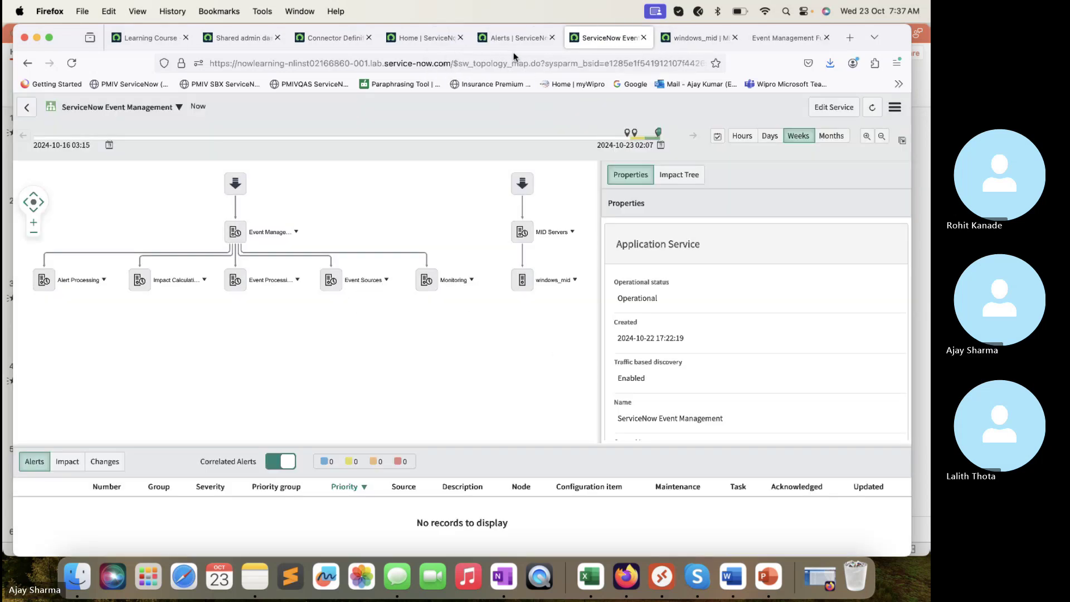
pyautogui.click(516, 38)
pyautogui.click(598, 37)
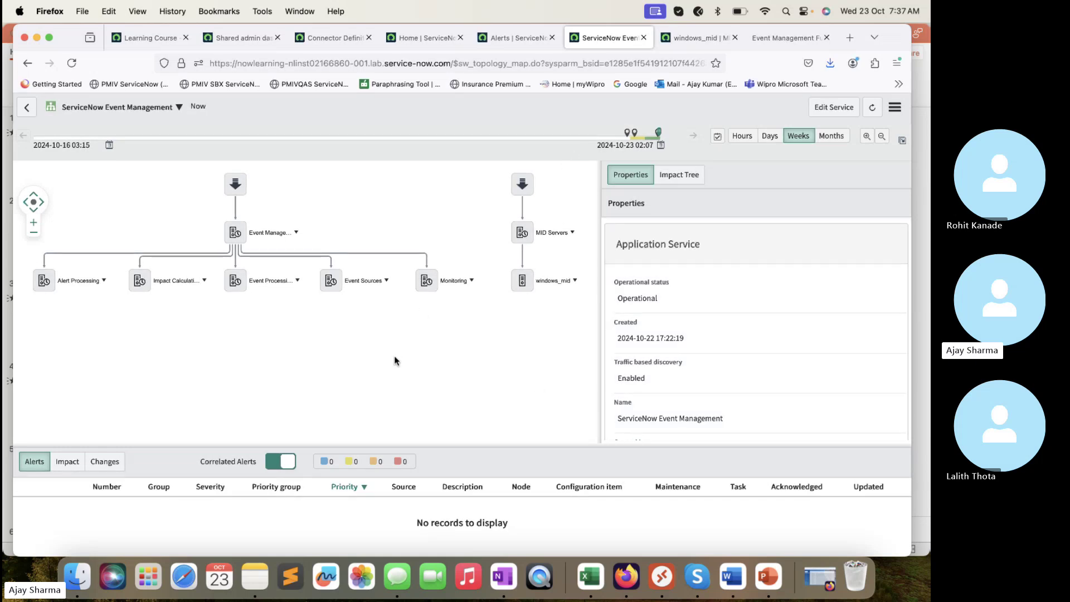
# - Look through the service map's display options, including the Map Indicators, without changing any of them
pyautogui.click(895, 107)
pyautogui.scroll(-3, 857, 296)
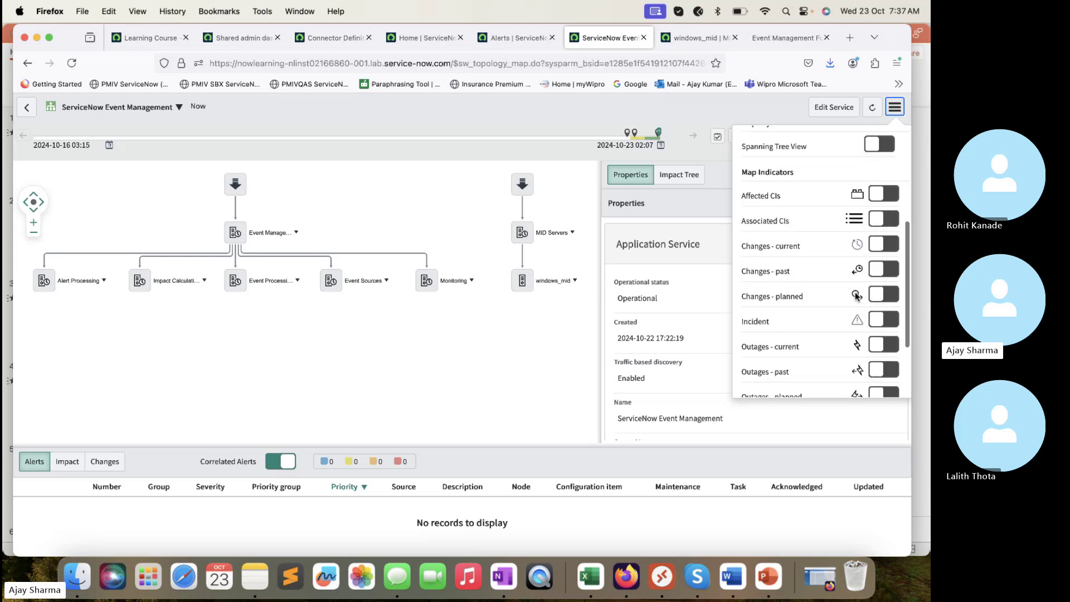
pyautogui.scroll(-2, 857, 296)
pyautogui.click(468, 382)
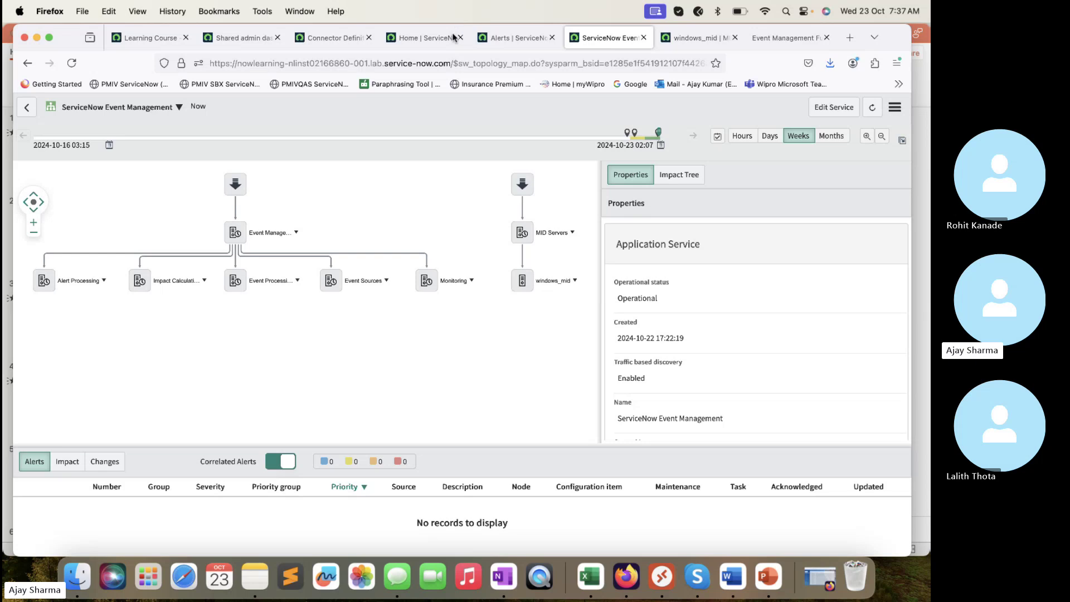
# - Enlarge the details area below the service map and view the service's Impact rules, Changes and Alerts
pyautogui.click(68, 463)
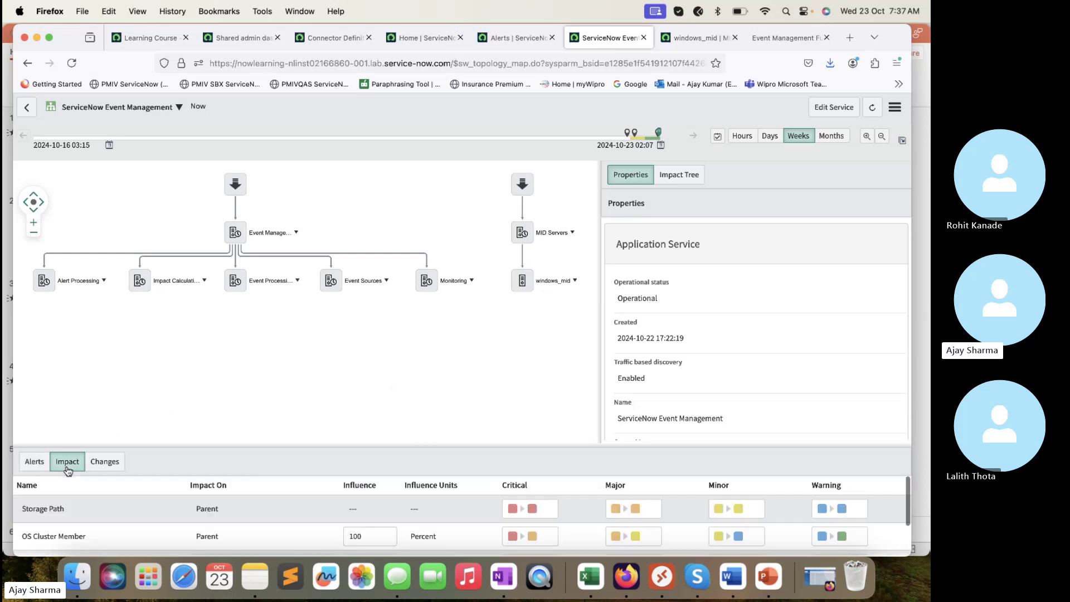
pyautogui.moveTo(289, 445); pyautogui.dragTo(291, 372)
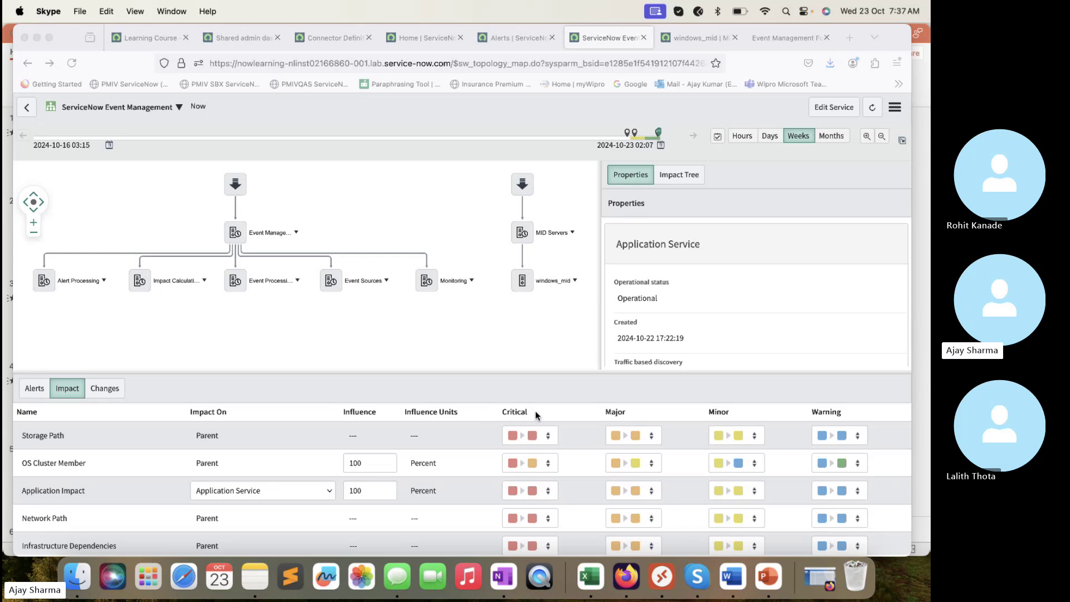
pyautogui.click(405, 329)
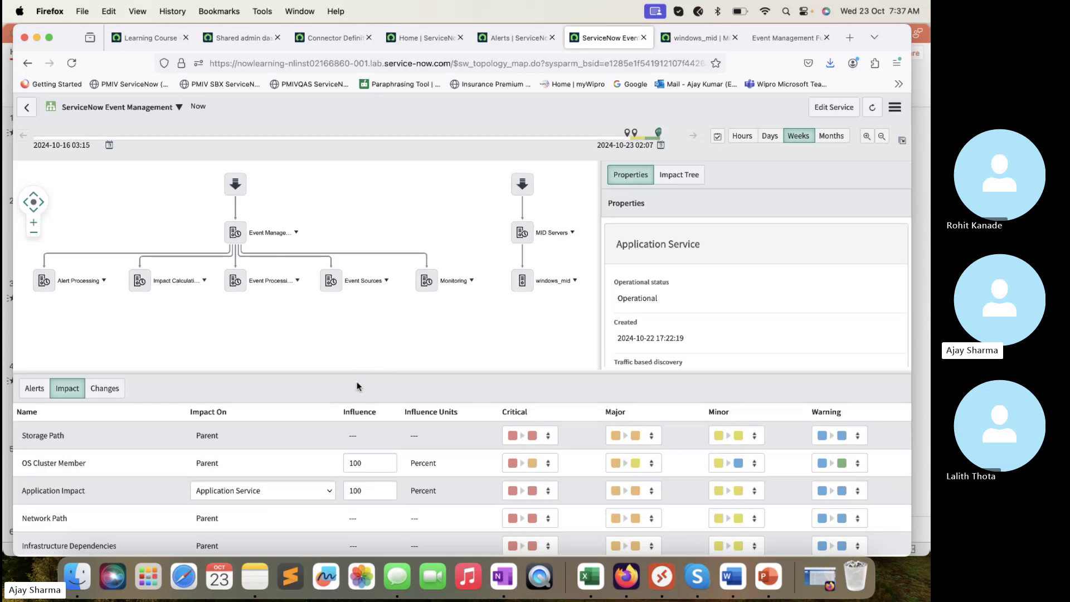
pyautogui.click(106, 389)
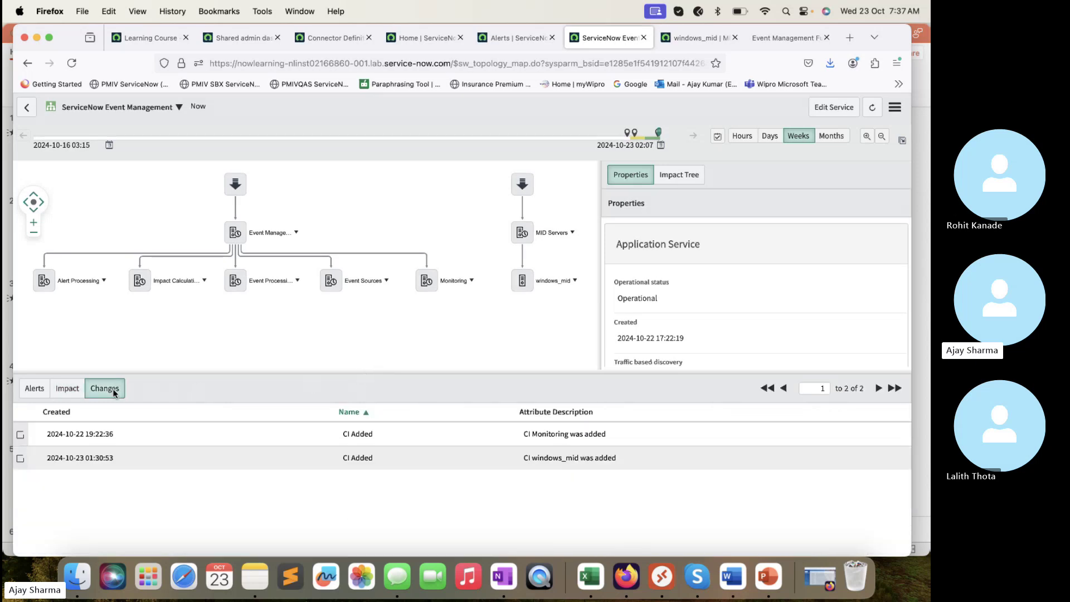
pyautogui.click(35, 389)
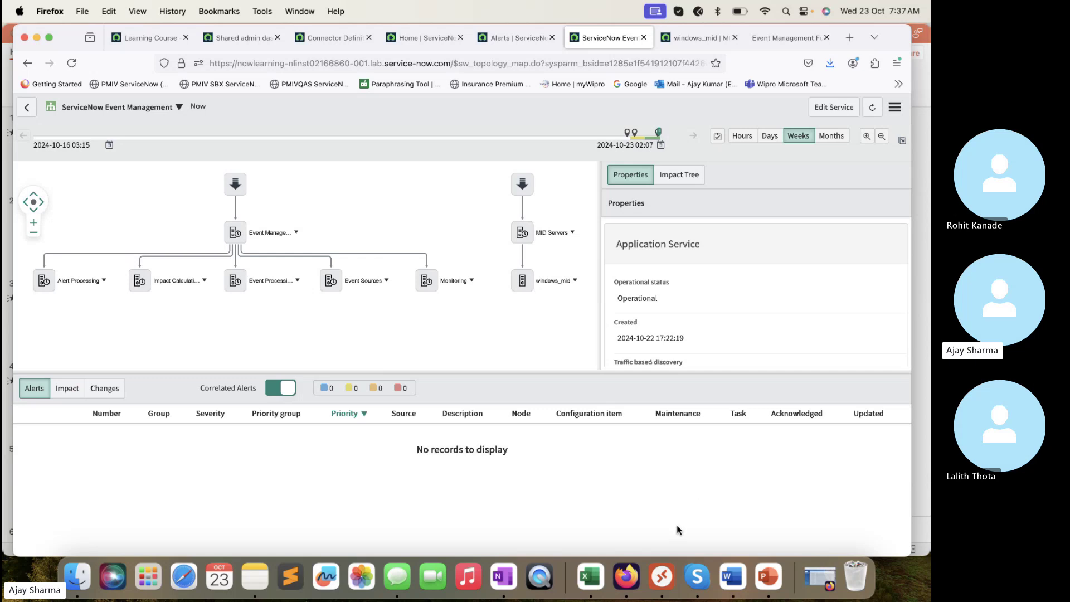
# - Examine the service's Impact rules and the Impact On options for Application Impact, keeping Application Service selected
pyautogui.click(67, 388)
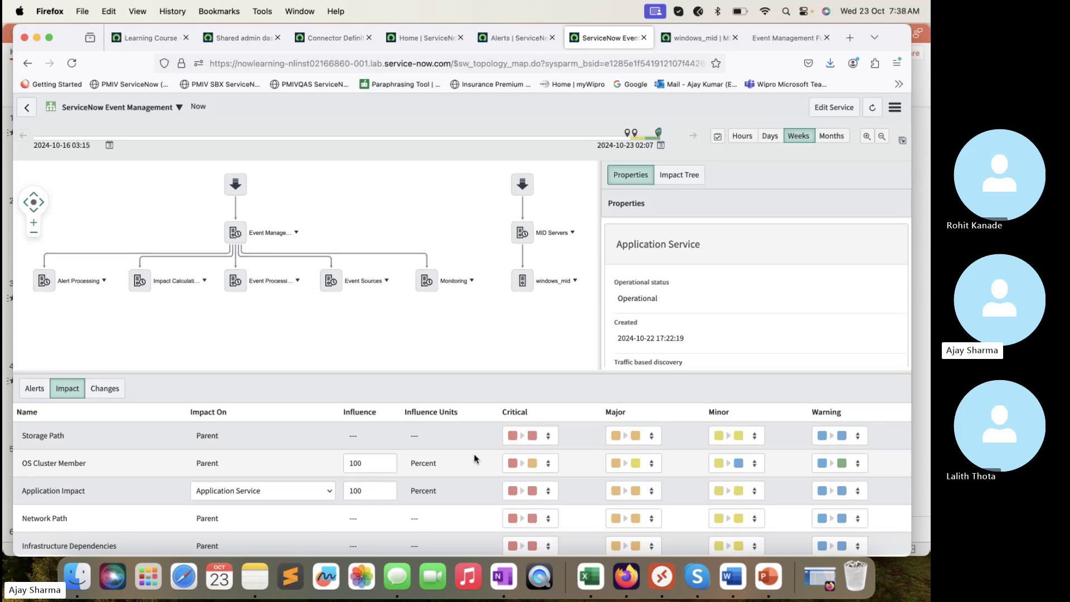
pyautogui.scroll(-1, 192, 490)
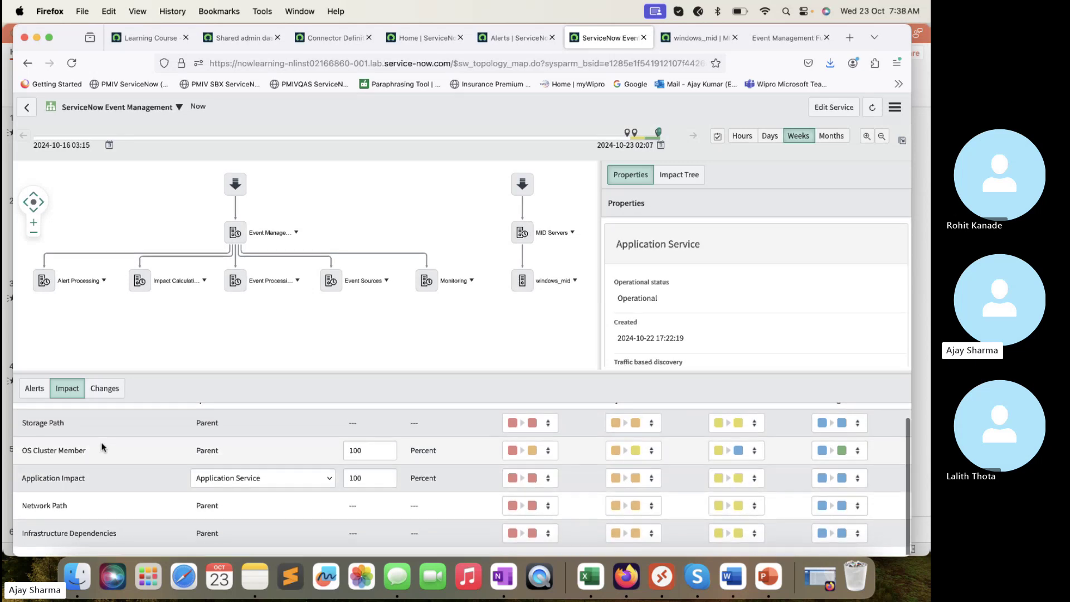
pyautogui.scroll(1, 109, 517)
pyautogui.scroll(-1, 84, 491)
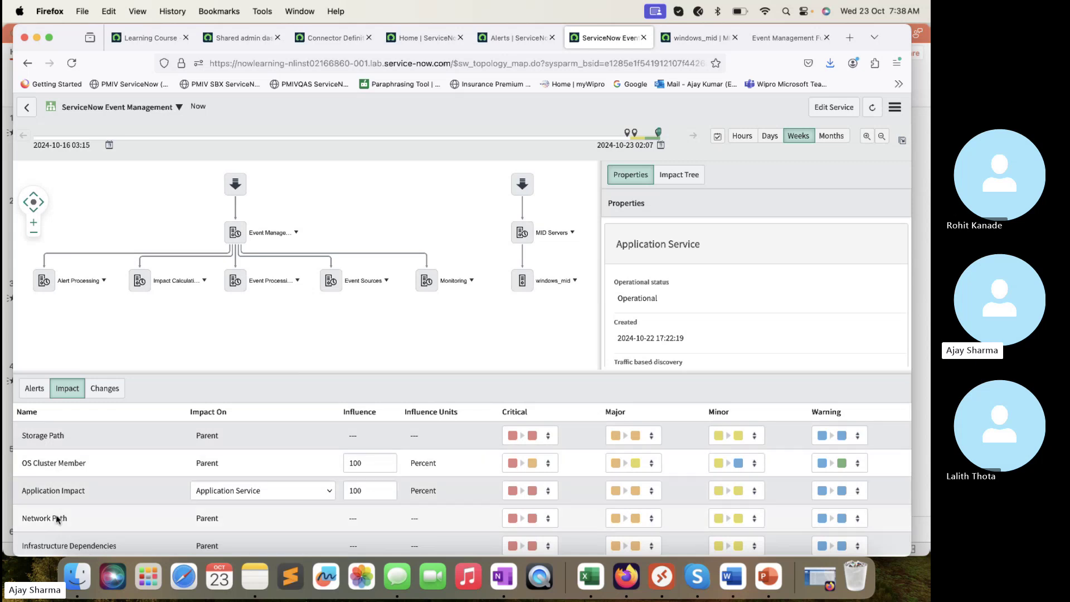
pyautogui.scroll(-1, 61, 544)
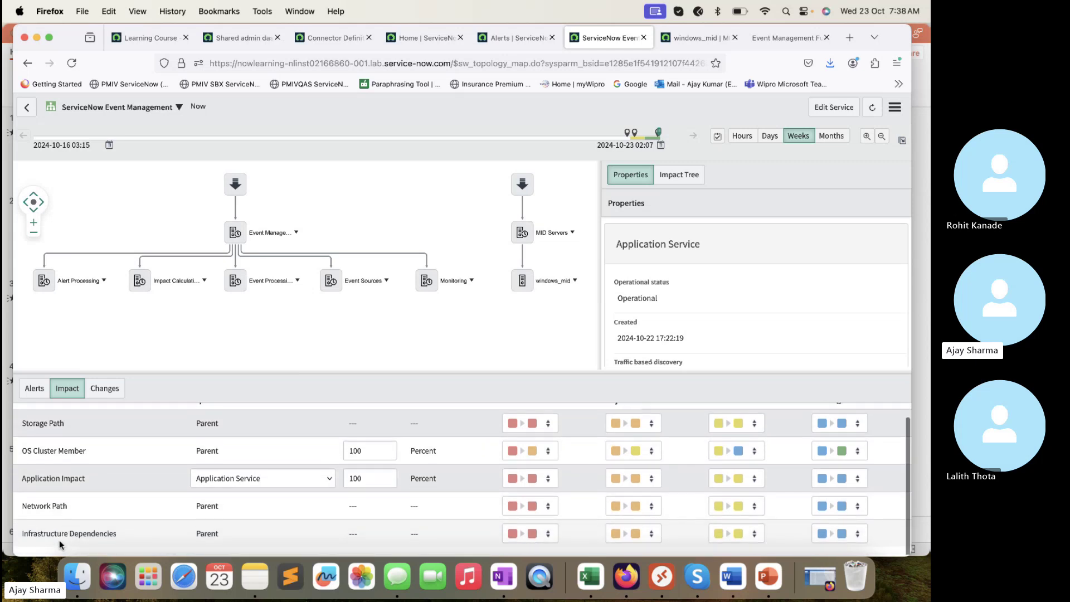
pyautogui.click(327, 479)
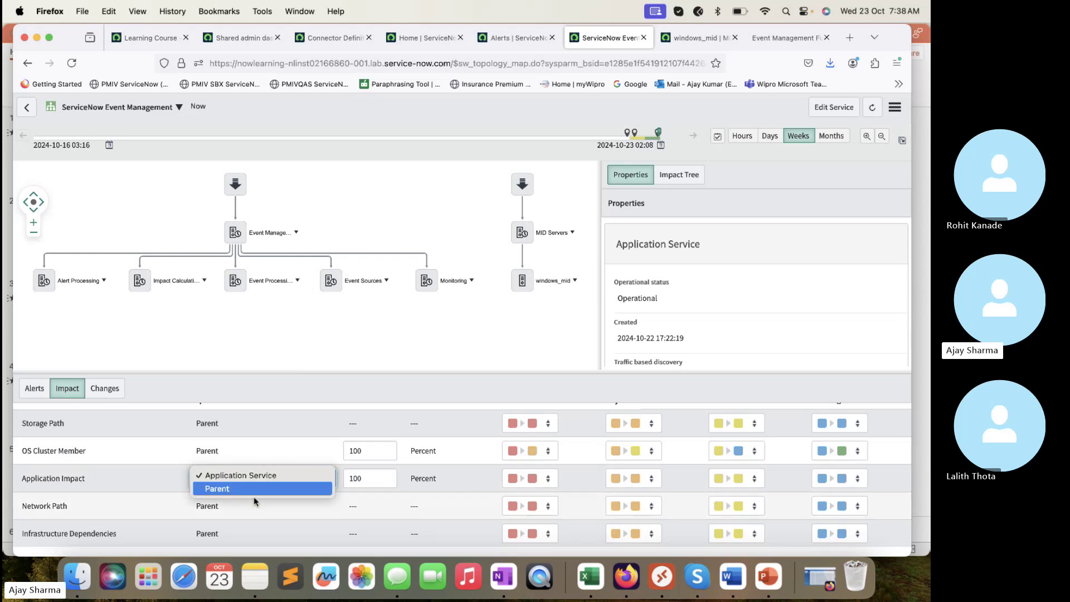
pyautogui.click(275, 476)
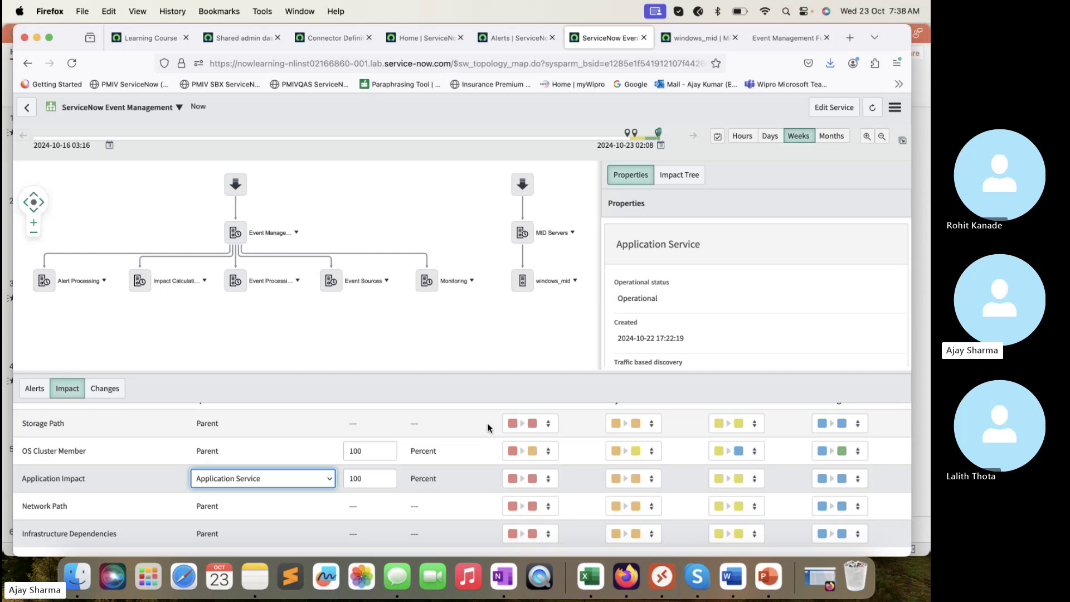
# - View the service's Changes again, and locate Alert Processing on the map through the Impact Tree
pyautogui.click(107, 388)
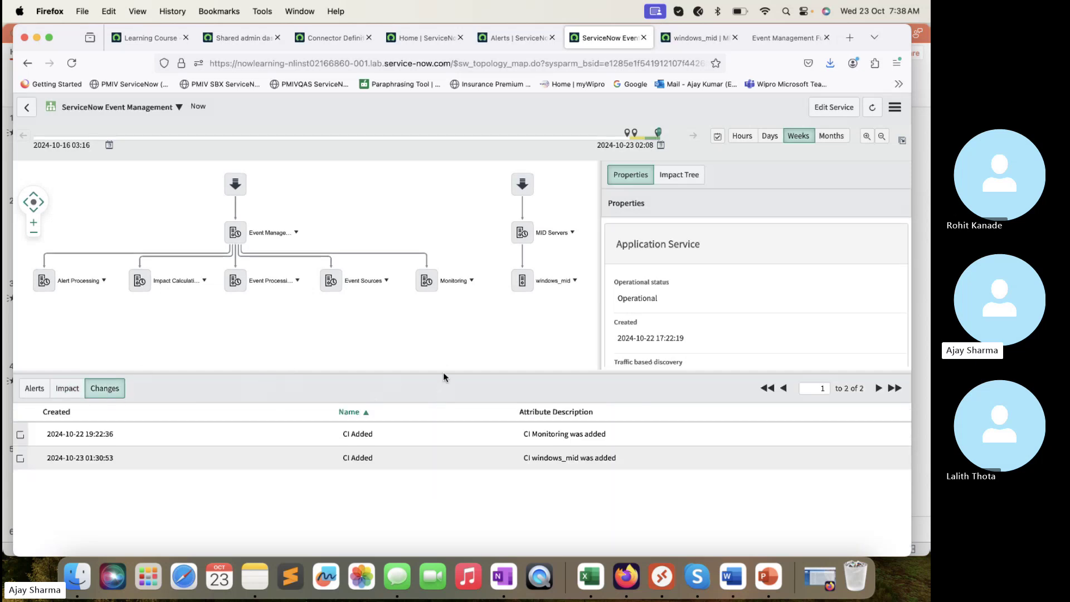
pyautogui.moveTo(444, 373); pyautogui.dragTo(446, 463)
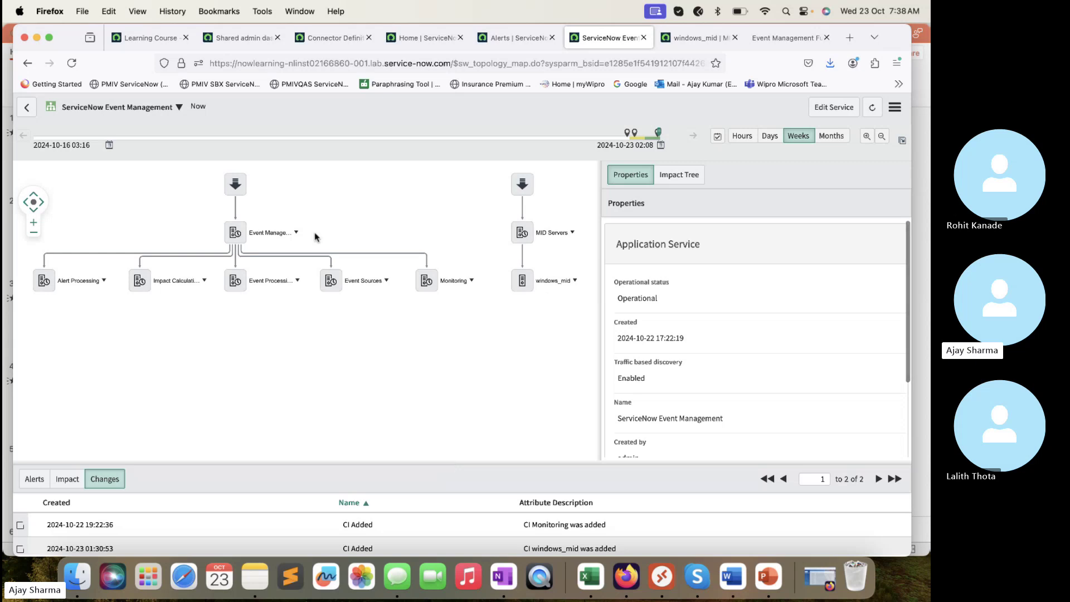
pyautogui.click(679, 175)
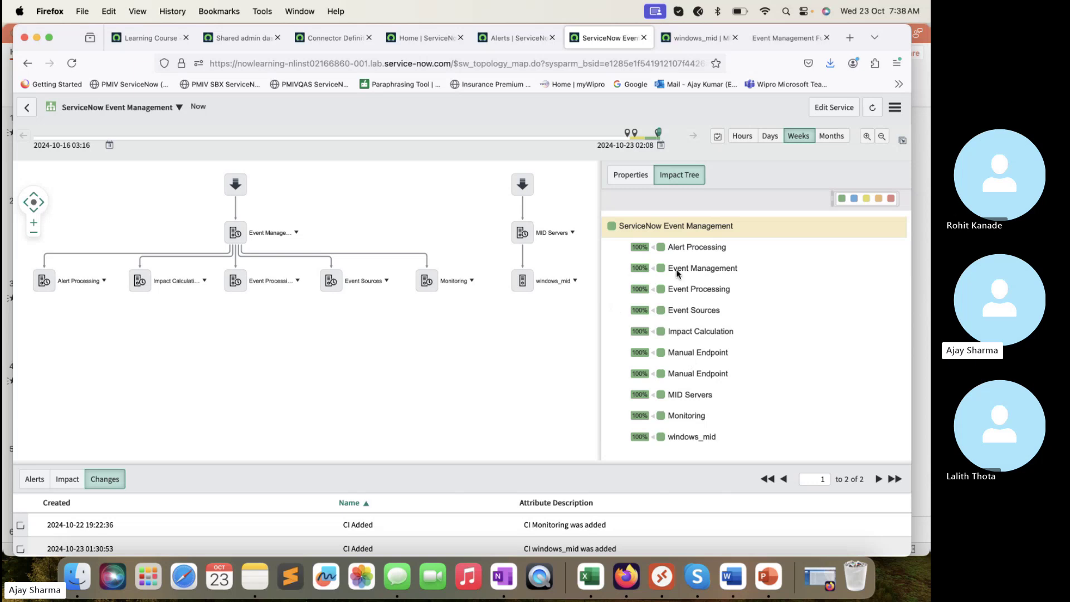
pyautogui.click(654, 247)
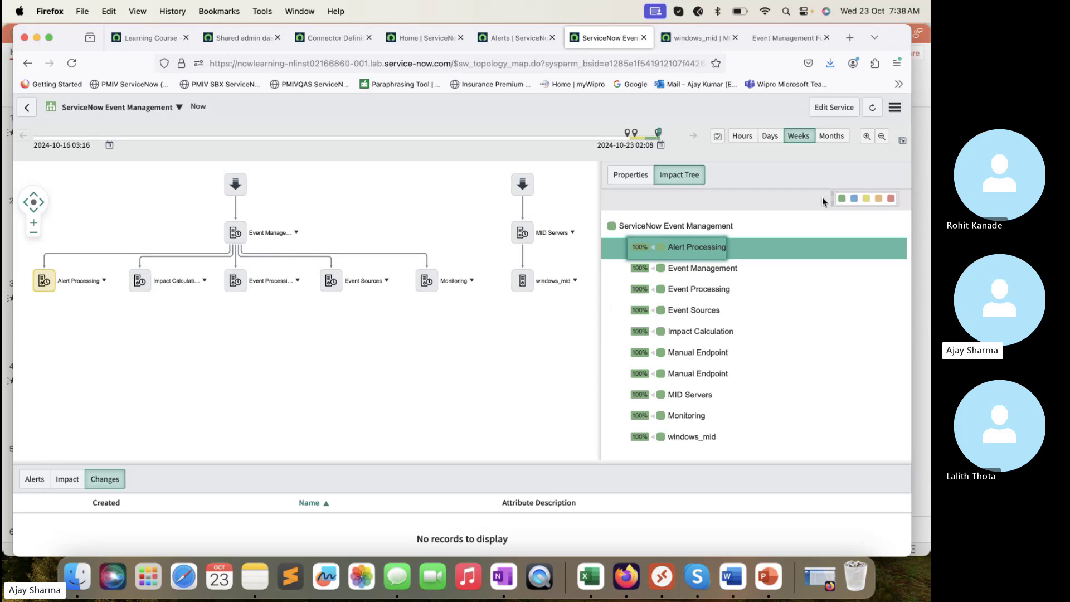
pyautogui.click(626, 175)
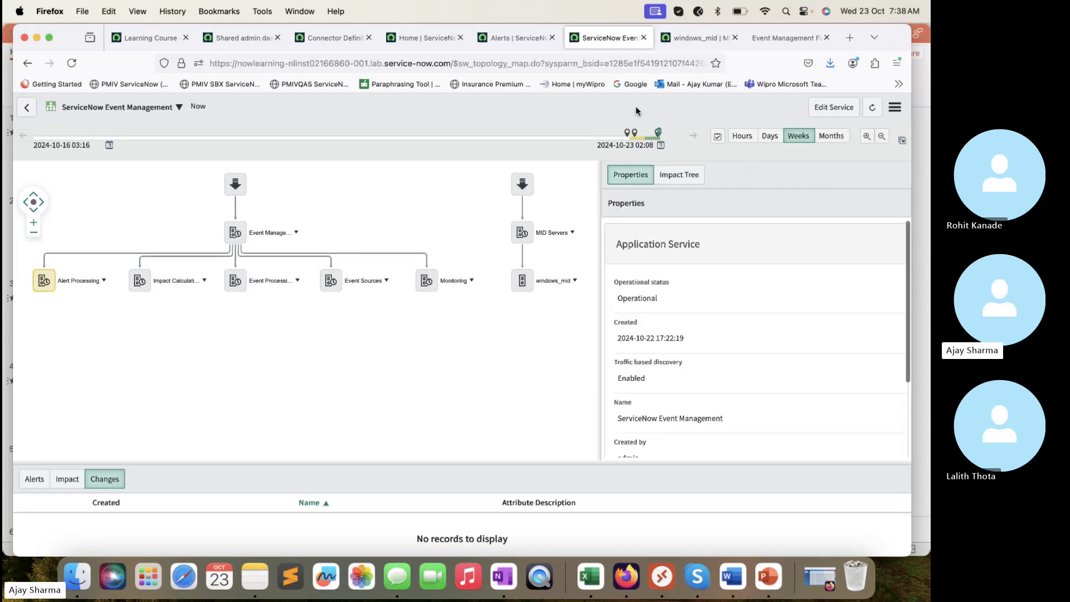
# - Review the Alerts list across all its columns, through to the impacted services, alert tags and event generation times
pyautogui.click(501, 40)
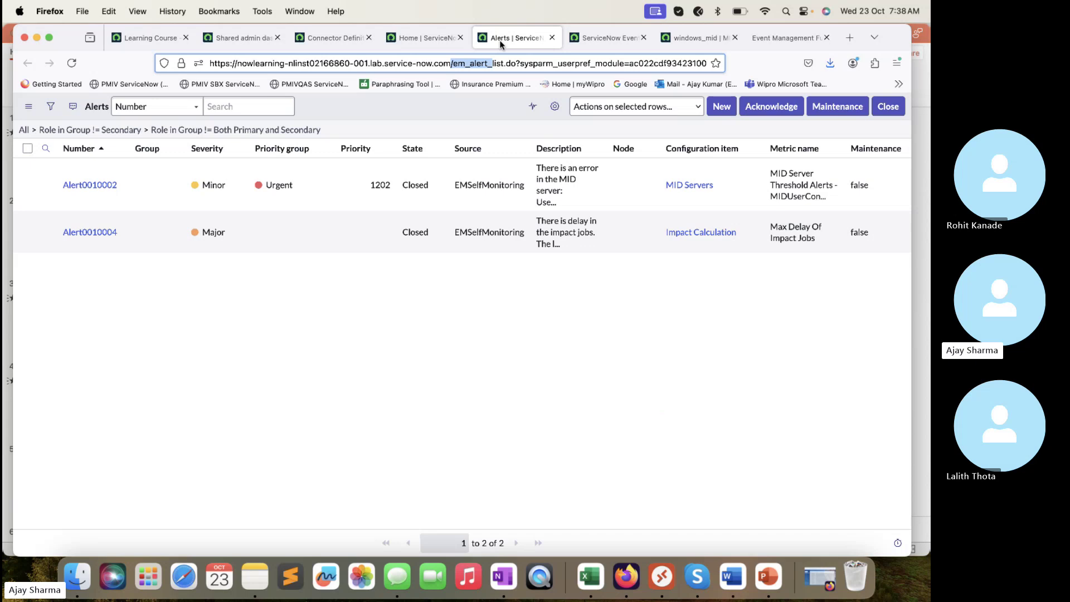
pyautogui.click(613, 39)
pyautogui.click(522, 39)
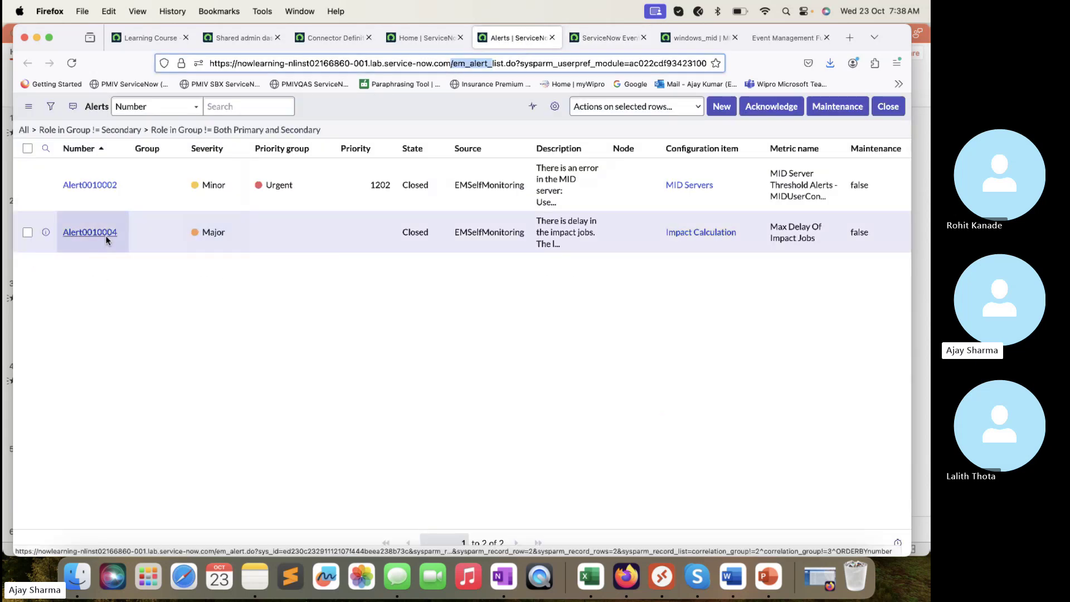
pyautogui.hscroll(5, 202, 215)
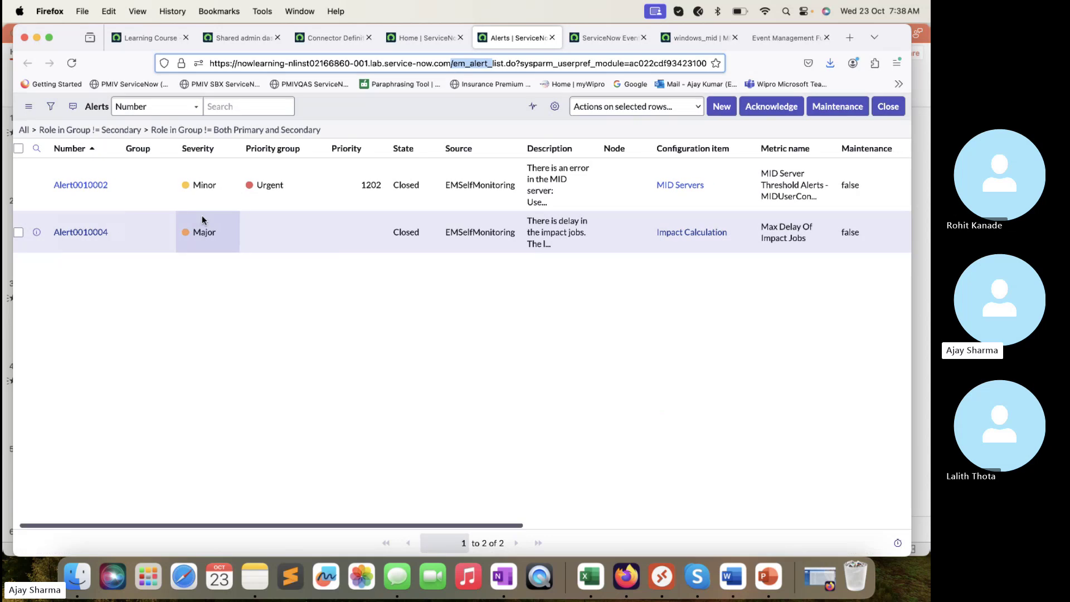
pyautogui.hscroll(5, 202, 215)
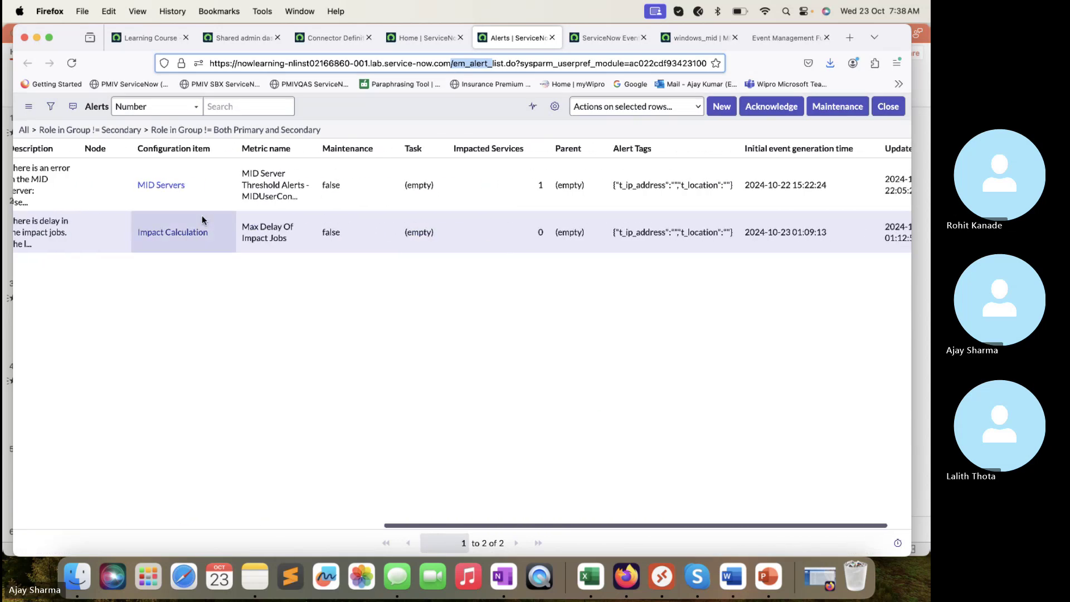
pyautogui.hscroll(-10, 202, 215)
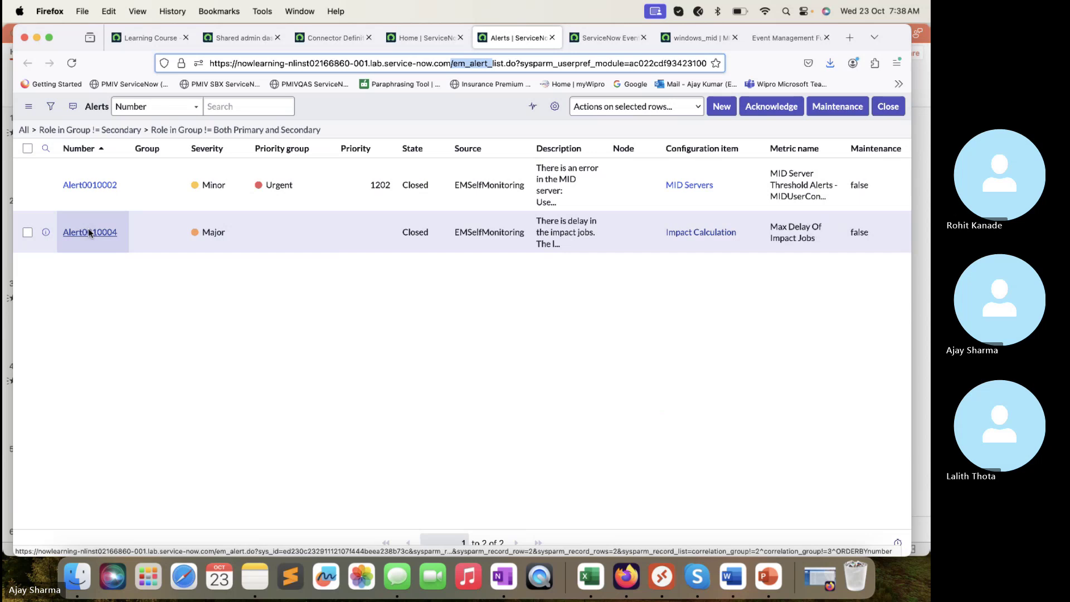
# - Open Alert0010002 in a separate browser tab, look over its details and close it again
pyautogui.keyDown('super'); pyautogui.click(89, 185); pyautogui.keyUp('super')
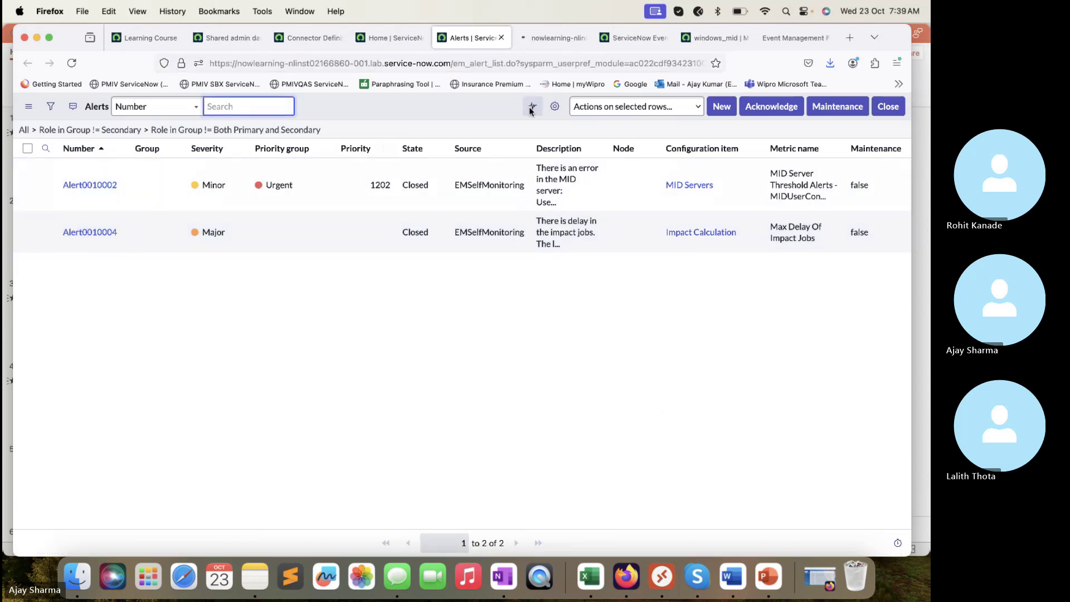
pyautogui.click(540, 38)
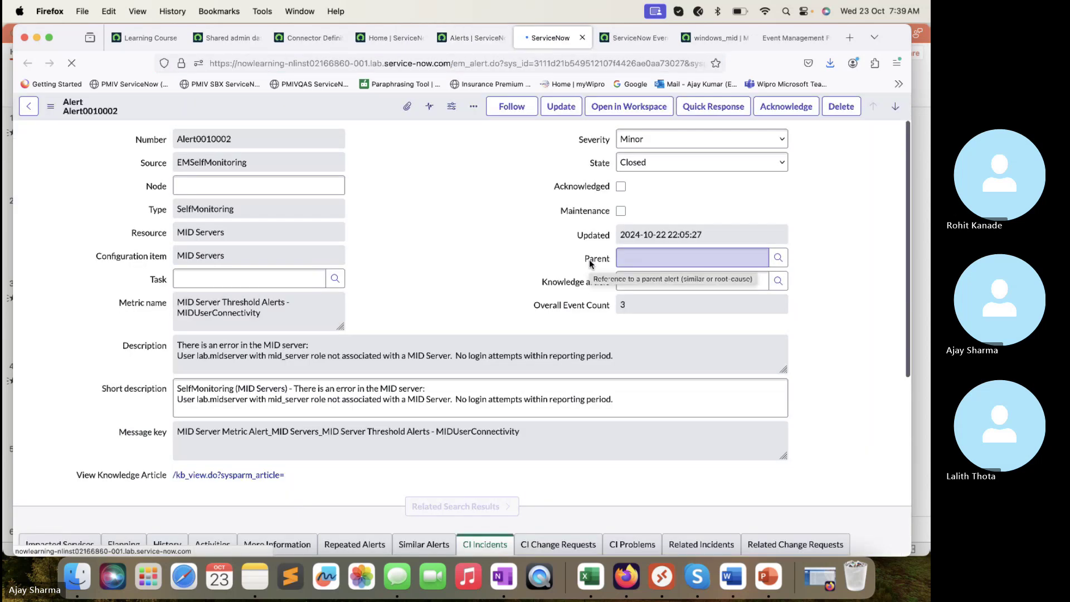
pyautogui.click(582, 38)
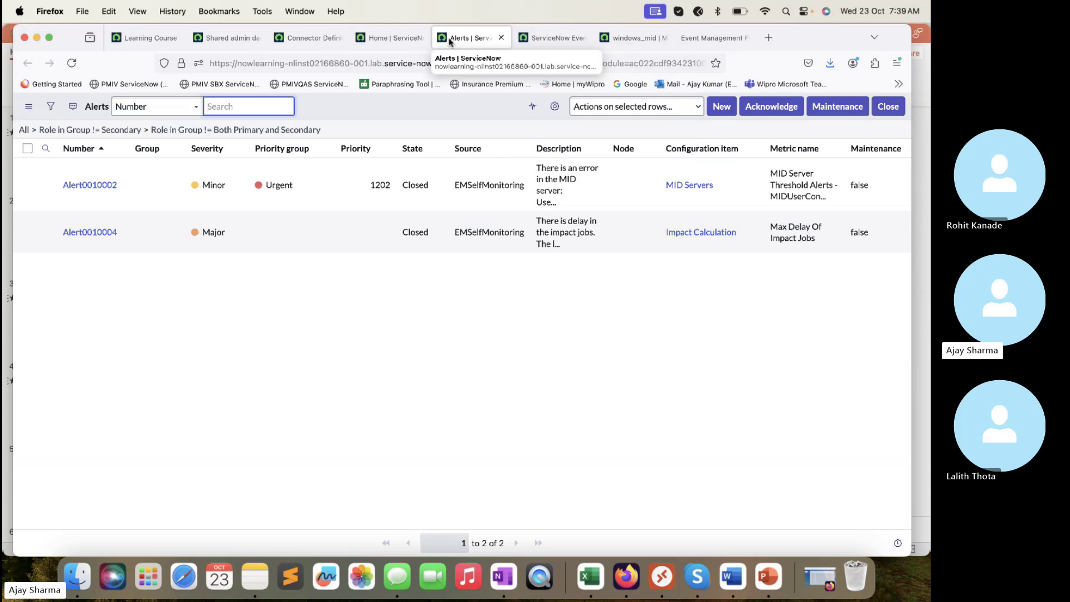
# - From the Shared admin dashboard, find the modules matching "Event" and open All Events in a new browser tab
pyautogui.click(368, 39)
pyautogui.click(477, 41)
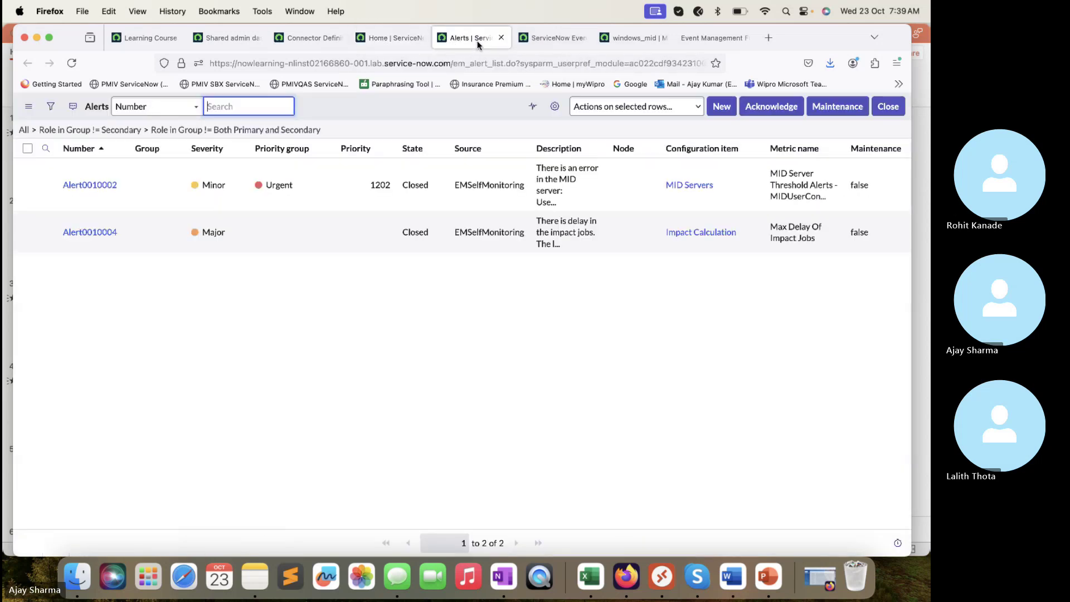
pyautogui.click(553, 28)
pyautogui.click(315, 38)
pyautogui.click(243, 39)
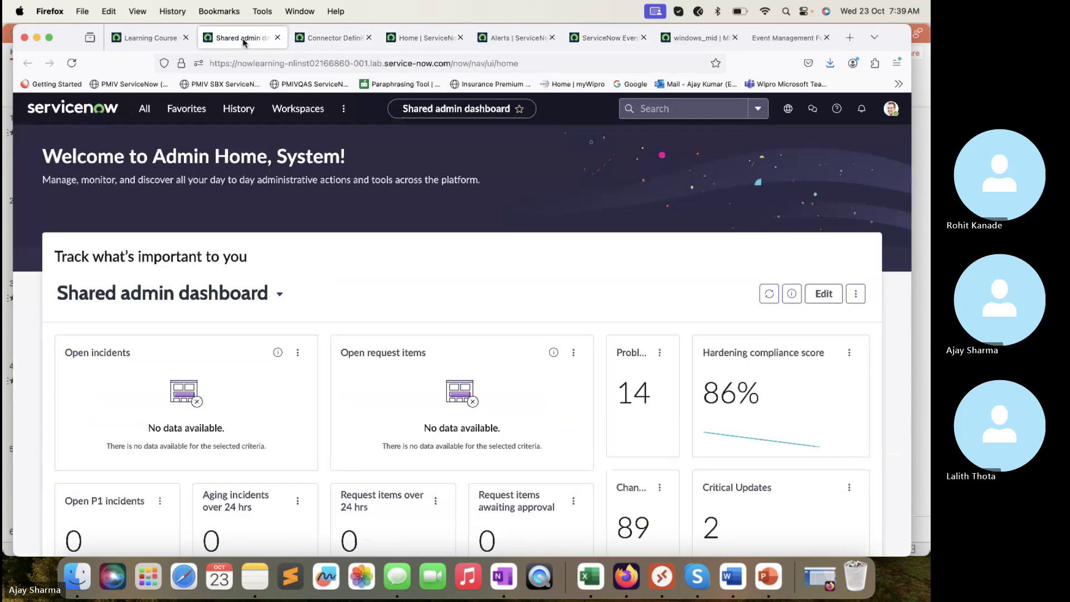
pyautogui.click(144, 108)
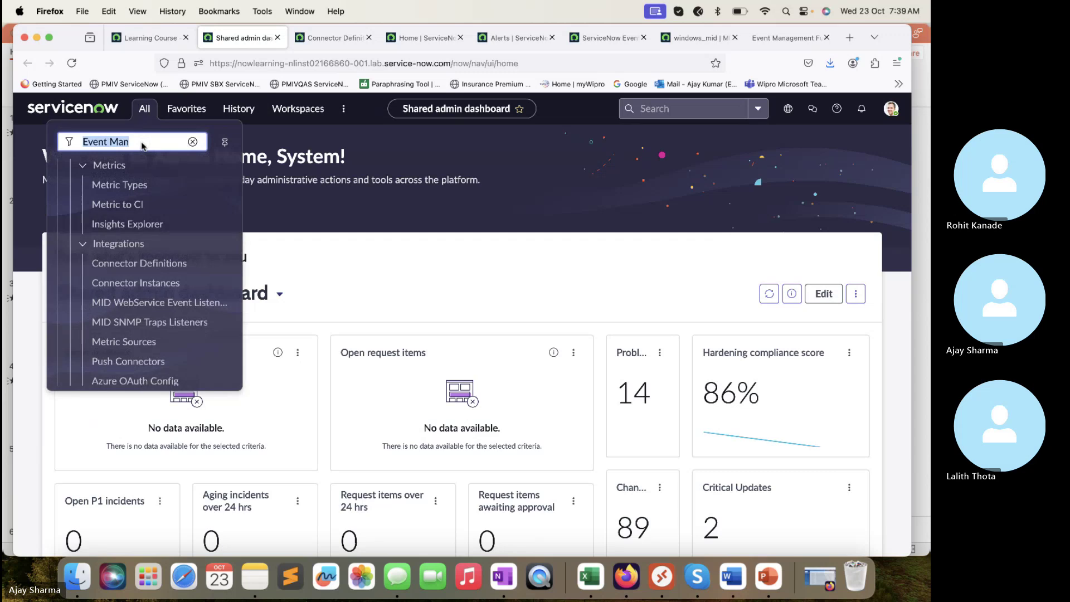
pyautogui.write('Event')
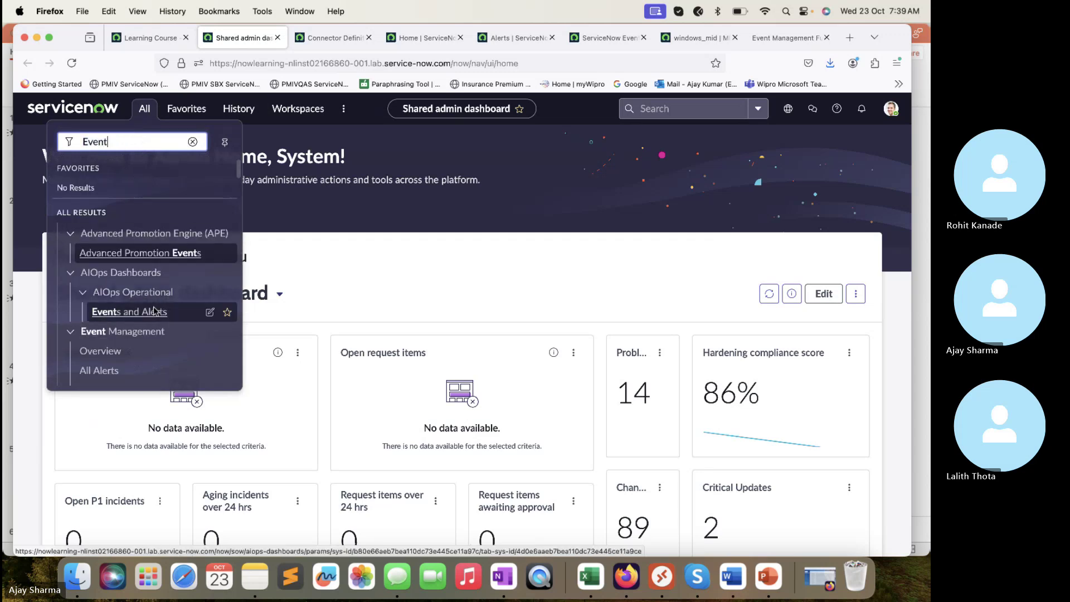
pyautogui.scroll(-2, 154, 311)
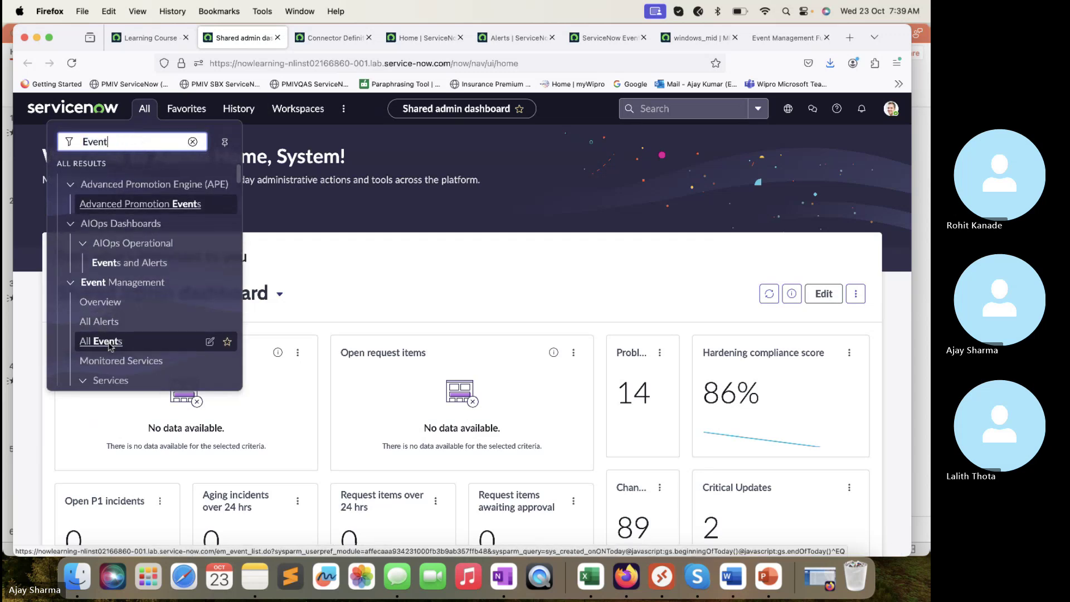
pyautogui.scroll(-1, 109, 346)
pyautogui.keyDown('super'); pyautogui.click(110, 336); pyautogui.keyUp('super')
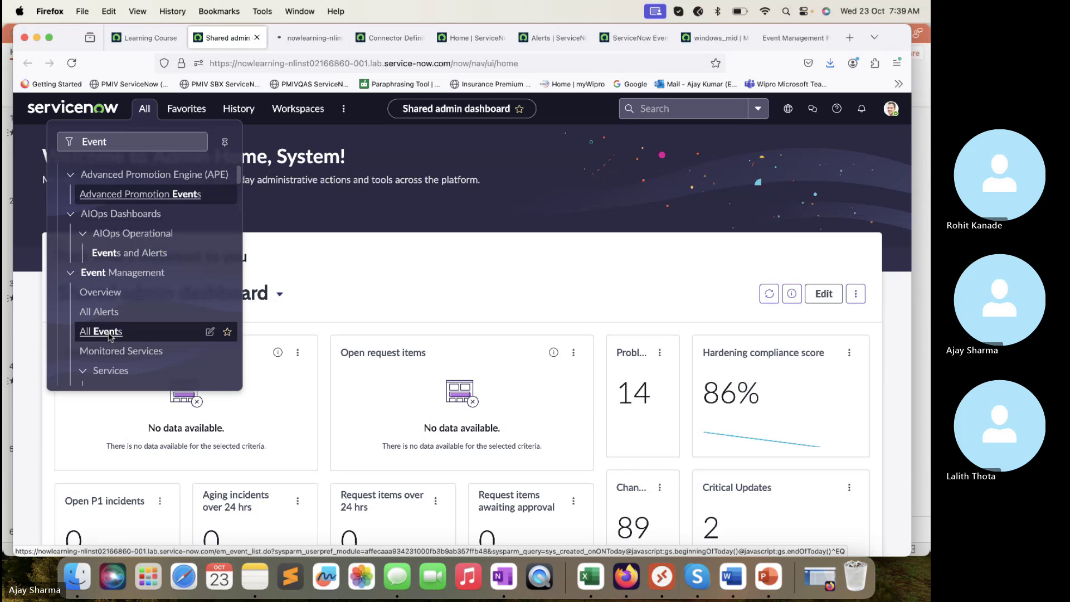
pyautogui.click(307, 47)
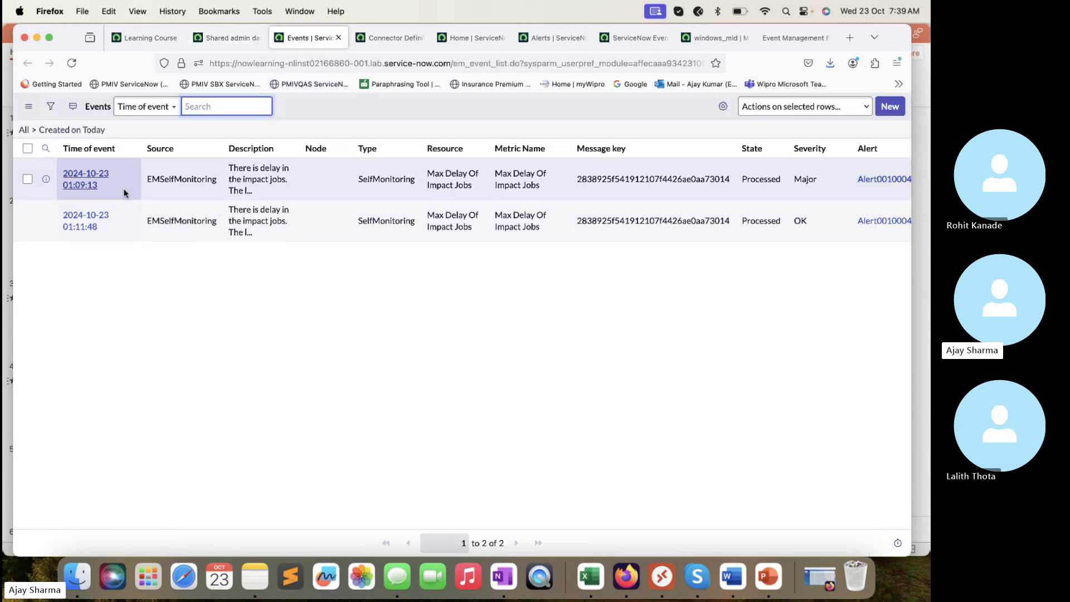
pyautogui.click(84, 186)
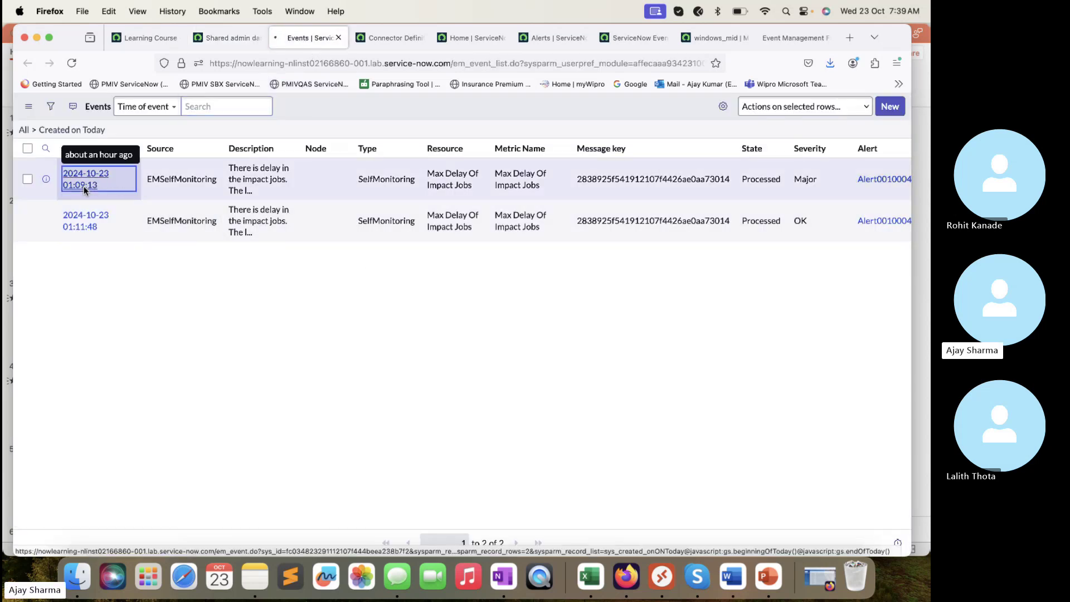
pyautogui.scroll(-5, 310, 383)
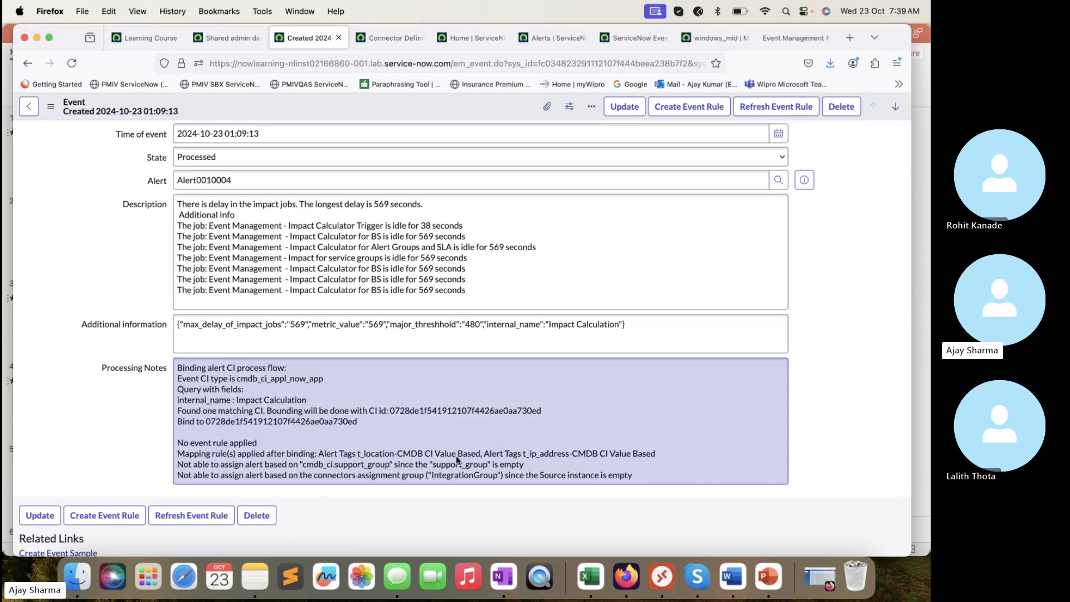
pyautogui.scroll(5, 462, 431)
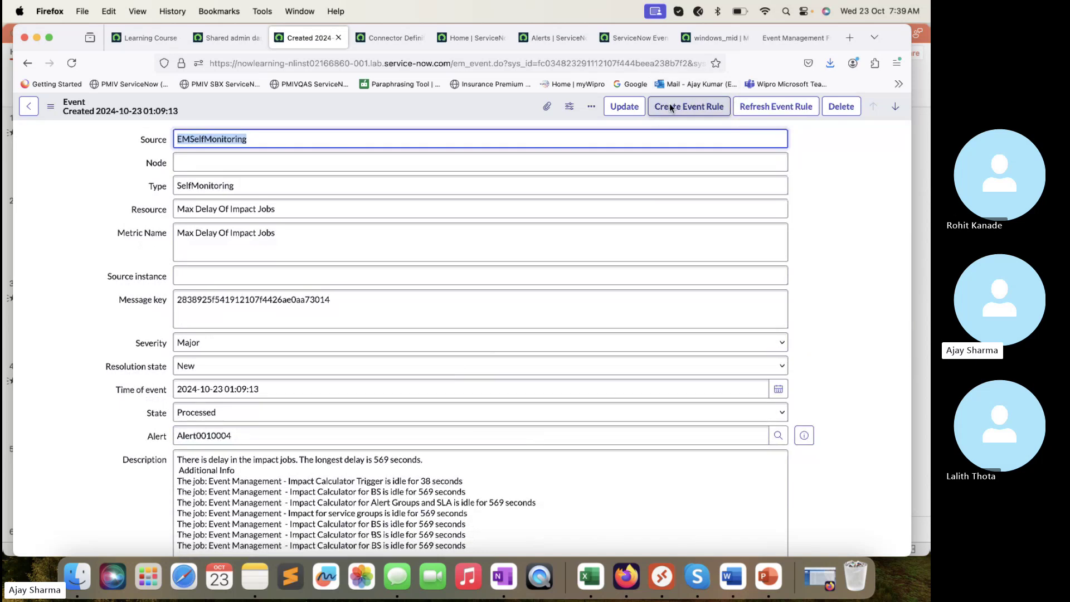
pyautogui.click(672, 107)
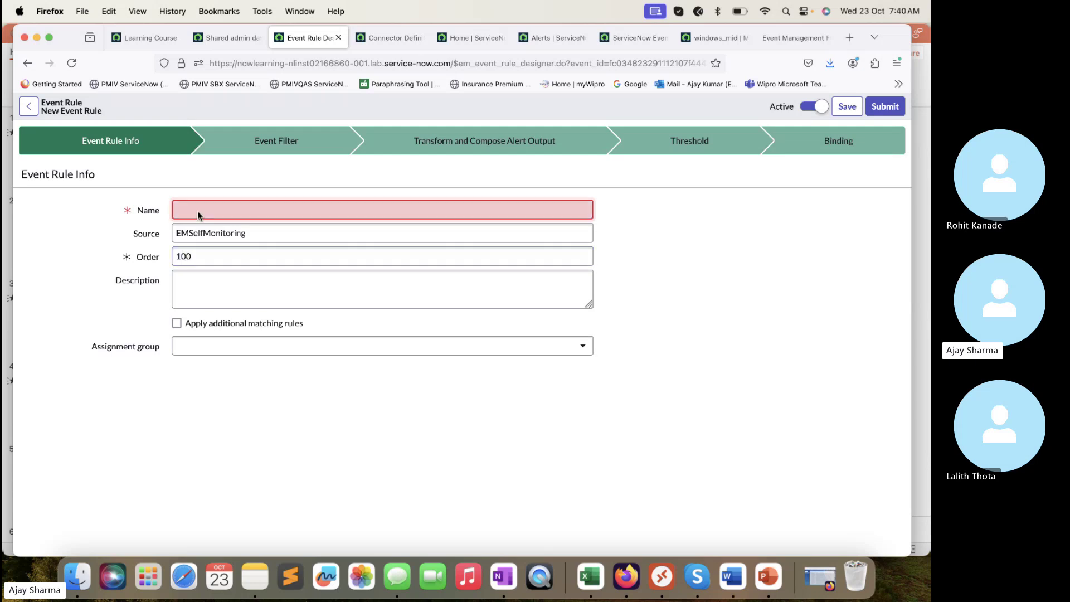
# - Name the new event rule TechTrekwithAJ
pyautogui.write('TechTrek')
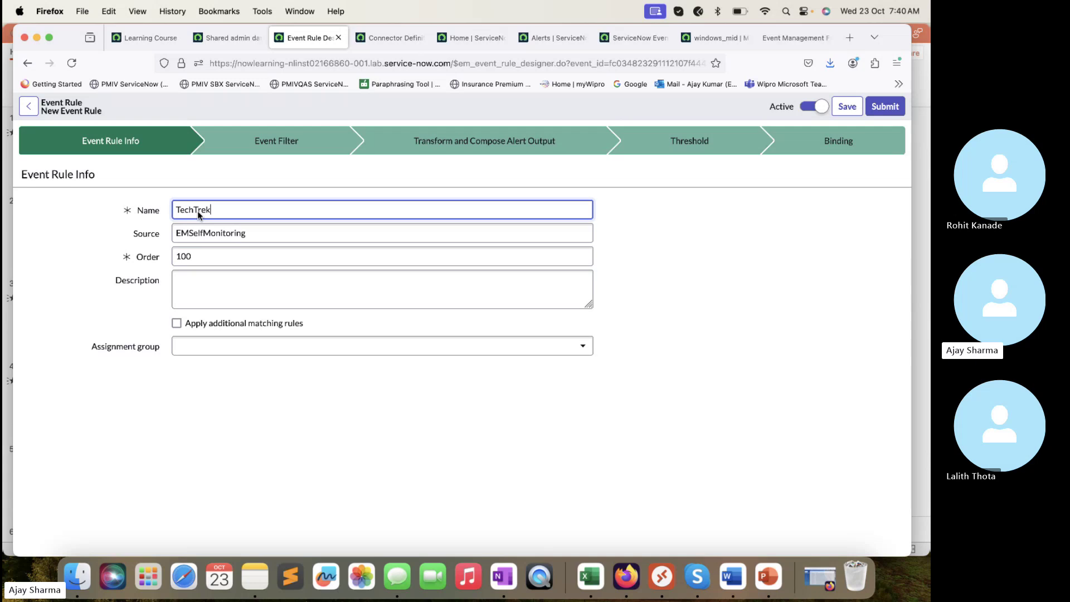
pyautogui.write('wi')
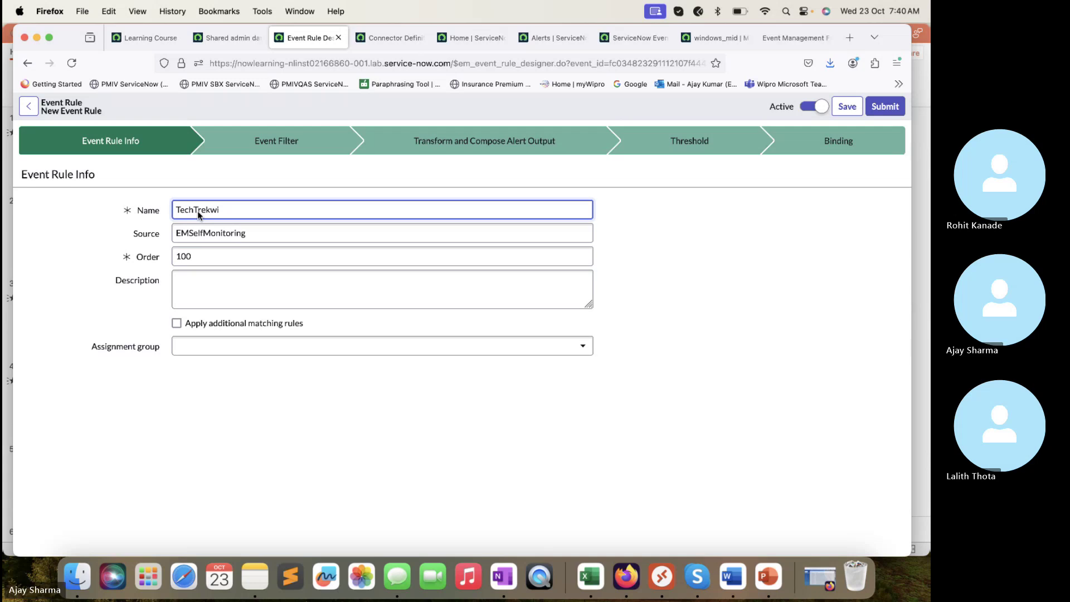
pyautogui.write('hthAJ')
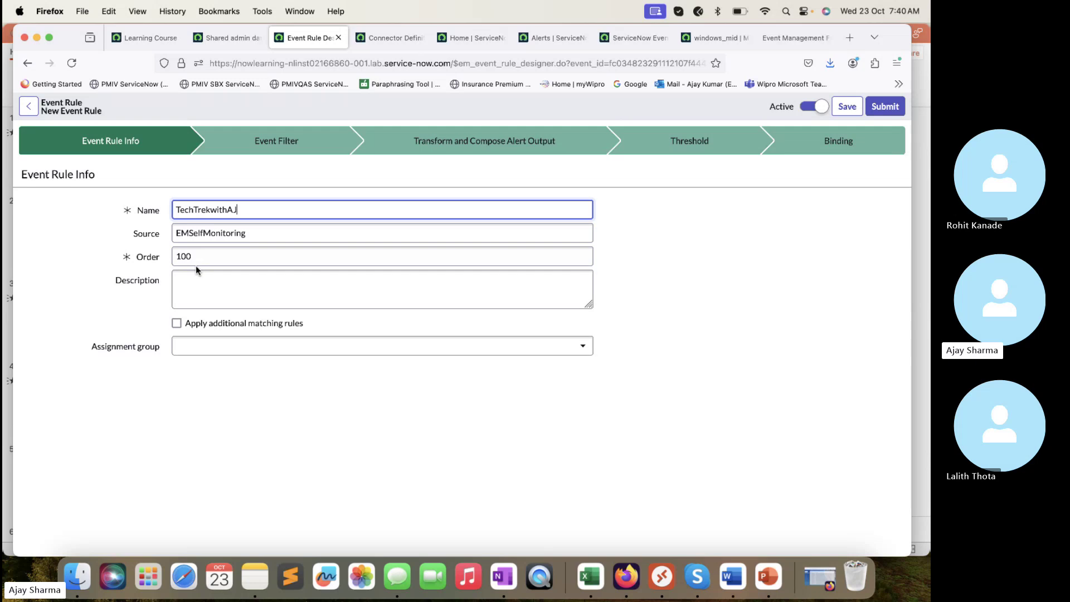
# - Try the option to apply additional matching rules on and off, and browse the available assignment groups without choosing one
pyautogui.click(221, 323)
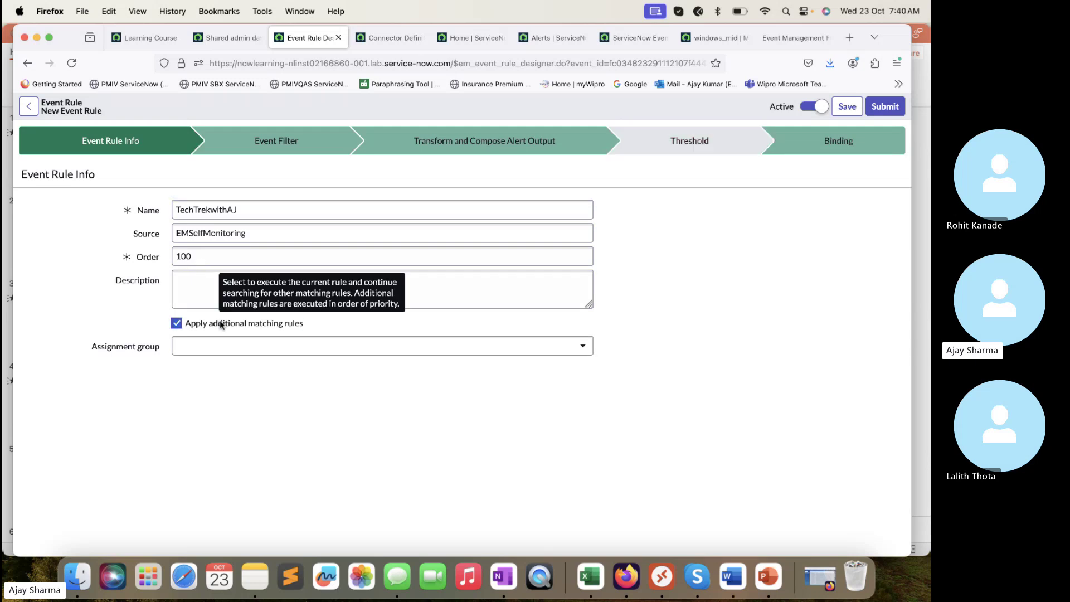
pyautogui.click(259, 324)
pyautogui.click(262, 349)
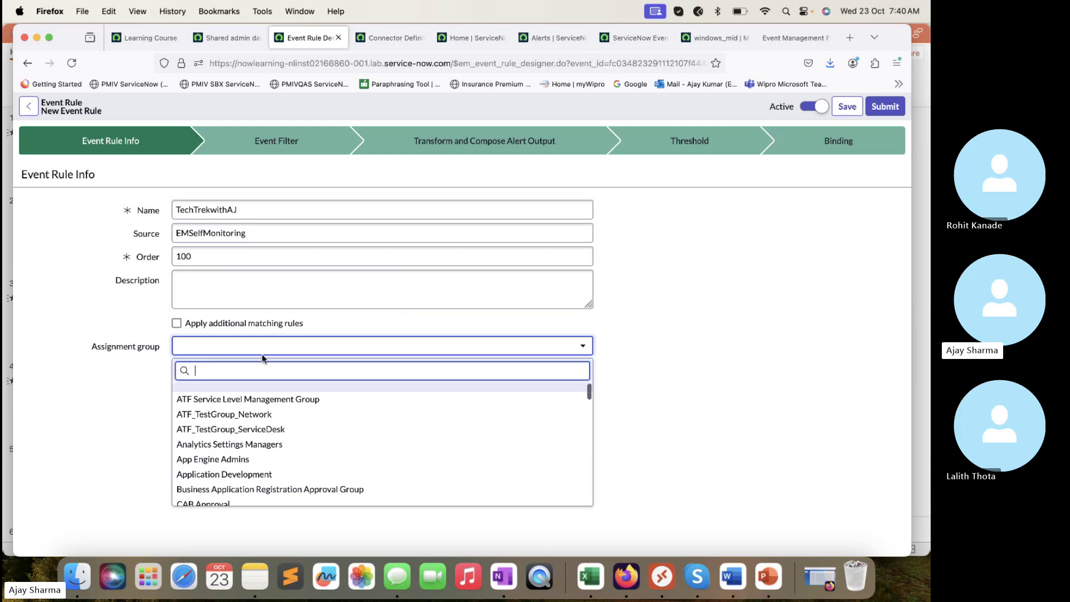
pyautogui.scroll(-5, 289, 449)
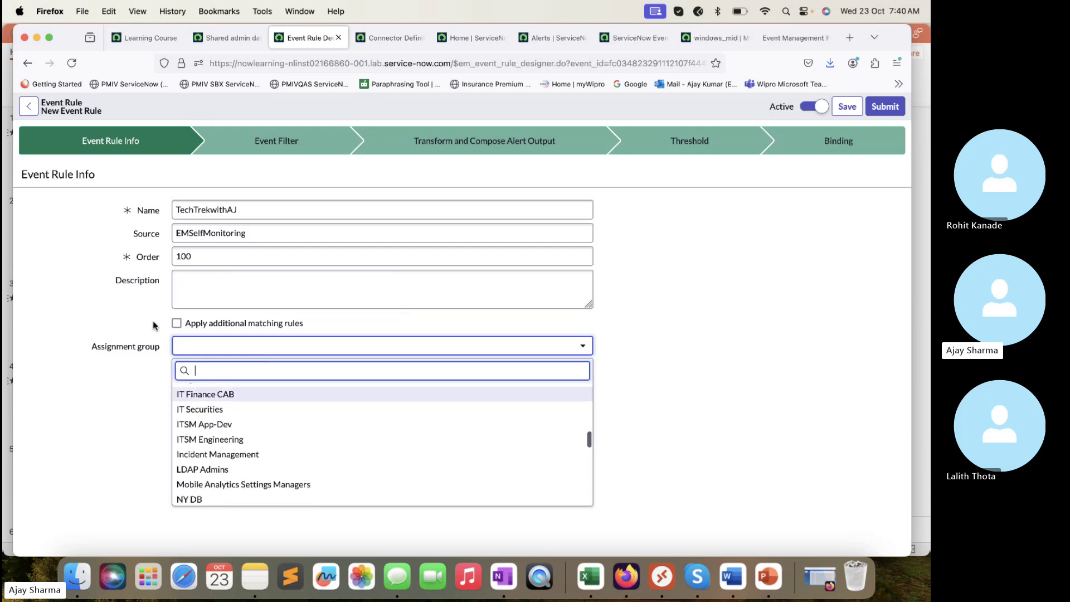
pyautogui.click(130, 371)
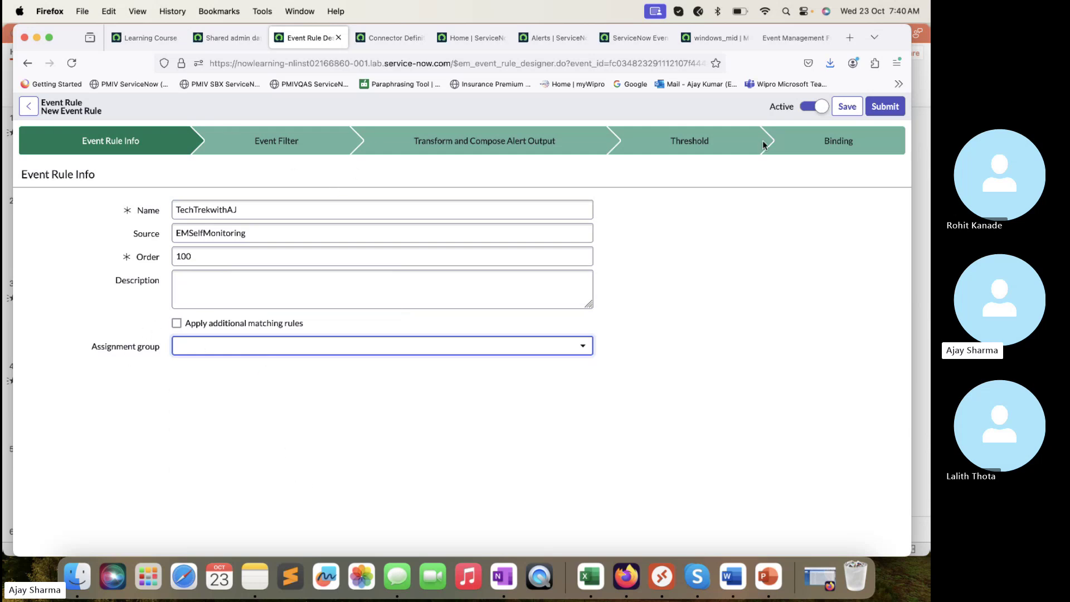
# - Set the rule's event filter to ignore events that match it
pyautogui.click(283, 140)
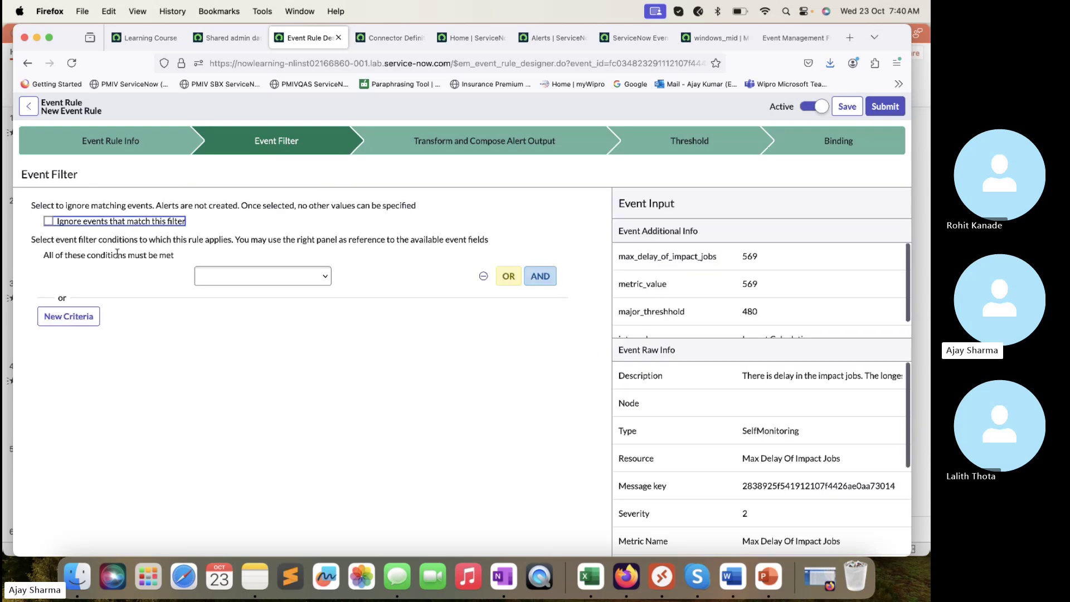
pyautogui.click(112, 223)
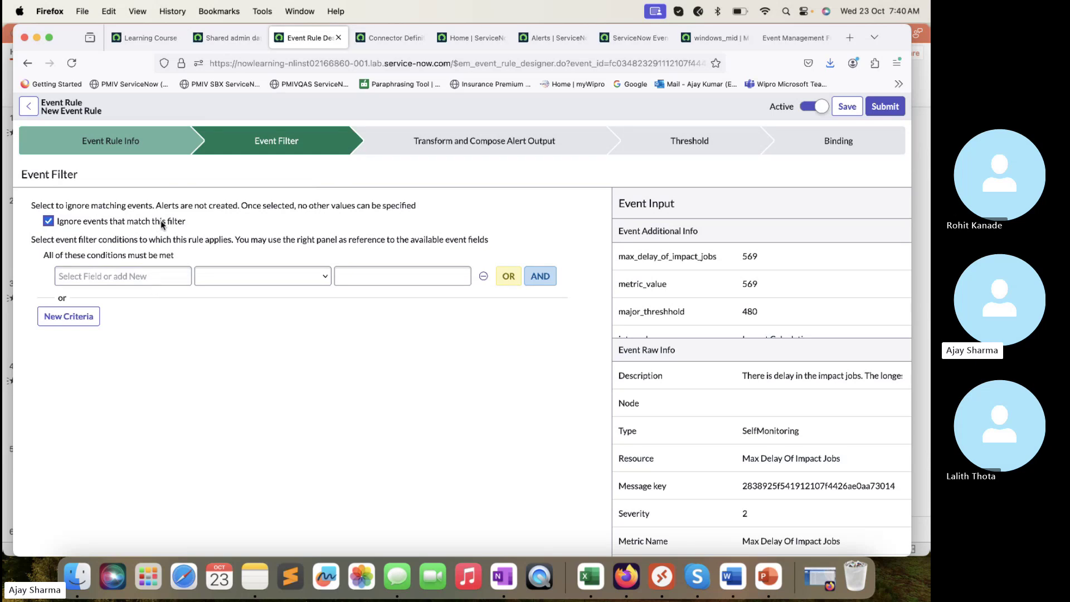
pyautogui.click(226, 37)
pyautogui.click(146, 110)
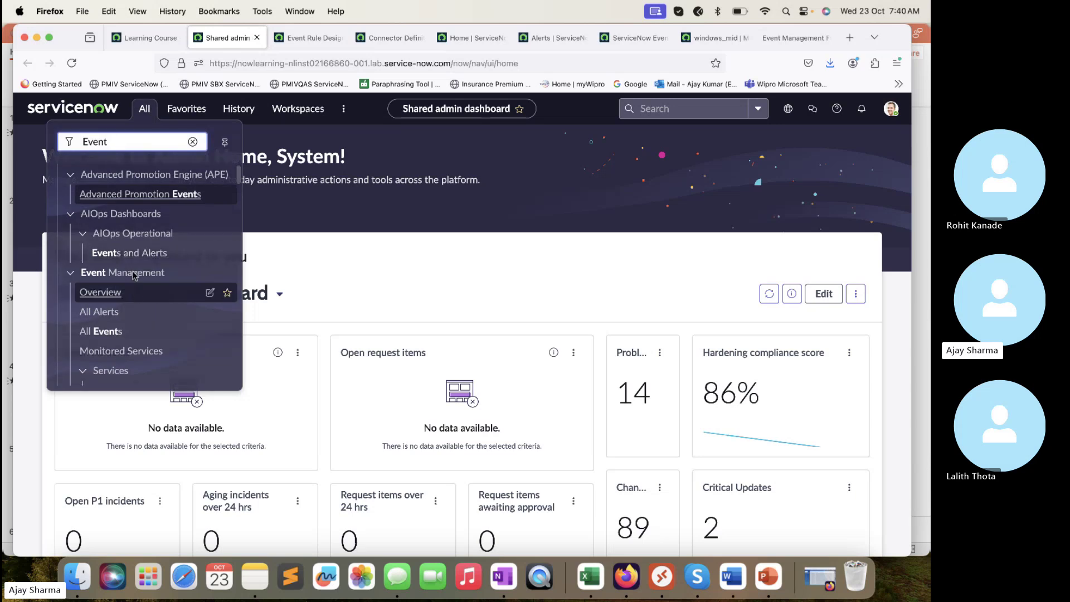
pyautogui.keyDown('super'); pyautogui.click(101, 337); pyautogui.keyUp('super')
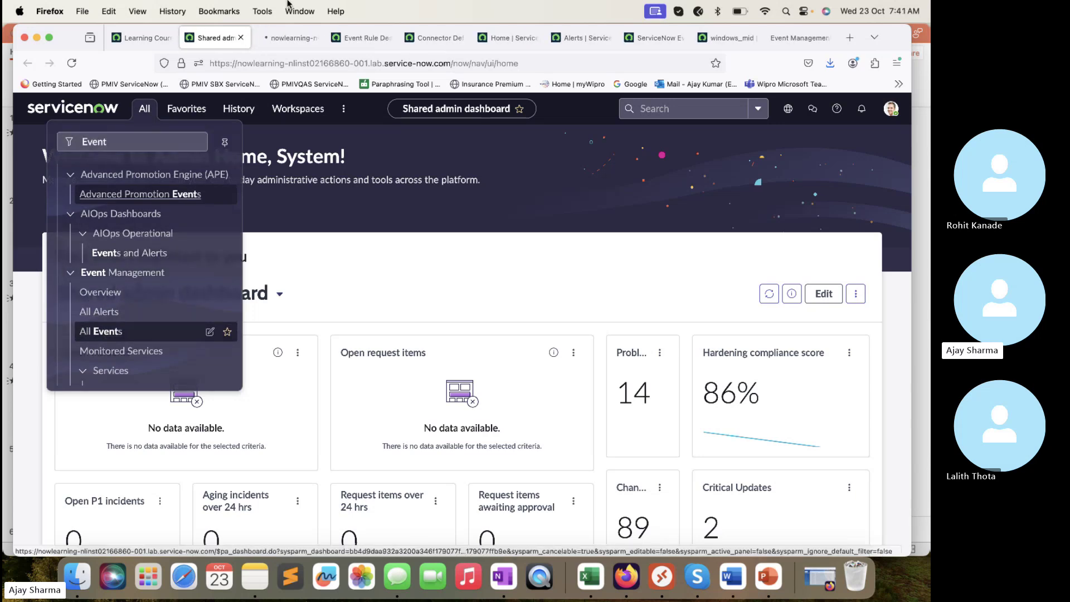
pyautogui.click(284, 37)
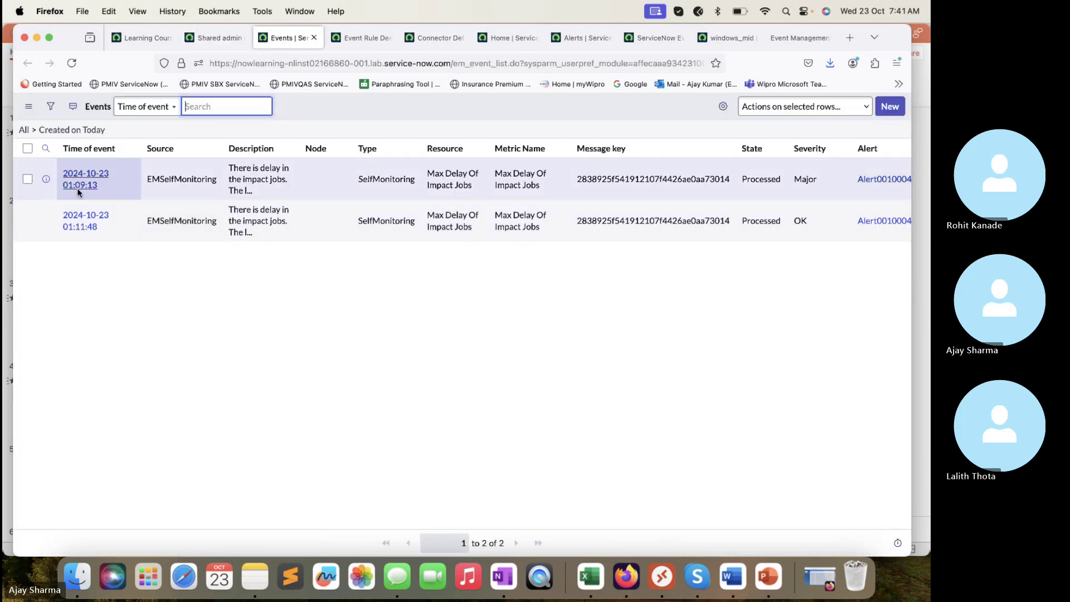
pyautogui.keyDown('super'); pyautogui.click(79, 186); pyautogui.keyUp('super')
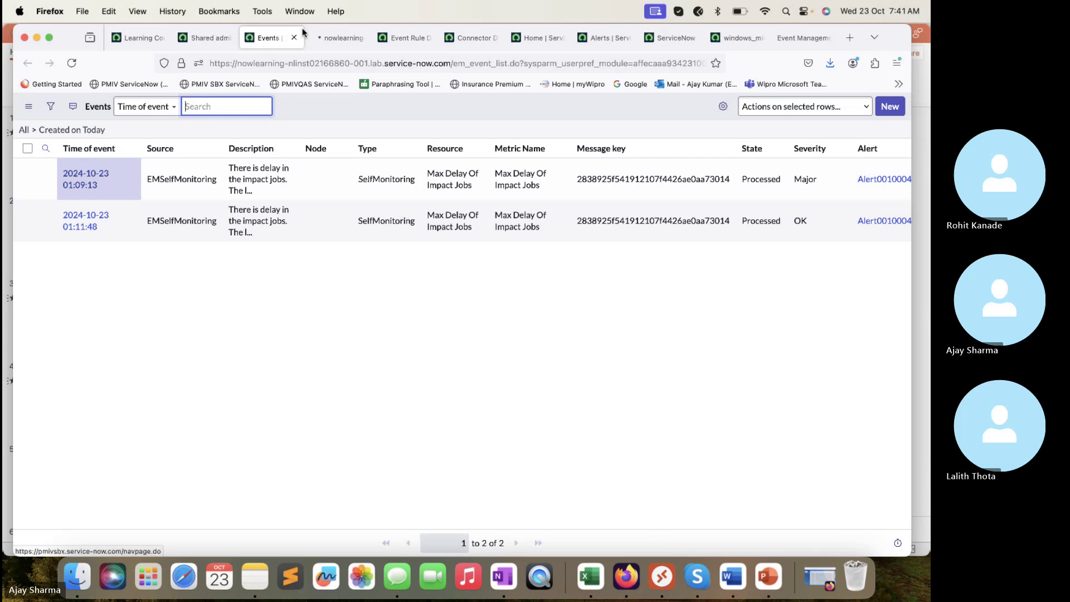
pyautogui.click(337, 37)
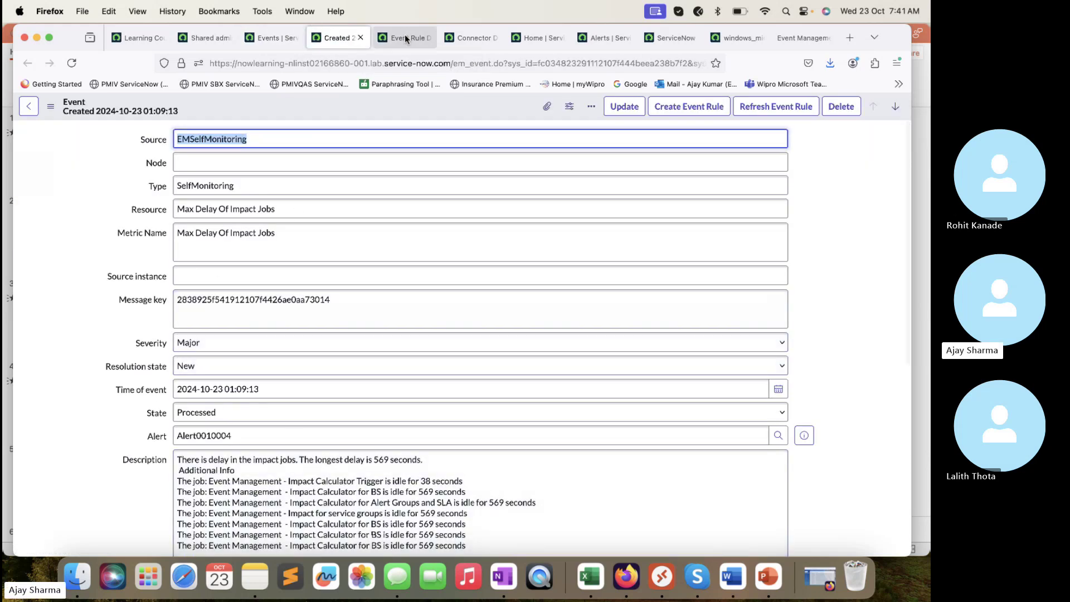
pyautogui.click(222, 340)
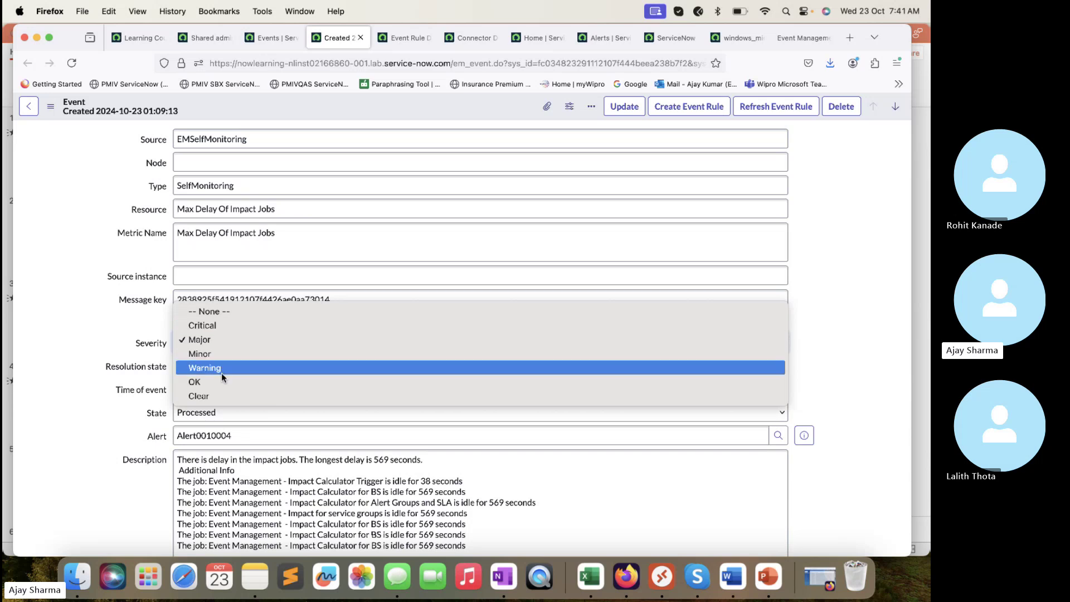
pyautogui.click(93, 415)
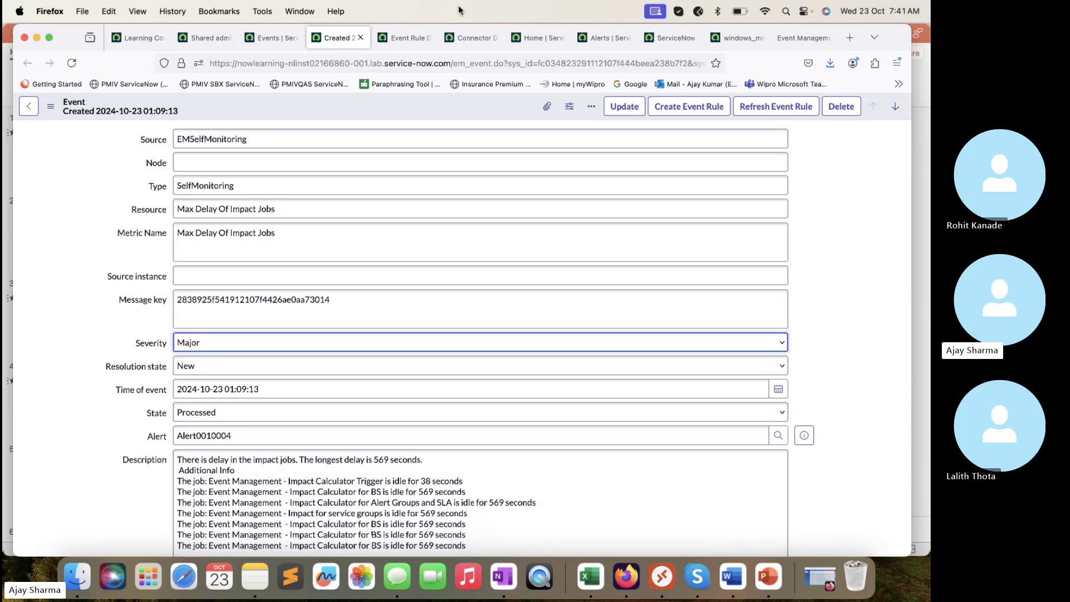
# - Return to the new event rule and set its filter condition to Severity is Minor
pyautogui.click(403, 40)
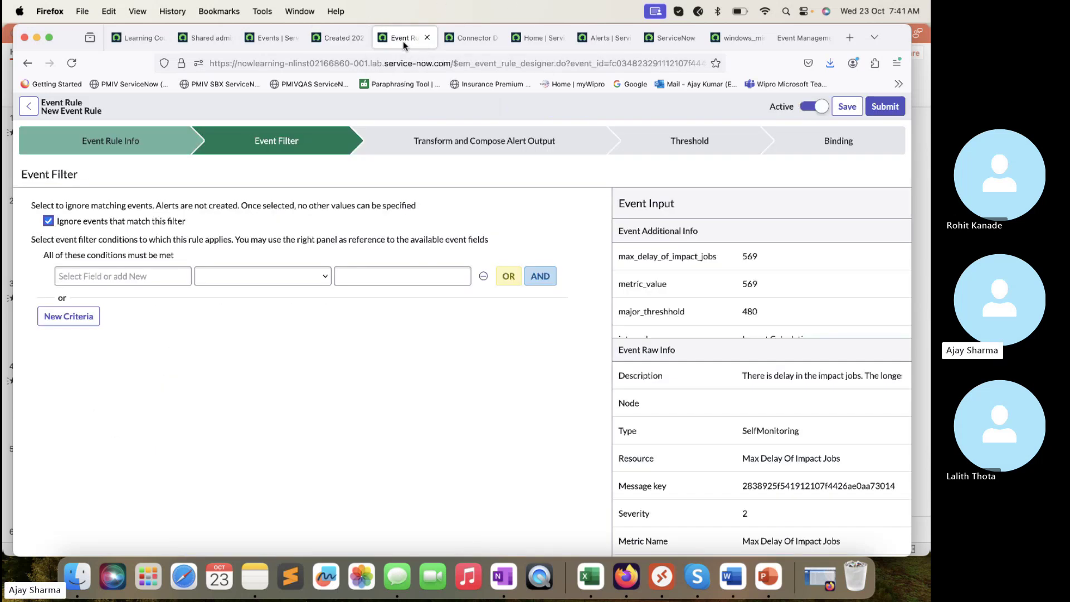
pyautogui.click(183, 281)
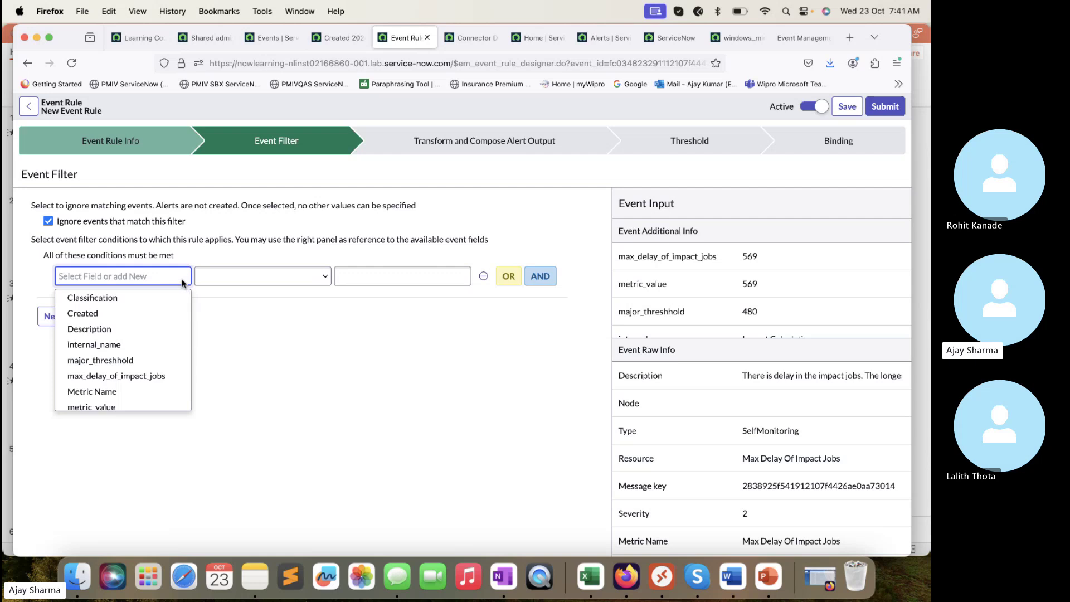
pyautogui.write('Sev')
pyautogui.click(160, 298)
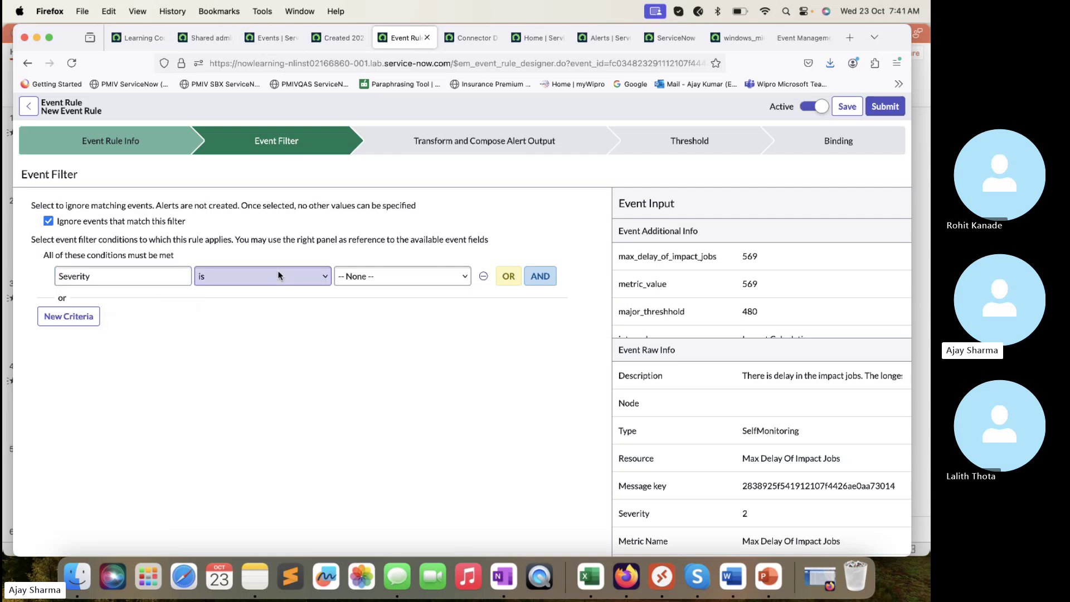
pyautogui.click(379, 274)
pyautogui.click(374, 314)
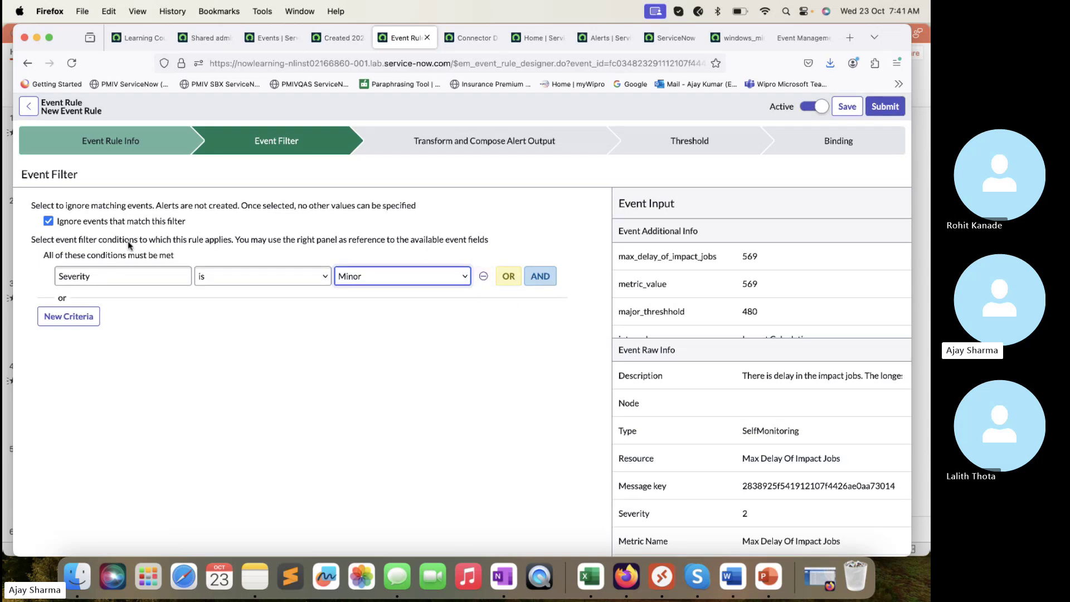
# - Add a second criteria group to the event filter and consult the Events list for reference
pyautogui.click(84, 316)
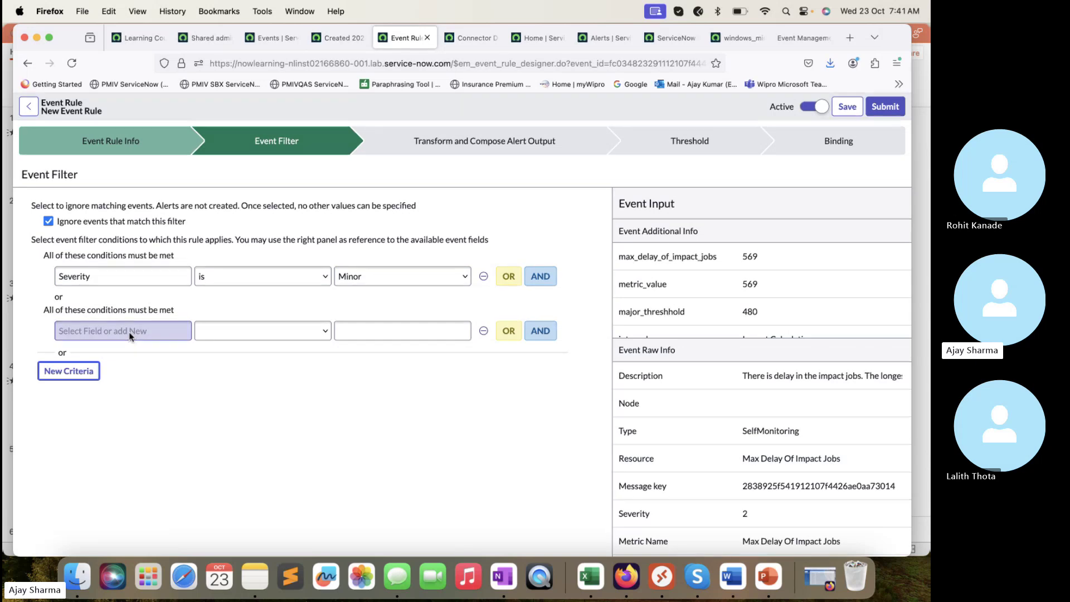
pyautogui.click(268, 36)
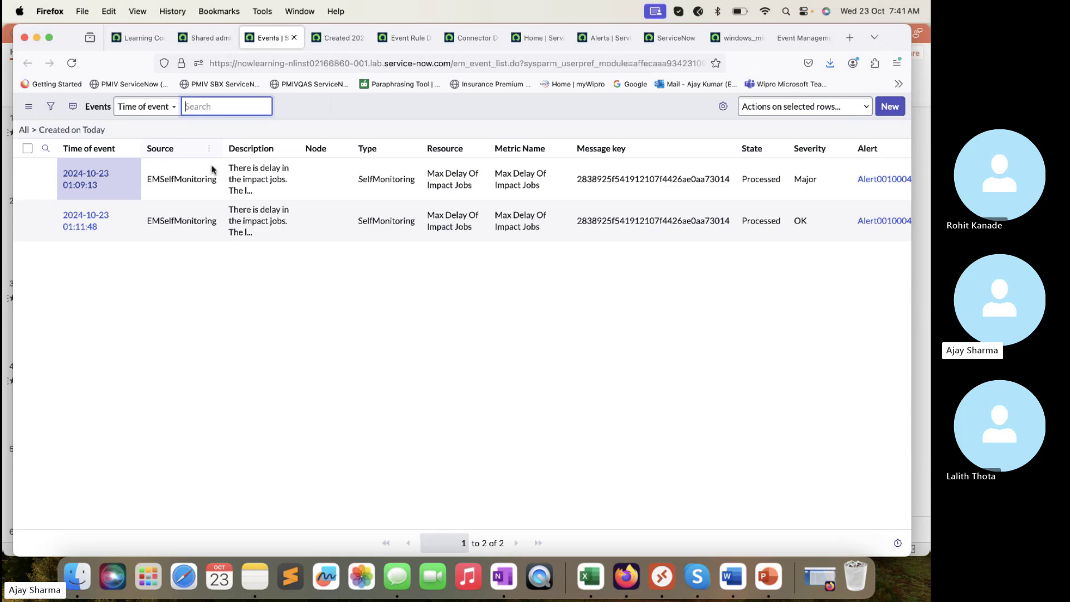
# - Copy the Resource value "Max Delay Of Impact Jobs" from the open event record
pyautogui.hotkey('ctrl', 'Tab')
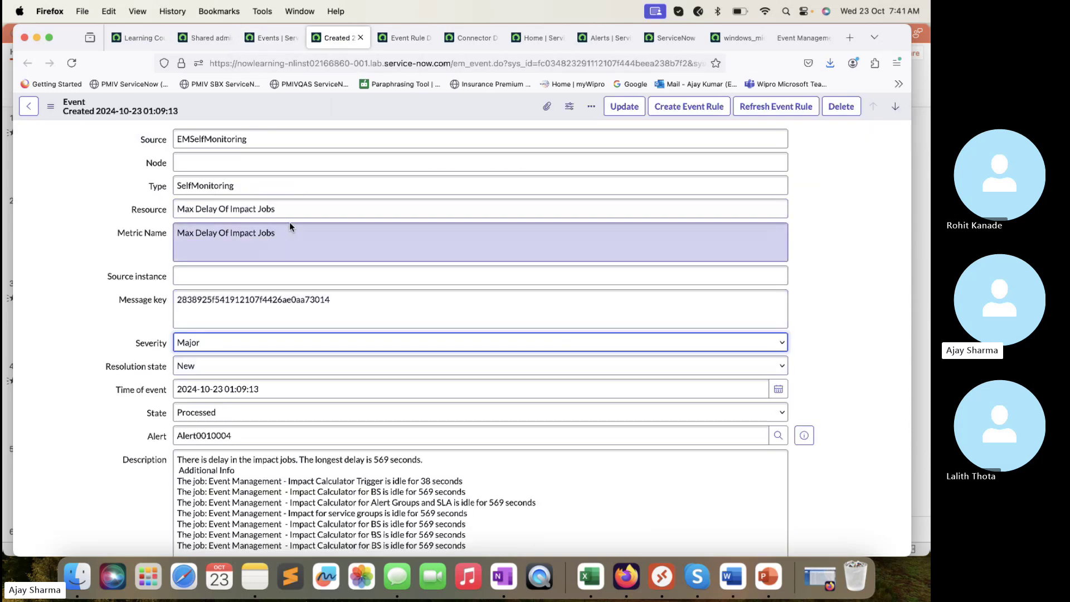
pyautogui.moveTo(285, 210); pyautogui.dragTo(114, 206)
pyautogui.press('super+c')
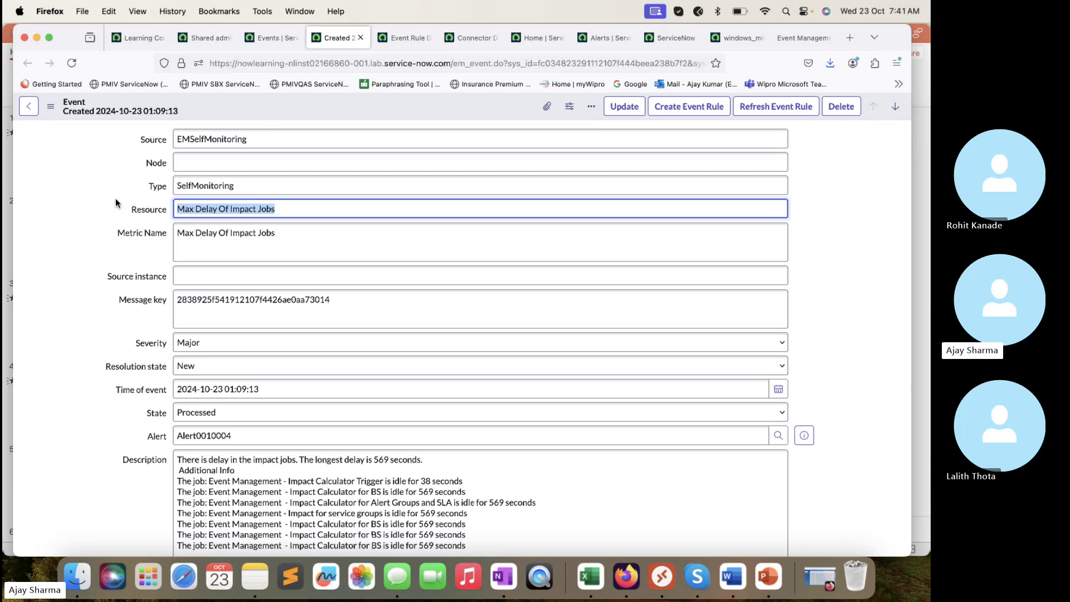
# - Fill the event rule's second filter criteria with the condition Resource is "Max Delay Of Impact Jobs"
pyautogui.click(406, 38)
pyautogui.click(462, 35)
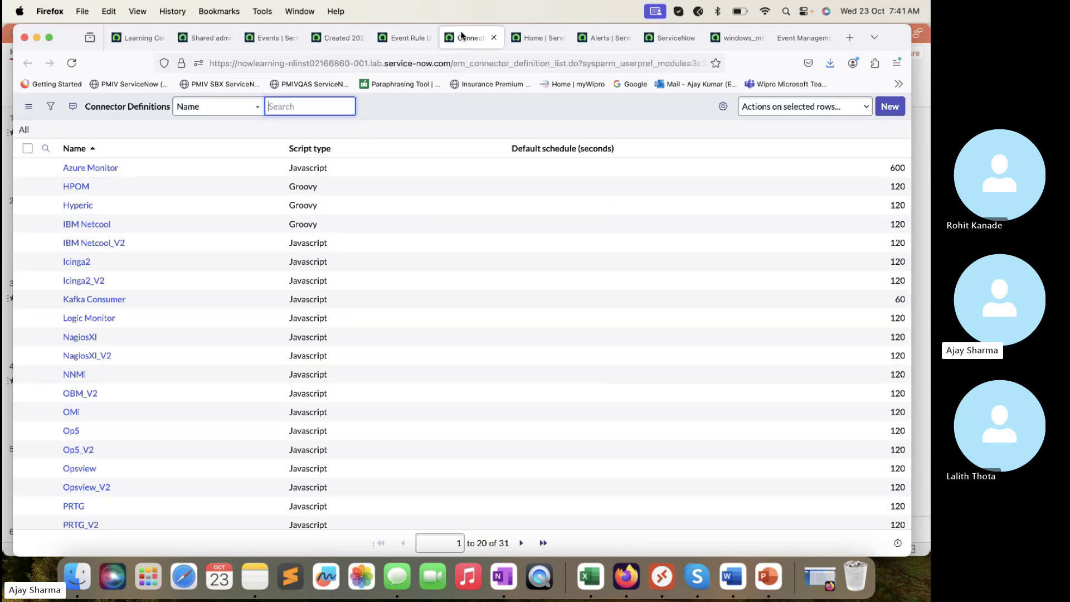
pyautogui.click(406, 38)
pyautogui.click(169, 332)
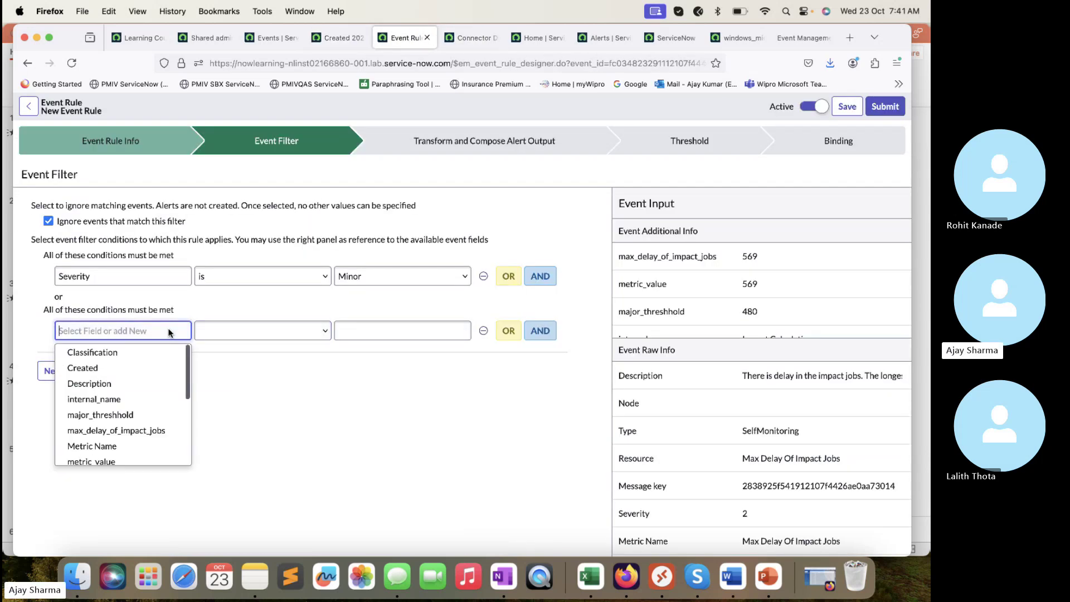
pyautogui.click(338, 38)
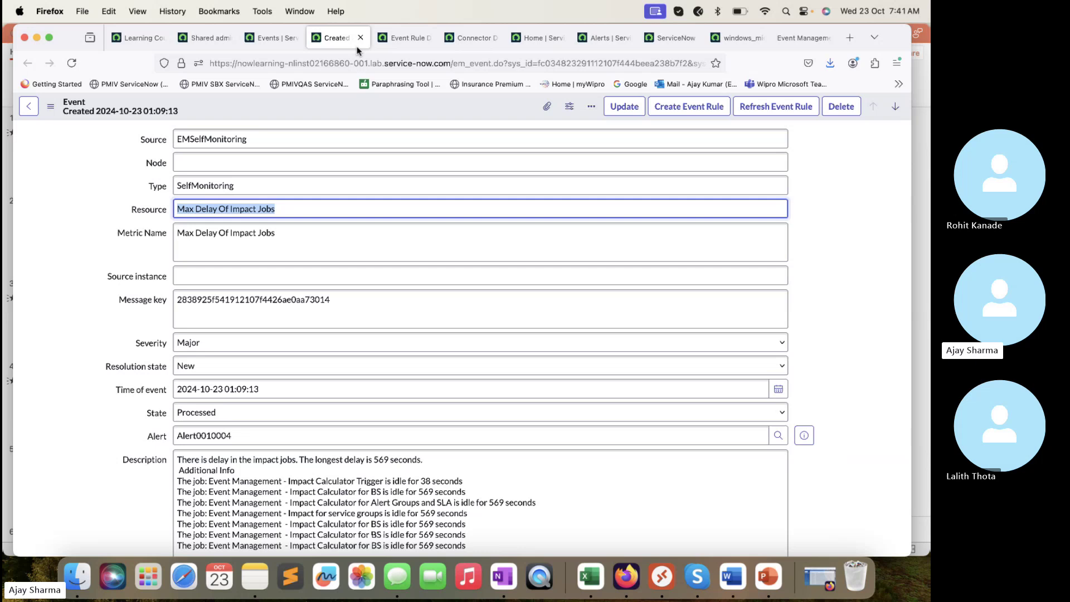
pyautogui.click(433, 37)
pyautogui.write('re')
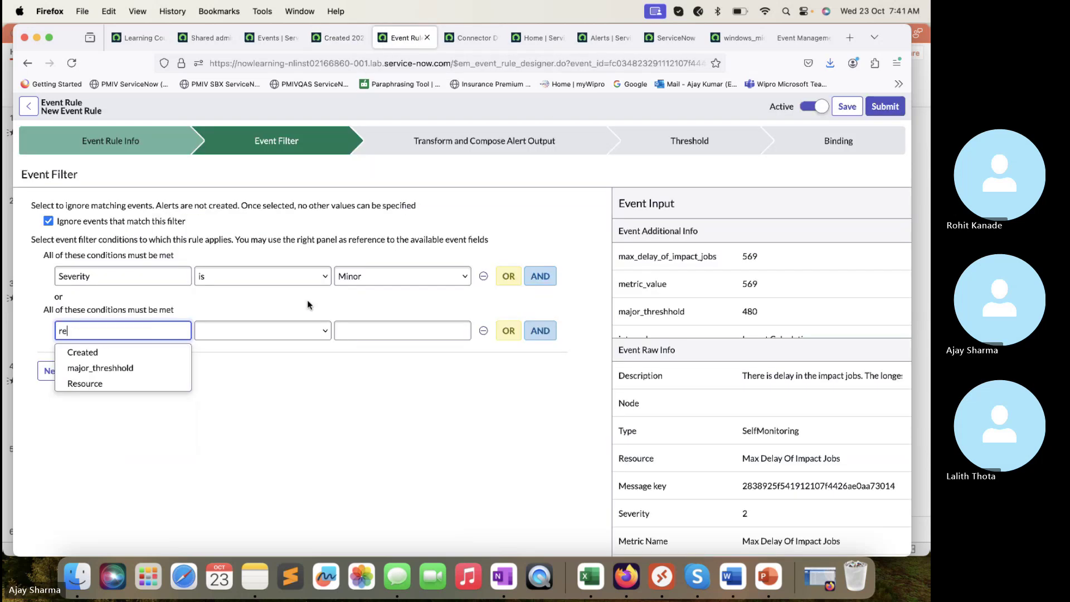
pyautogui.write('s')
pyautogui.click(84, 368)
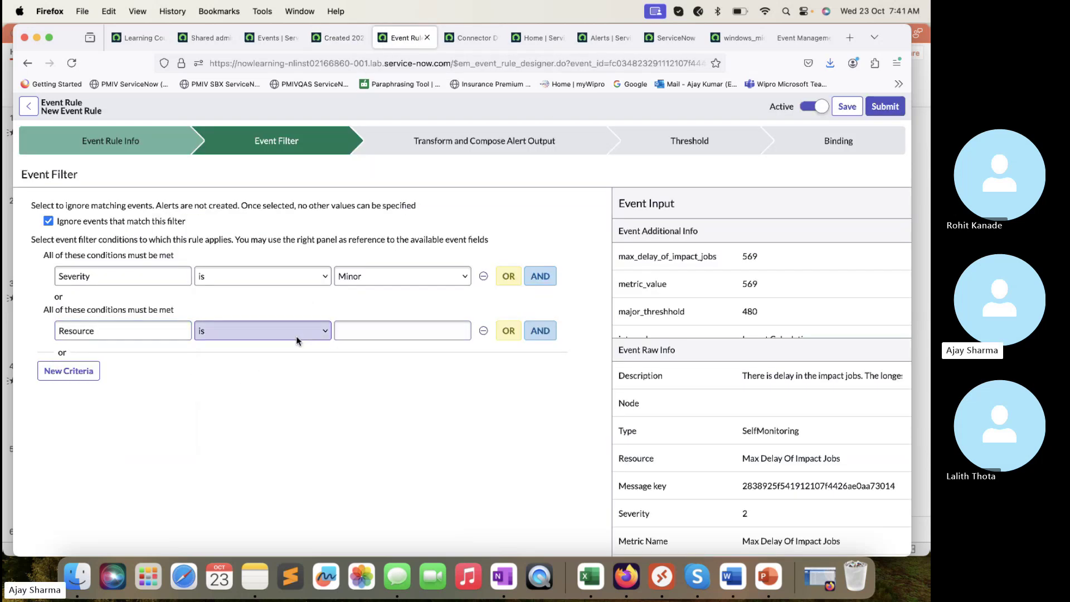
pyautogui.click(326, 332)
pyautogui.click(386, 328)
pyautogui.click(385, 328)
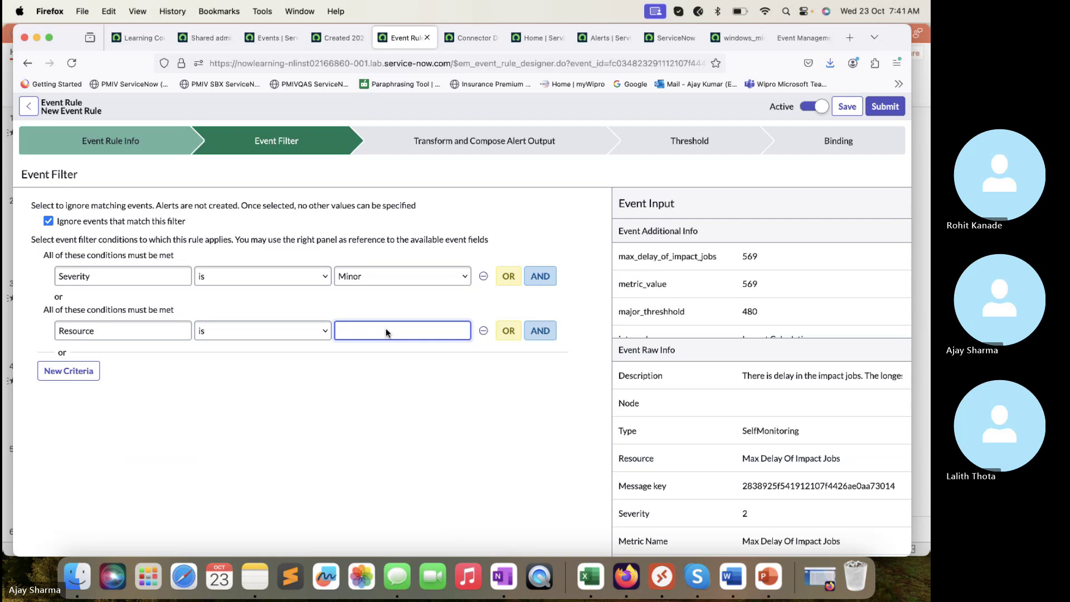
pyautogui.press('super+v')
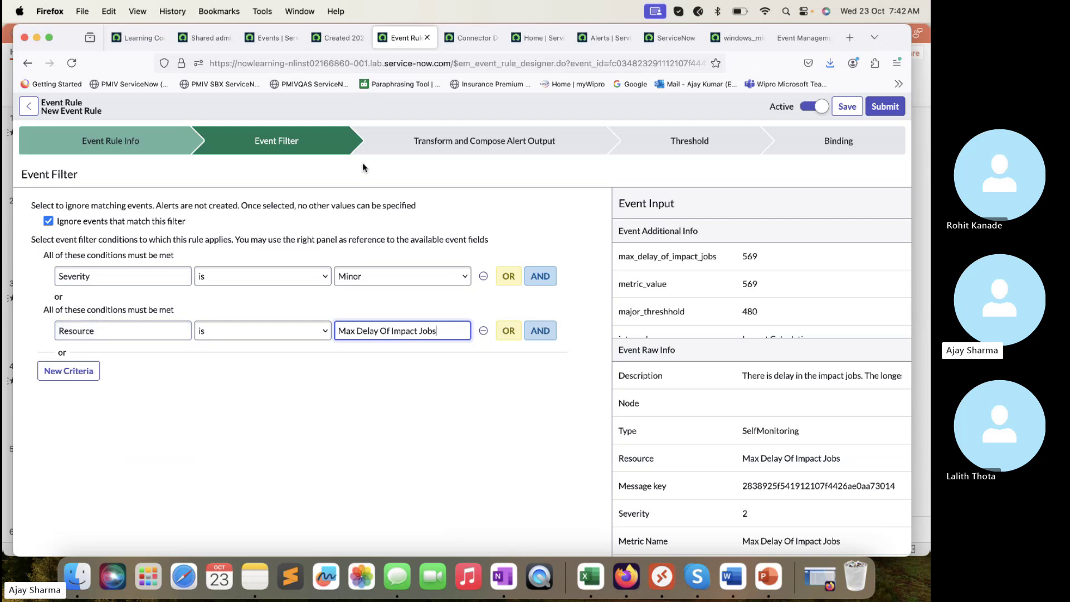
# - Try to open Transform and Compose Alert Output, and toggle ignoring matching events off and back on
pyautogui.click(451, 142)
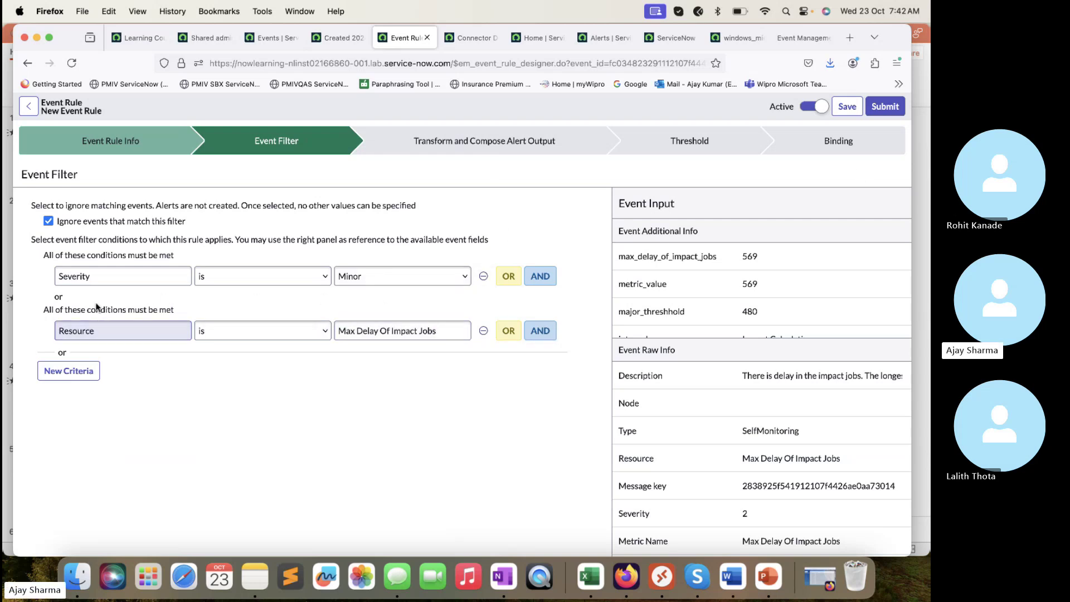
pyautogui.click(116, 221)
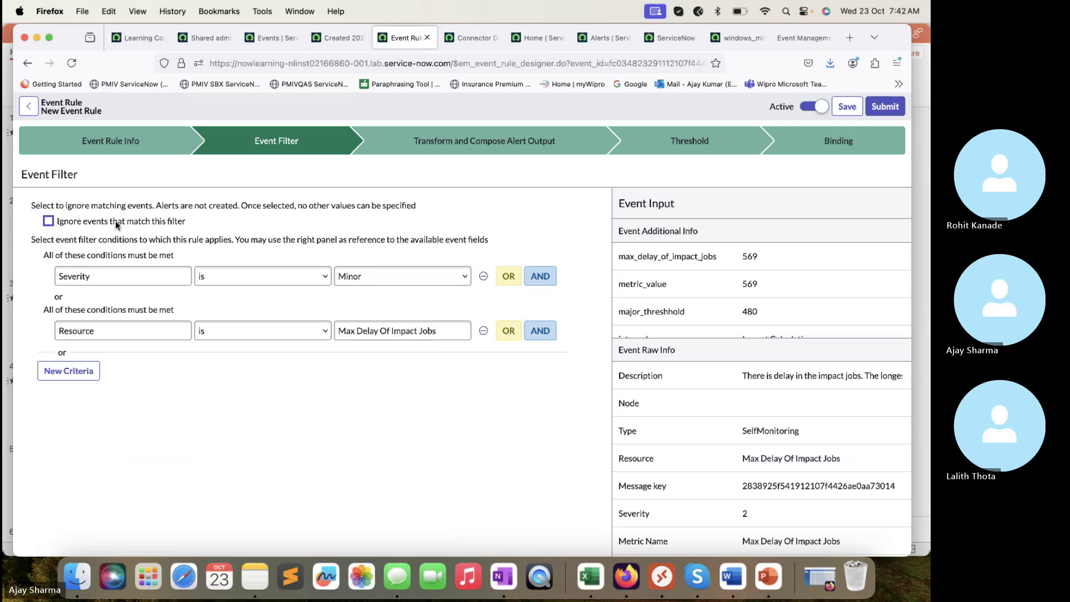
pyautogui.click(116, 221)
pyautogui.click(179, 217)
pyautogui.click(120, 224)
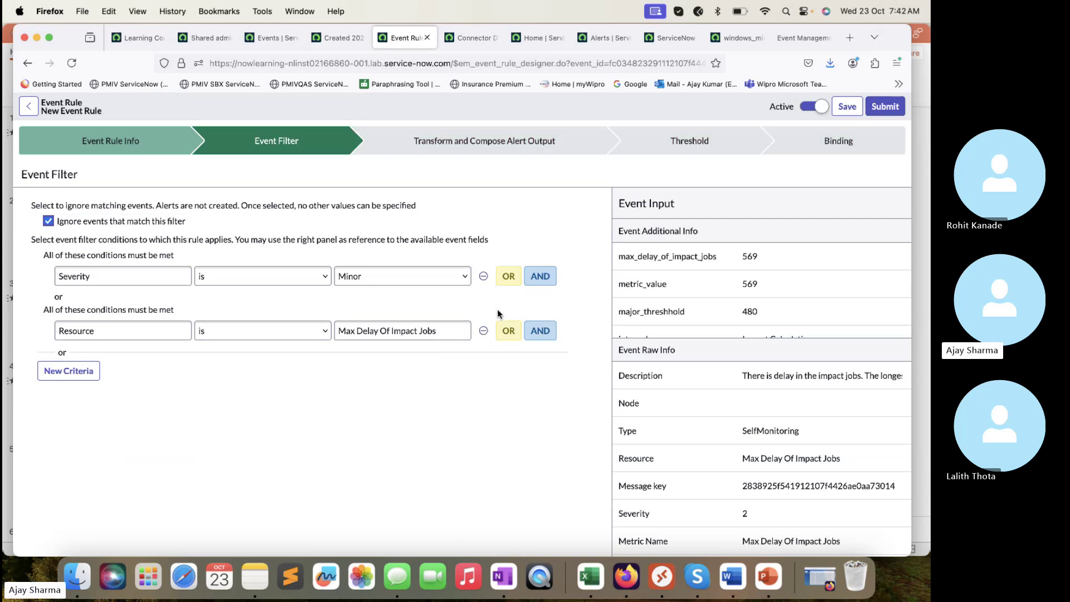
# - Remove the Resource condition from the event filter and turn off ignoring events that match it
pyautogui.click(484, 330)
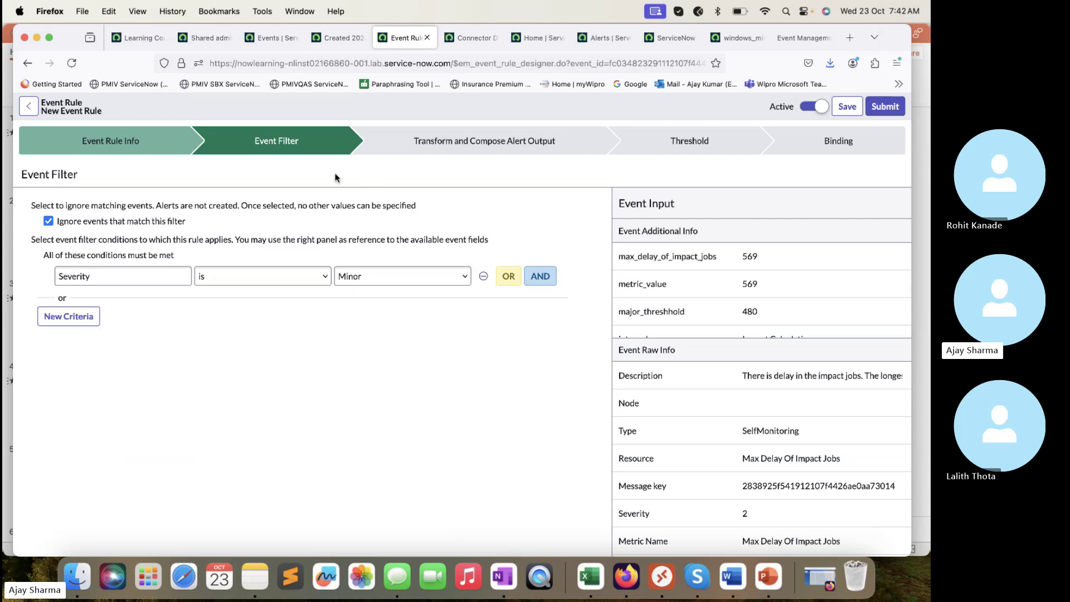
pyautogui.click(79, 222)
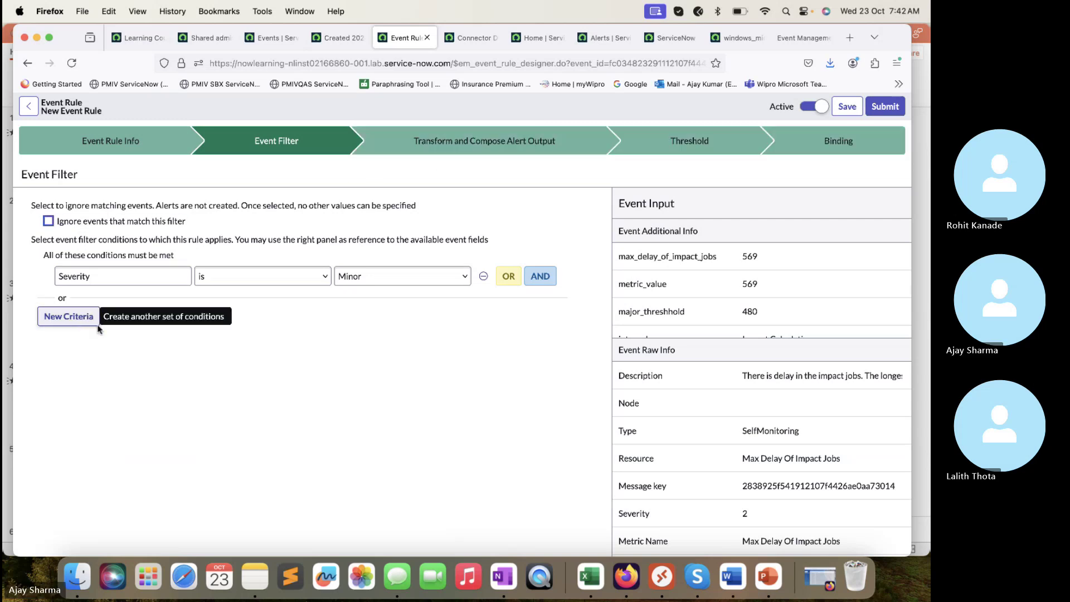
pyautogui.click(84, 318)
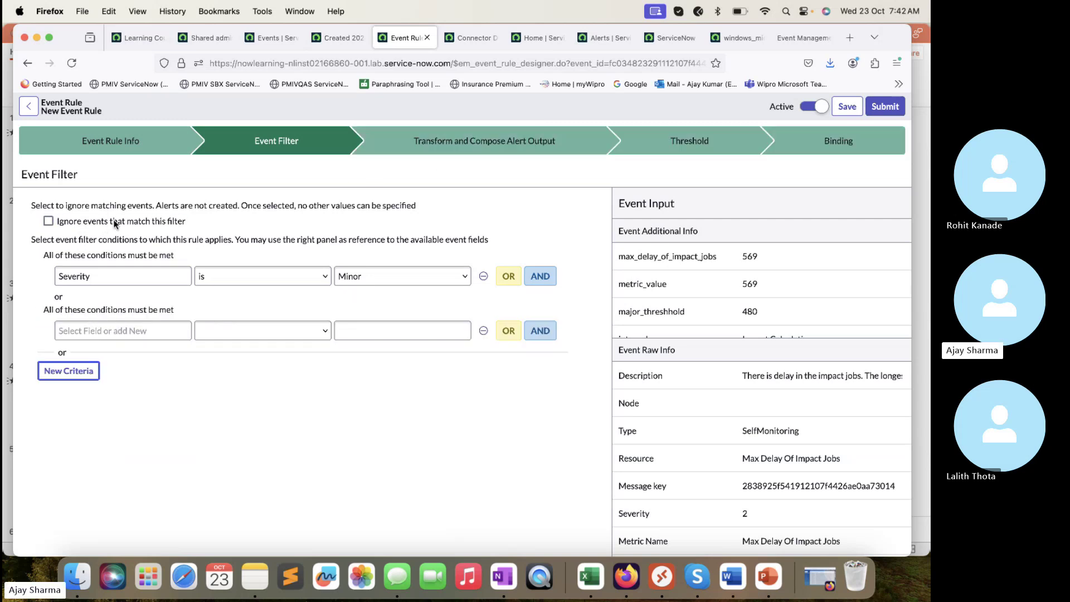
pyautogui.click(484, 331)
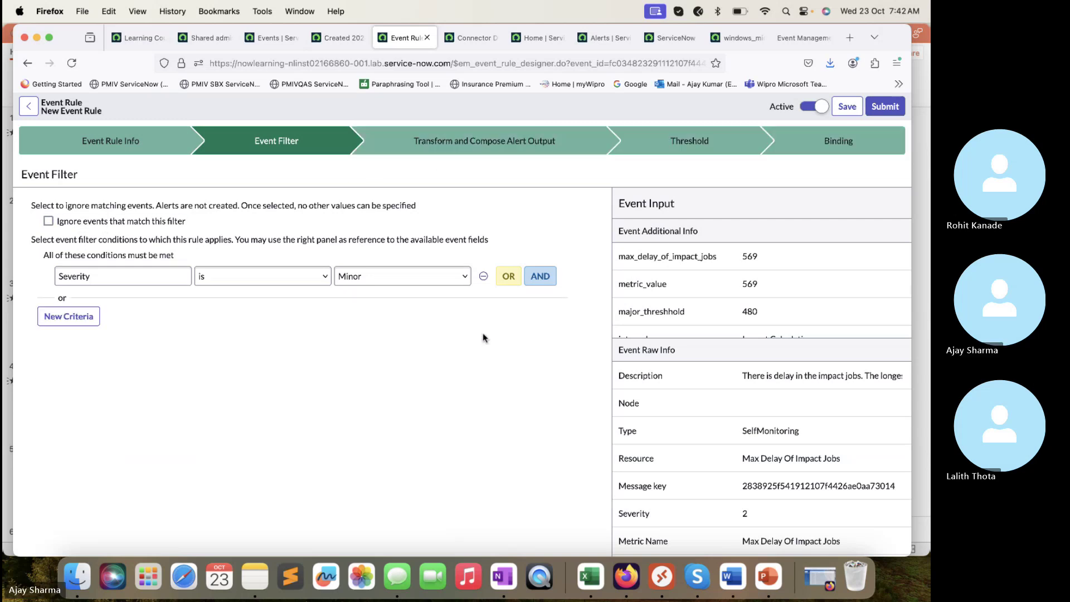
# - Clear the Severity condition from the event filter and open the Transform and Compose Alert Output stage
pyautogui.click(473, 136)
pyautogui.click(299, 142)
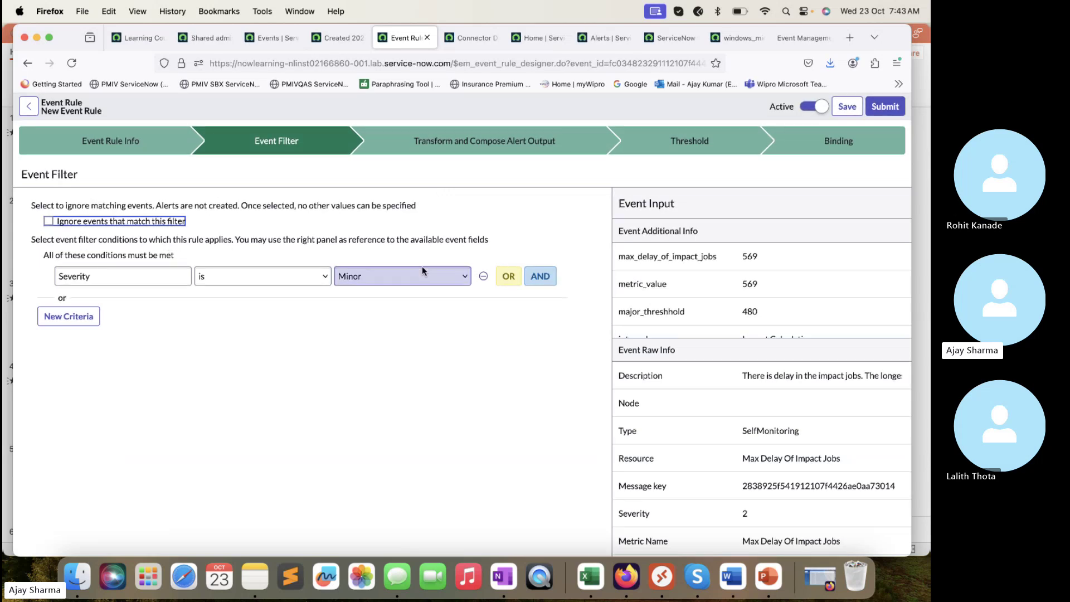
pyautogui.click(483, 277)
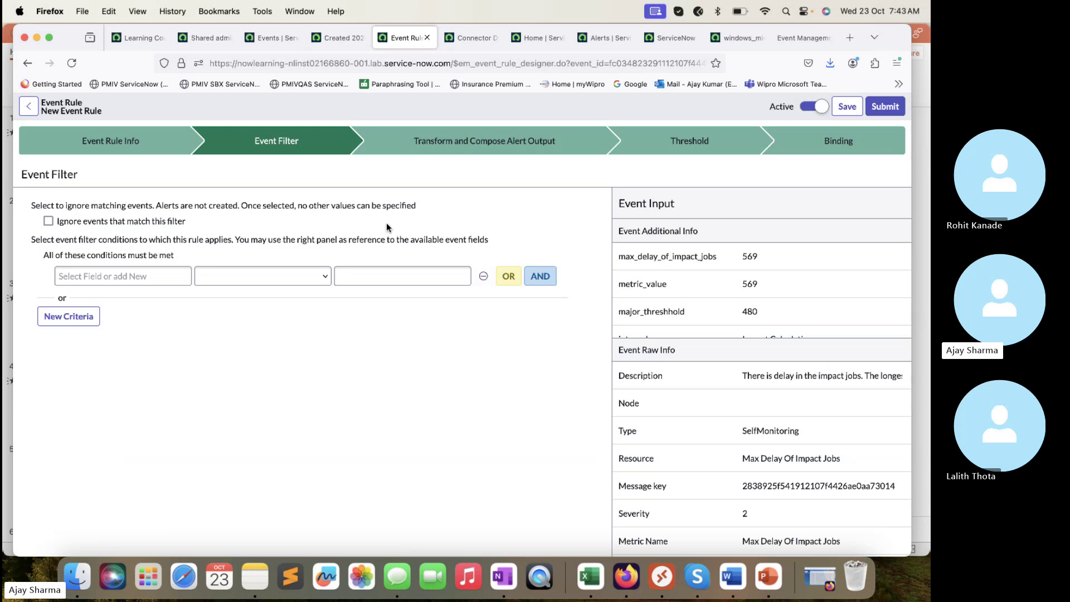
pyautogui.click(450, 147)
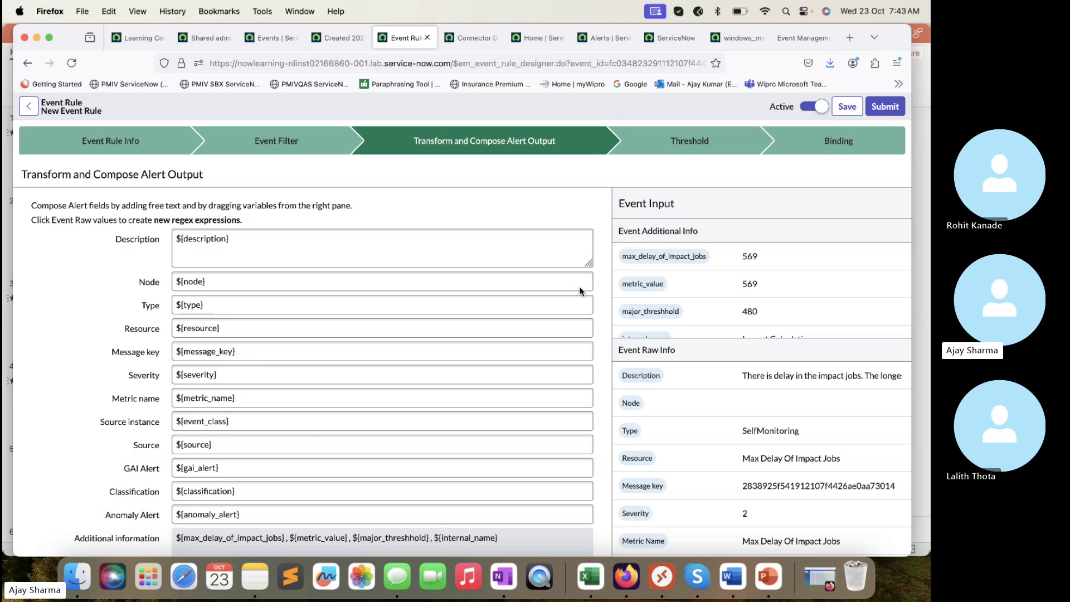
# - Review the alert output fields and the event's additional and raw info variables
pyautogui.scroll(-2, 467, 239)
pyautogui.scroll(2, 467, 233)
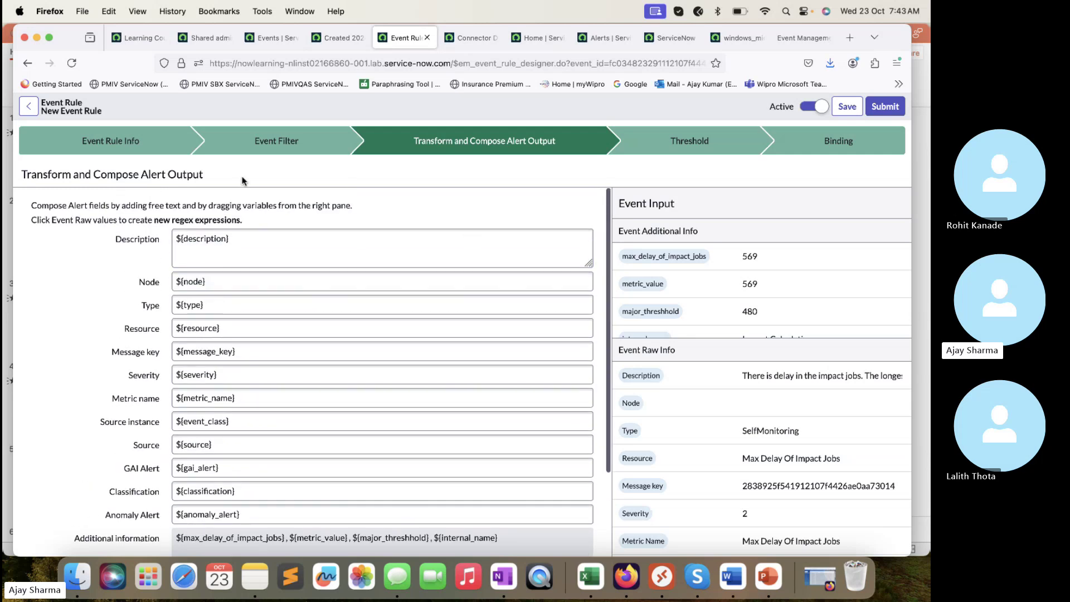
pyautogui.scroll(-4, 122, 502)
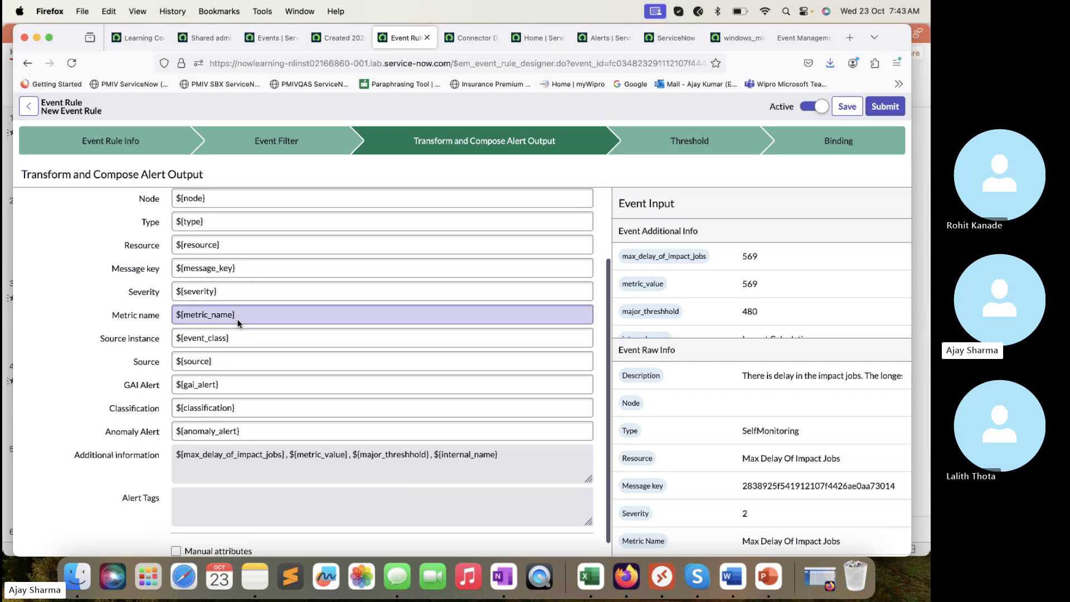
pyautogui.scroll(4, 222, 312)
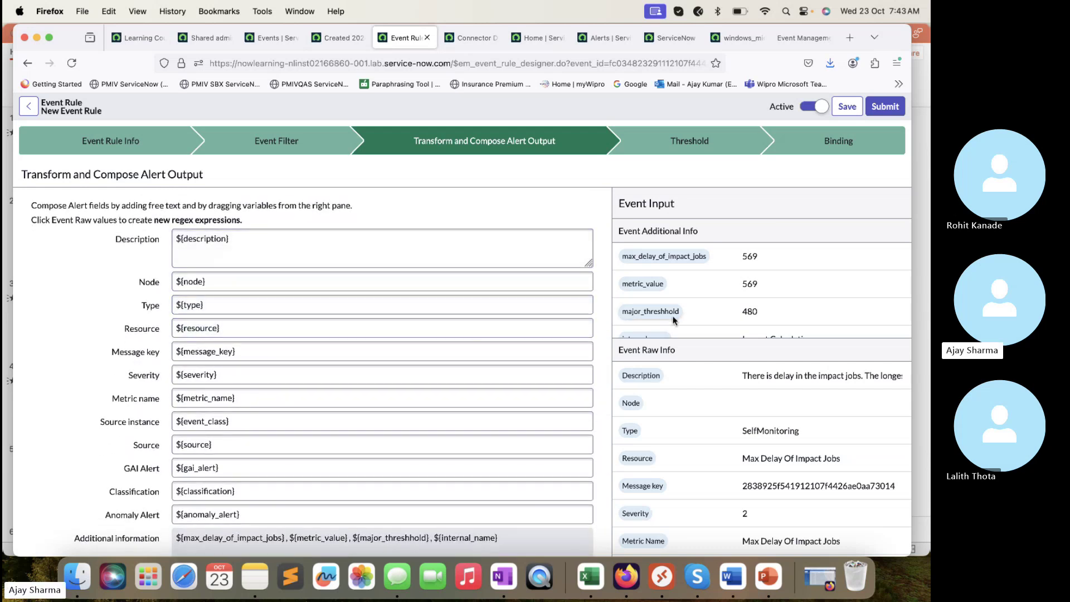
pyautogui.scroll(-1, 669, 312)
pyautogui.scroll(-3, 688, 428)
pyautogui.scroll(-2, 688, 428)
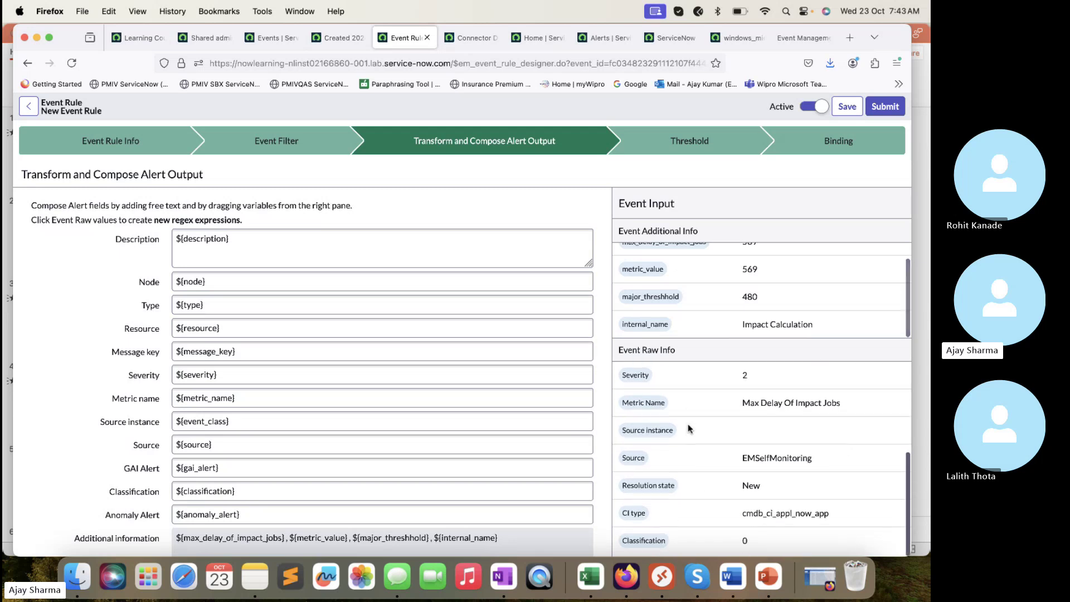
pyautogui.scroll(5, 687, 428)
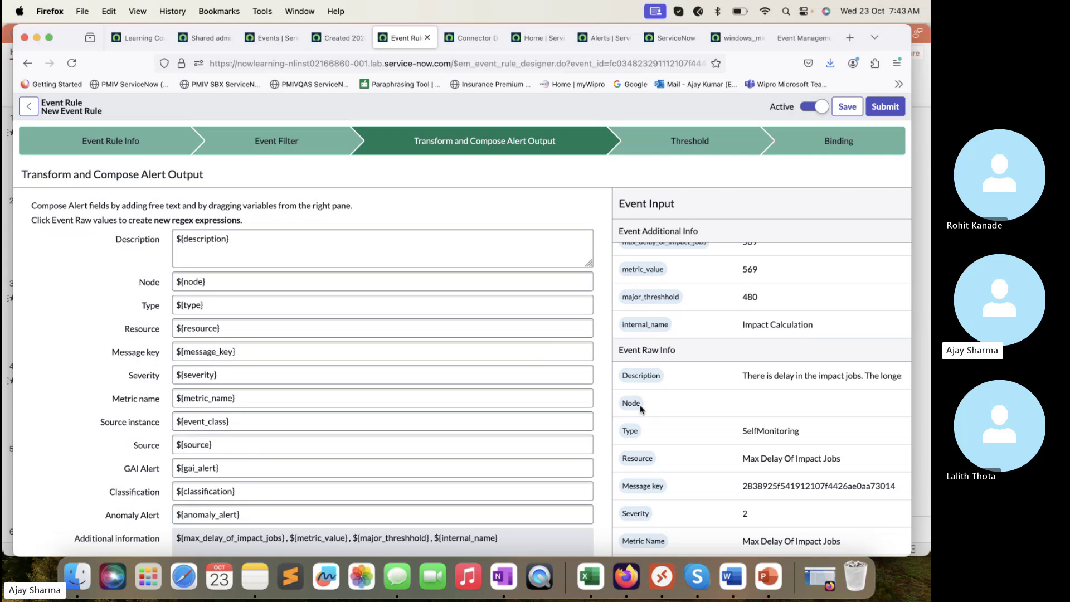
# - Add the resource variable to the alert's Description so it reads ${description}+${resource}
pyautogui.moveTo(636, 457); pyautogui.dragTo(241, 248)
pyautogui.click(229, 241)
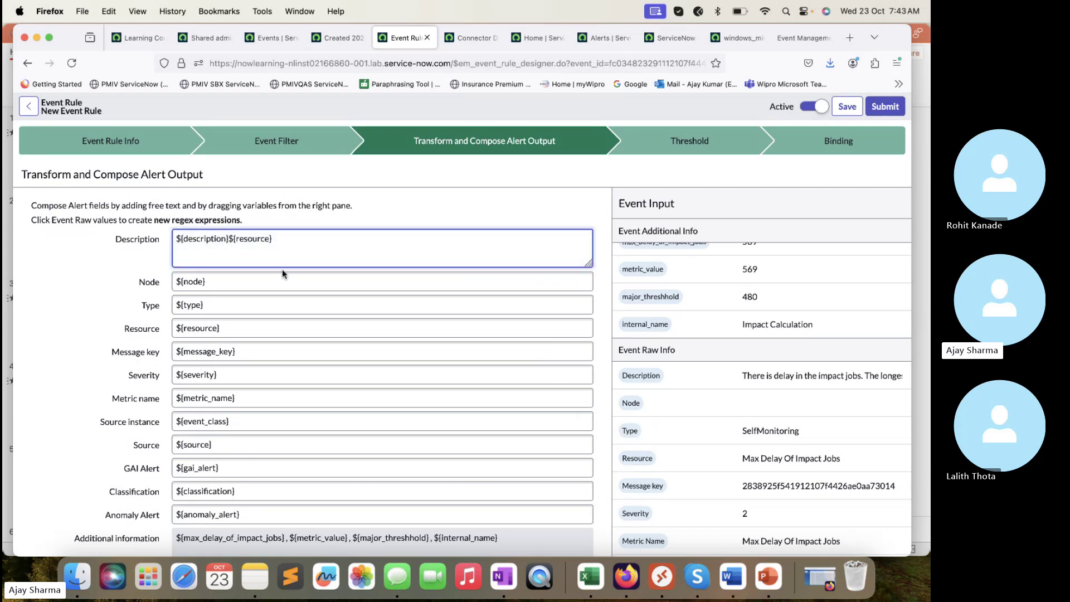
pyautogui.write('+')
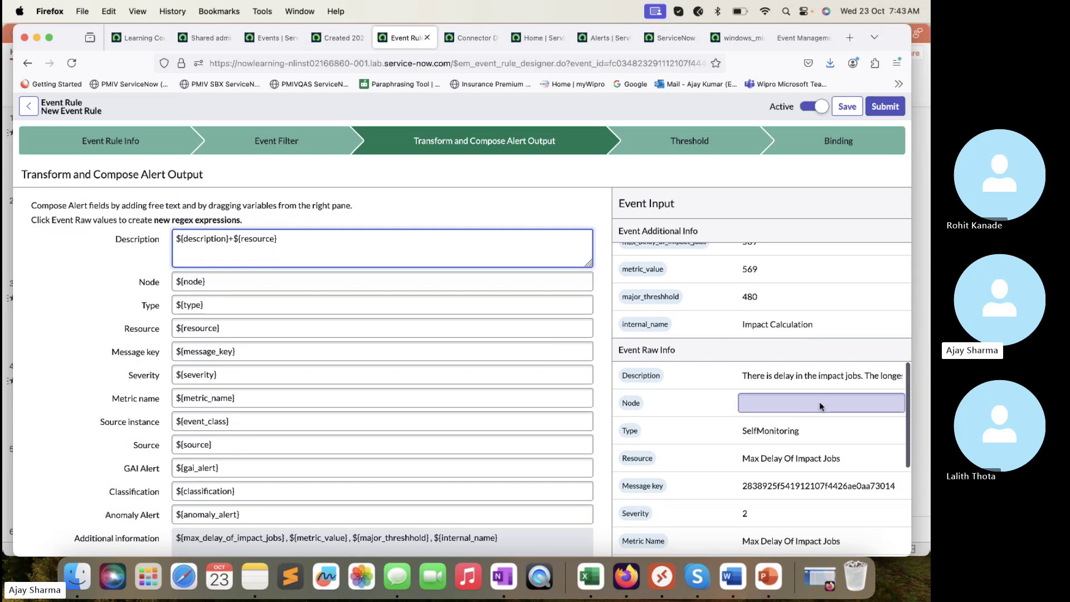
# - Examine the event's raw and additional info variables, including the regex expression editor for internal_name
pyautogui.scroll(-3, 668, 435)
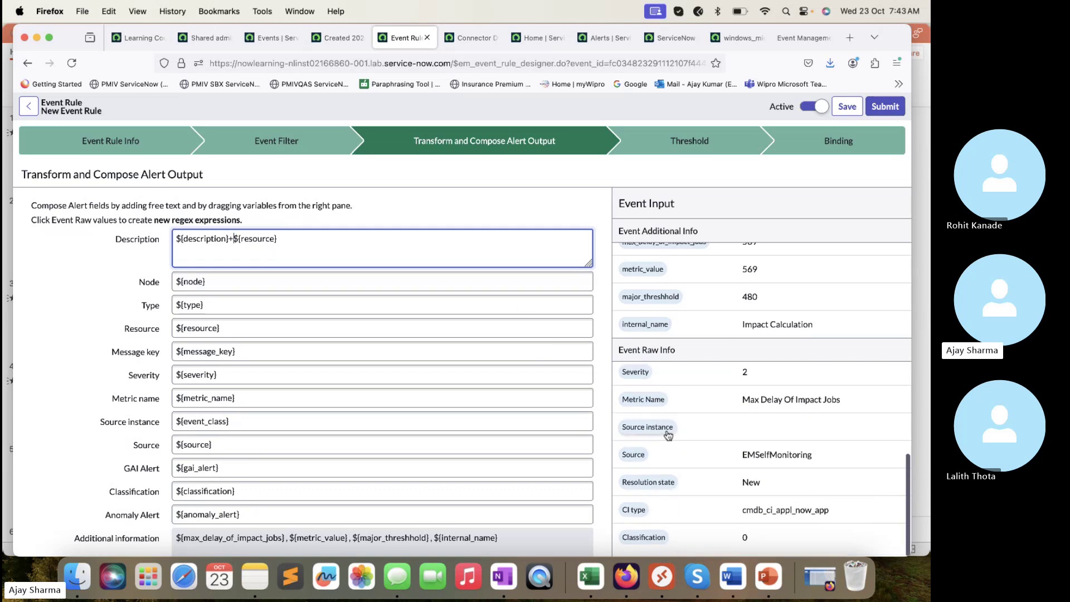
pyautogui.scroll(-2, 557, 442)
pyautogui.scroll(1, 774, 272)
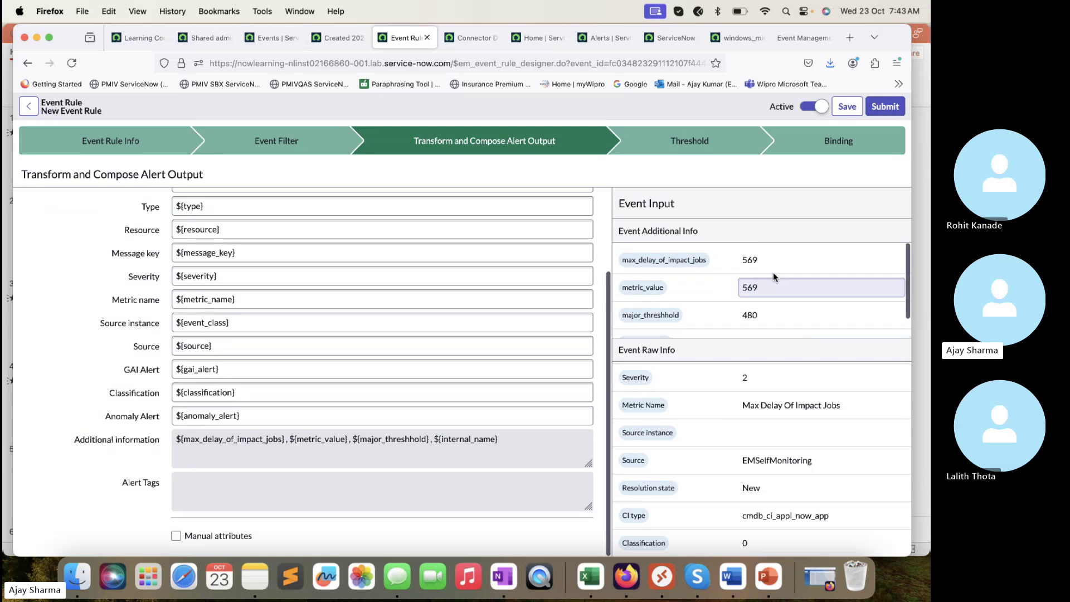
pyautogui.scroll(-2, 774, 273)
pyautogui.scroll(5, 744, 390)
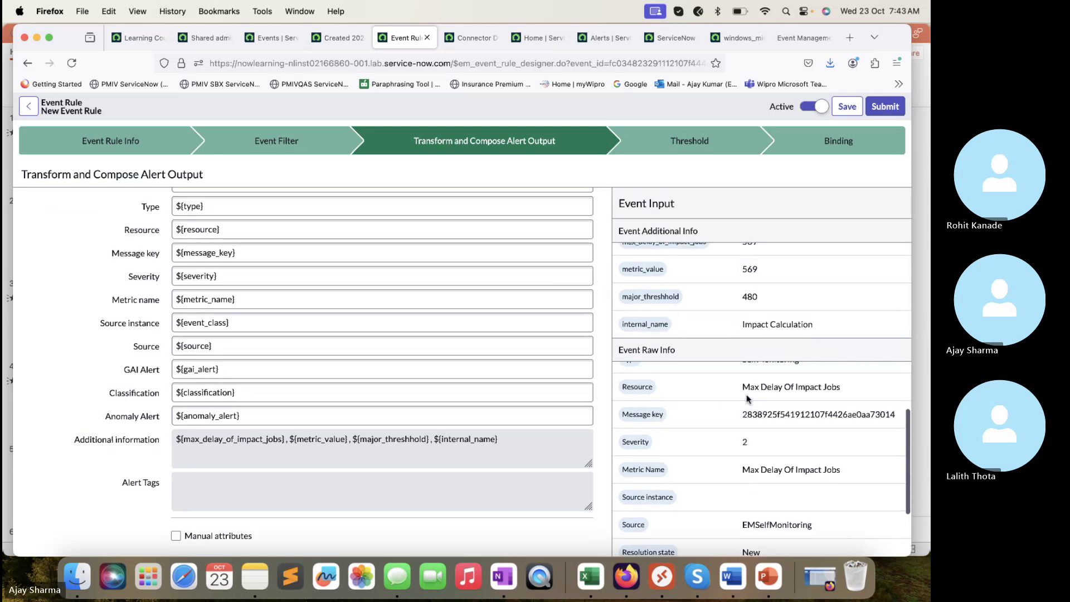
pyautogui.scroll(4, 536, 351)
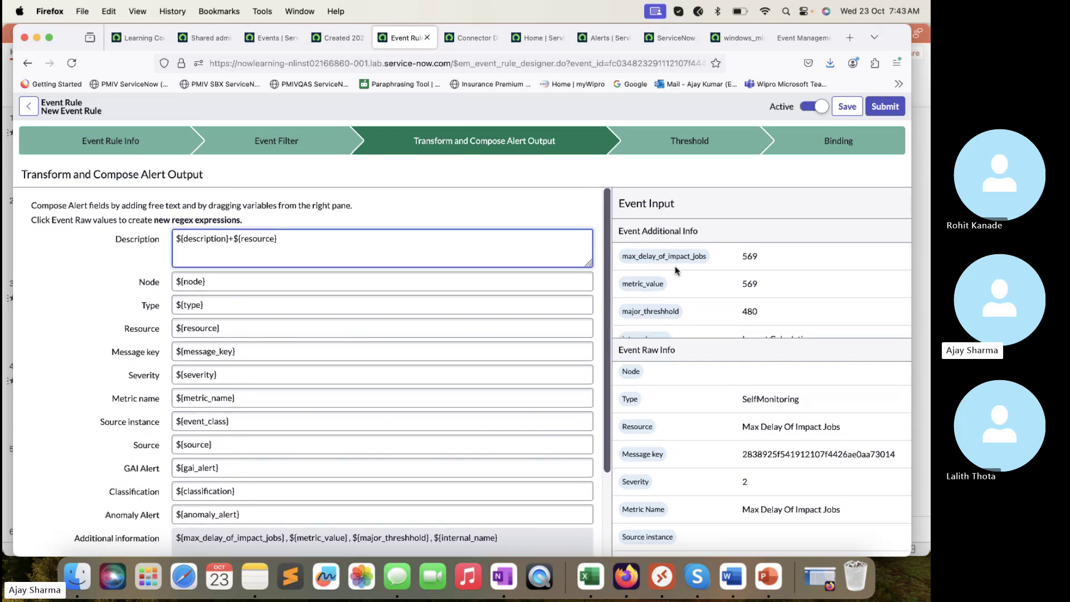
pyautogui.scroll(-1, 707, 301)
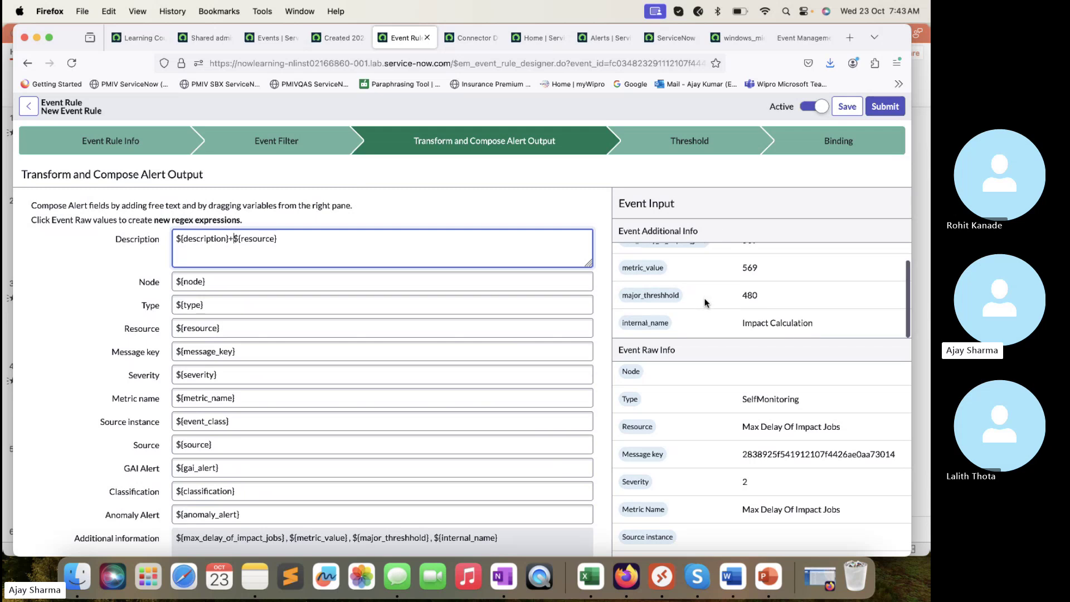
pyautogui.click(645, 325)
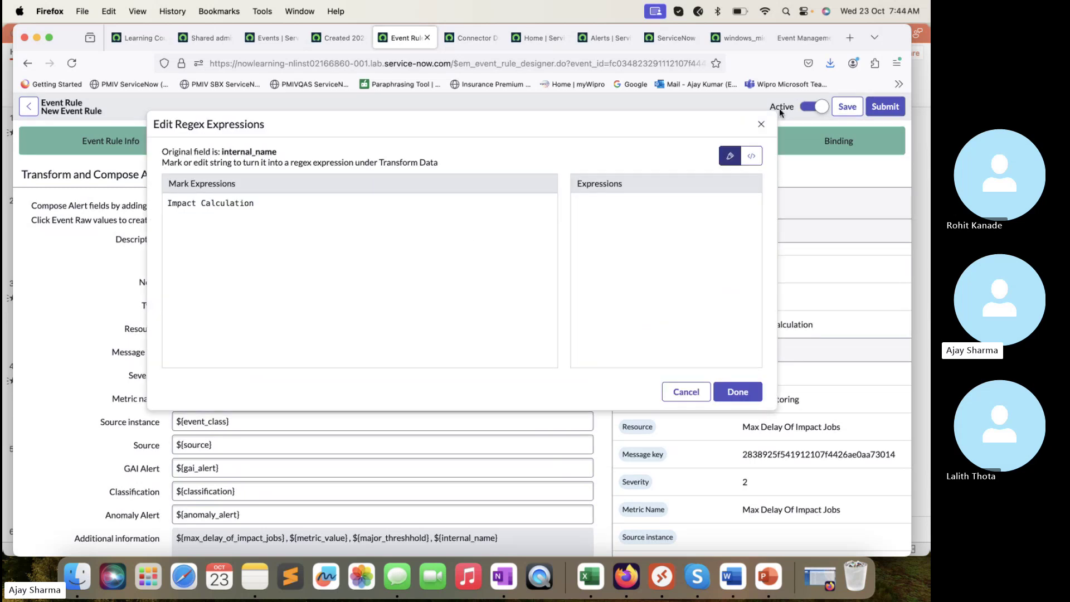
pyautogui.click(761, 124)
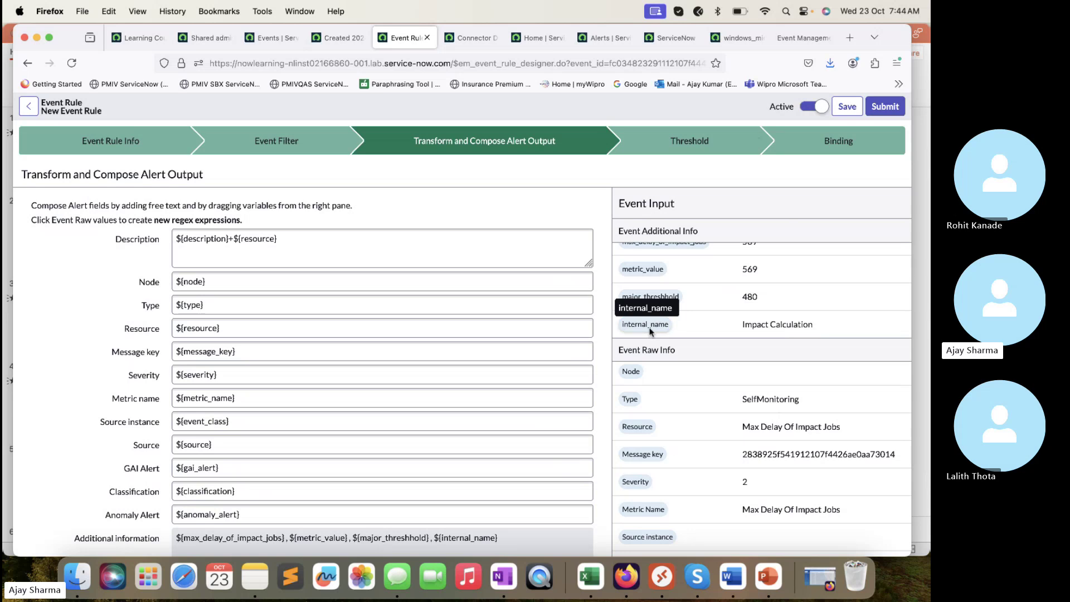
# - Try adding the internal_name variable to the alert's Node field, and remove it so only ${node} is left
pyautogui.moveTo(649, 330); pyautogui.dragTo(421, 287)
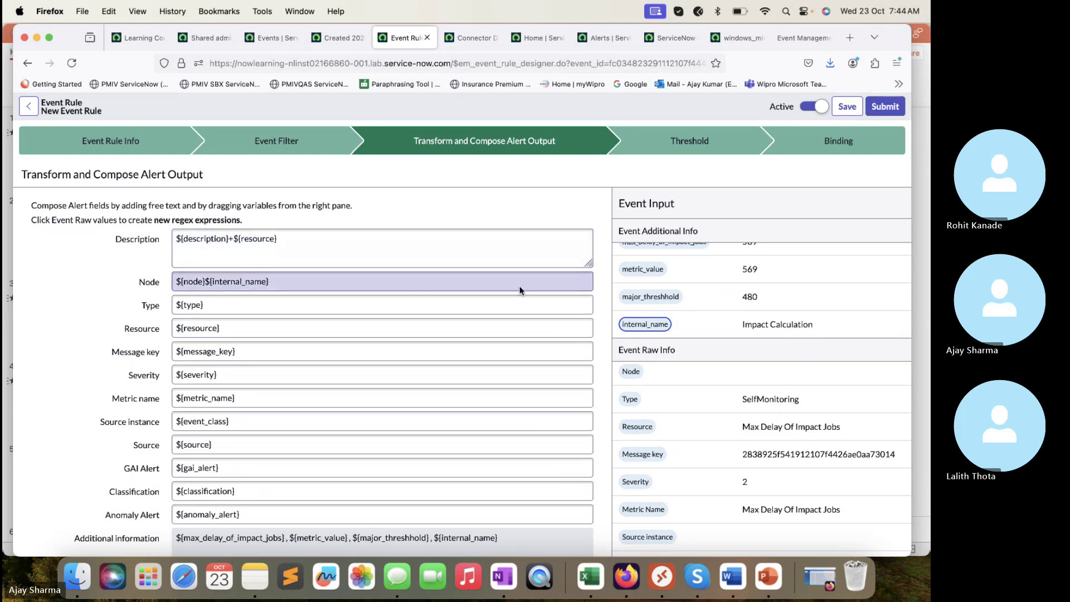
pyautogui.click(483, 287)
pyautogui.press('BackSpace')
pyautogui.press('BackSpace')
pyautogui.press('BackSpace')
pyautogui.press('BackSpace')
pyautogui.press('BackSpace')
pyautogui.press('BackSpace')
pyautogui.press('BackSpace')
pyautogui.press('BackSpace')
pyautogui.press('BackSpace')
pyautogui.press('BackSpace')
pyautogui.press('BackSpace')
pyautogui.press('BackSpace')
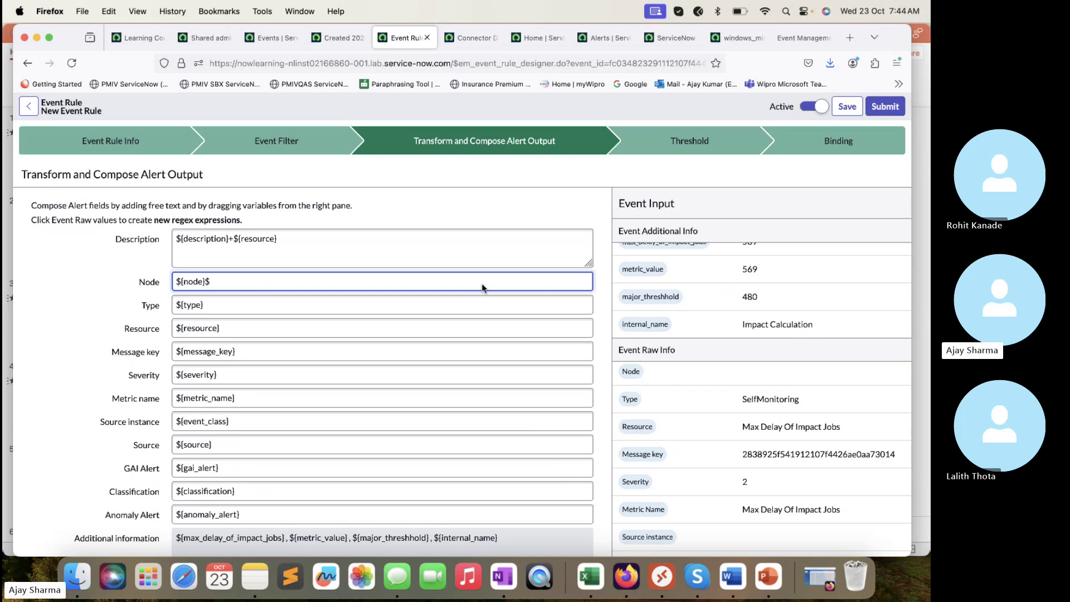
# - Create a regex expression named Node1 from the word Calculation in the internal_name value of the event's additional info
pyautogui.scroll(1, 780, 312)
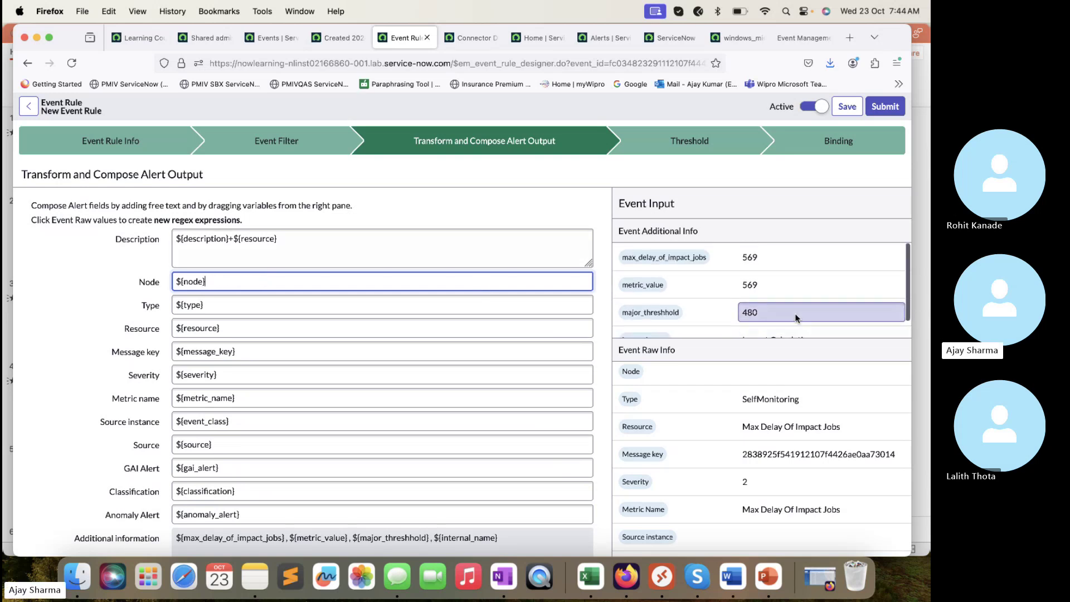
pyautogui.scroll(-1, 777, 296)
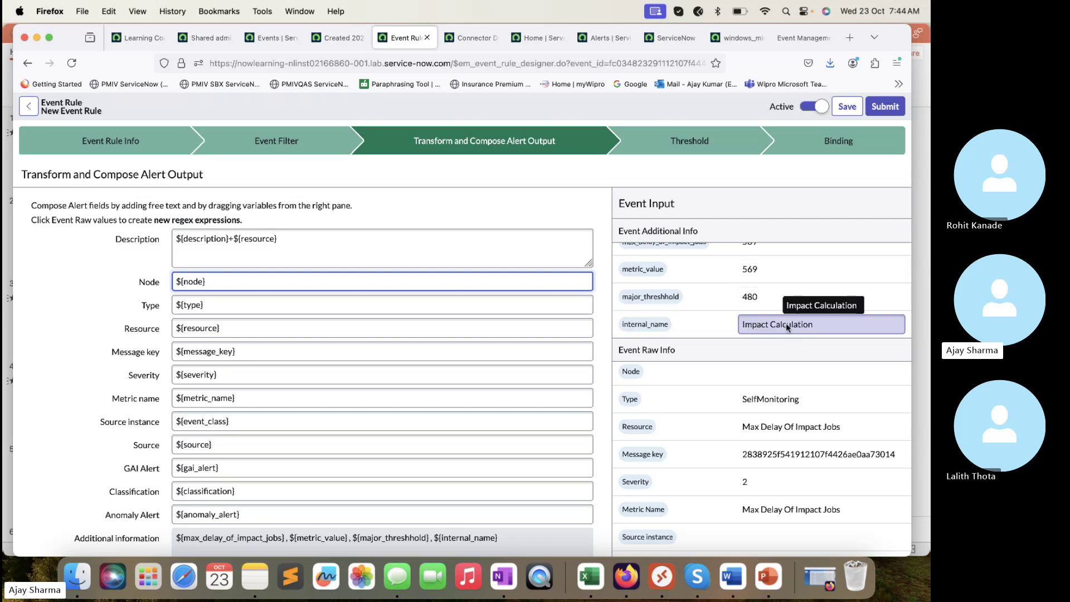
pyautogui.click(649, 329)
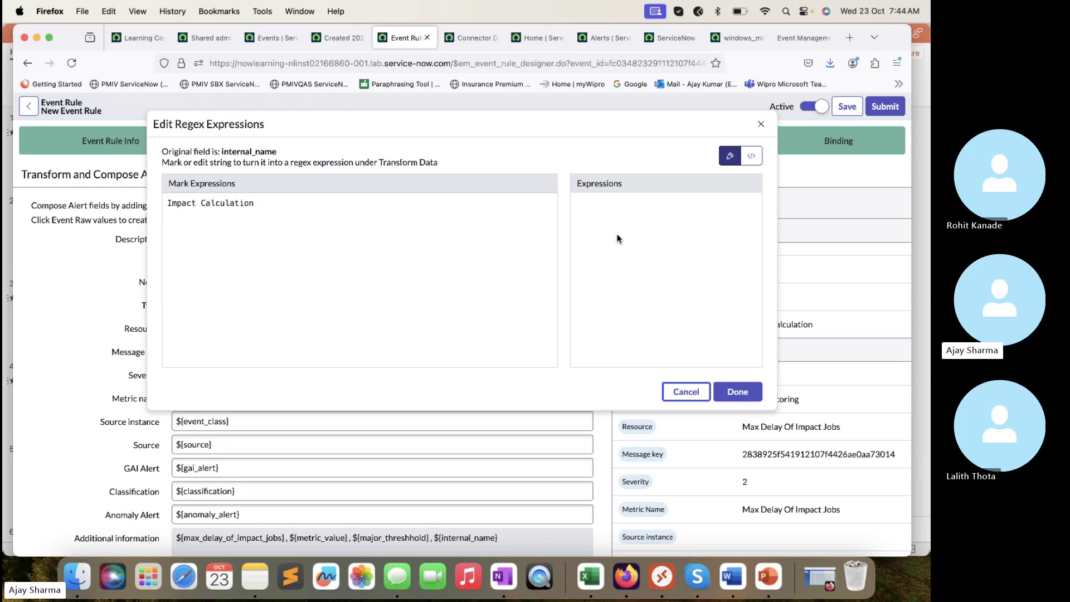
pyautogui.doubleClick(225, 204)
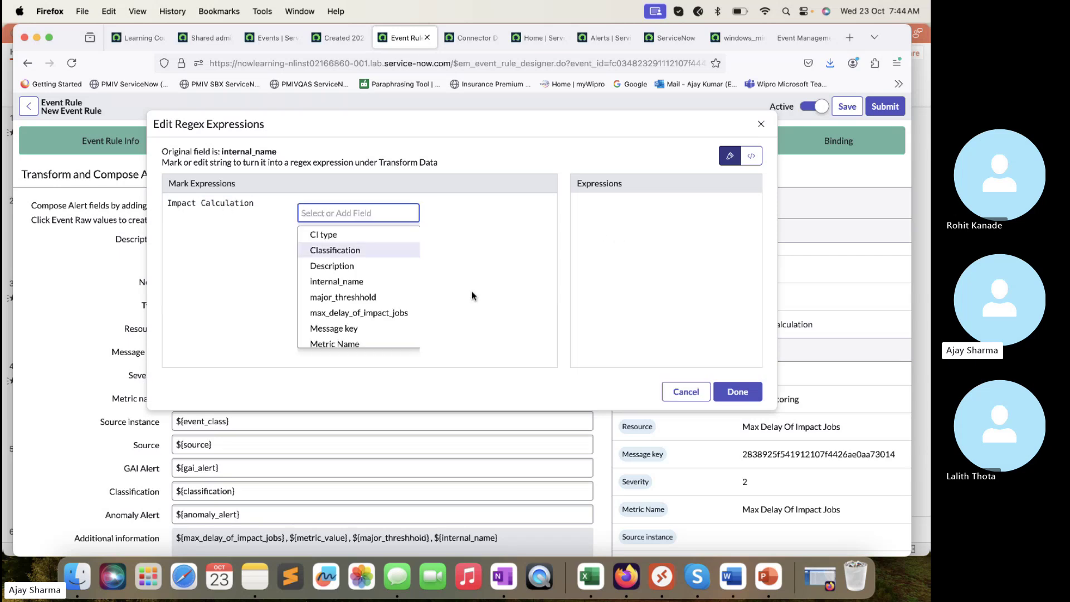
pyautogui.write('Nod')
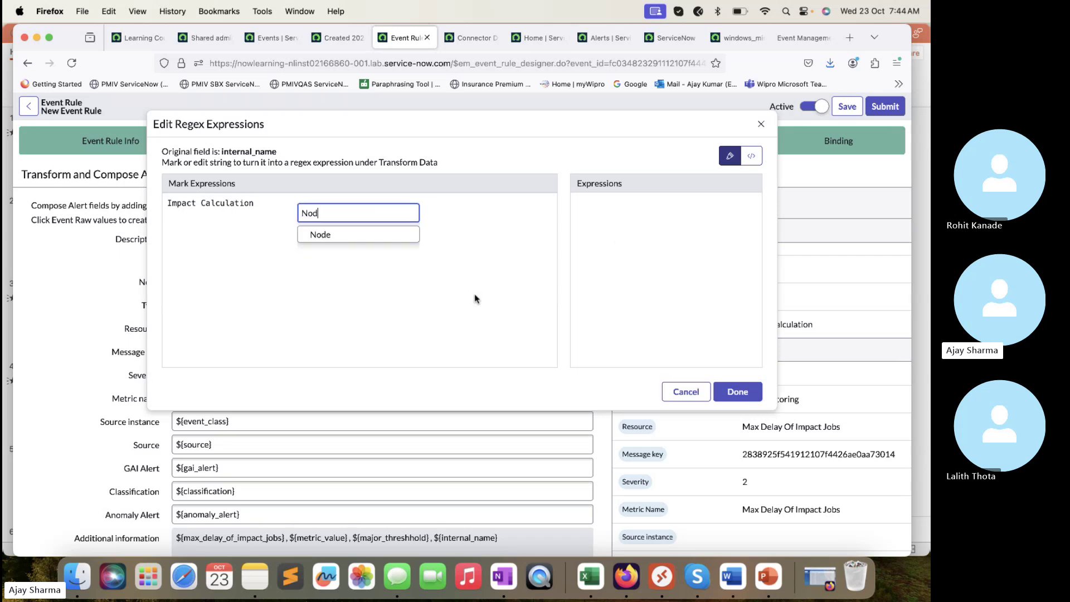
pyautogui.write('e1')
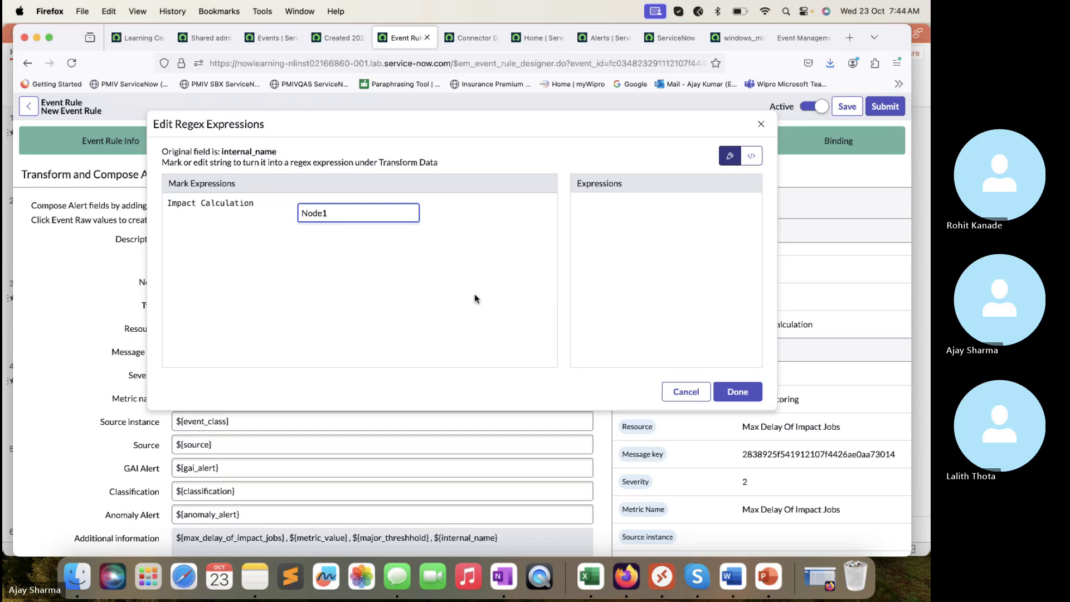
pyautogui.press('Return')
pyautogui.click(744, 392)
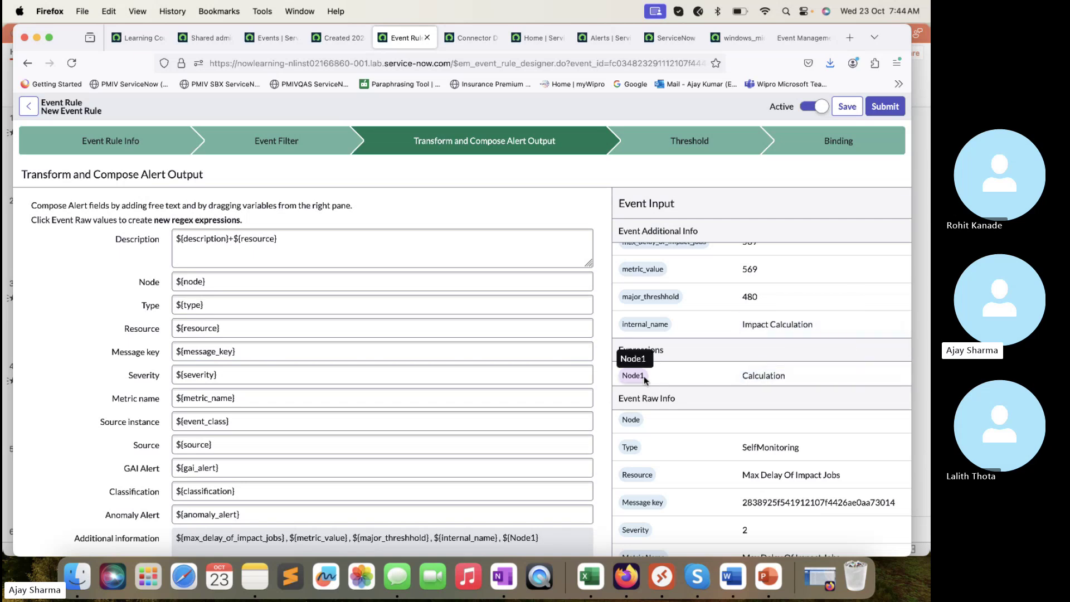
# - Try adding the Node1 expression to the alert's Type field, and remove it so only ${type} is left
pyautogui.moveTo(644, 376); pyautogui.dragTo(449, 304)
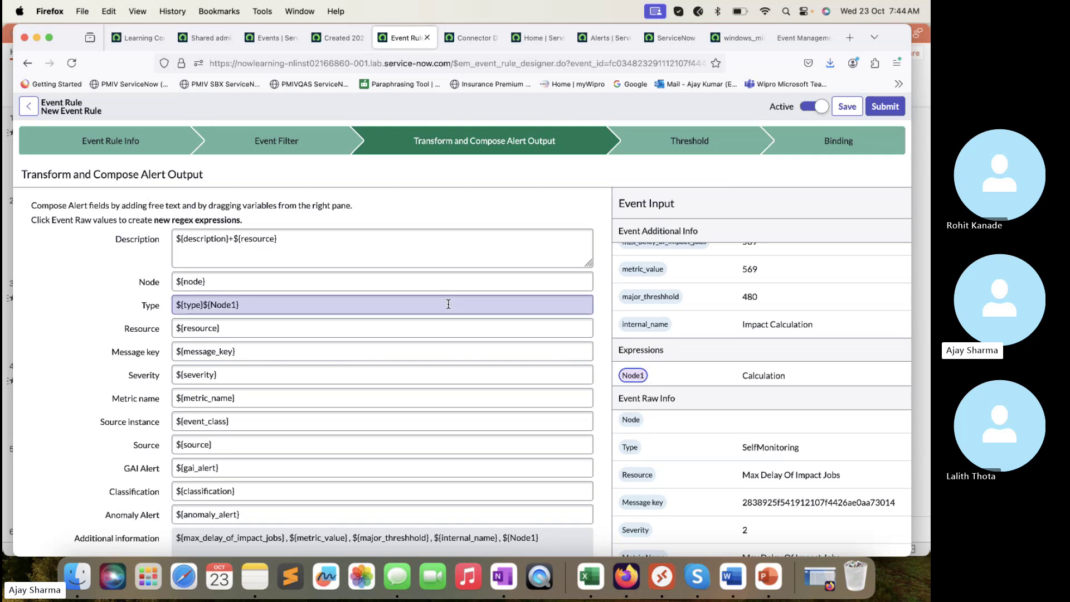
pyautogui.click(276, 307)
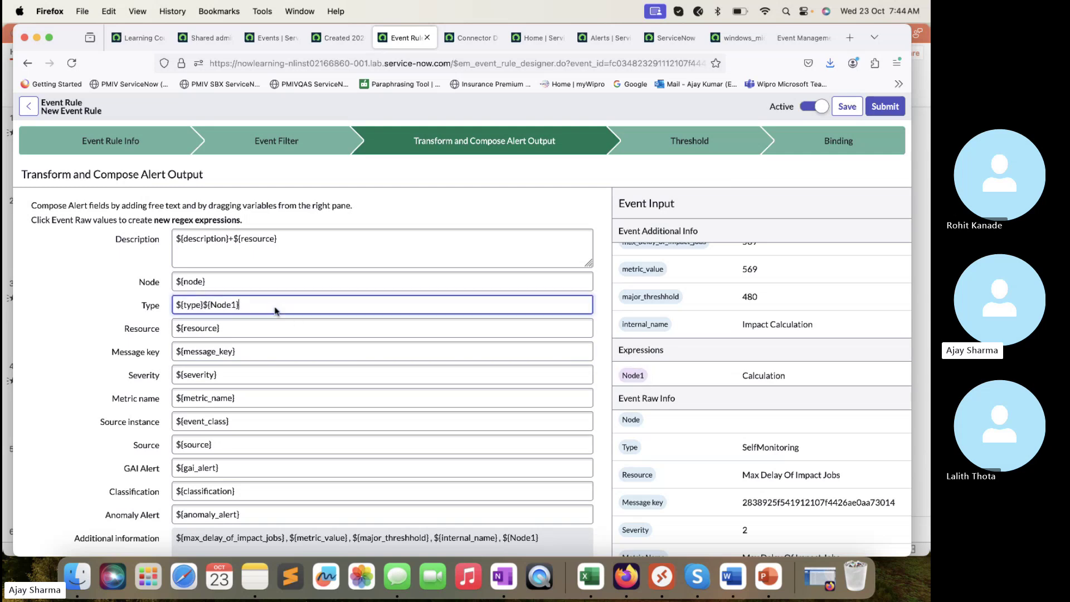
pyautogui.press('BackSpace')
pyautogui.press('BackSpace')
pyautogui.press('BackSpace')
pyautogui.press('BackSpace')
# - Clear the existing variable from the alert's Message key field
pyautogui.scroll(1, 732, 333)
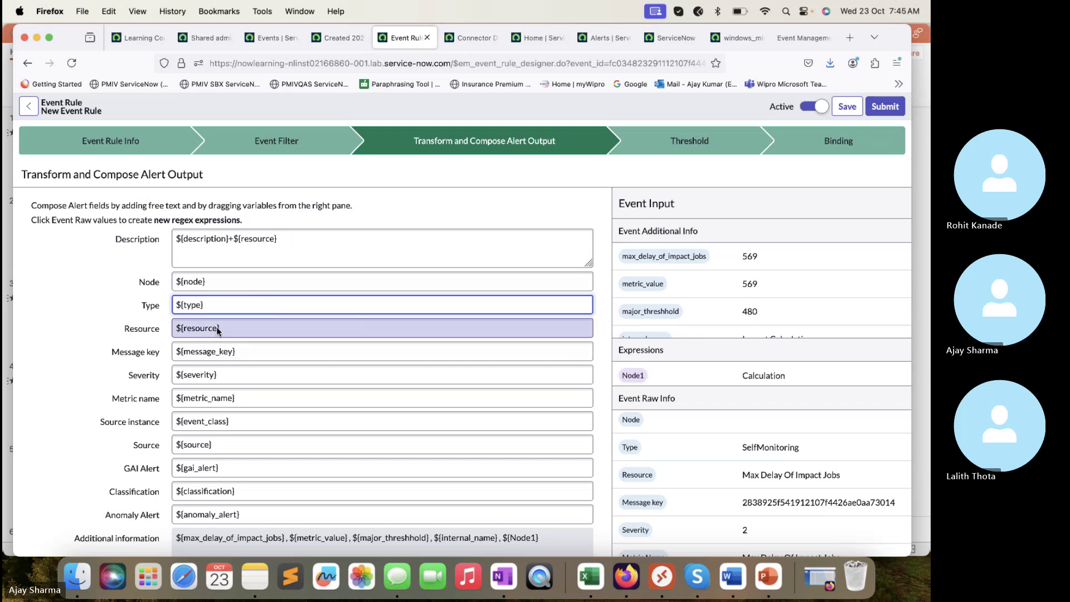
pyautogui.scroll(-1, 696, 452)
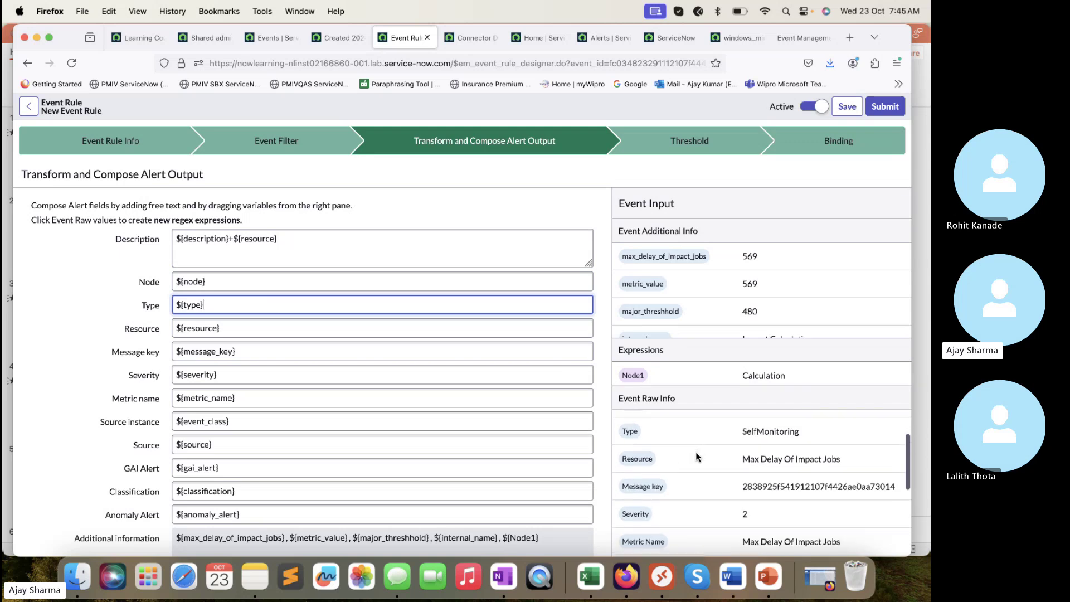
pyautogui.scroll(-1, 804, 313)
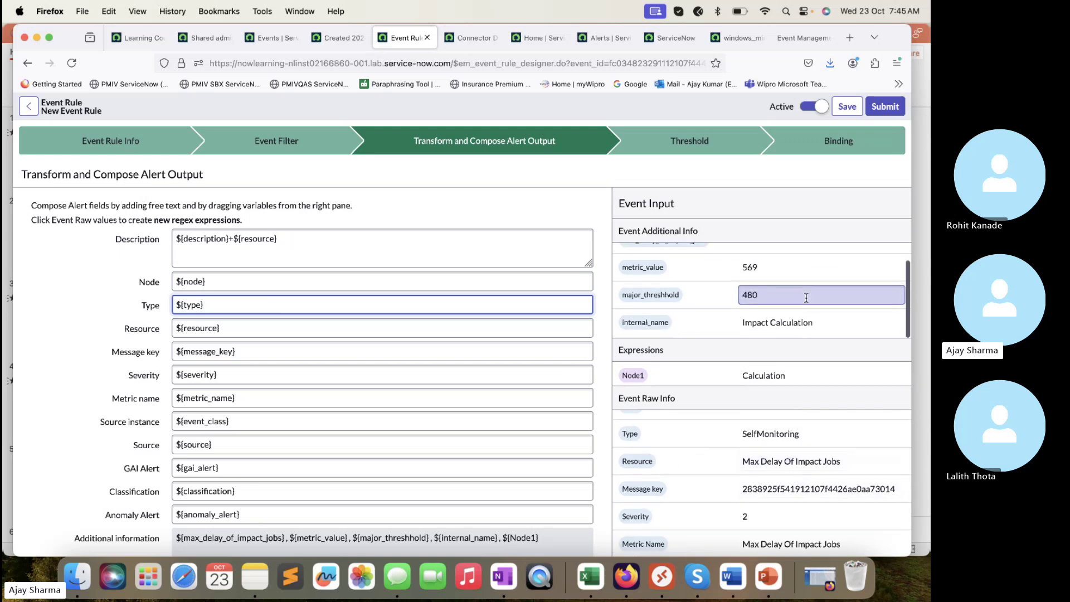
pyautogui.scroll(-5, 791, 480)
pyautogui.scroll(3, 791, 479)
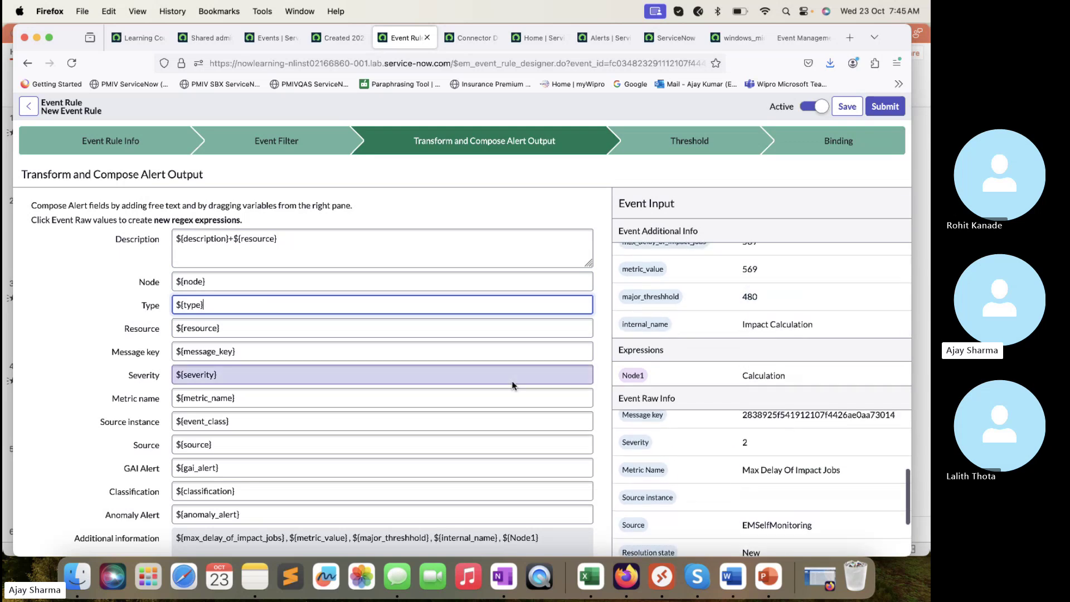
pyautogui.click(304, 358)
pyautogui.moveTo(292, 360); pyautogui.dragTo(163, 358)
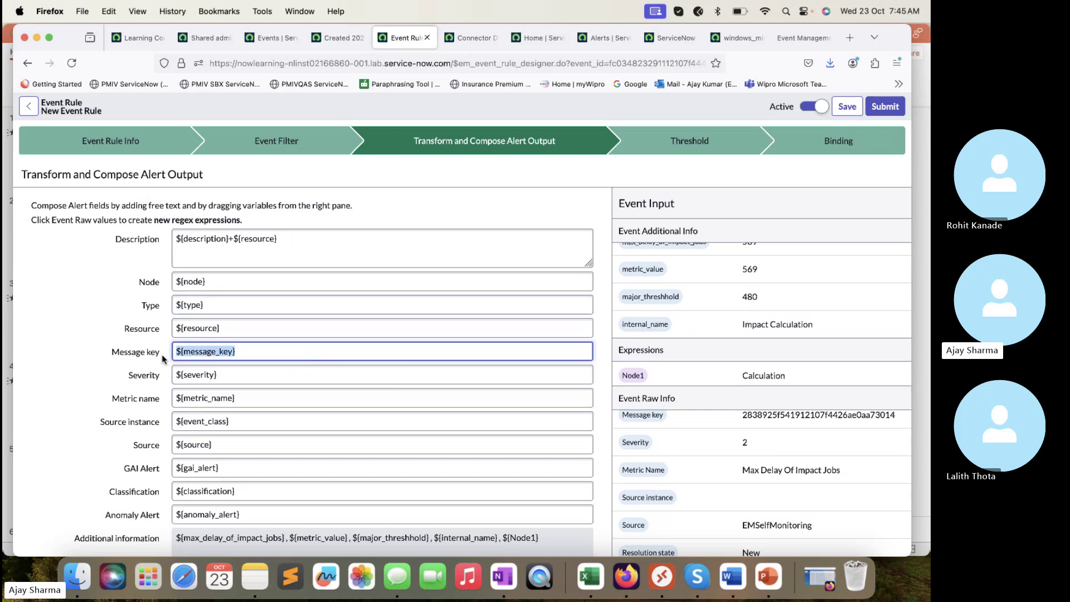
pyautogui.press('BackSpace')
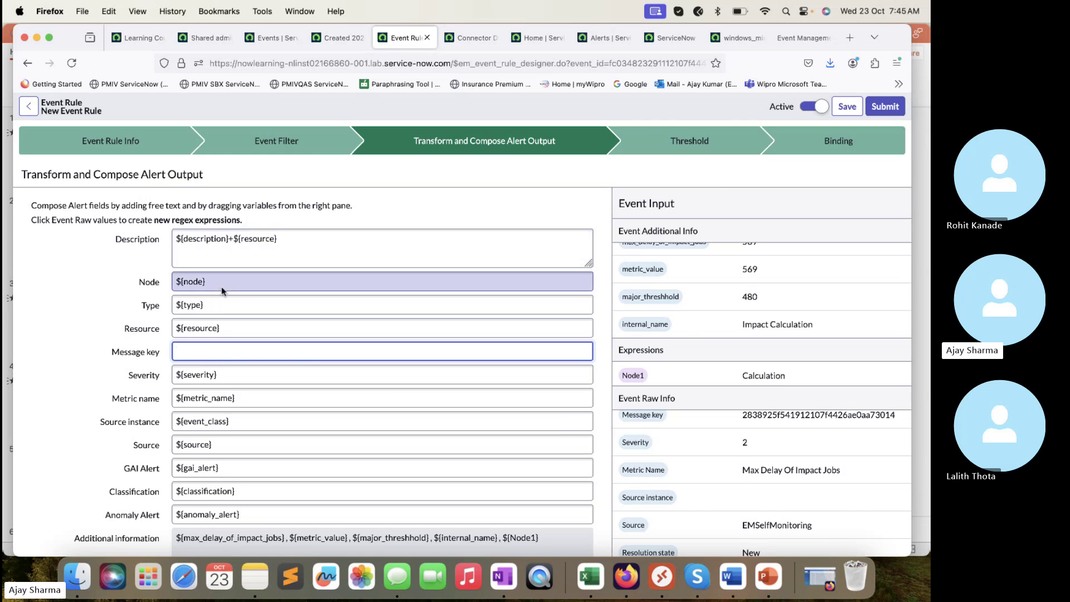
# - Start the Message key with the Source variable from the event's raw info, followed by a plus sign: ${source}+
pyautogui.scroll(-2, 646, 521)
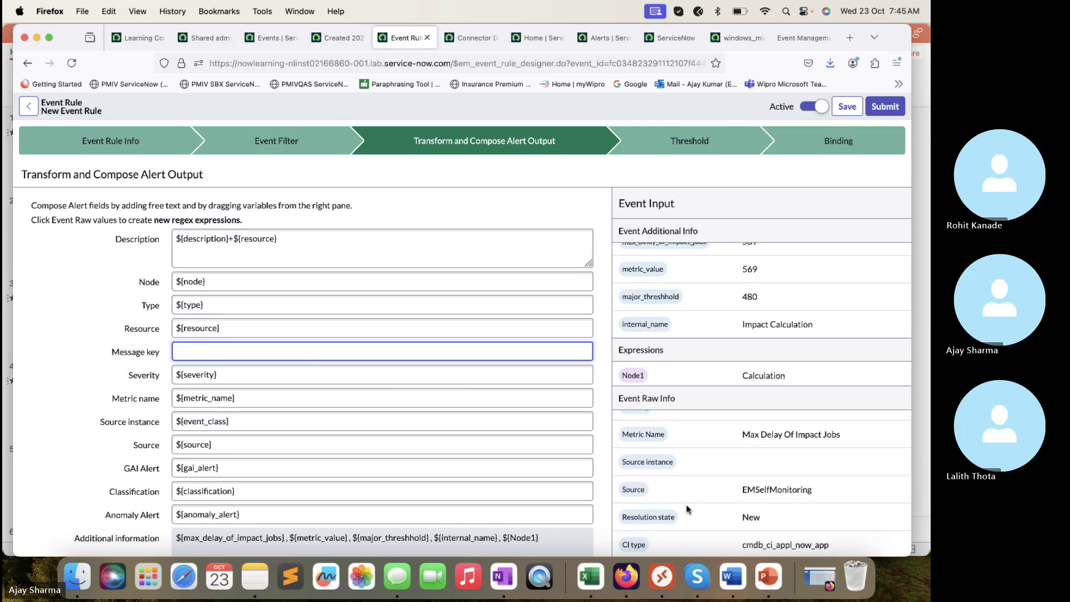
pyautogui.click(835, 547)
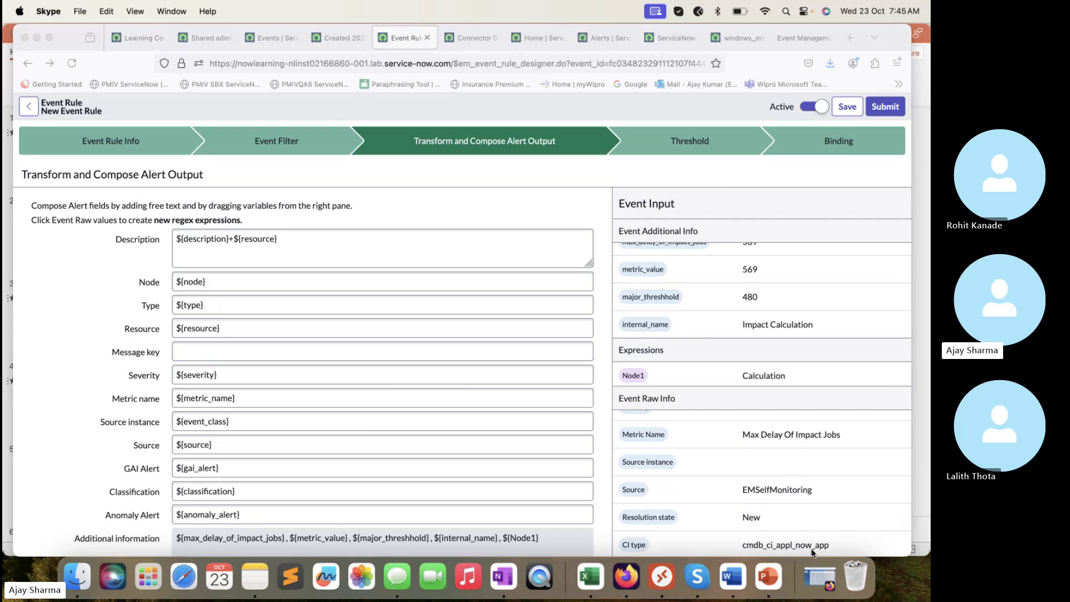
pyautogui.scroll(-1, 791, 534)
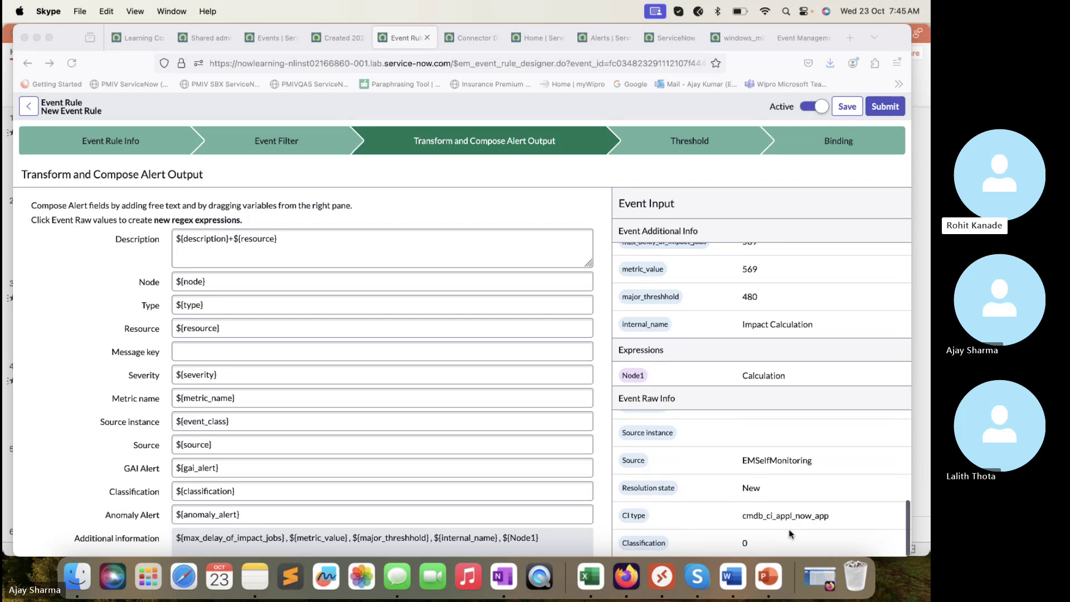
pyautogui.moveTo(635, 461); pyautogui.dragTo(447, 376)
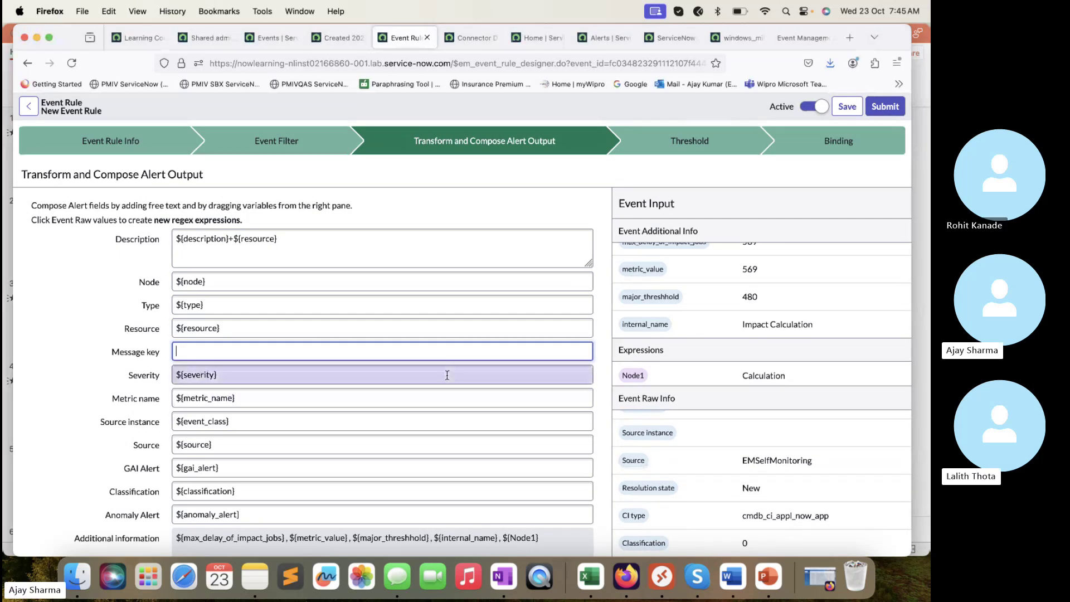
pyautogui.moveTo(634, 467); pyautogui.dragTo(530, 351)
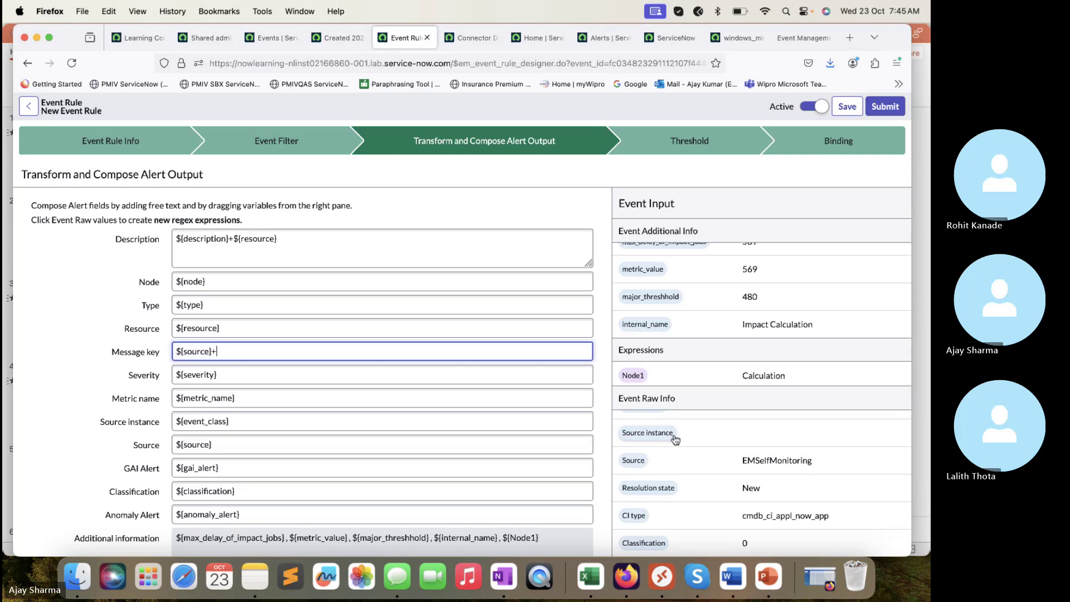
# - Append the Node and Type variables, each followed by a plus sign, so the Message key reads ${source}+${node}+${type}+
pyautogui.scroll(3, 706, 444)
pyautogui.scroll(5, 707, 444)
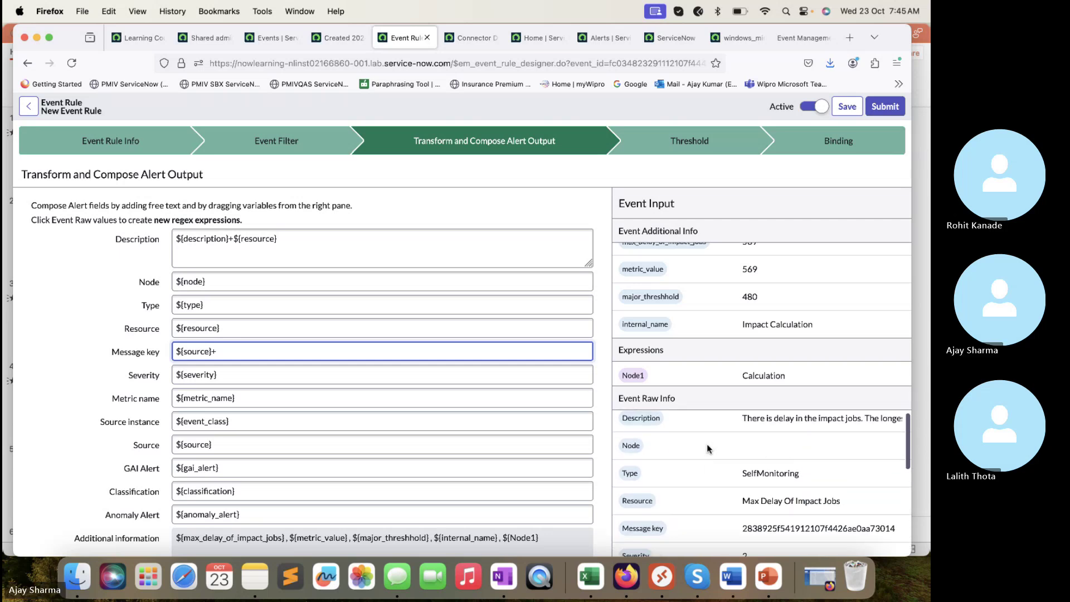
pyautogui.moveTo(632, 446); pyautogui.dragTo(474, 351)
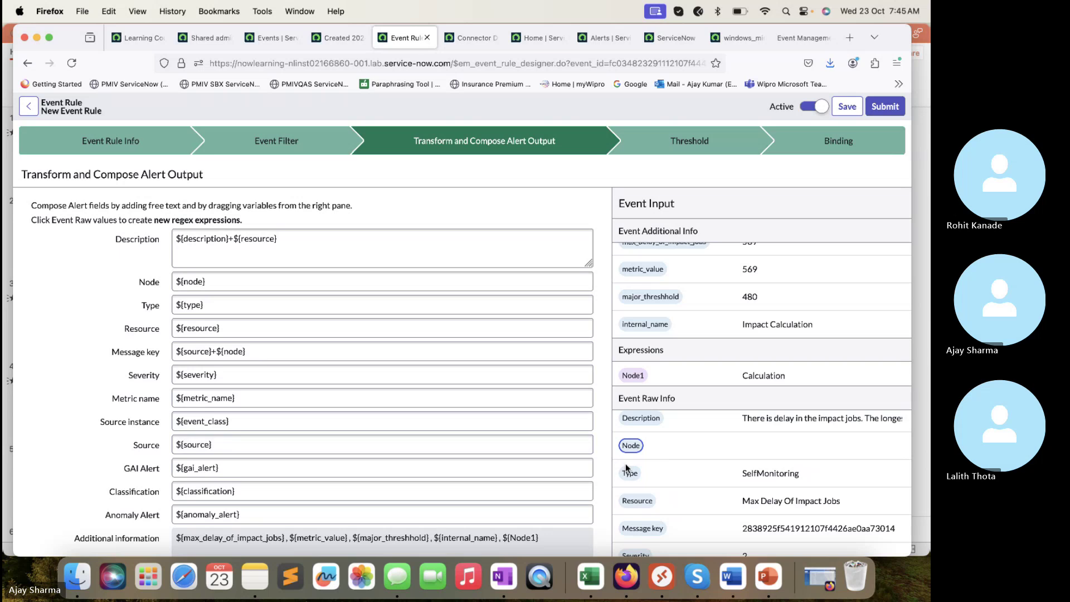
pyautogui.click(571, 353)
pyautogui.write('+')
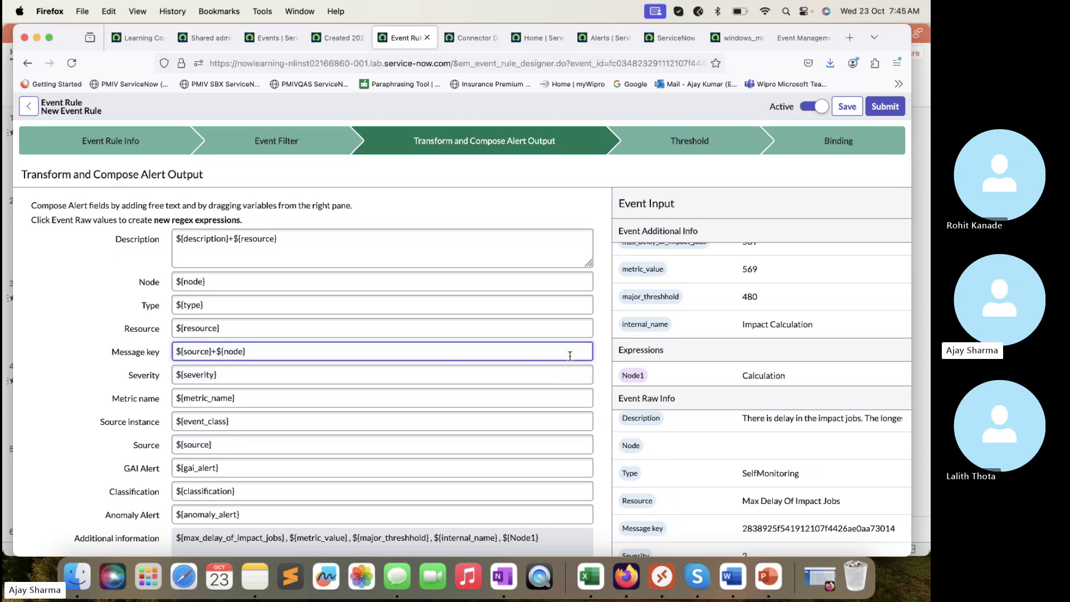
pyautogui.moveTo(630, 474); pyautogui.dragTo(503, 347)
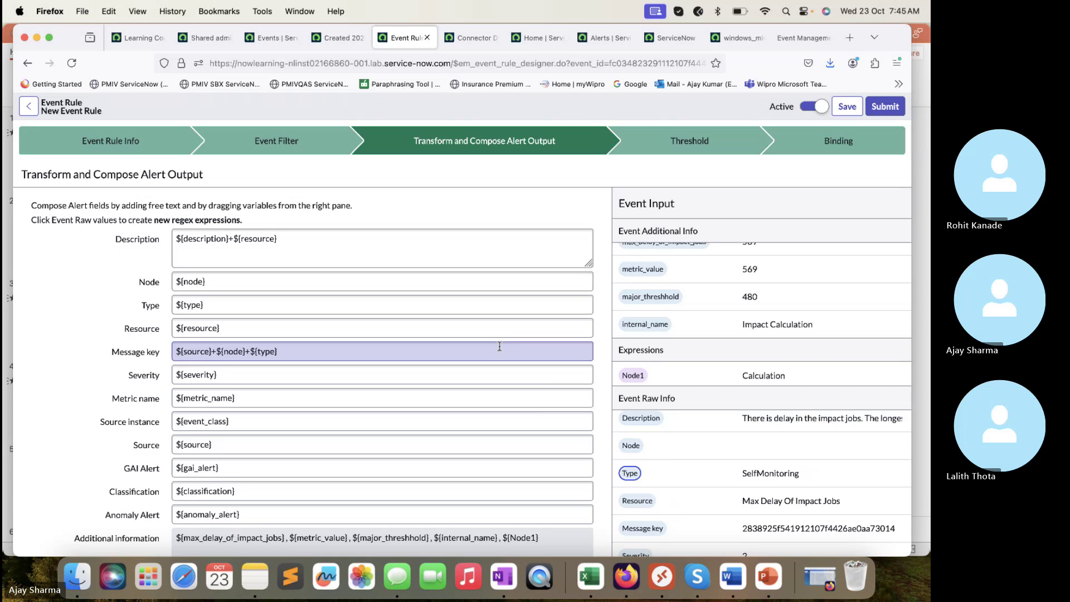
pyautogui.click(456, 355)
pyautogui.write('+')
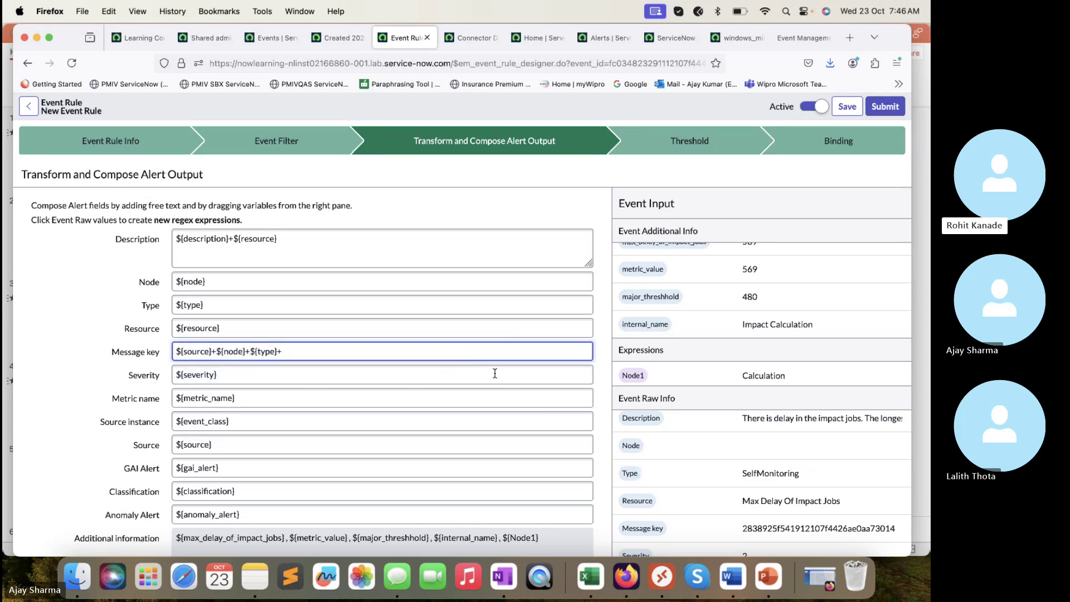
# - Append the Resource and Metric Name variables to complete the Message key as ${source}+${node}+${type}+${resource}+${metric_name}
pyautogui.moveTo(638, 501); pyautogui.dragTo(524, 351)
pyautogui.click(518, 352)
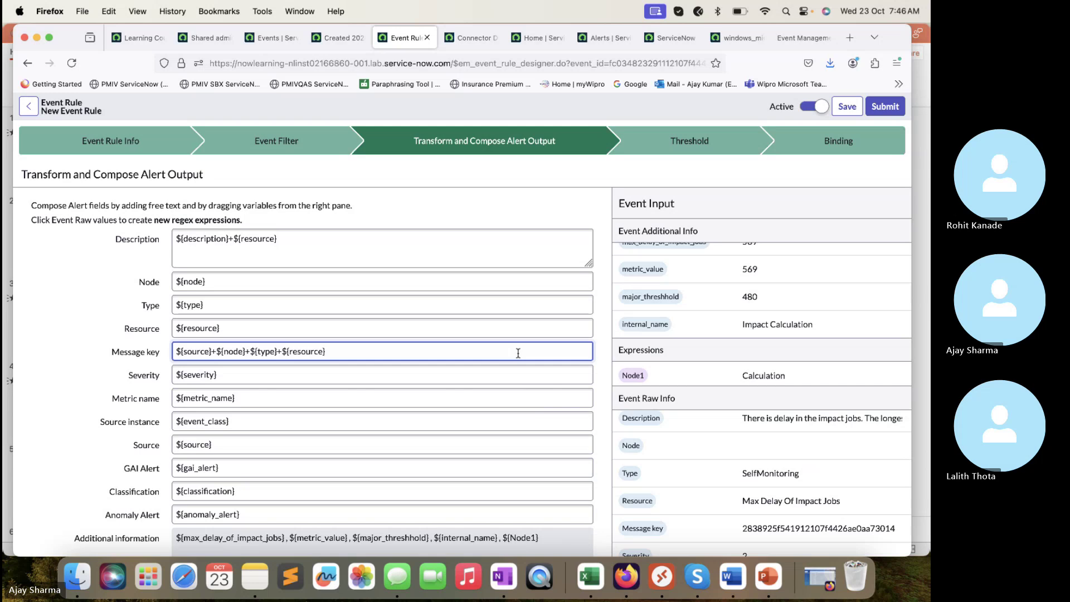
pyautogui.scroll(-2, 732, 506)
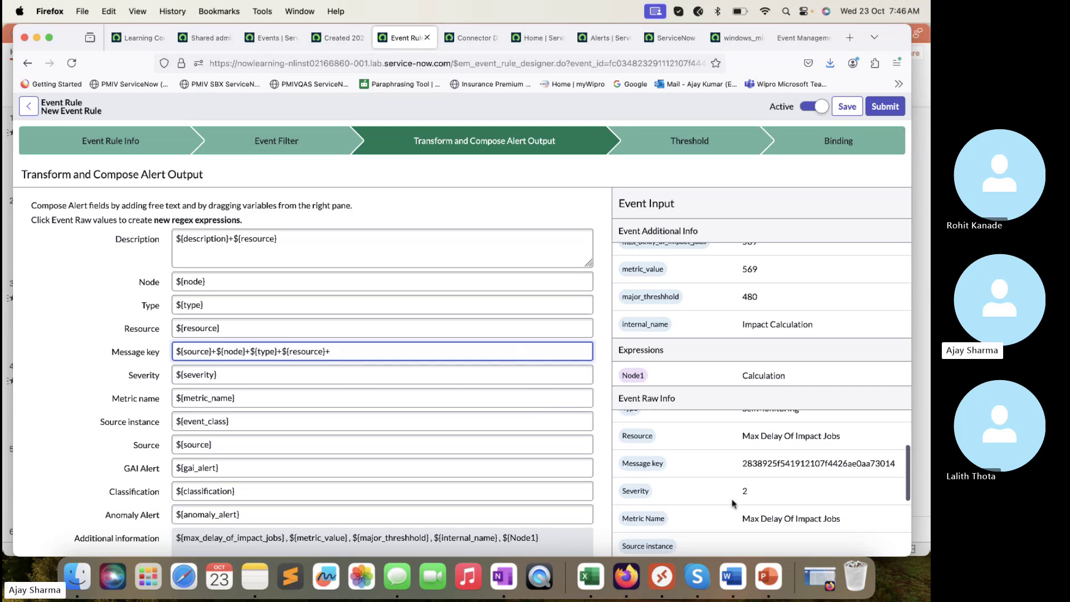
pyautogui.moveTo(649, 522); pyautogui.dragTo(519, 355)
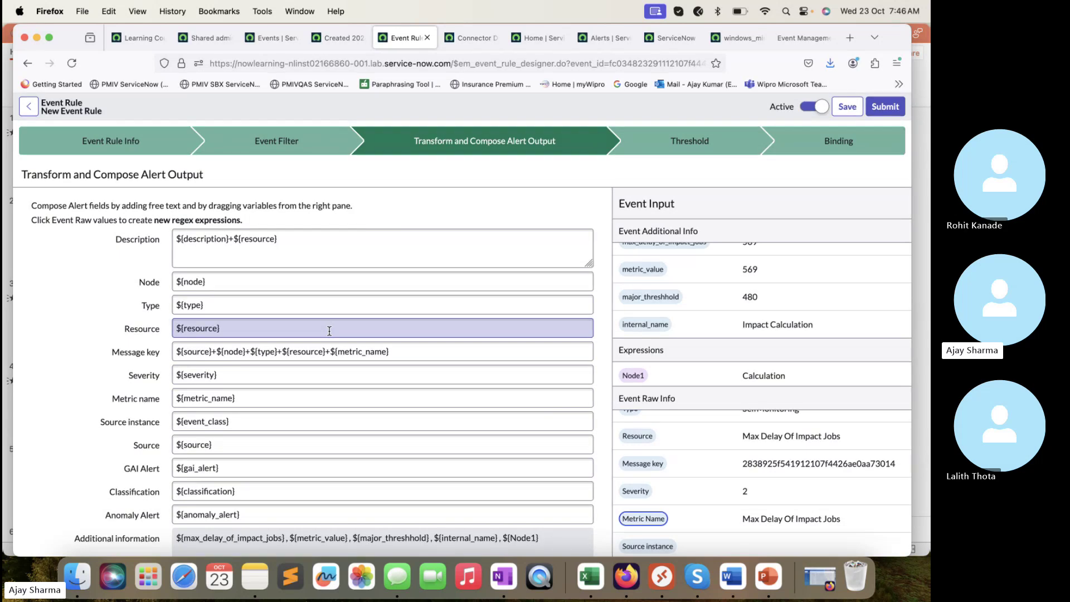
# - Review the composed alert output fields against the variables in the event's raw info
pyautogui.scroll(-1, 292, 355)
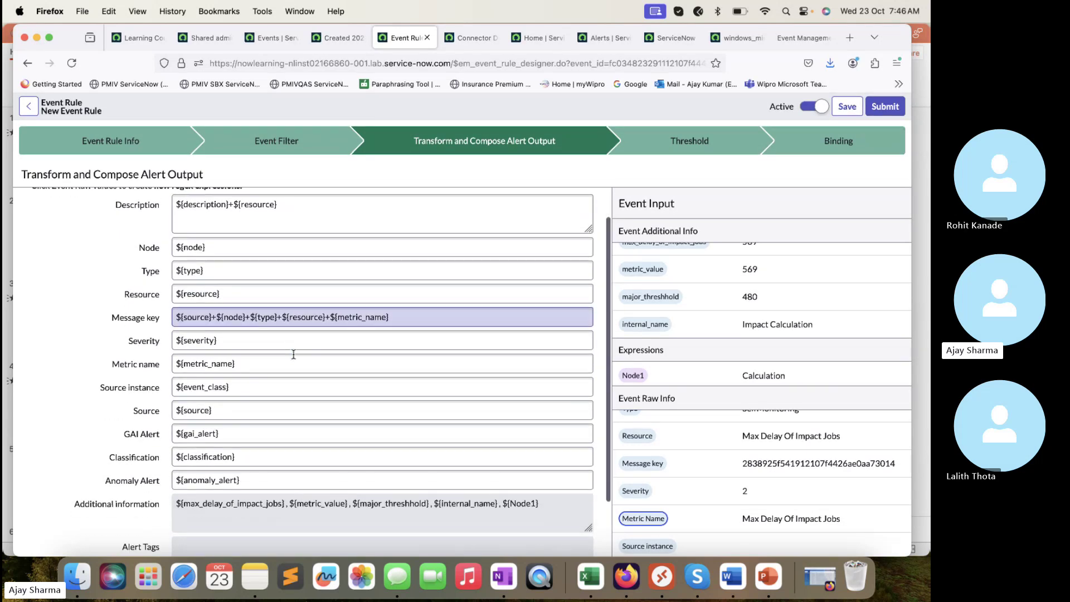
pyautogui.scroll(-1, 651, 477)
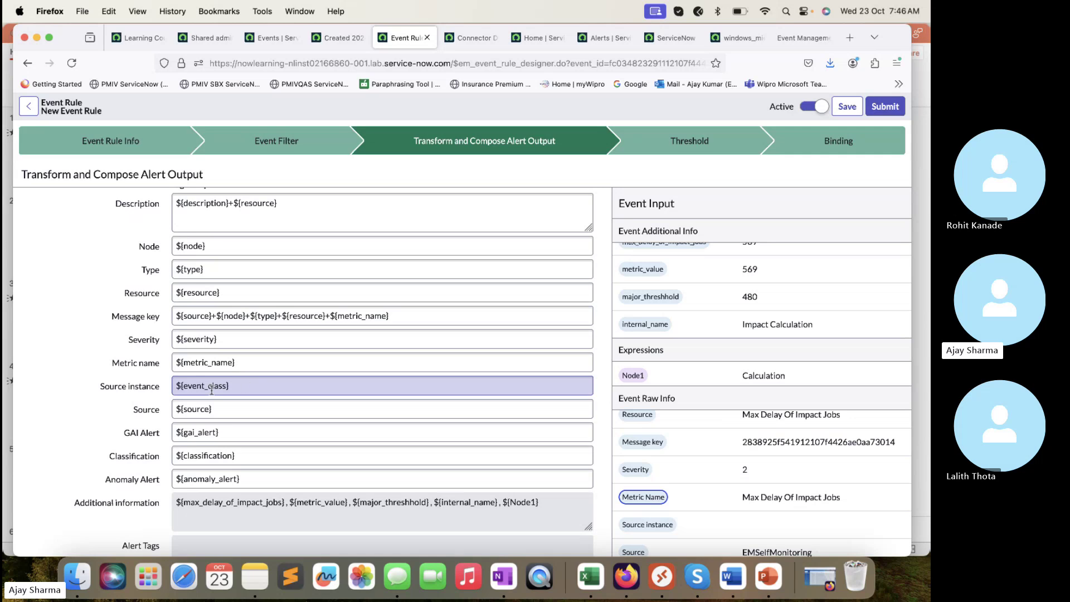
pyautogui.click(644, 498)
pyautogui.scroll(2, 697, 479)
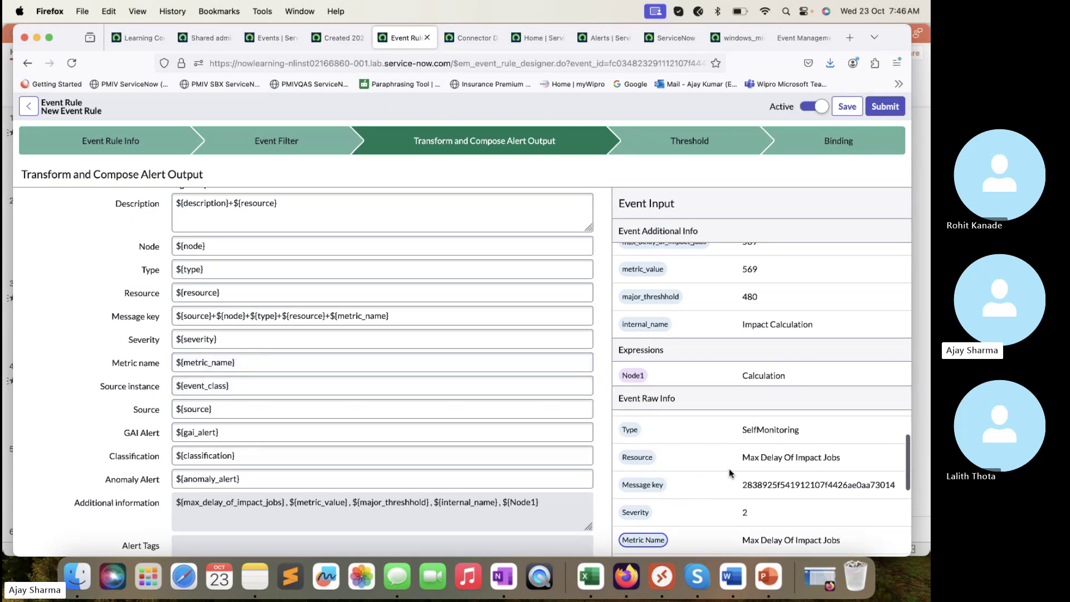
pyautogui.scroll(2, 729, 471)
pyautogui.scroll(-4, 729, 471)
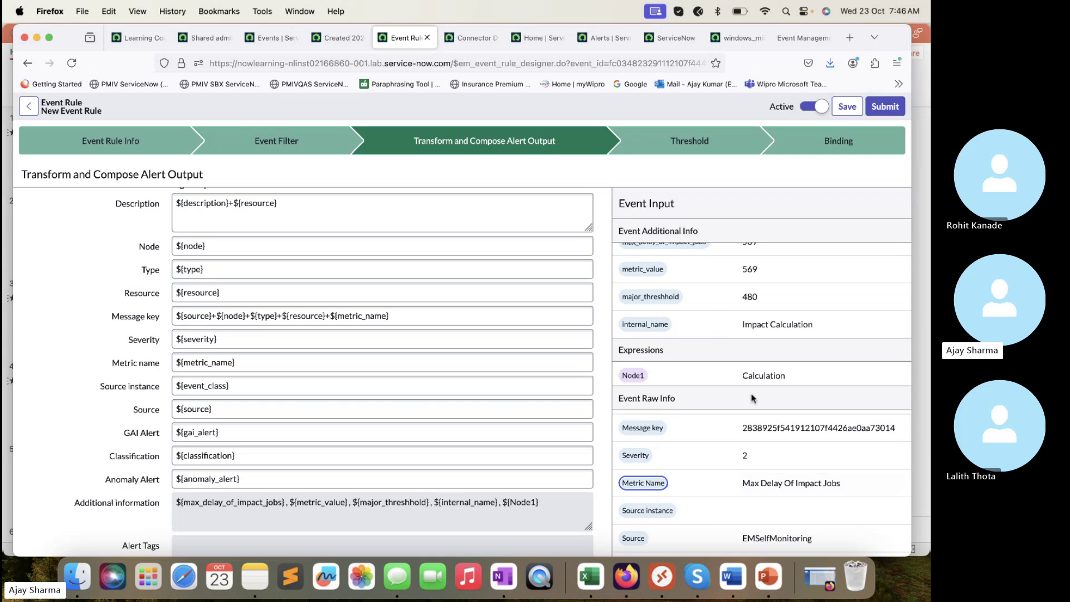
pyautogui.scroll(-3, 767, 509)
pyautogui.scroll(3, 760, 507)
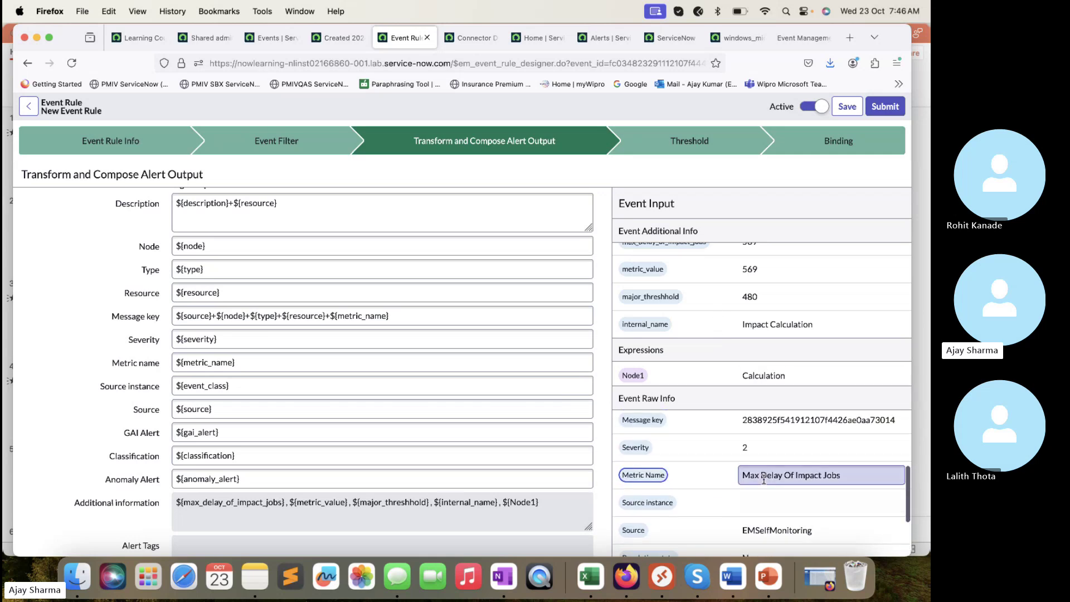
# - Review the remaining alert output fields, Alert Tags and the Manual attributes option alongside the event input values
pyautogui.scroll(-3, 760, 501)
pyautogui.scroll(3, 660, 419)
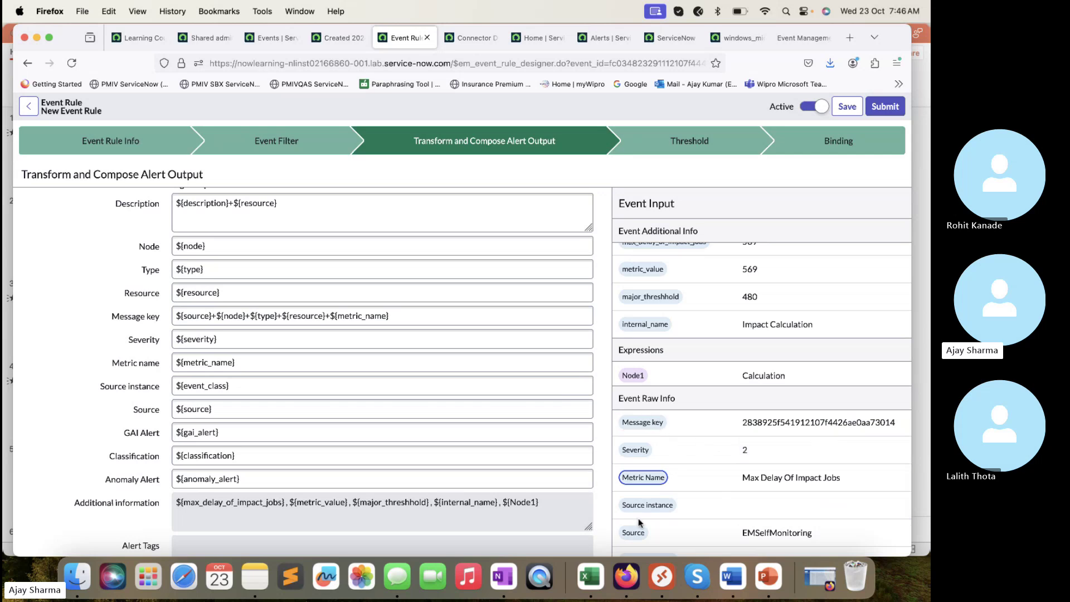
pyautogui.moveTo(640, 522); pyautogui.dragTo(809, 492)
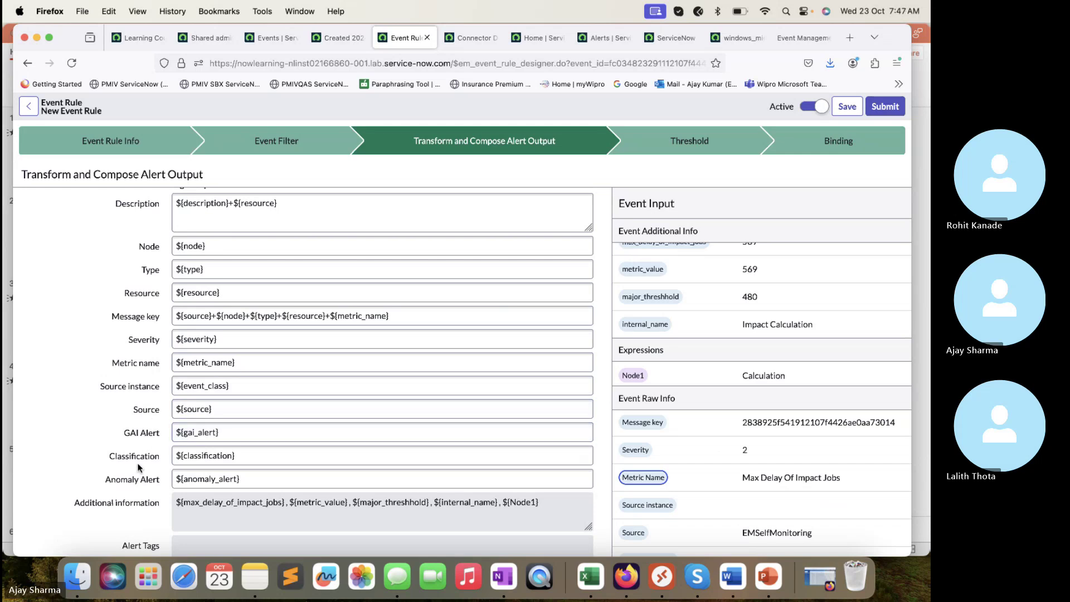
pyautogui.scroll(-3, 137, 463)
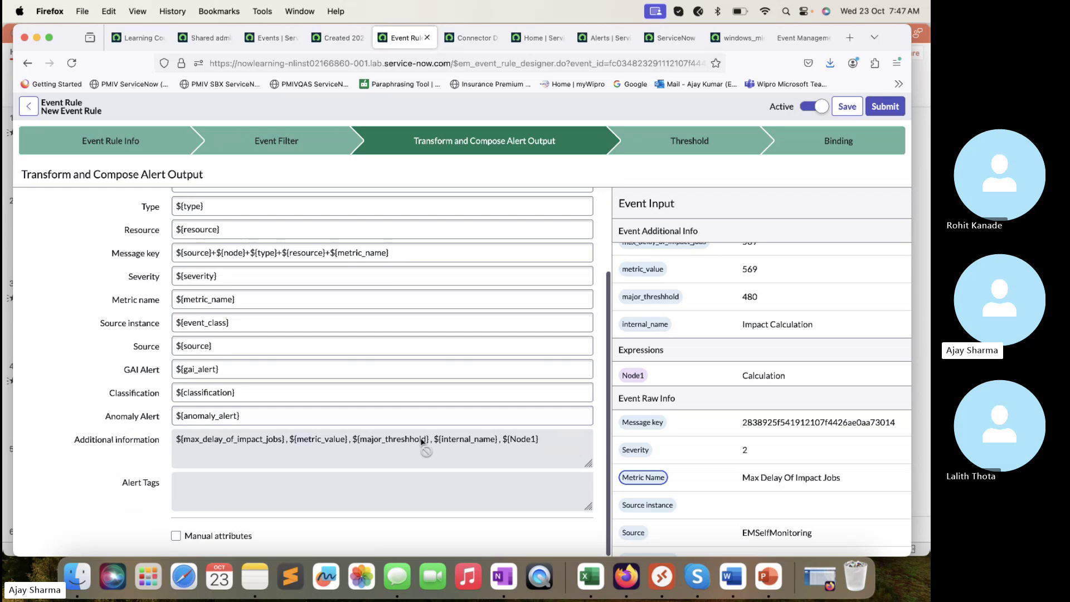
pyautogui.click(253, 493)
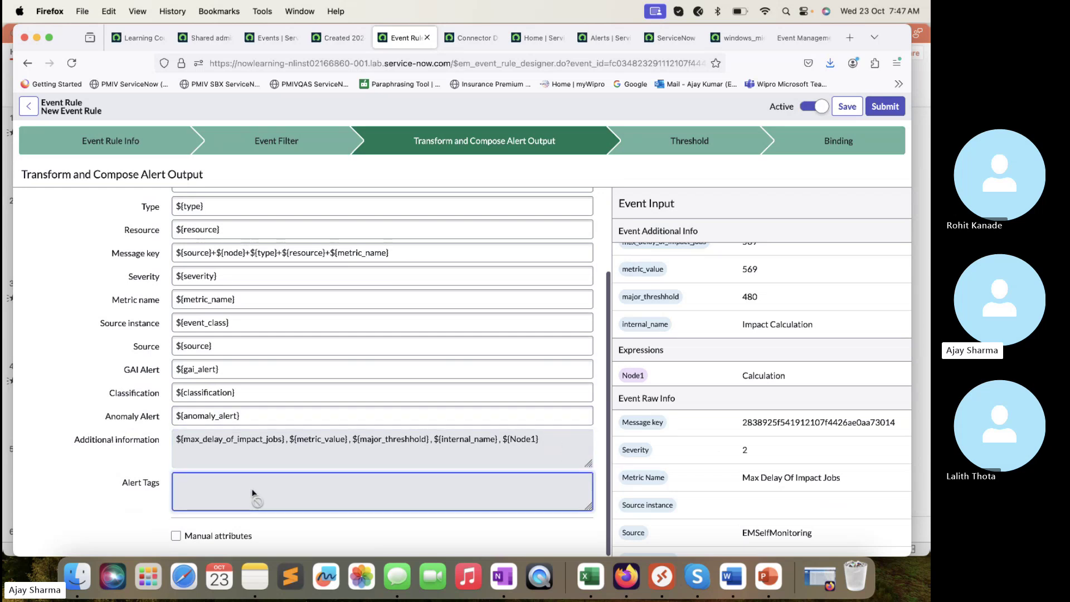
pyautogui.click(206, 535)
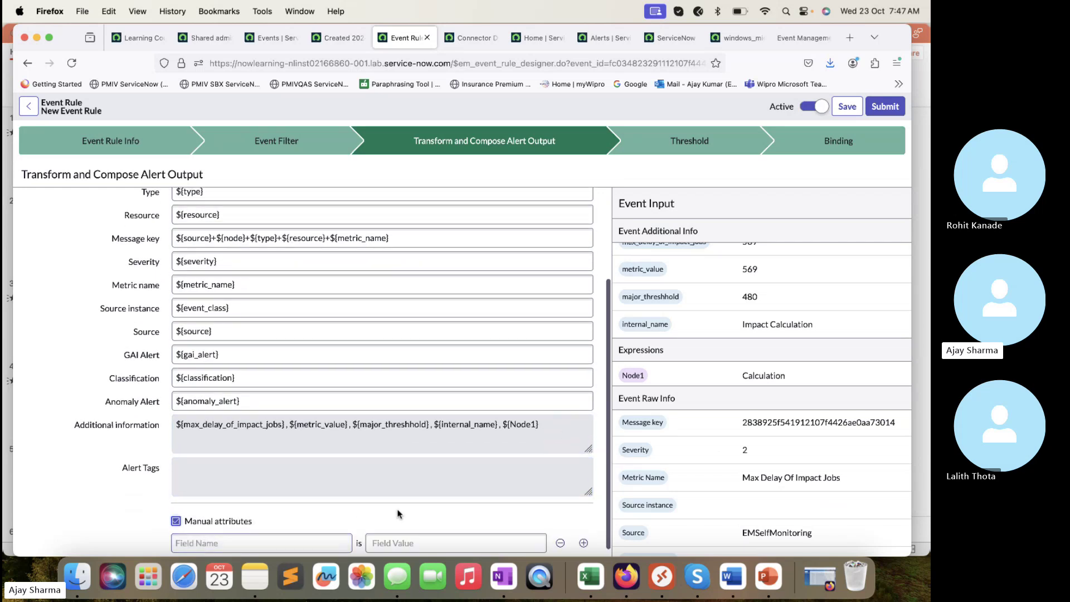
pyautogui.scroll(-2, 399, 514)
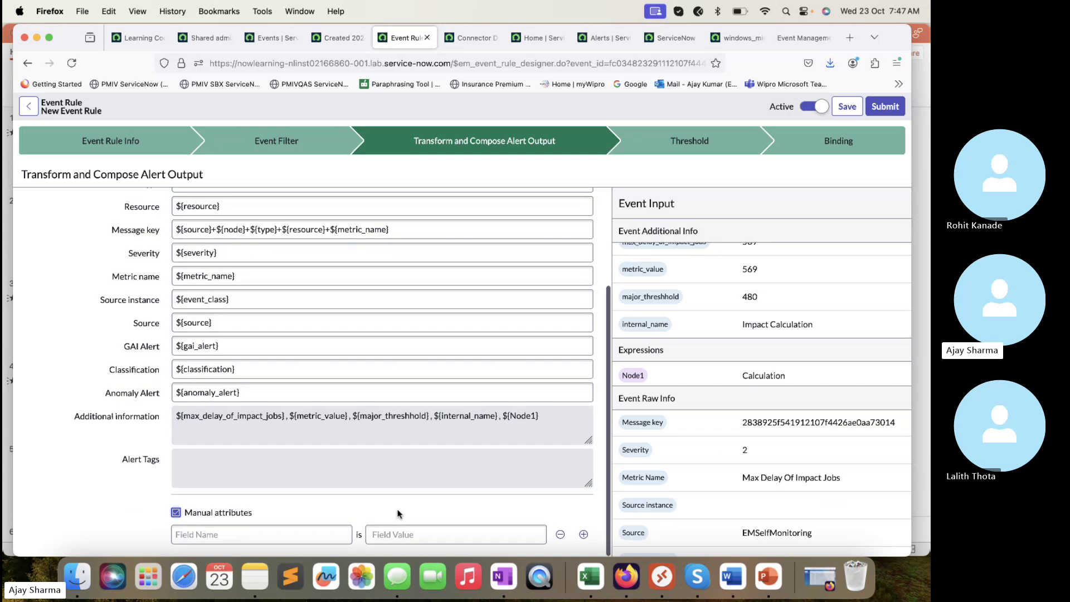
pyautogui.click(231, 511)
pyautogui.scroll(1, 446, 438)
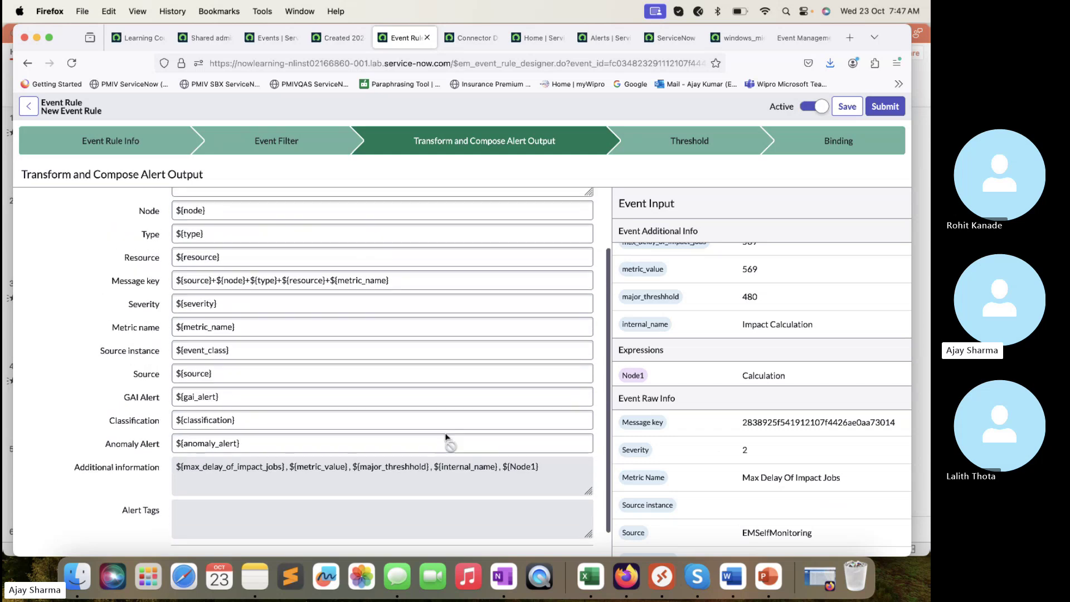
pyautogui.scroll(2, 446, 437)
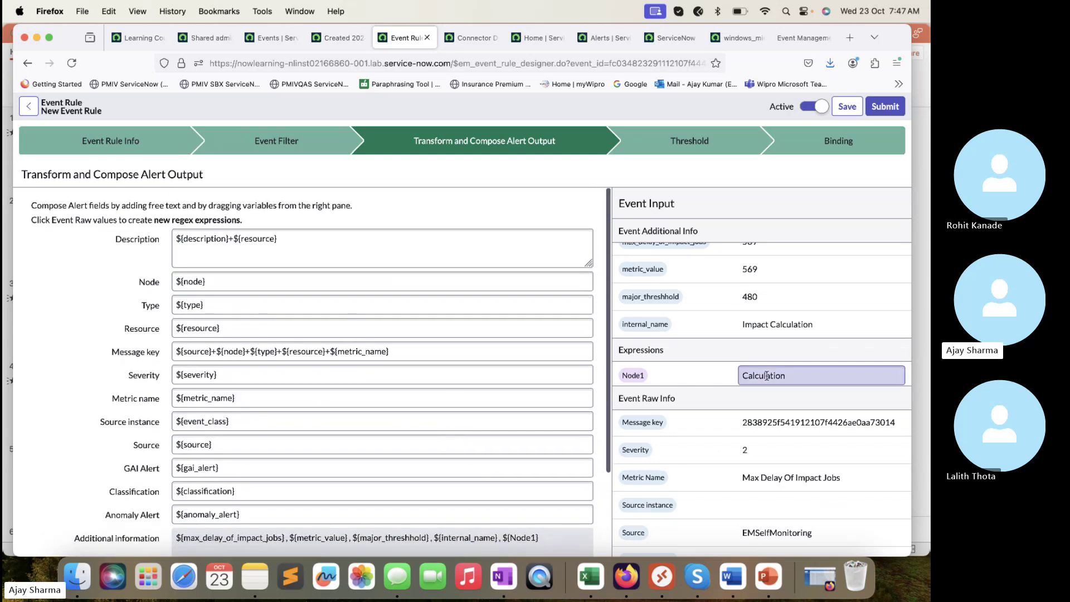
pyautogui.scroll(1, 771, 310)
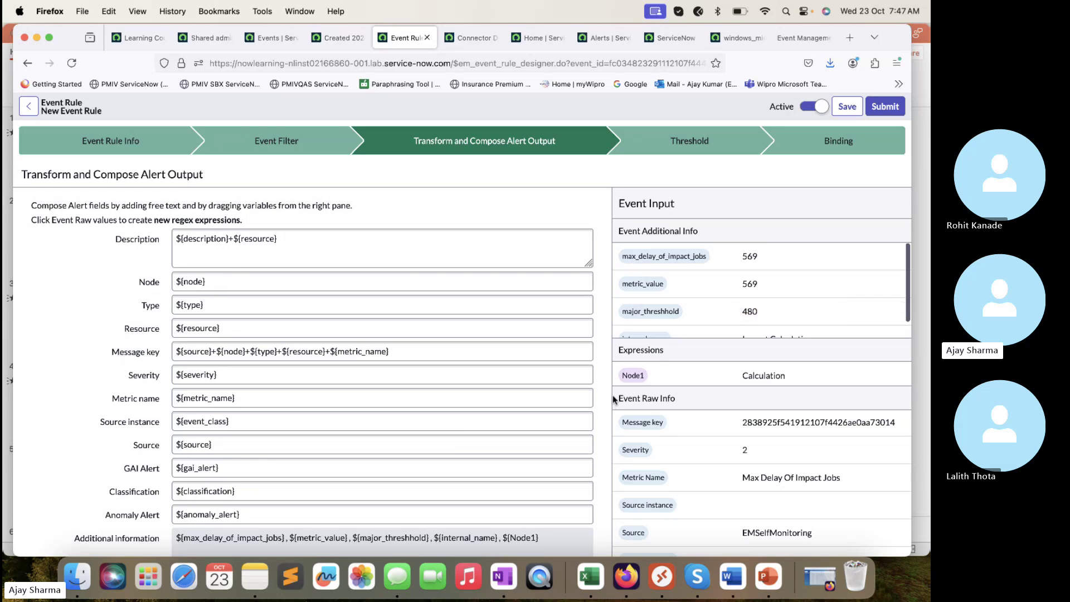
# - Open the event rule's Threshold stage and activate the threshold
pyautogui.click(690, 153)
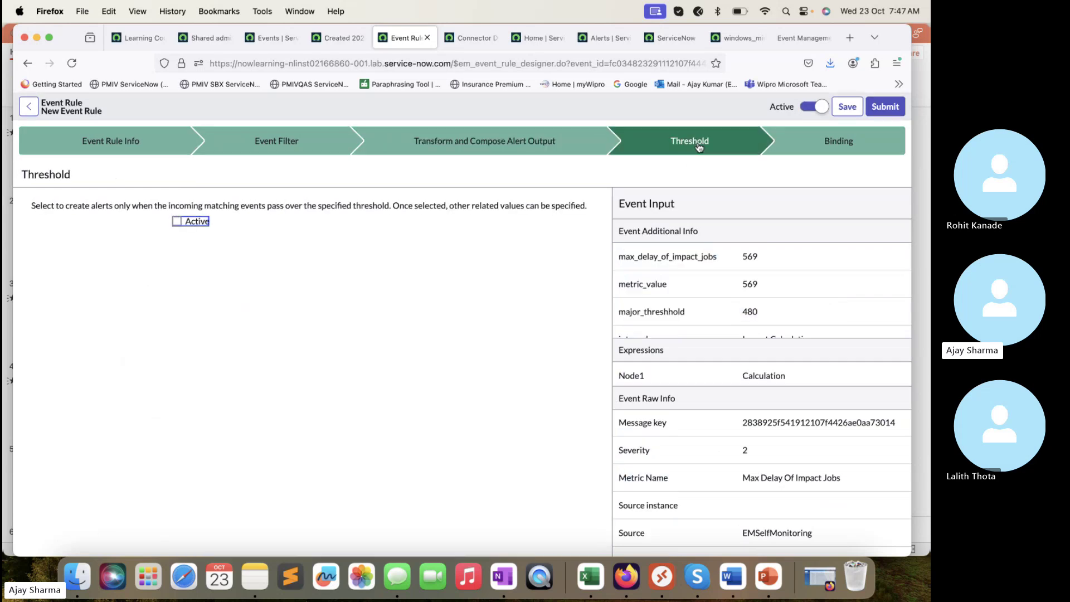
pyautogui.click(177, 222)
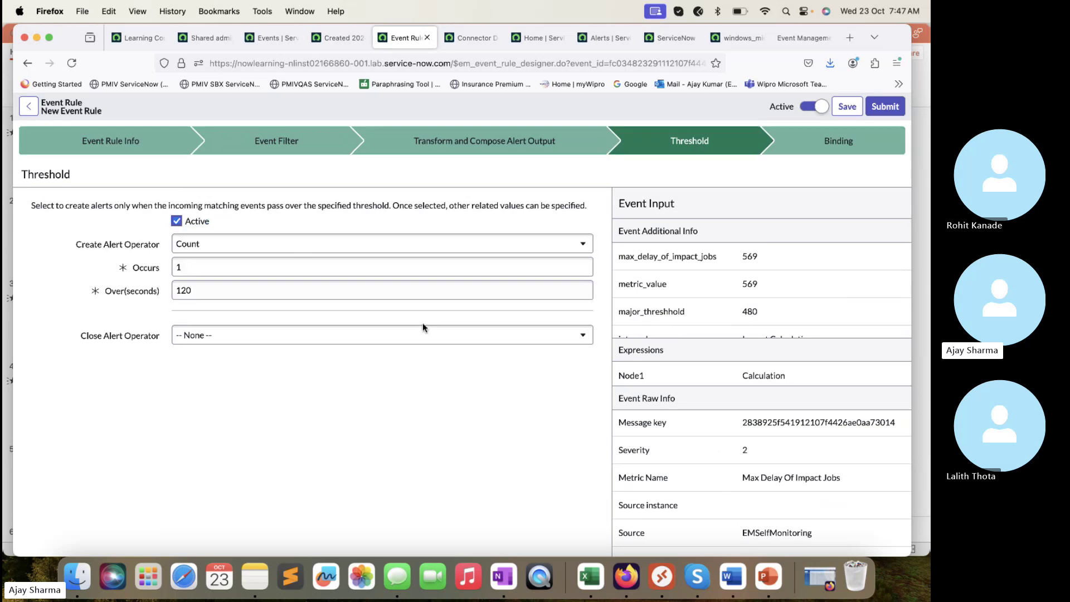
# - Try the comparison operators >, <, <=, = and != as the Create Alert Operator
pyautogui.click(281, 252)
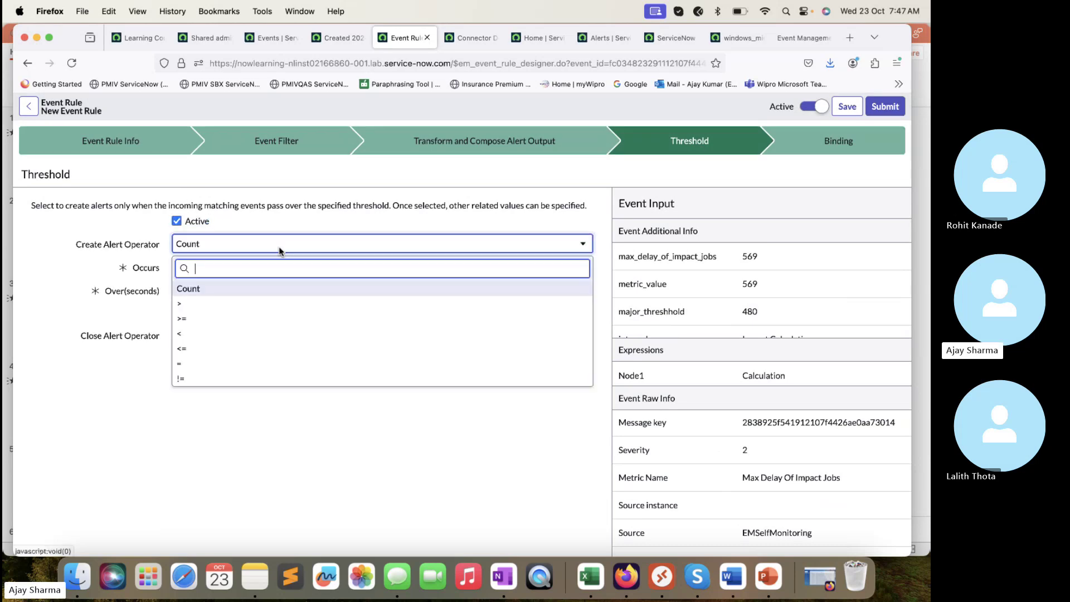
pyautogui.click(202, 306)
pyautogui.click(213, 246)
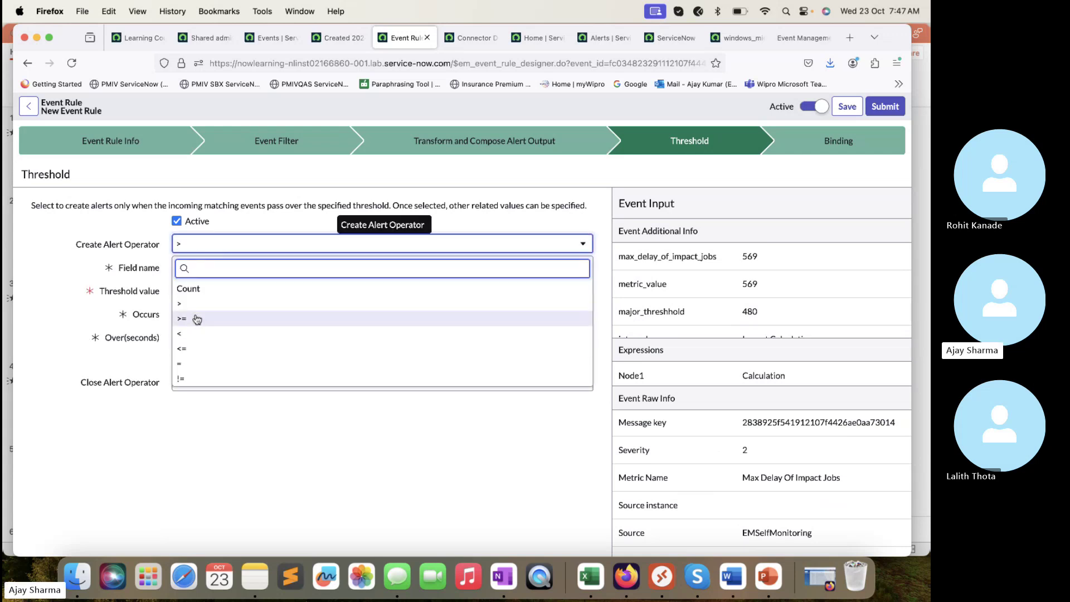
pyautogui.click(197, 308)
pyautogui.click(219, 247)
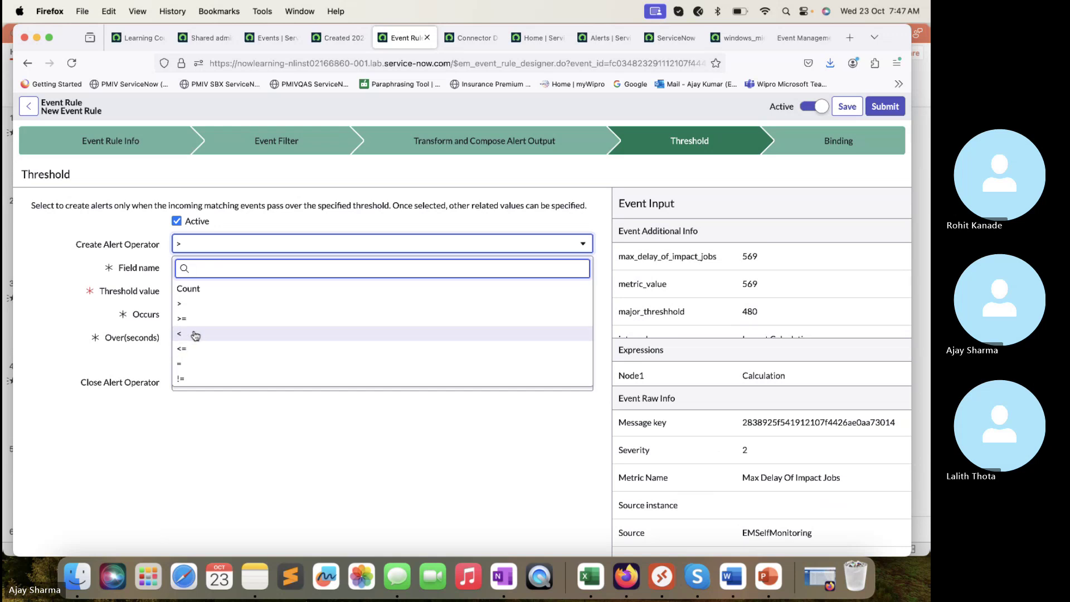
pyautogui.click(195, 335)
pyautogui.click(175, 244)
pyautogui.click(196, 349)
pyautogui.click(255, 244)
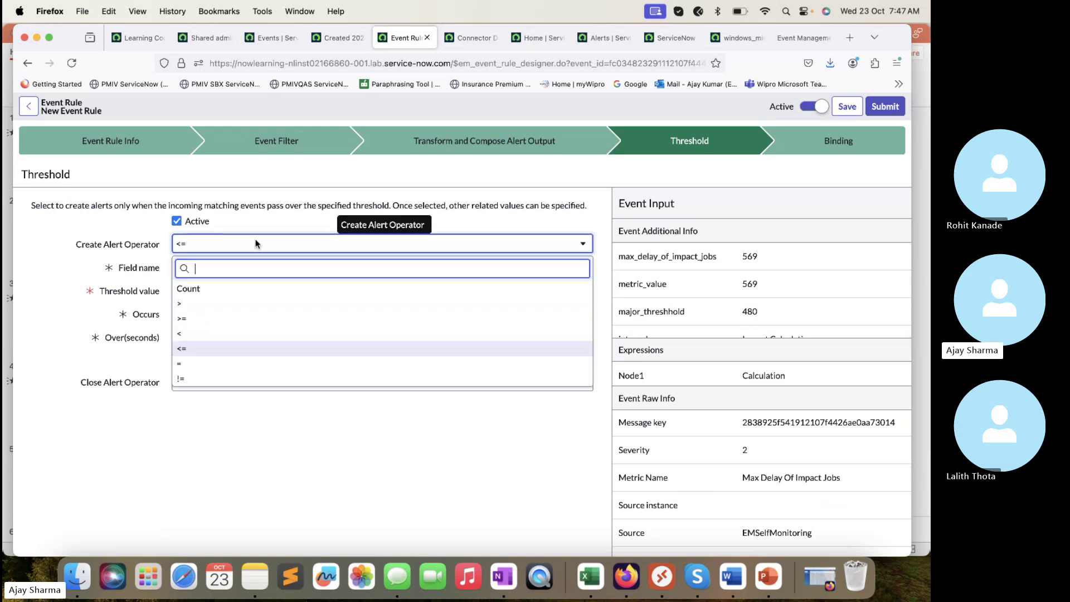
pyautogui.click(212, 364)
pyautogui.click(251, 242)
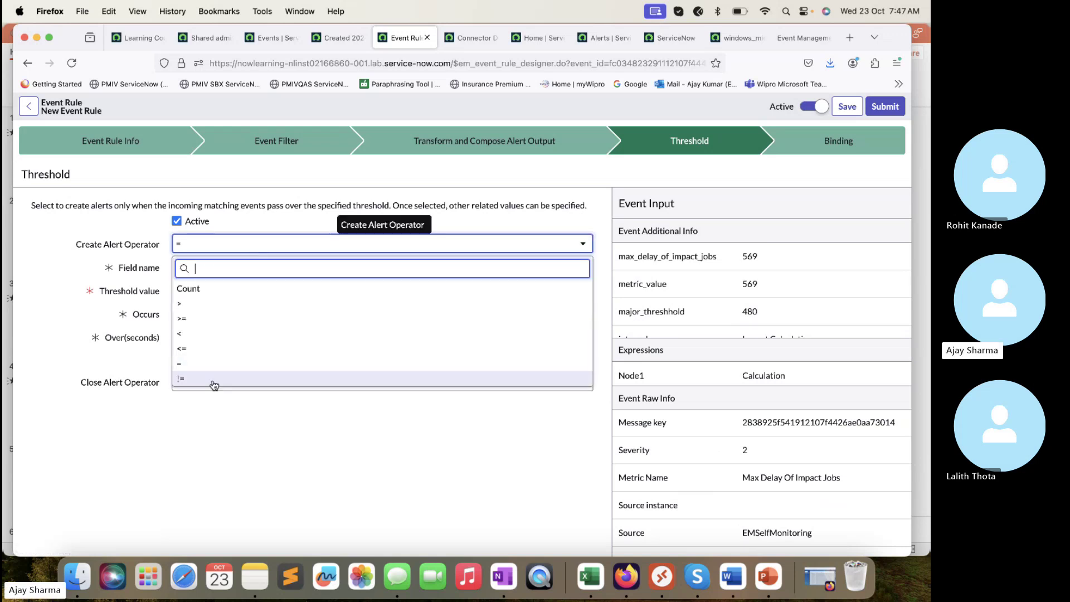
pyautogui.click(214, 379)
# - Set the Create Alert Operator to >= and choose max_delay_of_impact_jobs as its field name
pyautogui.click(239, 245)
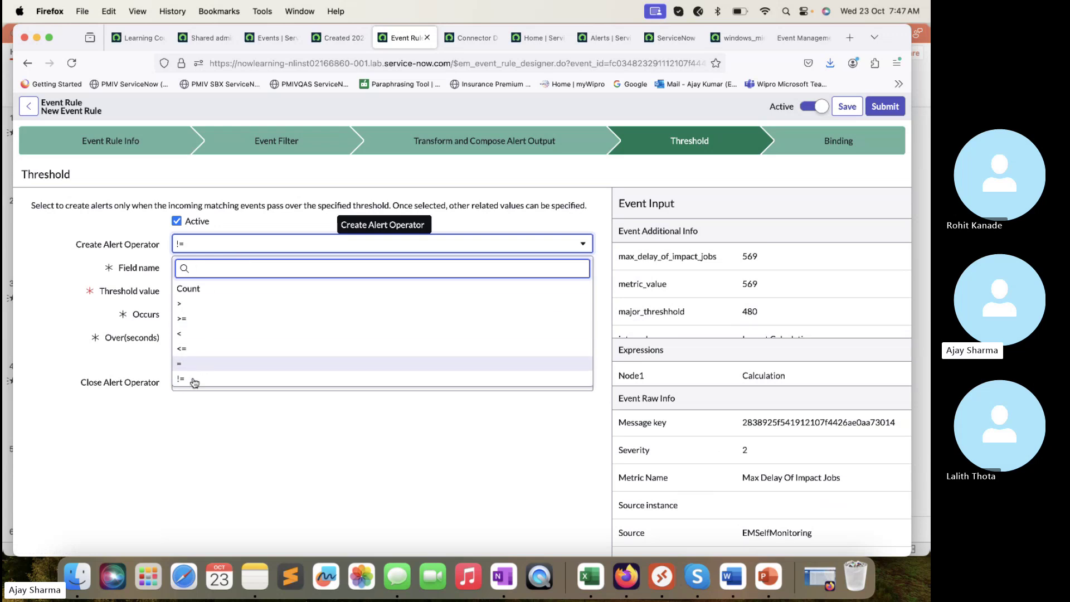
pyautogui.click(188, 318)
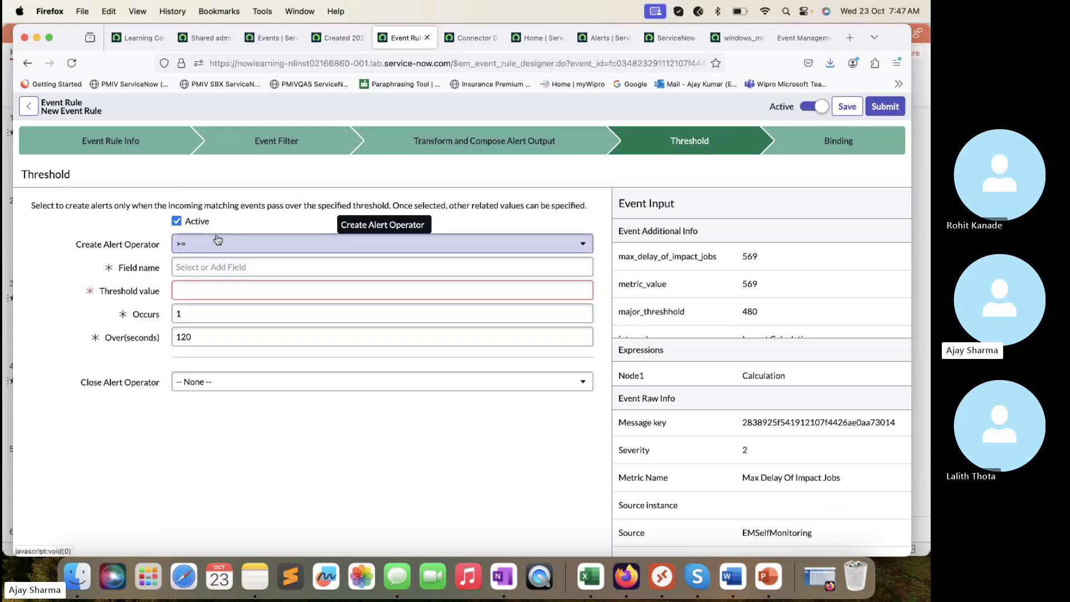
pyautogui.click(215, 268)
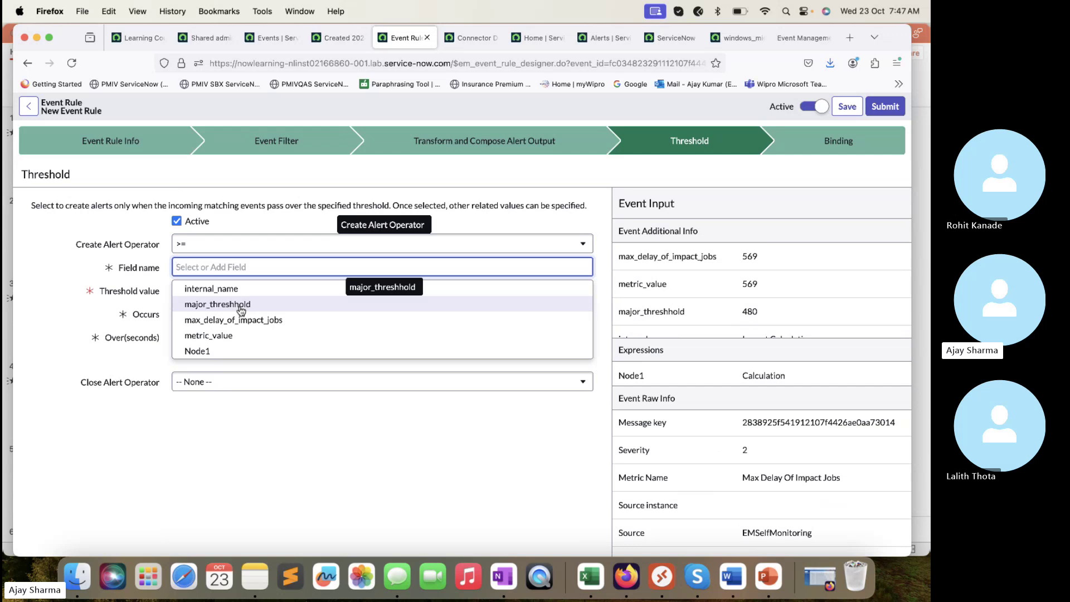
pyautogui.scroll(-3, 782, 465)
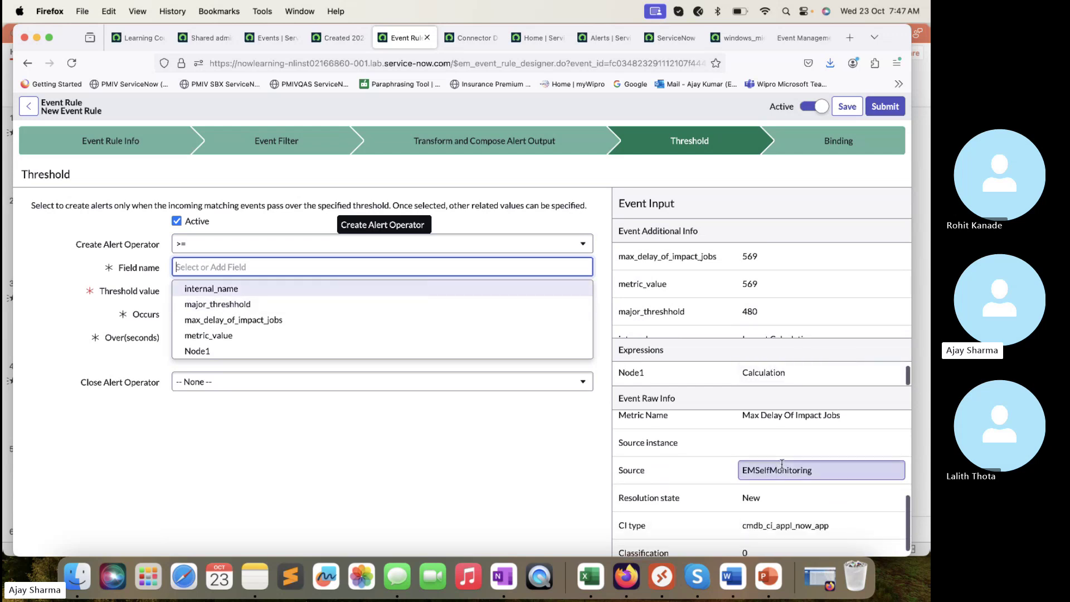
pyautogui.scroll(5, 781, 464)
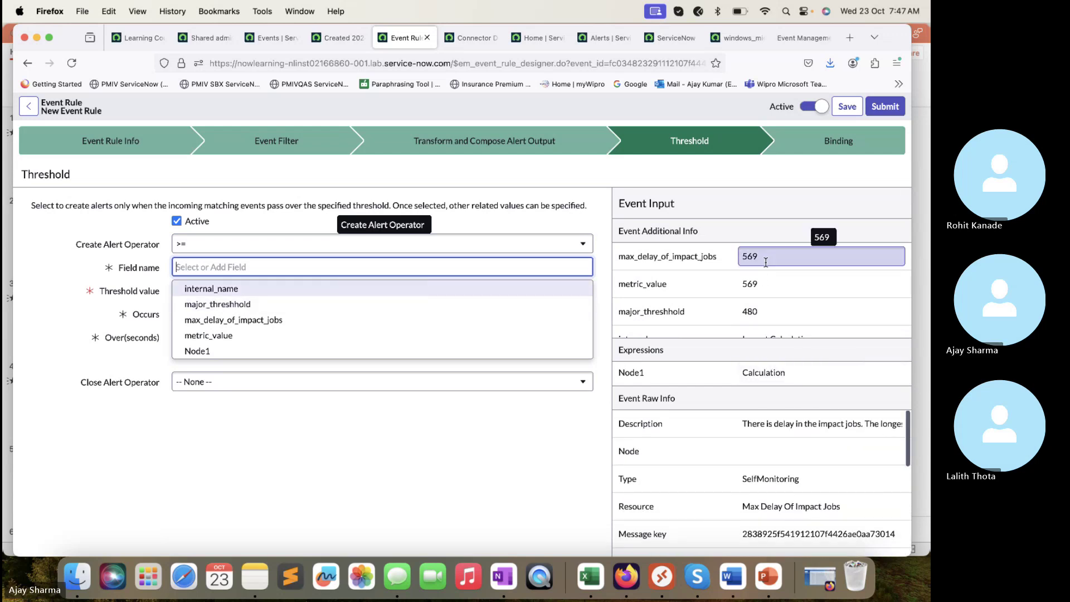
pyautogui.click(257, 321)
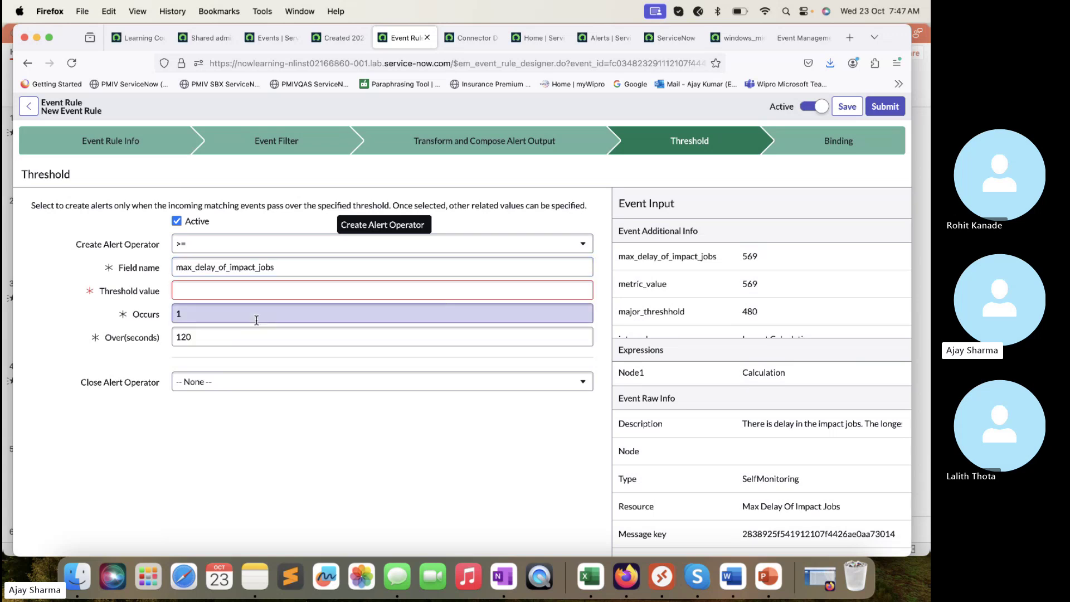
# - Set the alert creation threshold value to 600 and the number of occurrences to 3
pyautogui.click(284, 289)
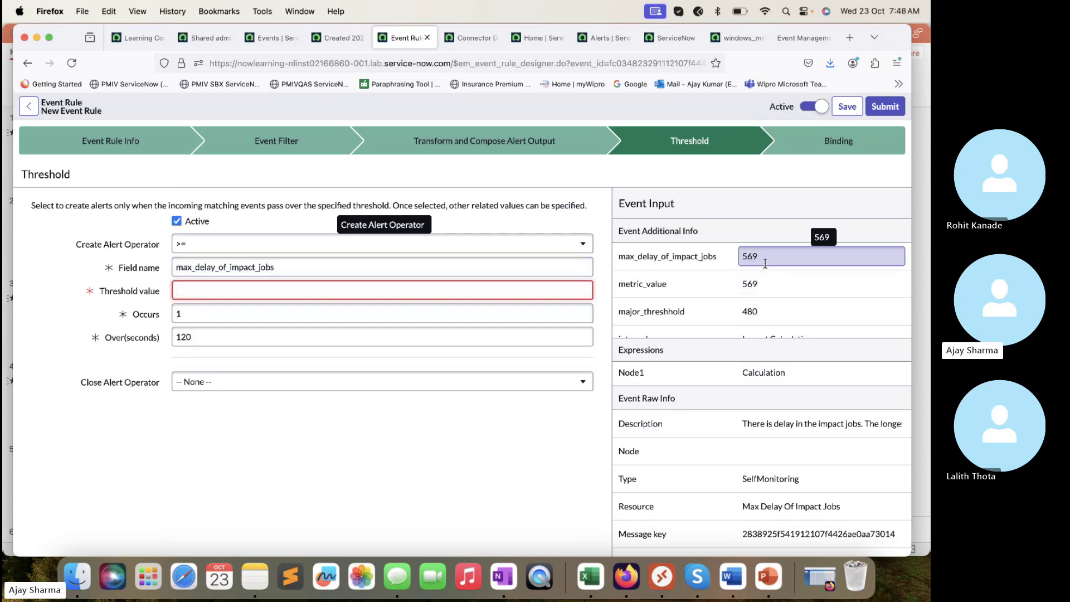
pyautogui.click(558, 291)
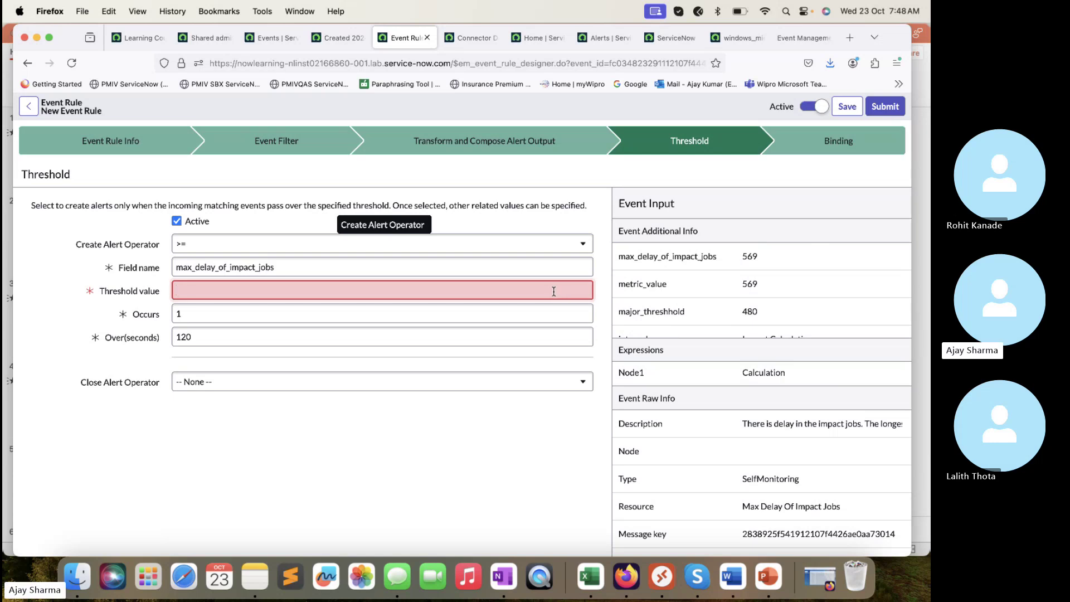
pyautogui.write('600')
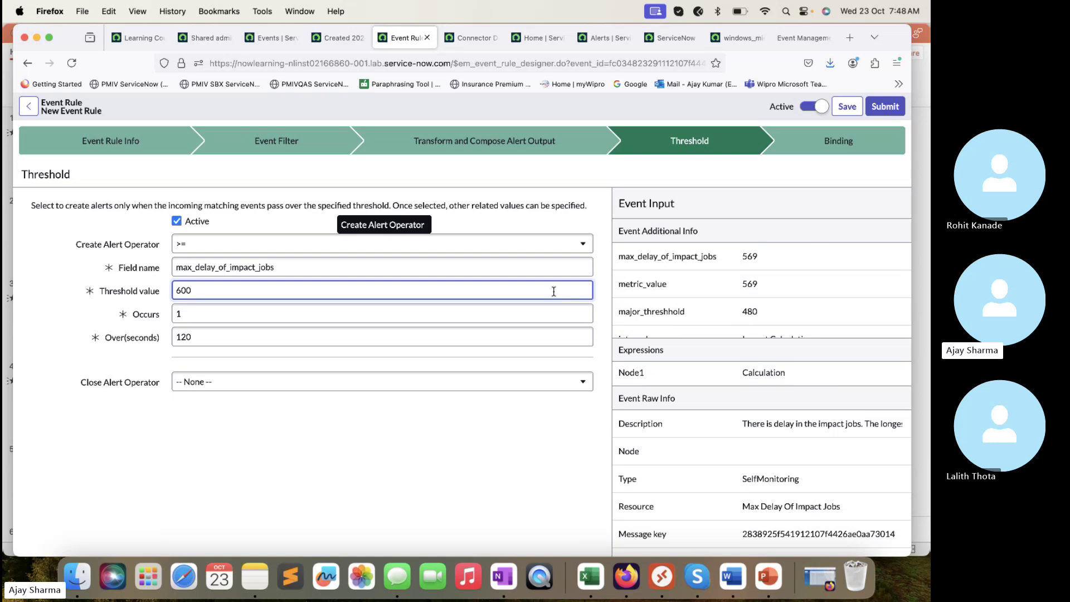
pyautogui.click(382, 466)
pyautogui.click(241, 314)
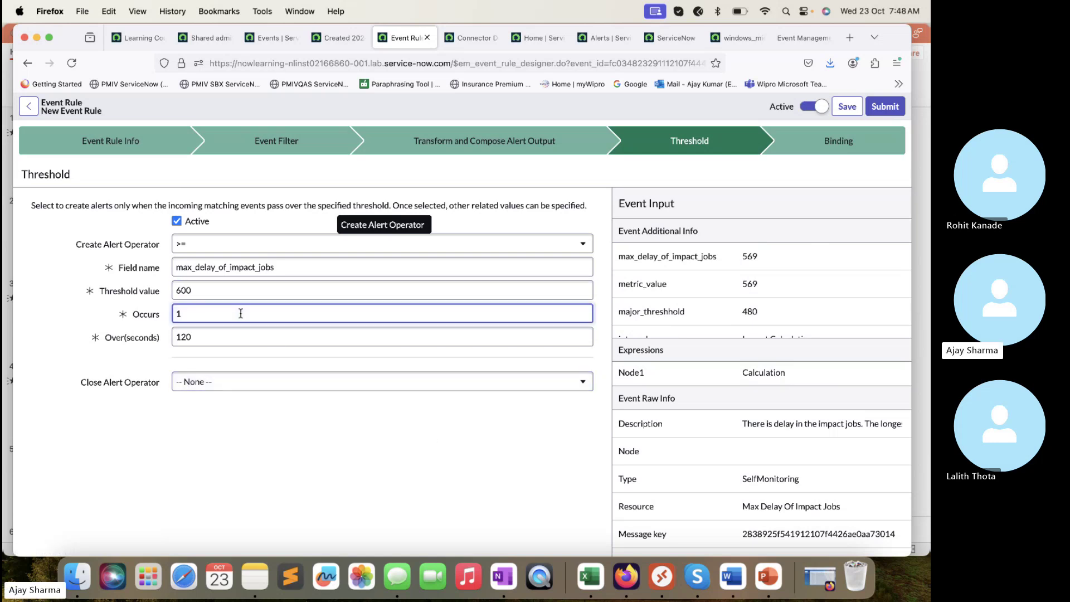
pyautogui.press('BackSpace')
pyautogui.write('3')
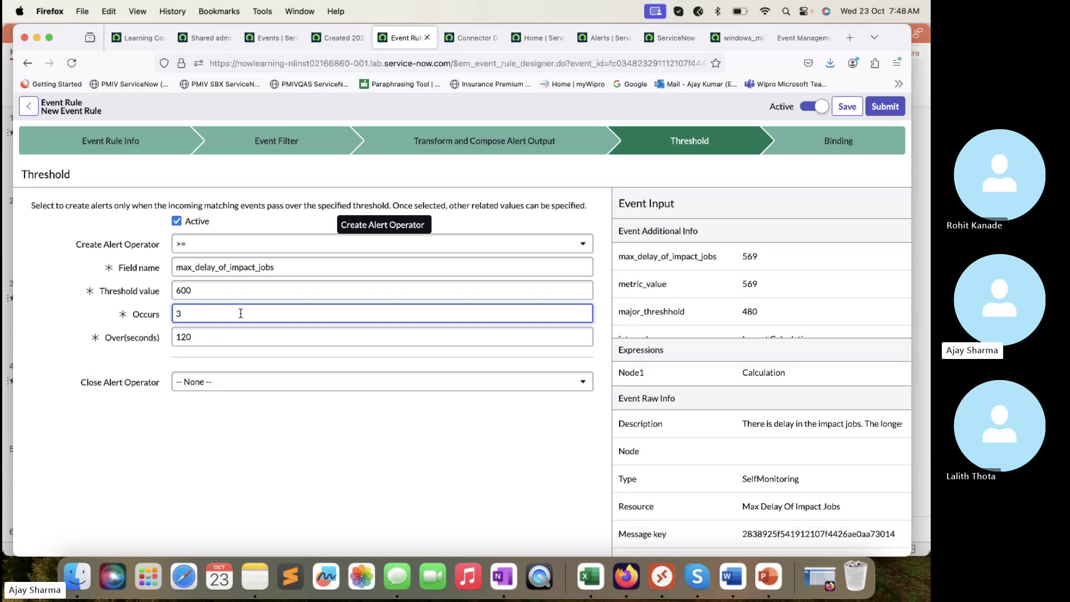
pyautogui.click(213, 343)
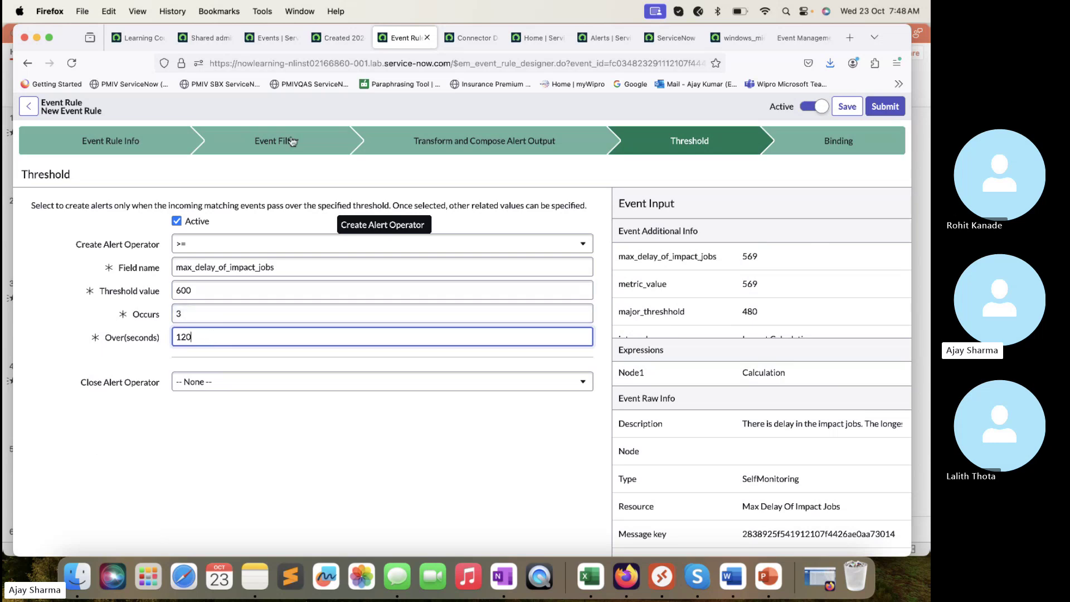
# - Set the Close Alert Operator to Idle
pyautogui.click(431, 388)
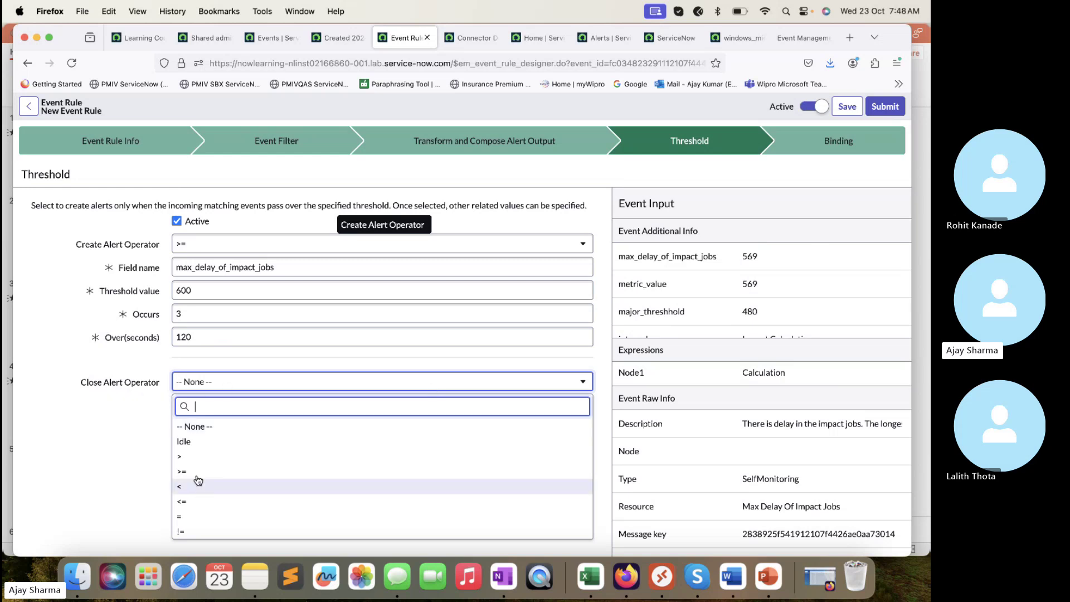
pyautogui.click(196, 442)
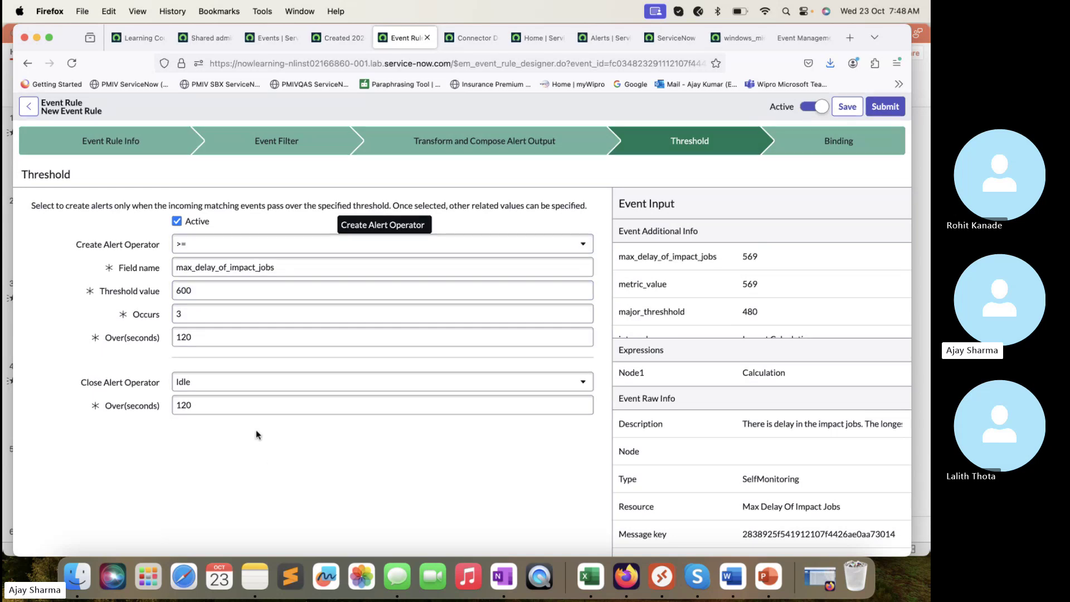
pyautogui.click(240, 246)
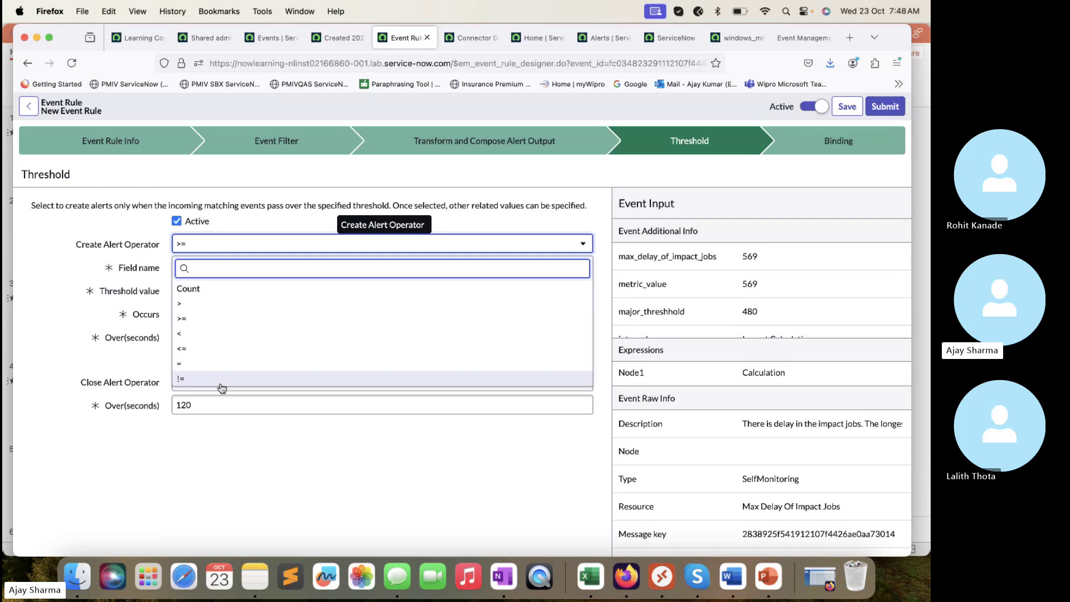
pyautogui.click(236, 438)
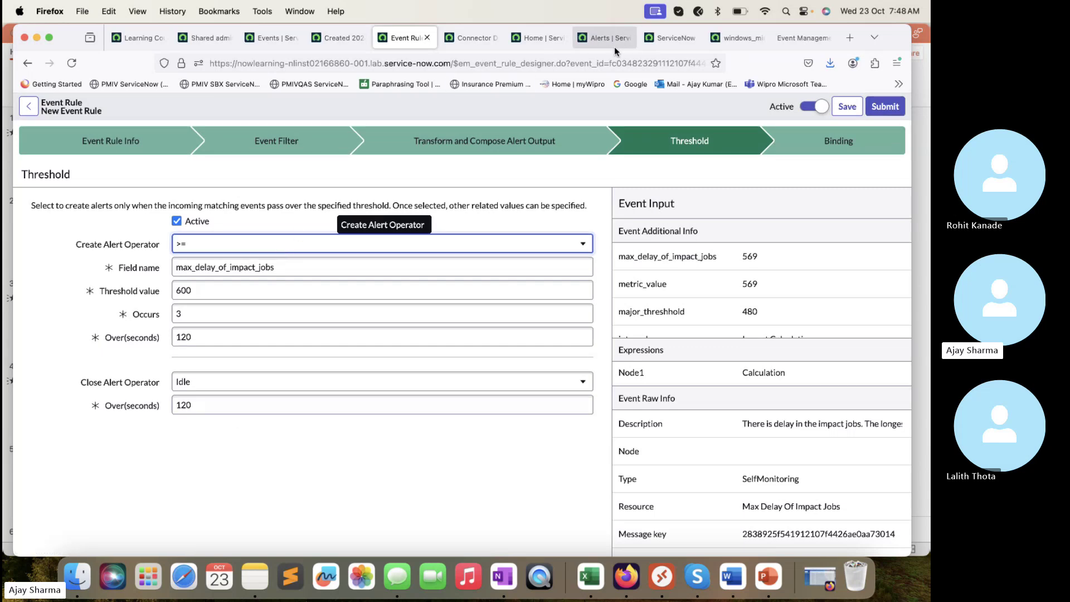
pyautogui.click(477, 453)
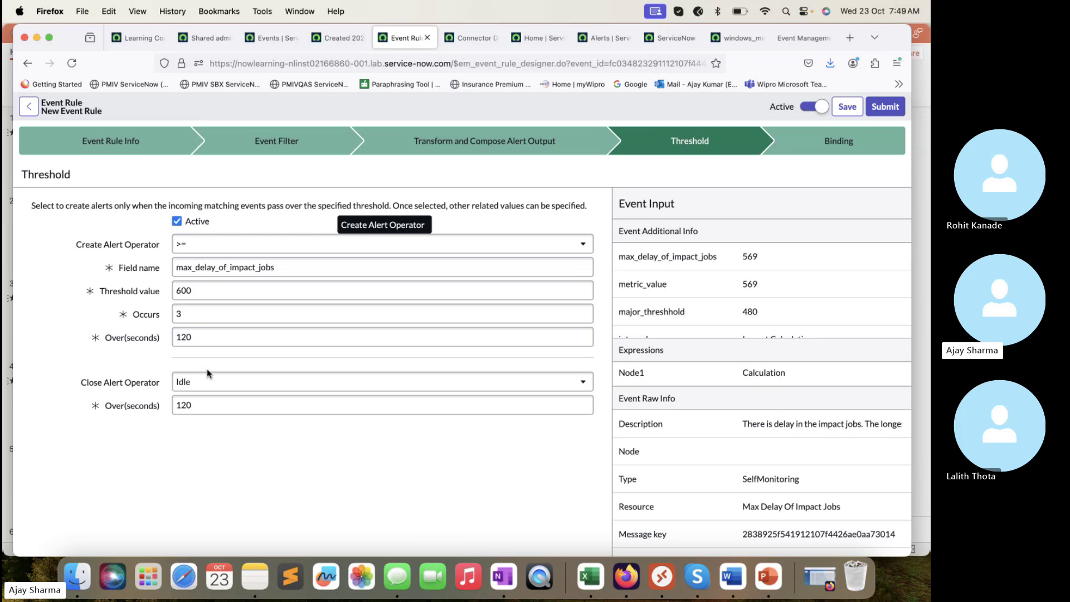
pyautogui.click(211, 246)
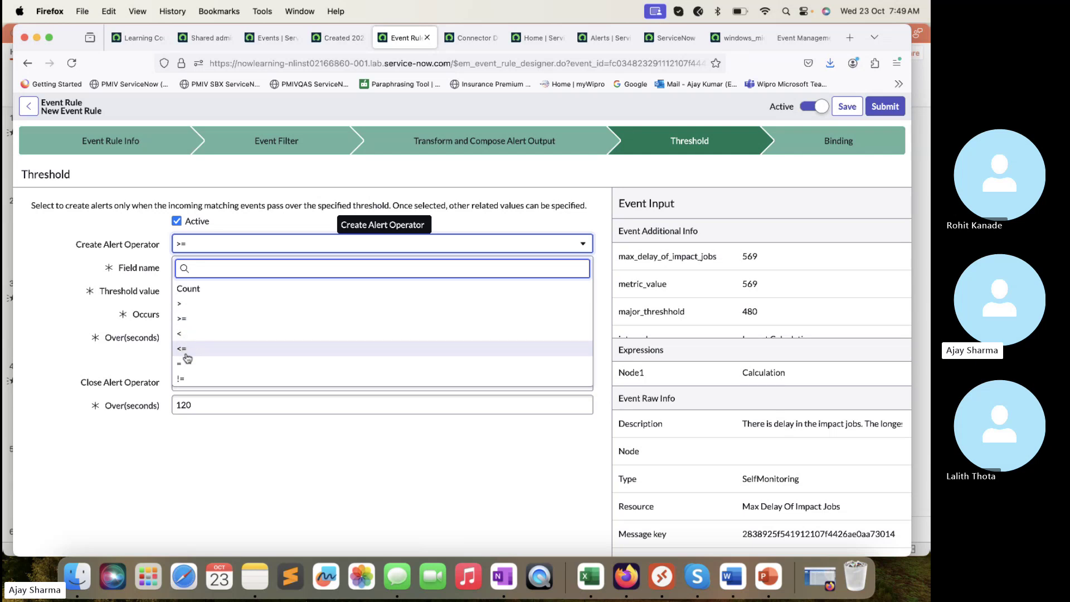
pyautogui.click(64, 370)
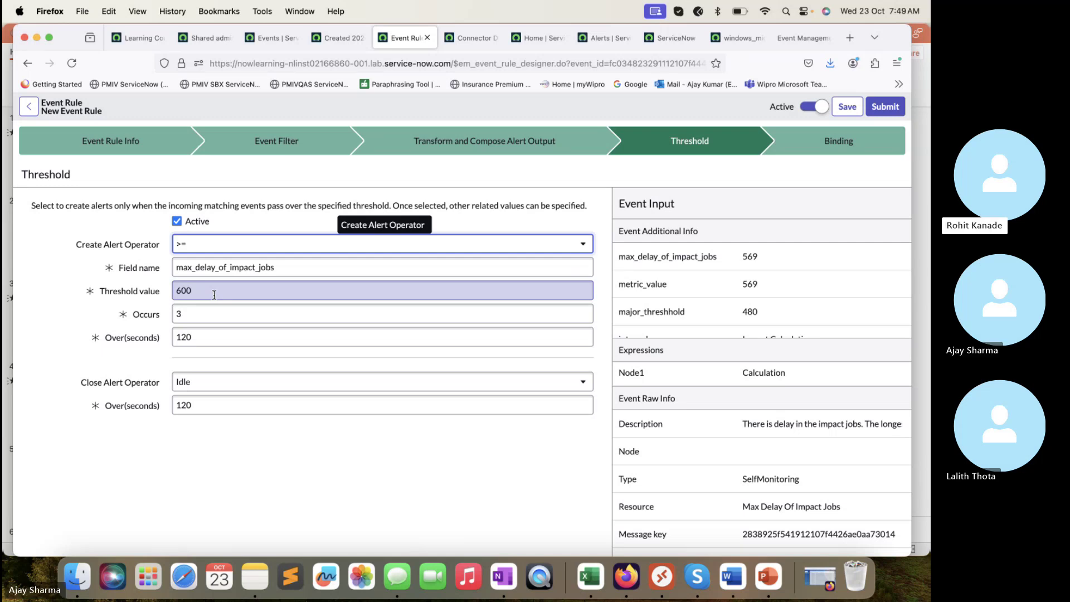
# - Deactivate the alert threshold, and go to the Binding stage to review the event's raw info
pyautogui.click(176, 221)
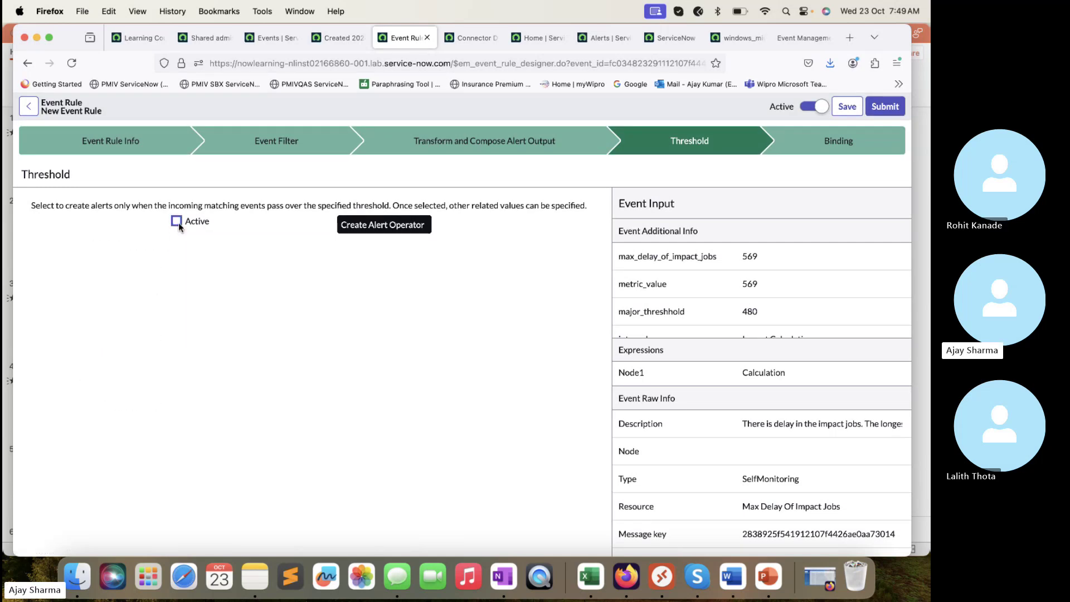
pyautogui.click(838, 148)
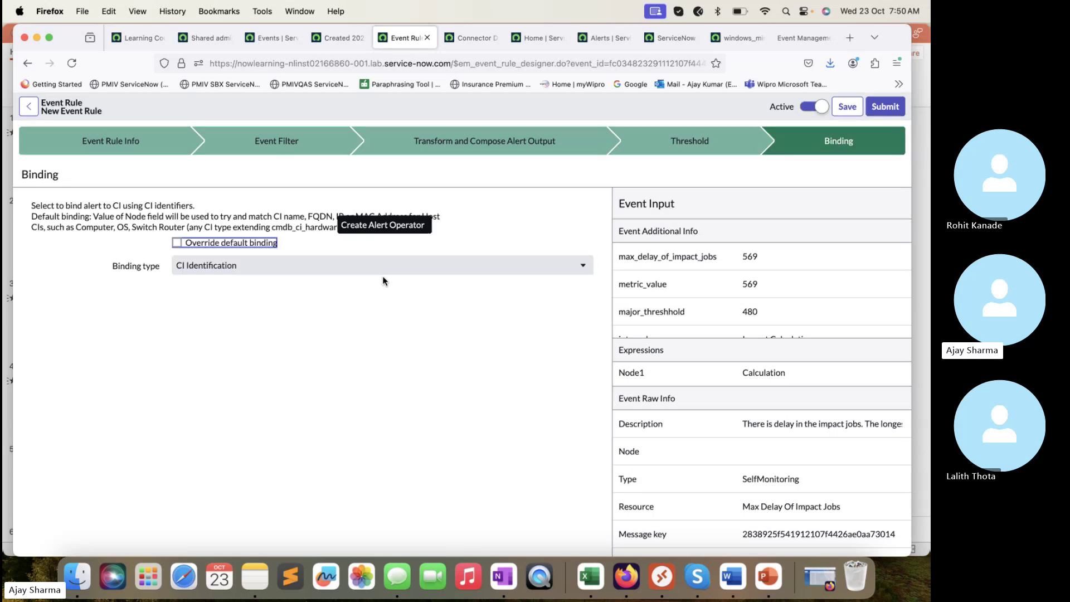
pyautogui.moveTo(397, 224); pyautogui.dragTo(379, 312)
pyautogui.click(379, 312)
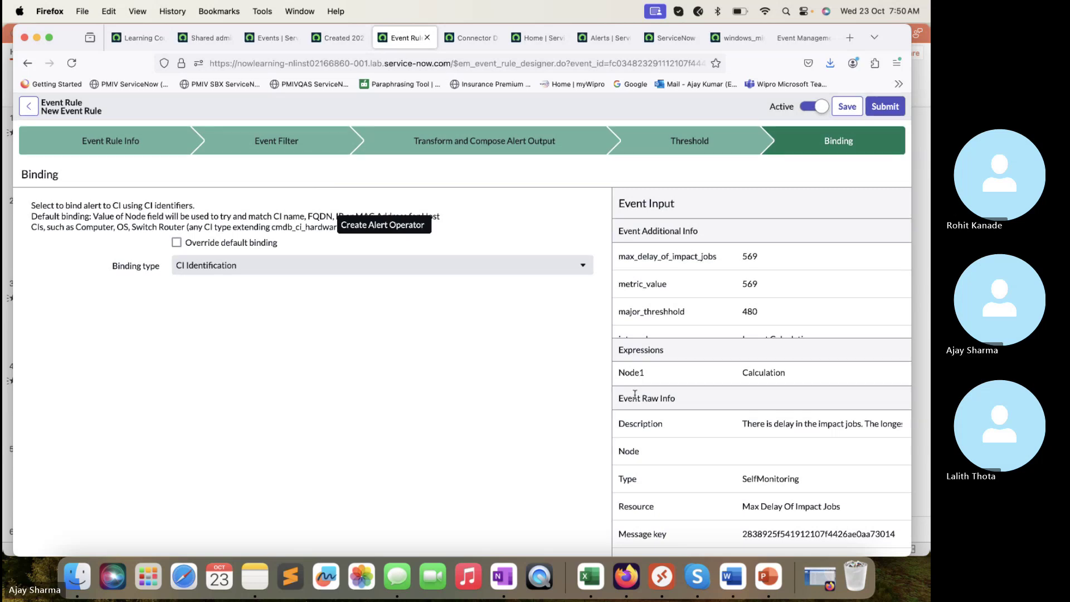
pyautogui.scroll(-3, 740, 433)
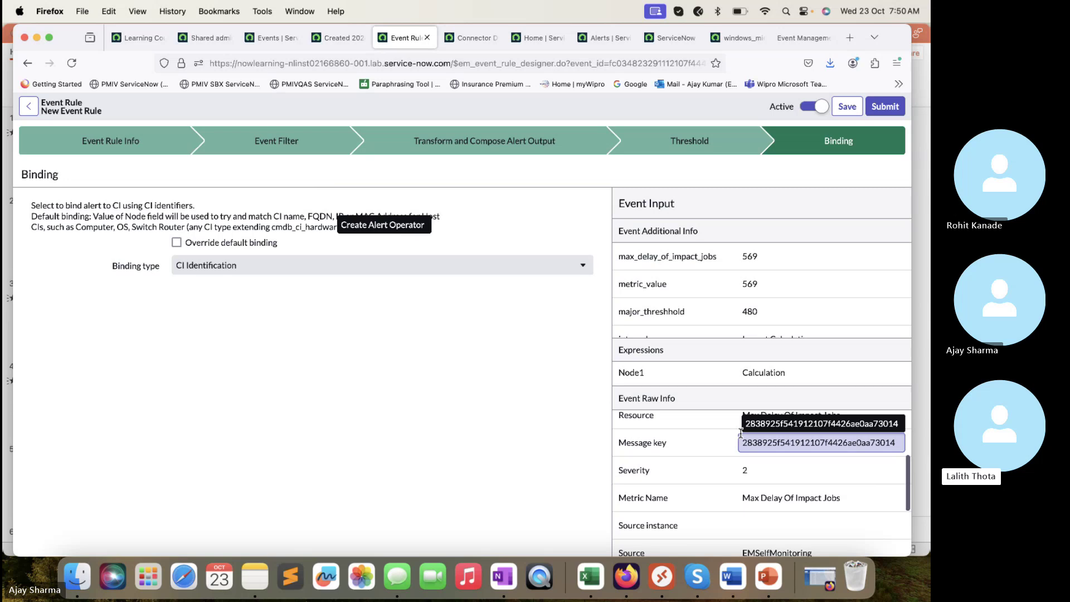
pyautogui.scroll(-1, 741, 433)
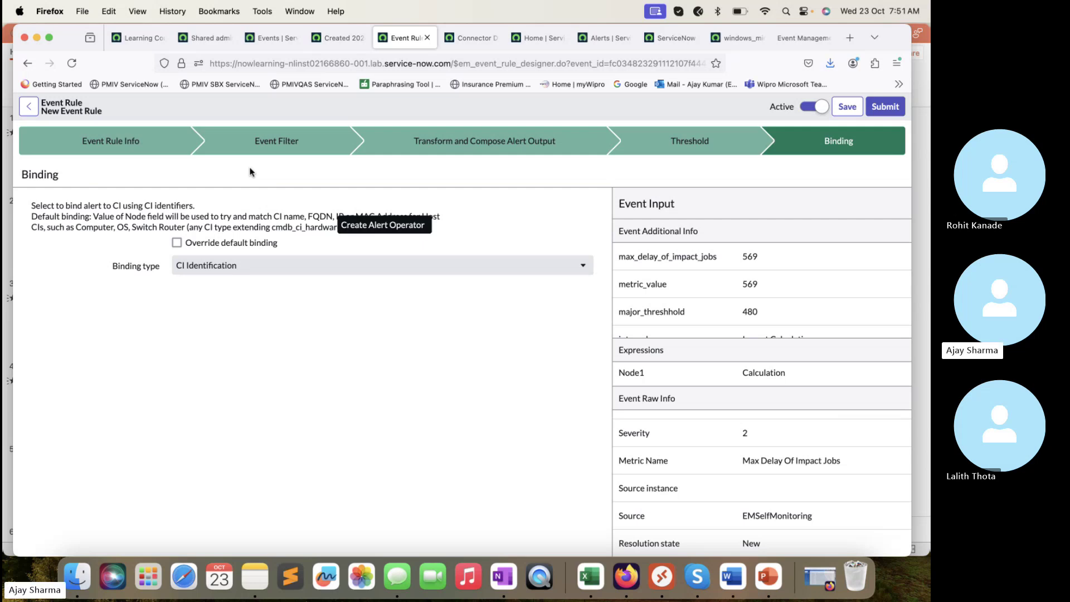
# - Override the default binding, trying CI field matching before setting the binding type to CI Identification
pyautogui.click(177, 242)
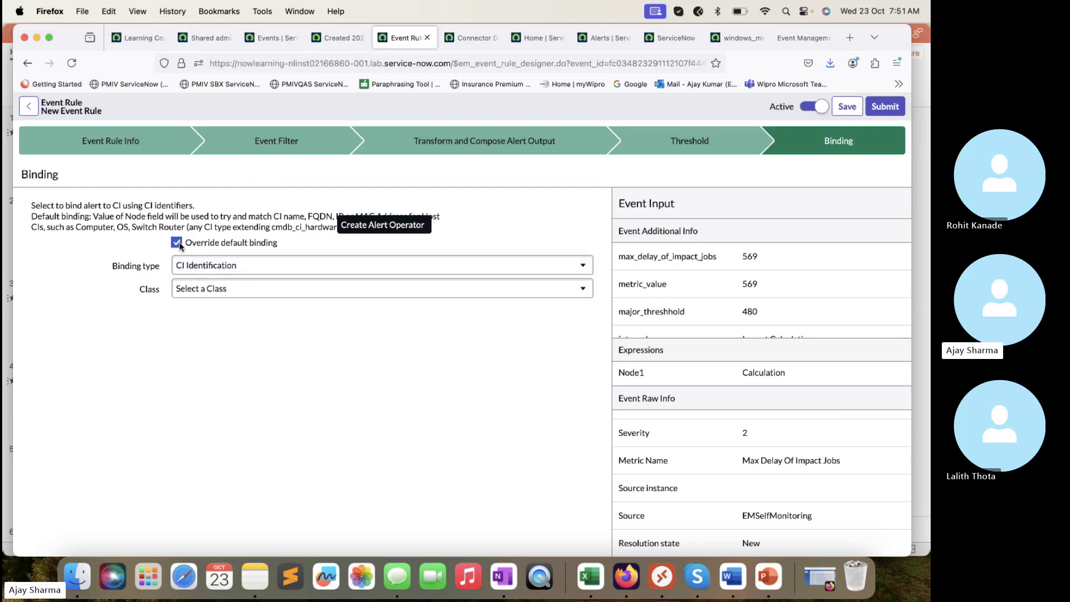
pyautogui.click(249, 265)
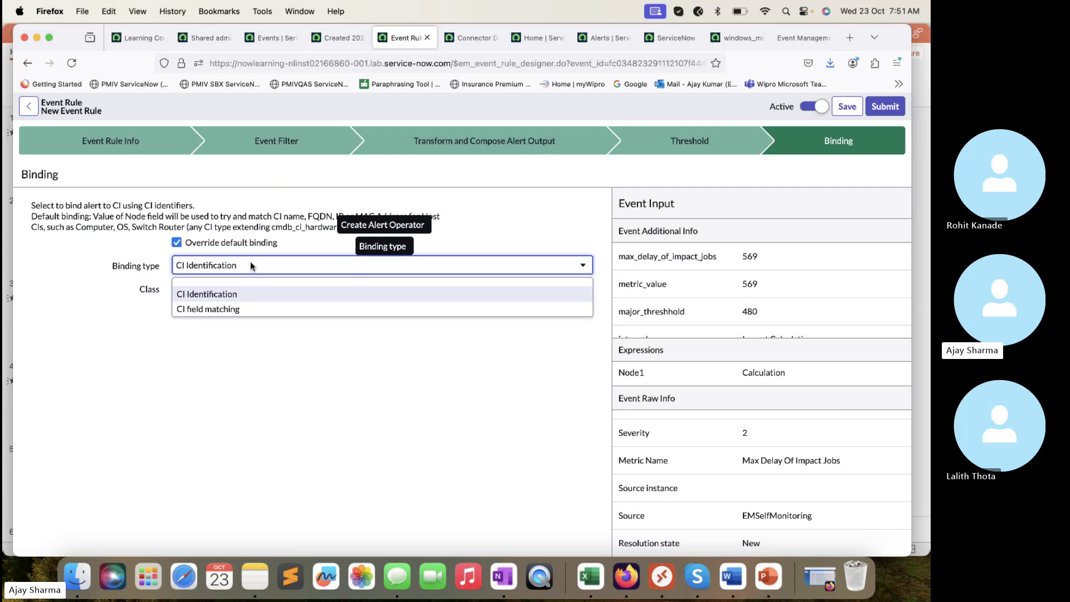
pyautogui.click(232, 310)
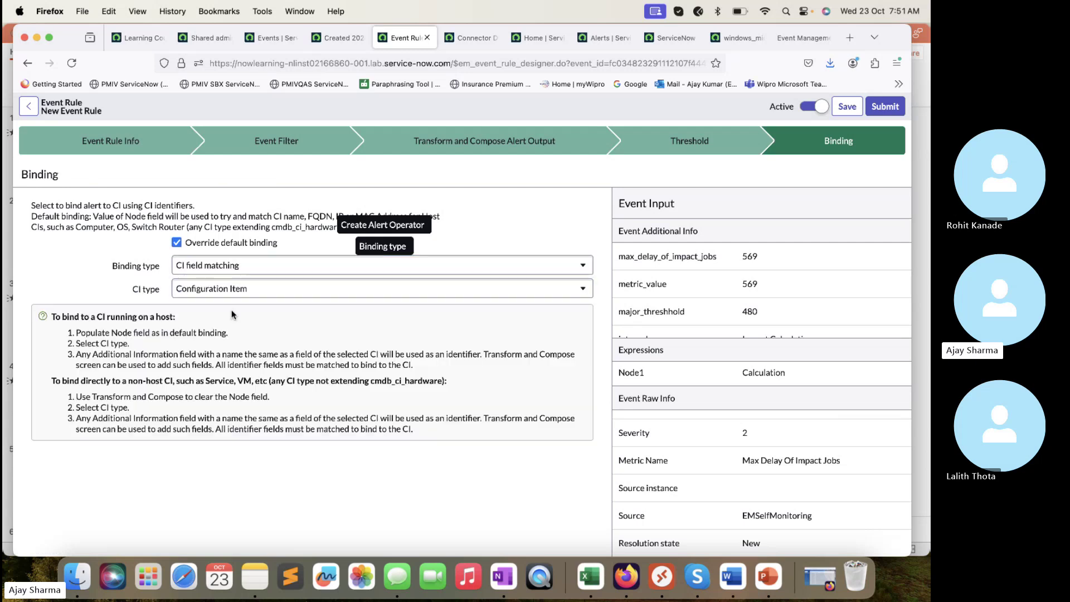
pyautogui.click(234, 266)
pyautogui.click(228, 284)
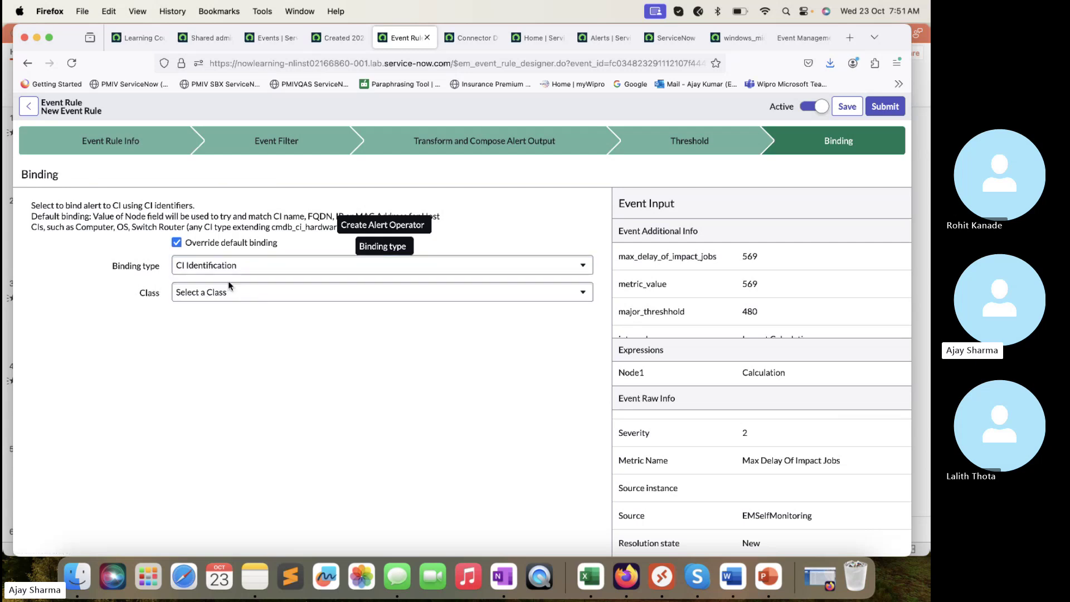
pyautogui.click(228, 273)
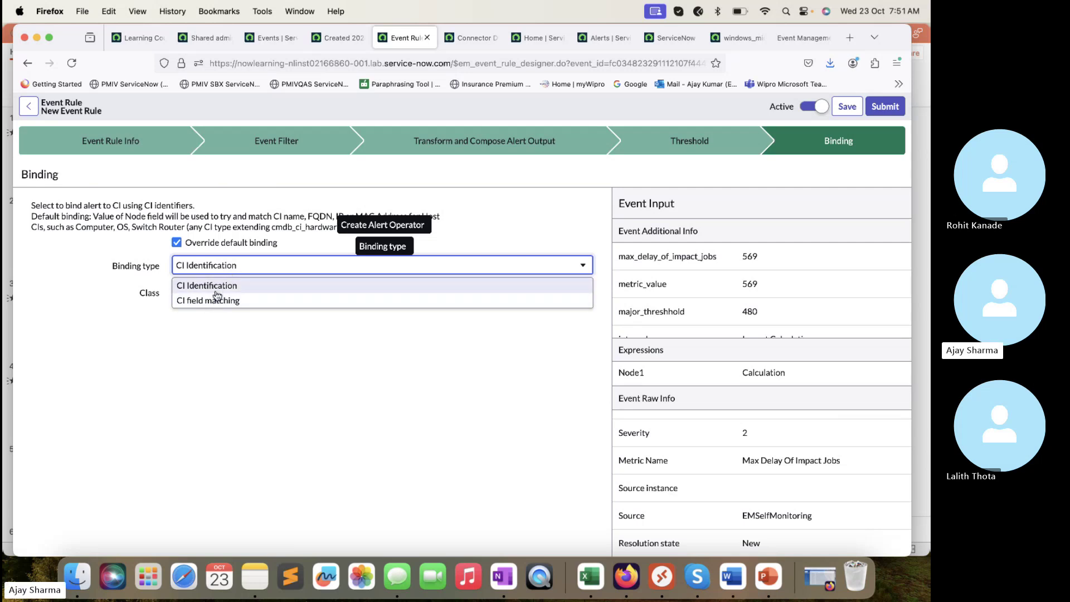
pyautogui.click(217, 289)
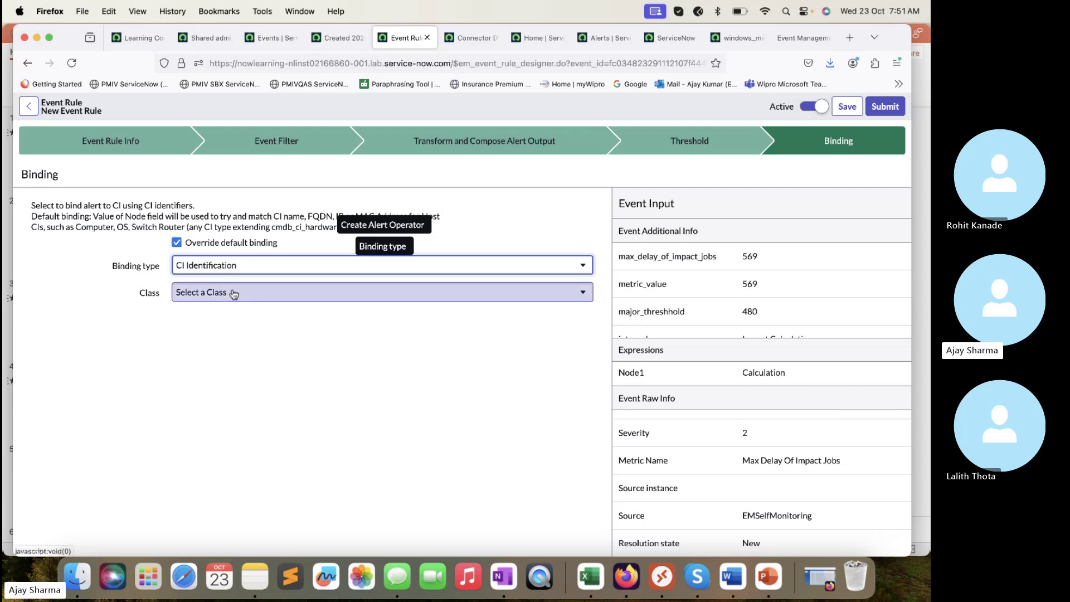
# - Find Linux Server among the CI classes and set it as the binding class
pyautogui.click(234, 294)
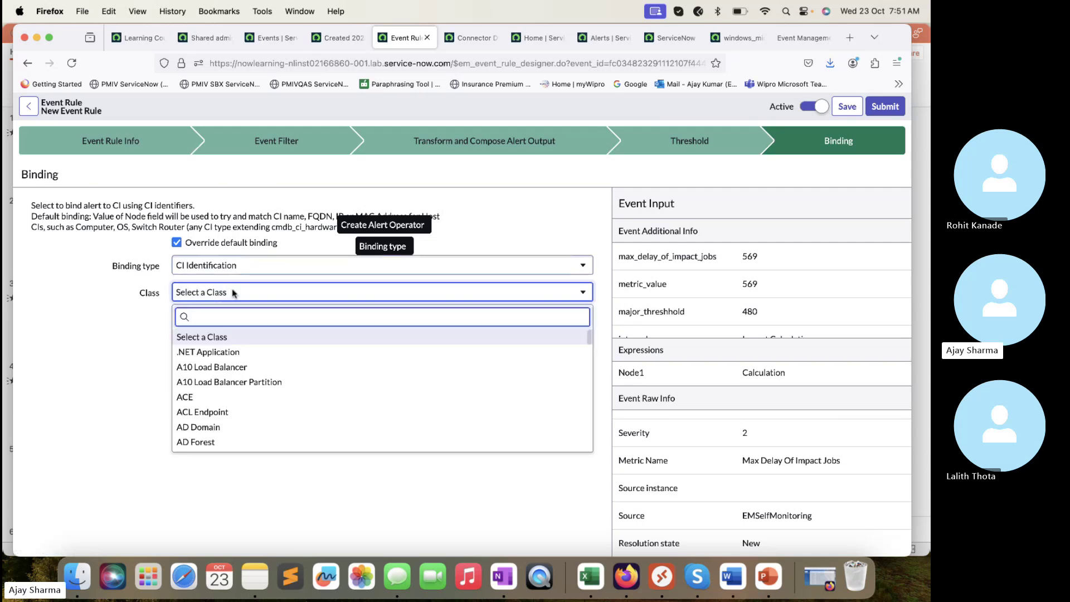
pyautogui.scroll(-5, 228, 398)
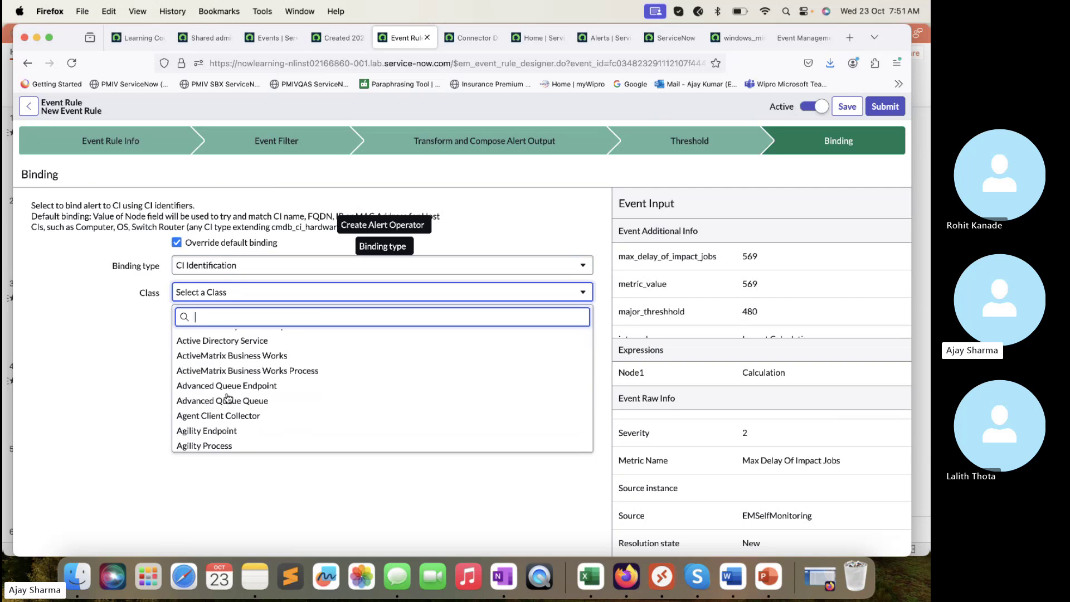
pyautogui.write('W')
pyautogui.press('BackSpace')
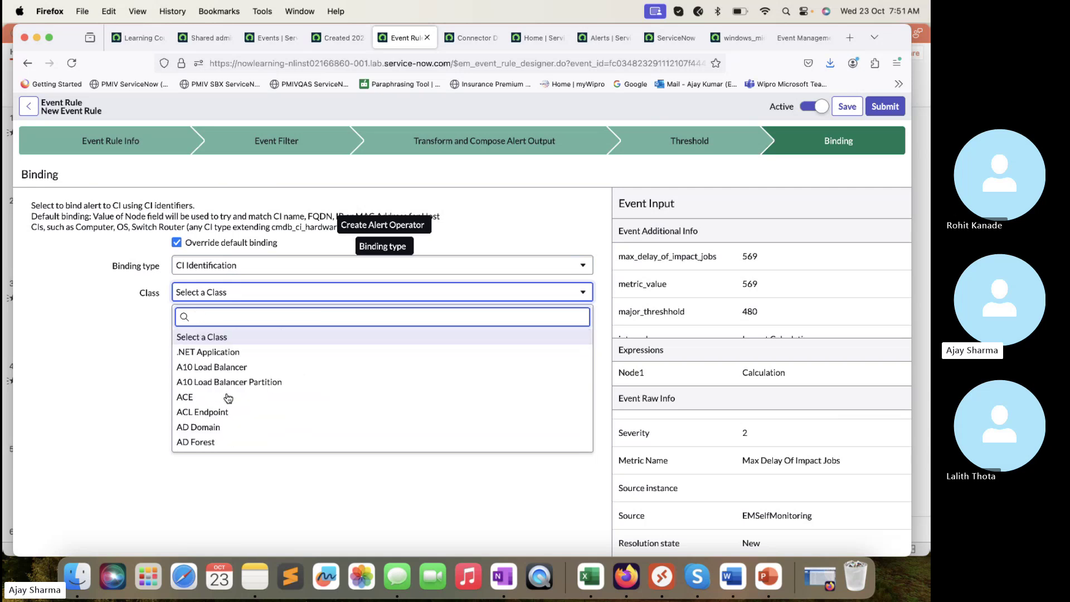
pyautogui.write('Linux')
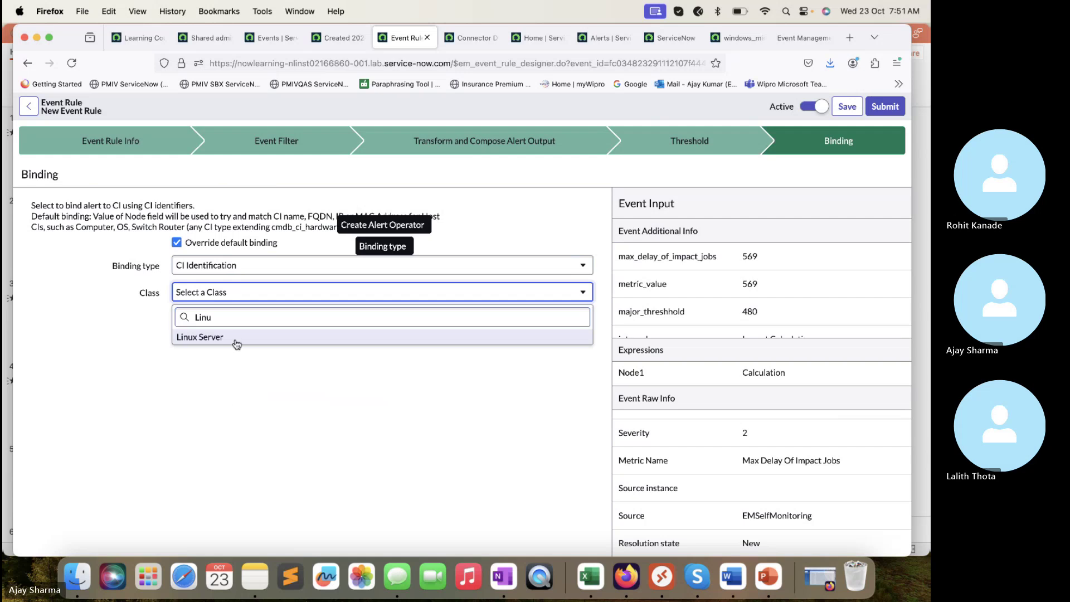
pyautogui.click(234, 339)
# - Add serial_number as the criterion attribute identifier and match it to the major_threshhold field
pyautogui.click(235, 342)
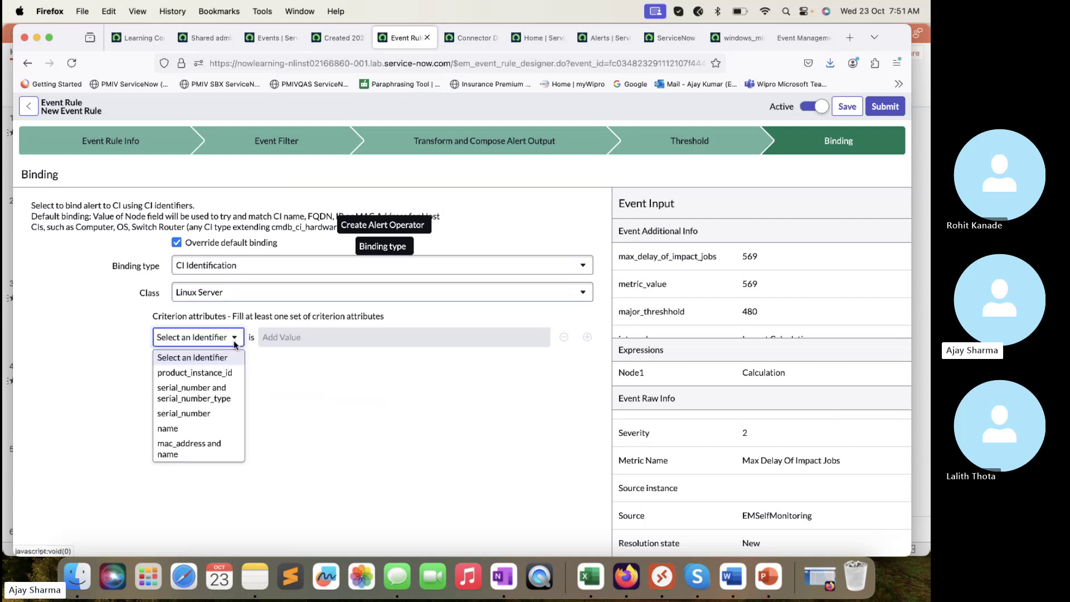
pyautogui.click(202, 416)
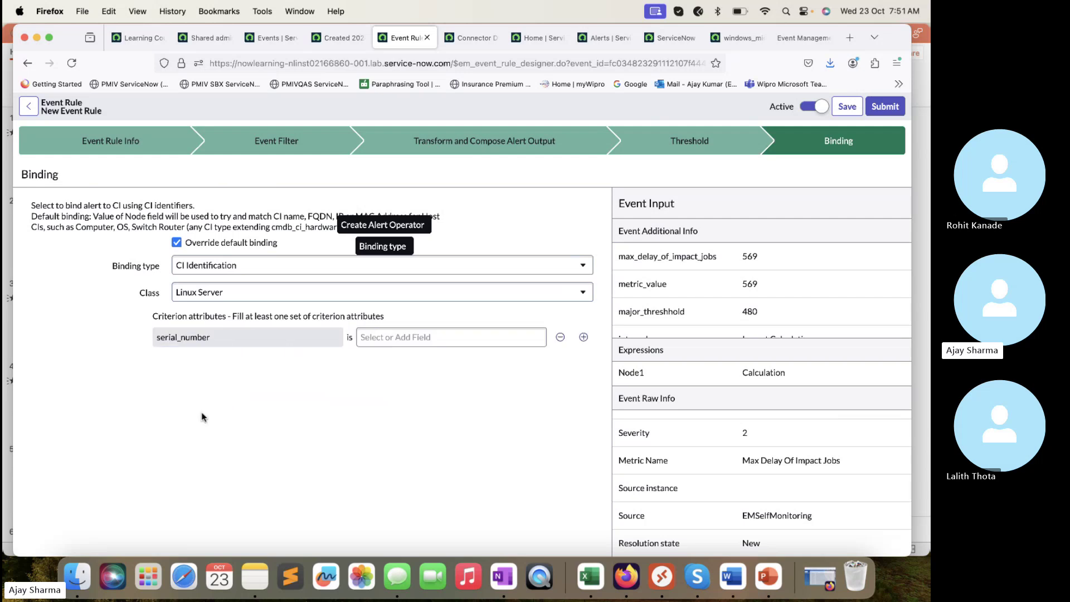
pyautogui.click(360, 334)
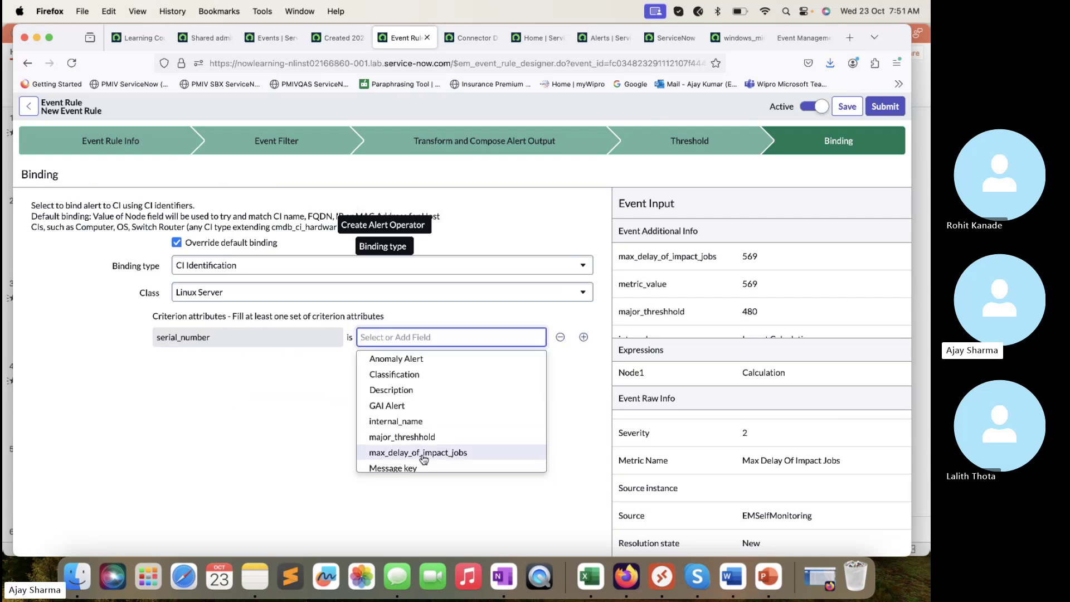
pyautogui.scroll(-3, 423, 460)
pyautogui.scroll(-1, 424, 460)
pyautogui.scroll(3, 422, 403)
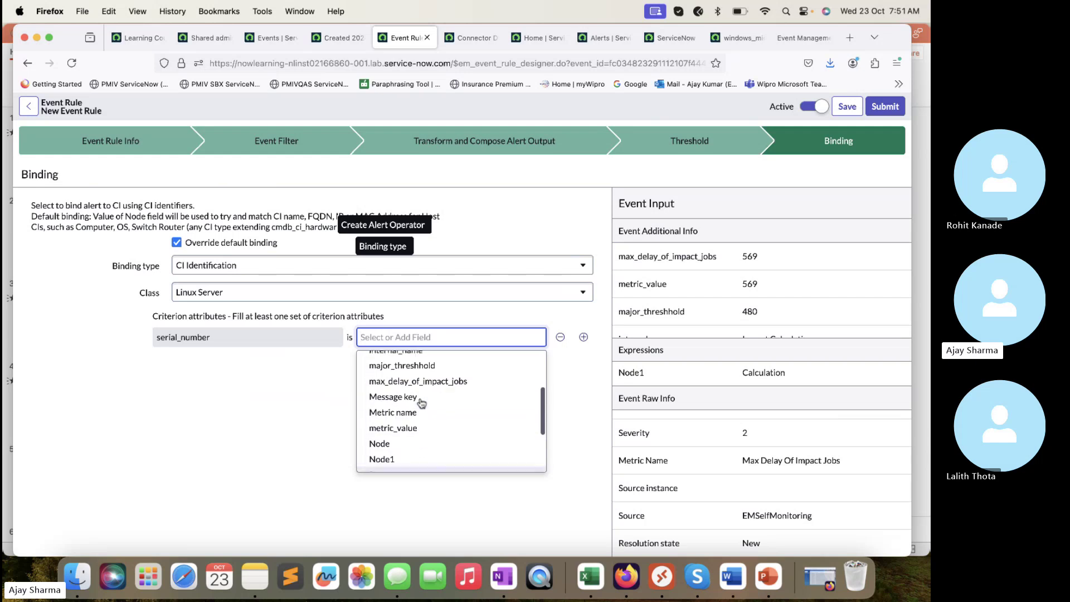
pyautogui.scroll(3, 421, 403)
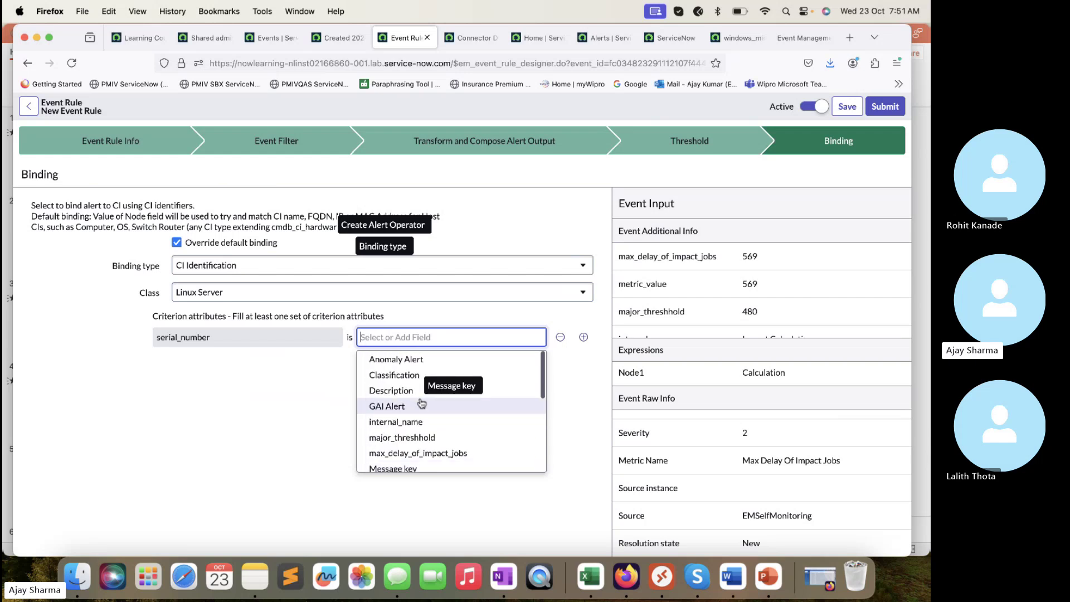
pyautogui.click(419, 433)
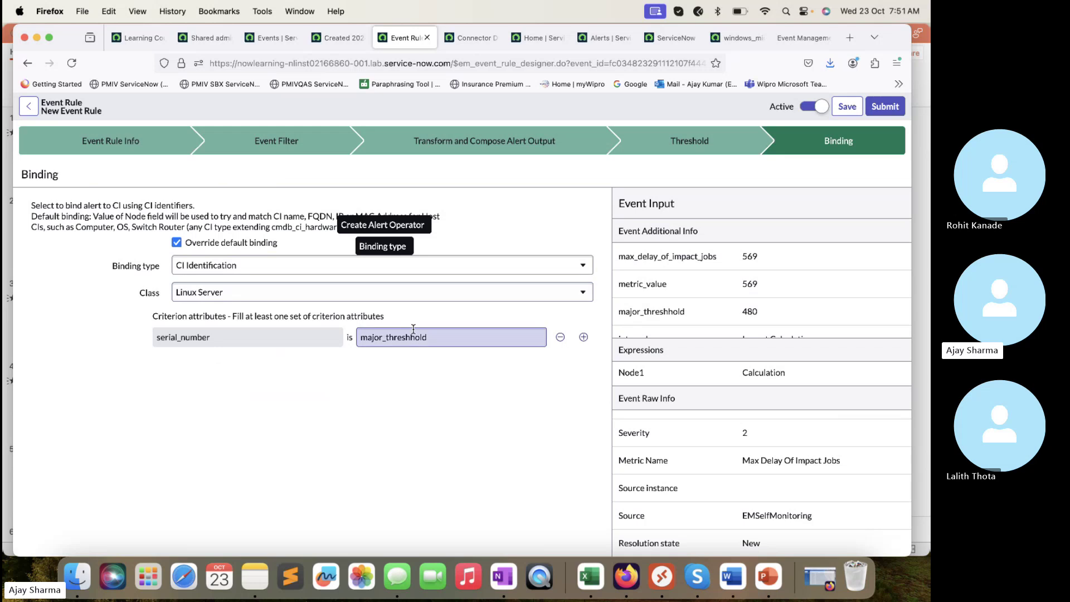
pyautogui.moveTo(450, 332); pyautogui.dragTo(341, 337)
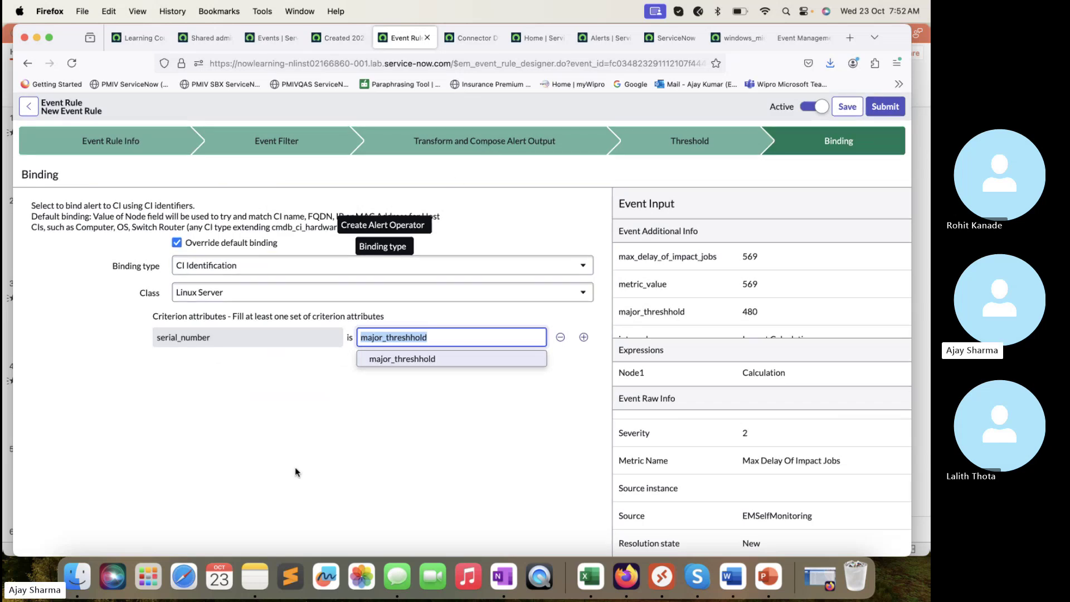
pyautogui.click(291, 399)
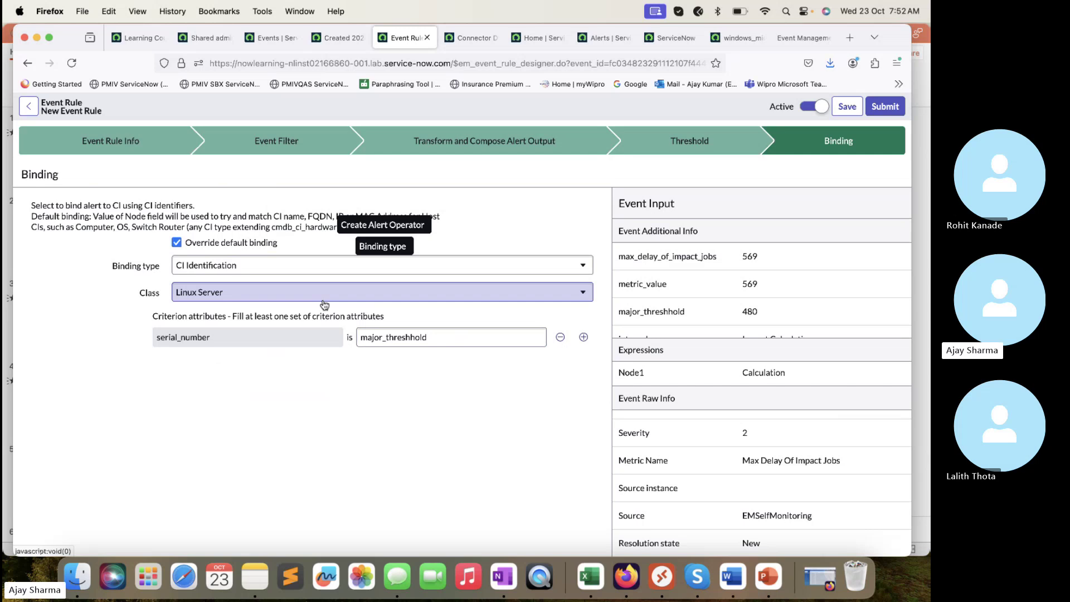
# - Switch the binding type to CI field matching with Database as the CI type, and highlight the non-host CI binding instructions
pyautogui.click(289, 266)
pyautogui.click(275, 302)
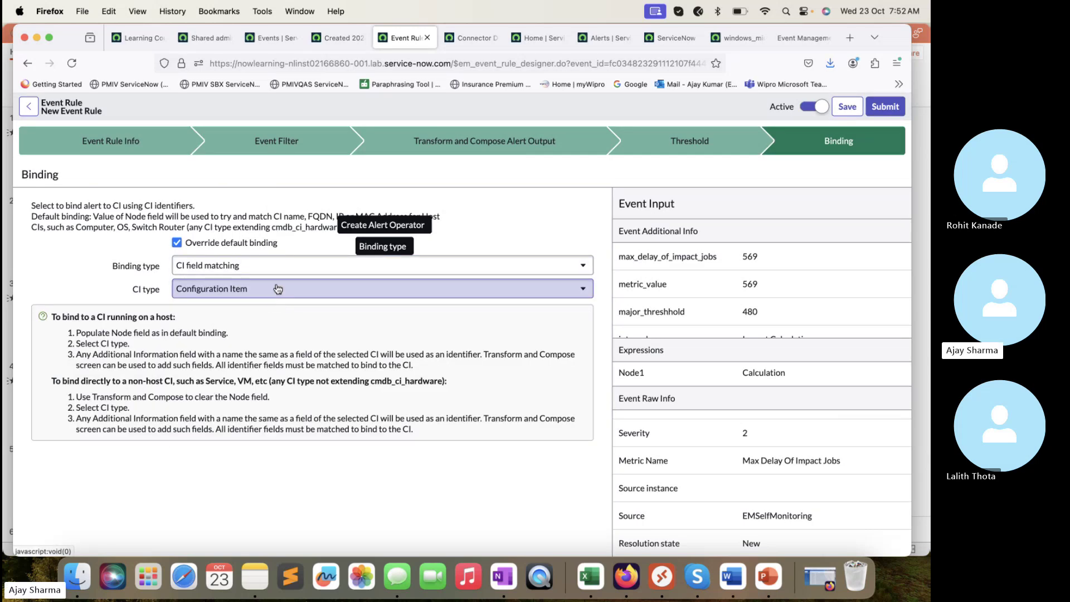
pyautogui.click(278, 289)
pyautogui.scroll(-10, 276, 419)
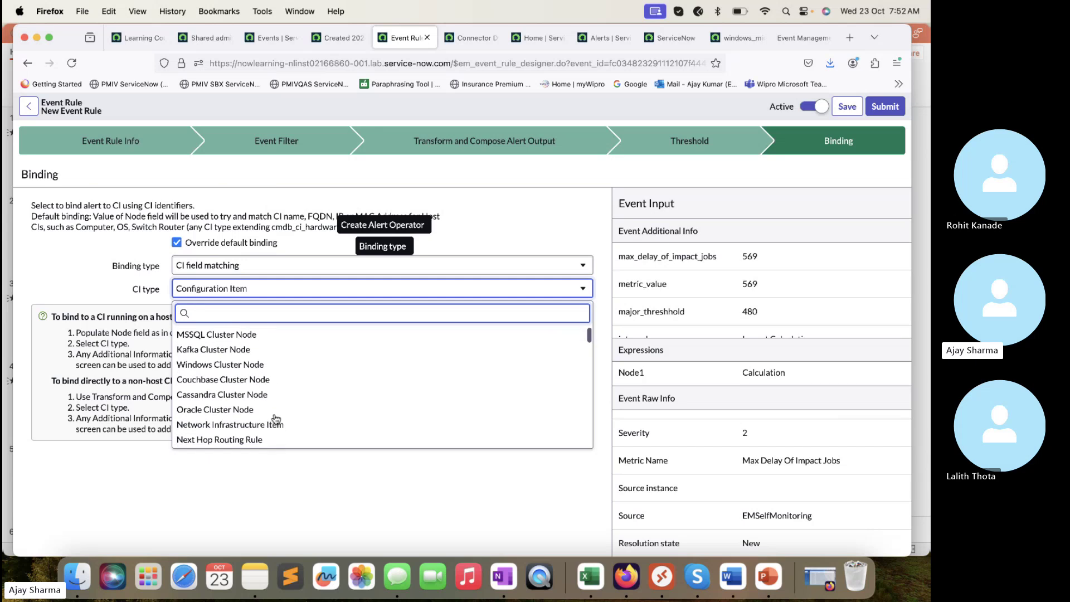
pyautogui.scroll(-3, 276, 420)
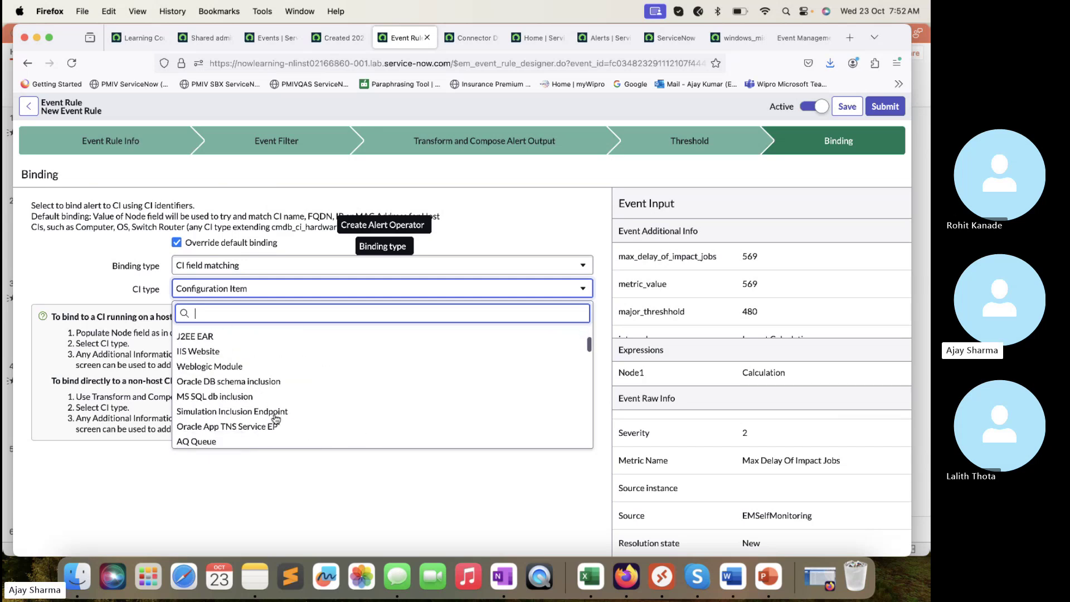
pyautogui.write('data')
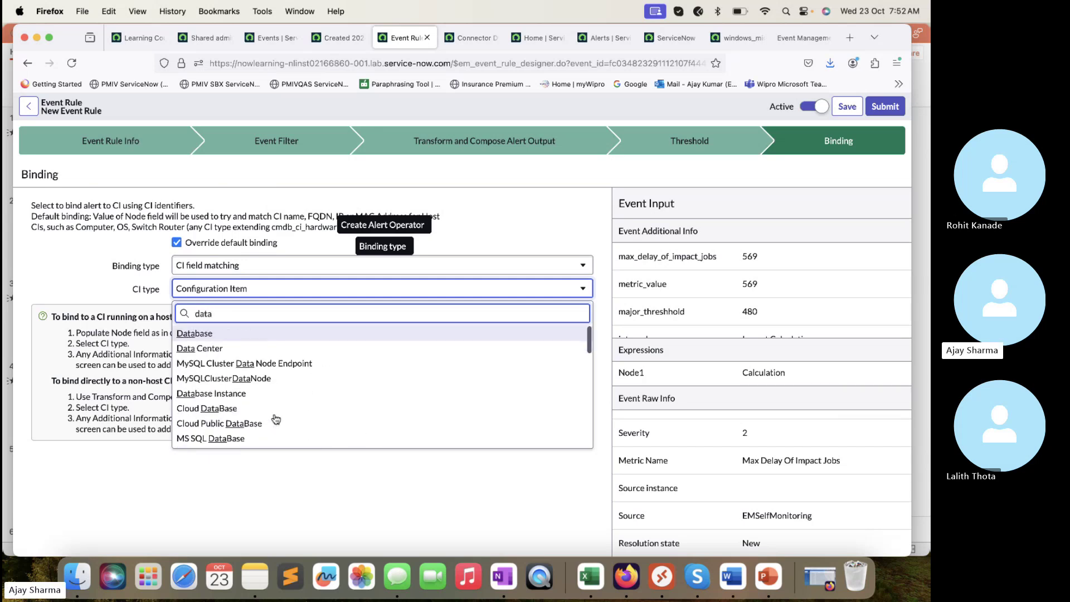
pyautogui.click(225, 334)
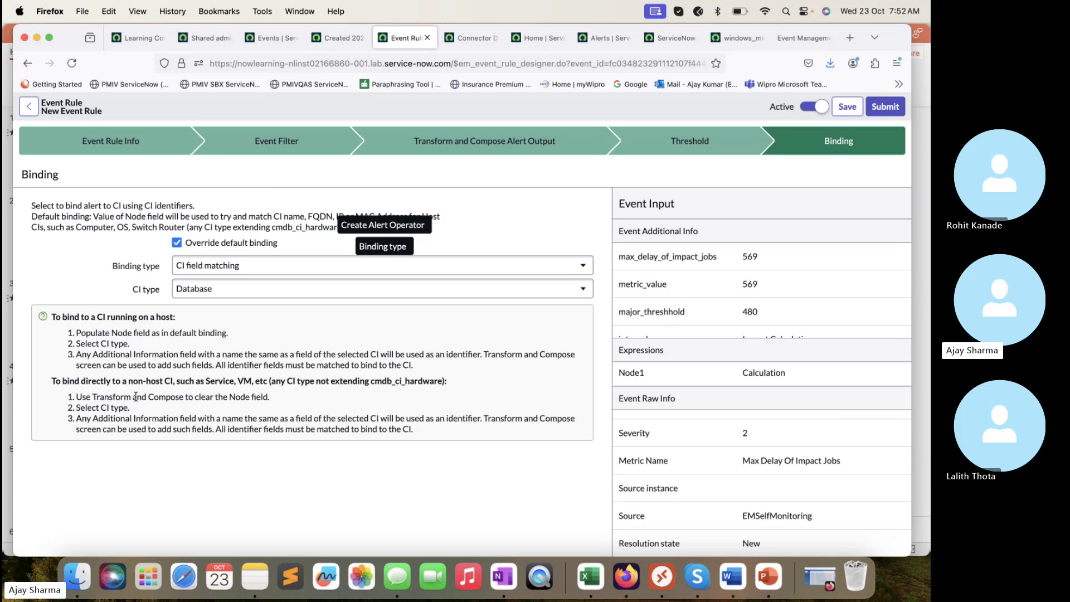
pyautogui.moveTo(454, 382); pyautogui.dragTo(51, 381)
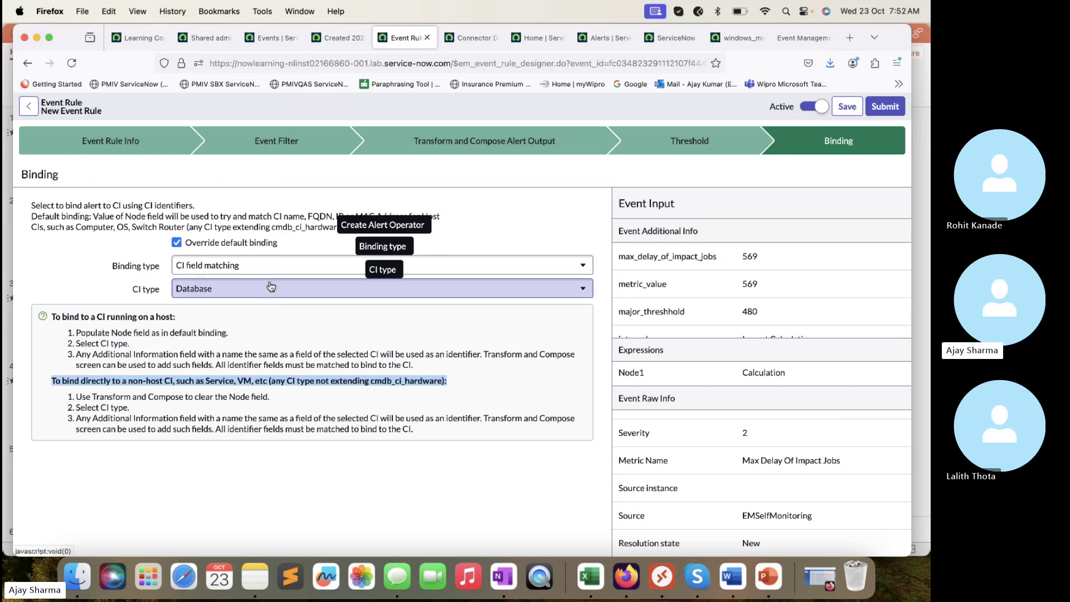
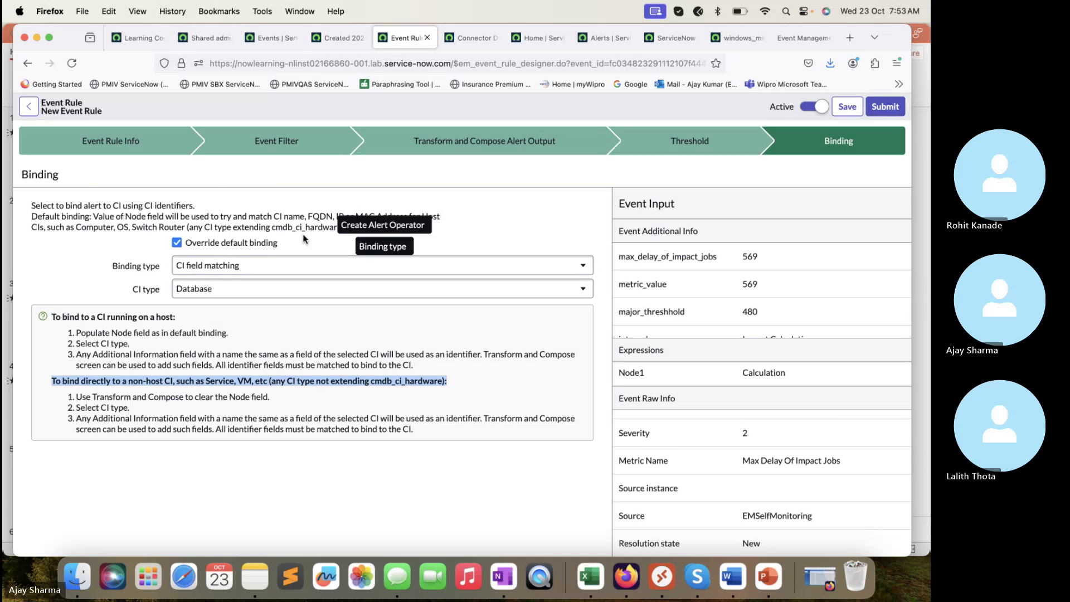
# - Toggle the default binding override off and on, return the binding type to CI Identification, and browse the available classes
pyautogui.click(232, 243)
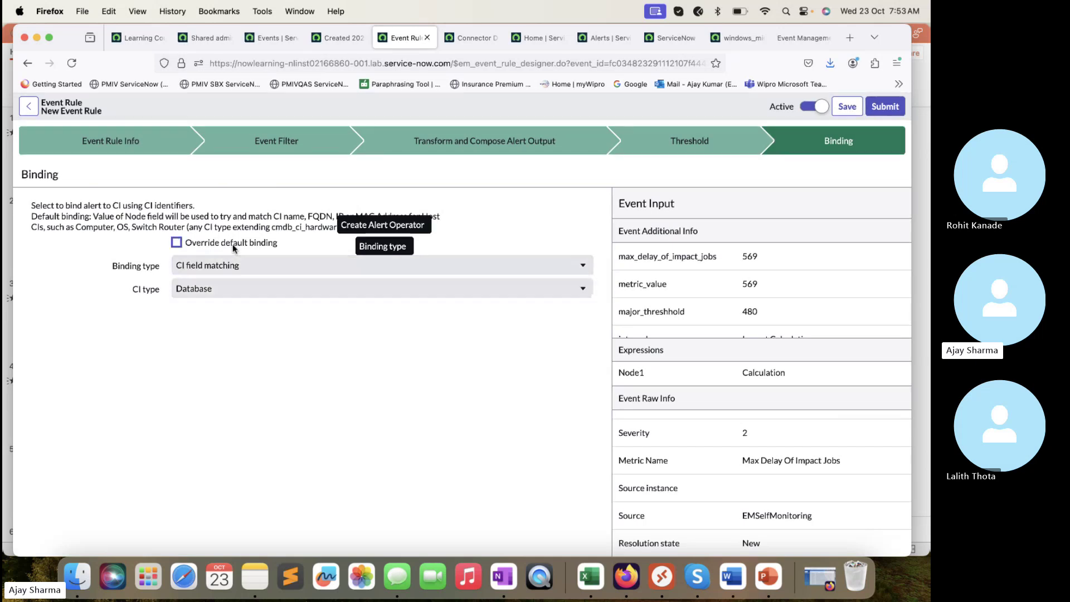
pyautogui.click(228, 243)
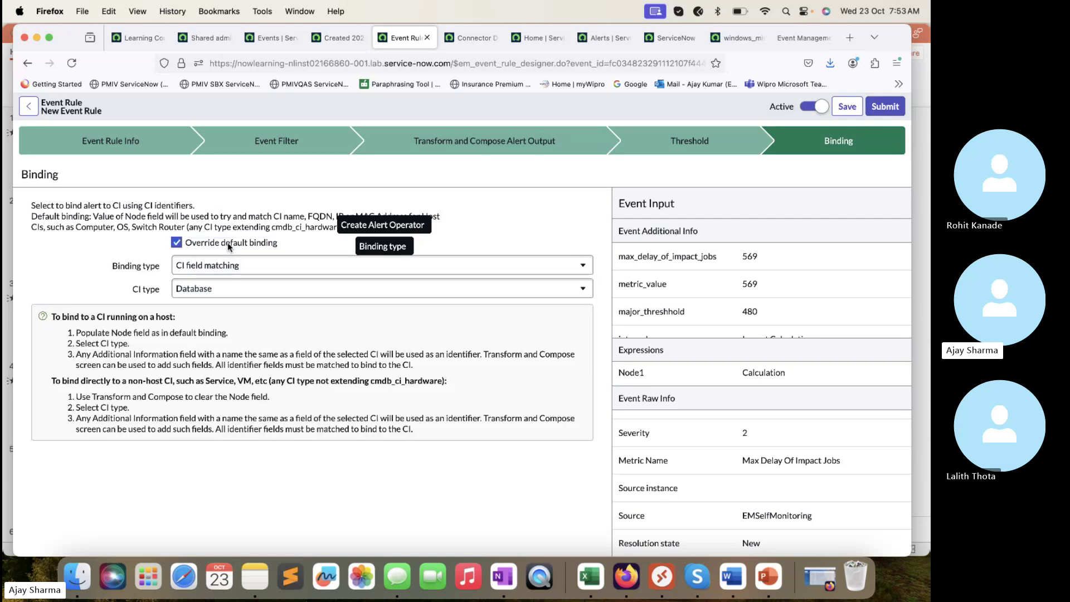
pyautogui.click(209, 267)
pyautogui.click(209, 283)
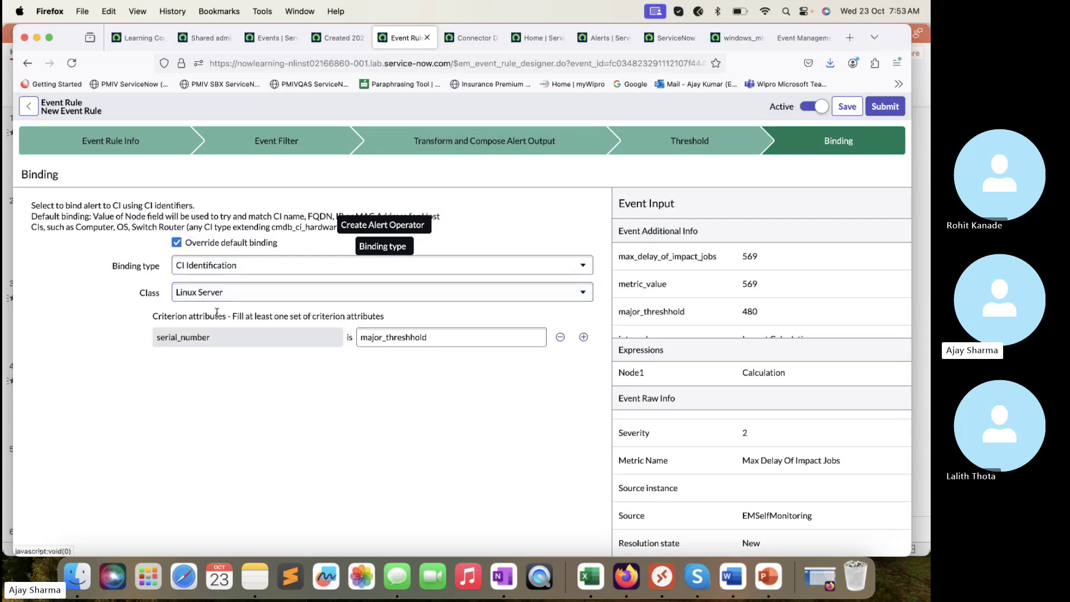
pyautogui.click(209, 292)
pyautogui.scroll(5, 206, 343)
pyautogui.scroll(10, 207, 344)
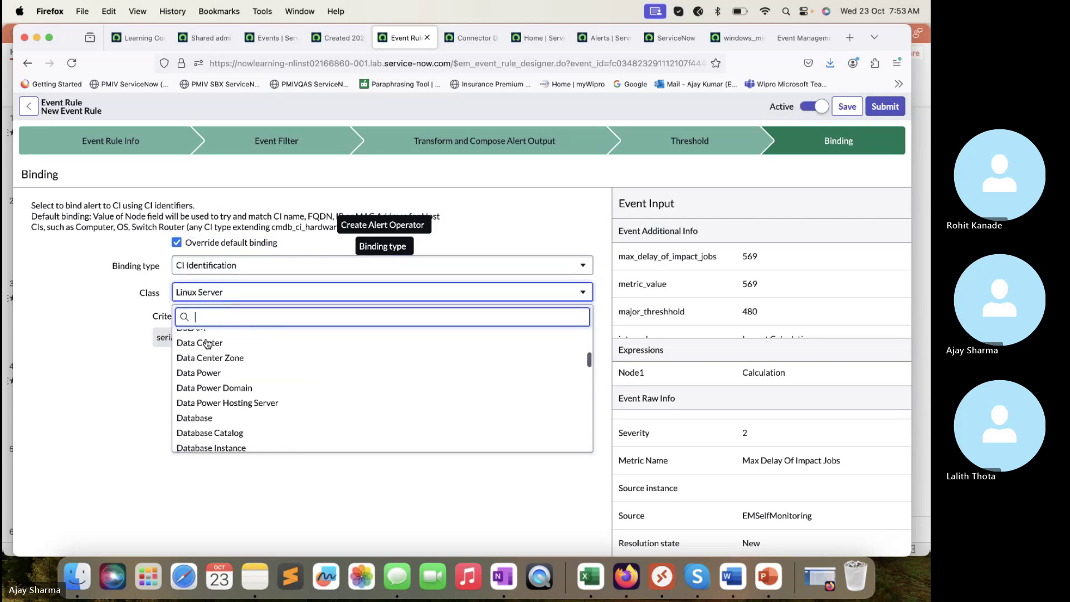
pyautogui.click(177, 243)
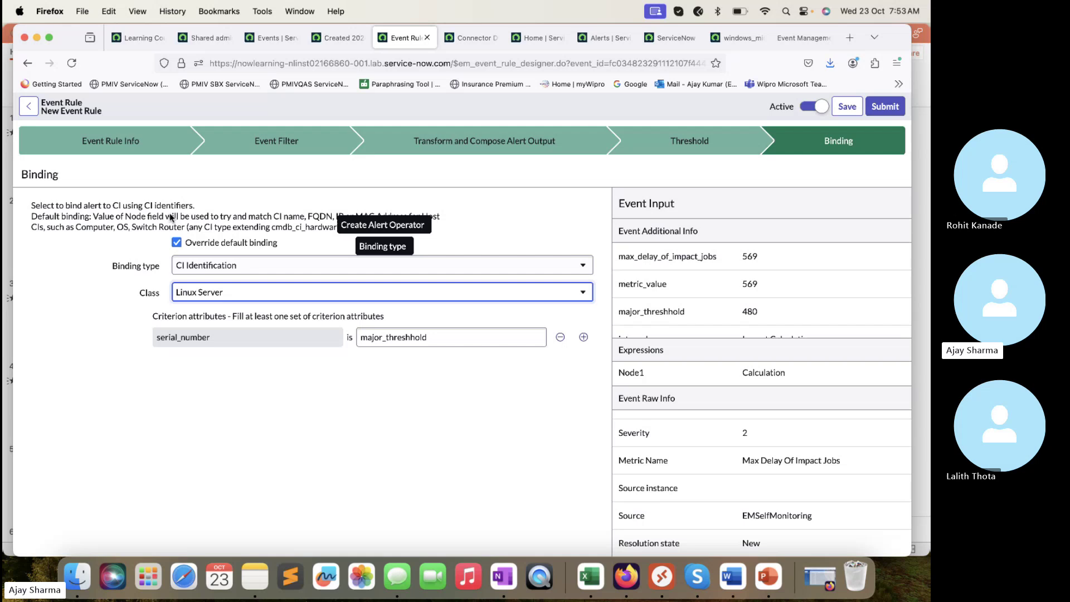
# - Turn off the default binding override and submit the new event rule
pyautogui.click(177, 243)
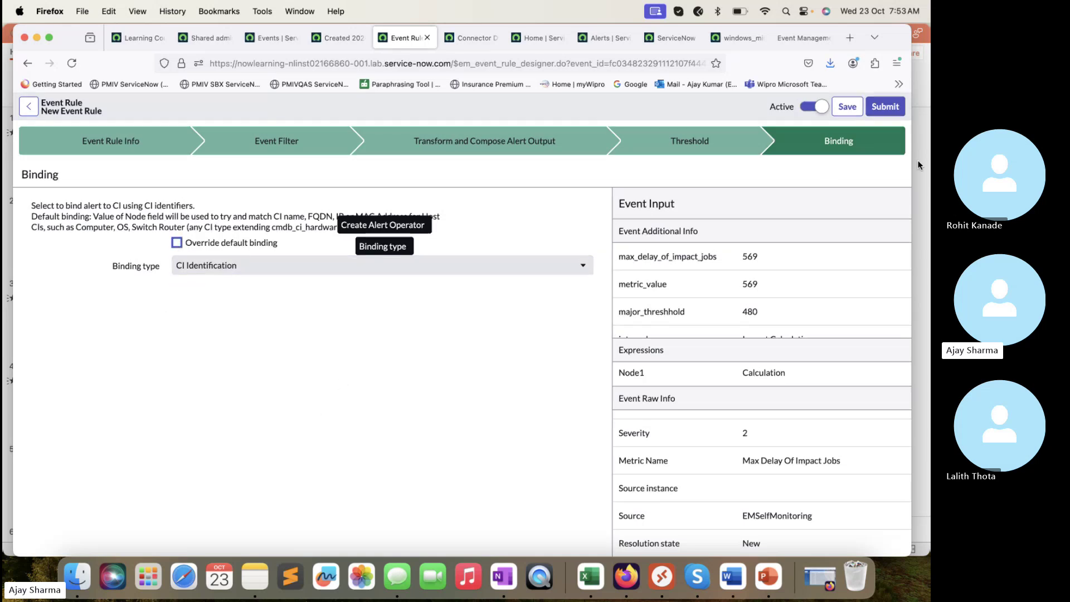
pyautogui.click(884, 110)
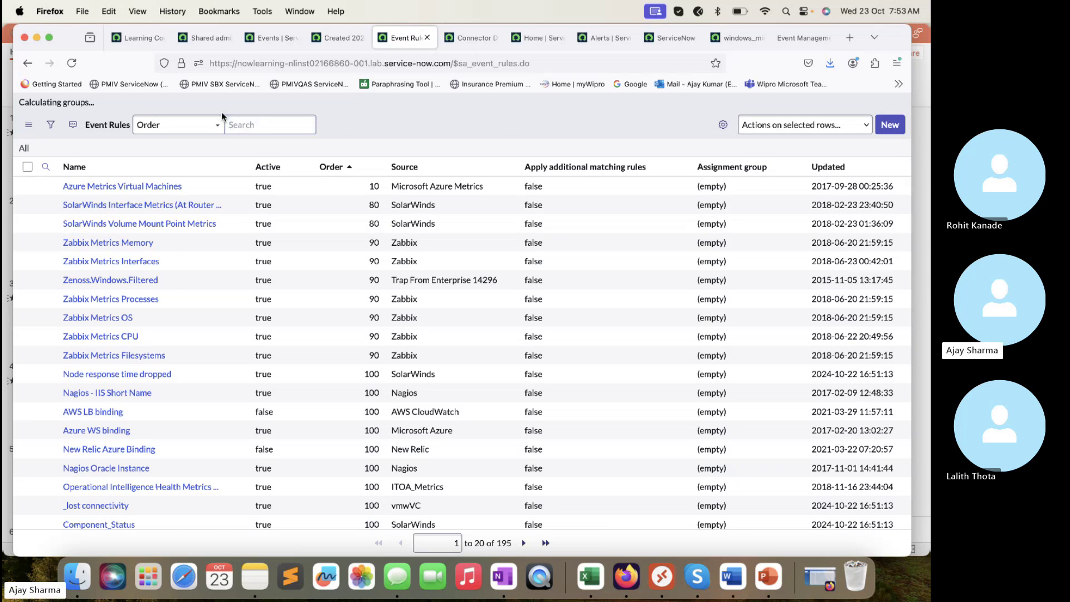
# - On the open event record, set the severity to Critical and keep the resolution state as New
pyautogui.click(339, 39)
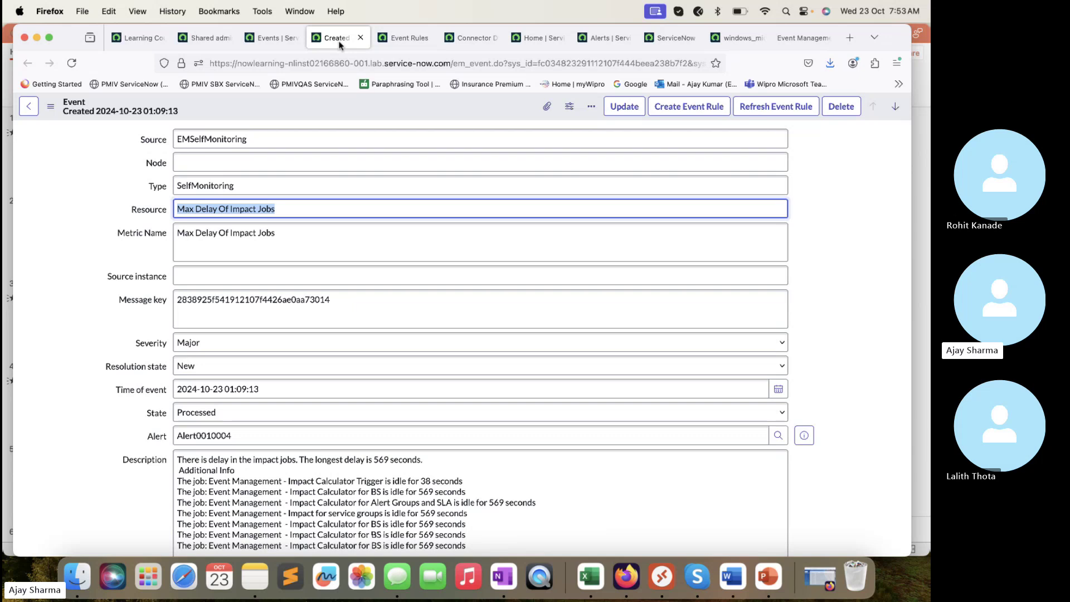
pyautogui.click(252, 341)
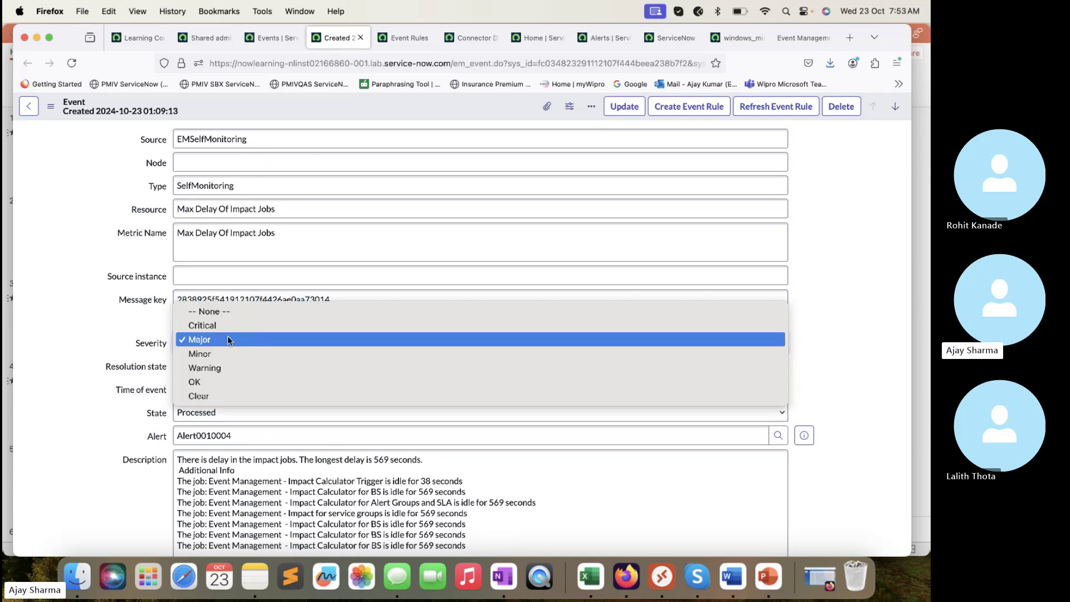
pyautogui.click(228, 340)
pyautogui.scroll(-3, 479, 334)
pyautogui.click(212, 222)
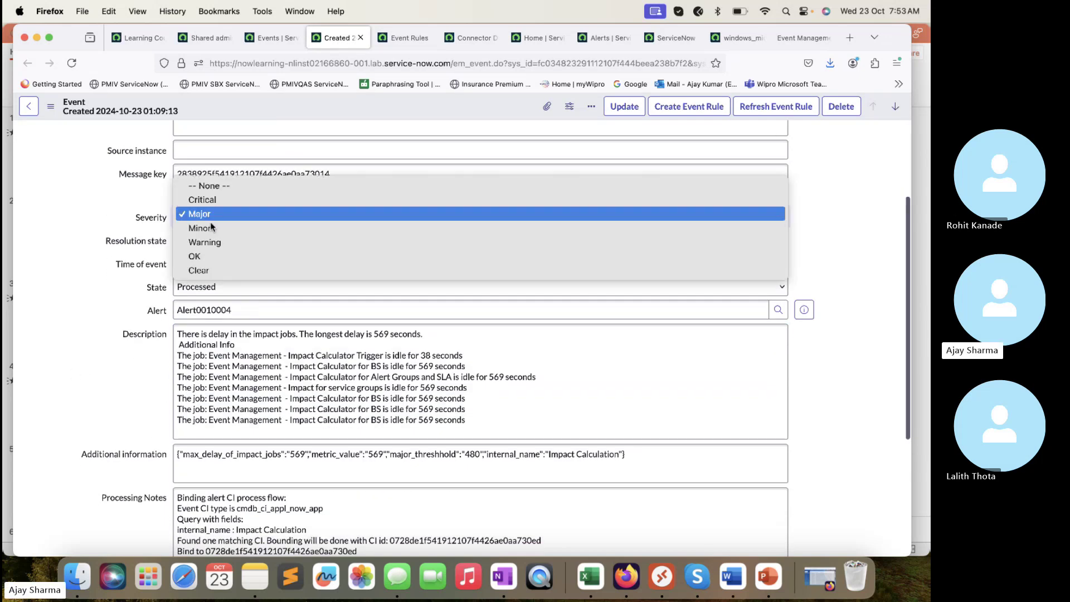
pyautogui.click(216, 199)
pyautogui.click(207, 236)
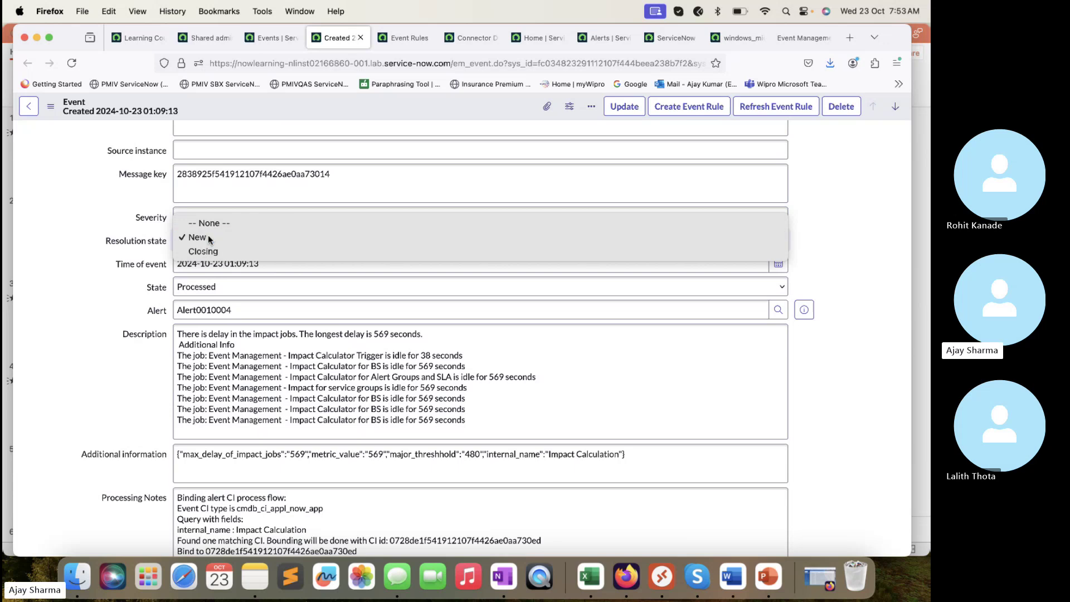
pyautogui.click(209, 237)
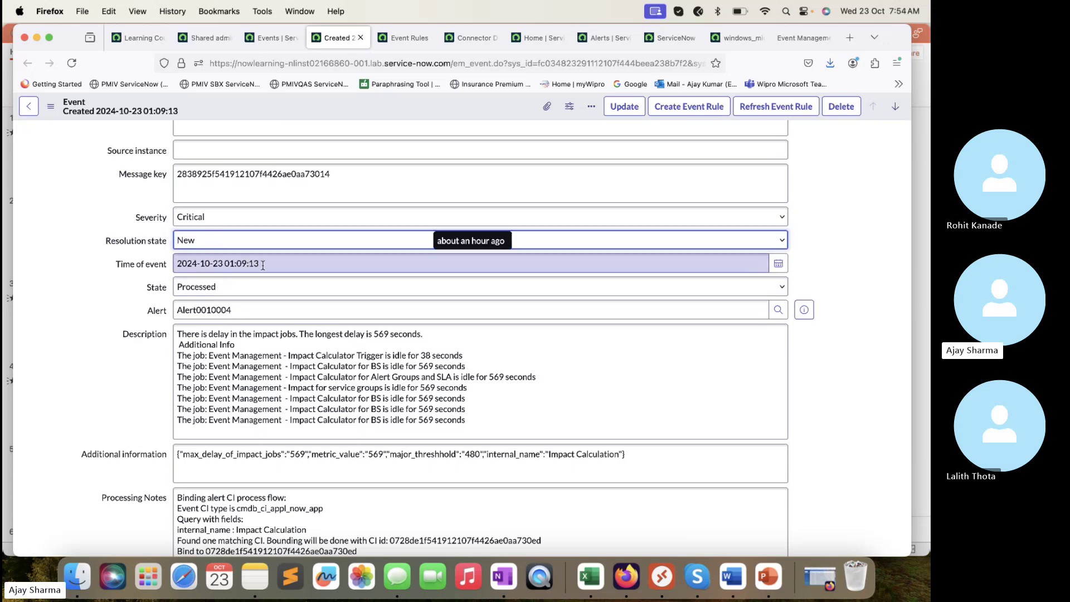
# - Set the event's state to Ready and clear its alert reference
pyautogui.click(252, 294)
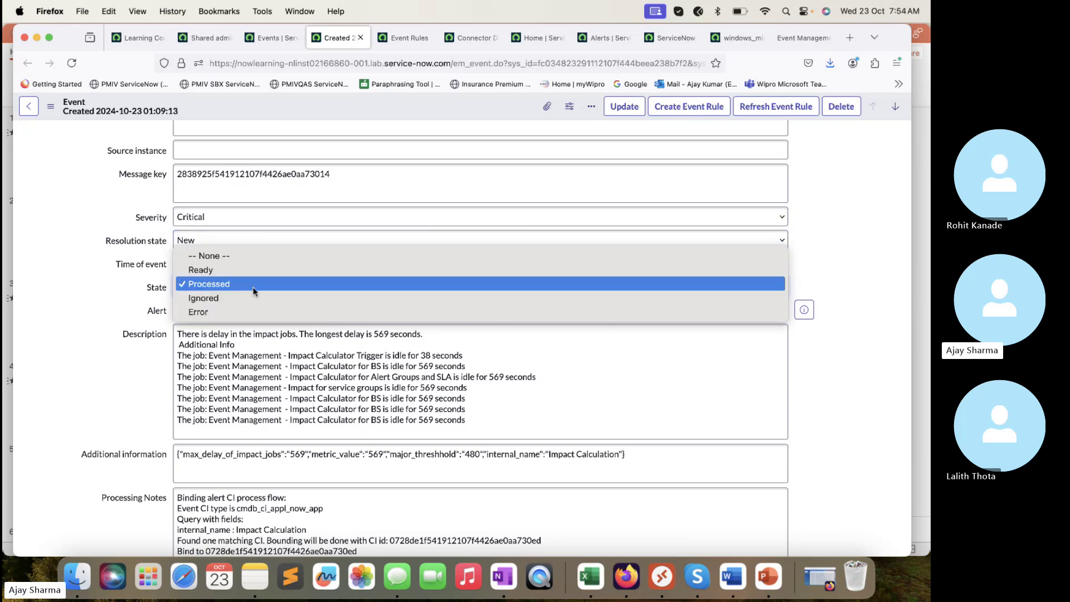
pyautogui.click(224, 271)
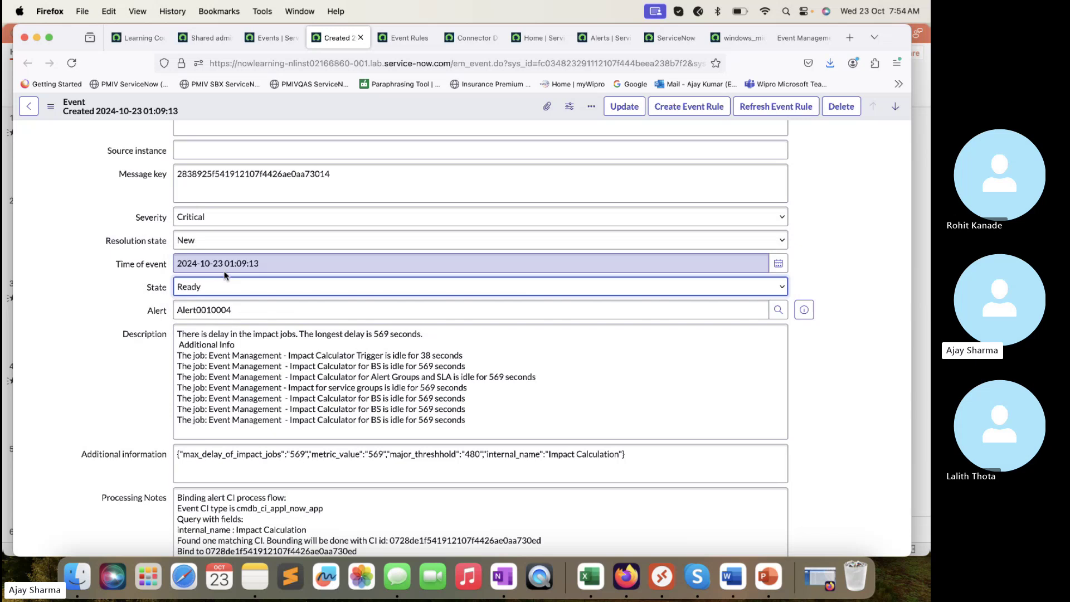
pyautogui.click(243, 309)
pyautogui.doubleClick(244, 309)
pyautogui.press('BackSpace')
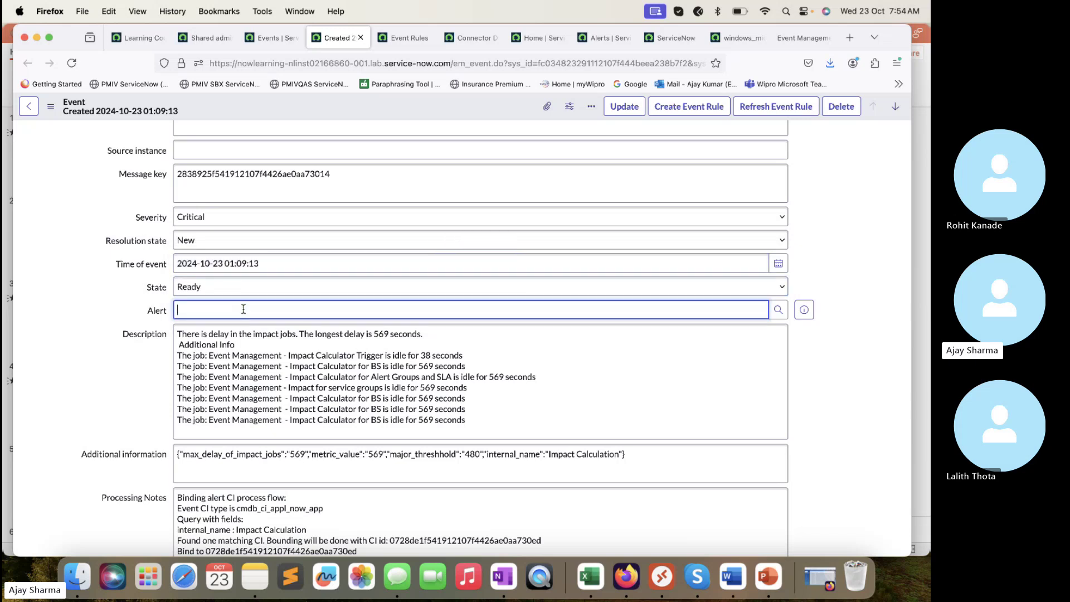
pyautogui.scroll(5, 287, 249)
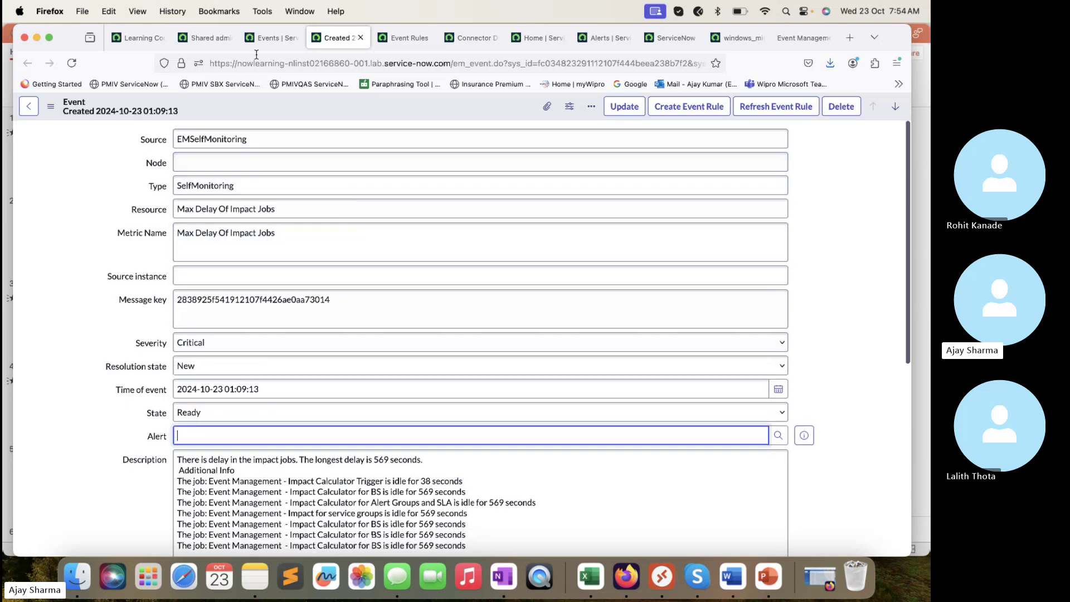
# - Open the configuration items list with cmdb_ci.LIST from the navigator, allowing pop-ups for the site
pyautogui.click(205, 38)
pyautogui.click(143, 110)
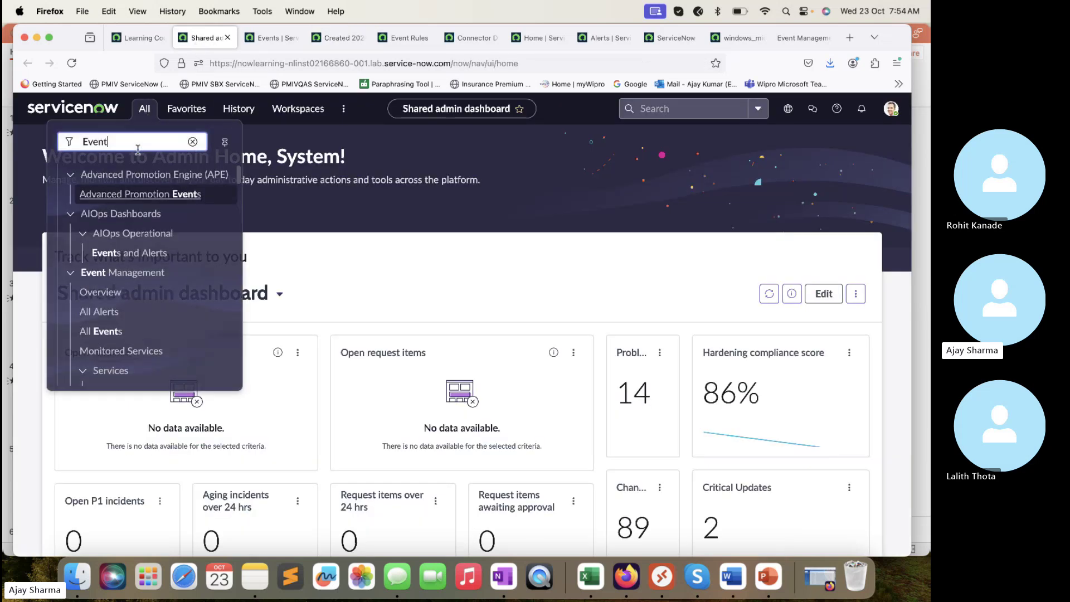
pyautogui.write('cmdb_ci.LIST')
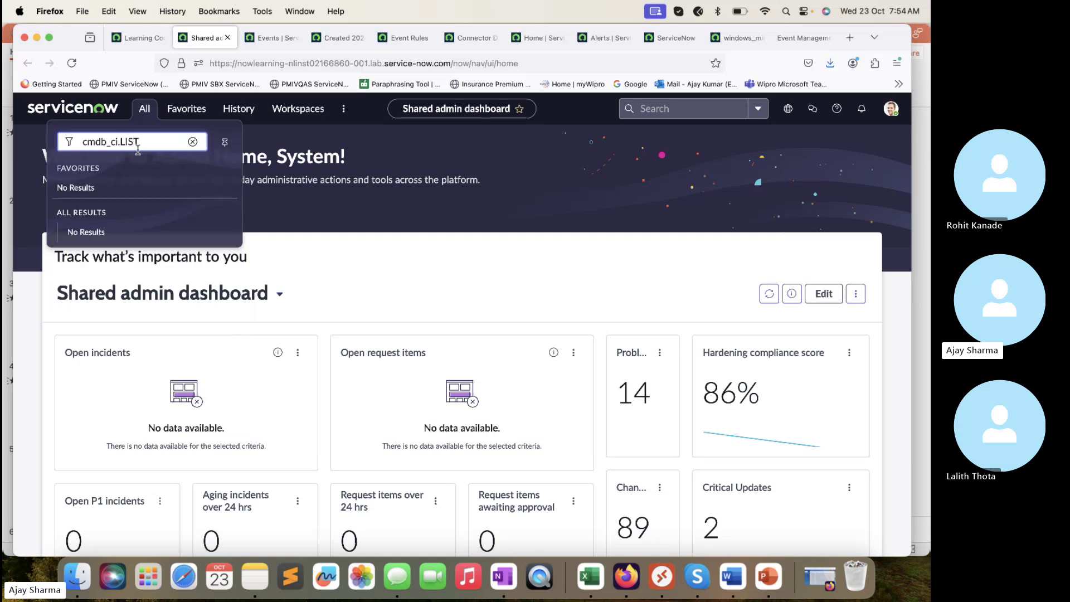
pyautogui.press('Return')
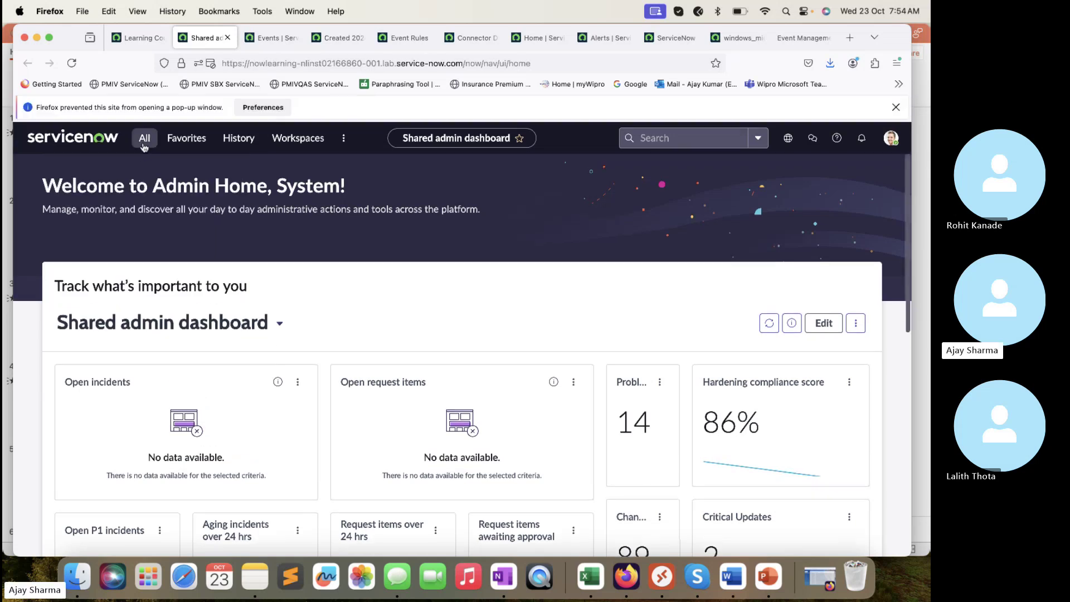
pyautogui.click(262, 108)
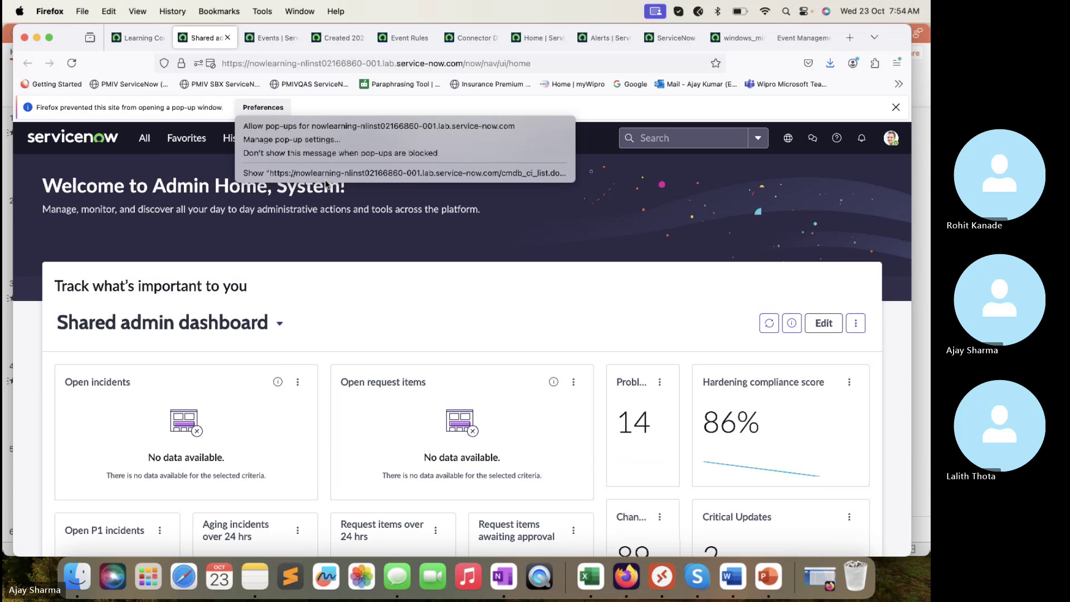
pyautogui.click(327, 126)
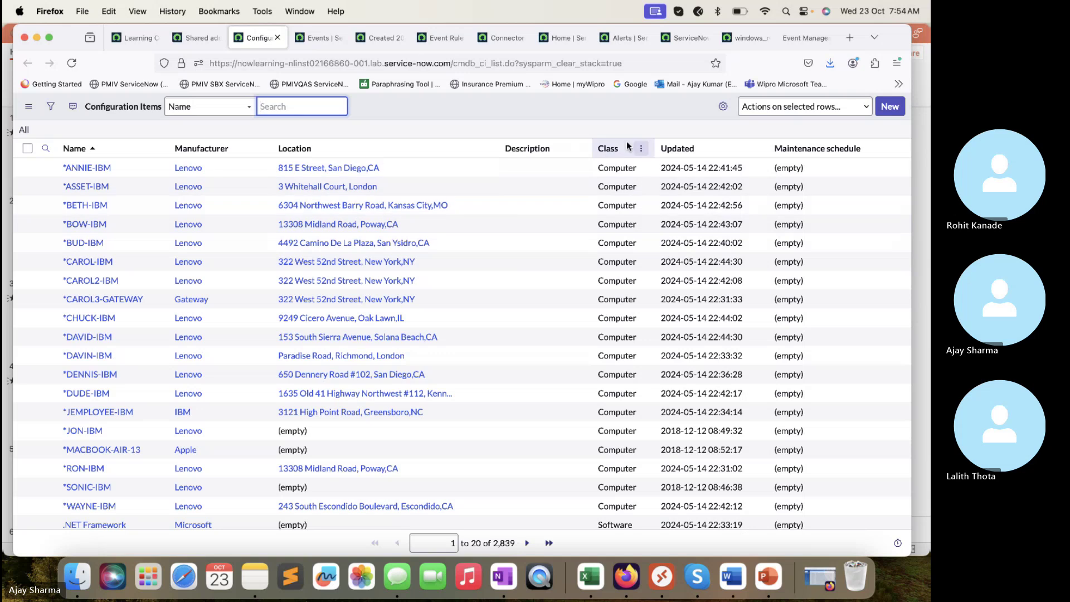
# - Group the configuration items by class and expand the UNIX Server group
pyautogui.rightClick(608, 150)
pyautogui.click(634, 198)
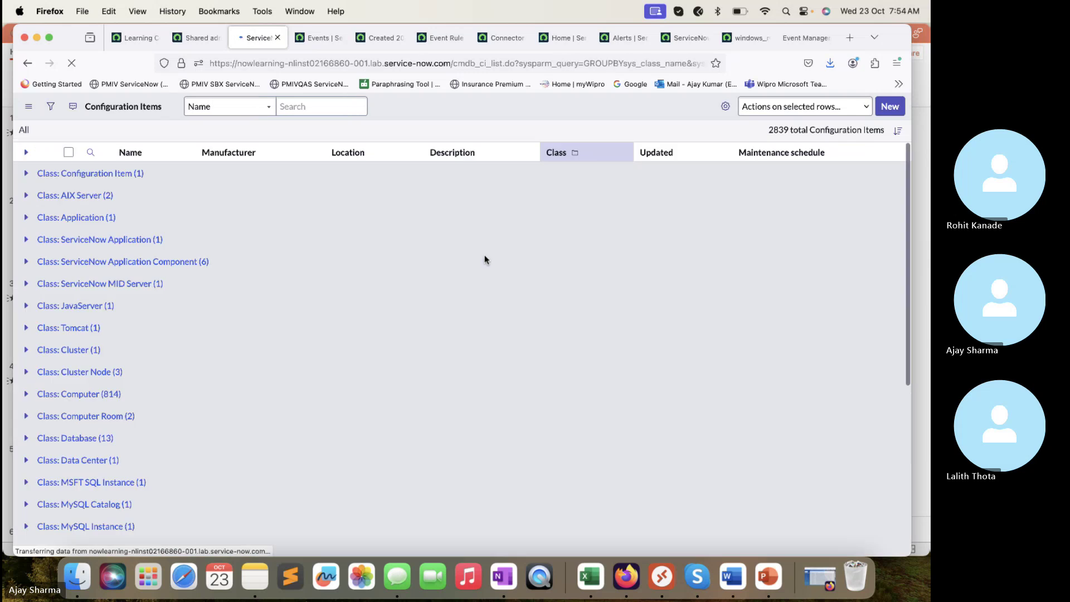
pyautogui.scroll(-7, 232, 336)
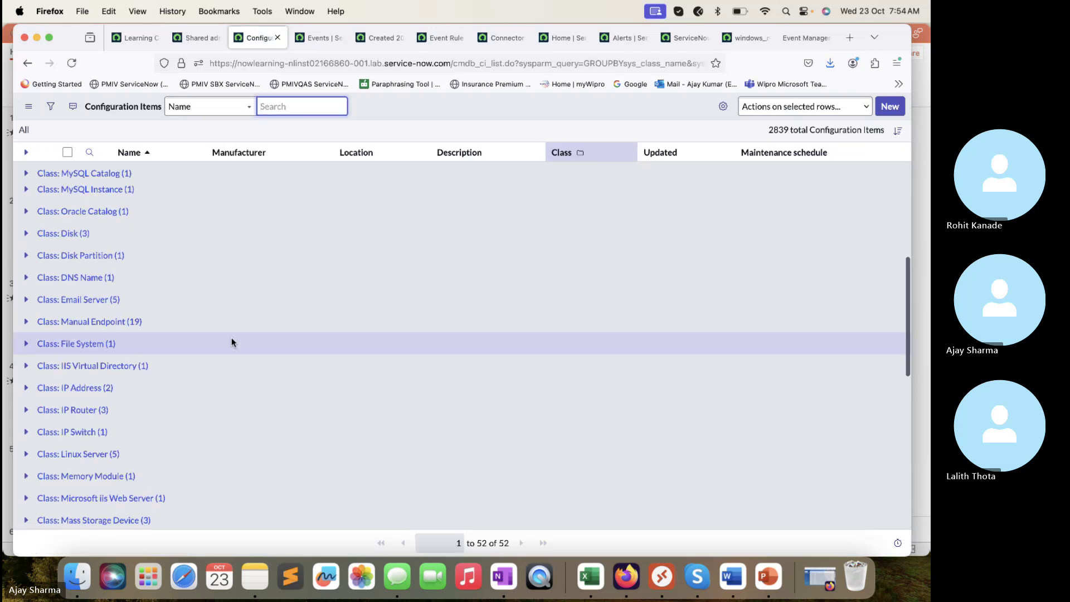
pyautogui.scroll(-5, 232, 343)
pyautogui.scroll(-3, 72, 389)
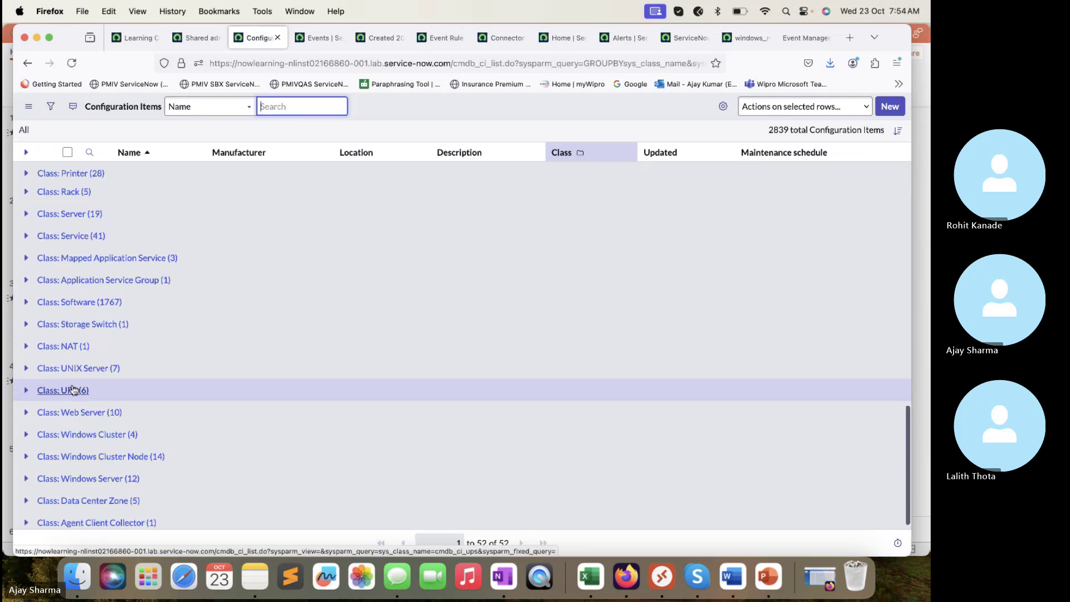
pyautogui.scroll(-1, 169, 313)
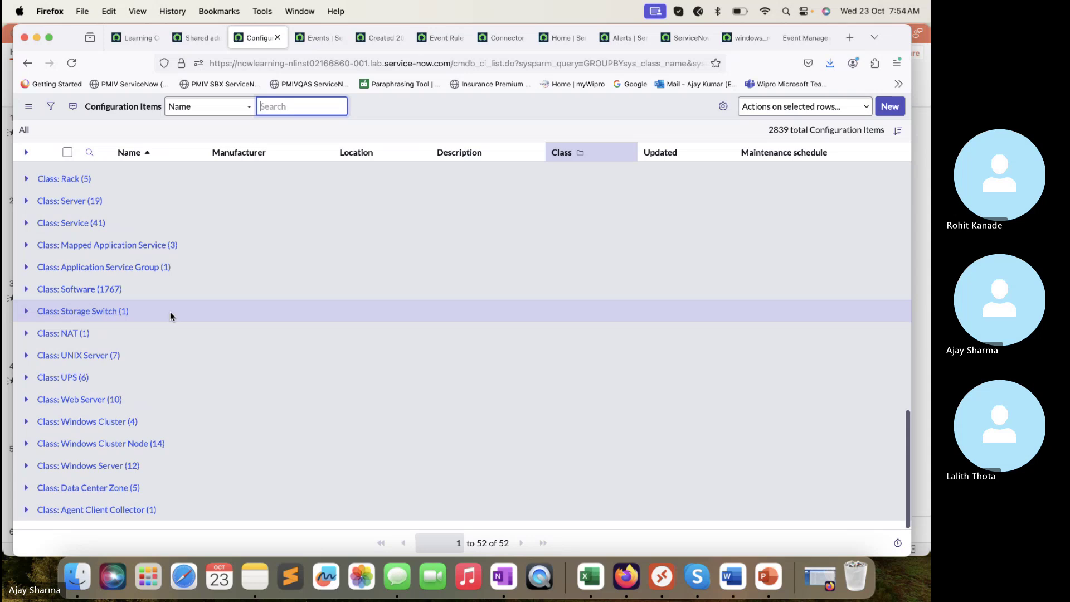
pyautogui.click(25, 355)
pyautogui.scroll(-2, 141, 378)
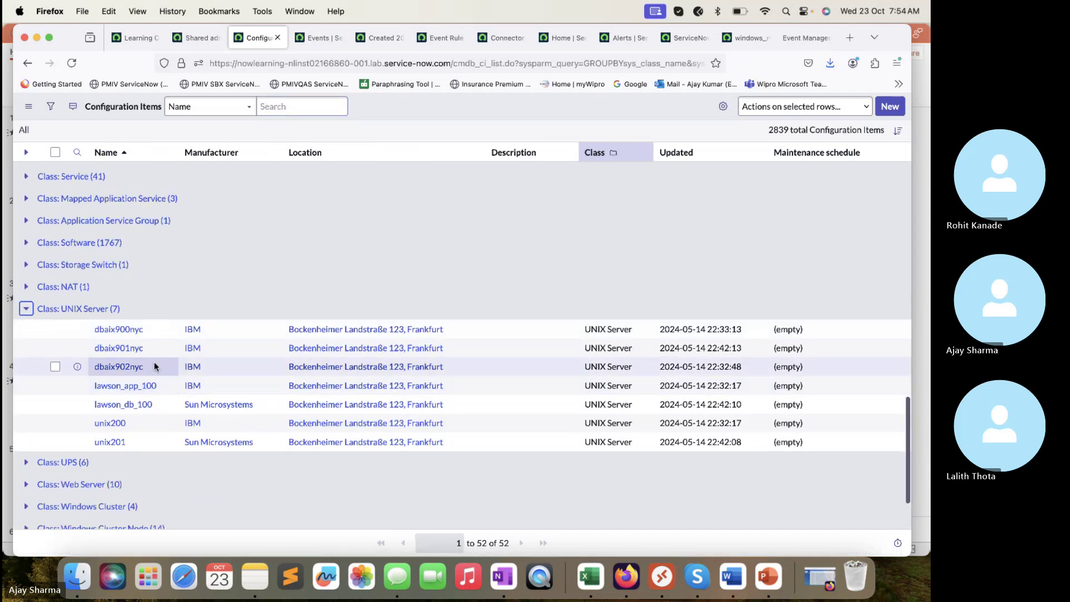
# - Copy the UNIX server name dbaix902nyc and paste it into the event's Node field
pyautogui.moveTo(153, 364); pyautogui.dragTo(92, 377)
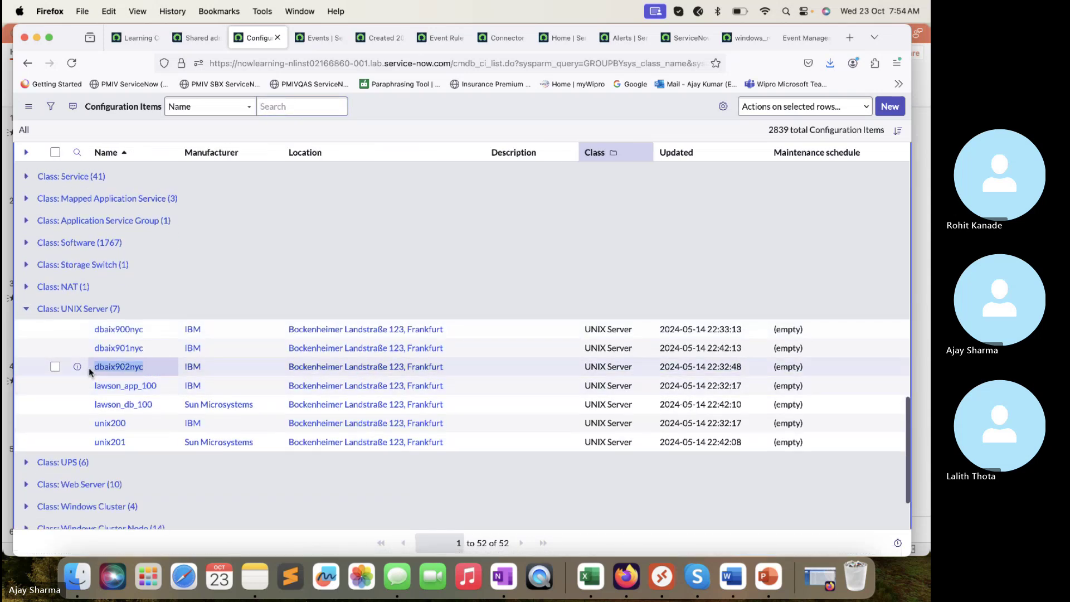
pyautogui.doubleClick(157, 368)
pyautogui.press('super+c')
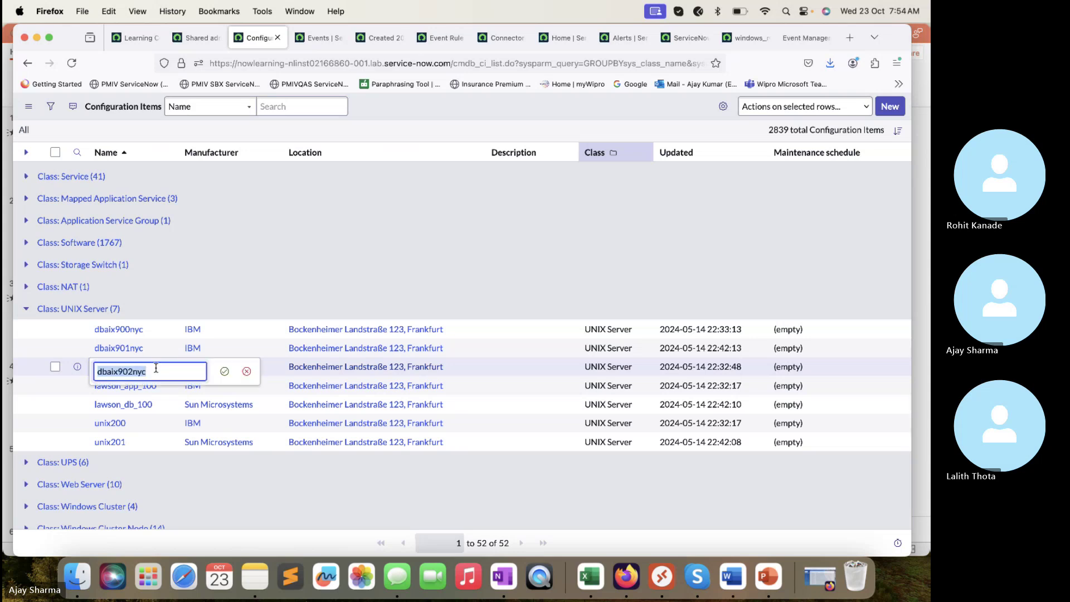
pyautogui.click(225, 371)
pyautogui.click(321, 39)
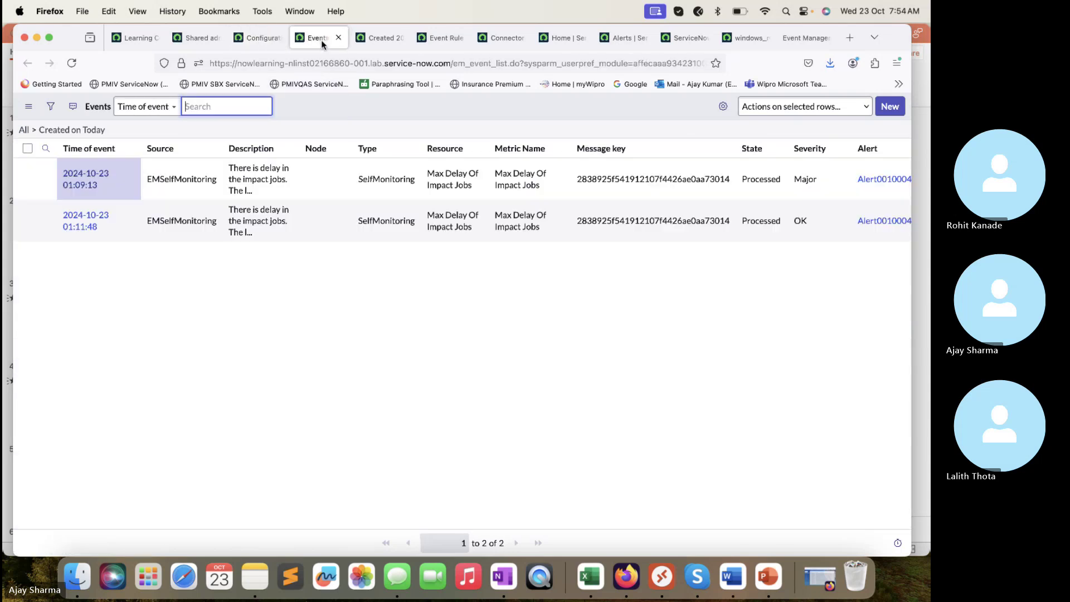
pyautogui.click(379, 38)
pyautogui.click(277, 161)
pyautogui.press('super+v')
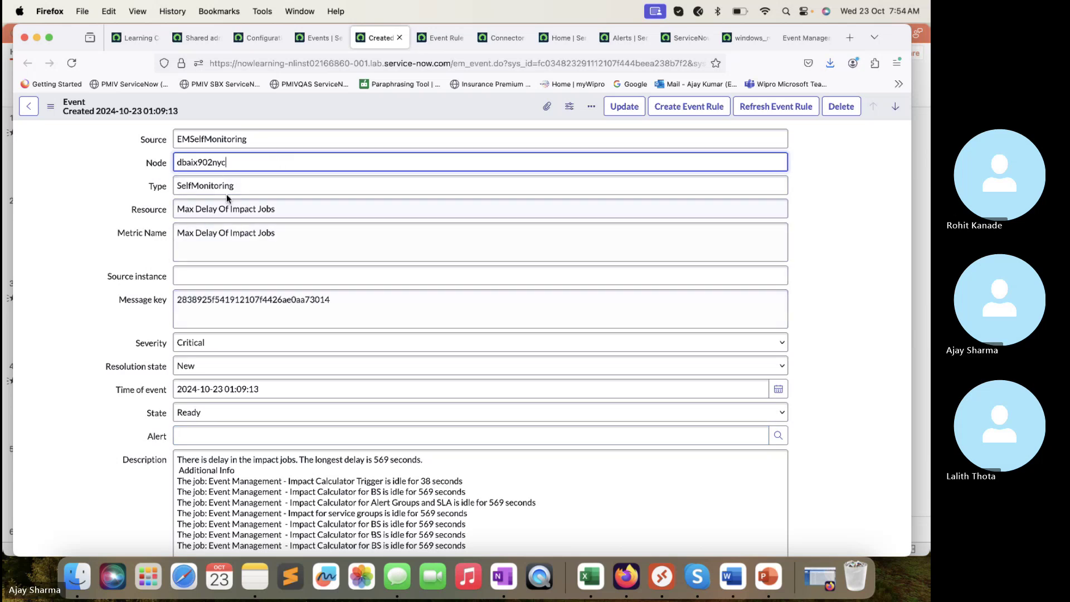
# - Check the edited event fields and insert the event as a new record, staying on its form
pyautogui.scroll(-5, 232, 242)
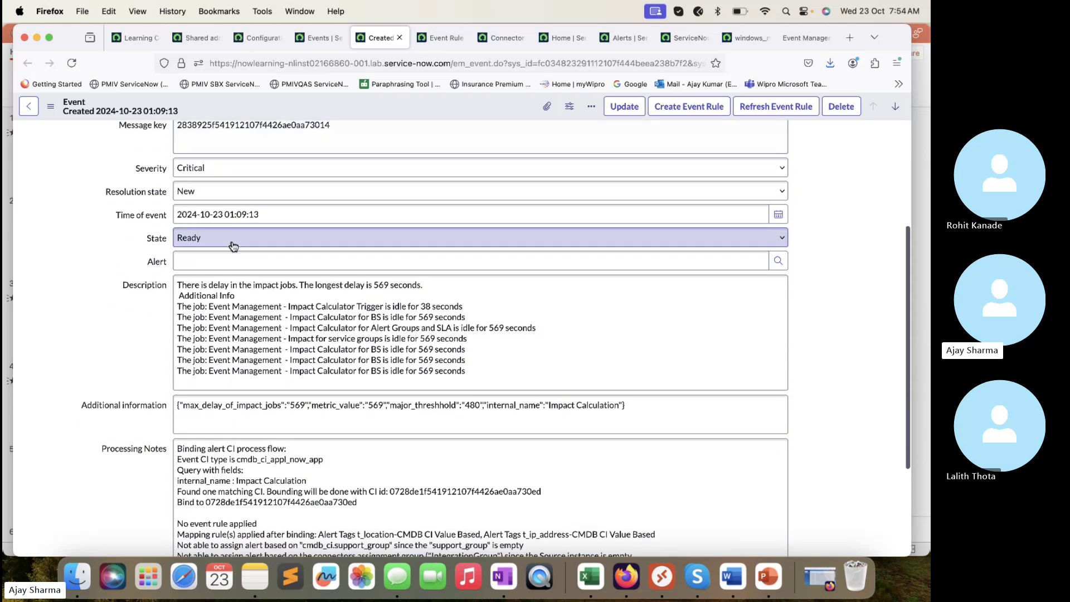
pyautogui.scroll(5, 232, 246)
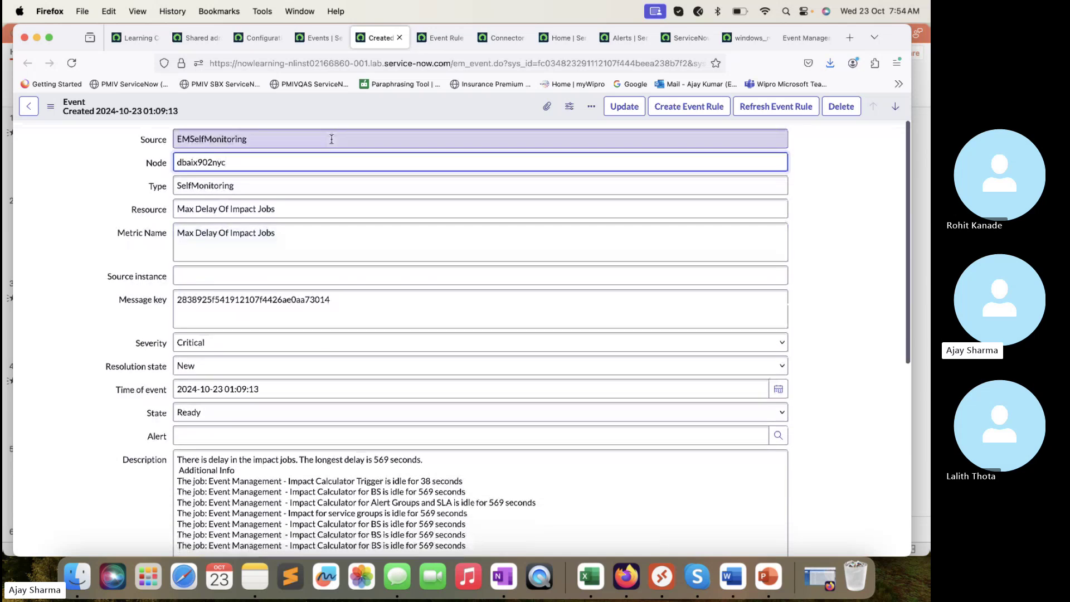
pyautogui.rightClick(390, 107)
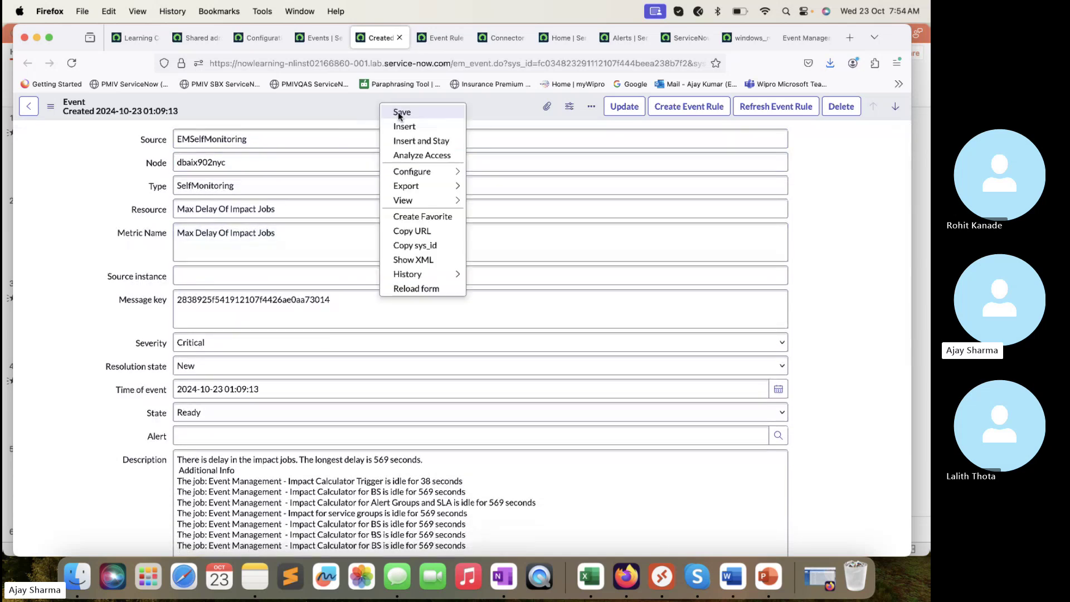
pyautogui.click(417, 139)
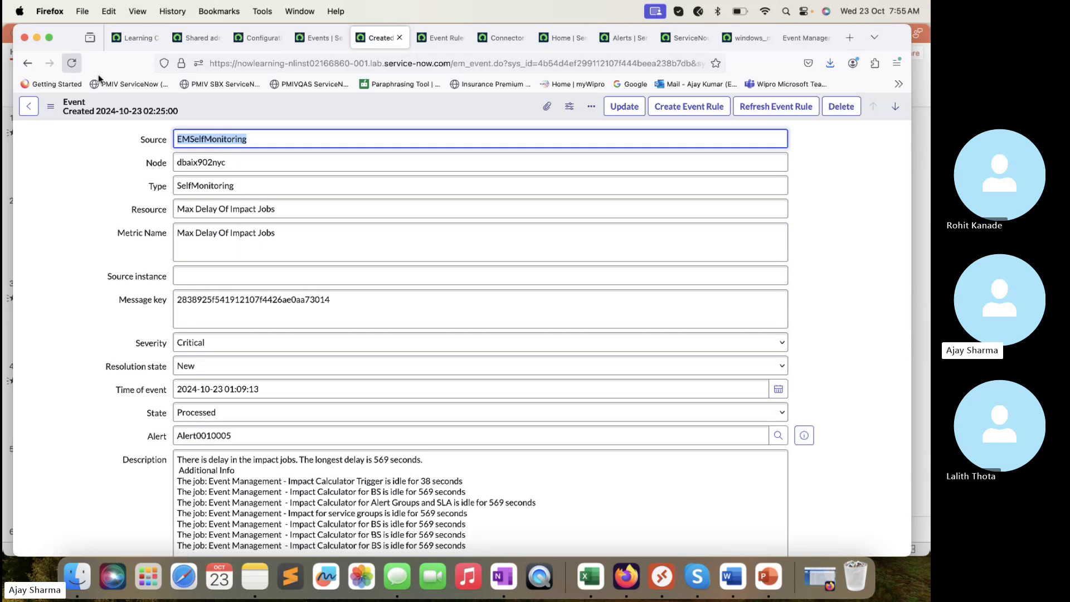
# - Preview the alert linked to the new event and open its record in a separate tab
pyautogui.scroll(-1, 313, 389)
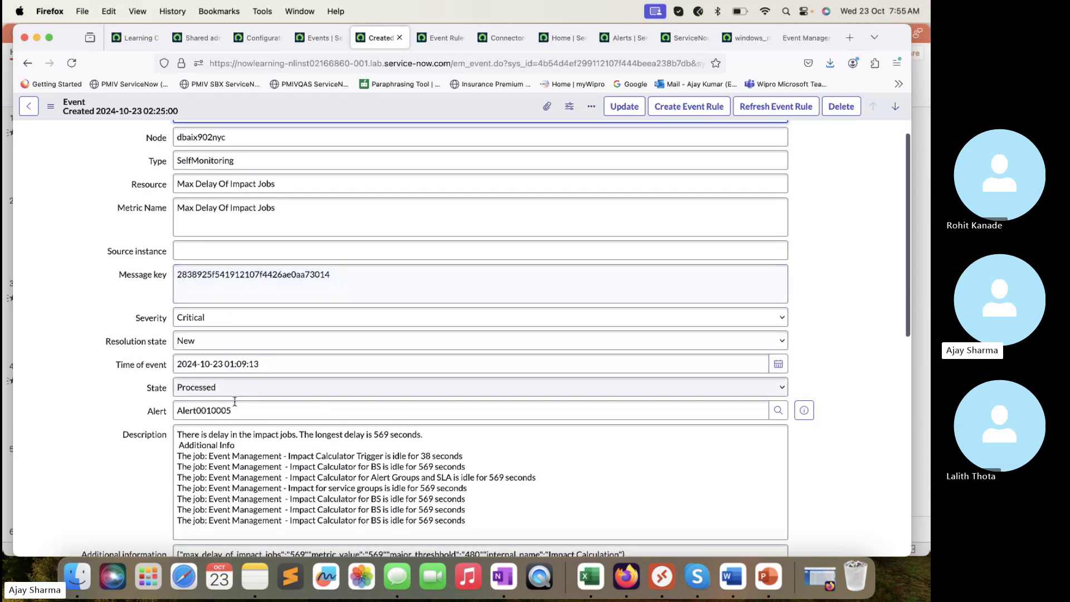
pyautogui.scroll(-2, 597, 357)
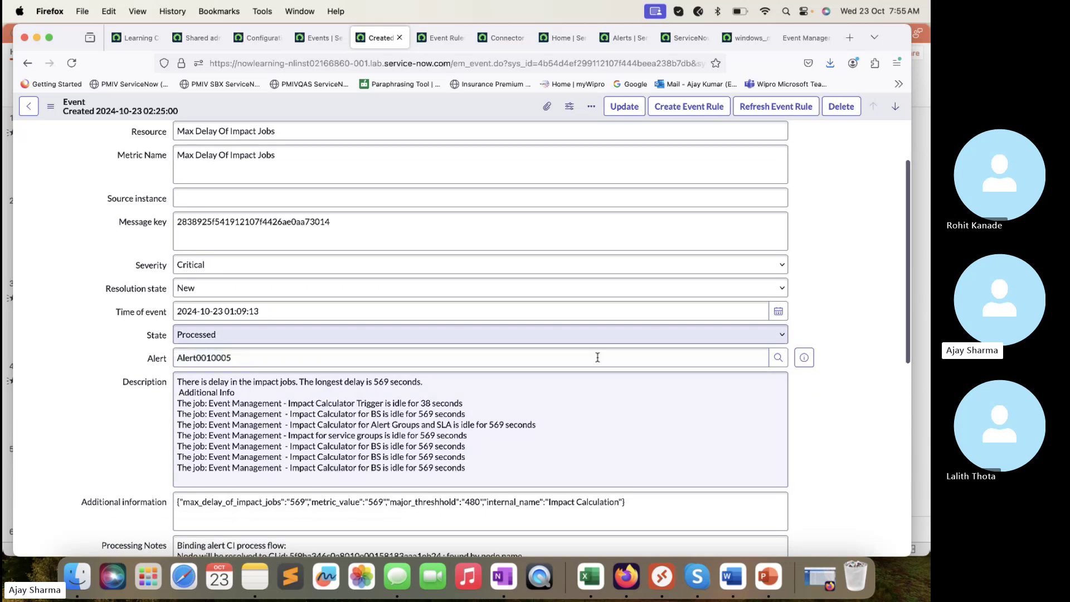
pyautogui.click(805, 357)
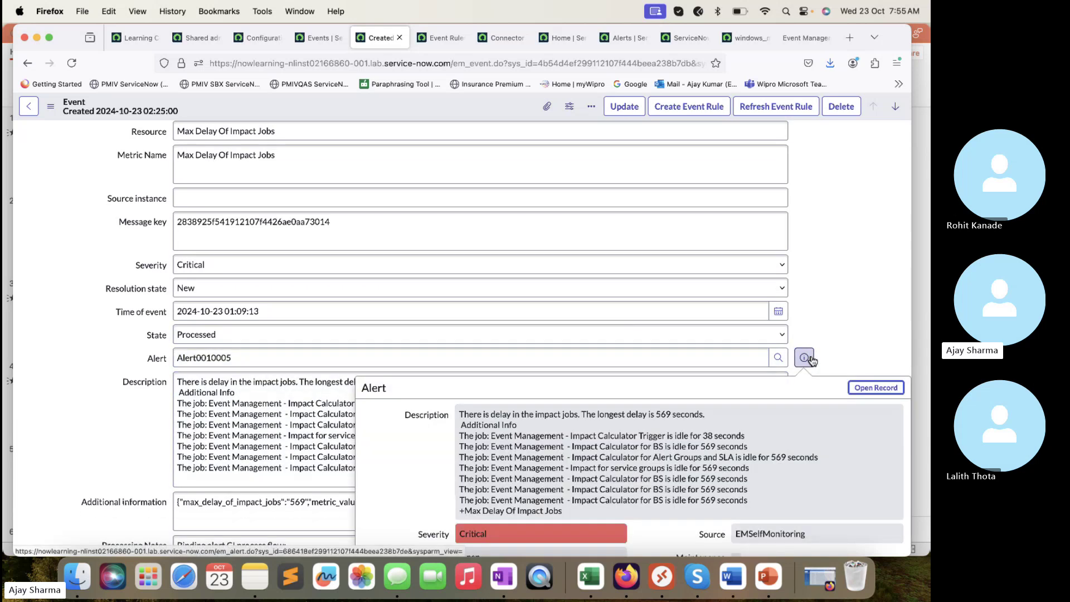
pyautogui.click(375, 229)
# - Examine the new event's processing notes for the CI binding flow and the applied event rule
pyautogui.scroll(-4, 376, 230)
pyautogui.scroll(-4, 376, 230)
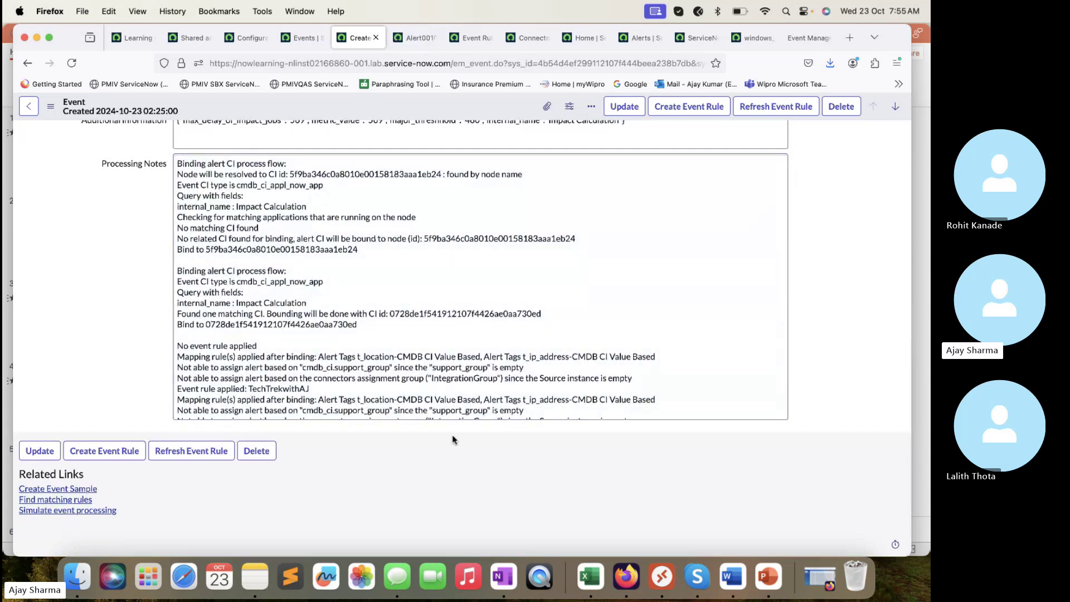
pyautogui.tripleClick(396, 348)
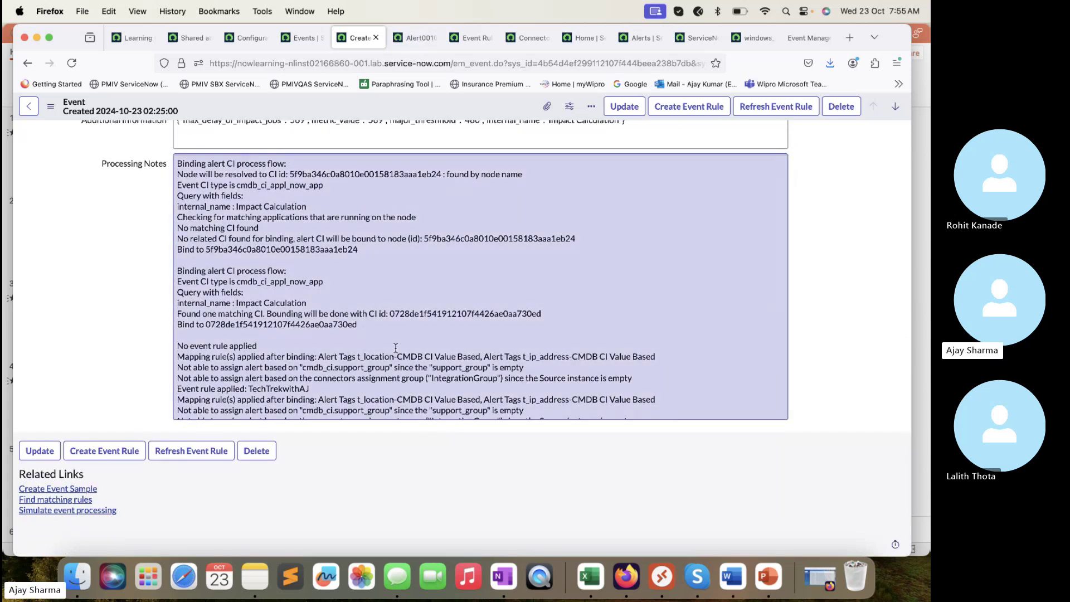
pyautogui.scroll(1, 396, 348)
pyautogui.scroll(-1, 396, 348)
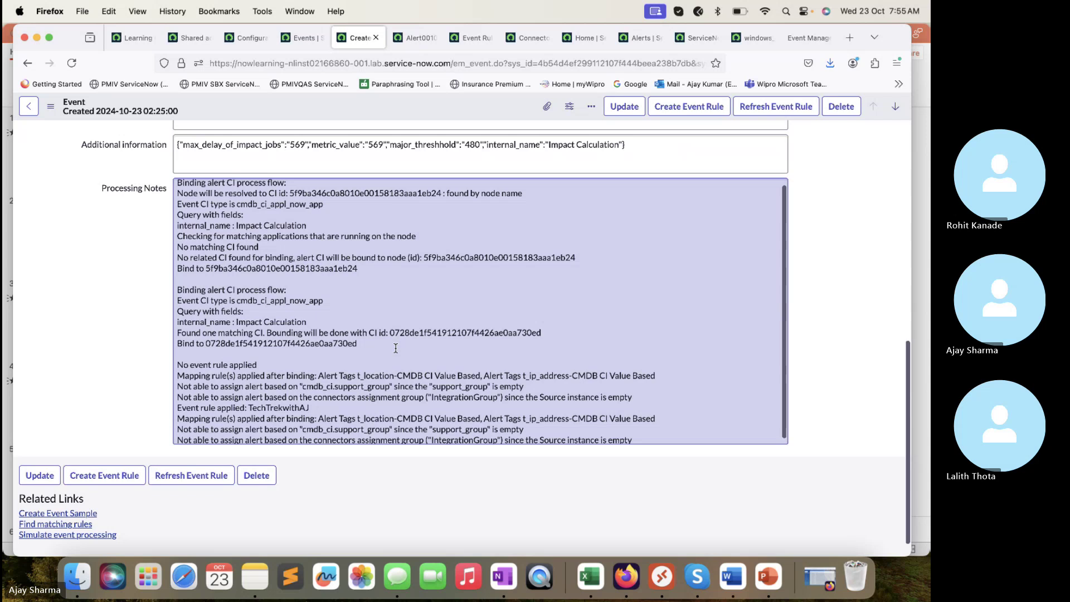
# - Review the final processing-note entries covering the applied event rule, mapping rules and alert assignment
pyautogui.scroll(-1, 396, 348)
pyautogui.click(211, 411)
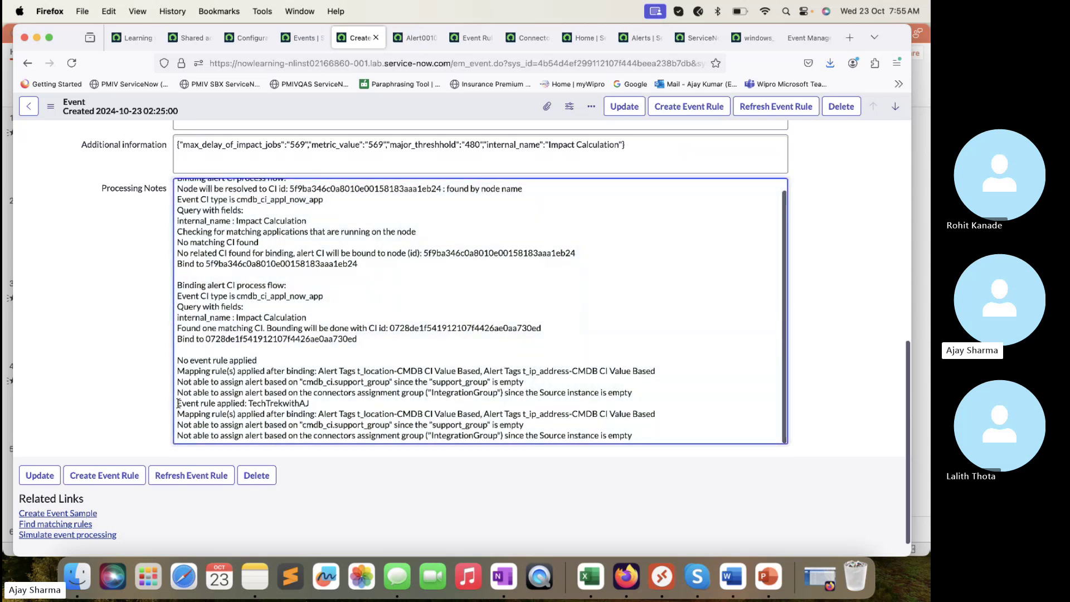
pyautogui.moveTo(178, 403); pyautogui.dragTo(548, 428)
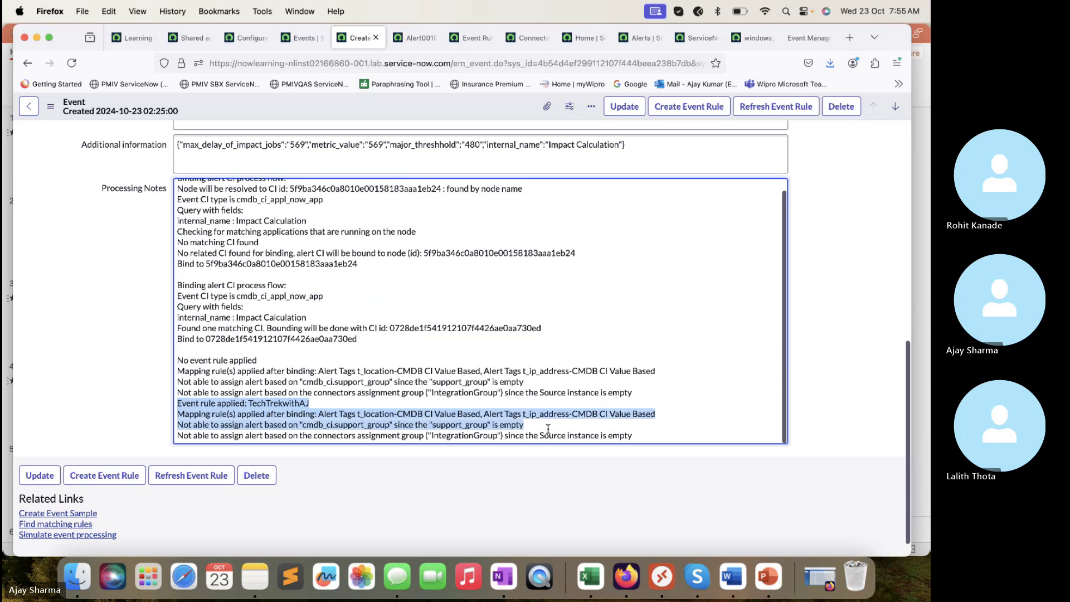
pyautogui.moveTo(638, 426); pyautogui.dragTo(644, 438)
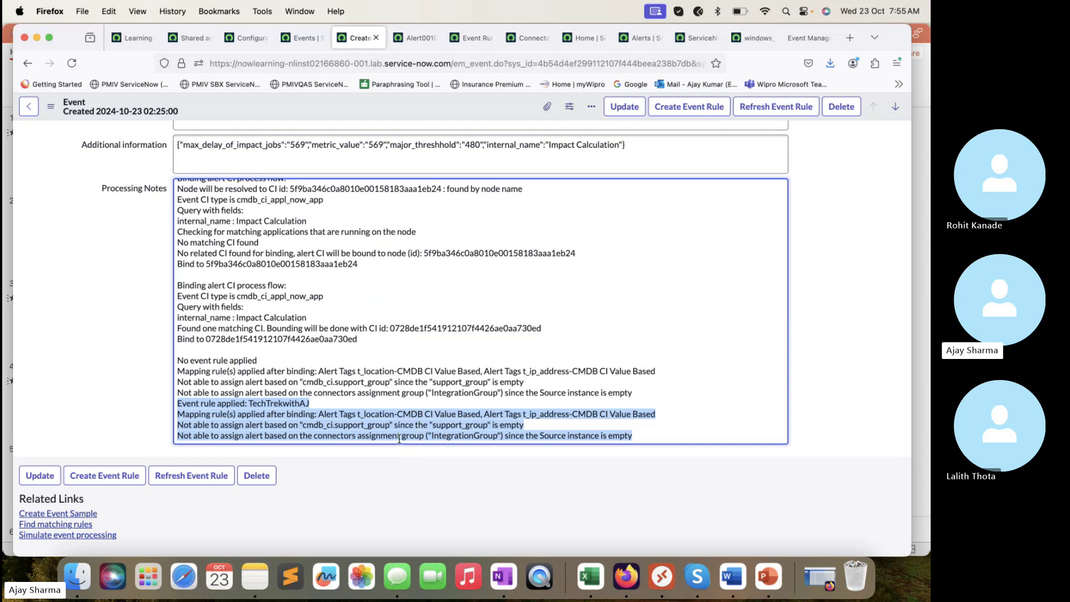
pyautogui.click(317, 410)
pyautogui.moveTo(312, 401)
pyautogui.mouseDown()
pyautogui.moveTo(189, 394)
pyautogui.moveTo(168, 410)
pyautogui.moveTo(310, 403)
pyautogui.mouseUp()
pyautogui.scroll(1, 334, 362)
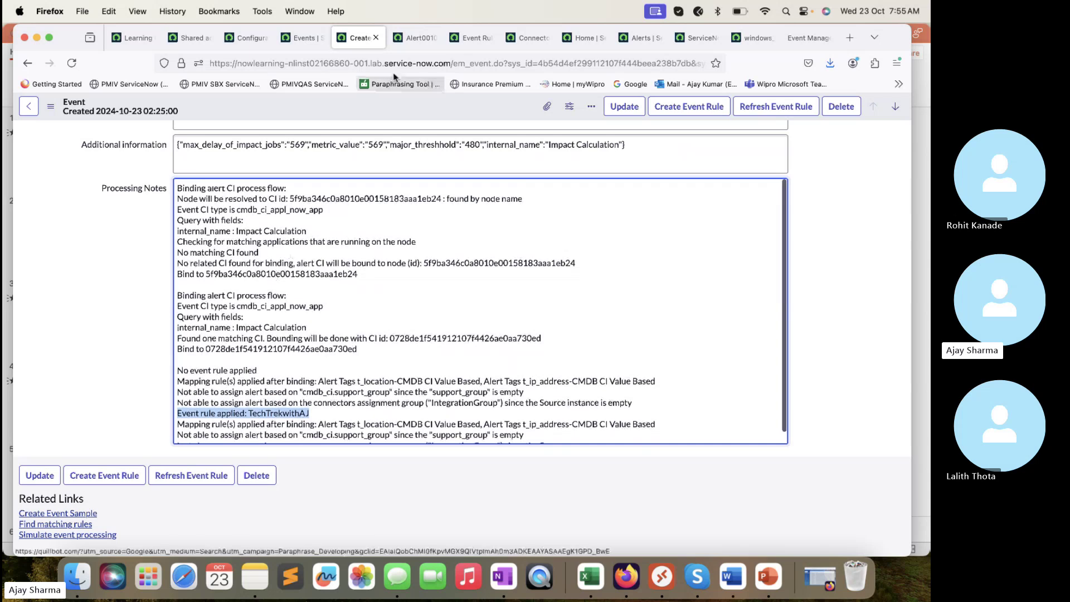
# - Compare the Node and Configuration item values on the first test event's alert and inspect its message key
pyautogui.click(415, 38)
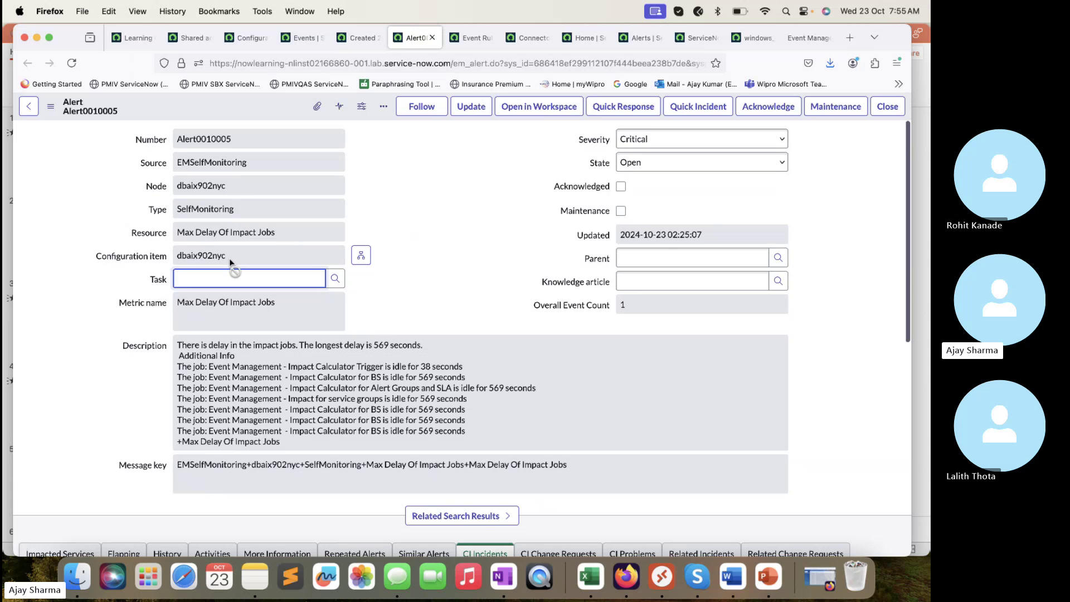
pyautogui.moveTo(240, 186); pyautogui.dragTo(179, 189)
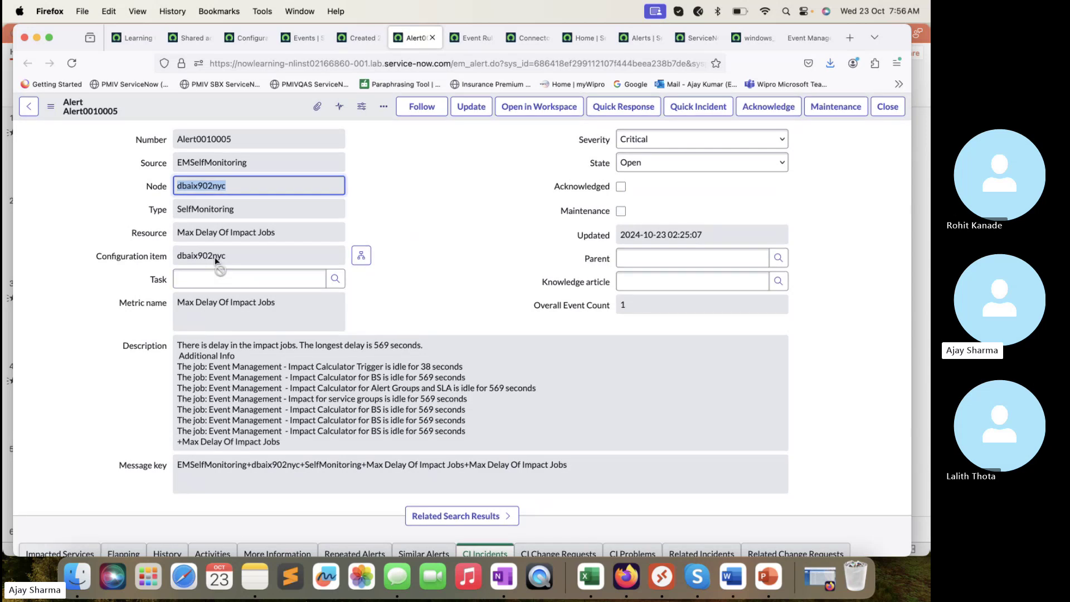
pyautogui.scroll(-3, 215, 257)
pyautogui.moveTo(177, 360); pyautogui.dragTo(606, 369)
pyautogui.click(604, 364)
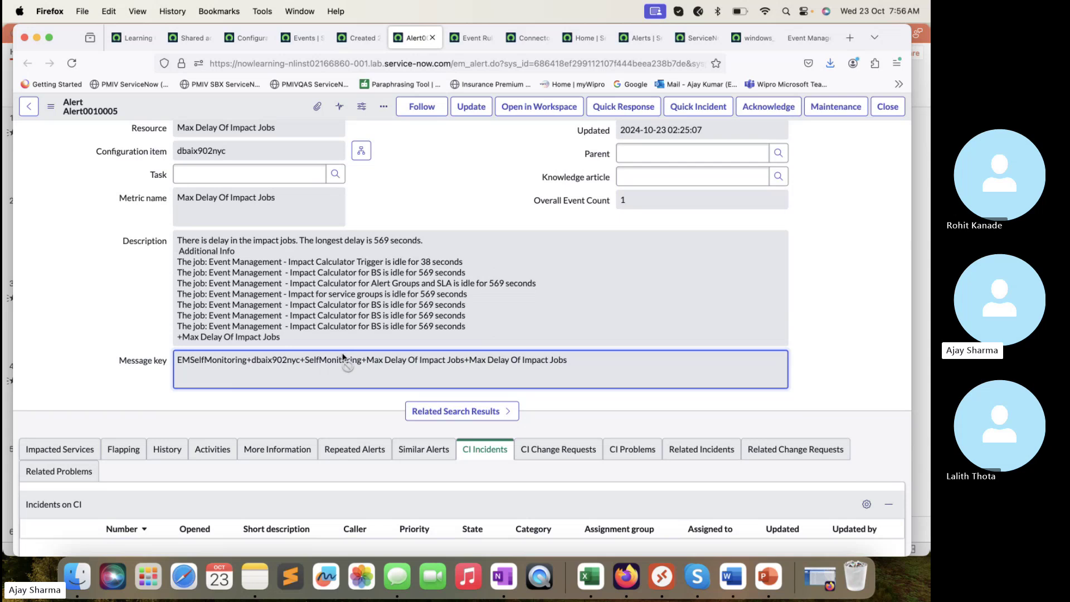
pyautogui.scroll(3, 344, 359)
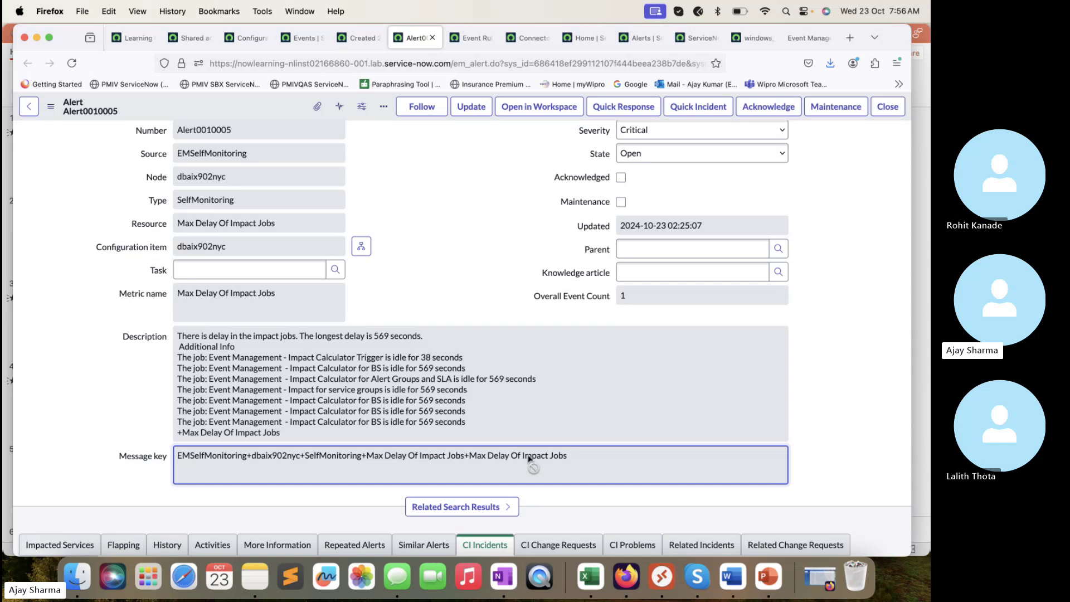
# - Check the alert's related events and its impacted services list
pyautogui.scroll(-10, 527, 454)
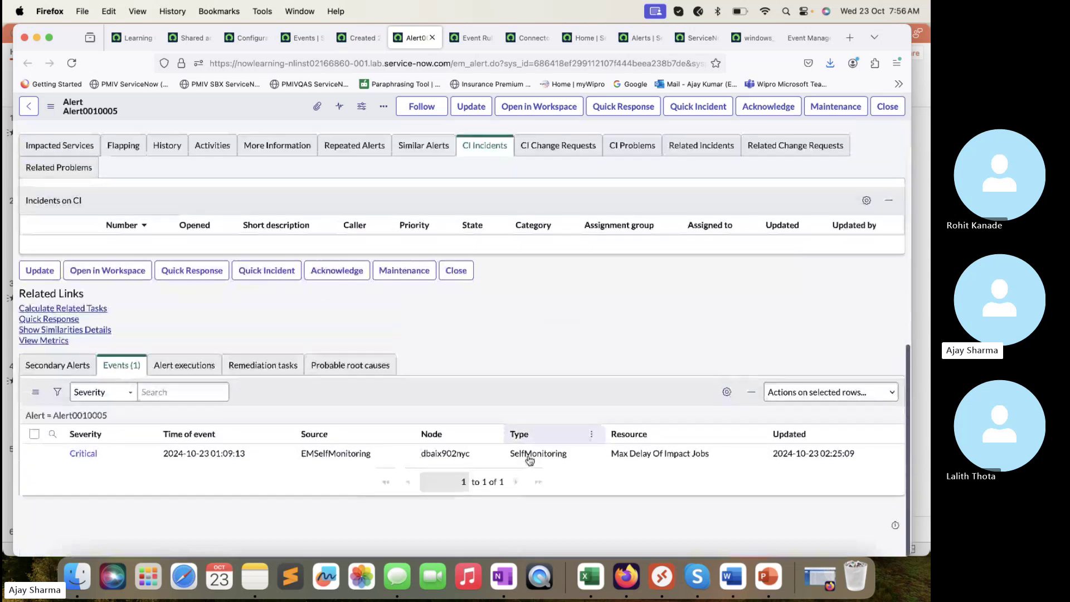
pyautogui.scroll(1, 382, 418)
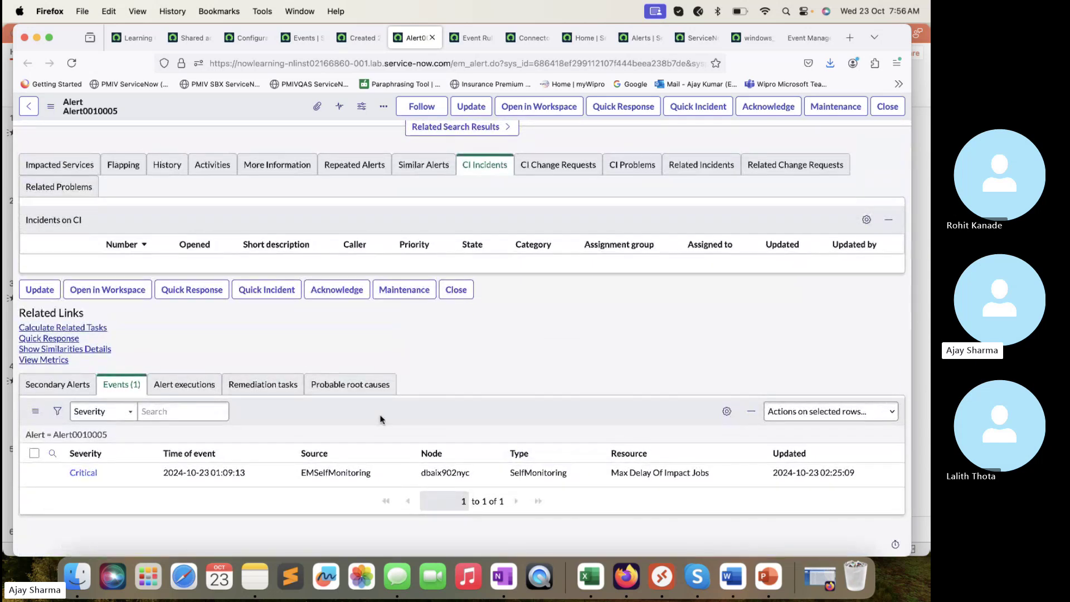
pyautogui.scroll(5, 395, 361)
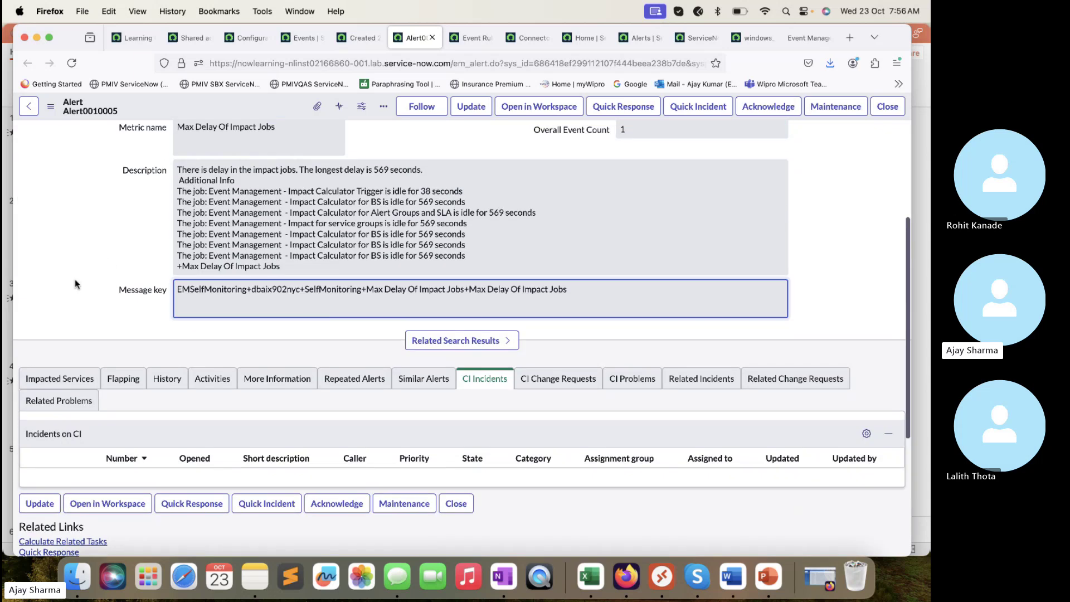
pyautogui.click(44, 446)
pyautogui.scroll(-5, 238, 430)
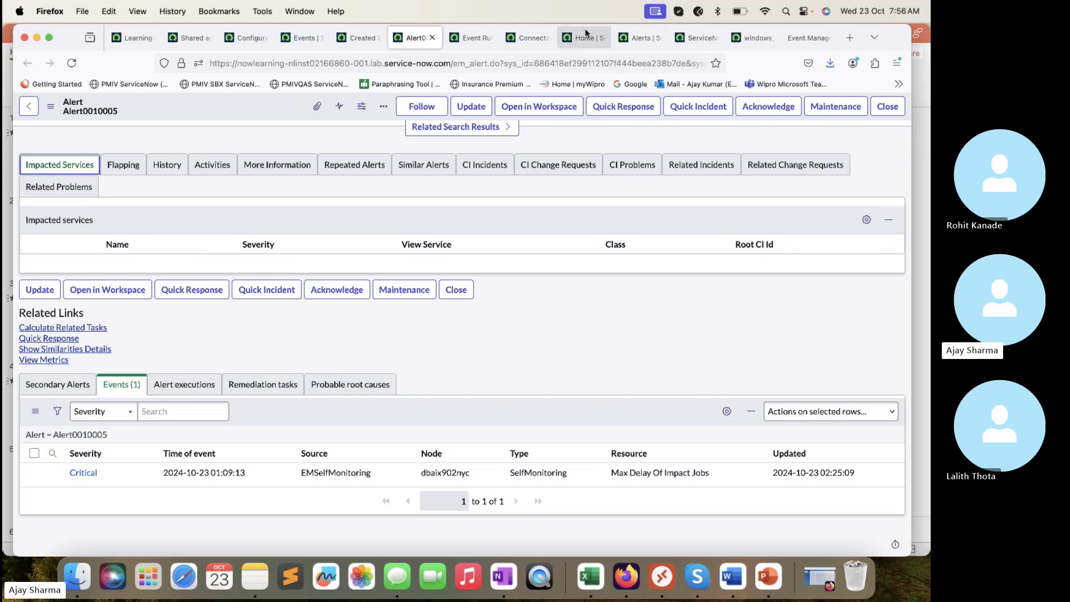
# - Select the windows_mid server in the ServiceNow Event Management service map and copy its name from the properties
pyautogui.click(630, 39)
pyautogui.click(598, 40)
pyautogui.click(682, 43)
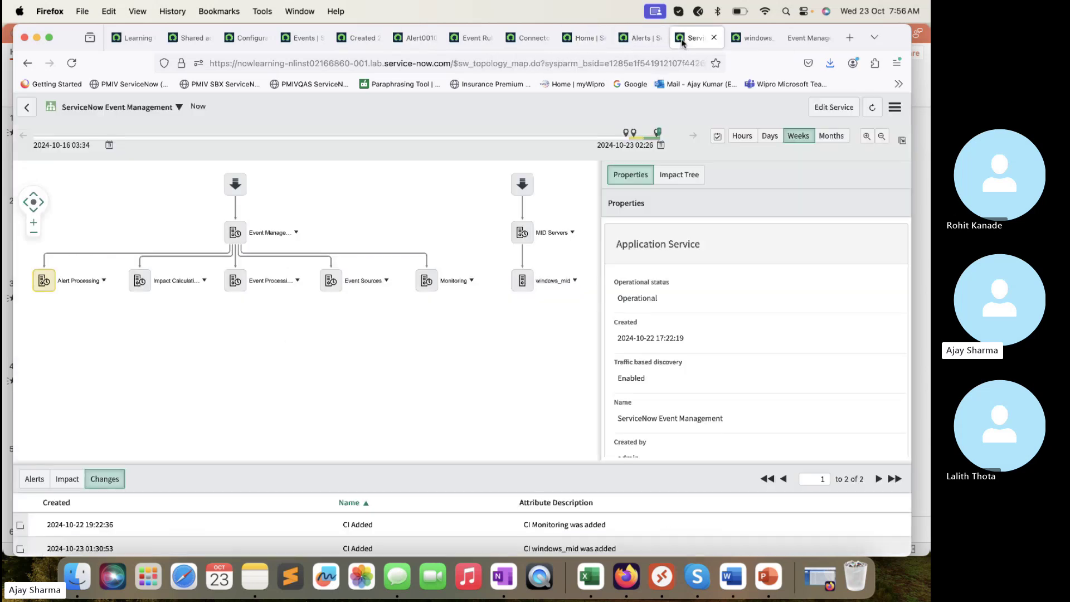
pyautogui.click(522, 281)
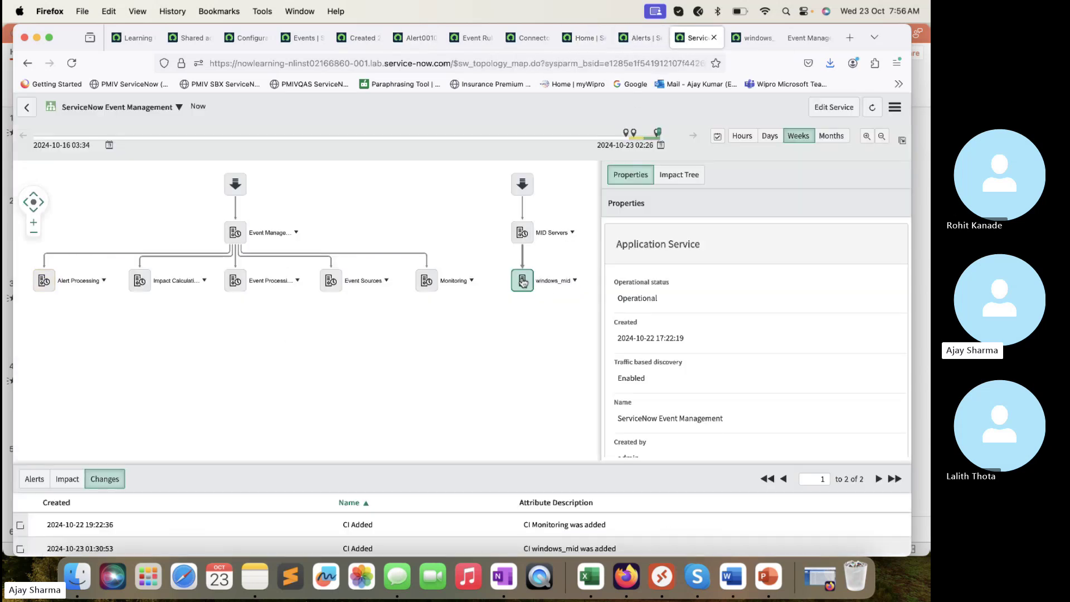
pyautogui.scroll(-3, 730, 358)
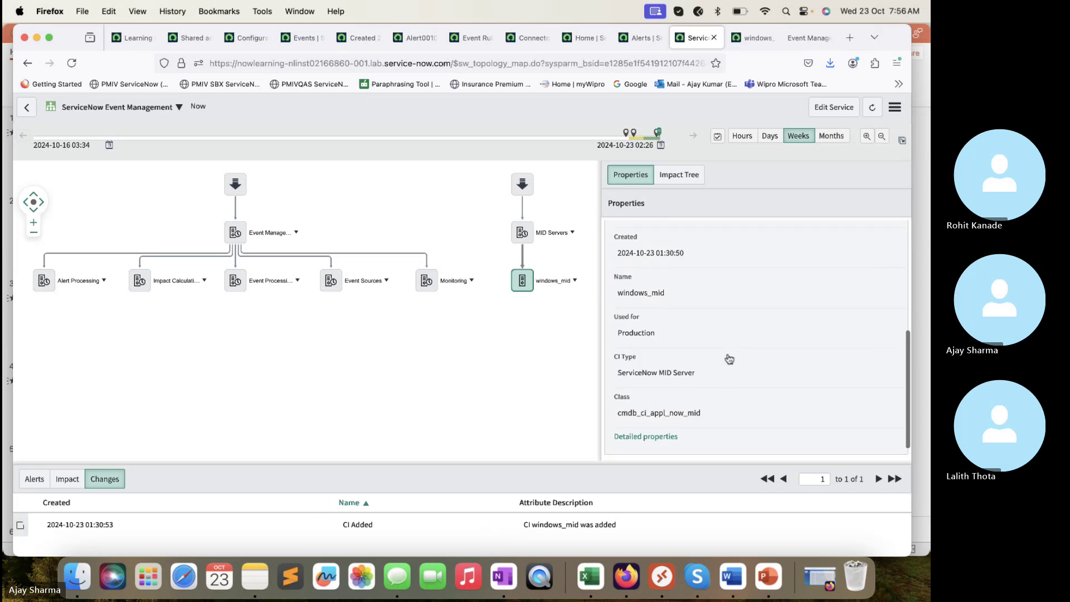
pyautogui.moveTo(685, 291); pyautogui.dragTo(613, 296)
pyautogui.press('super+c')
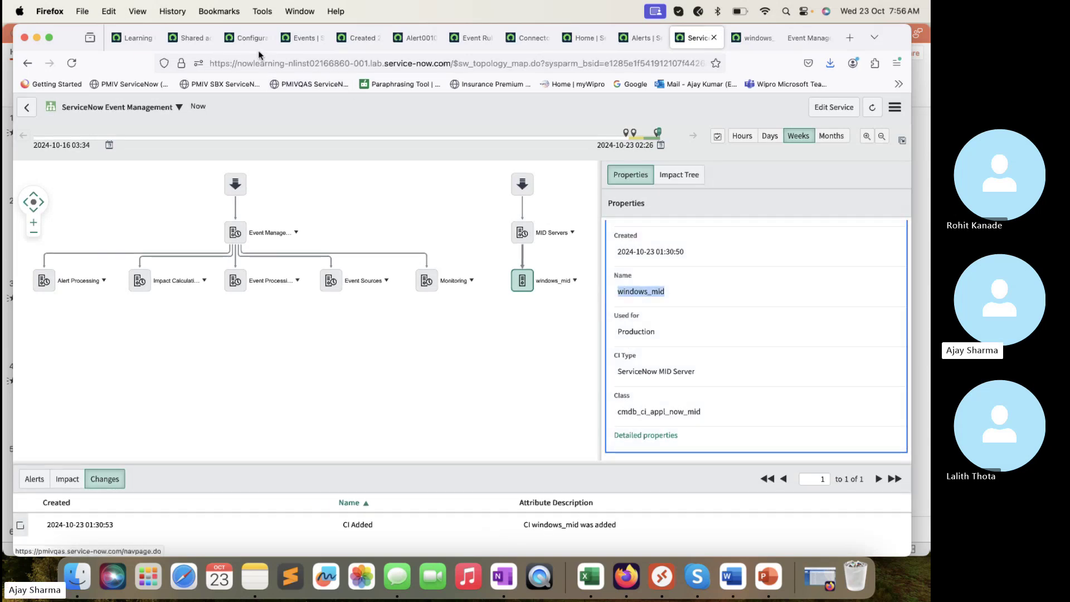
# - Return to the test event's form and replace its Node value with windows_mid
pyautogui.click(255, 48)
pyautogui.click(305, 39)
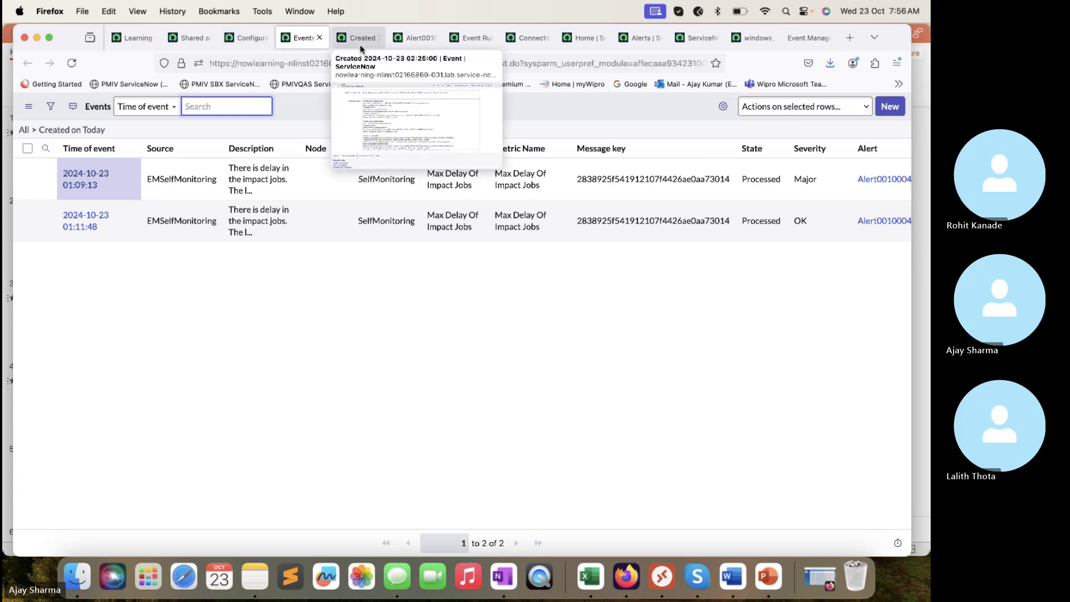
pyautogui.click(360, 38)
pyautogui.scroll(10, 317, 279)
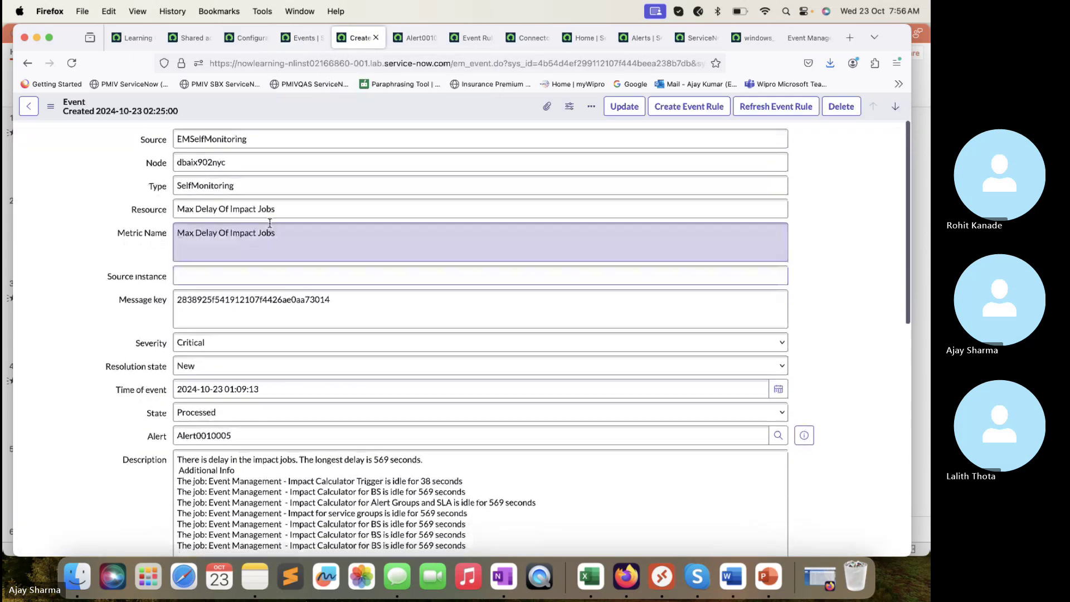
pyautogui.doubleClick(270, 163)
pyautogui.write('windows_mid')
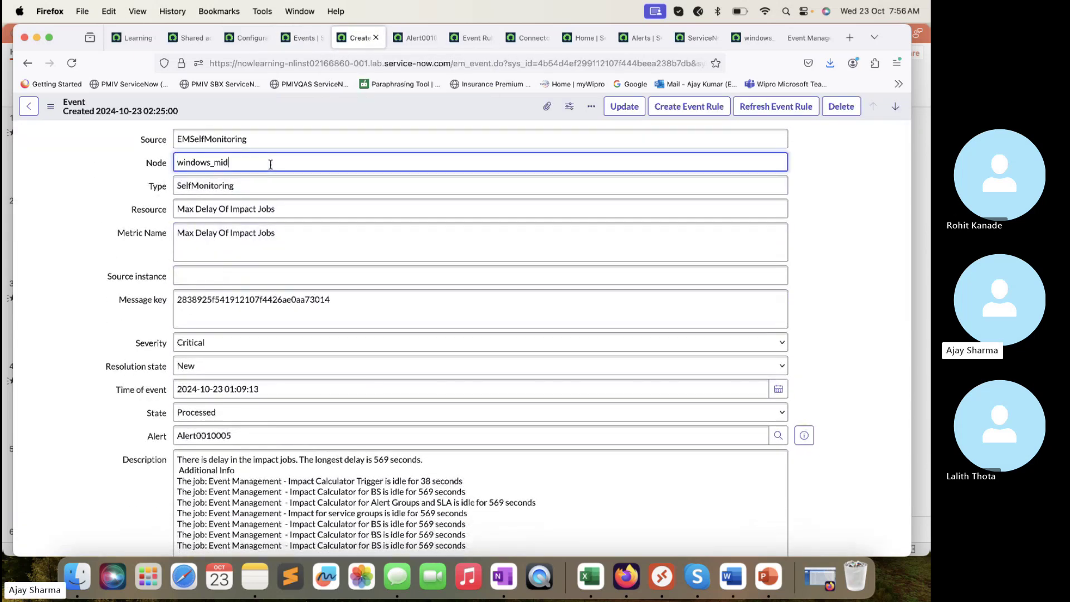
# - Clear the event's Alert reference and set its State to Ready, with Critical severity
pyautogui.scroll(-2, 244, 360)
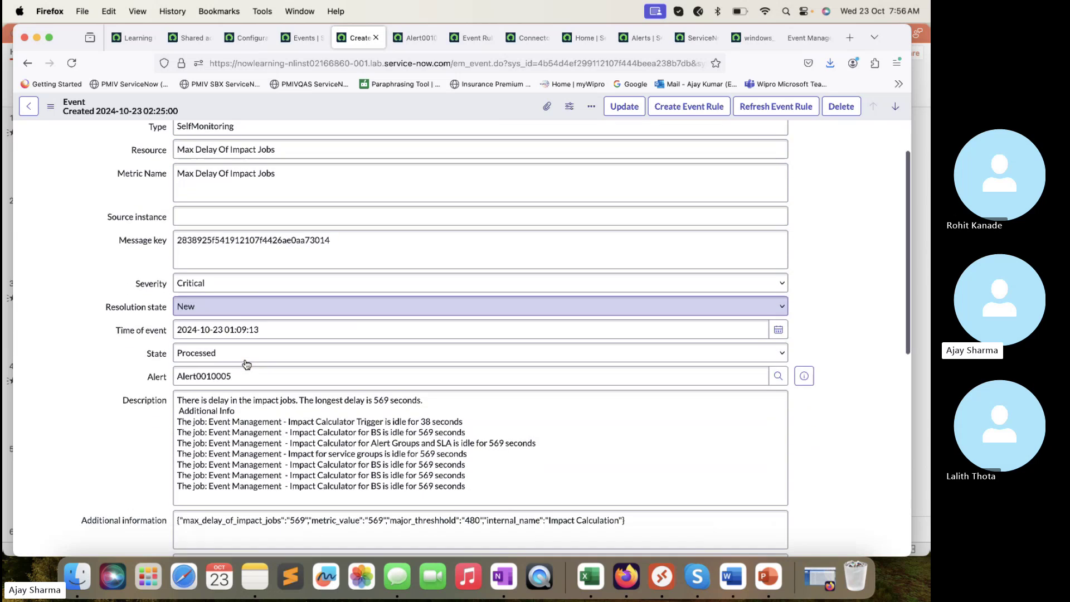
pyautogui.click(245, 376)
pyautogui.press('super+a')
pyautogui.press('BackSpace')
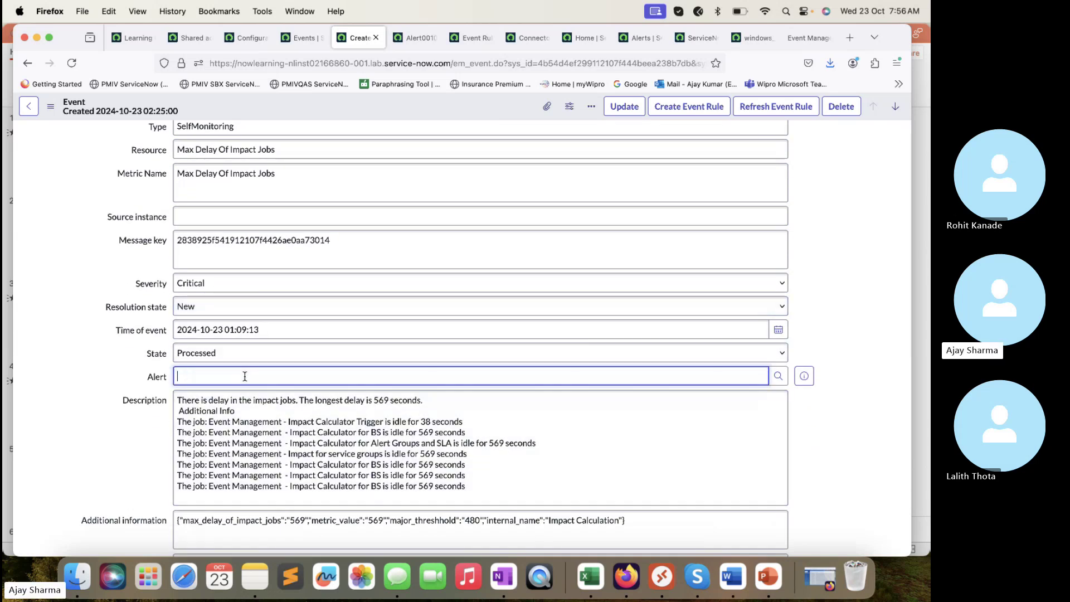
pyautogui.click(246, 354)
pyautogui.click(228, 336)
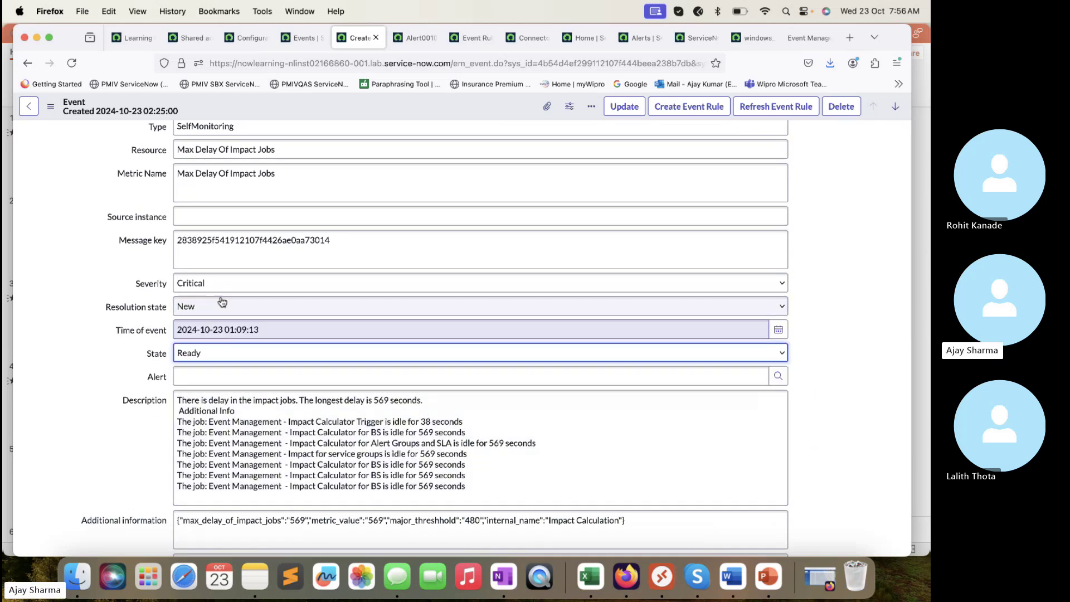
pyautogui.click(221, 283)
pyautogui.click(220, 283)
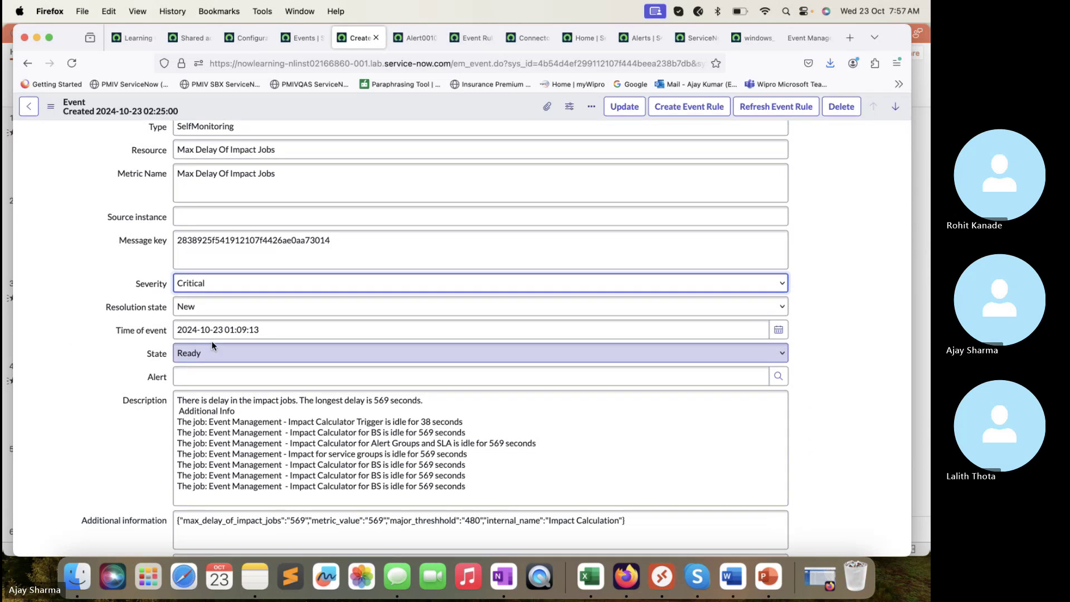
# - Check the edited windows_mid event and insert it as a new record while staying on the form
pyautogui.scroll(3, 287, 191)
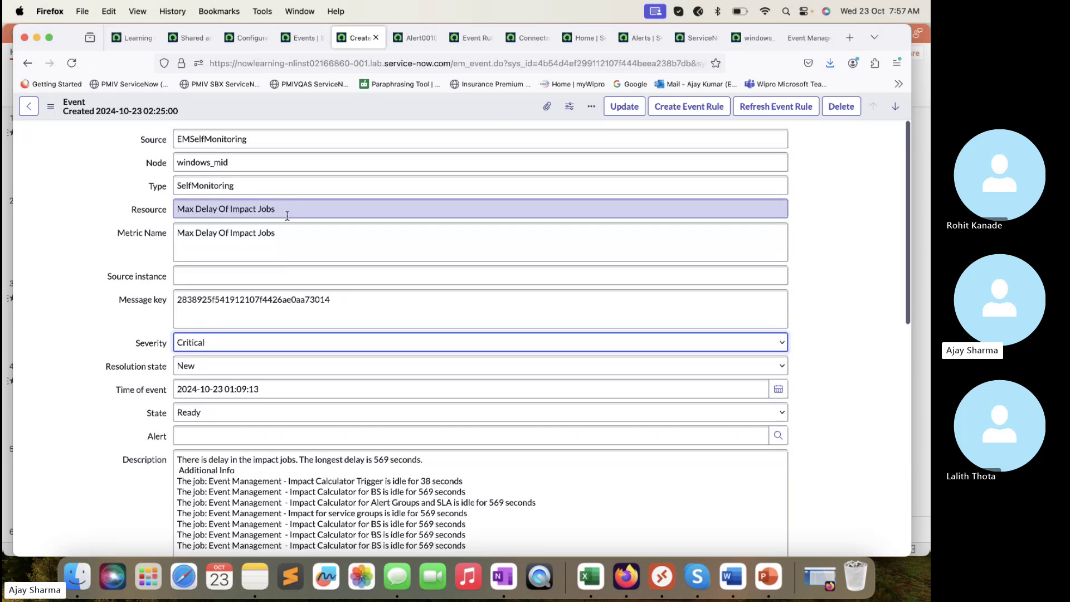
pyautogui.scroll(-10, 288, 215)
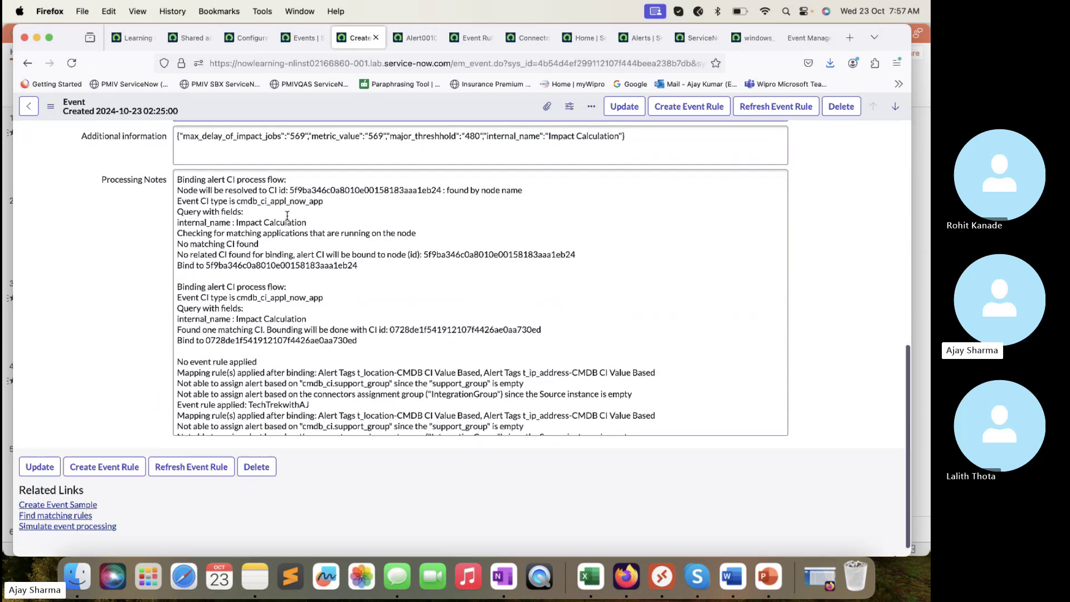
pyautogui.scroll(15, 288, 215)
pyautogui.rightClick(349, 100)
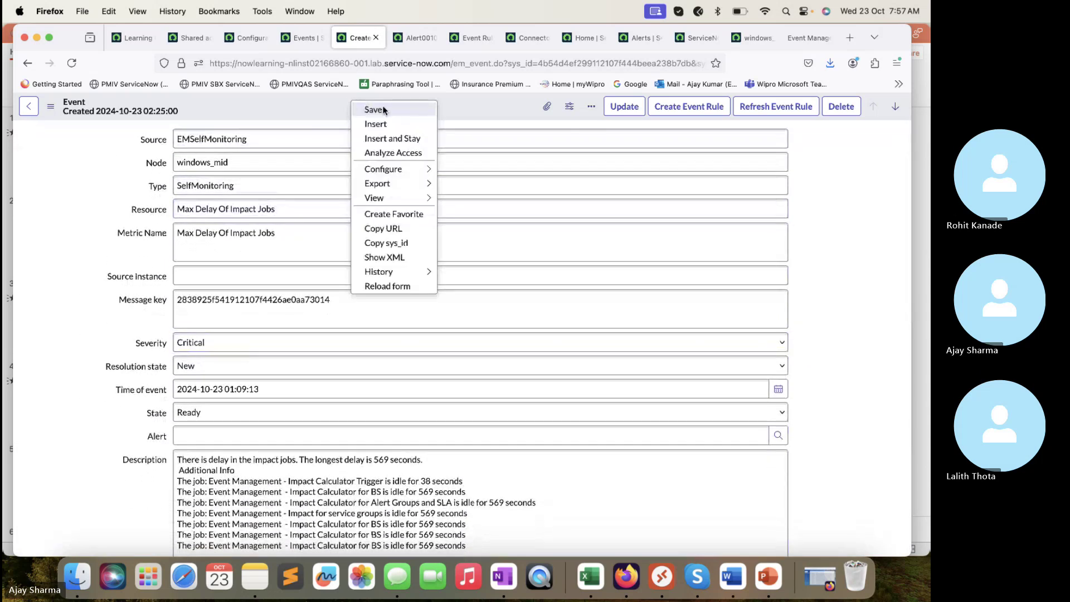
pyautogui.click(392, 139)
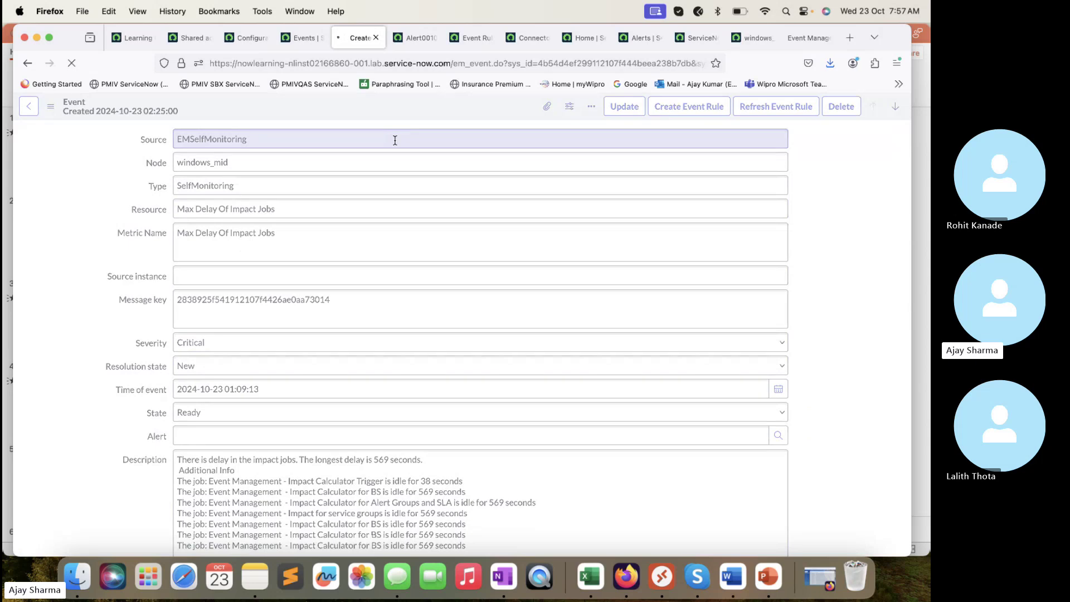
# - Reload the new windows_mid event until its State and Alert fields reflect processing
pyautogui.click(71, 64)
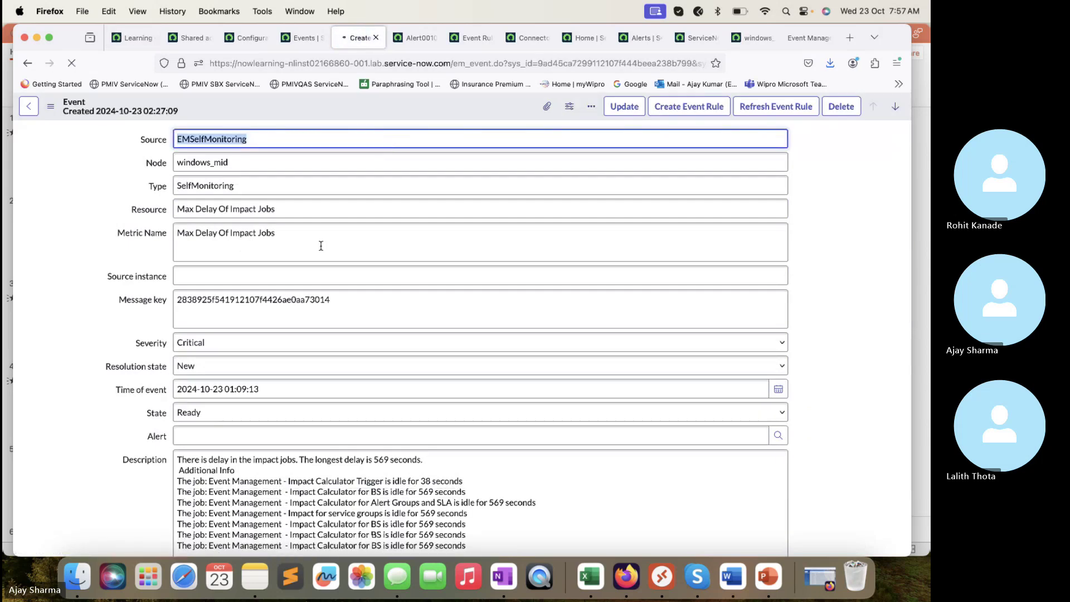
pyautogui.scroll(-1, 415, 355)
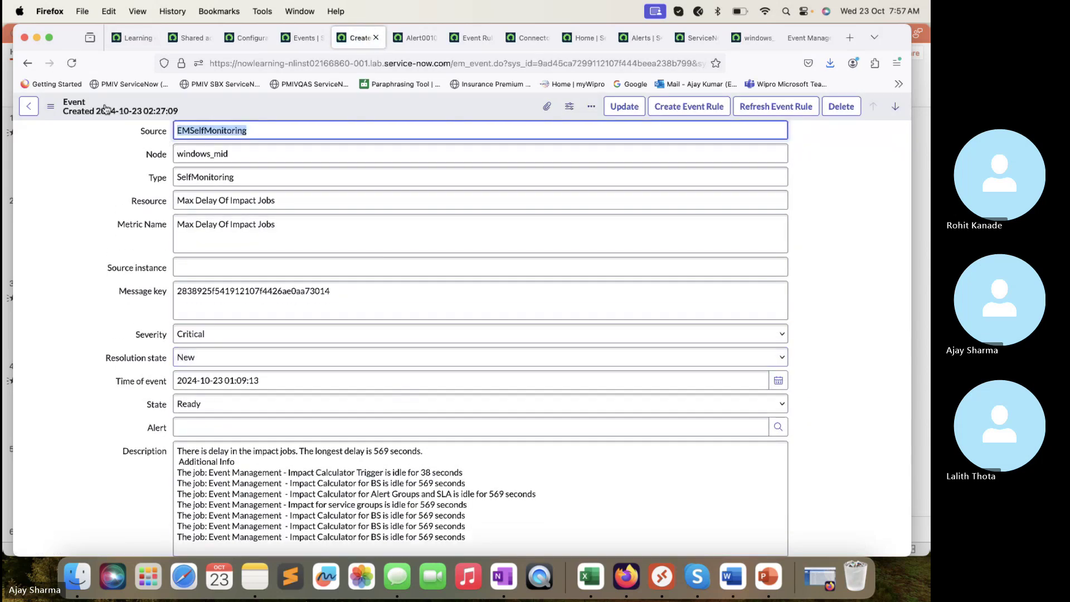
pyautogui.click(71, 63)
pyautogui.scroll(-5, 369, 324)
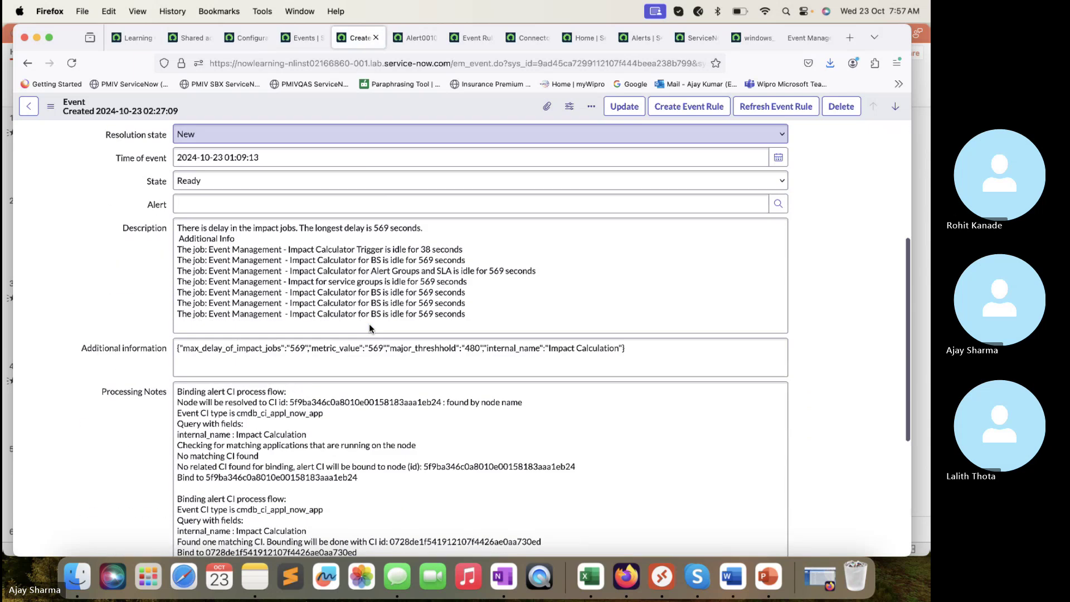
pyautogui.scroll(5, 393, 320)
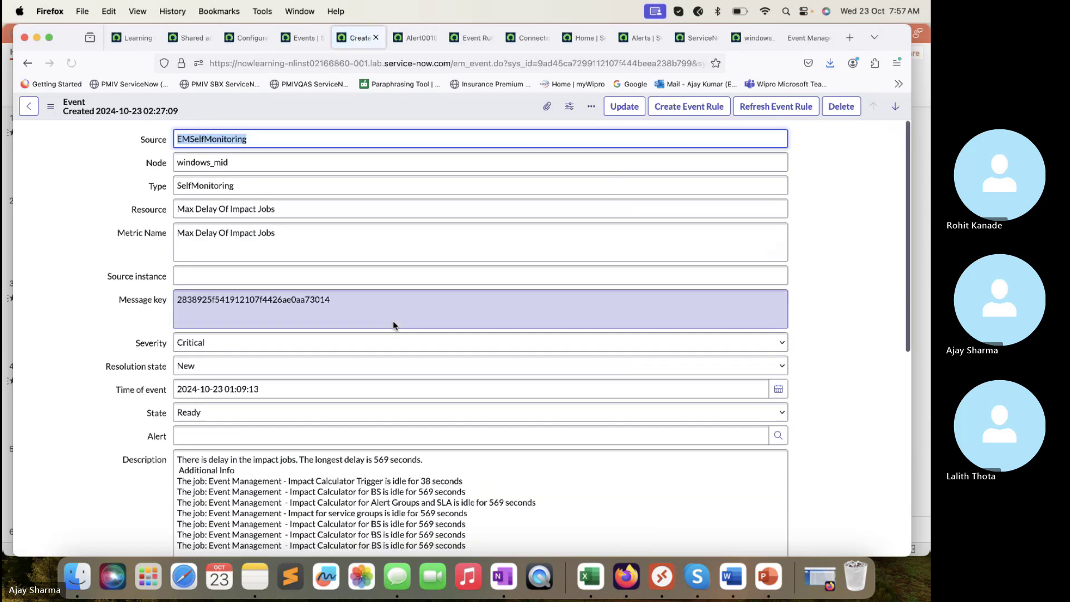
pyautogui.scroll(-2, 393, 320)
pyautogui.click(71, 64)
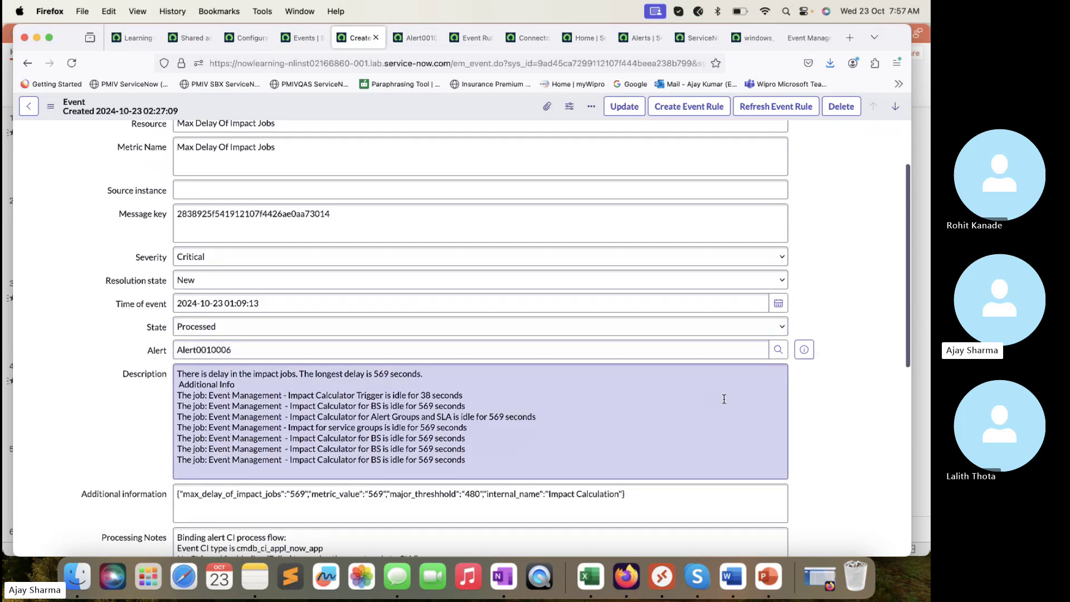
# - Preview the alert linked to the windows_mid event, open its record in a separate tab and switch to it
pyautogui.click(804, 351)
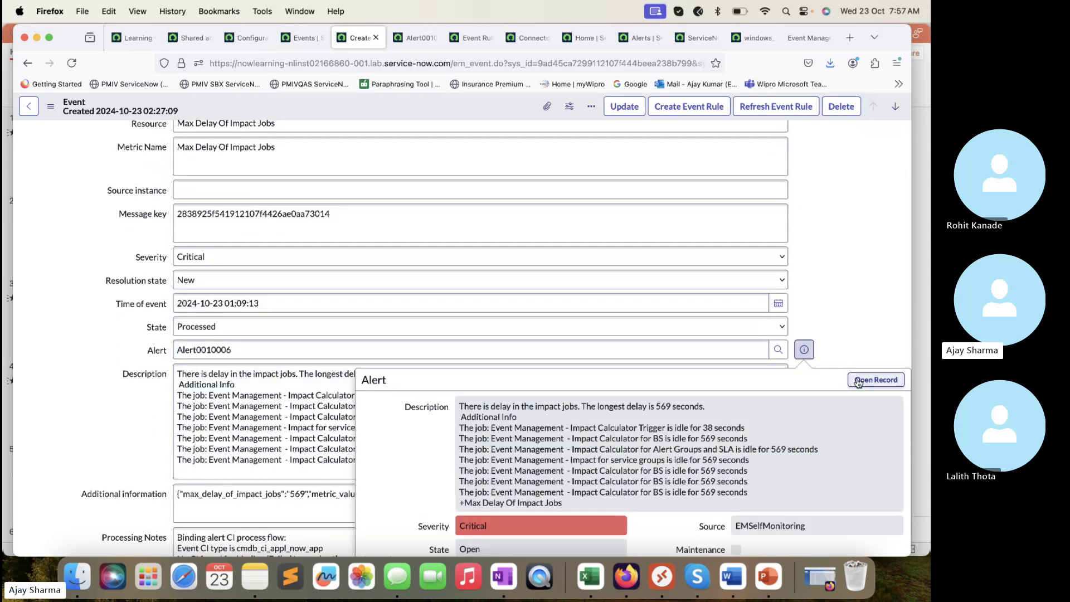
pyautogui.keyDown('super'); pyautogui.click(871, 381); pyautogui.keyUp('super')
pyautogui.click(388, 37)
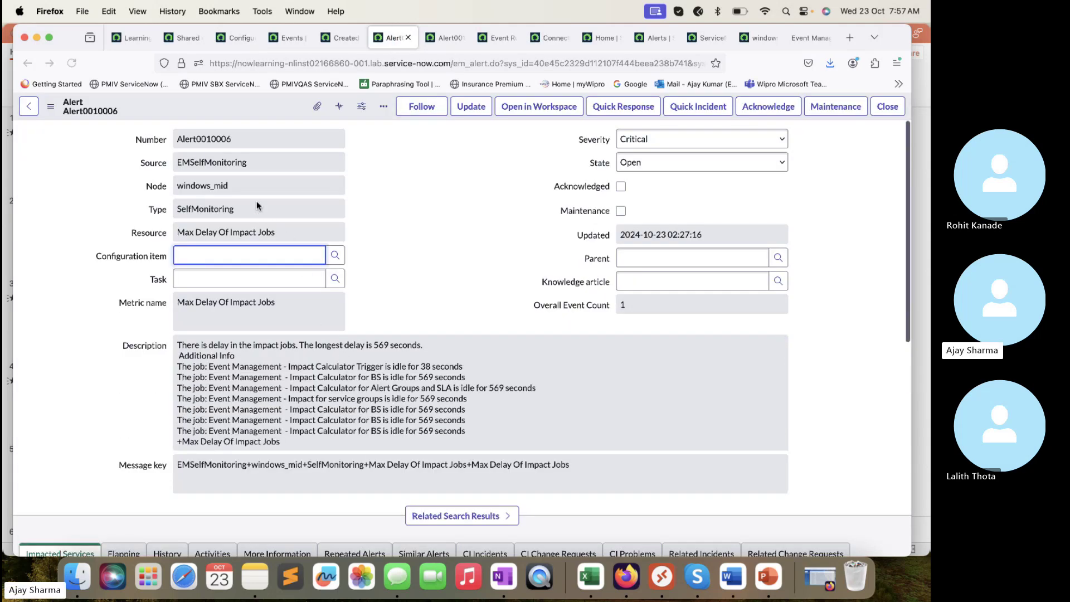
# - Look up the alert's node, windows_mid, by name in the Configuration Items list and expand its class group
pyautogui.moveTo(235, 192); pyautogui.dragTo(186, 253)
pyautogui.press('super+c')
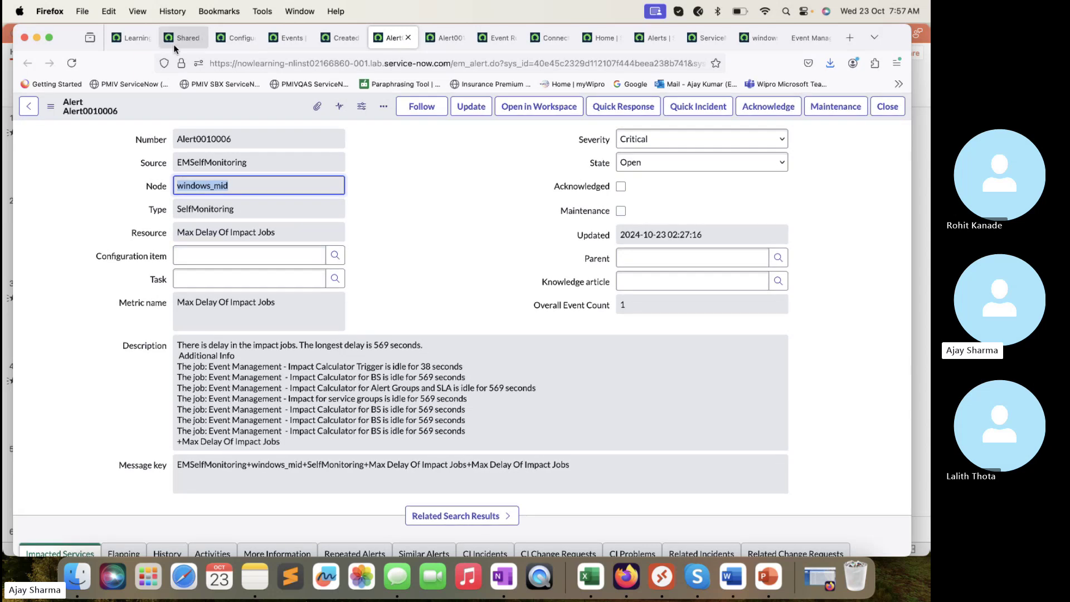
pyautogui.click(228, 38)
pyautogui.scroll(10, 107, 210)
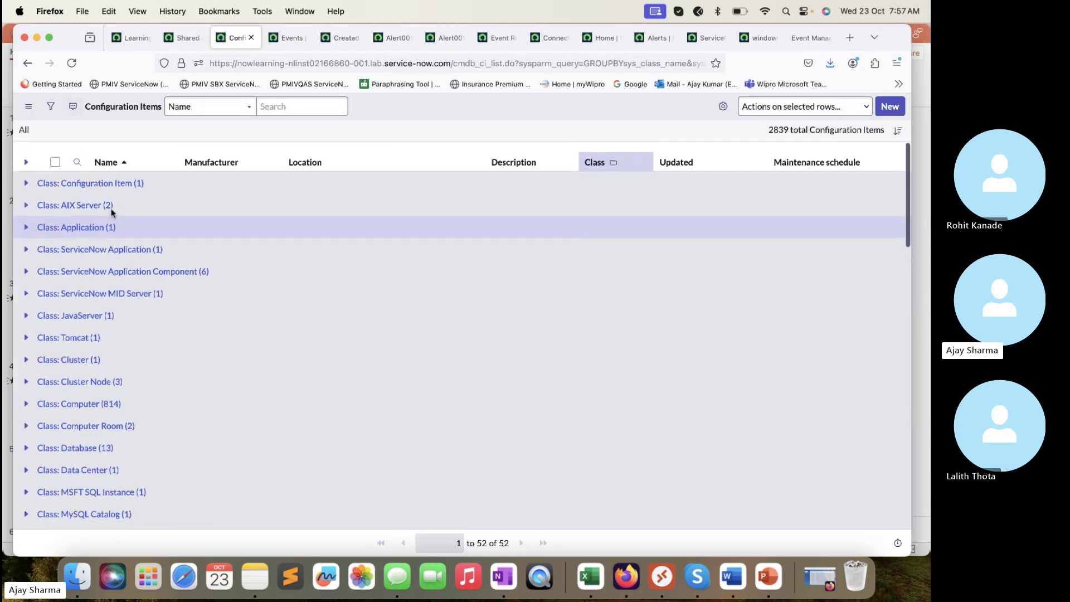
pyautogui.click(78, 152)
pyautogui.click(127, 175)
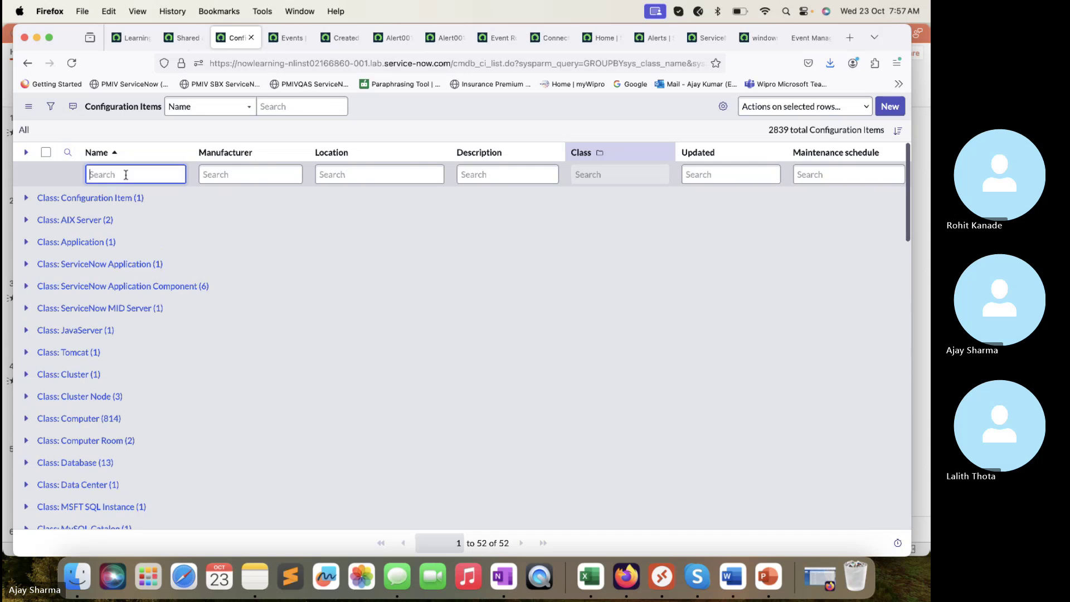
pyautogui.press('super+v')
pyautogui.press('Return')
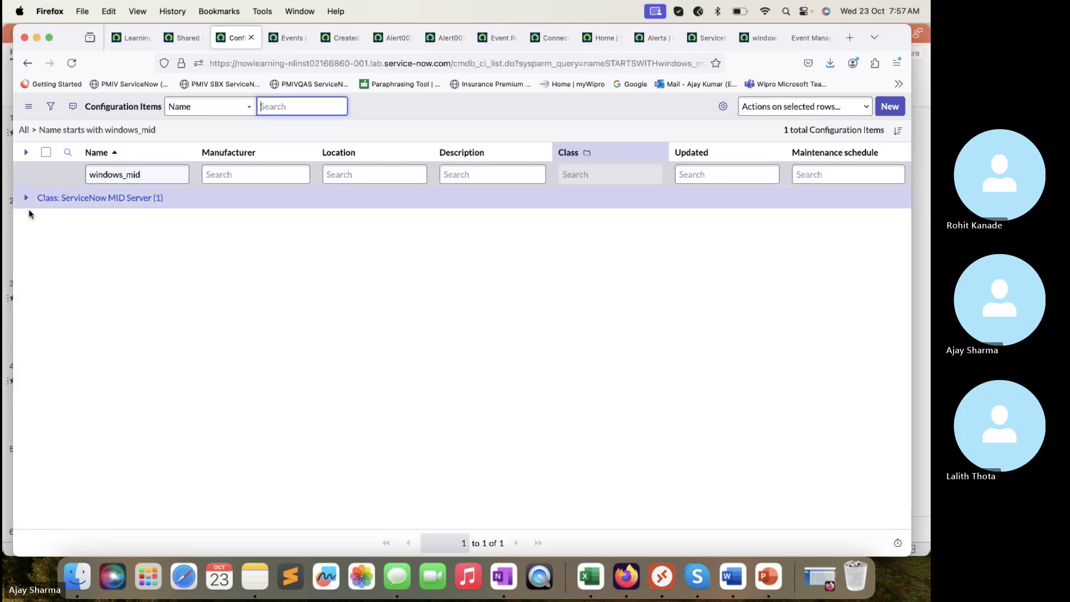
pyautogui.click(26, 200)
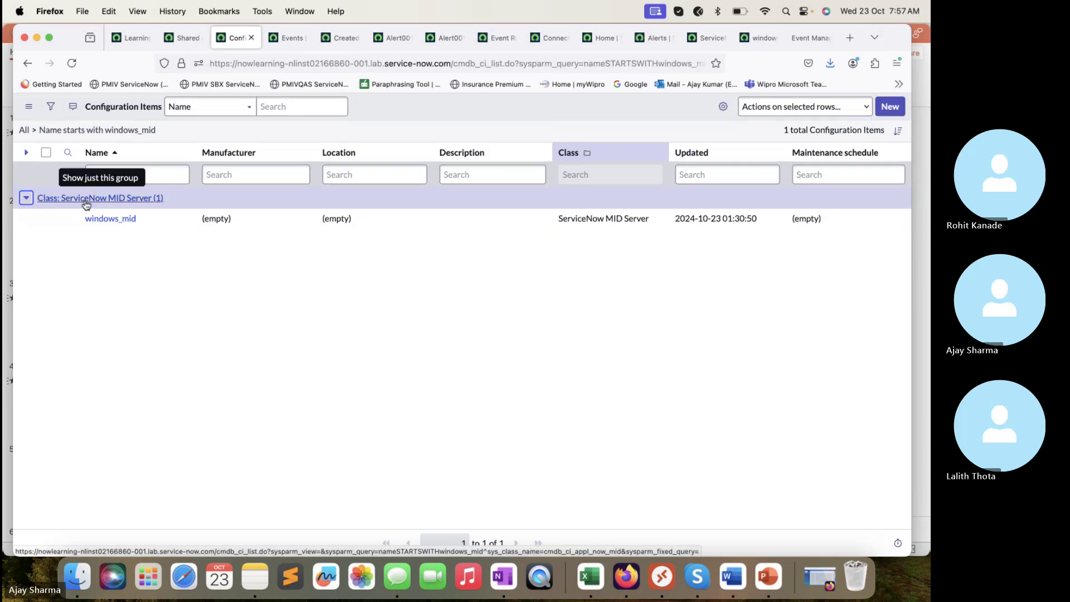
# - Compare the alert's Node and Configuration item fields with the class of the windows_mid CI, and review the alert's related records
pyautogui.click(392, 32)
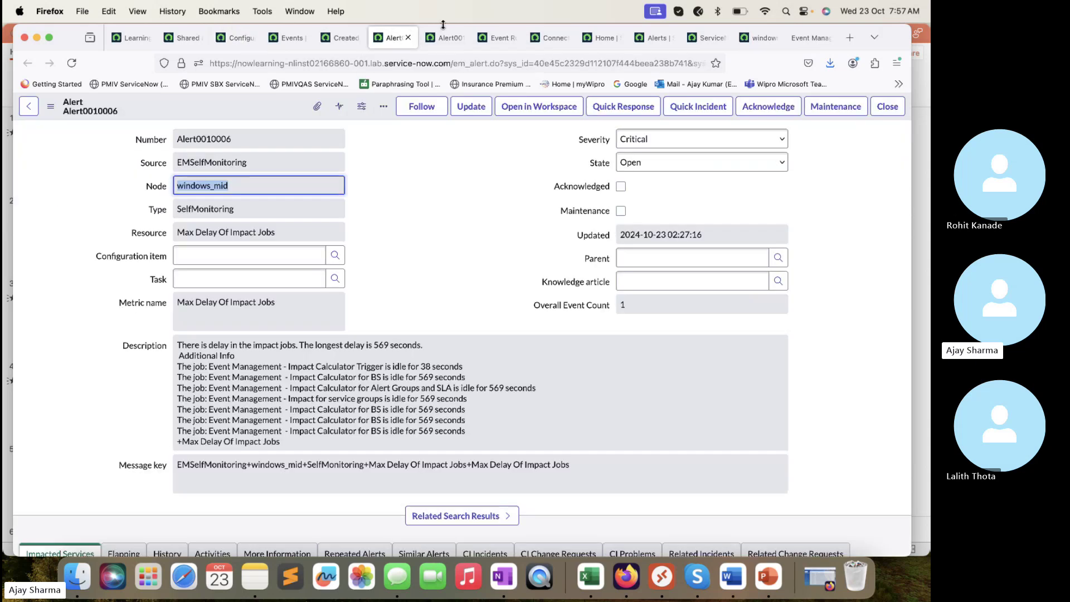
pyautogui.click(256, 258)
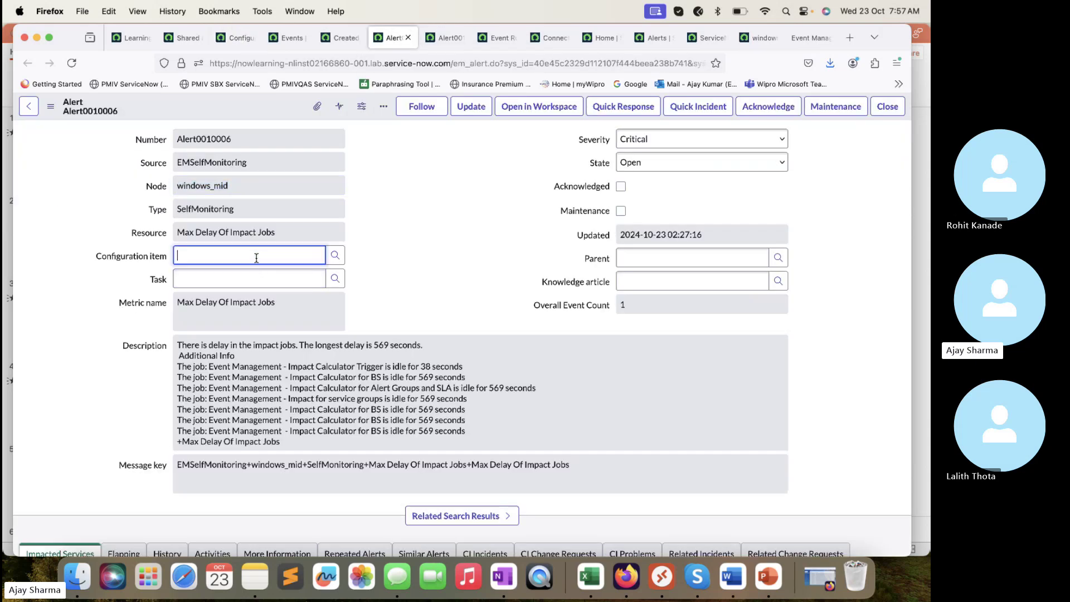
pyautogui.click(249, 188)
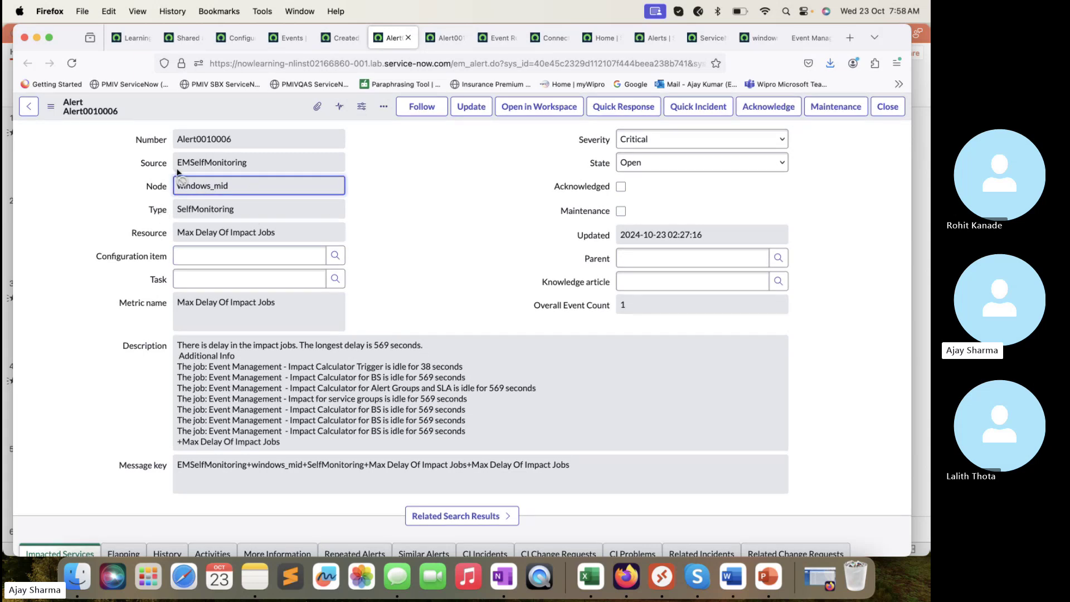
pyautogui.click(239, 43)
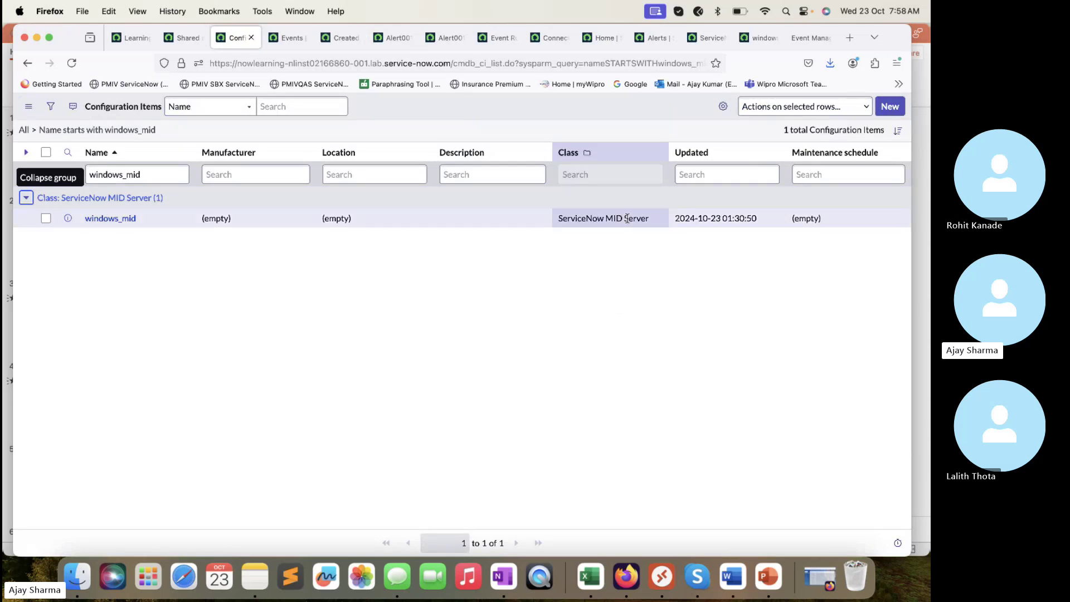
pyautogui.click(384, 39)
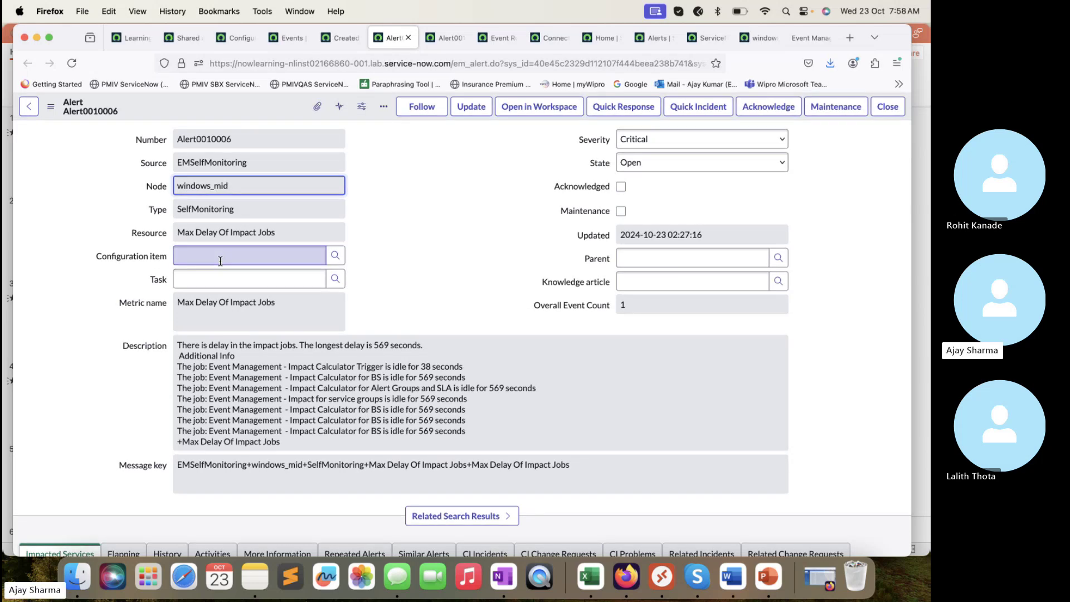
pyautogui.scroll(-7, 220, 258)
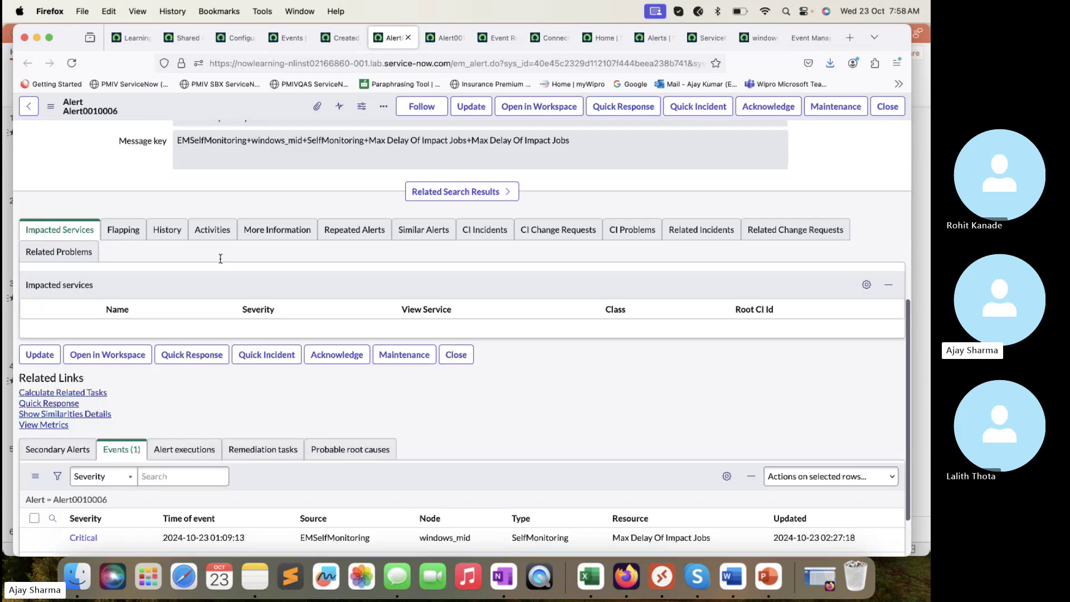
pyautogui.scroll(8, 221, 245)
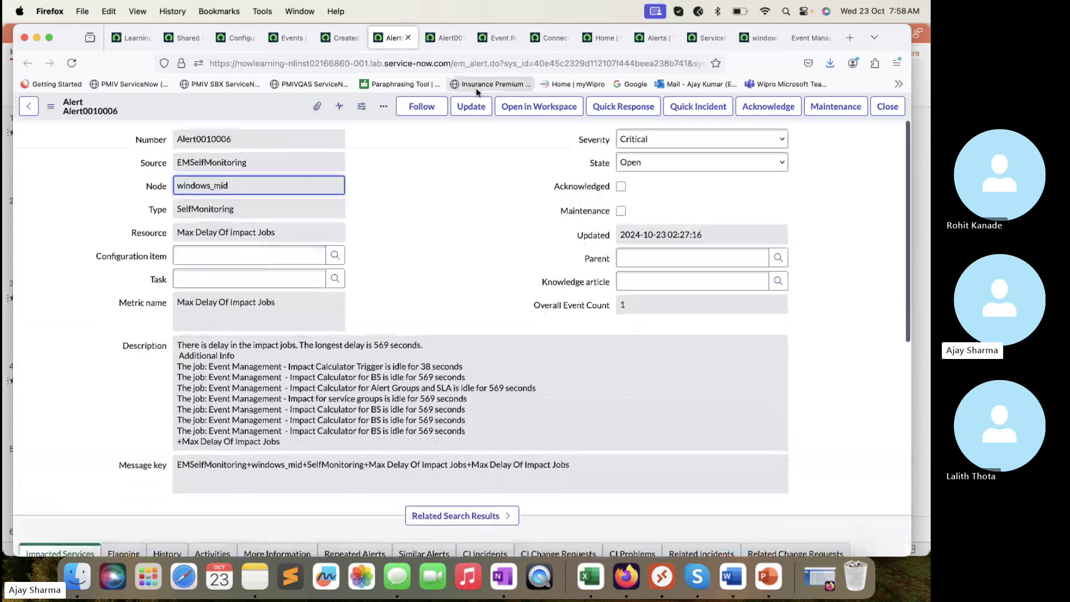
# - Filter the event rules by names containing Techtr and open the TechTrekwithAJ rule
pyautogui.click(499, 38)
pyautogui.click(46, 167)
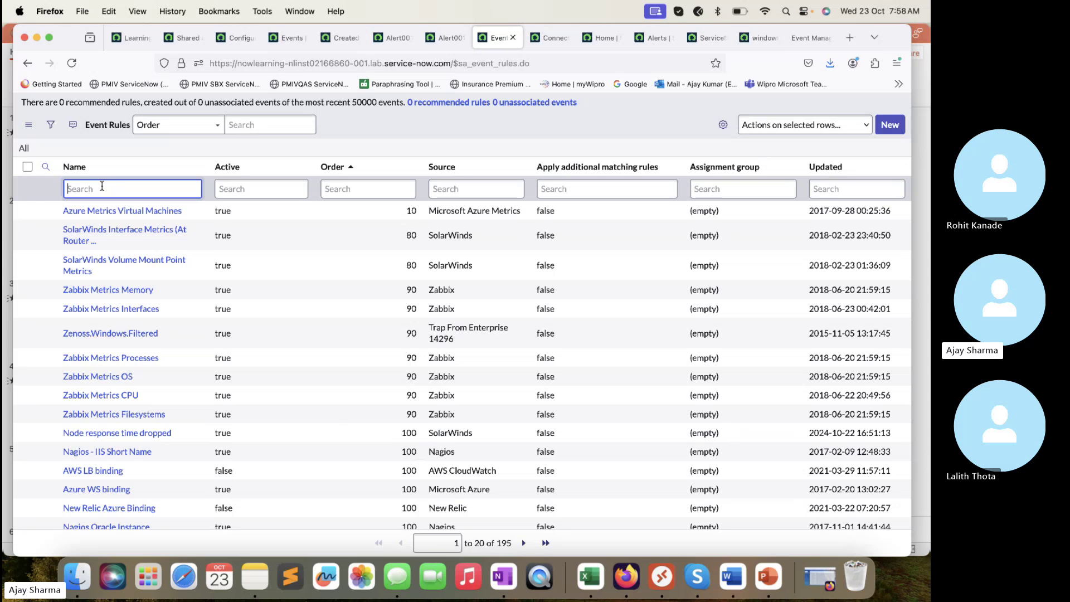
pyautogui.write('*Techtr')
pyautogui.press('Return')
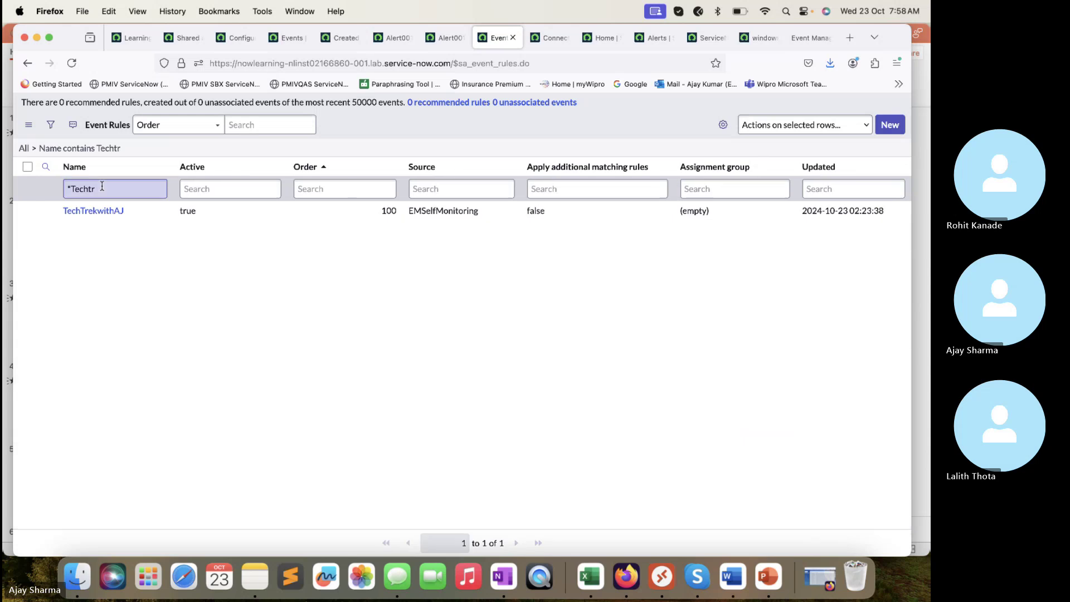
pyautogui.click(83, 215)
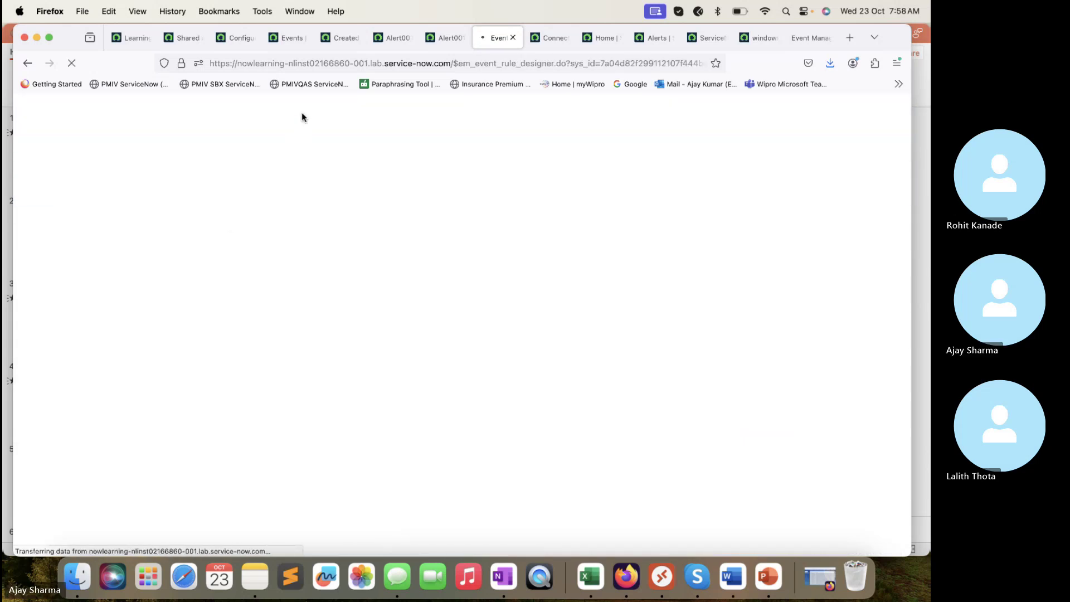
pyautogui.click(234, 37)
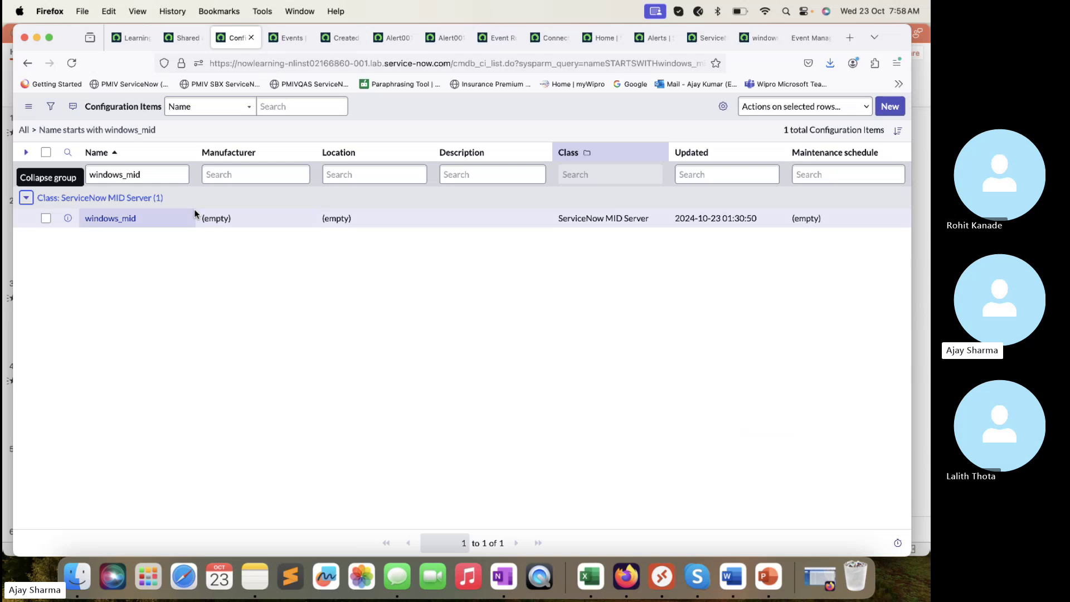
pyautogui.click(397, 36)
pyautogui.click(447, 39)
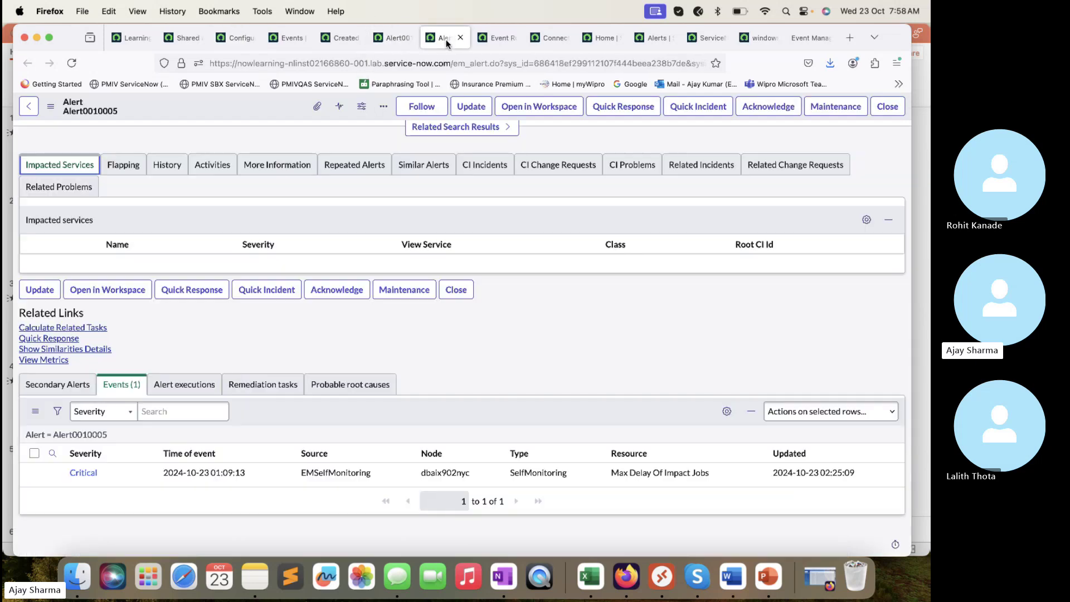
pyautogui.click(550, 37)
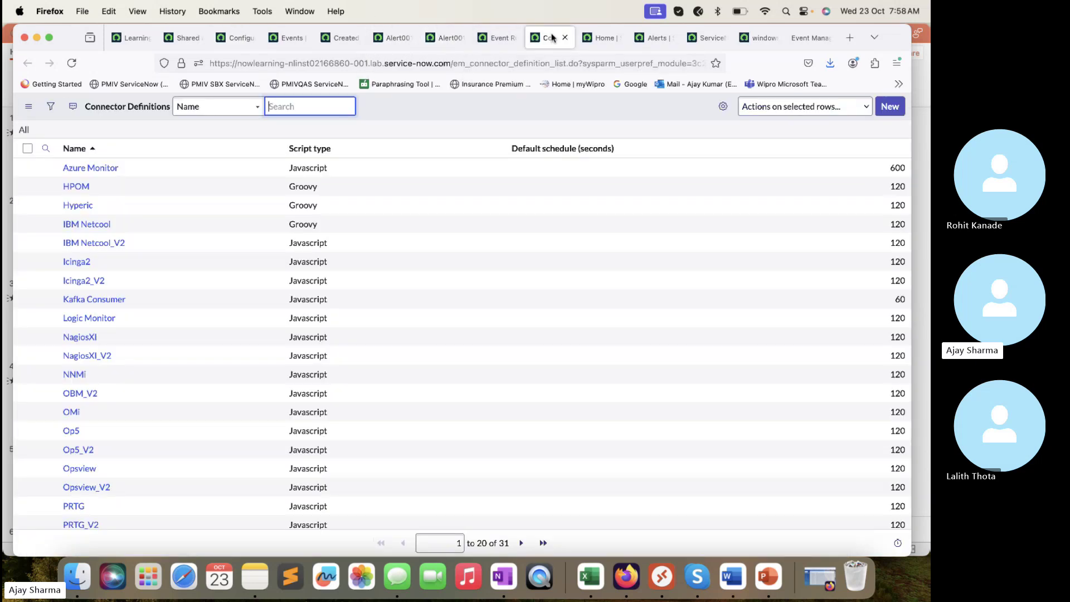
pyautogui.click(601, 39)
pyautogui.click(440, 37)
pyautogui.click(391, 38)
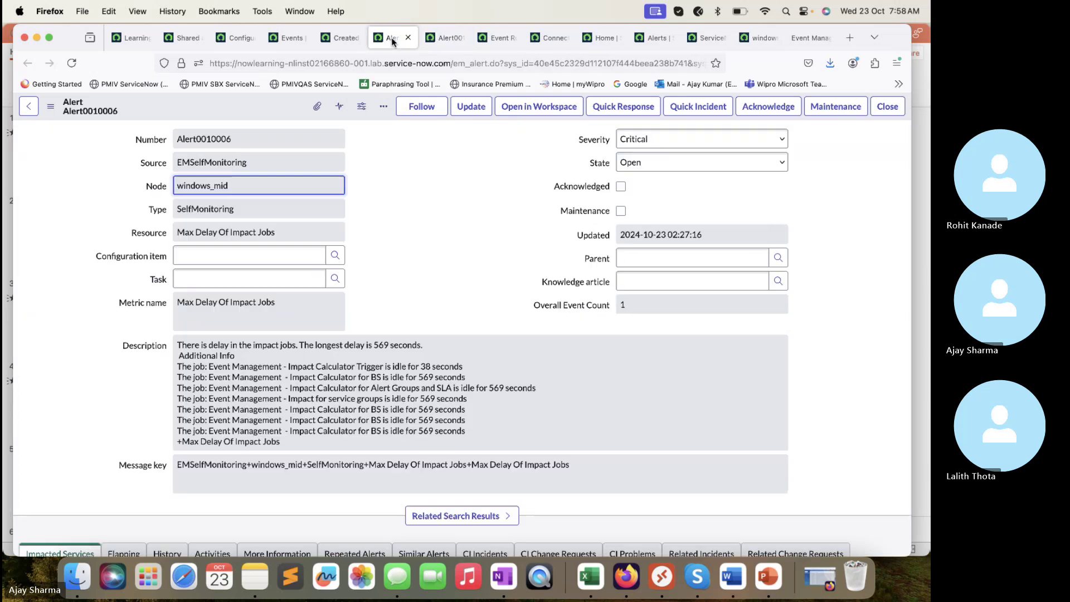
pyautogui.click(340, 37)
pyautogui.click(287, 37)
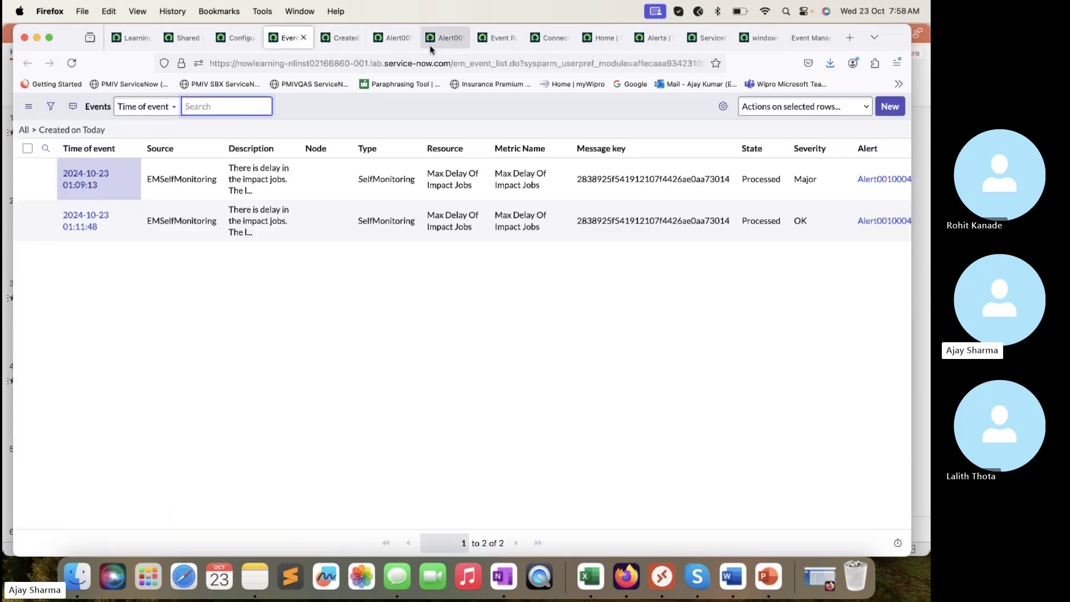
# - In the TechTrekwithAJ rule, override default binding with CI field matching and the CI type ServiceNow MID Server
pyautogui.click(482, 38)
pyautogui.click(845, 148)
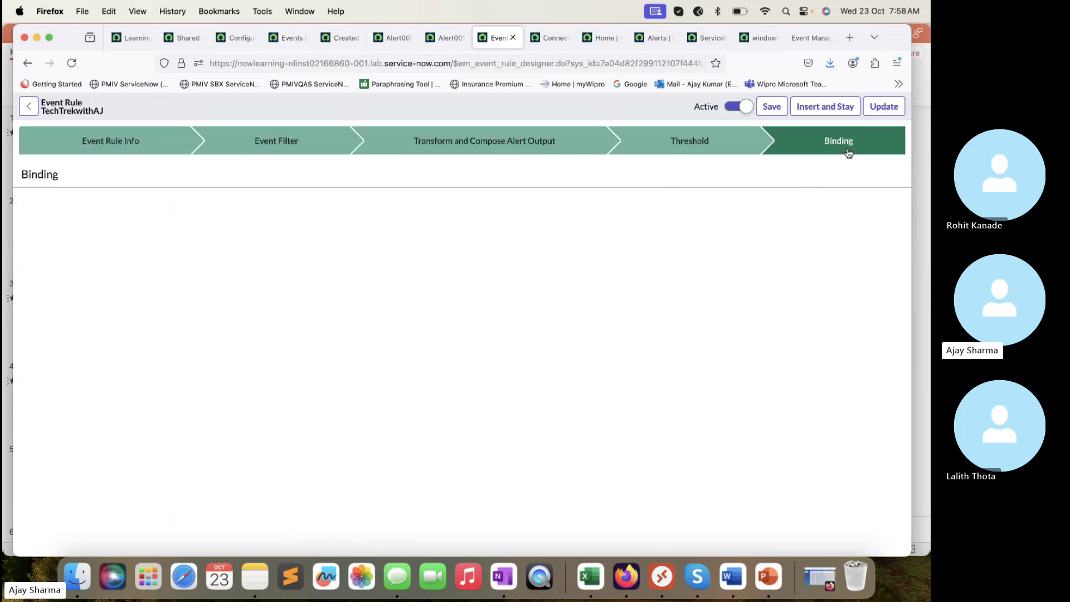
pyautogui.click(177, 242)
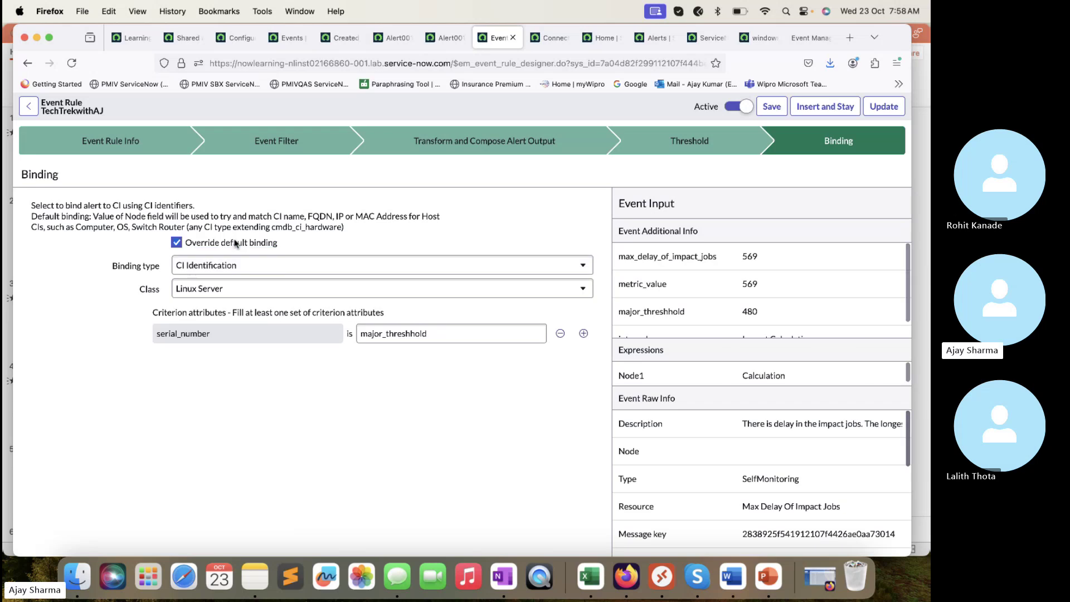
pyautogui.click(254, 266)
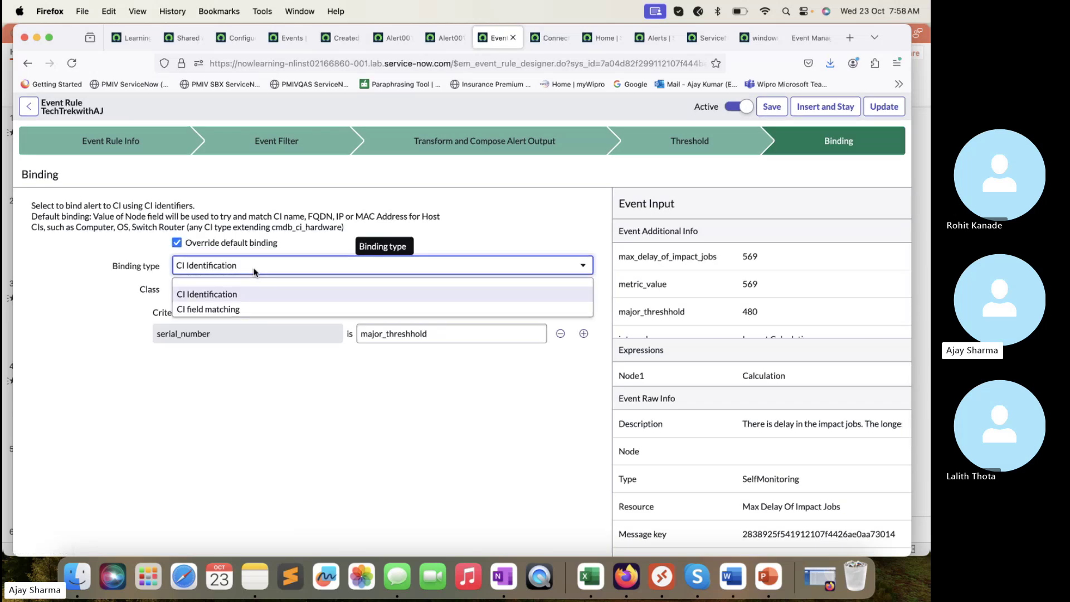
pyautogui.click(234, 310)
pyautogui.click(246, 291)
pyautogui.write('ServiceNow')
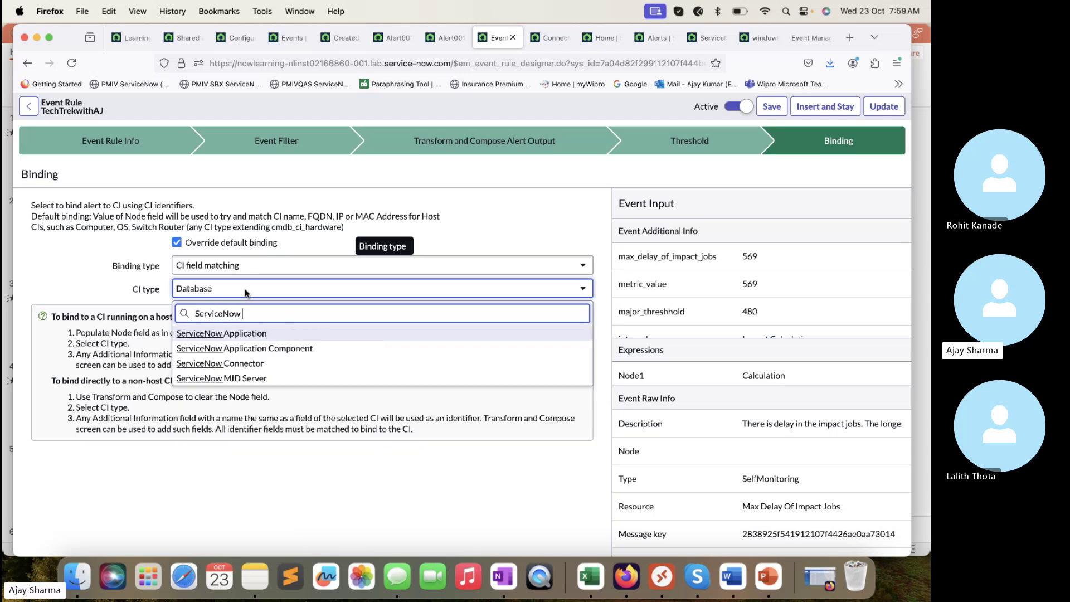
pyautogui.click(240, 380)
# - Check the windows_mid CI's class against the rule's CI type and update the event rule
pyautogui.click(182, 38)
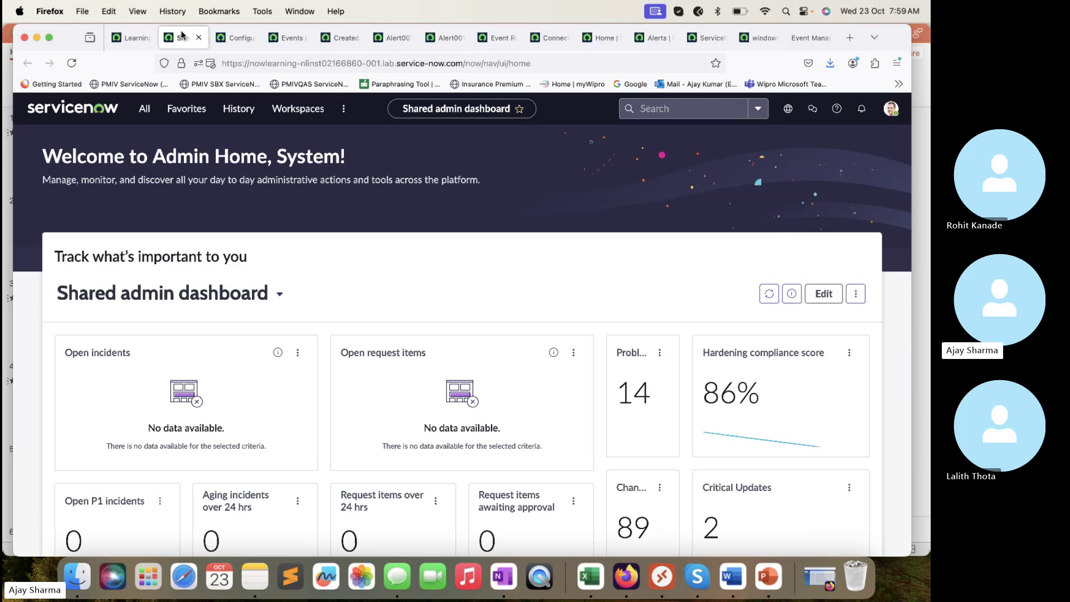
pyautogui.click(233, 38)
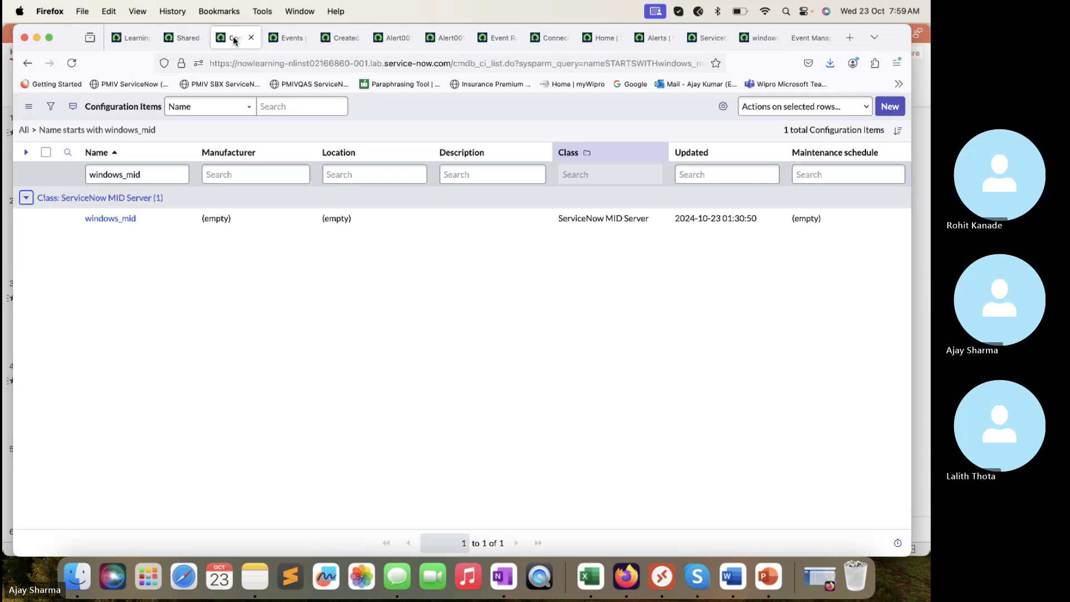
pyautogui.click(590, 38)
pyautogui.click(548, 38)
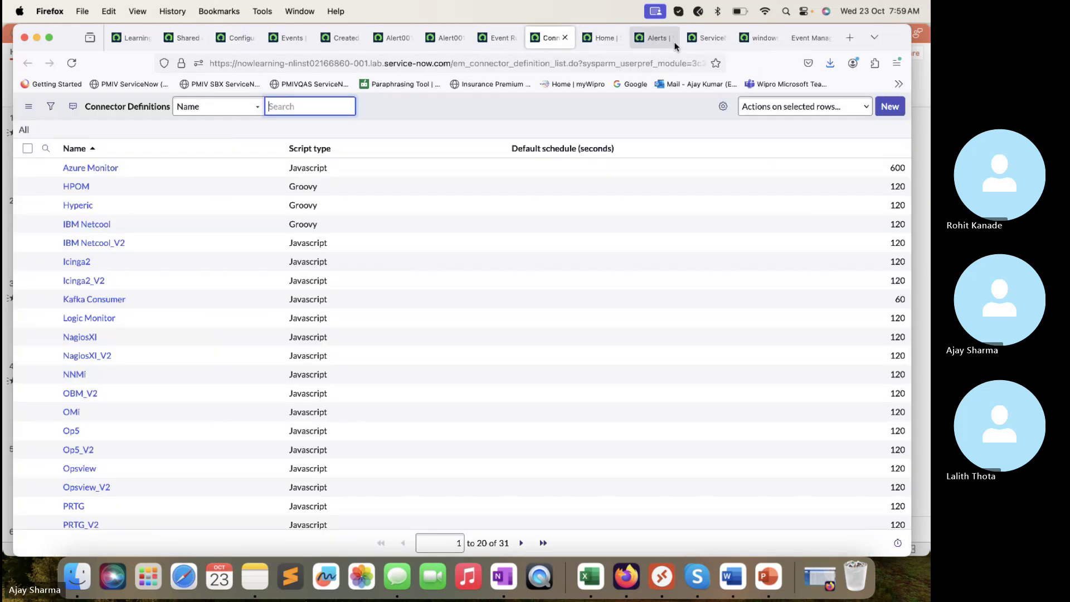
pyautogui.click(496, 38)
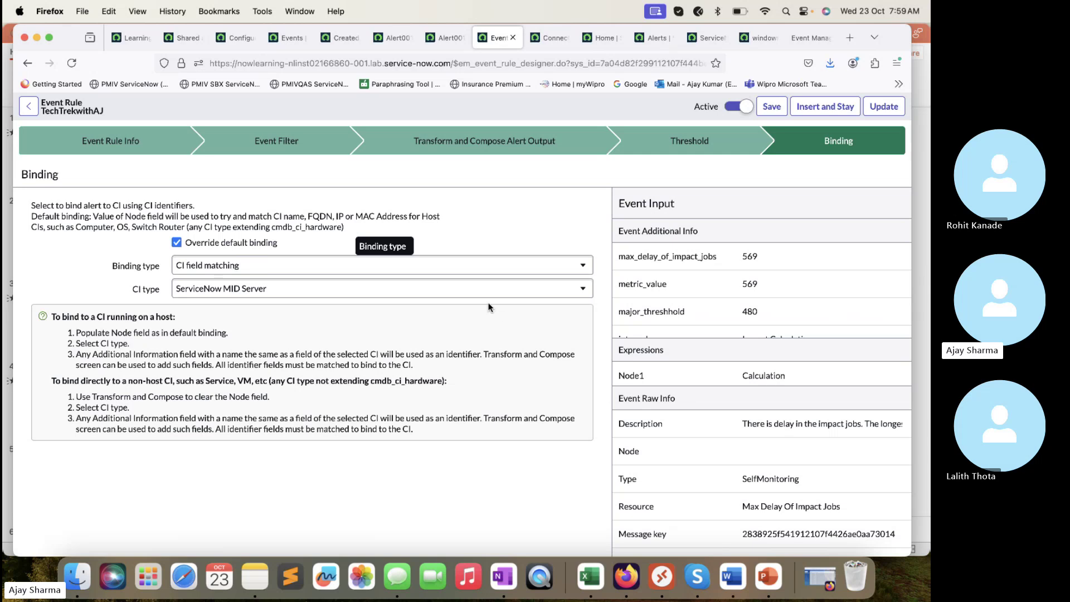
pyautogui.click(884, 111)
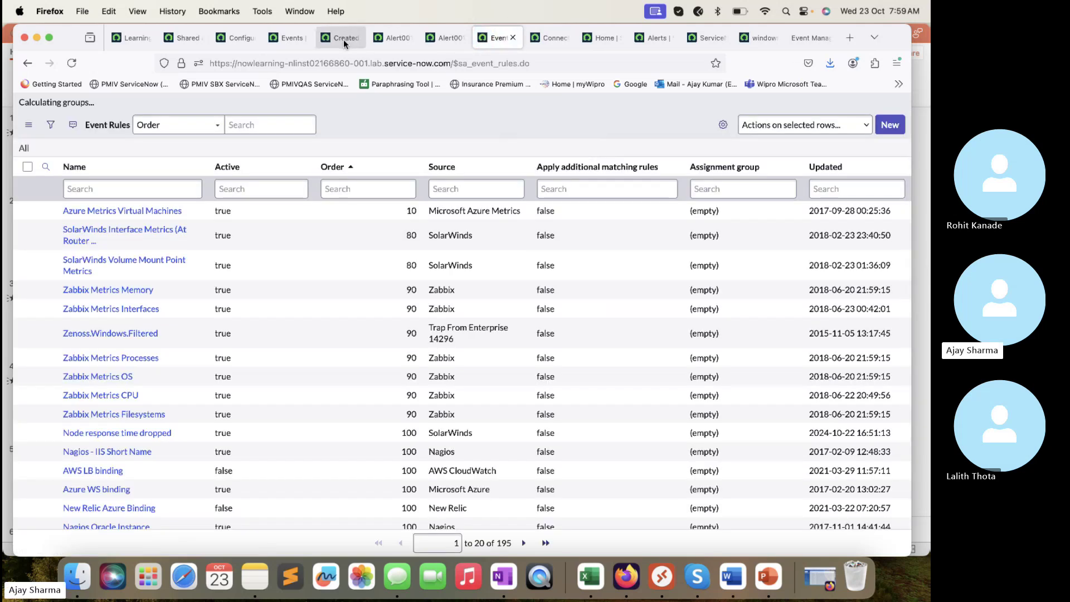
# - Revisit the processed windows_mid event and close the two open alert record tabs
pyautogui.click(343, 37)
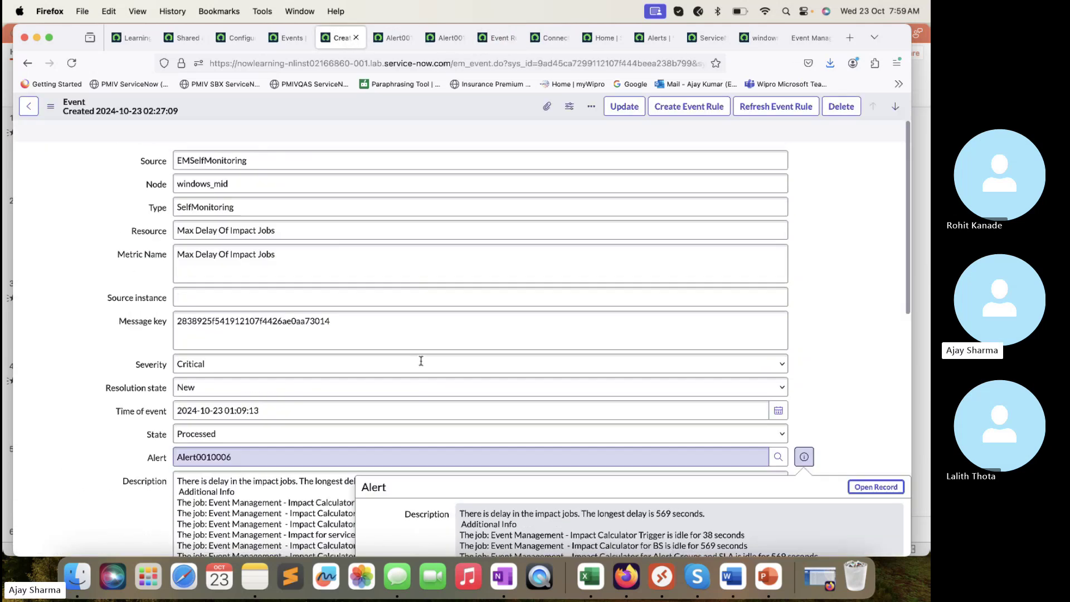
pyautogui.scroll(-1, 421, 362)
pyautogui.click(299, 39)
pyautogui.click(334, 40)
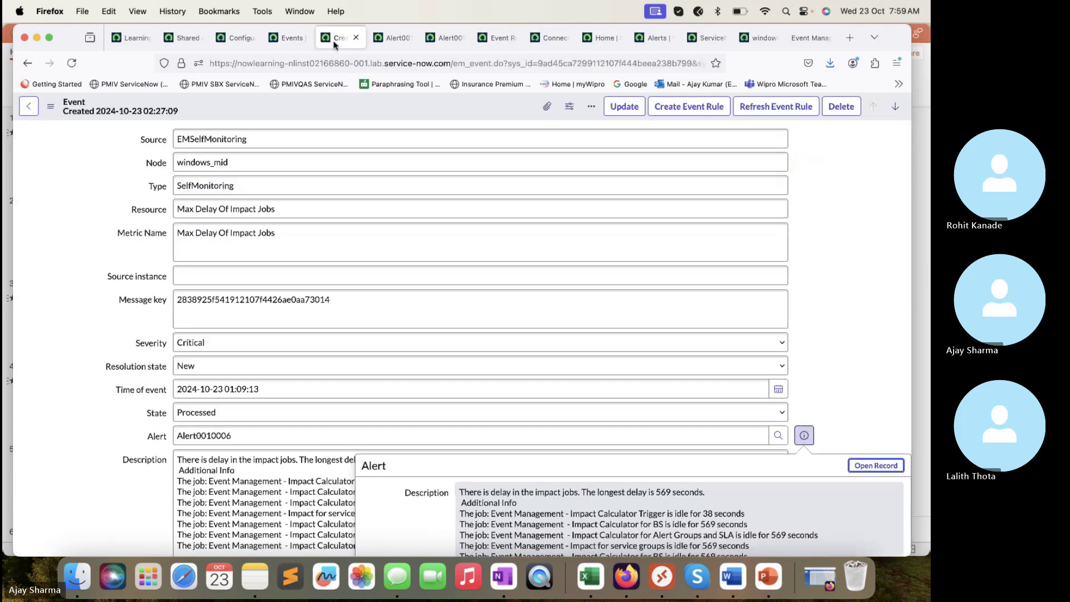
pyautogui.click(393, 39)
pyautogui.click(408, 37)
pyautogui.click(409, 37)
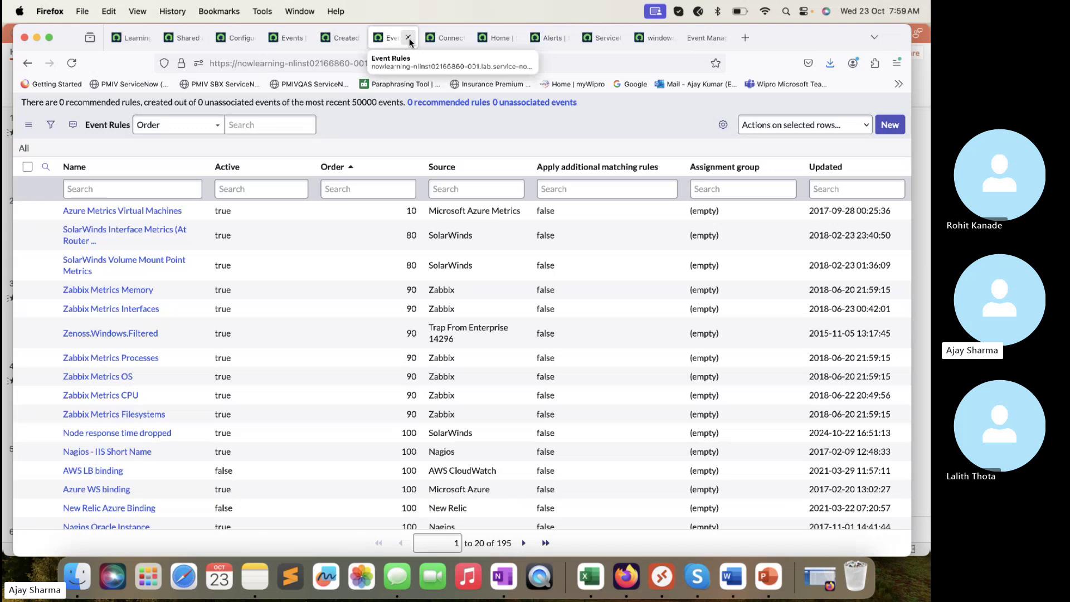
# - On the processed windows_mid event, clear the linked alert and set the state to Ready
pyautogui.click(341, 38)
pyautogui.scroll(-2, 353, 375)
pyautogui.click(261, 340)
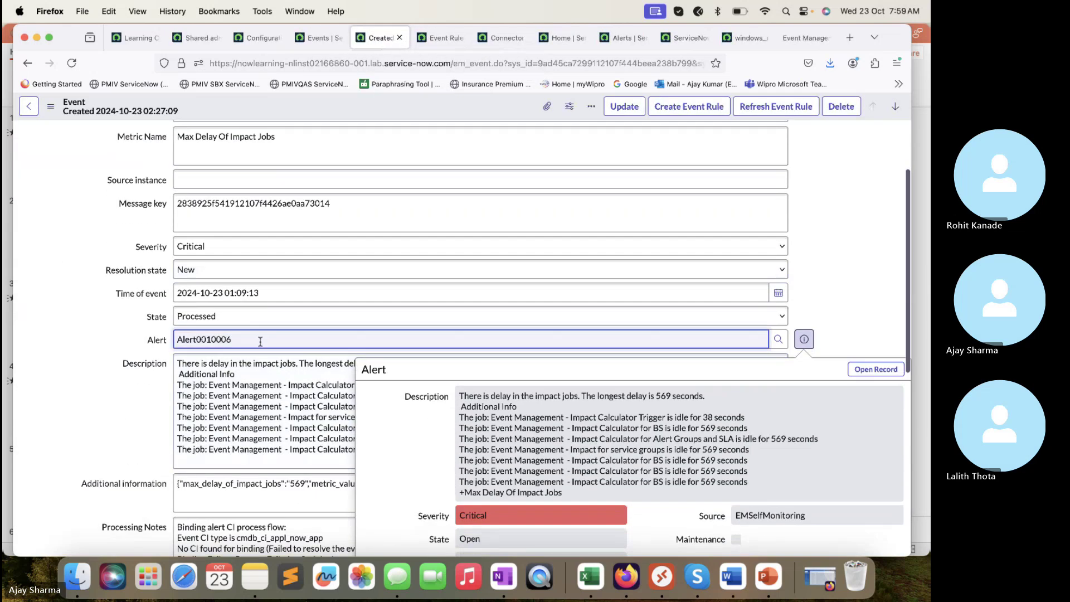
pyautogui.press('super+a')
pyautogui.press('BackSpace')
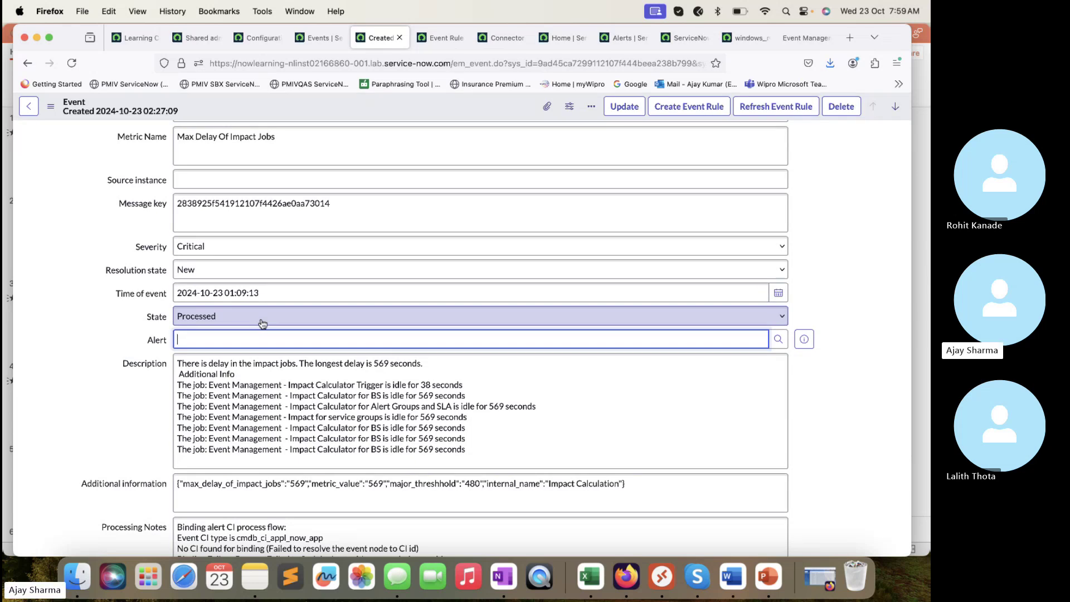
pyautogui.click(262, 323)
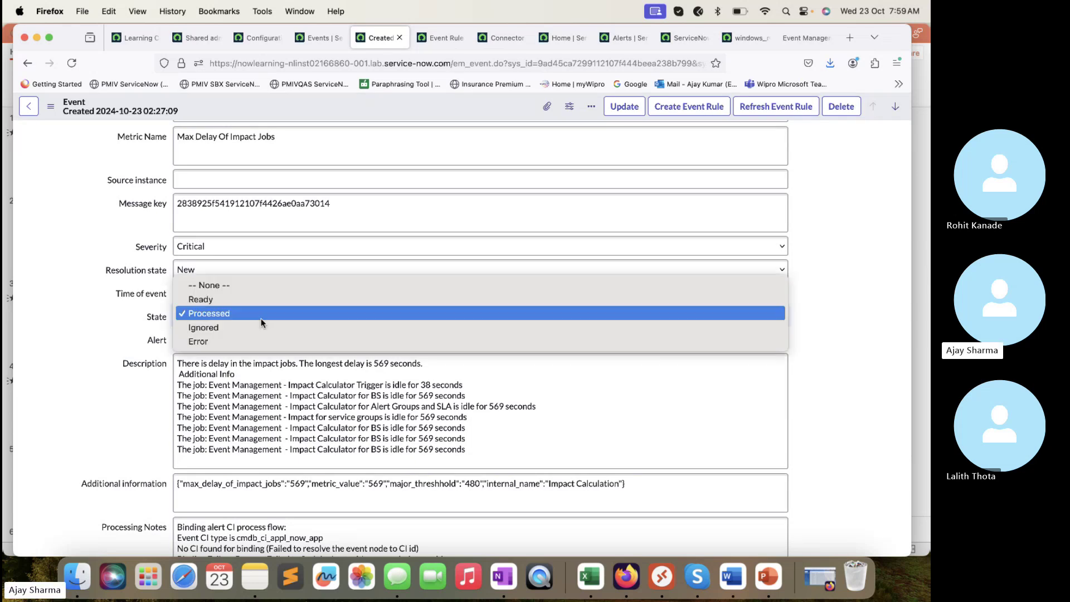
pyautogui.click(253, 302)
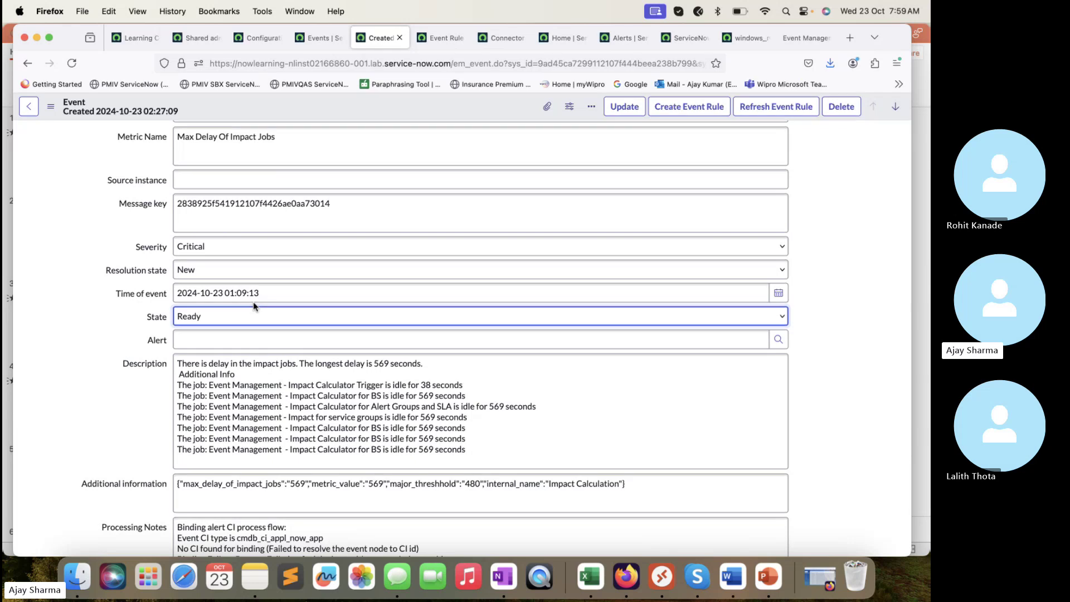
pyautogui.scroll(3, 253, 302)
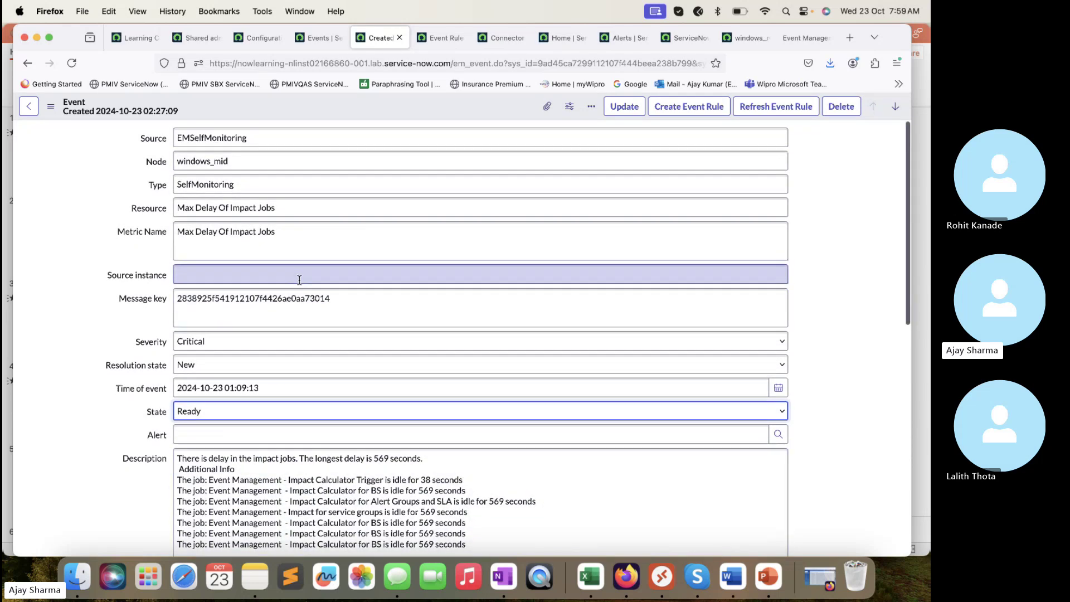
pyautogui.click(240, 389)
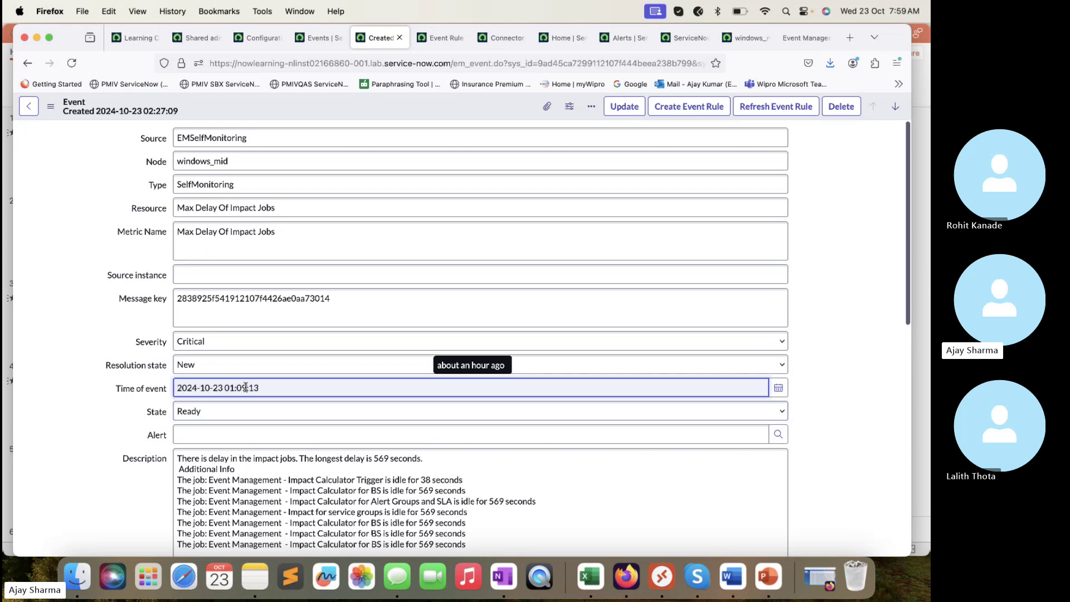
pyautogui.press('Delete')
pyautogui.press('Delete')
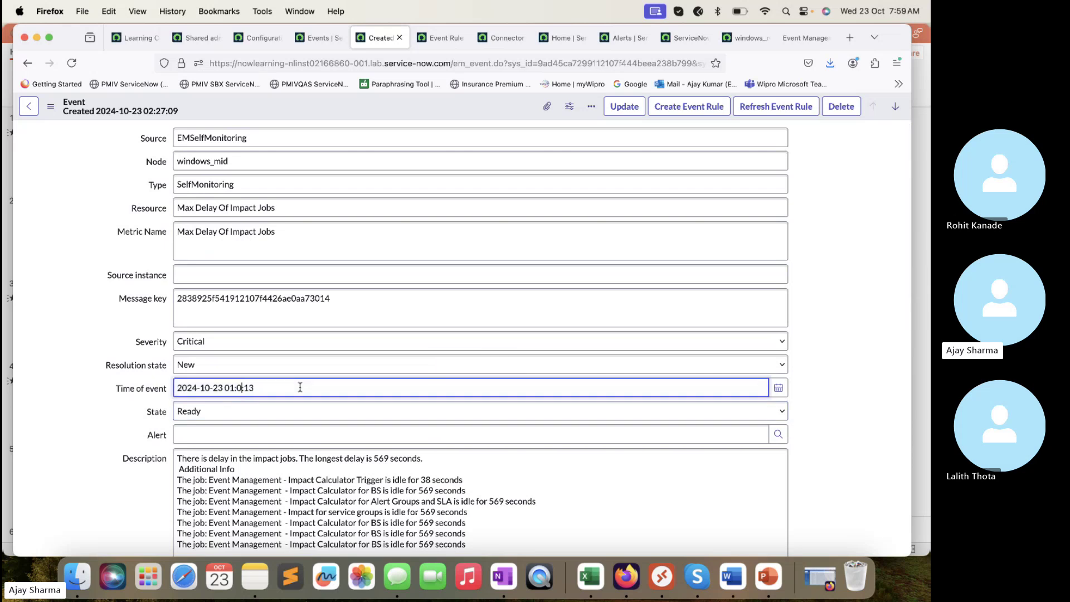
pyautogui.write('13:13')
pyautogui.scroll(-1, 308, 380)
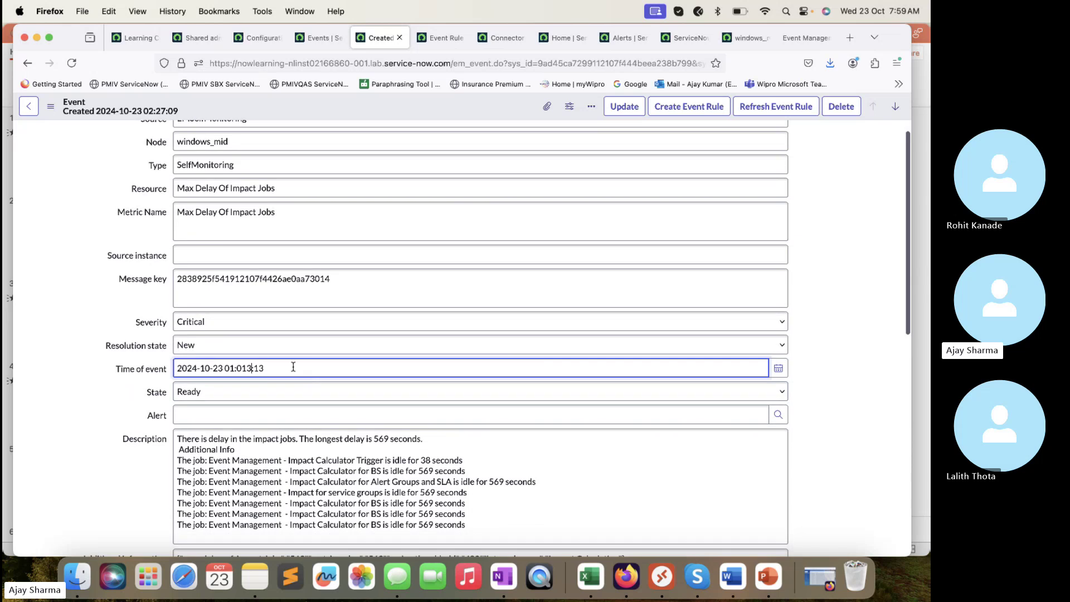
pyautogui.scroll(1, 252, 378)
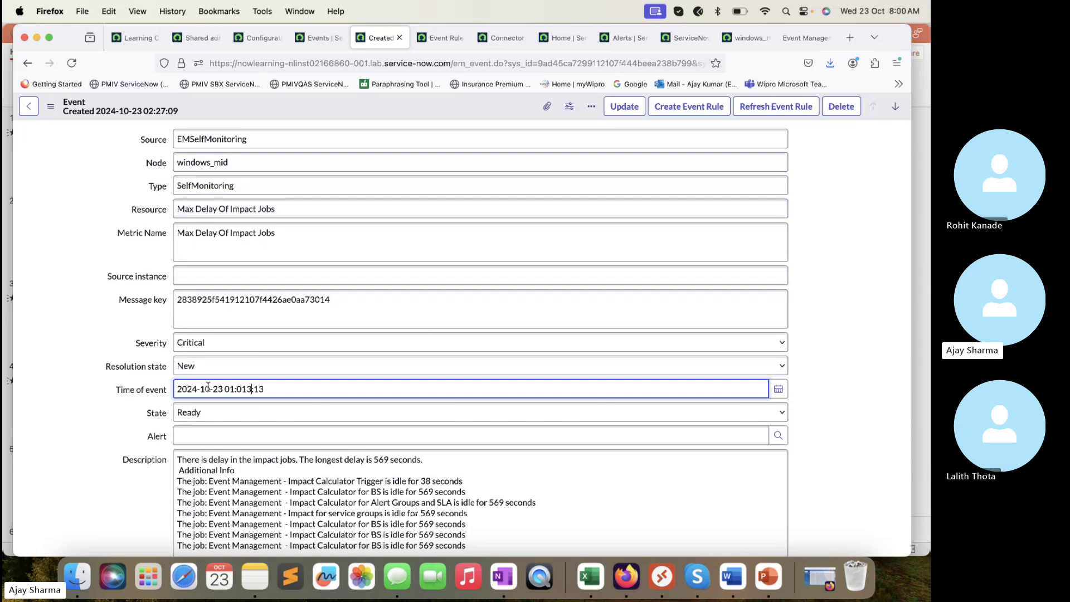
pyautogui.scroll(-4, 229, 290)
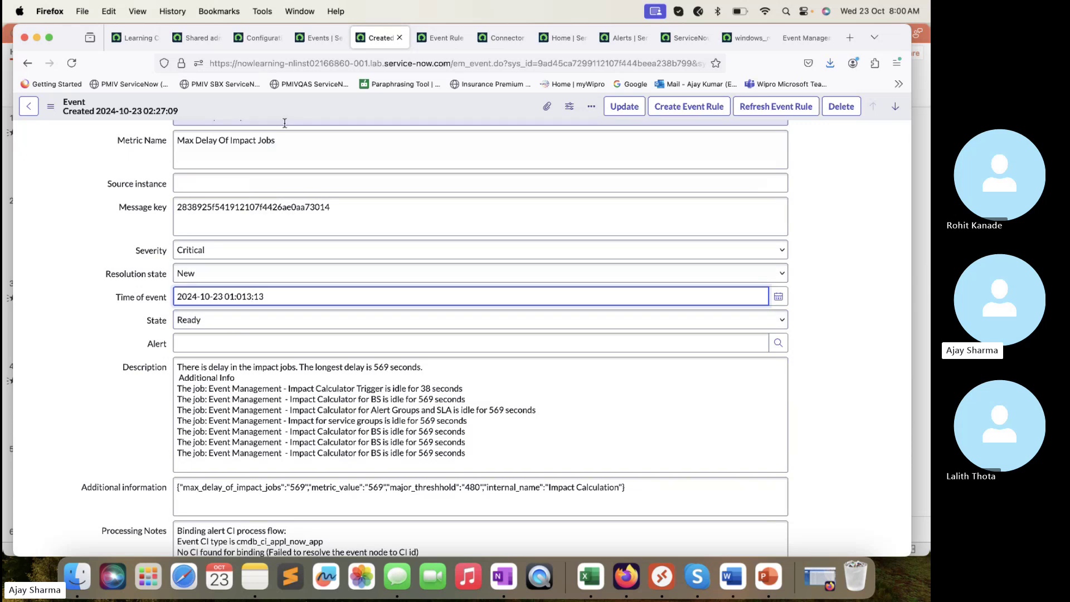
# - Set the event's severity to Major and try to insert the event as a new copy
pyautogui.click(223, 251)
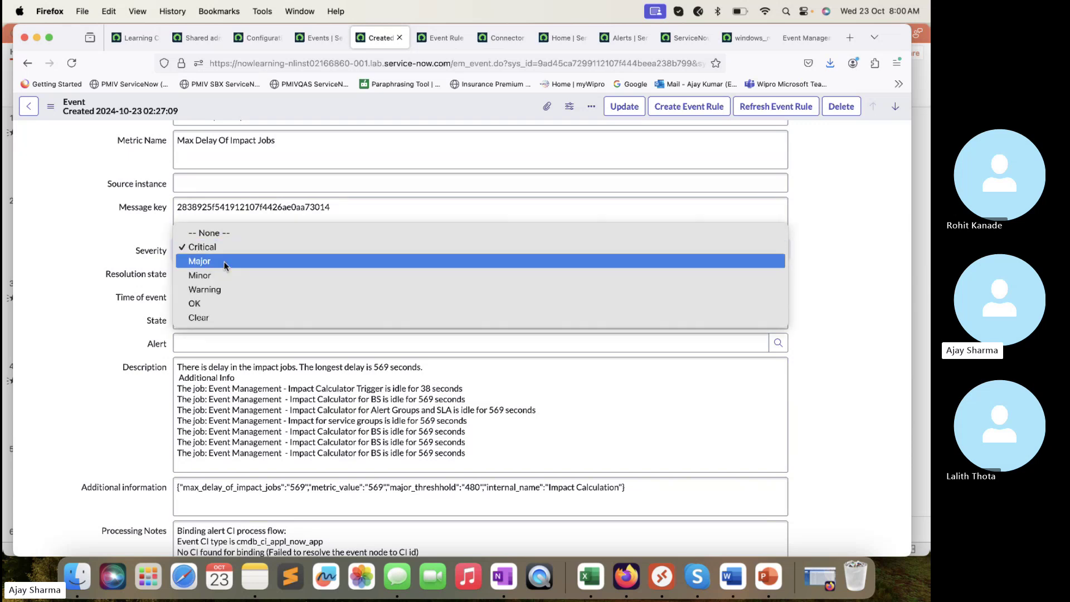
pyautogui.click(224, 262)
pyautogui.rightClick(355, 101)
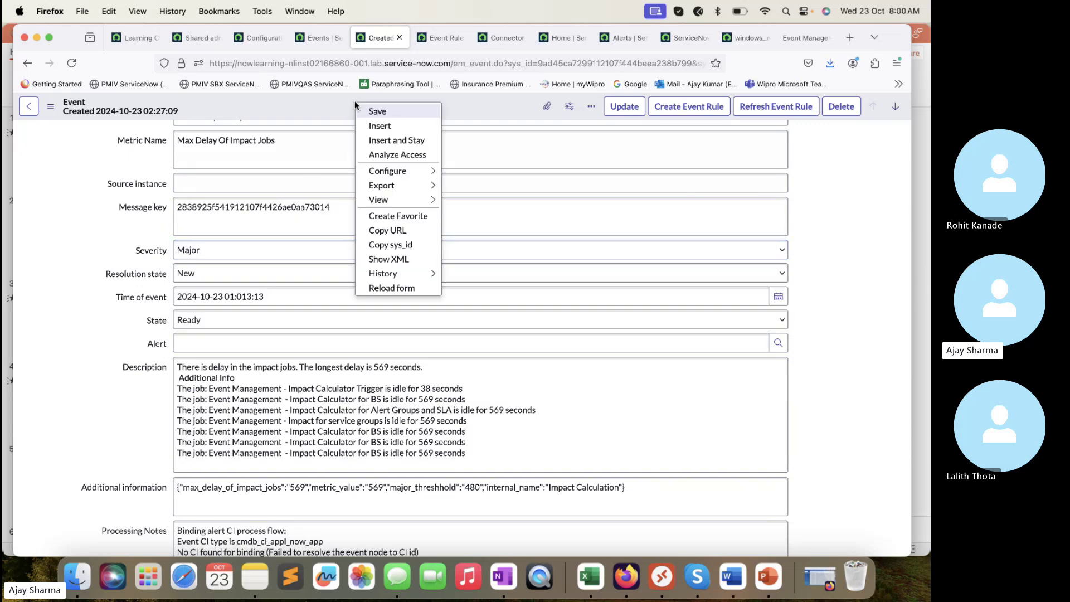
pyautogui.click(381, 142)
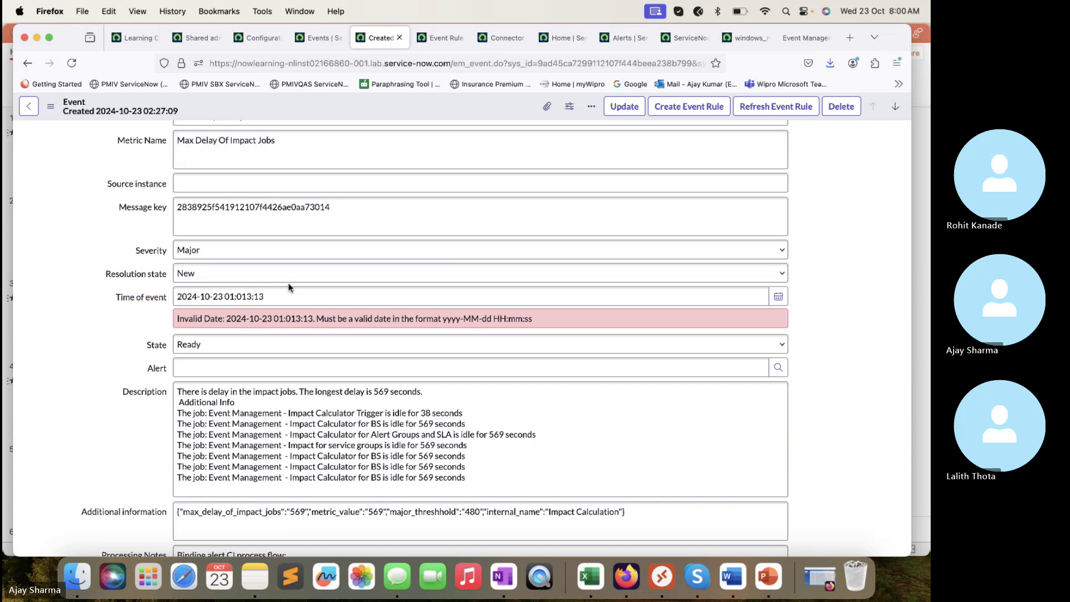
pyautogui.click(251, 293)
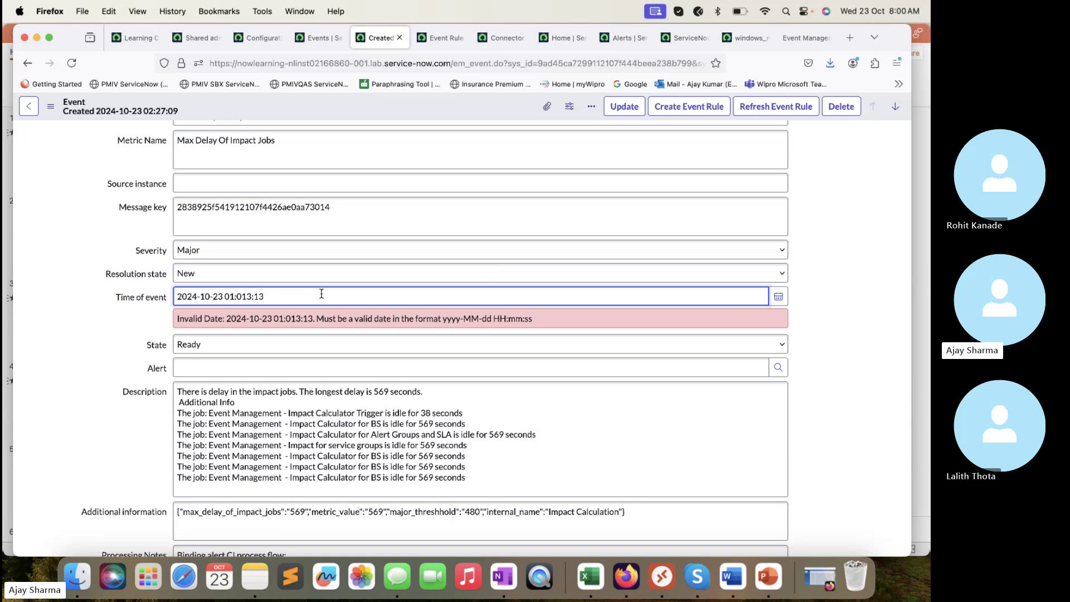
pyautogui.press('BackSpace')
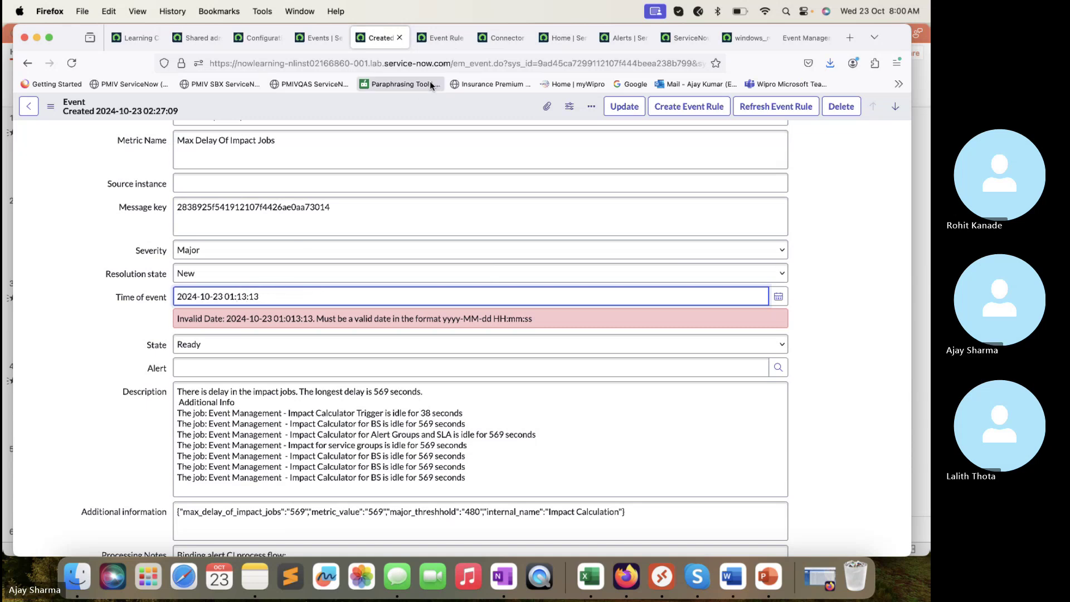
pyautogui.rightClick(419, 101)
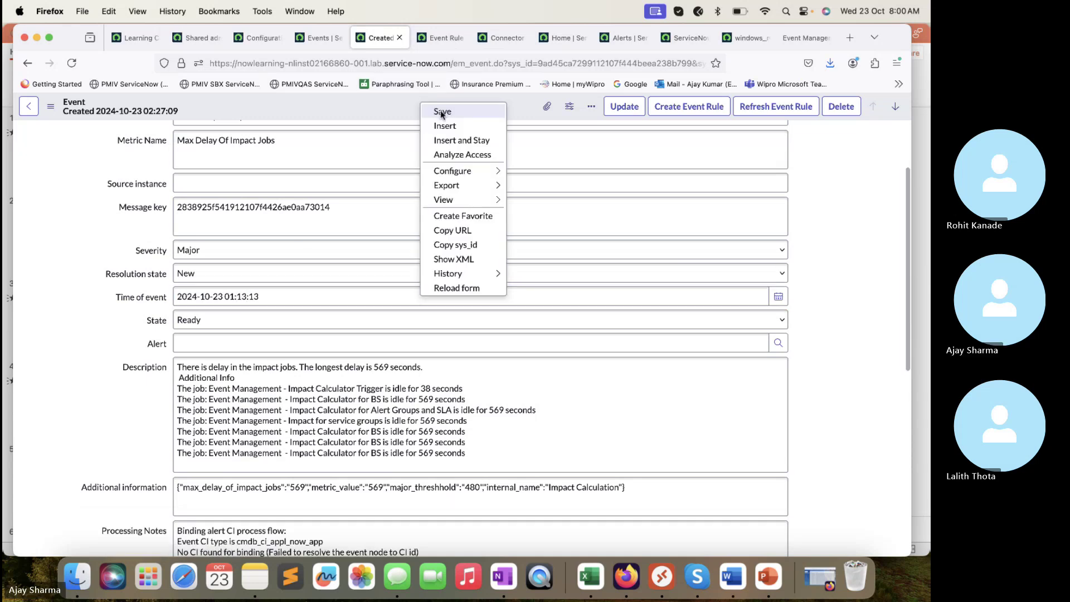
pyautogui.click(440, 110)
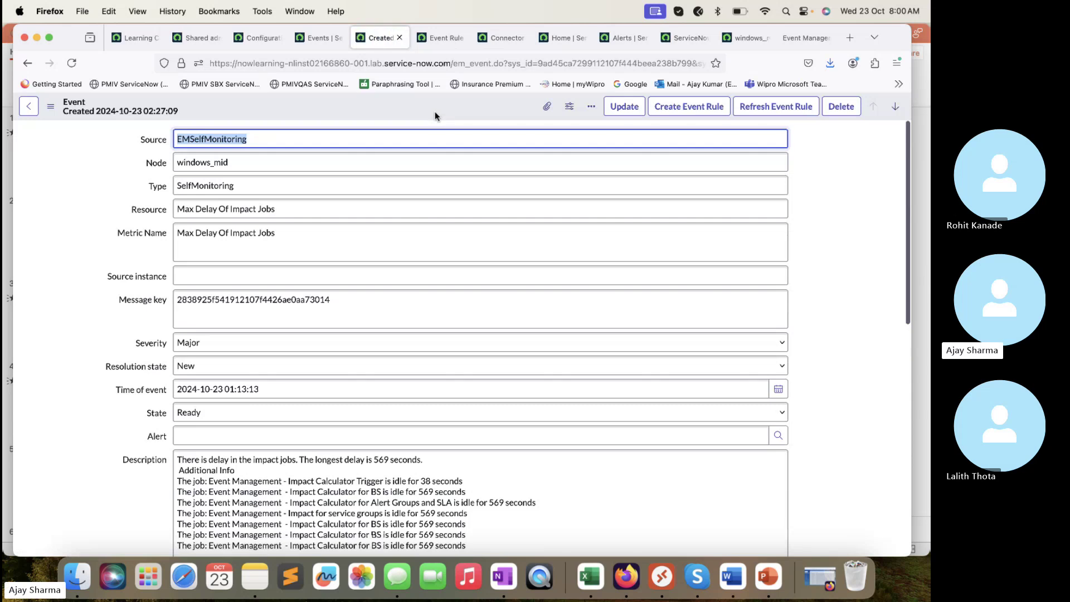
# - Insert a copy of the windows_mid event, staying on the new record, and open its linked alert record
pyautogui.rightClick(393, 110)
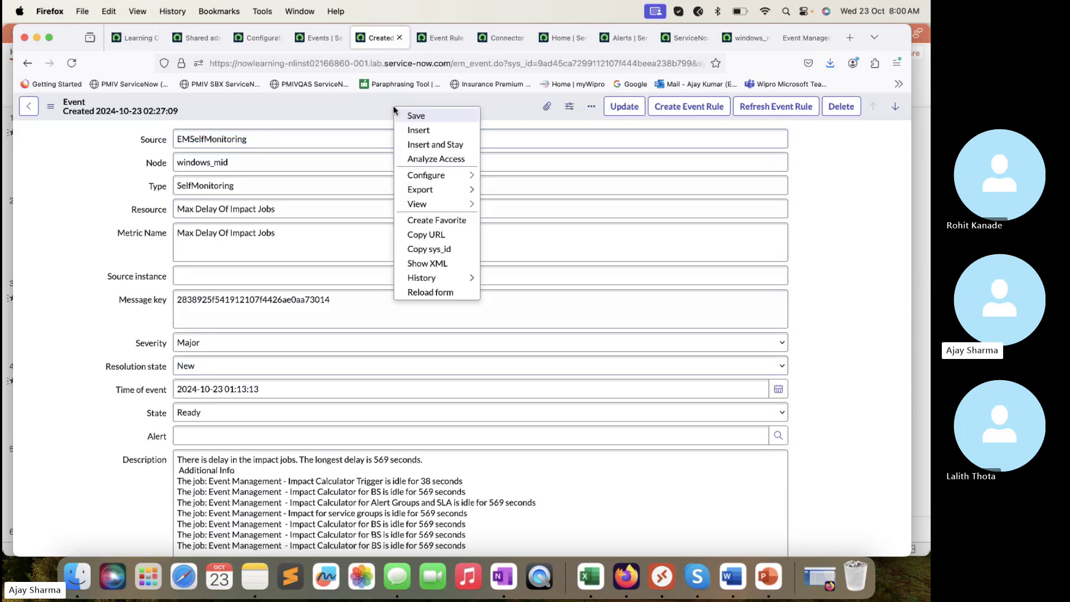
pyautogui.click(424, 142)
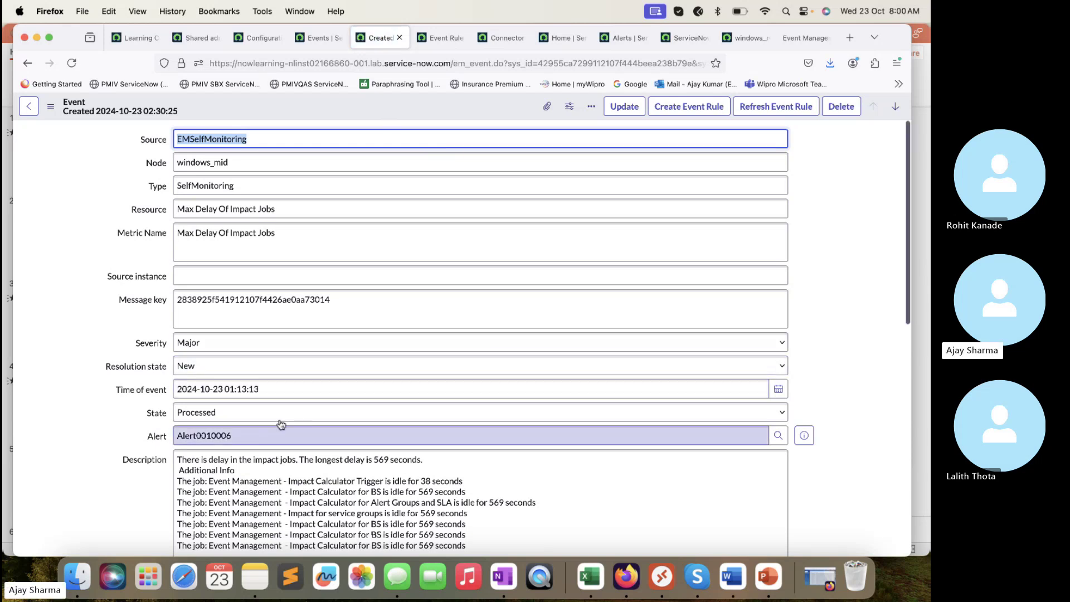
pyautogui.click(804, 436)
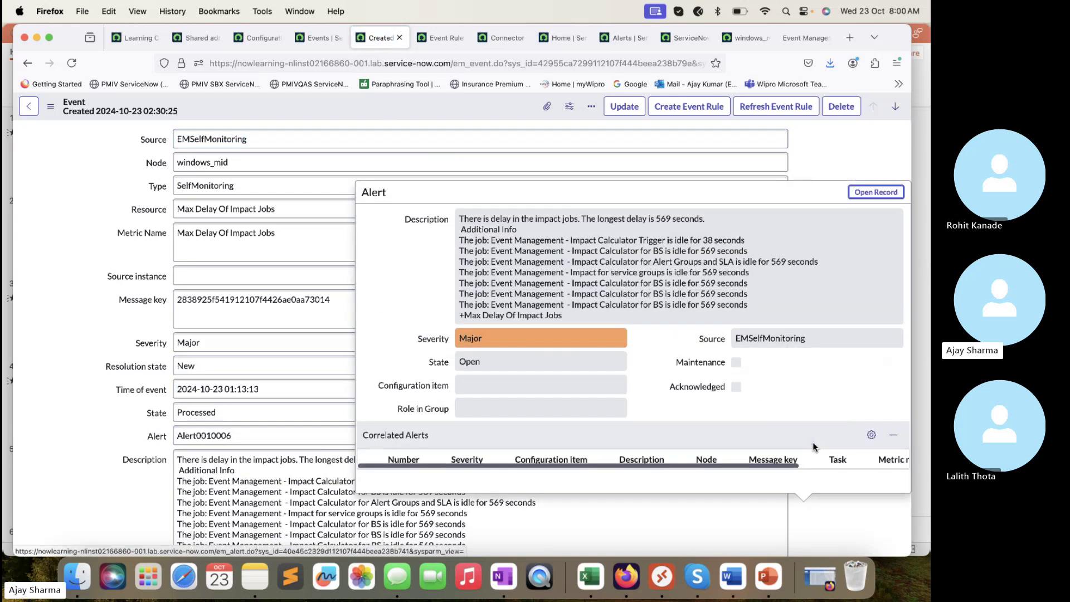
pyautogui.click(886, 192)
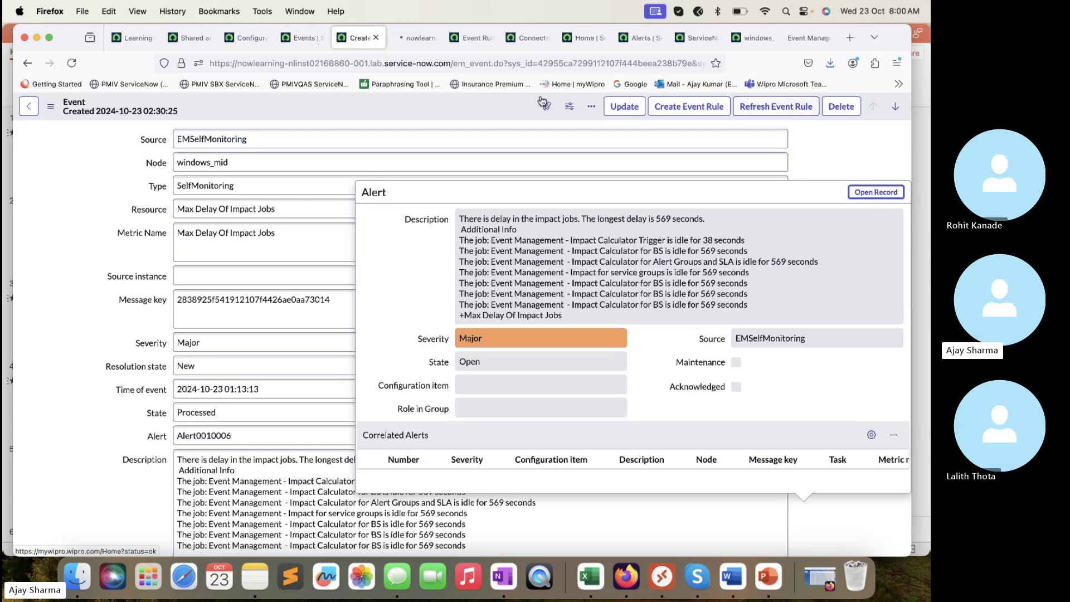
pyautogui.click(411, 39)
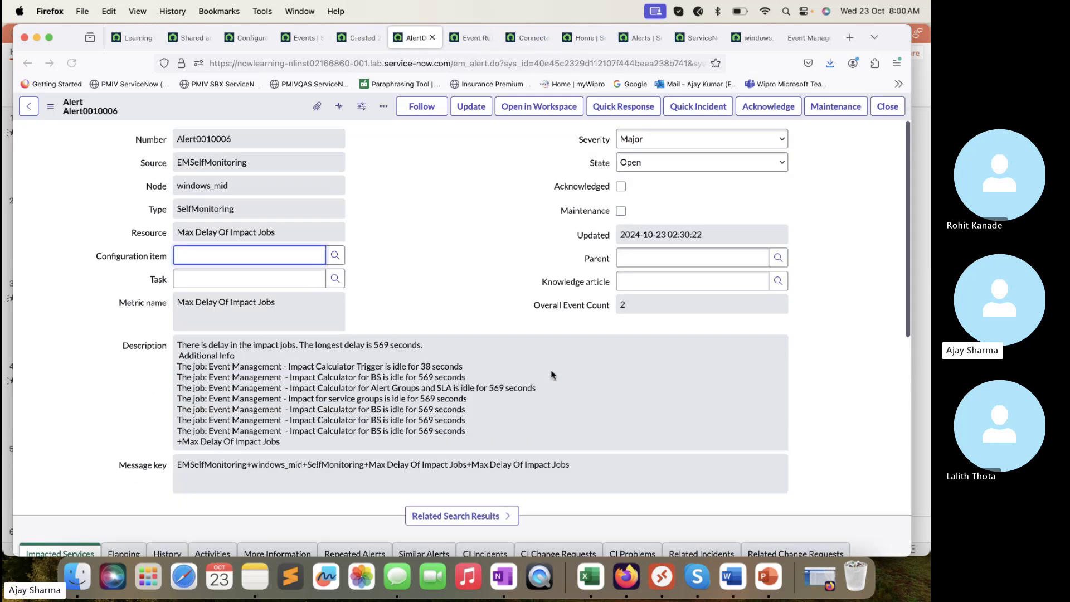
# - Examine the alert's related events, overall event count, node and configuration item
pyautogui.scroll(-10, 552, 375)
pyautogui.scroll(1, 552, 375)
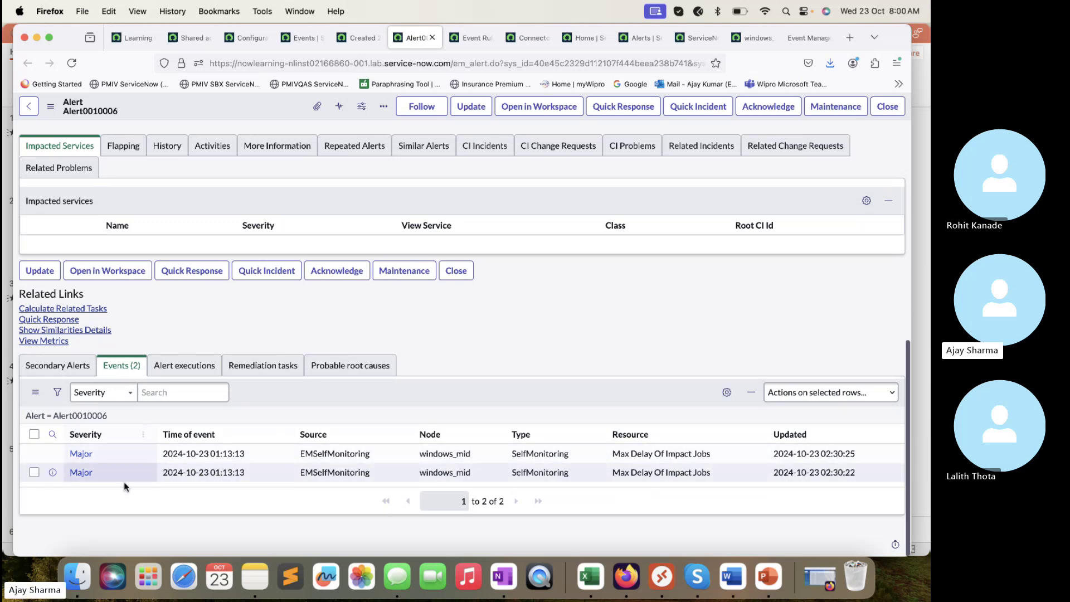
pyautogui.scroll(10, 204, 447)
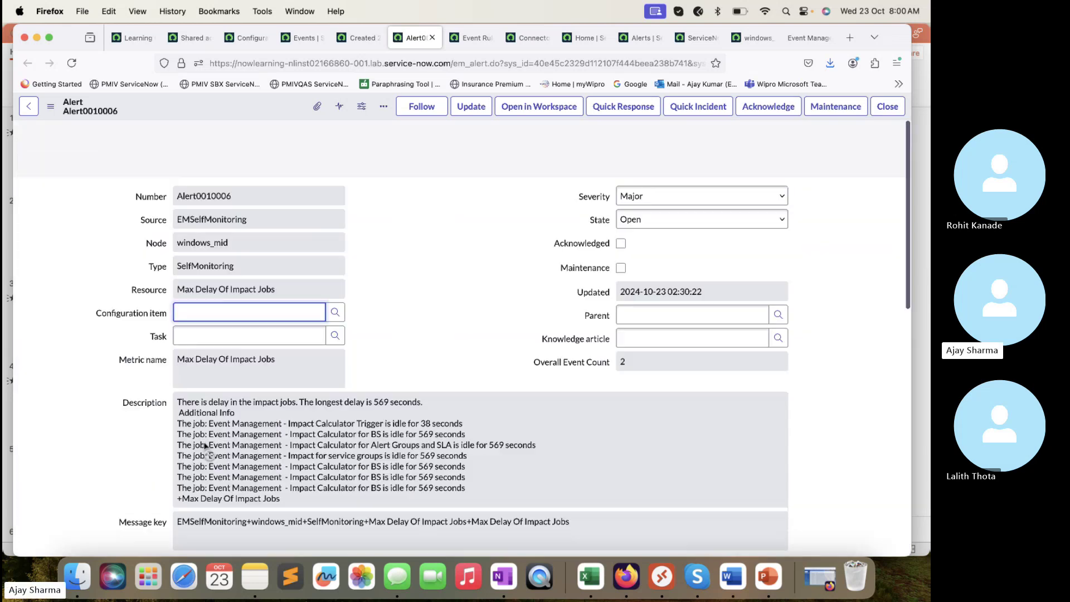
pyautogui.click(643, 306)
pyautogui.moveTo(643, 304); pyautogui.dragTo(588, 302)
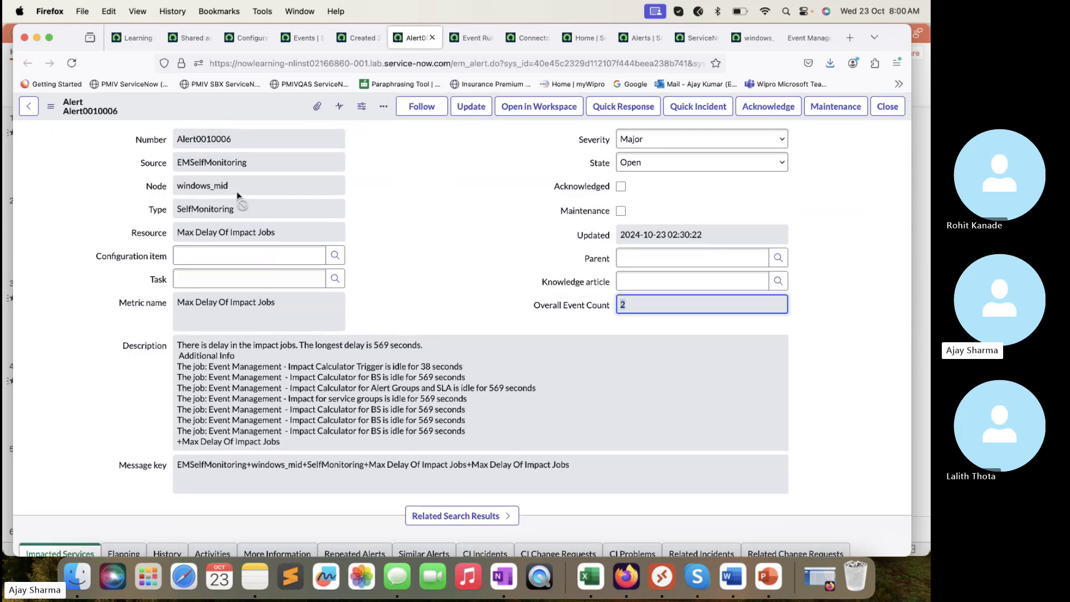
pyautogui.moveTo(240, 187); pyautogui.dragTo(124, 188)
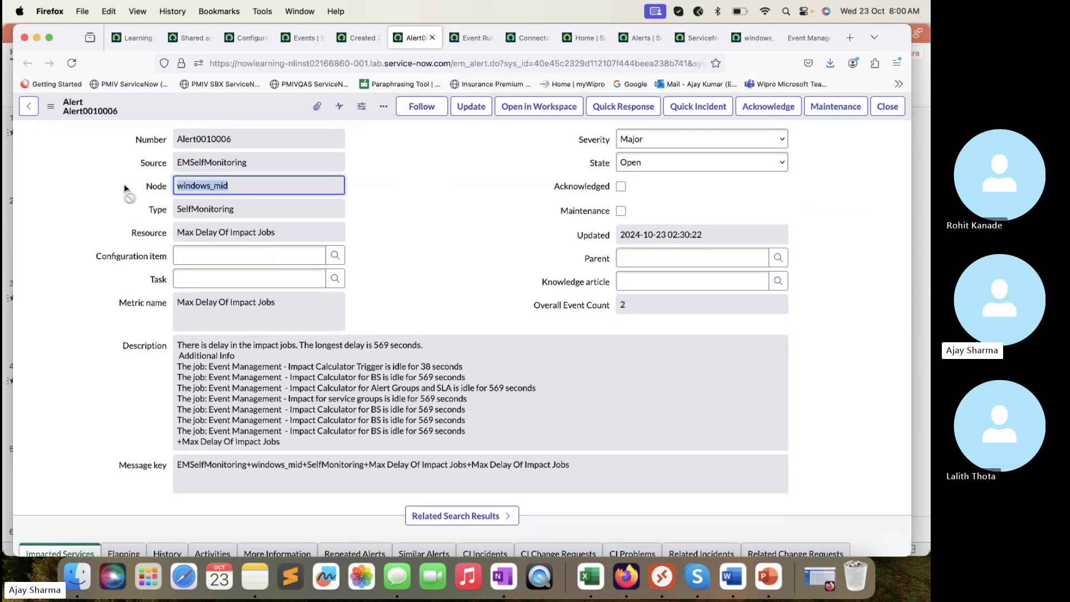
pyautogui.click(211, 261)
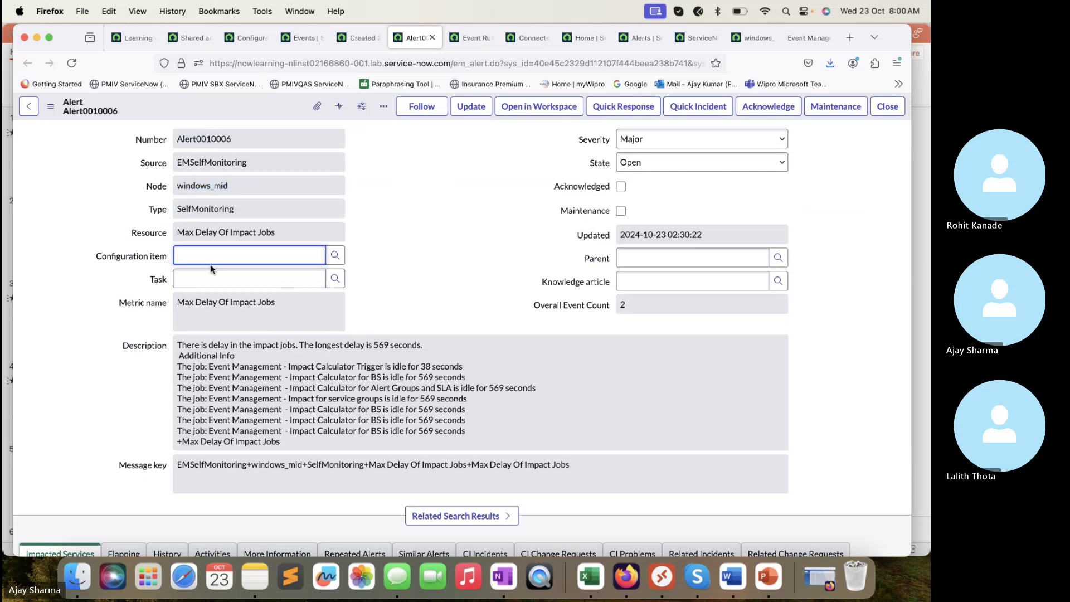
pyautogui.scroll(-2, 210, 269)
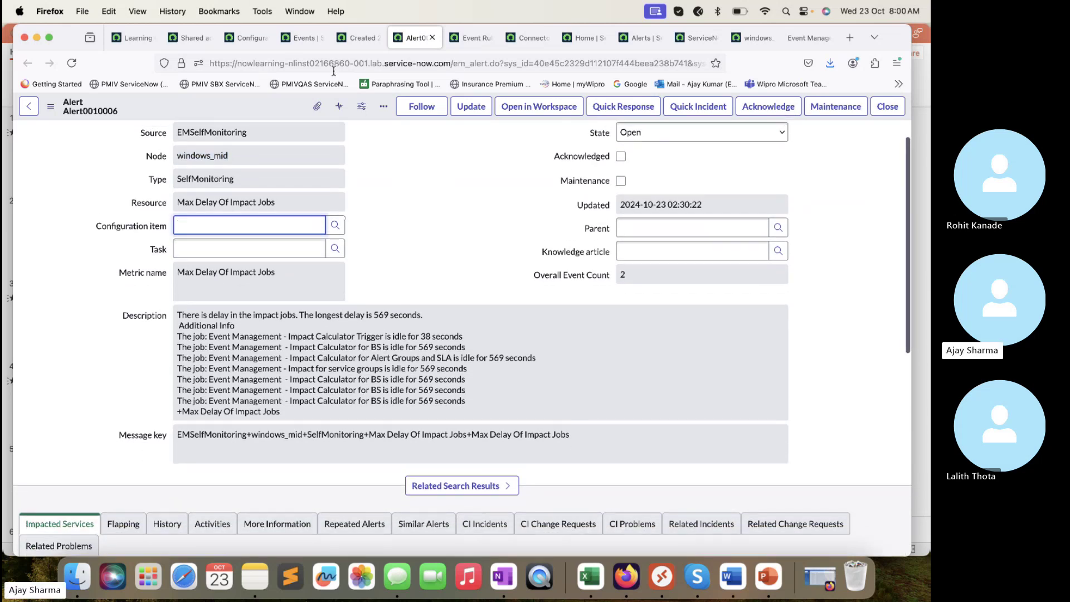
# - Return to the copied event and review its processing notes for the CI binding flow and the applied event rule
pyautogui.click(360, 38)
pyautogui.click(102, 492)
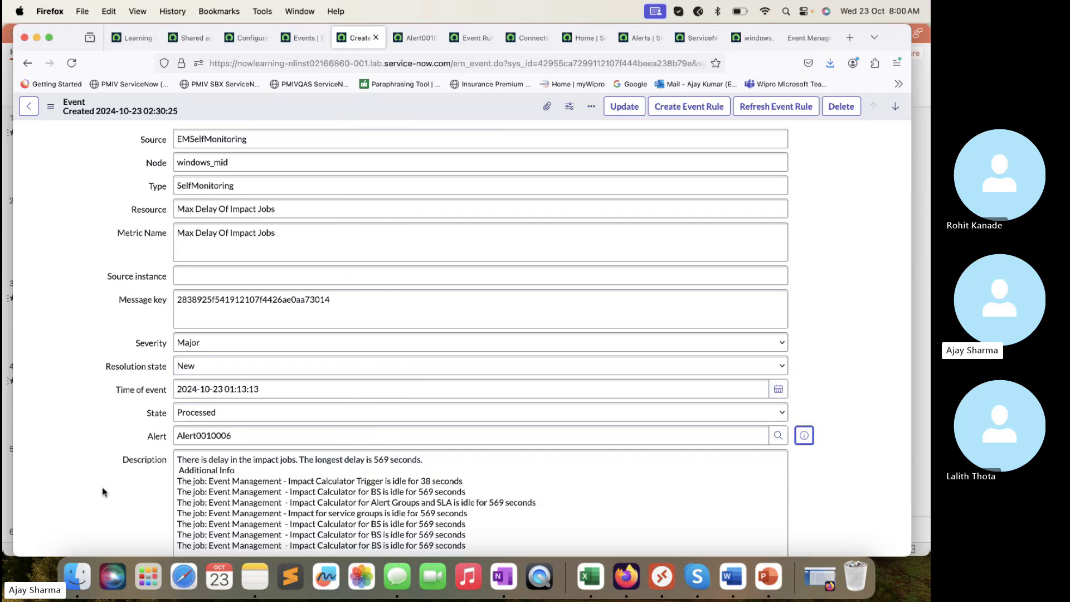
pyautogui.scroll(-10, 105, 492)
pyautogui.scroll(-6, 381, 356)
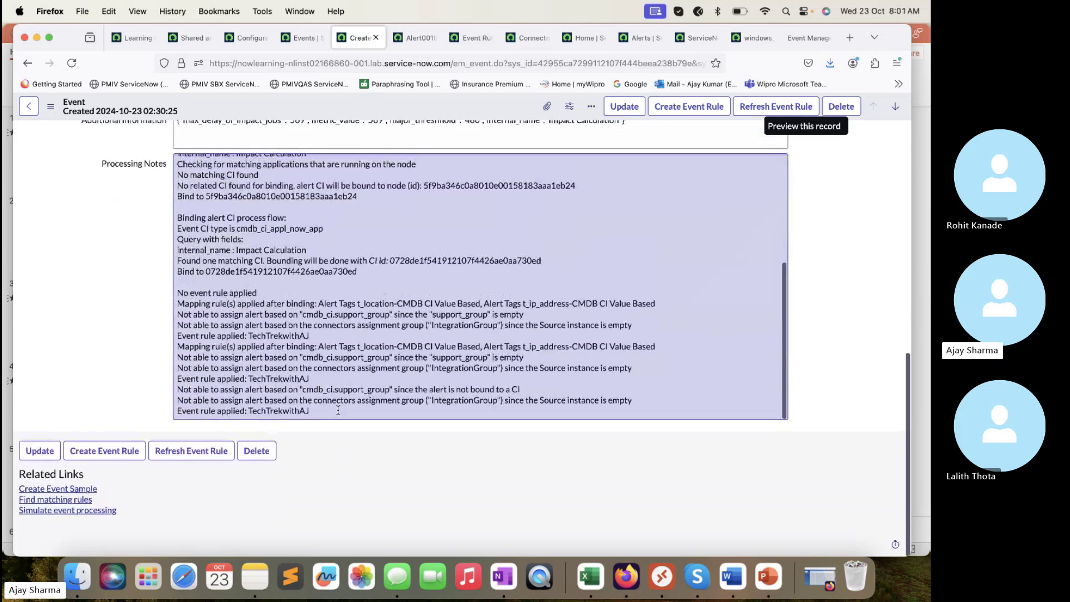
pyautogui.click(318, 395)
pyautogui.scroll(1, 269, 214)
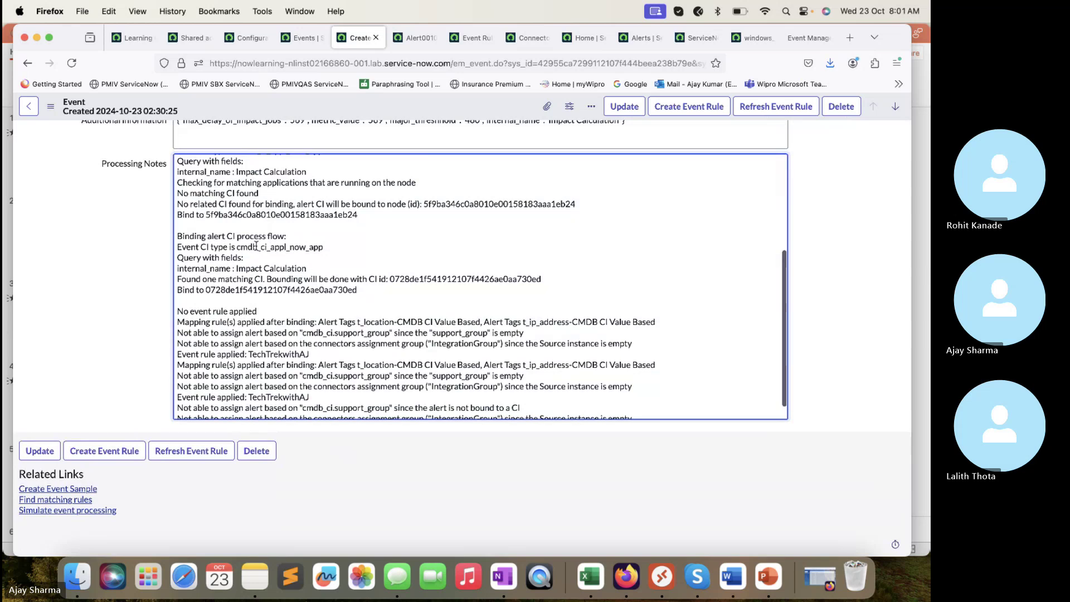
pyautogui.scroll(3, 246, 258)
pyautogui.scroll(-4, 246, 259)
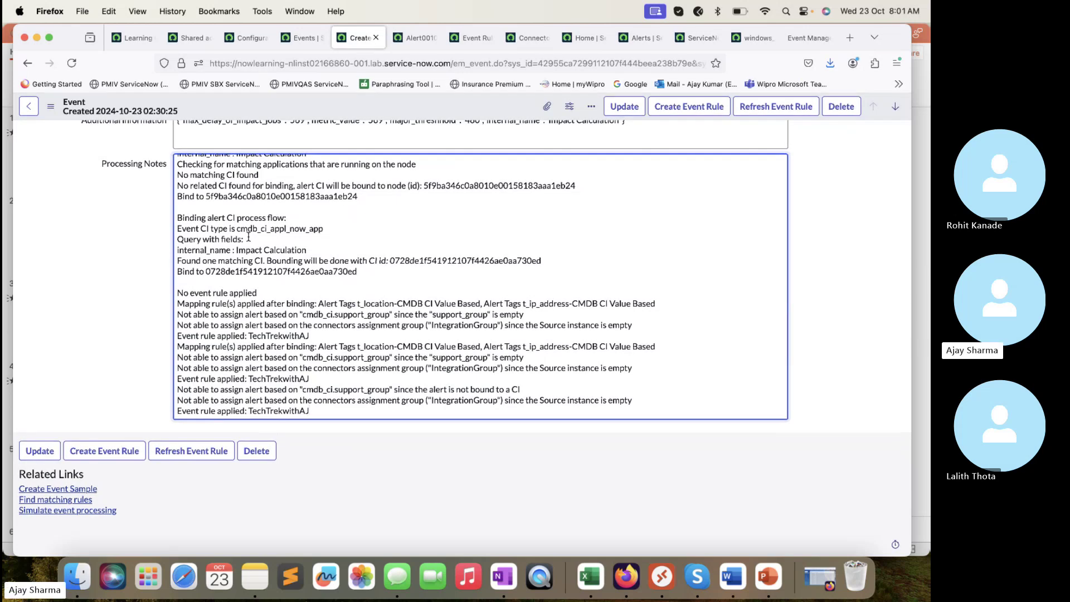
pyautogui.moveTo(311, 250); pyautogui.dragTo(234, 252)
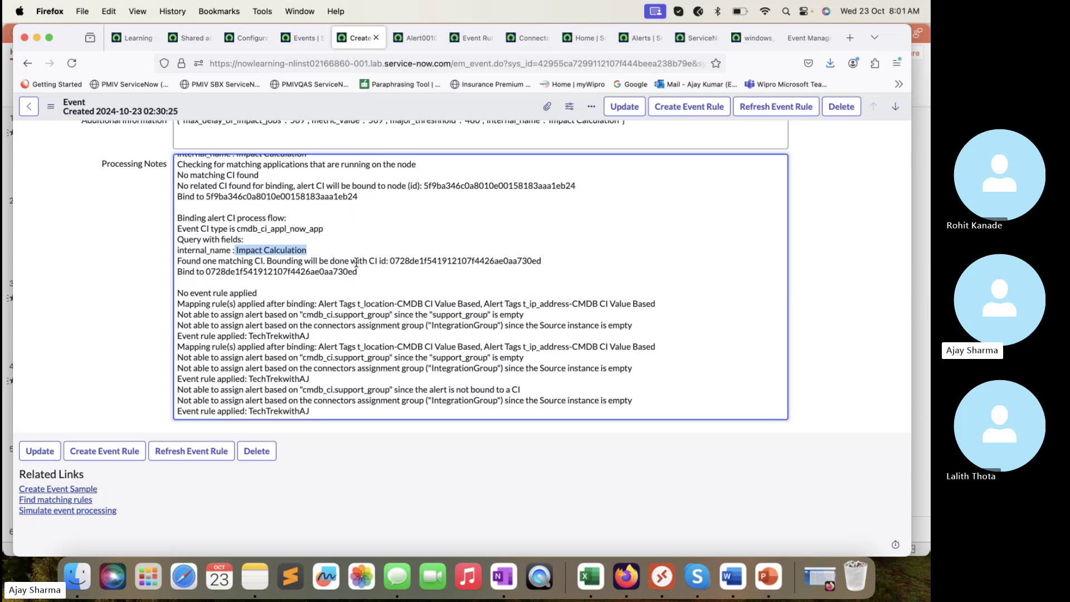
pyautogui.scroll(5, 389, 261)
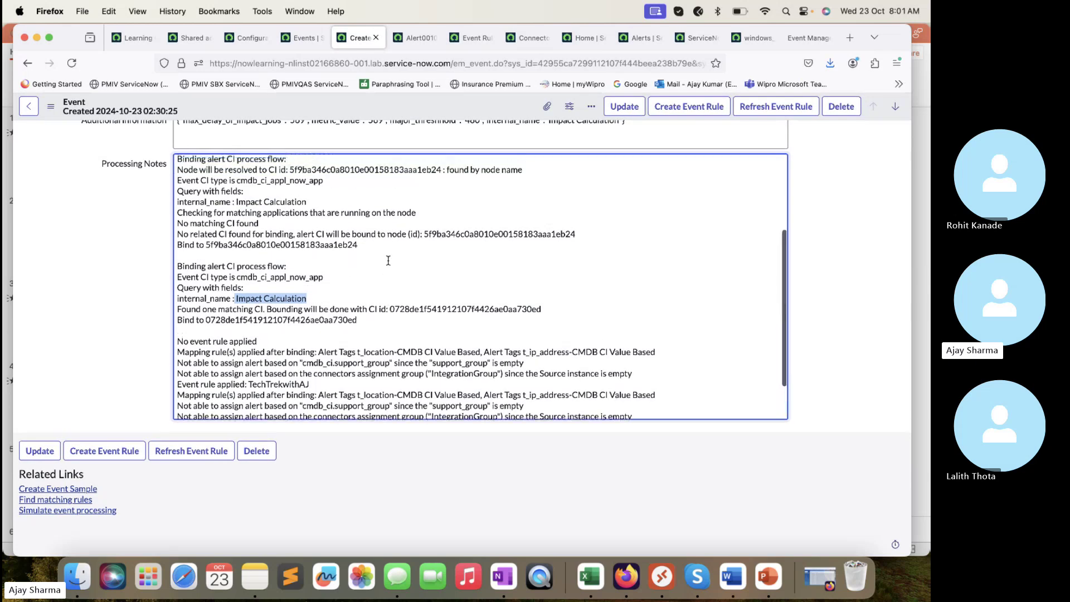
pyautogui.scroll(2, 388, 261)
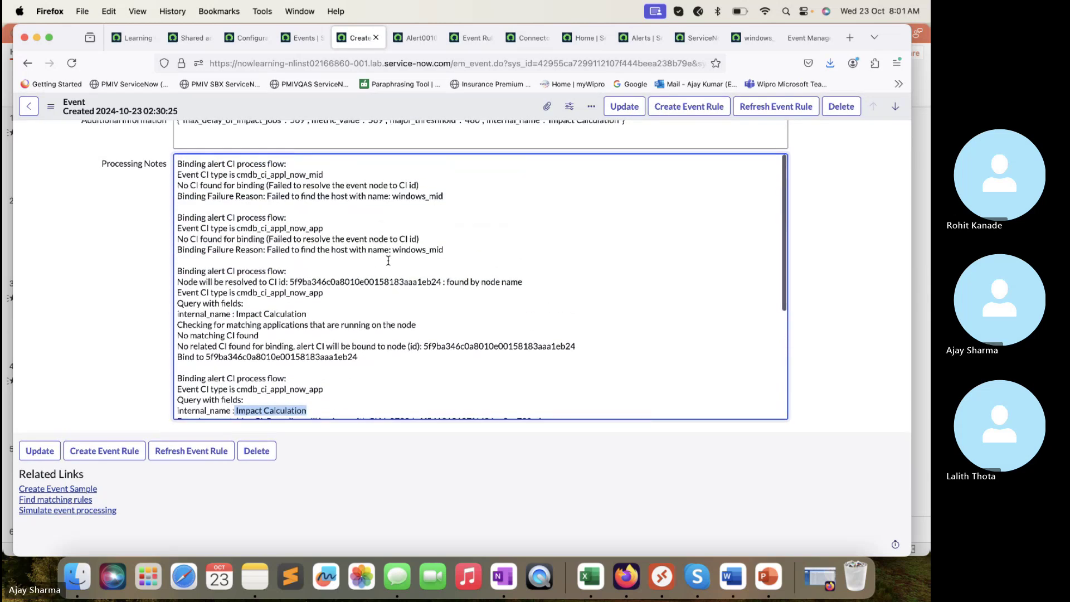
# - Examine the binding failure reason for the windows_mid host in the event's processing notes
pyautogui.scroll(1, 388, 260)
pyautogui.scroll(-1, 389, 261)
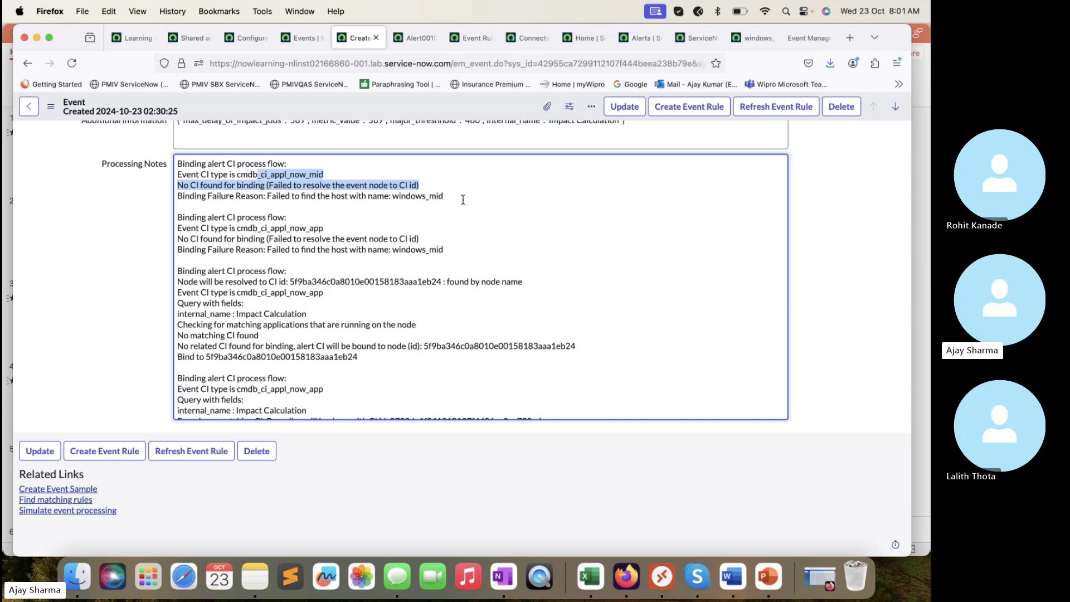
pyautogui.moveTo(463, 200); pyautogui.dragTo(396, 194)
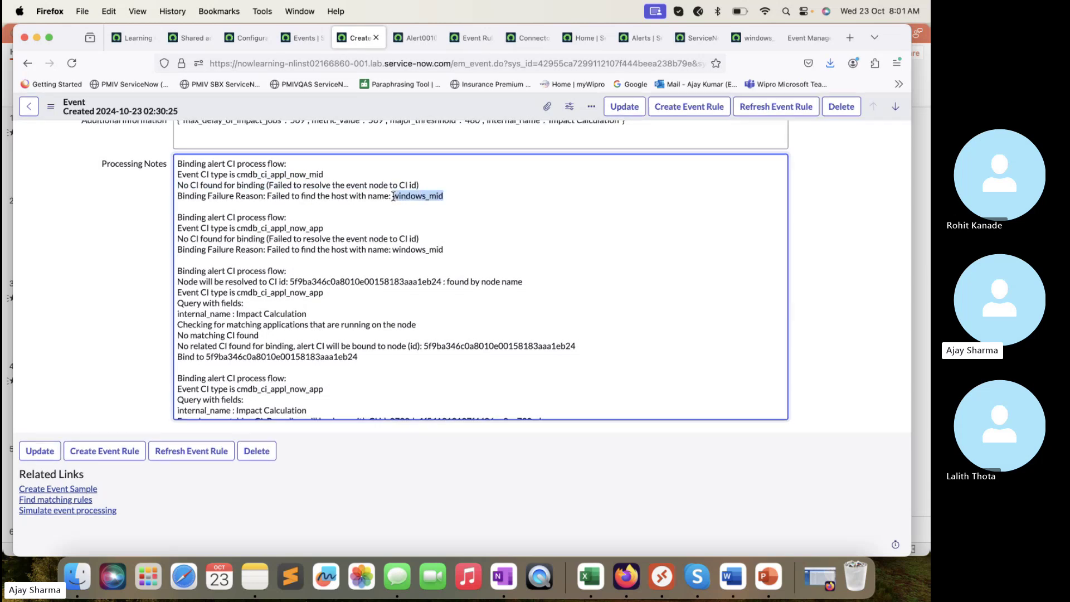
pyautogui.click(334, 63)
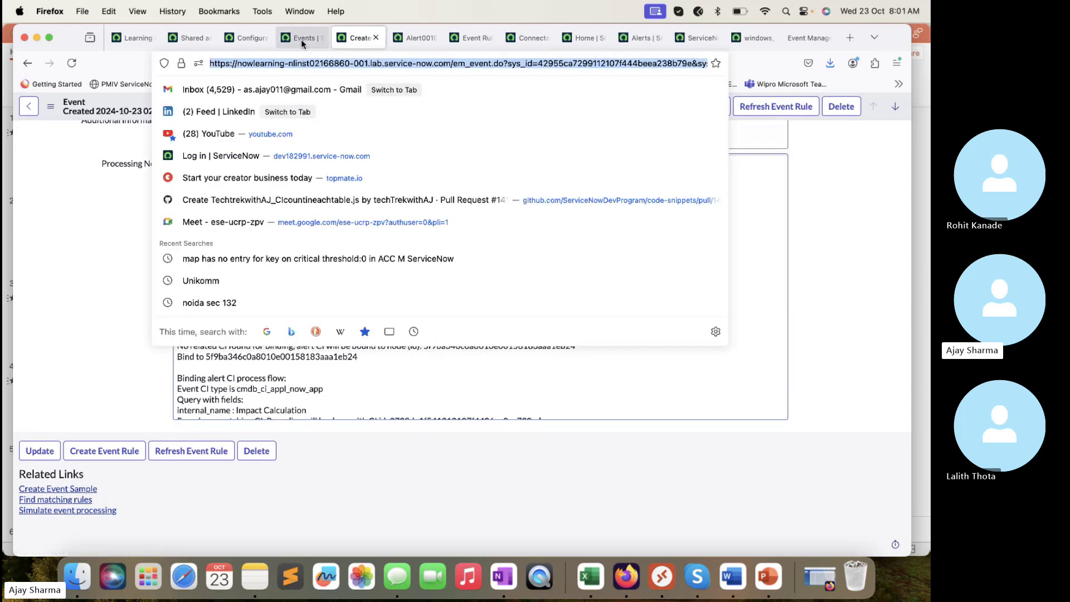
pyautogui.click(301, 38)
pyautogui.click(359, 36)
# - Clear the event's Node and Alert fields and set its State to Ready
pyautogui.scroll(15, 329, 223)
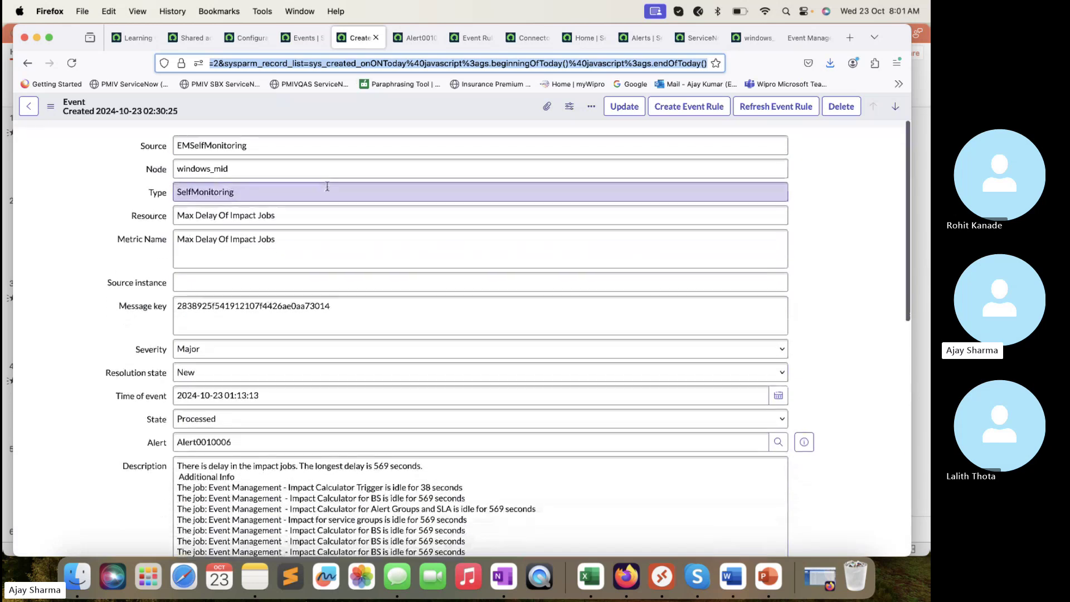
pyautogui.click(272, 163)
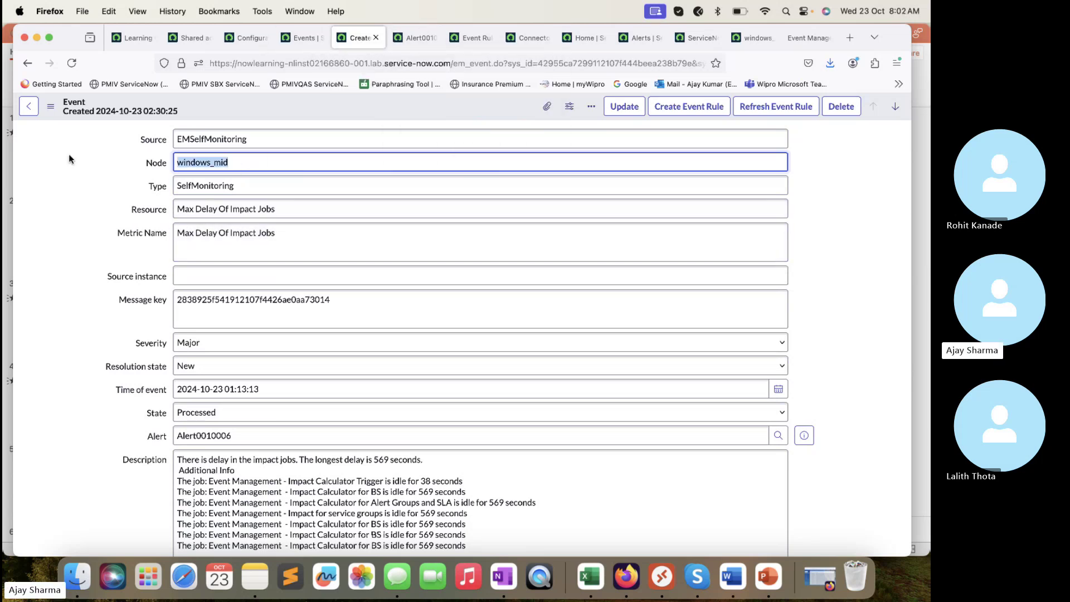
pyautogui.press('BackSpace')
pyautogui.scroll(-3, 306, 274)
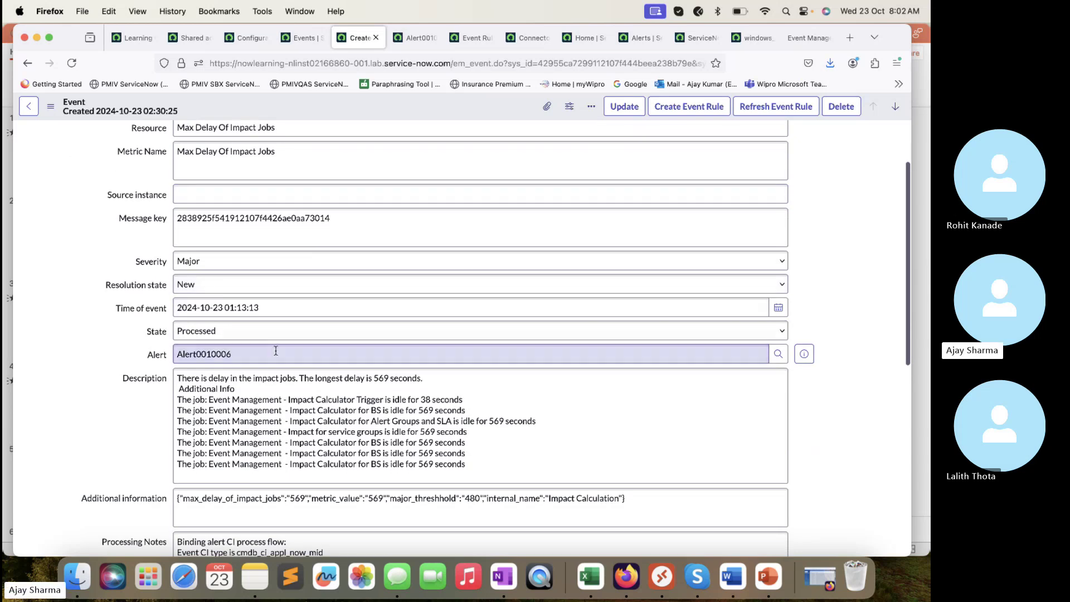
pyautogui.doubleClick(276, 350)
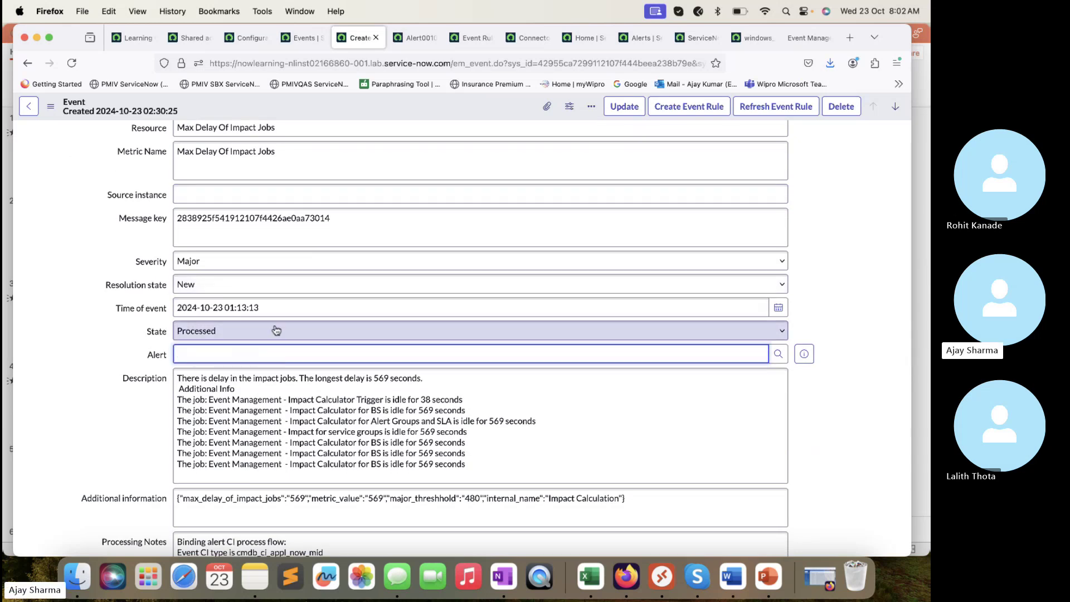
pyautogui.click(275, 330)
pyautogui.click(231, 312)
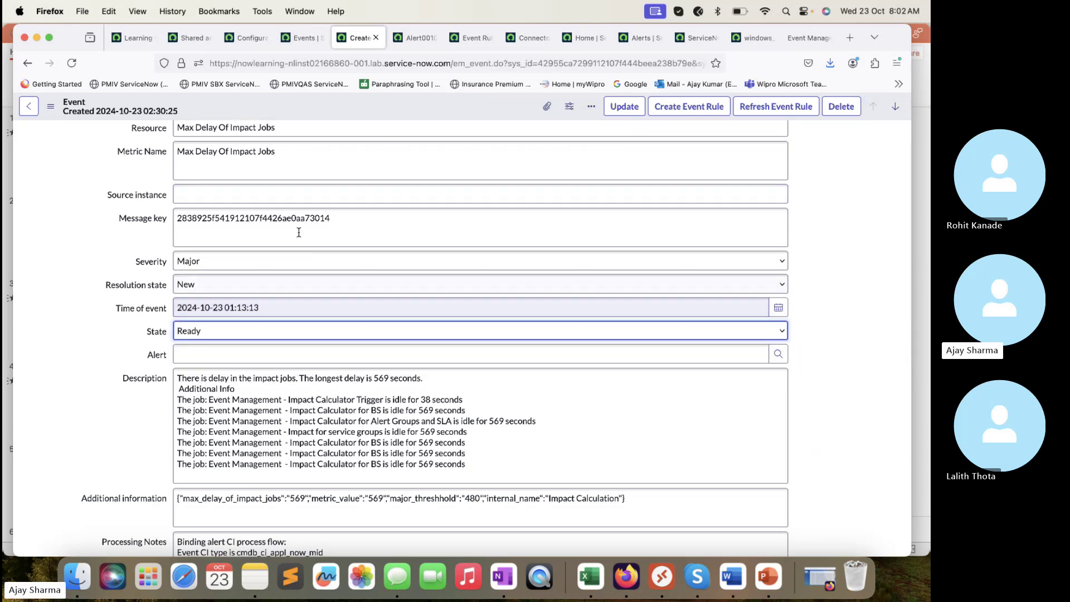
# - Insert the modified event as a copy, staying on the new record, and reload it to update its processing state
pyautogui.rightClick(398, 104)
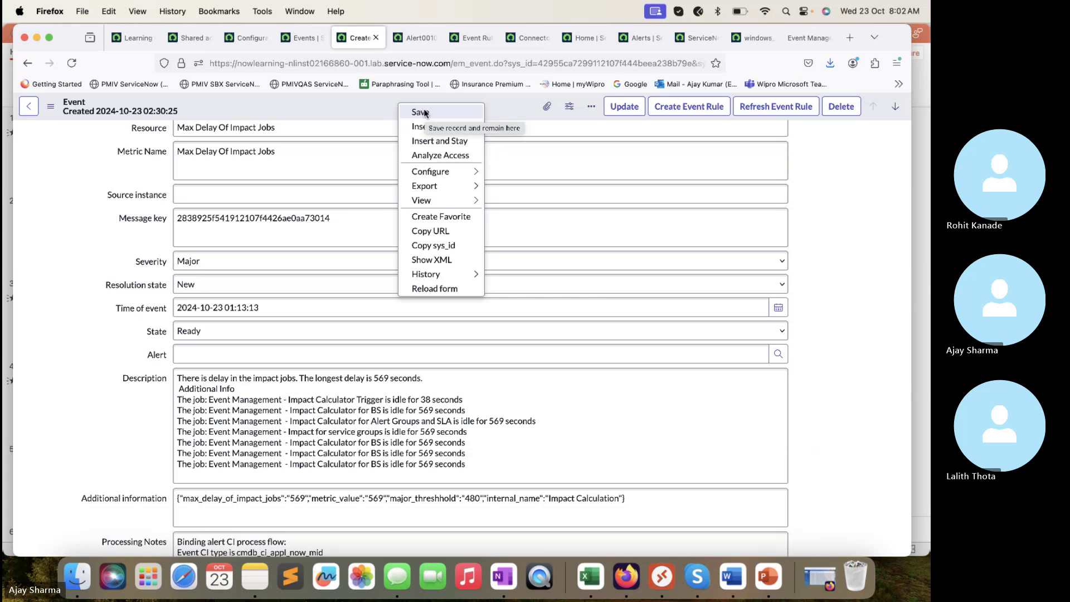
pyautogui.click(429, 141)
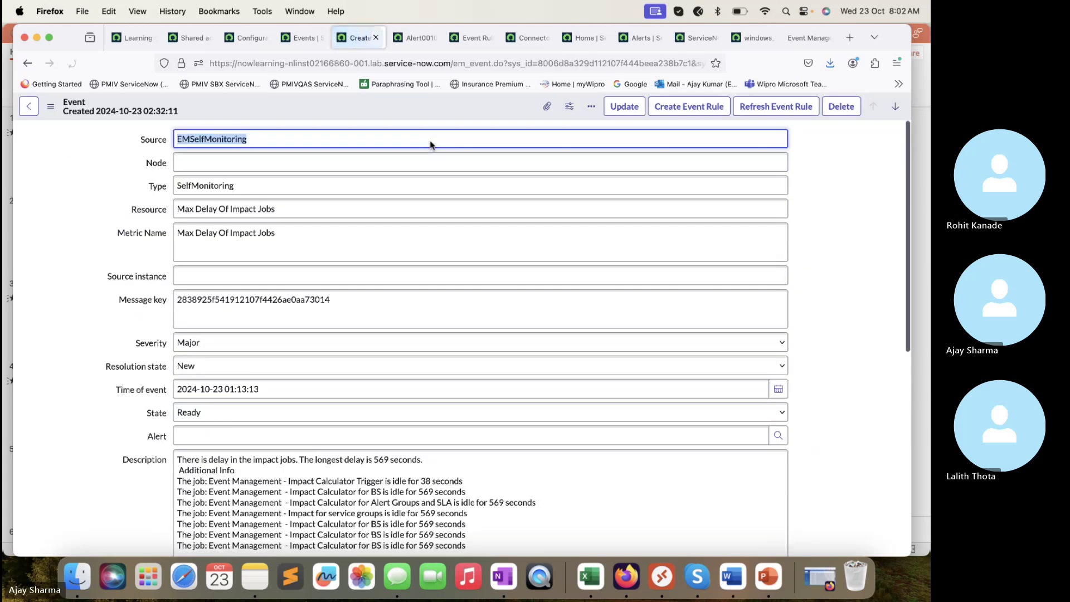
pyautogui.click(418, 38)
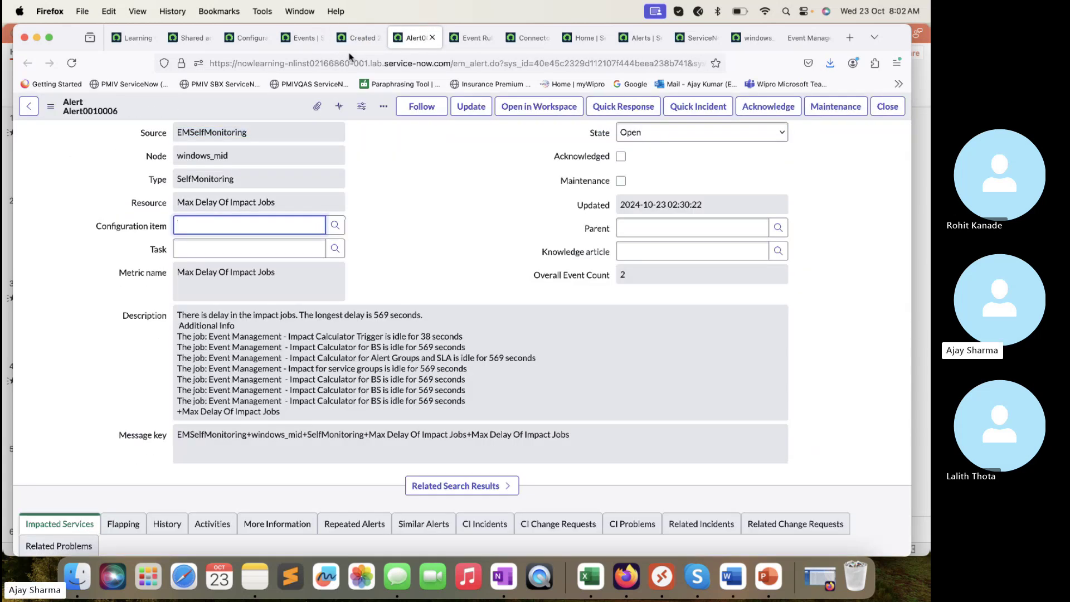
pyautogui.click(359, 38)
pyautogui.scroll(-1, 401, 290)
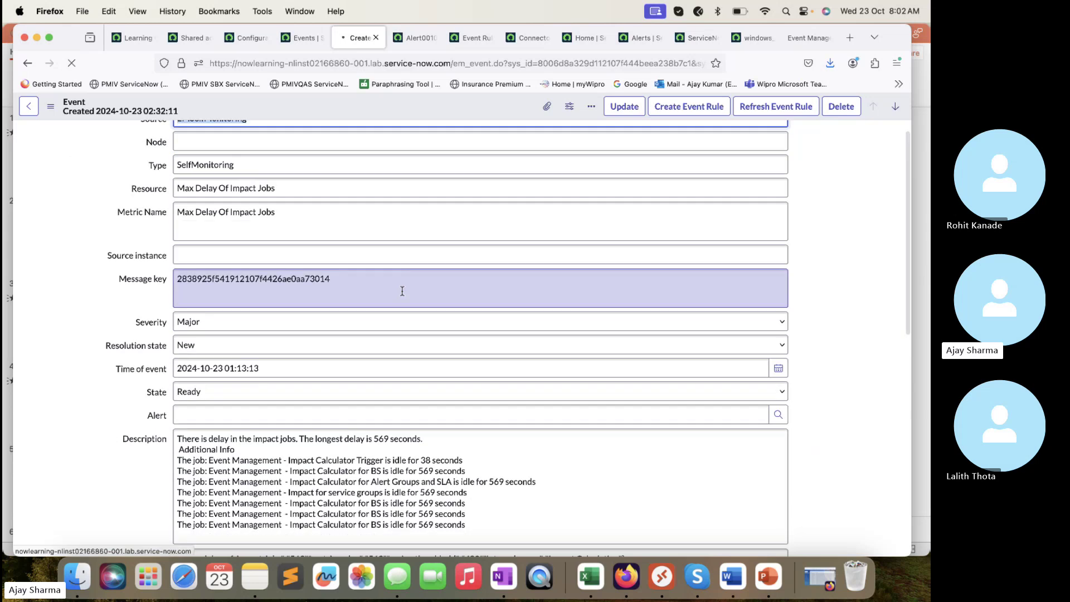
pyautogui.scroll(-1, 401, 290)
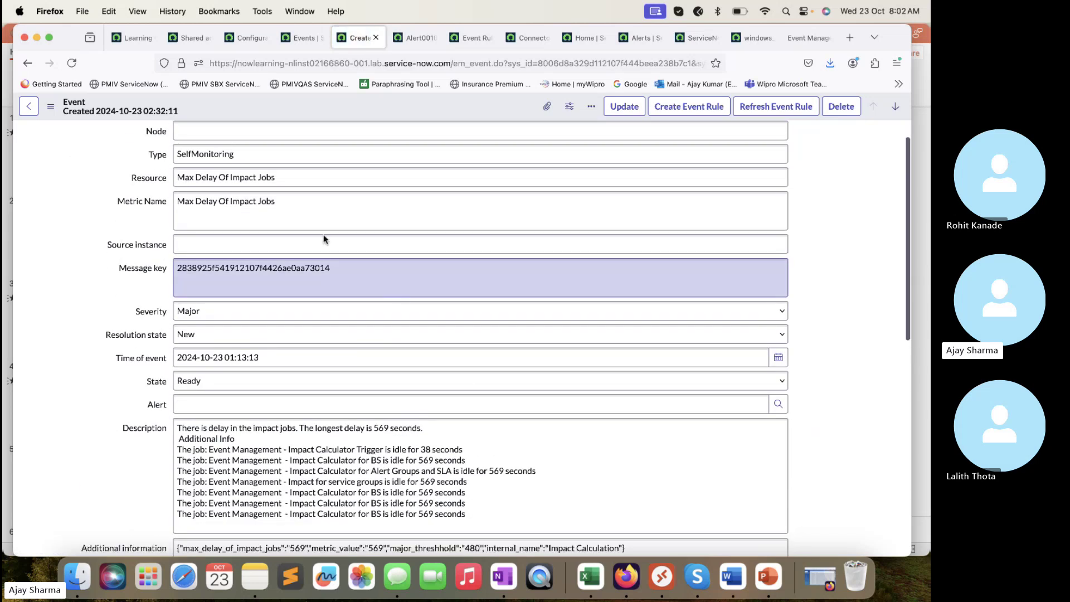
pyautogui.click(72, 63)
# - Open the new event's linked alert separately and review its node, configuration item and related events against the windows_mid alert
pyautogui.scroll(-1, 396, 309)
pyautogui.scroll(-2, 396, 309)
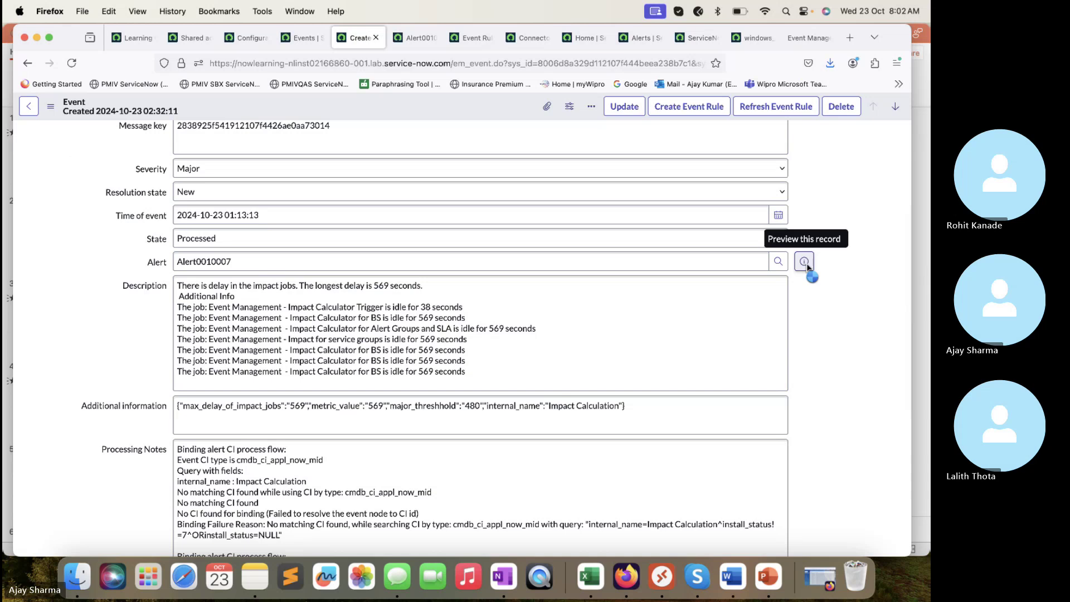
pyautogui.click(805, 262)
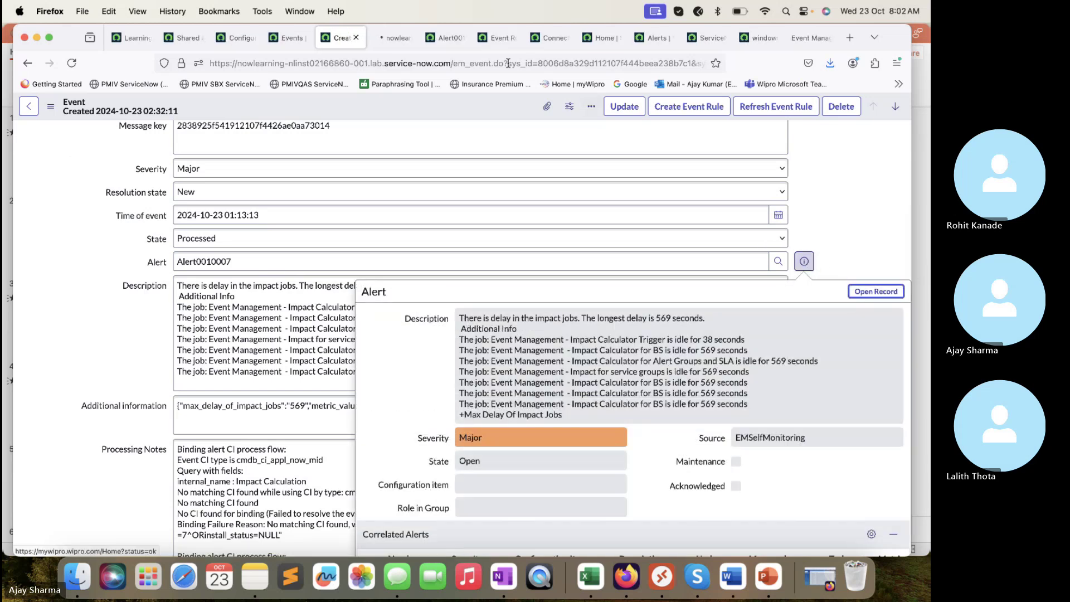
pyautogui.click(395, 37)
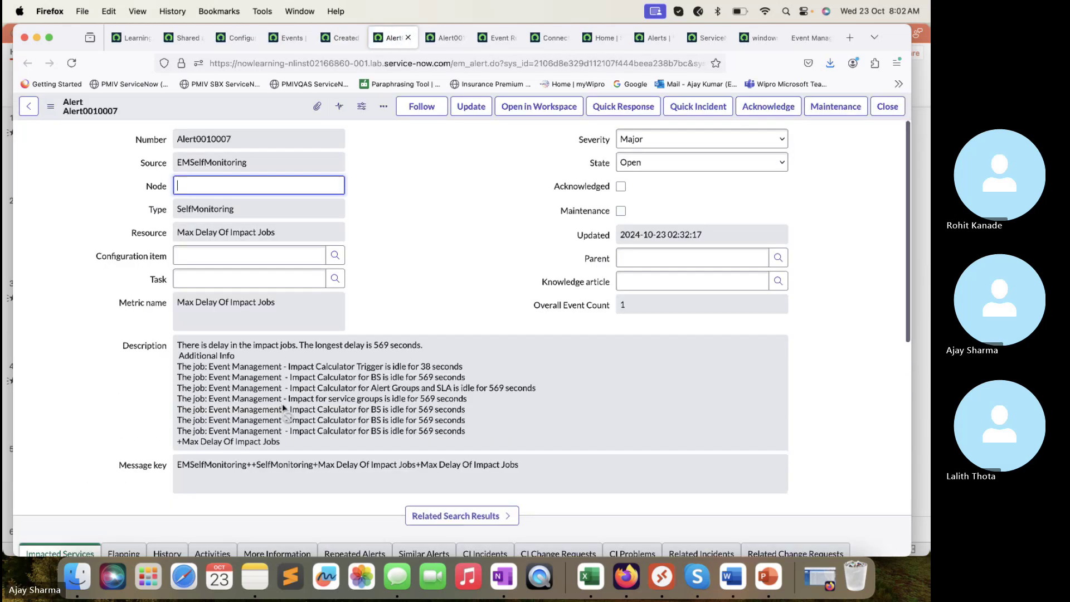
pyautogui.scroll(-10, 237, 401)
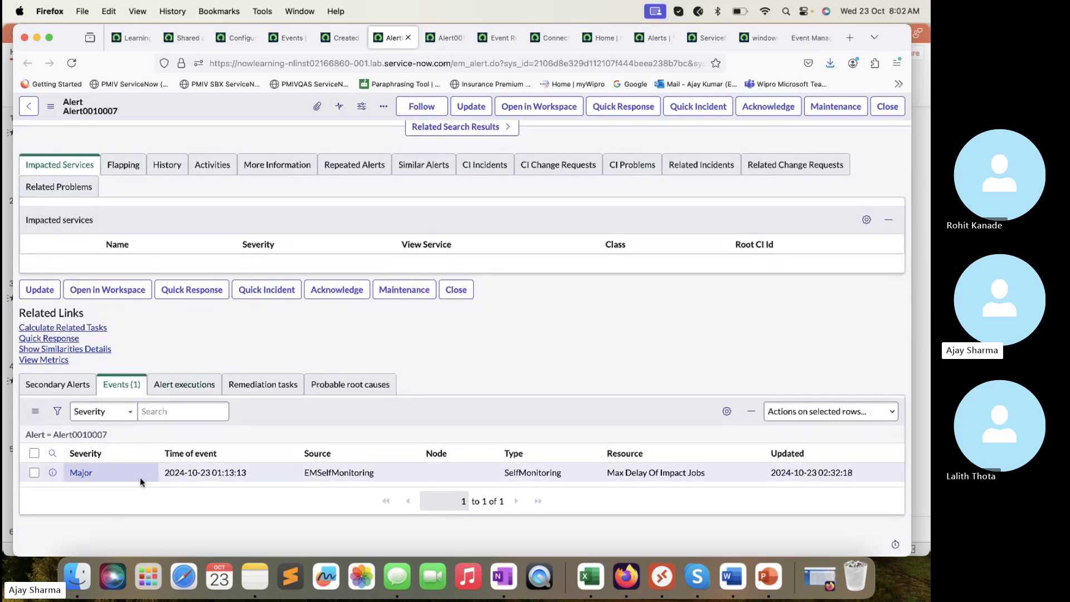
pyautogui.scroll(10, 127, 374)
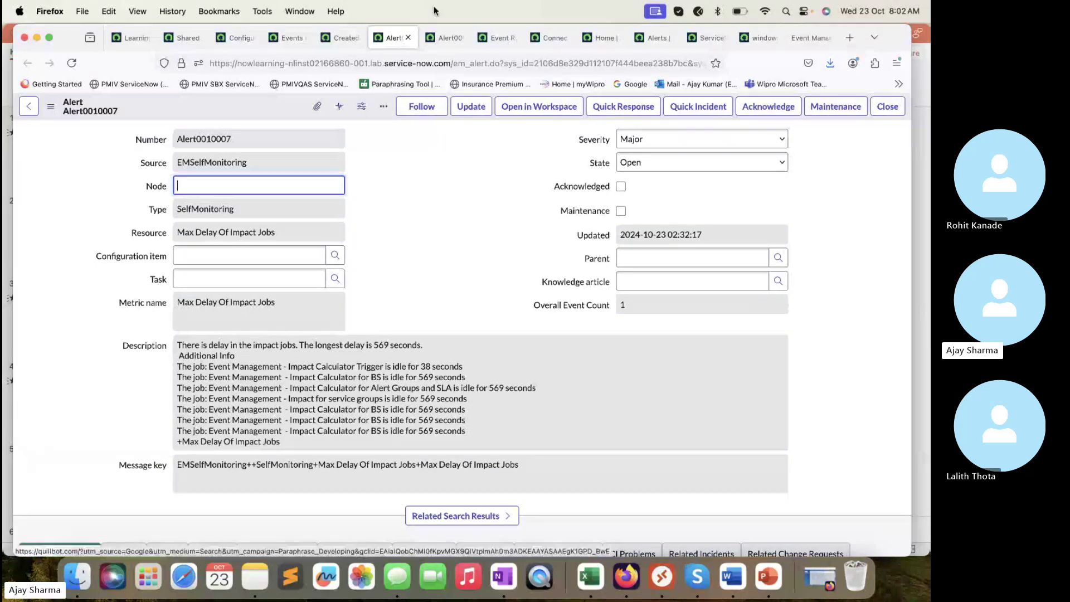
pyautogui.click(445, 40)
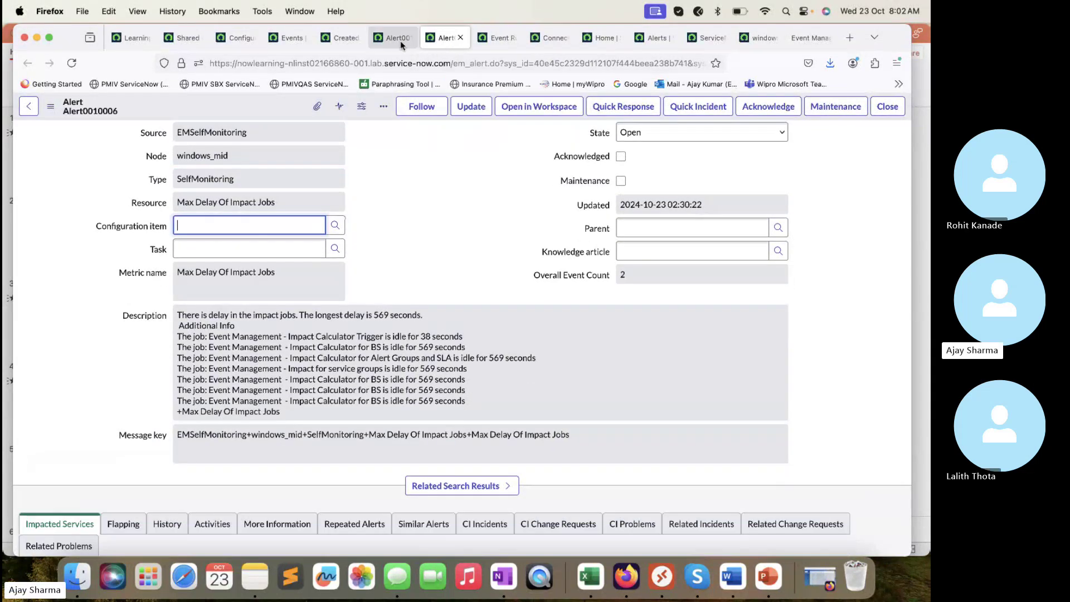
pyautogui.click(382, 40)
pyautogui.click(343, 45)
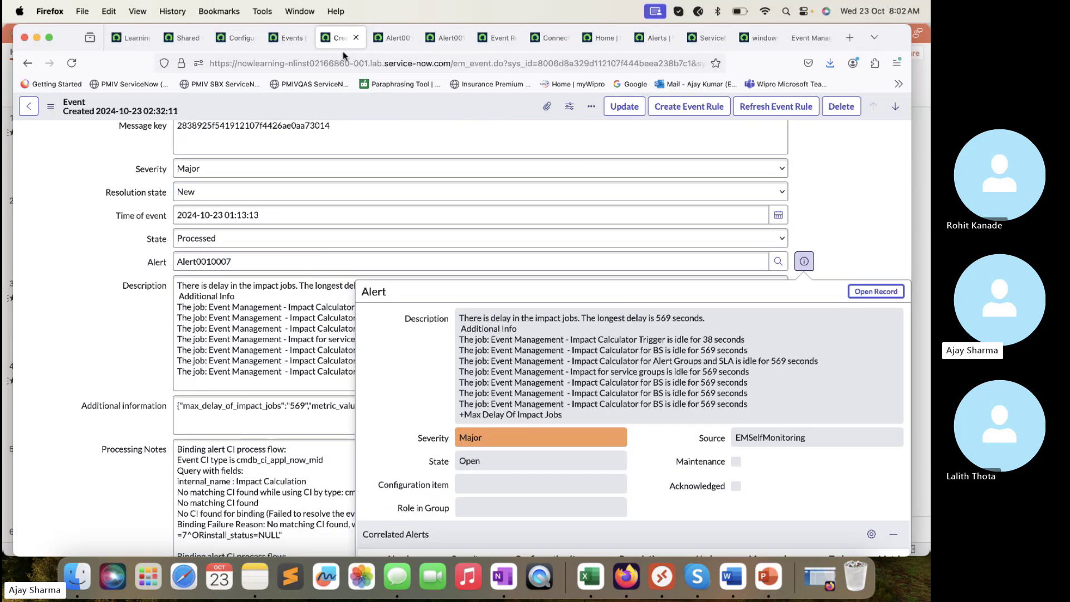
# - Look through the Event Management Fundamentals lab guide, covering the event generator, ITOM Guided Setup, dependency map and application services exercises
pyautogui.click(811, 38)
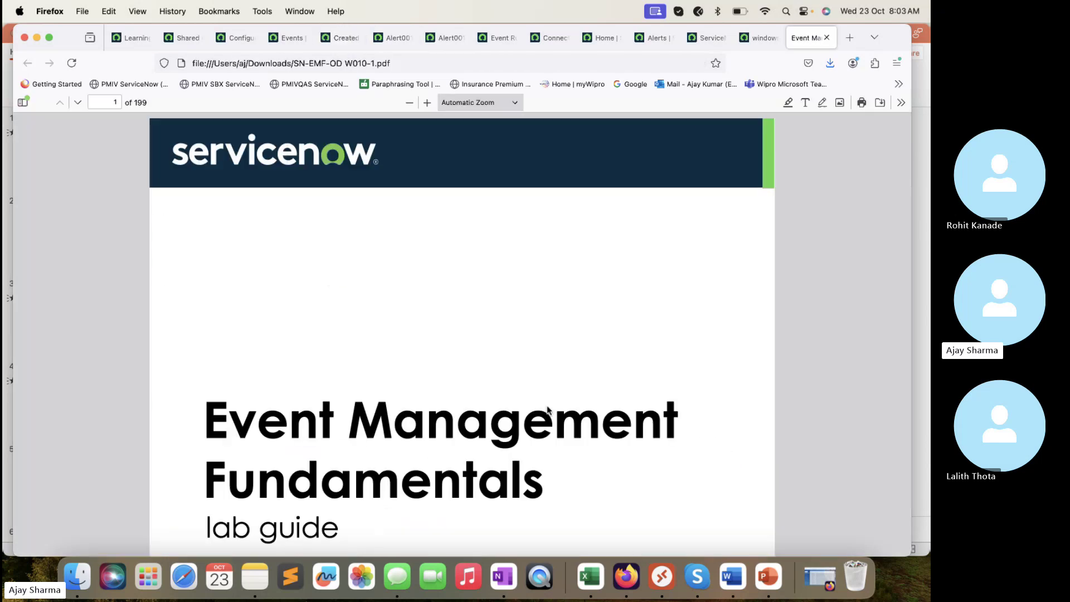
pyautogui.scroll(-15, 547, 418)
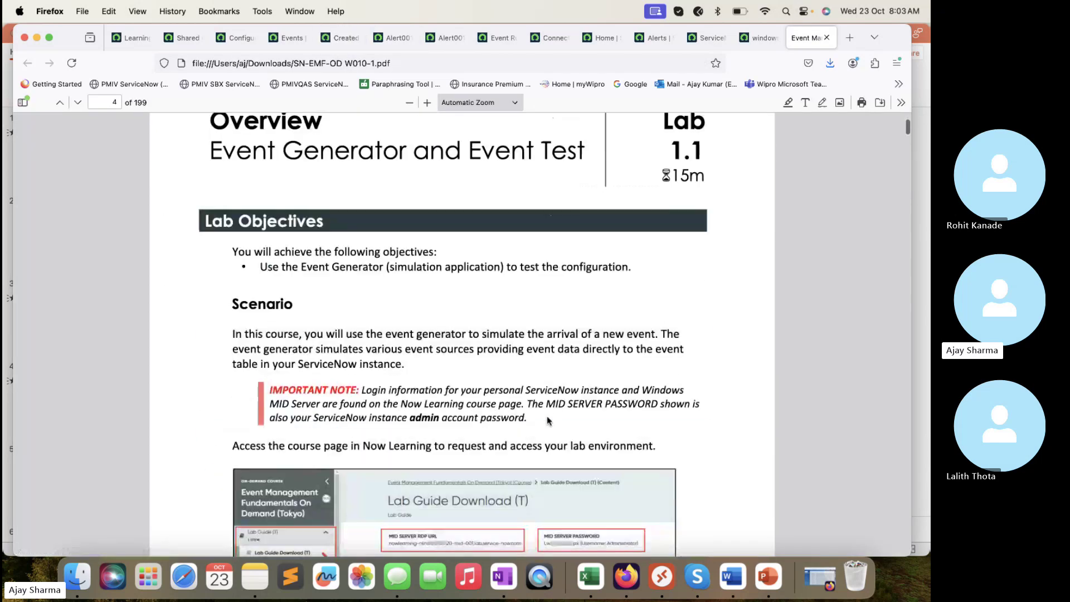
pyautogui.scroll(-20, 548, 421)
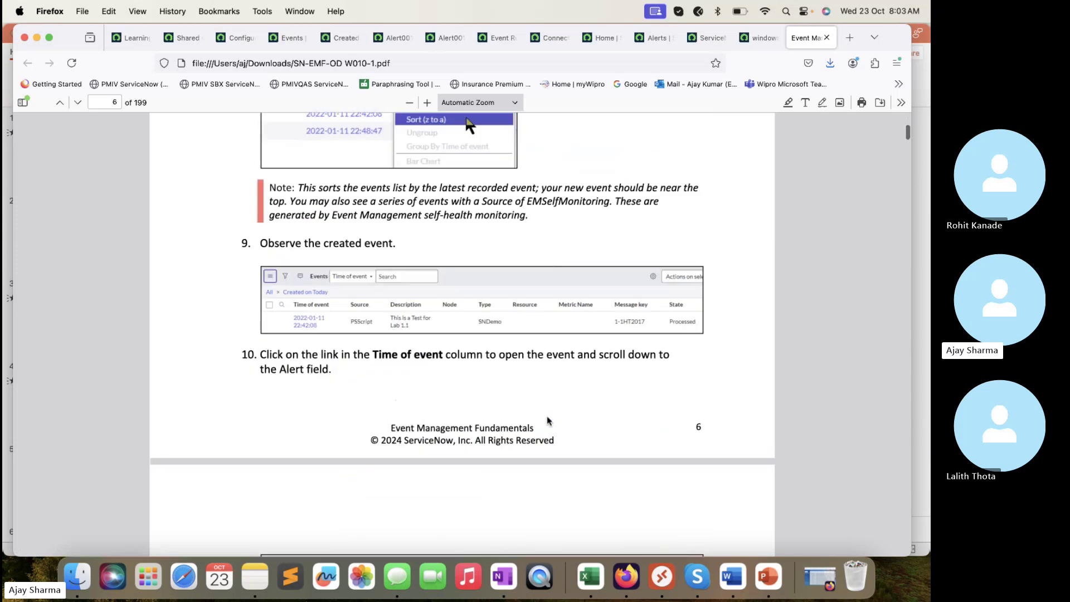
pyautogui.scroll(-20, 548, 421)
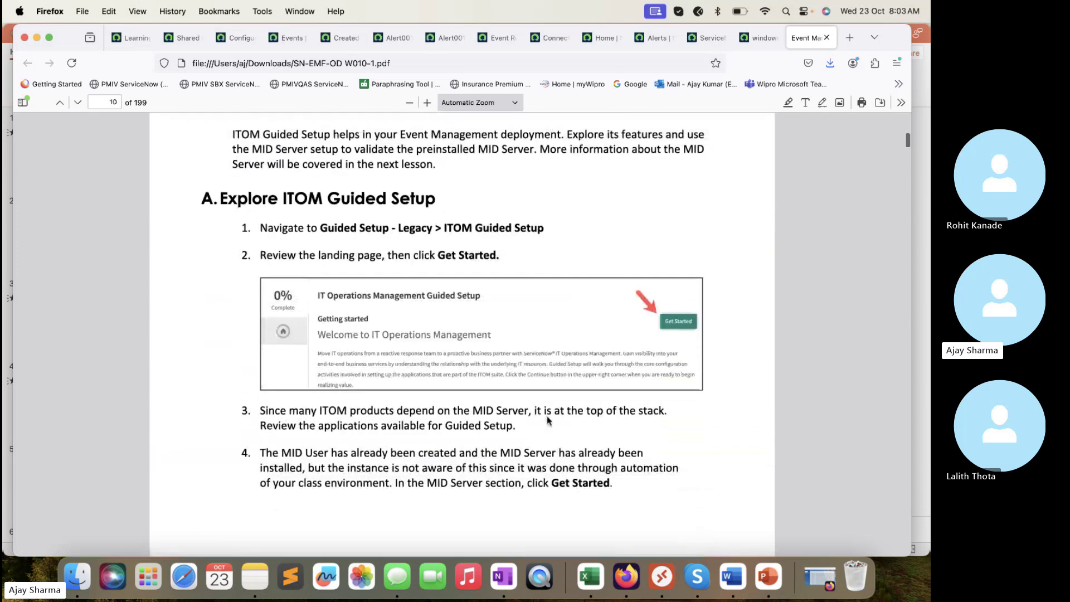
pyautogui.scroll(-20, 547, 421)
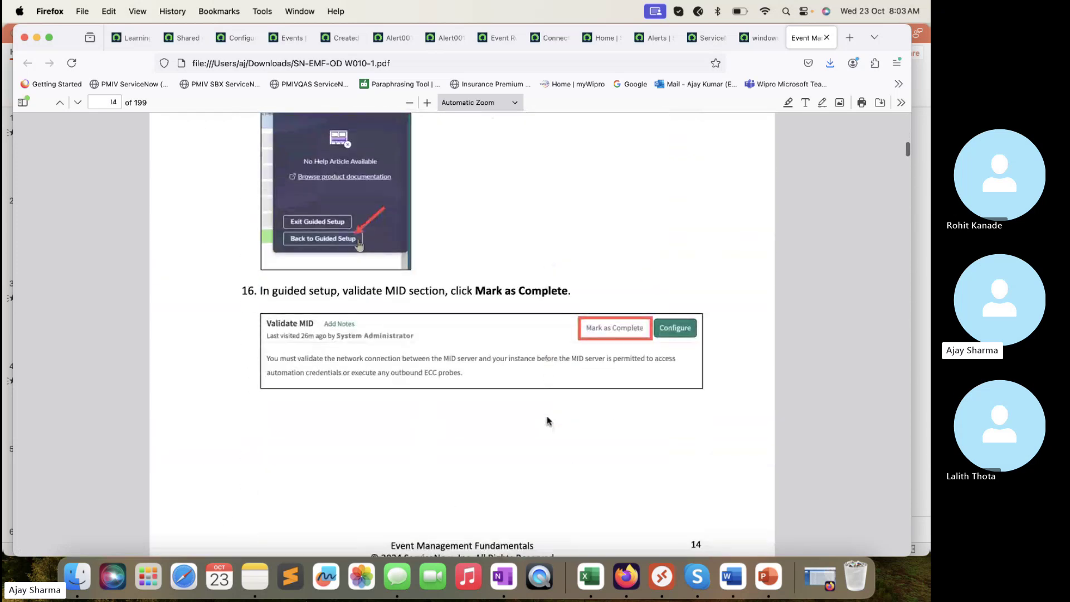
pyautogui.scroll(-20, 547, 421)
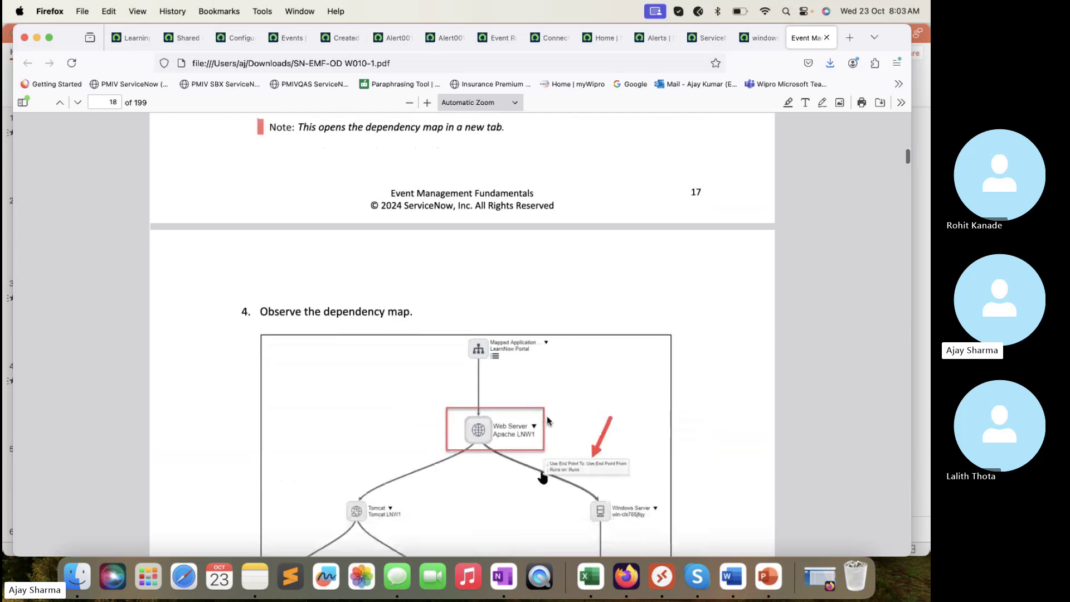
pyautogui.scroll(-8, 547, 418)
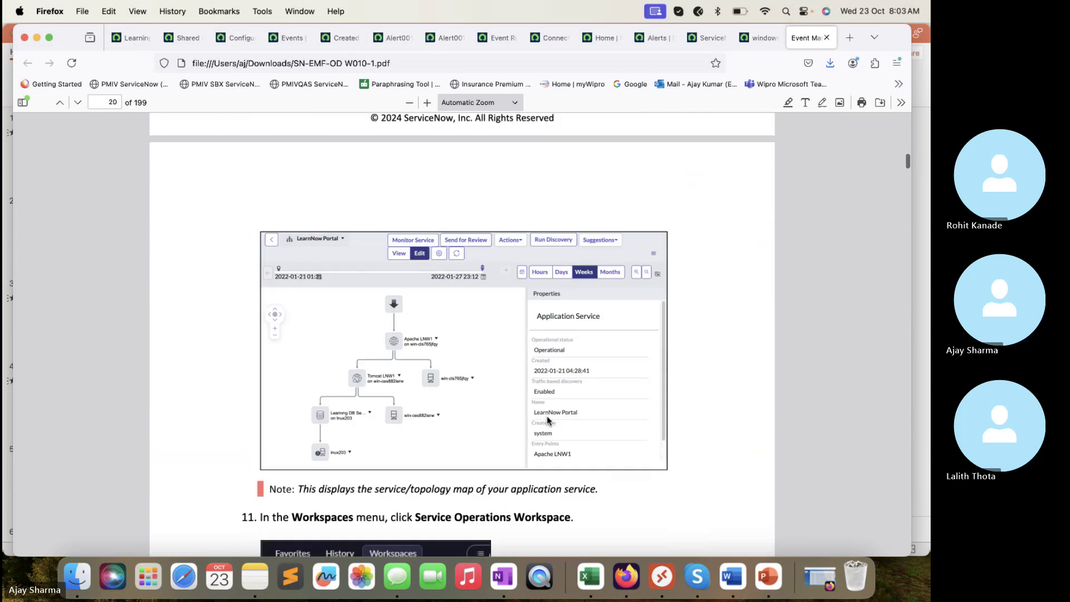
pyautogui.scroll(20, 547, 418)
pyautogui.scroll(-20, 546, 365)
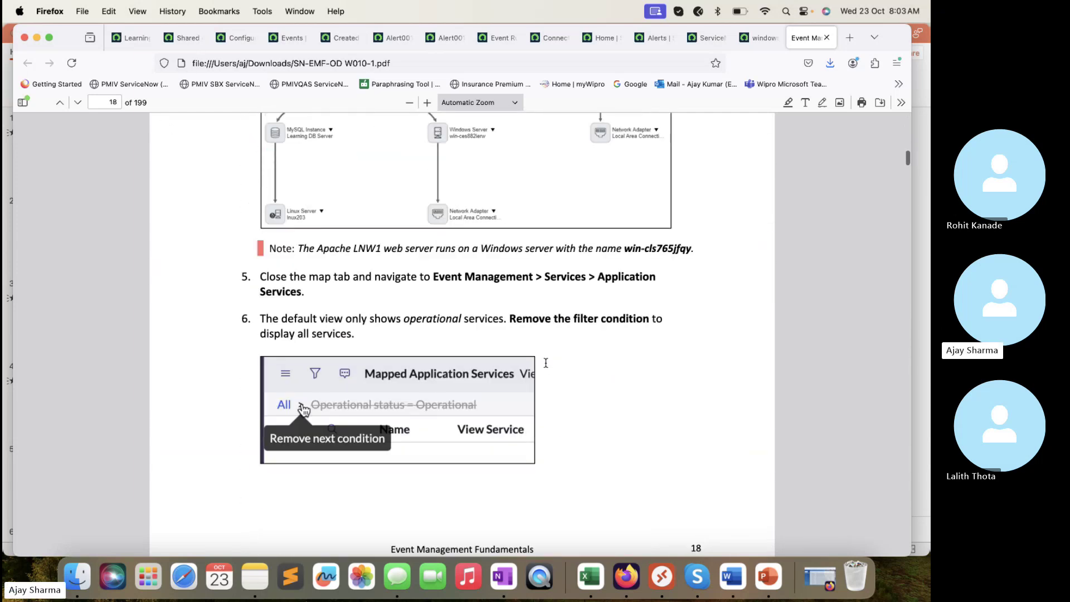
pyautogui.scroll(-5, 545, 365)
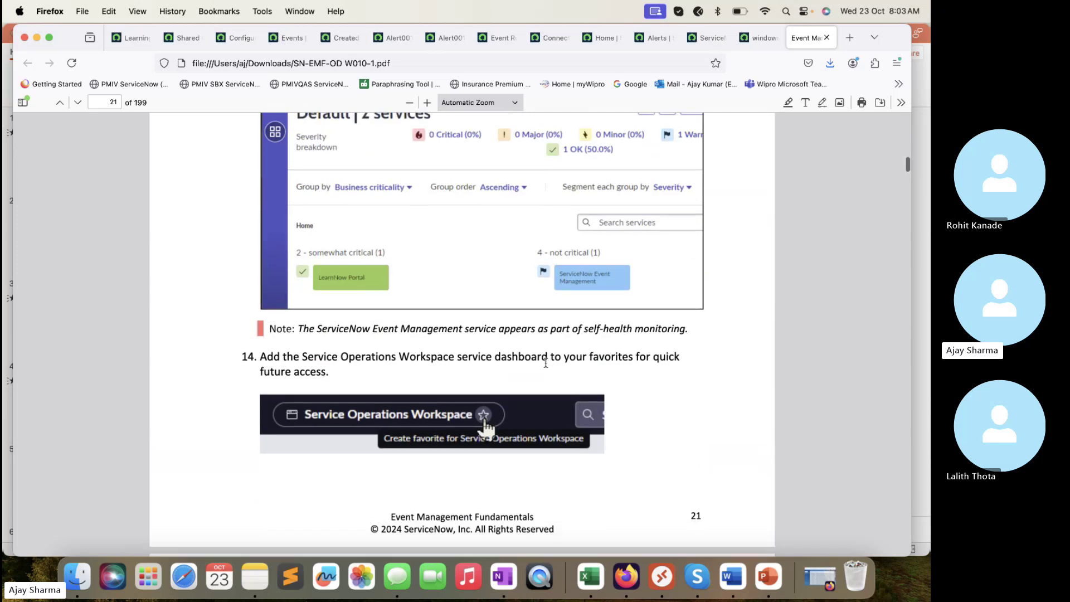
pyautogui.scroll(20, 545, 365)
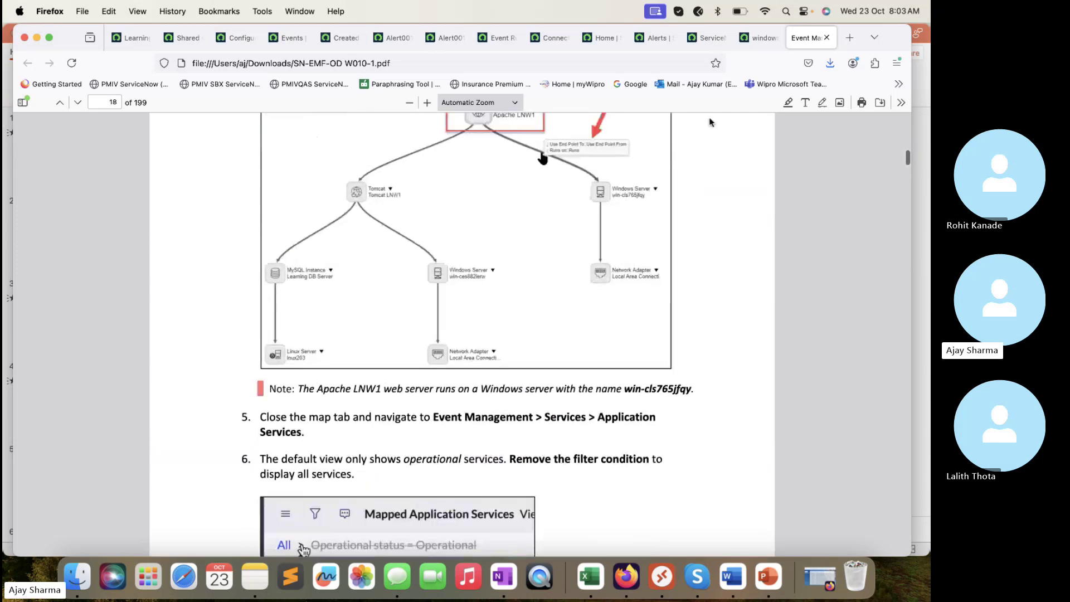
pyautogui.scroll(15, 707, 172)
# - Compare the node and configuration item of the alert without a node with those of the windows_mid alert
pyautogui.click(393, 38)
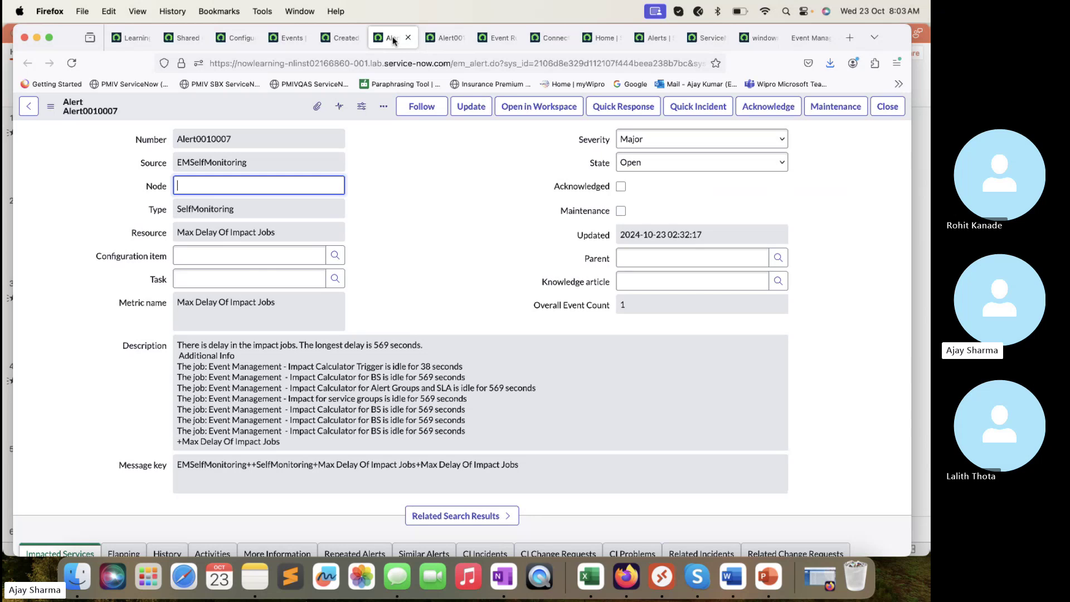
pyautogui.click(439, 38)
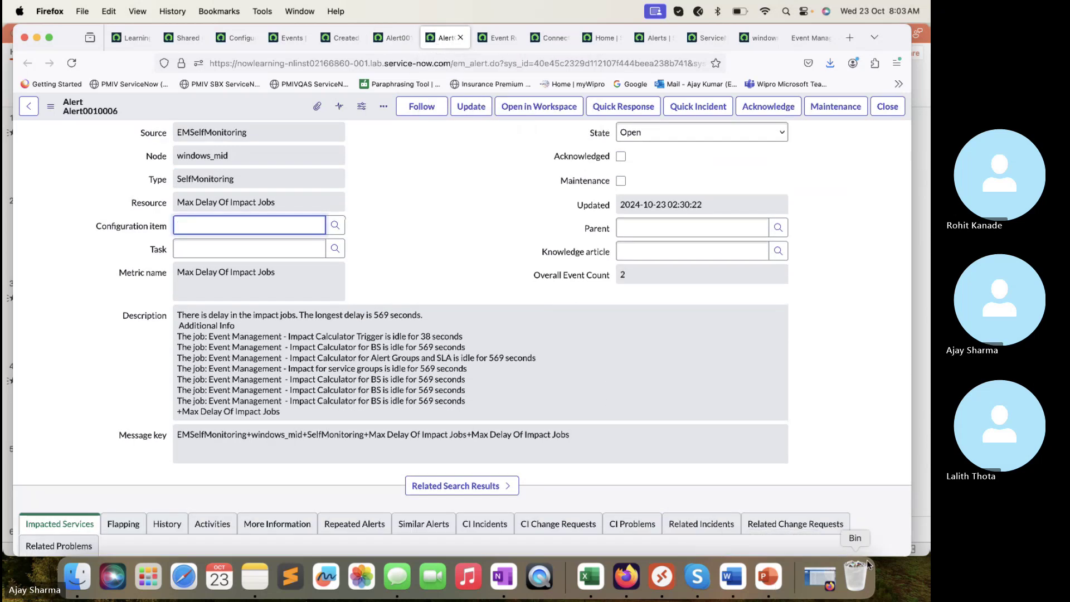
pyautogui.click(883, 557)
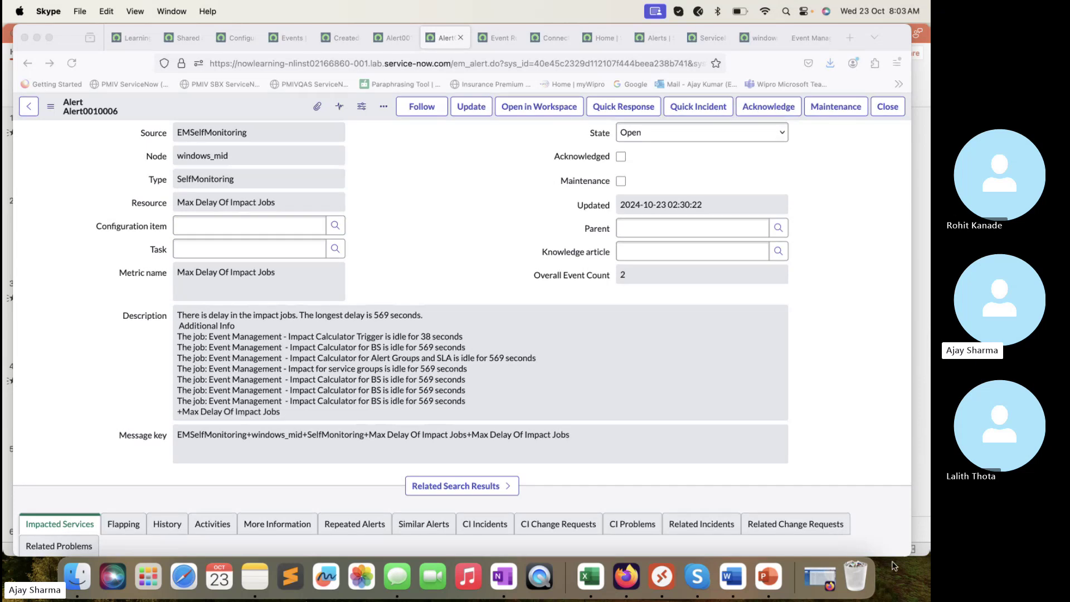